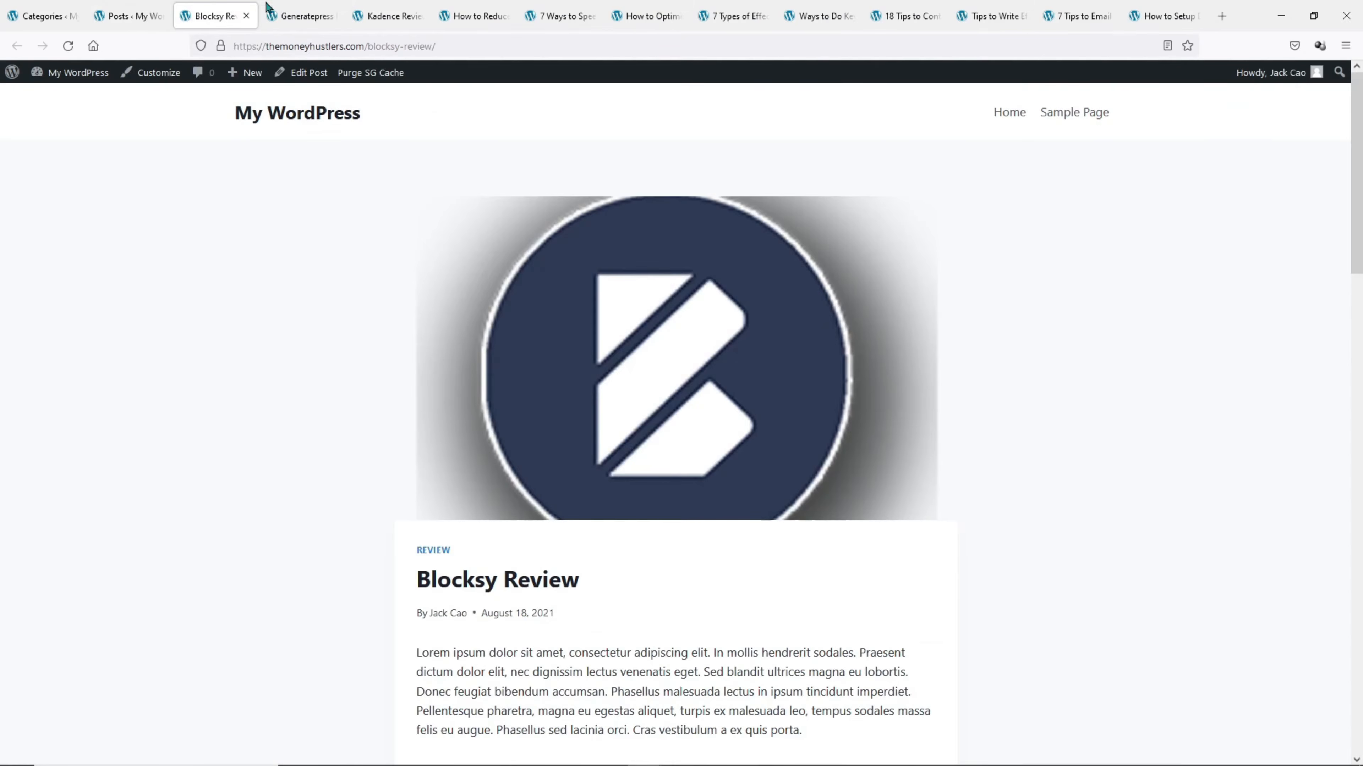
Look through the open sample posts, from the theme reviews to the page speed, content writing and email marketing articles
left_click(293, 12)
left_click(389, 15)
left_click(462, 12)
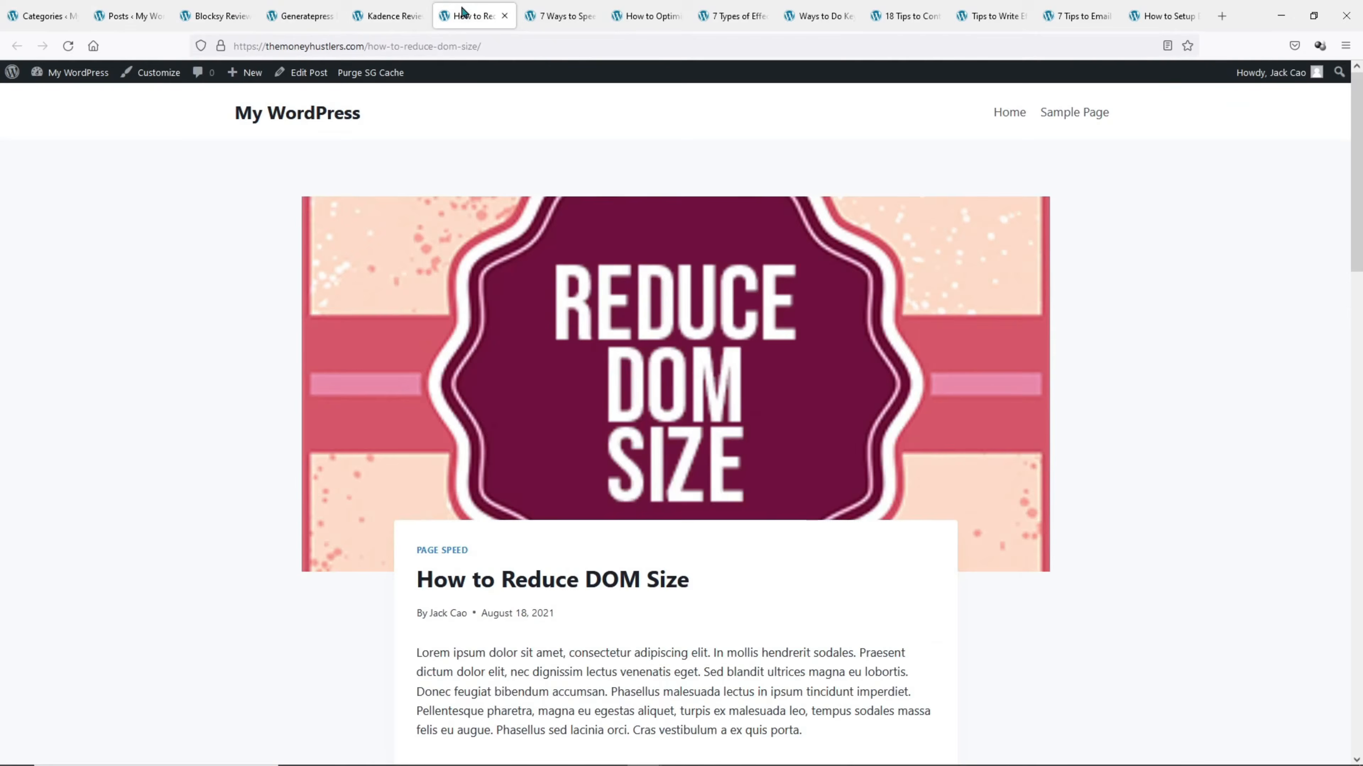
left_click(553, 15)
left_click(630, 13)
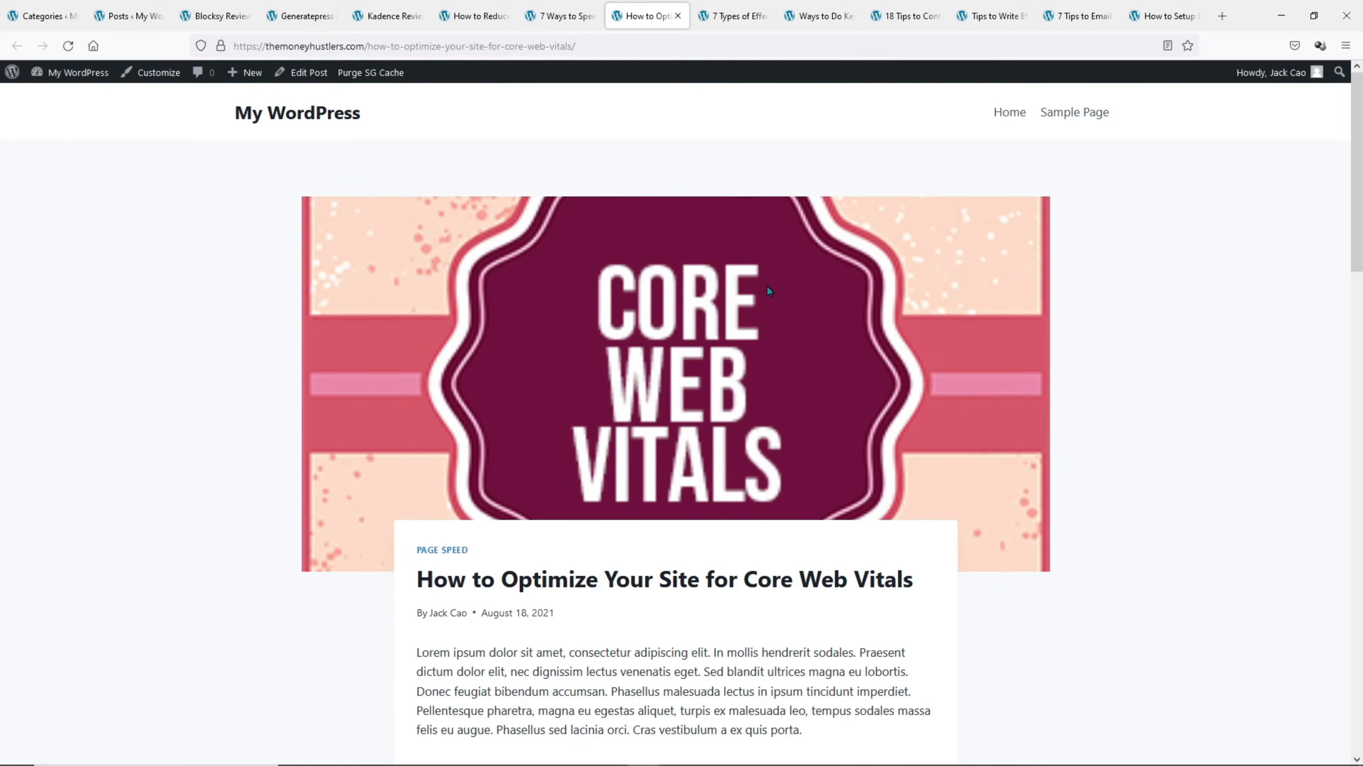
left_click(745, 16)
left_click(837, 17)
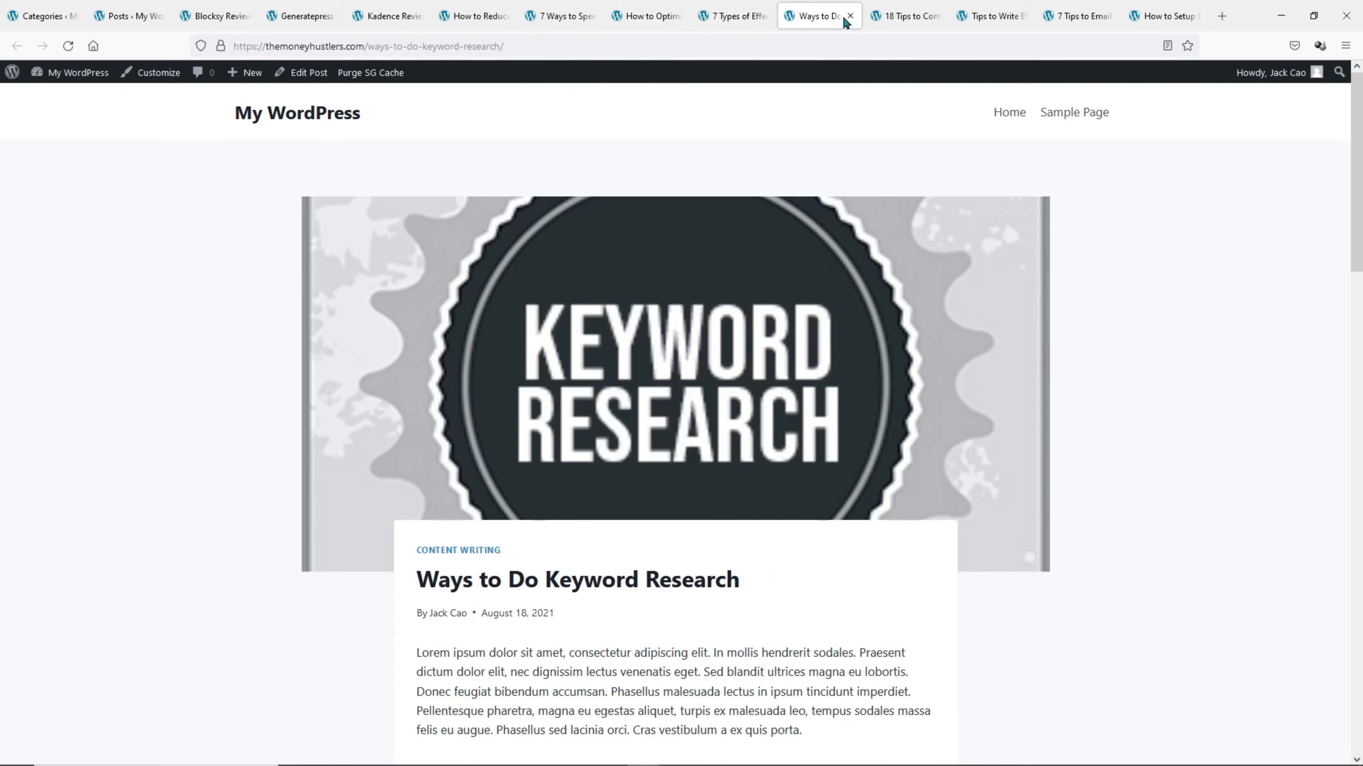
left_click(912, 16)
left_click(990, 16)
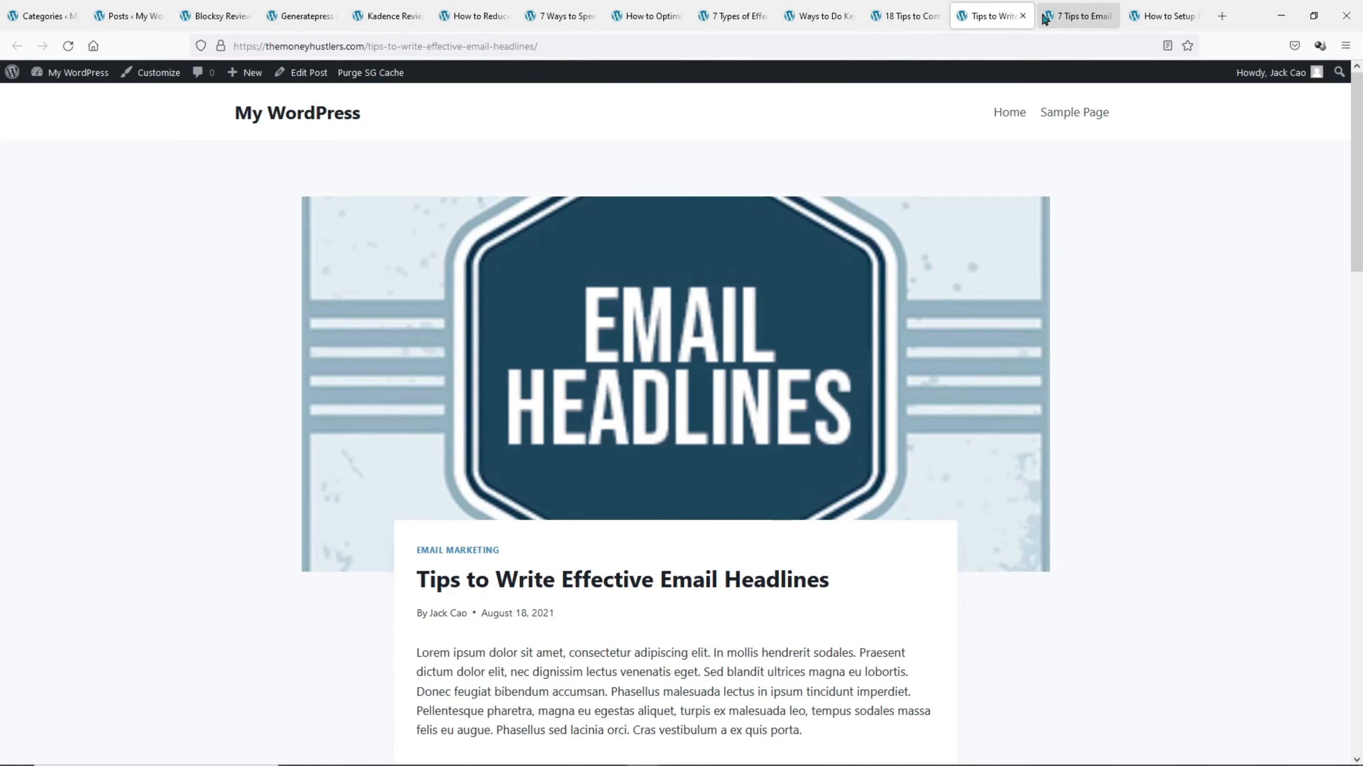
left_click(1043, 18)
left_click(1146, 14)
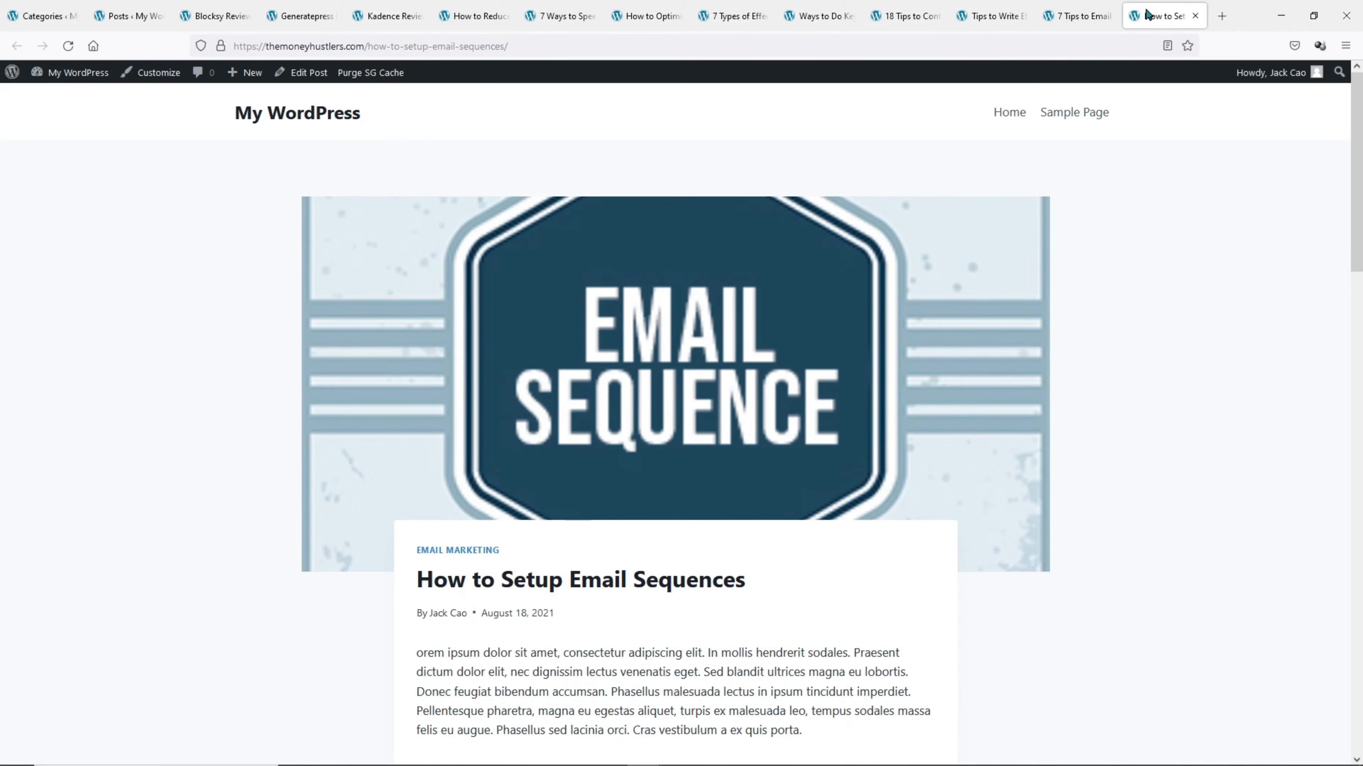
Review the site's post categories and its list of installed plugins
left_click(54, 12)
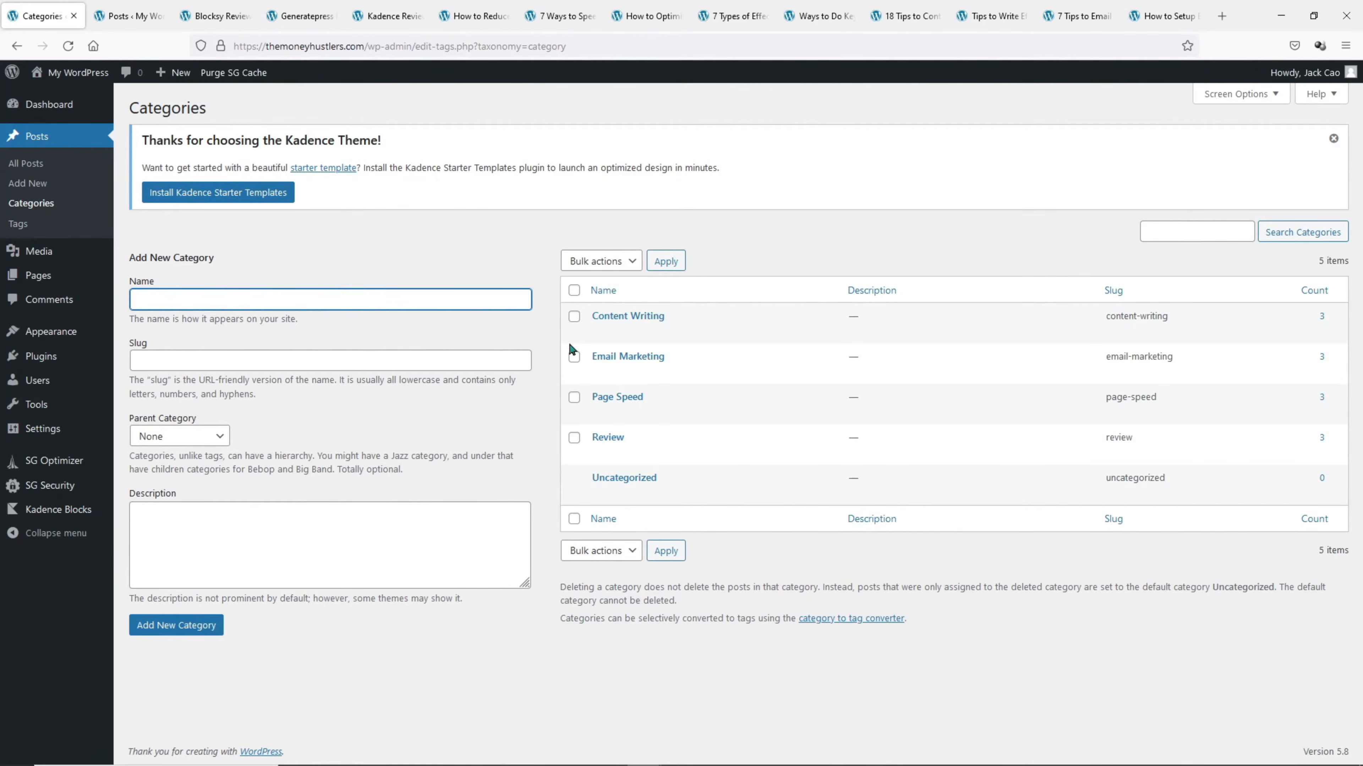
mouse_move(653, 368)
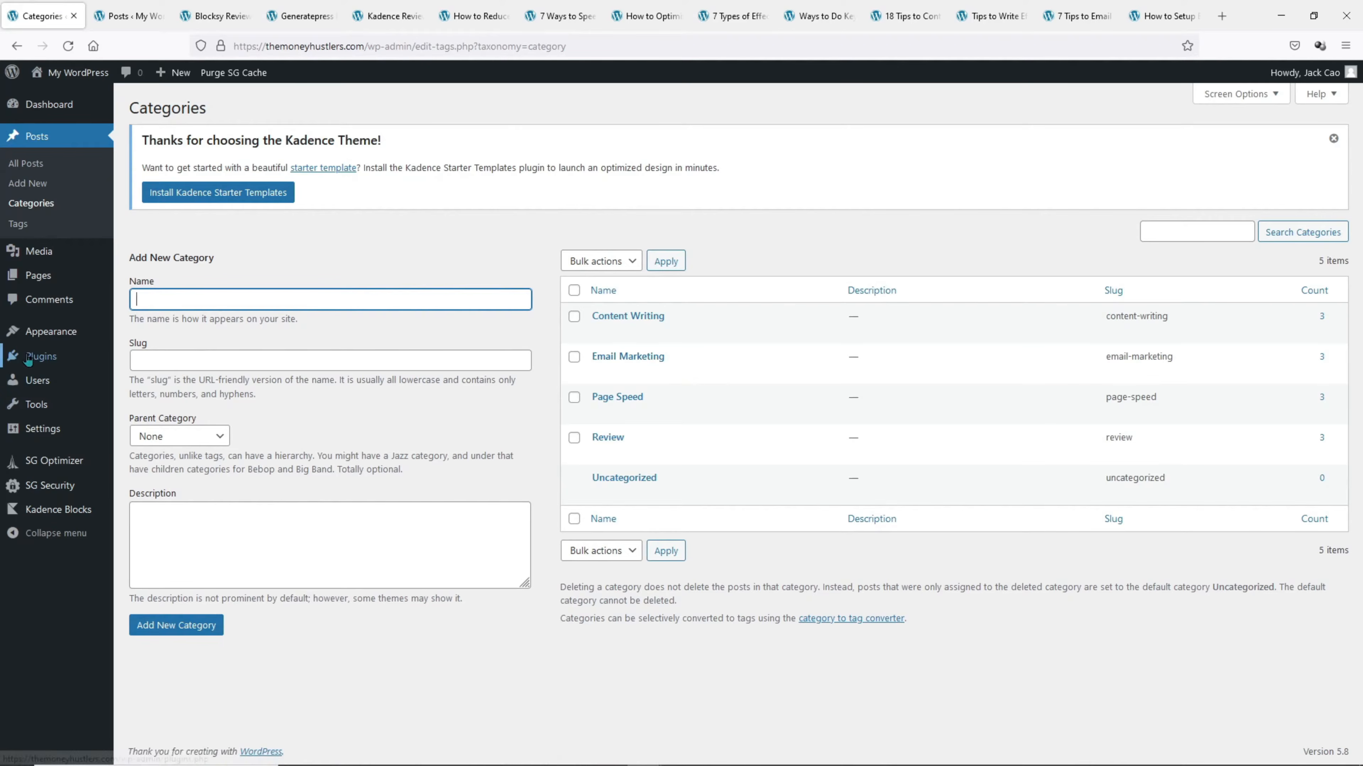
mouse_move(42, 356)
left_click(164, 357)
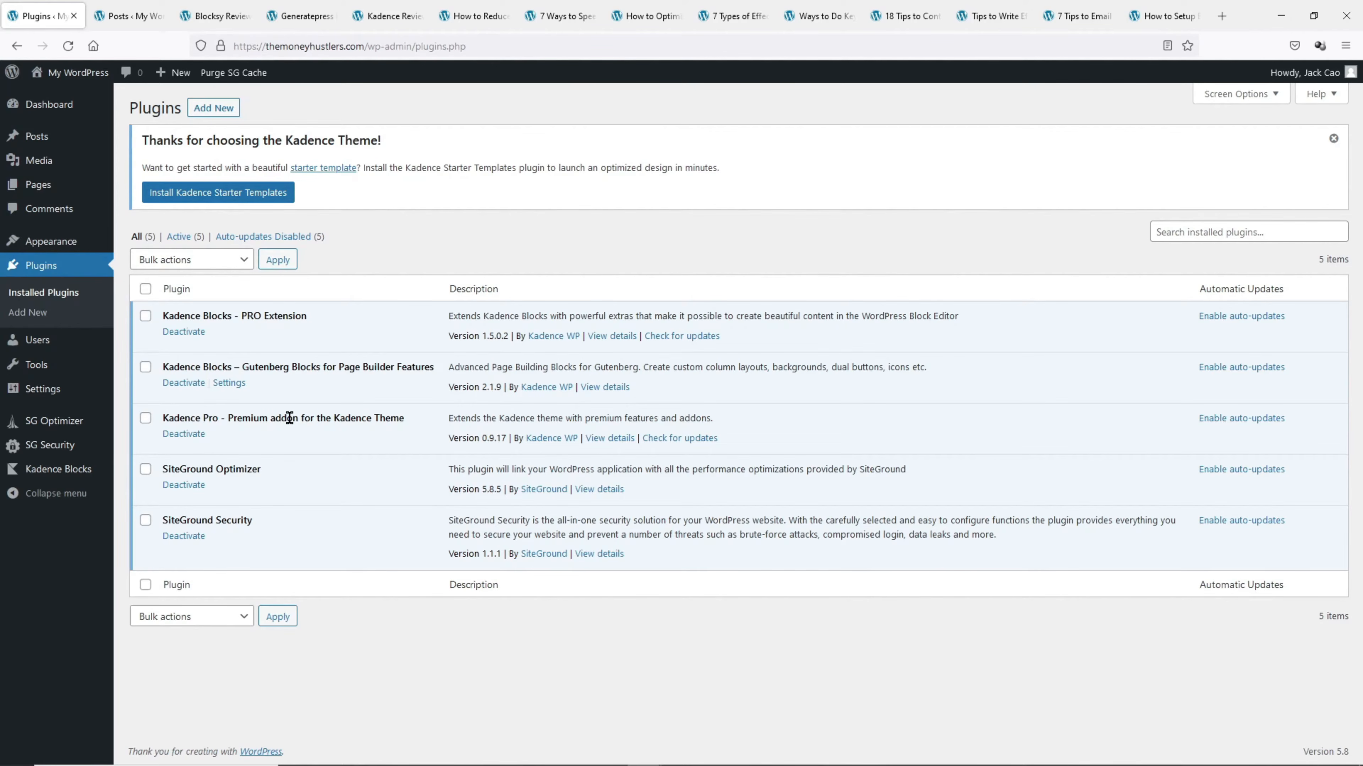
Enable the Hooked Elements pro addon in the Kadence theme settings
mouse_move(57, 244)
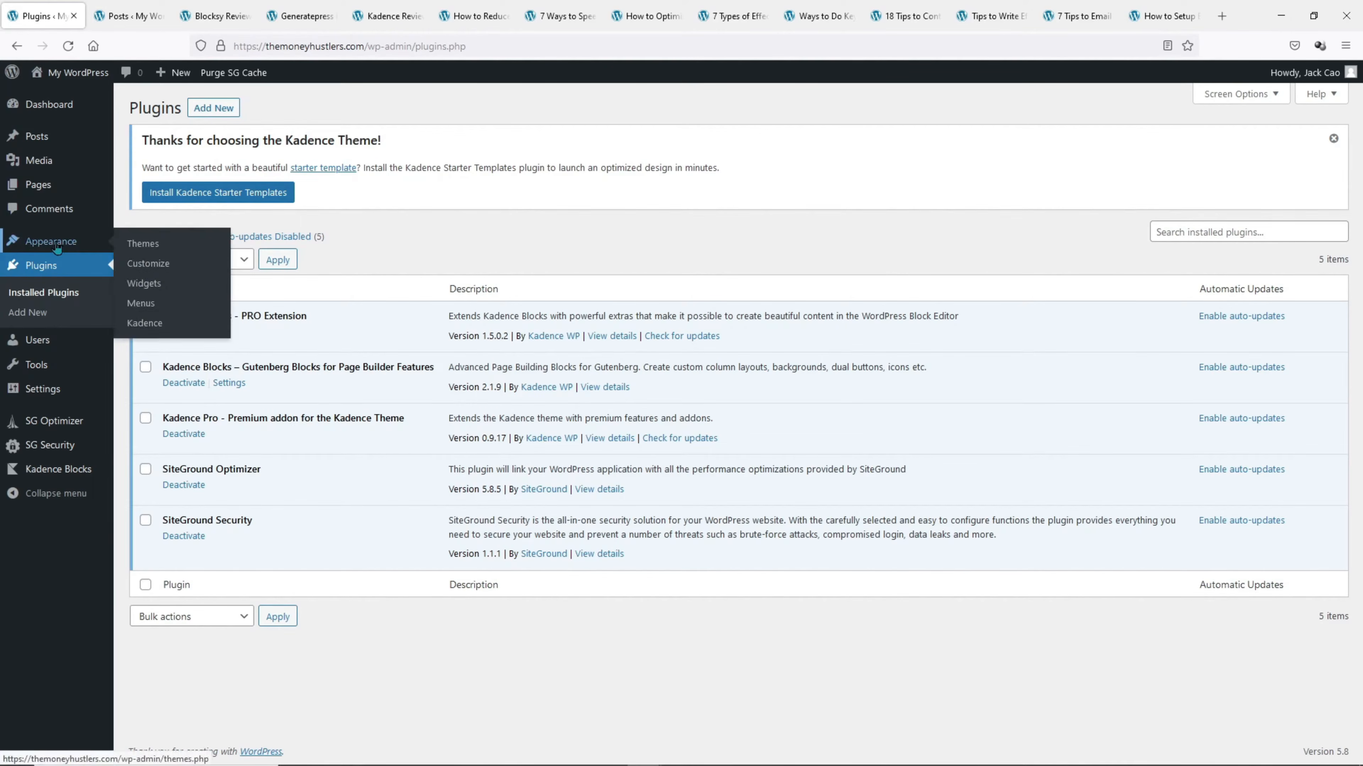
left_click(135, 324)
scroll(416, 578, "down", 5)
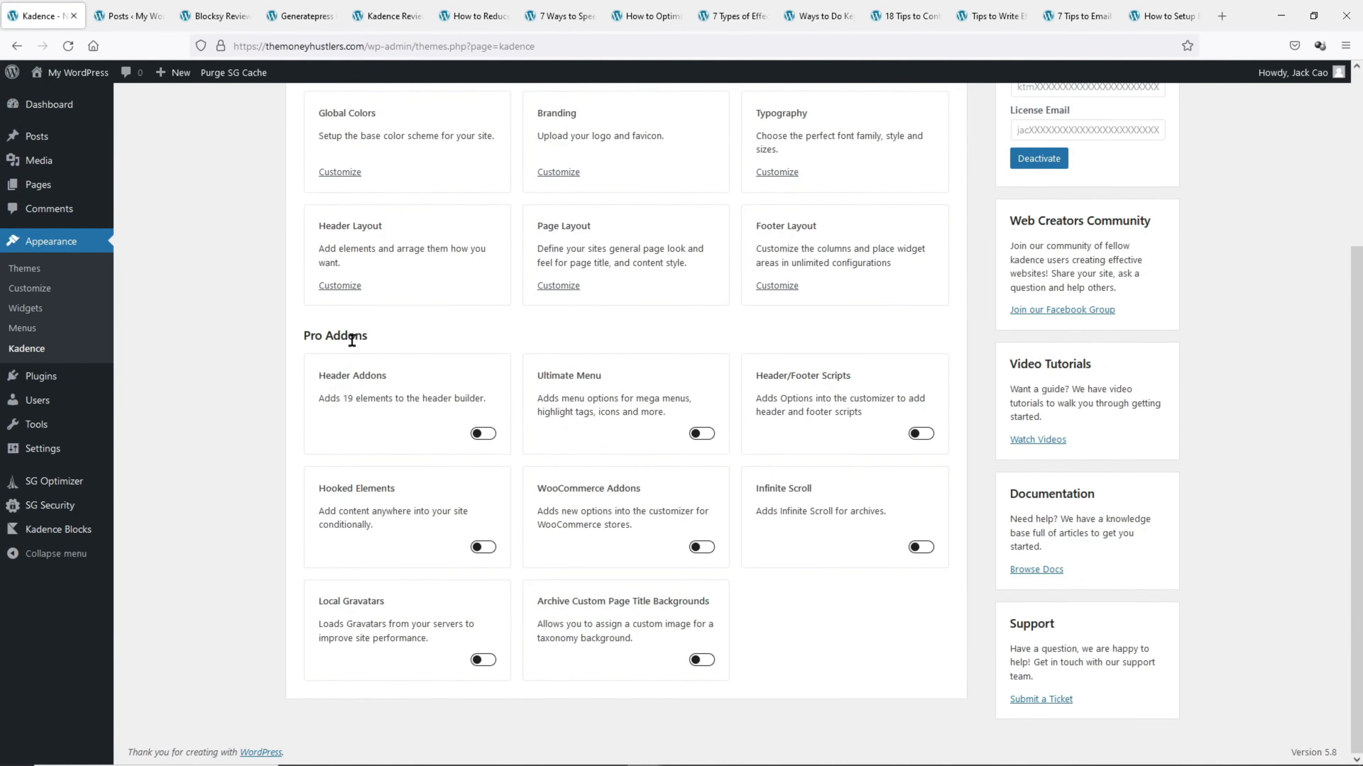
left_click(484, 546)
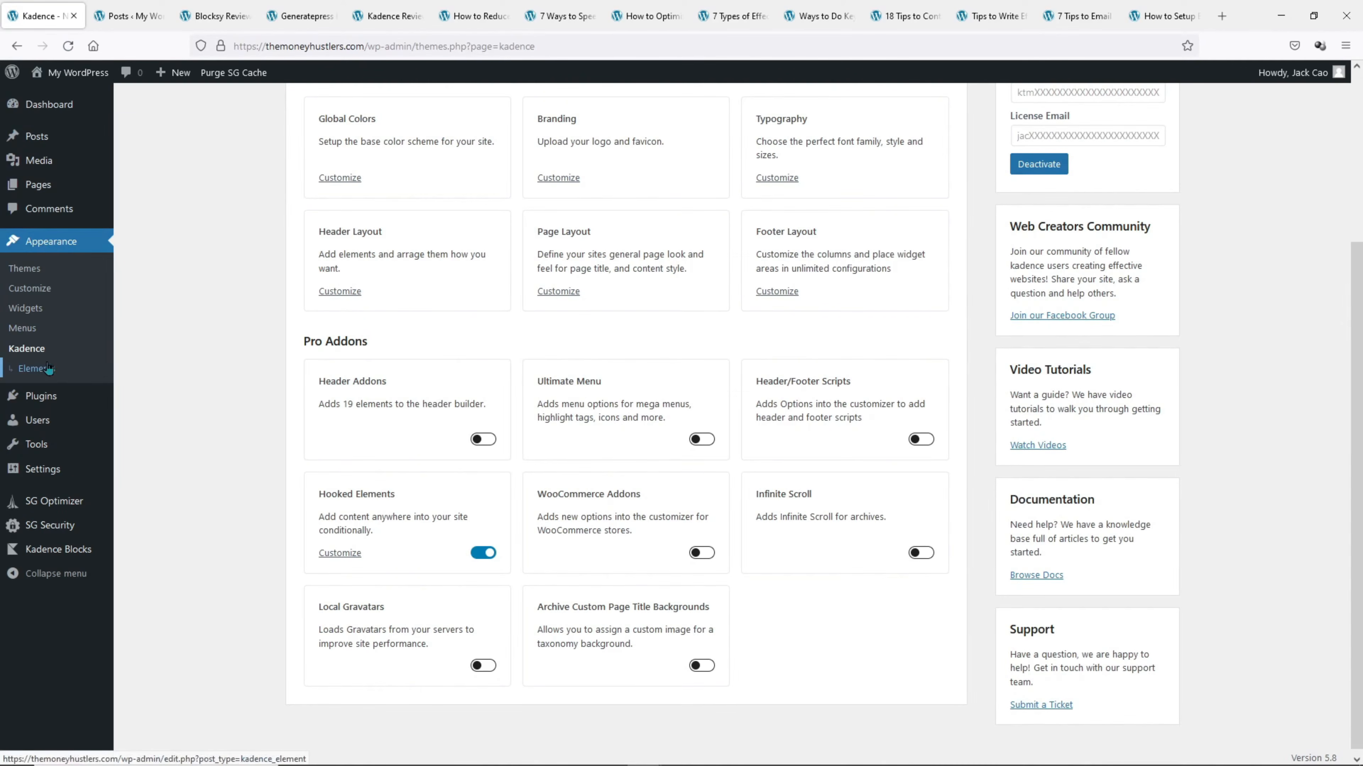
Check the Dynamic Content option on a test paragraph in a new post, and the Kadence Blocks Pro beta in the account's downloads
mouse_move(37, 136)
right_click(134, 155)
left_click(177, 168)
left_click(107, 16)
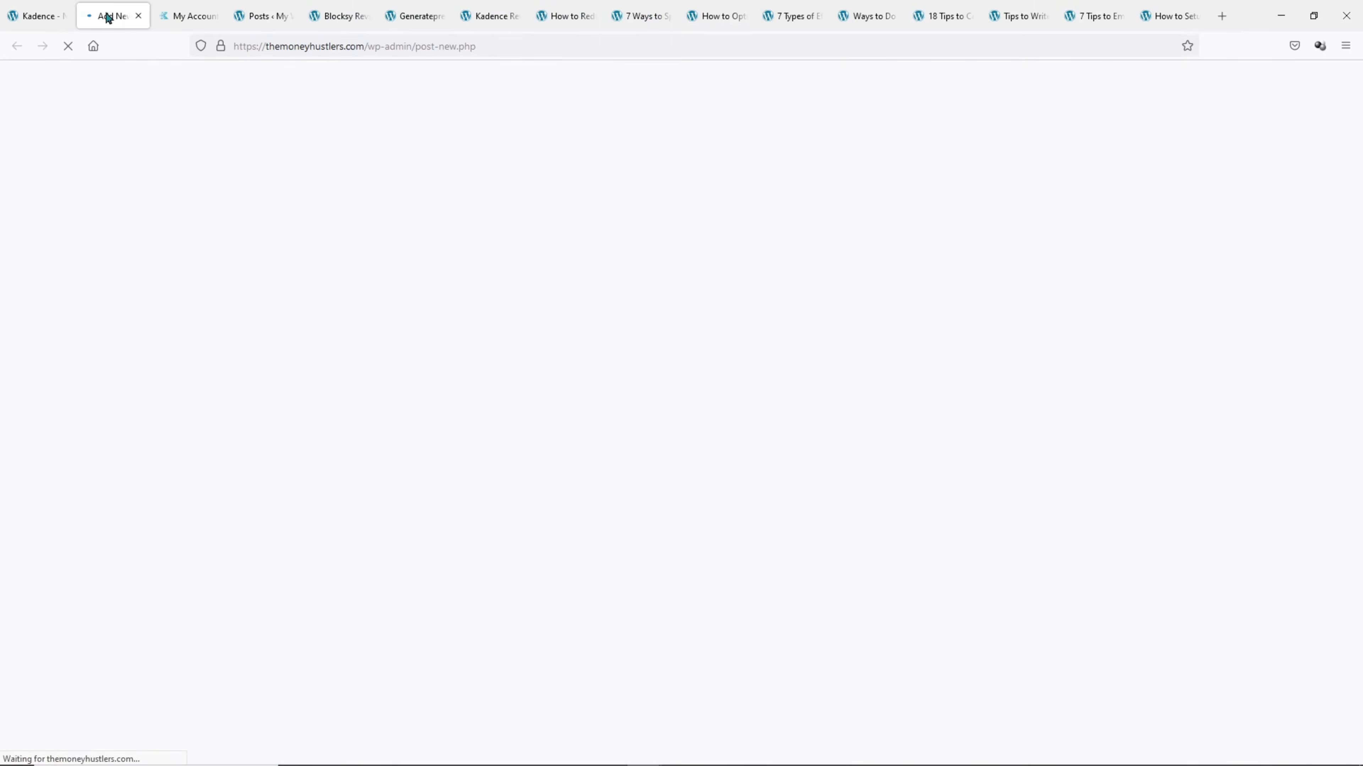
left_click(435, 210)
type("a")
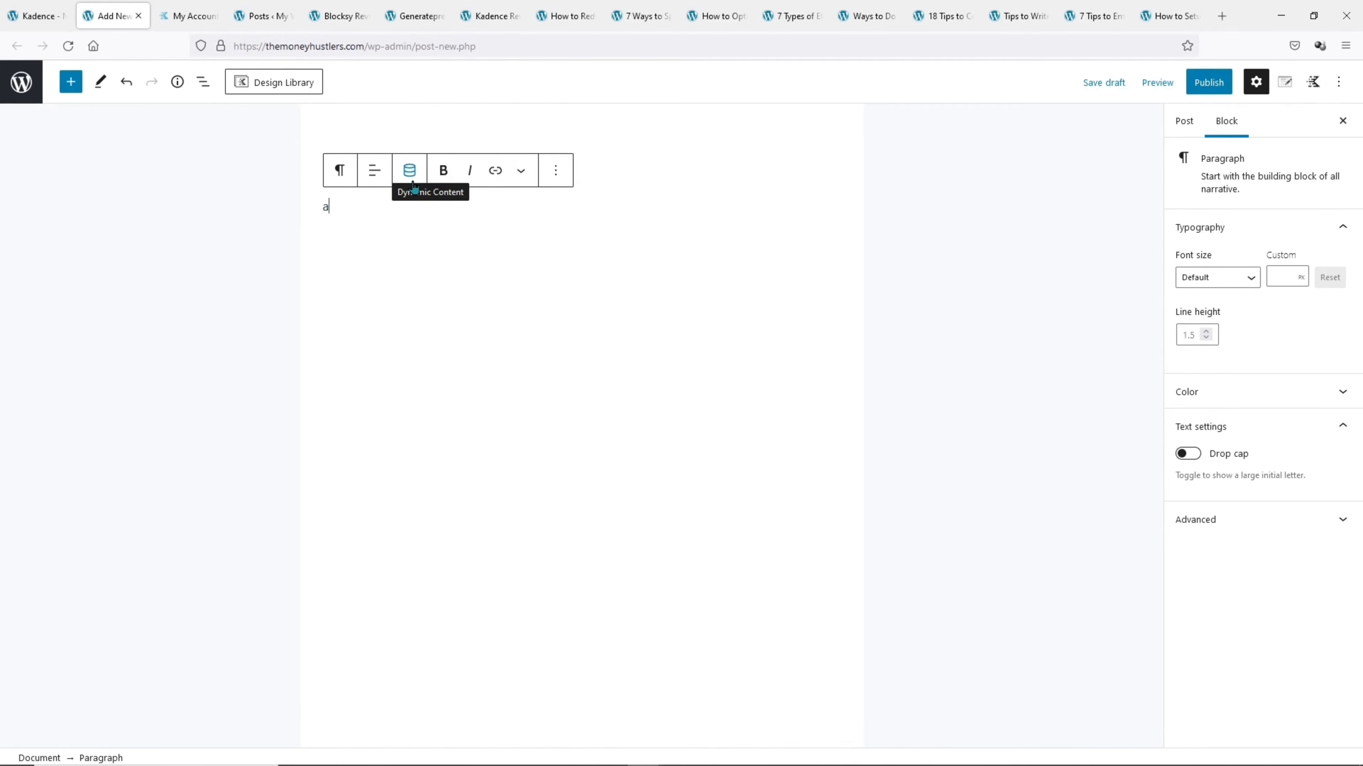
left_click(189, 15)
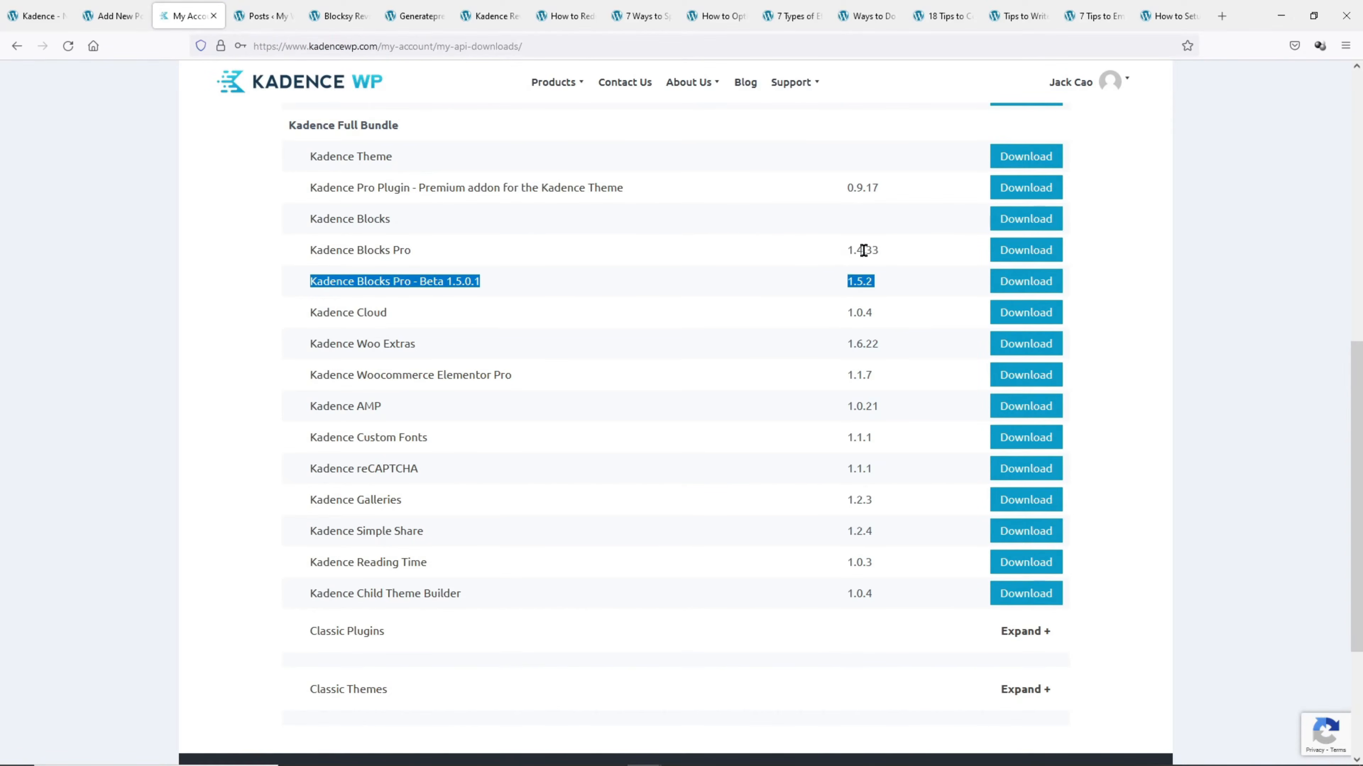
Create a new Kadence element of the Default type and title it "Email Marketing Hero Template"
left_click(33, 16)
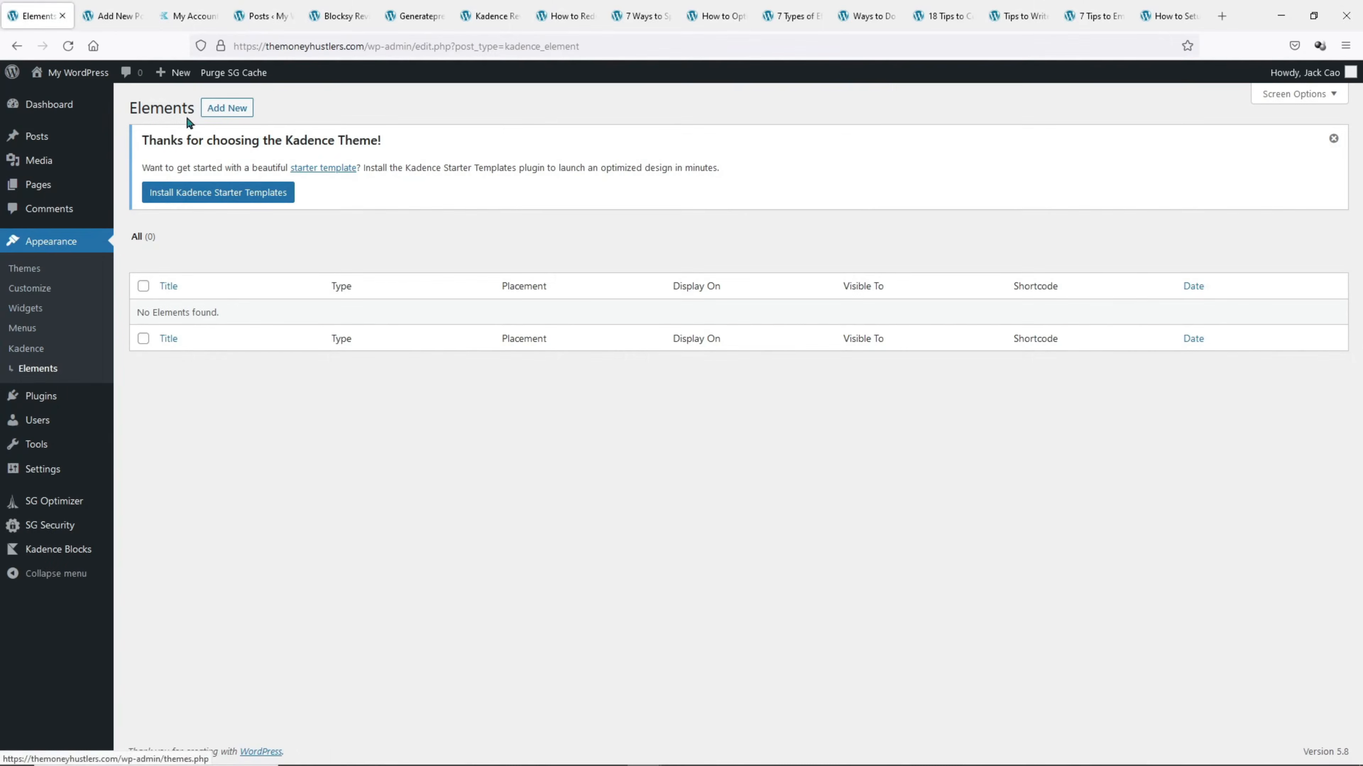
left_click(214, 112)
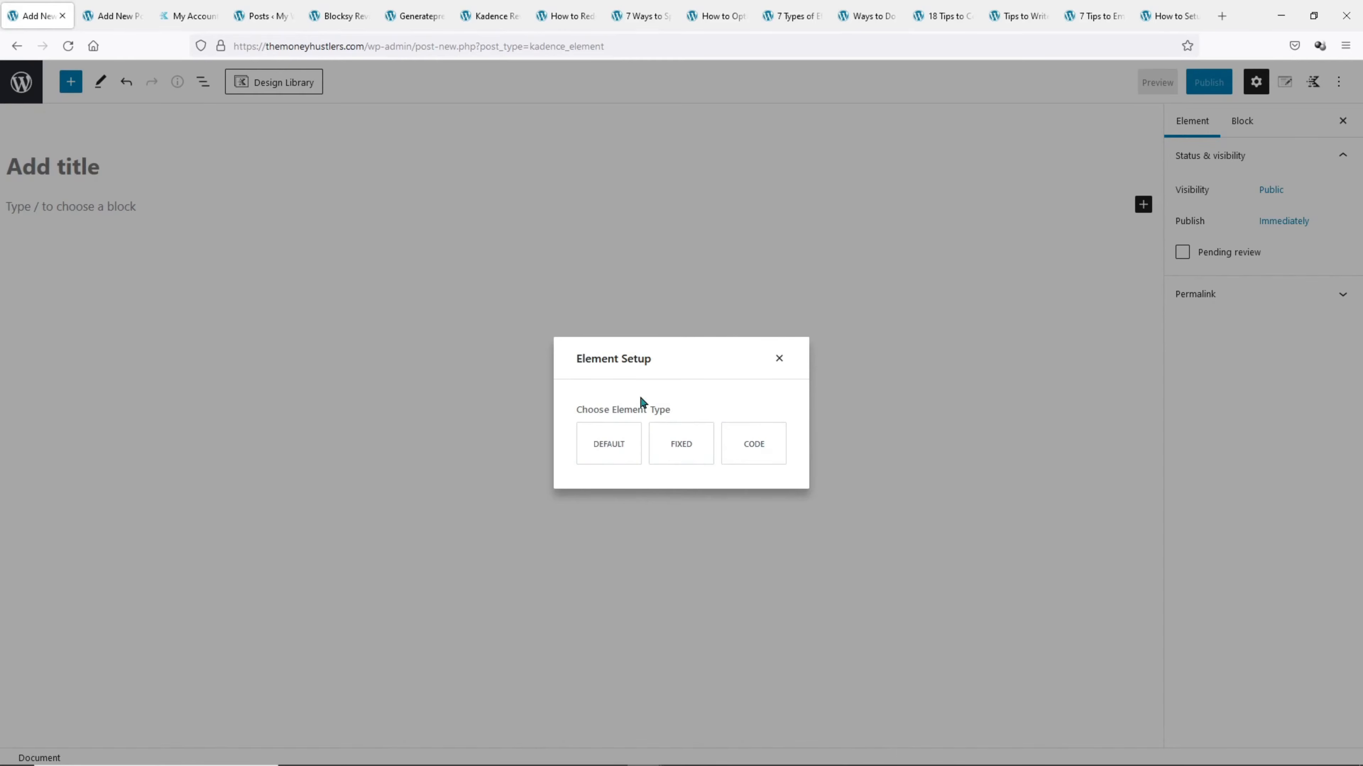
left_click(613, 460)
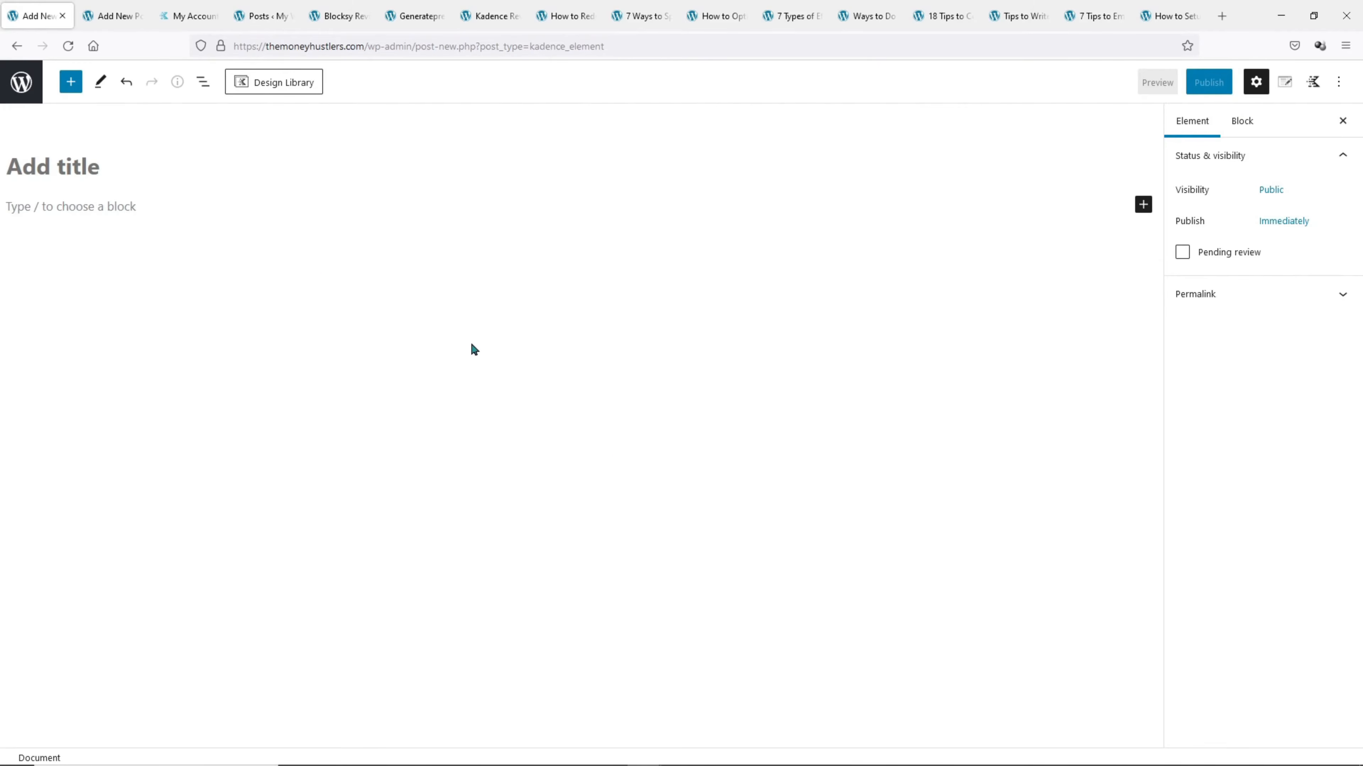
left_click(169, 164)
type("E")
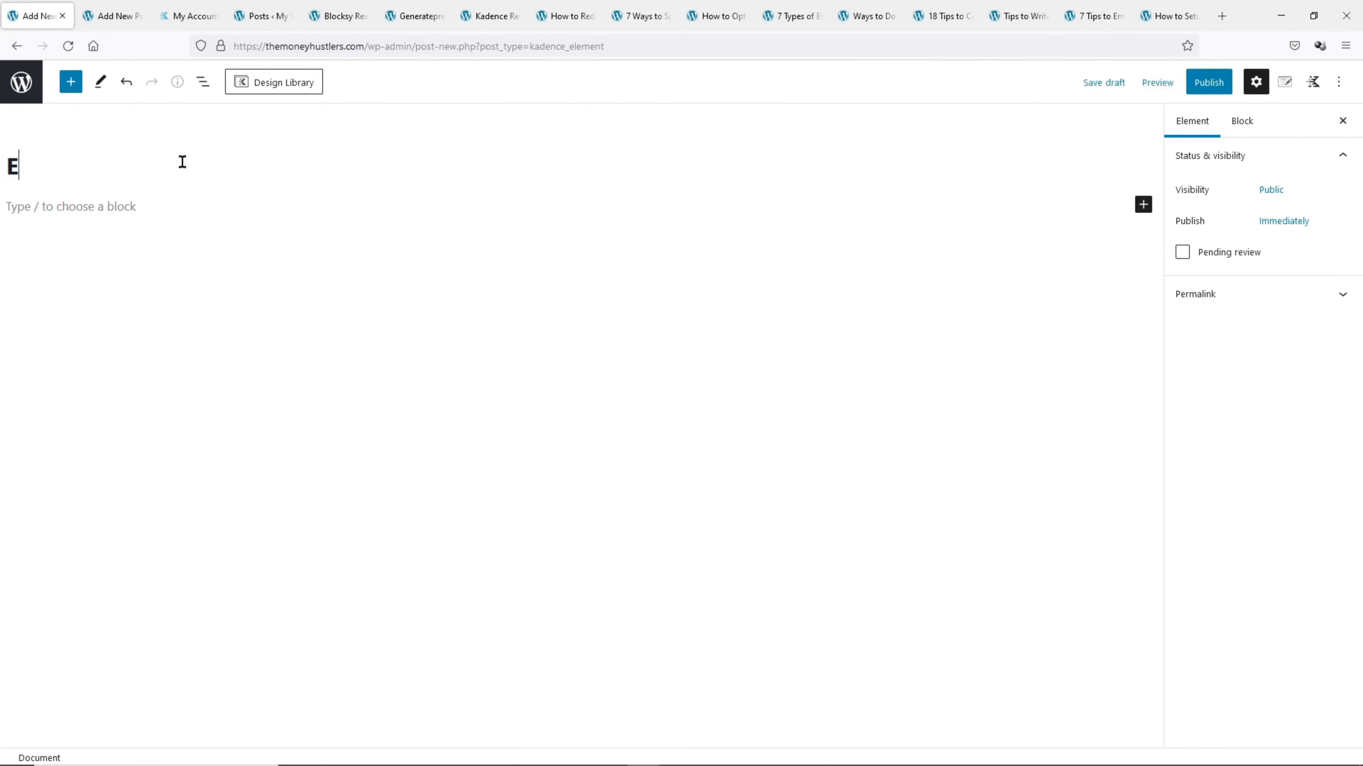
type("mail Marketing Hero Template")
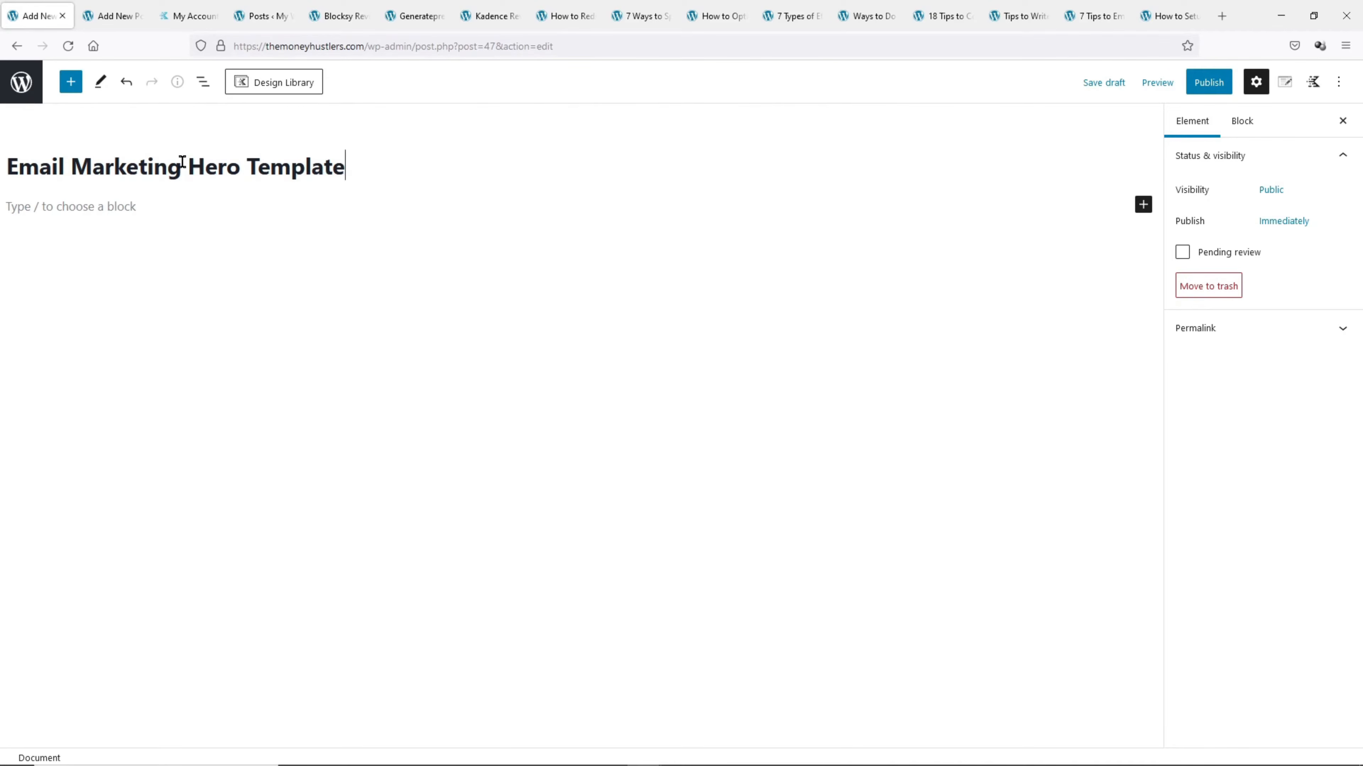
key("ctrl+a")
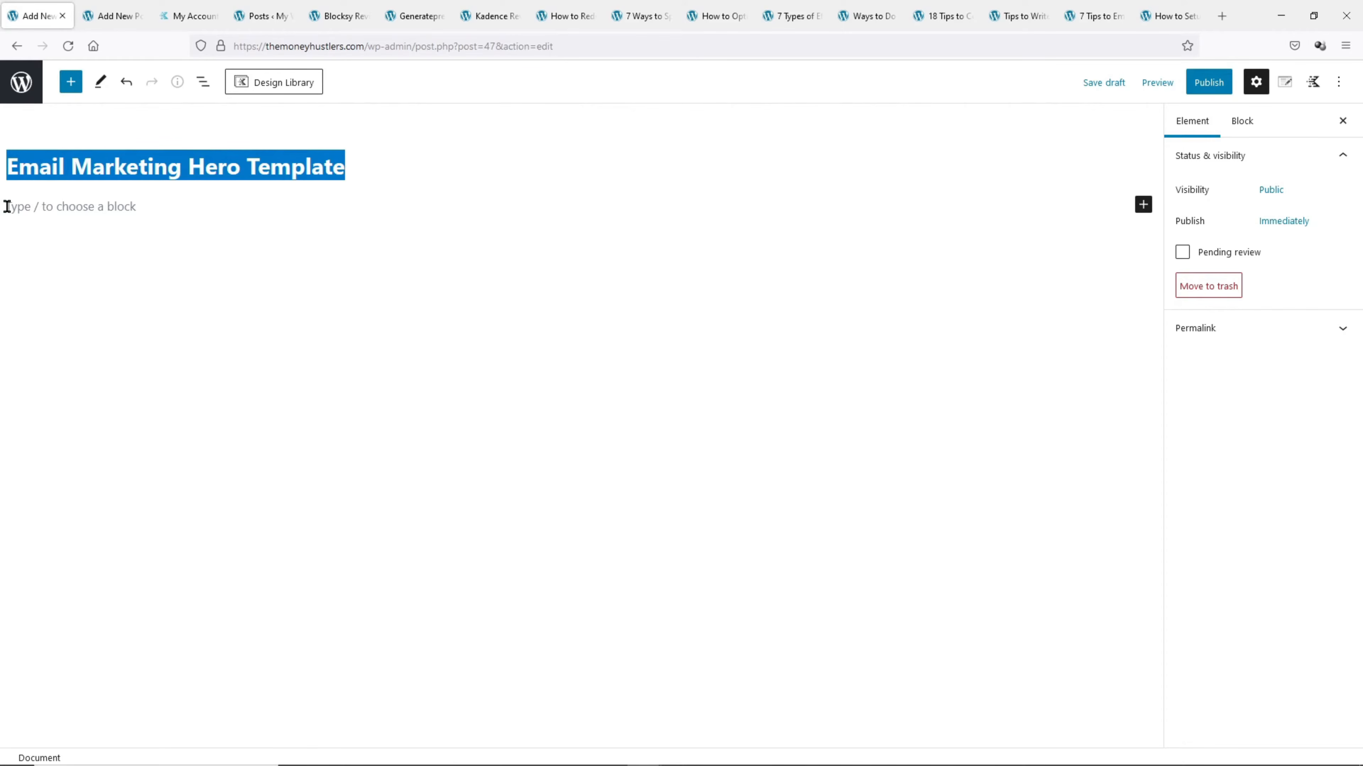
Add a Row Layout block with two equal columns below the element's title
left_click(1143, 204)
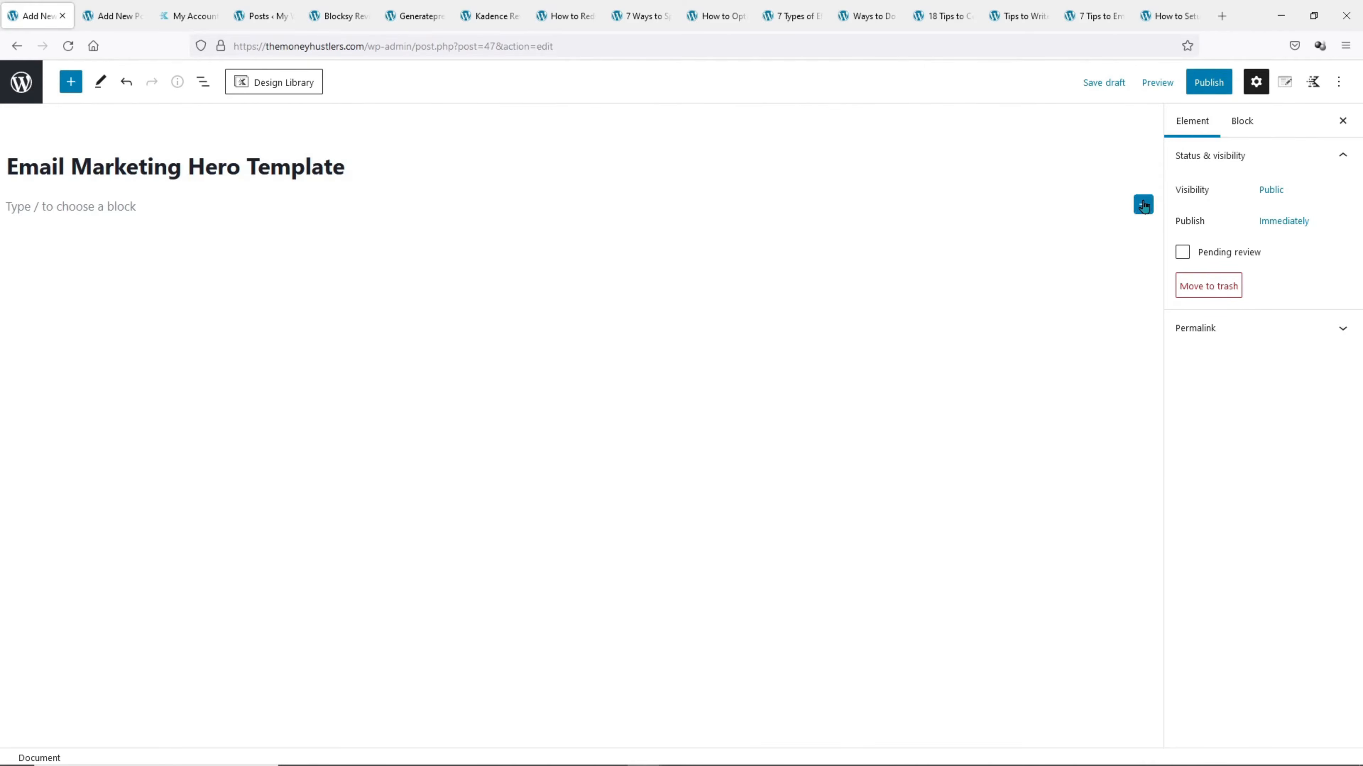
left_click(1076, 465)
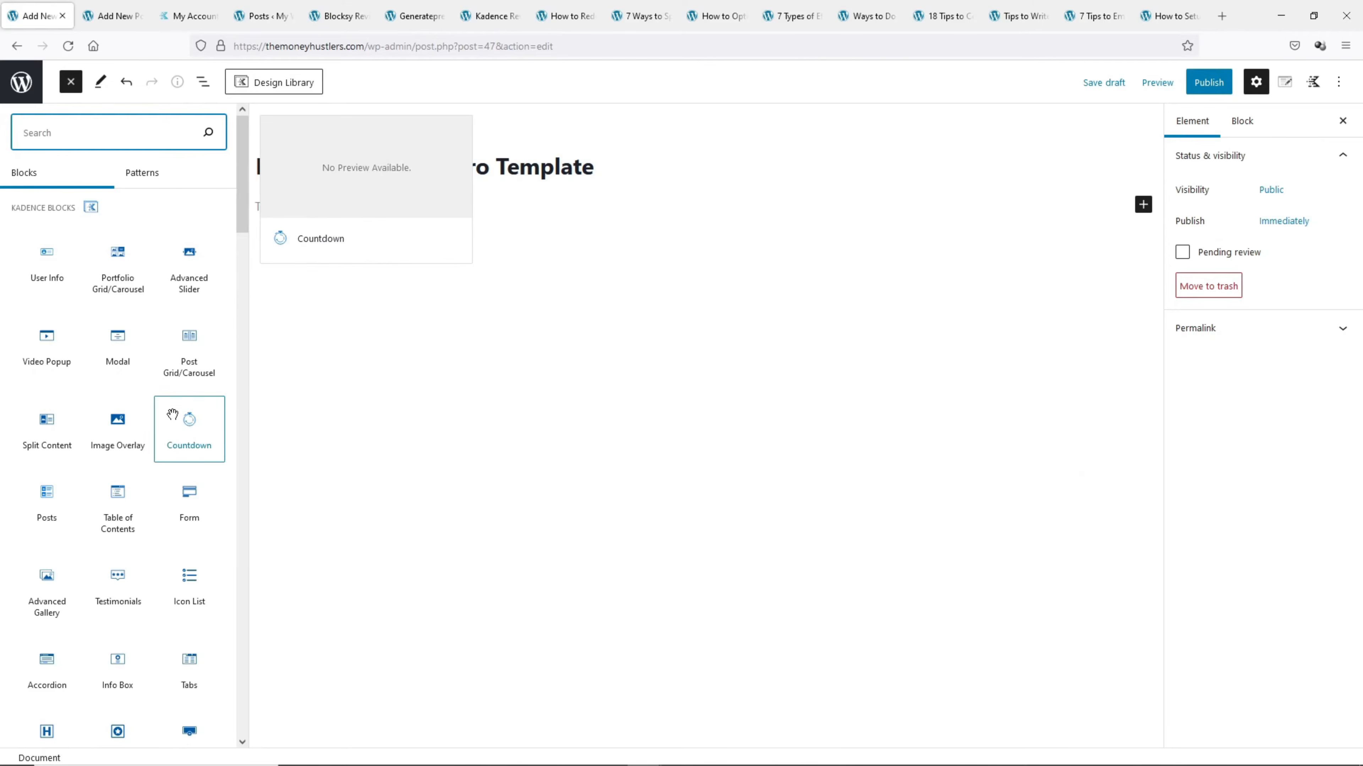
scroll(183, 424, "down", 3)
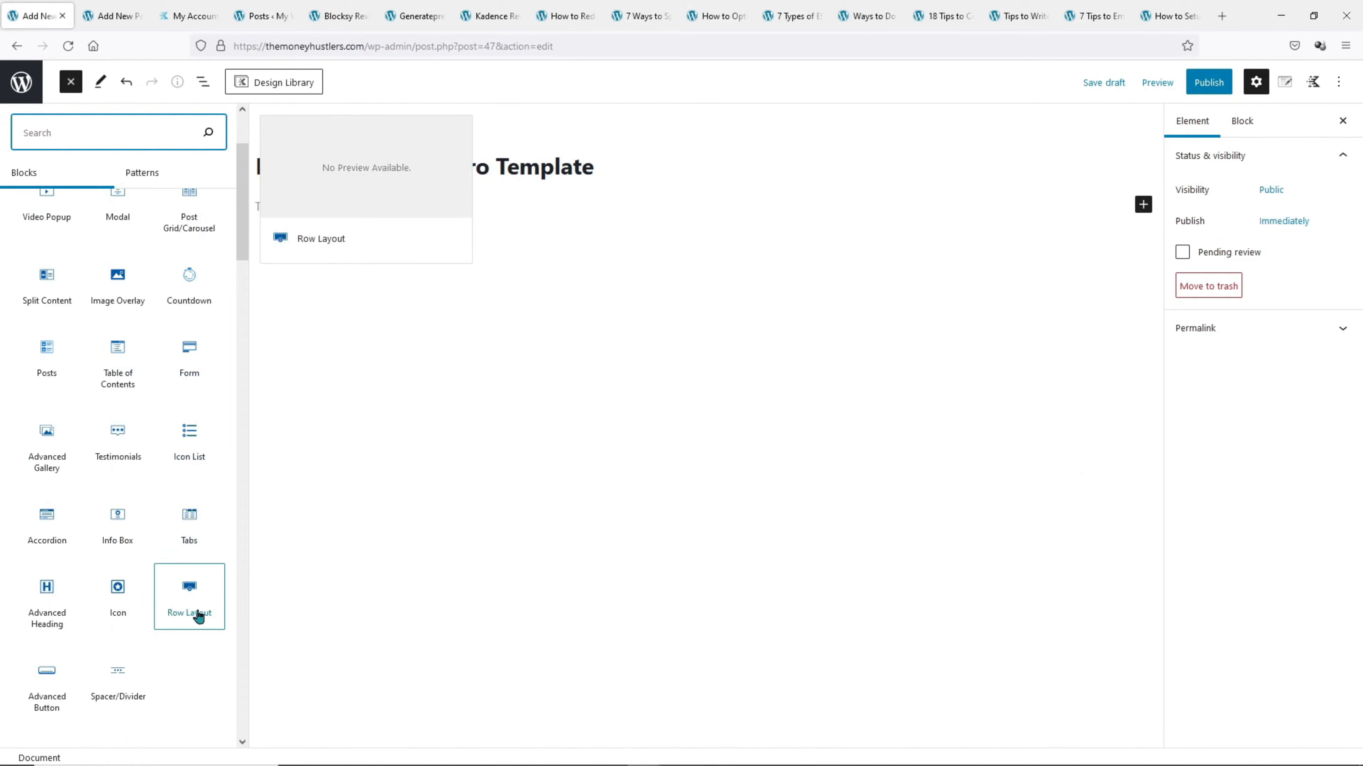
left_click(199, 616)
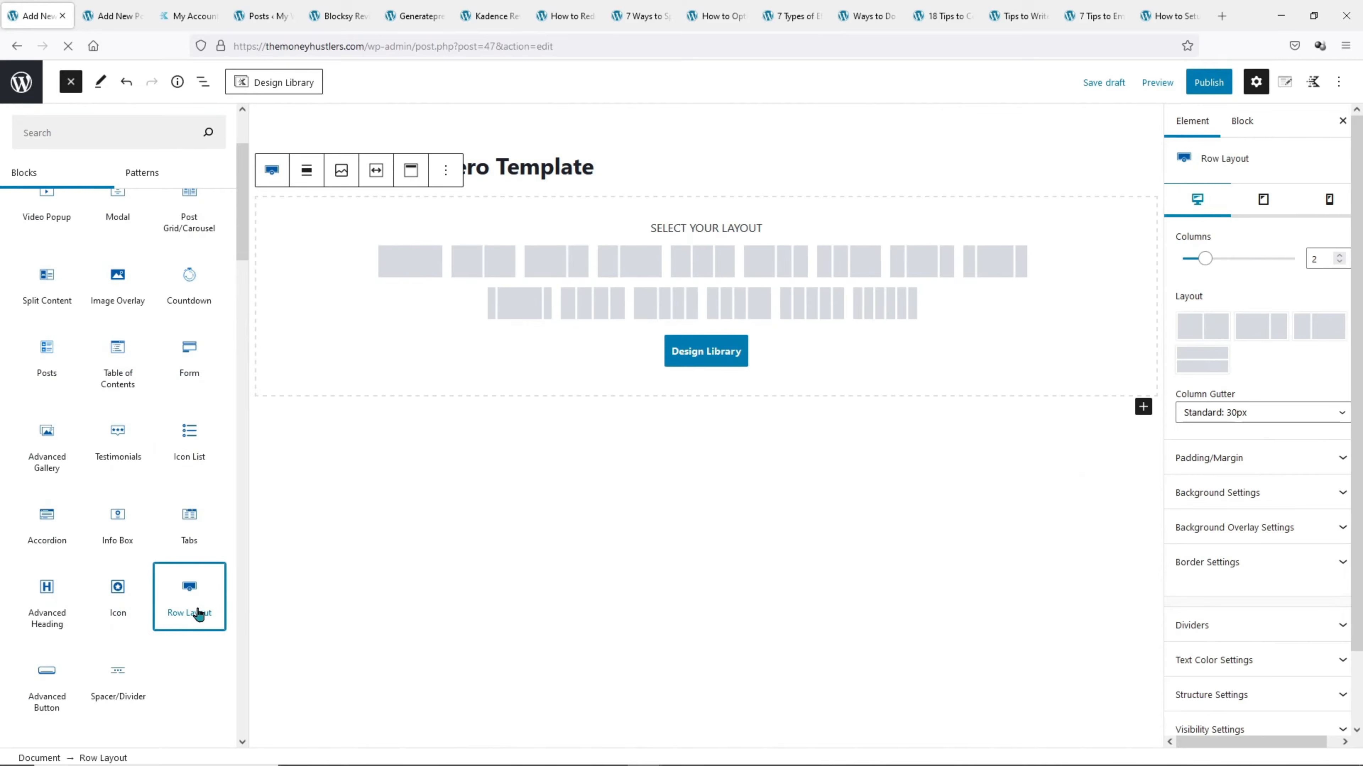
left_click(492, 262)
left_click(382, 262)
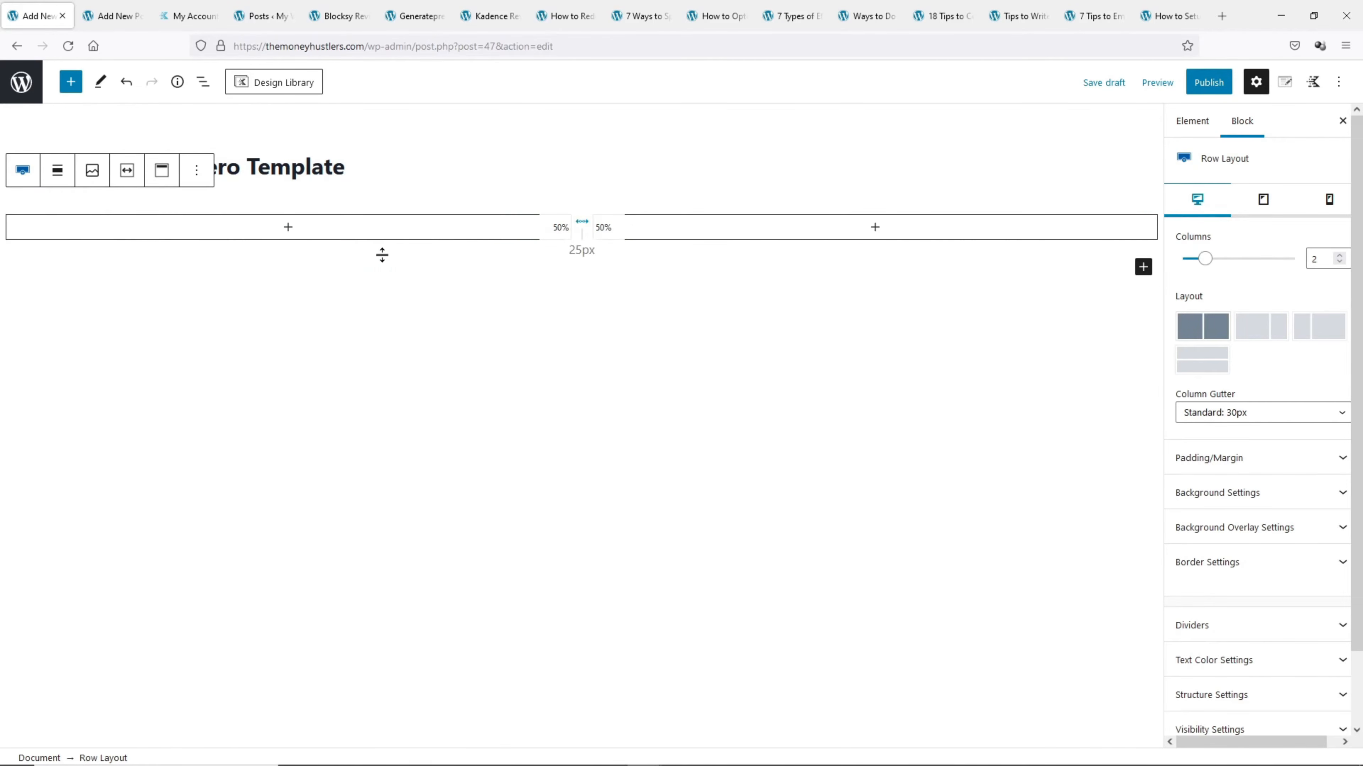
Set the row layout to full width and make its content max width inherit from the theme
left_click(65, 172)
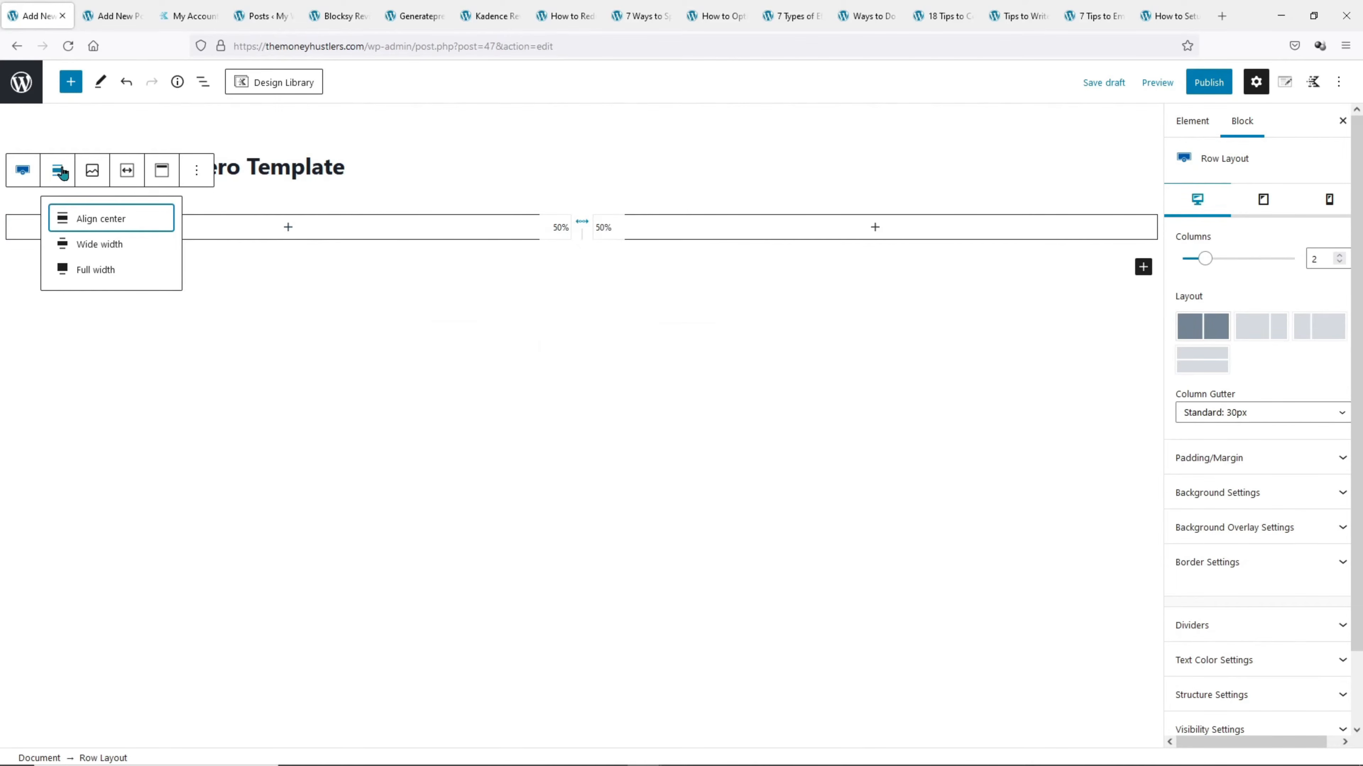
left_click(97, 269)
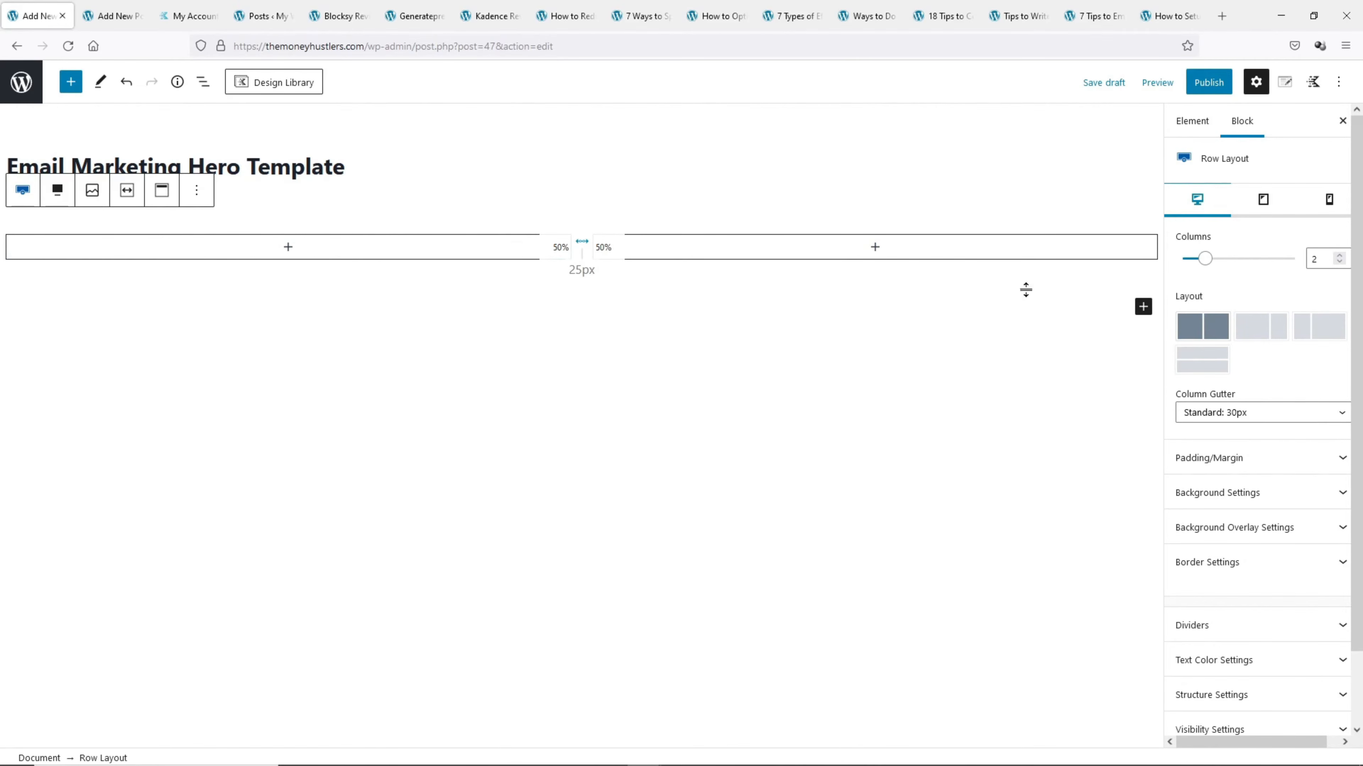
left_click(1237, 694)
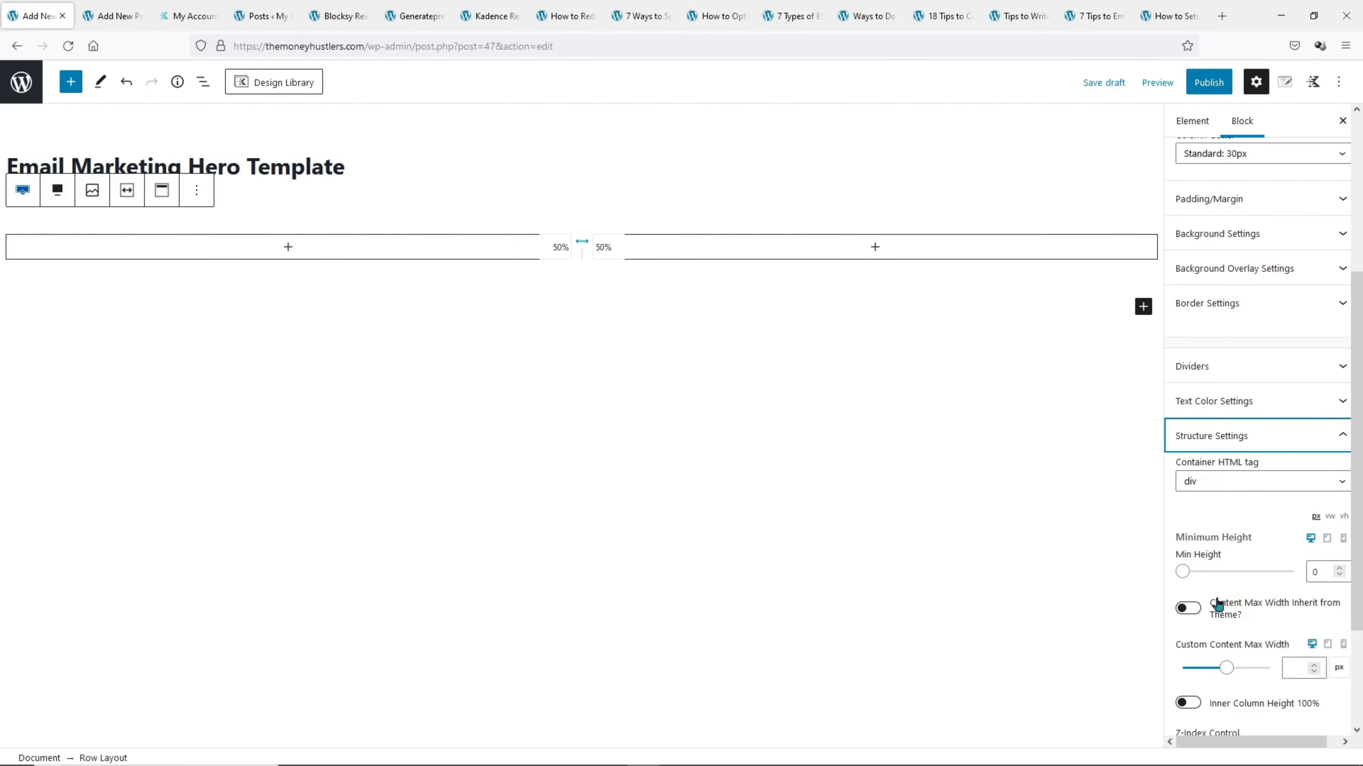
left_click(1189, 609)
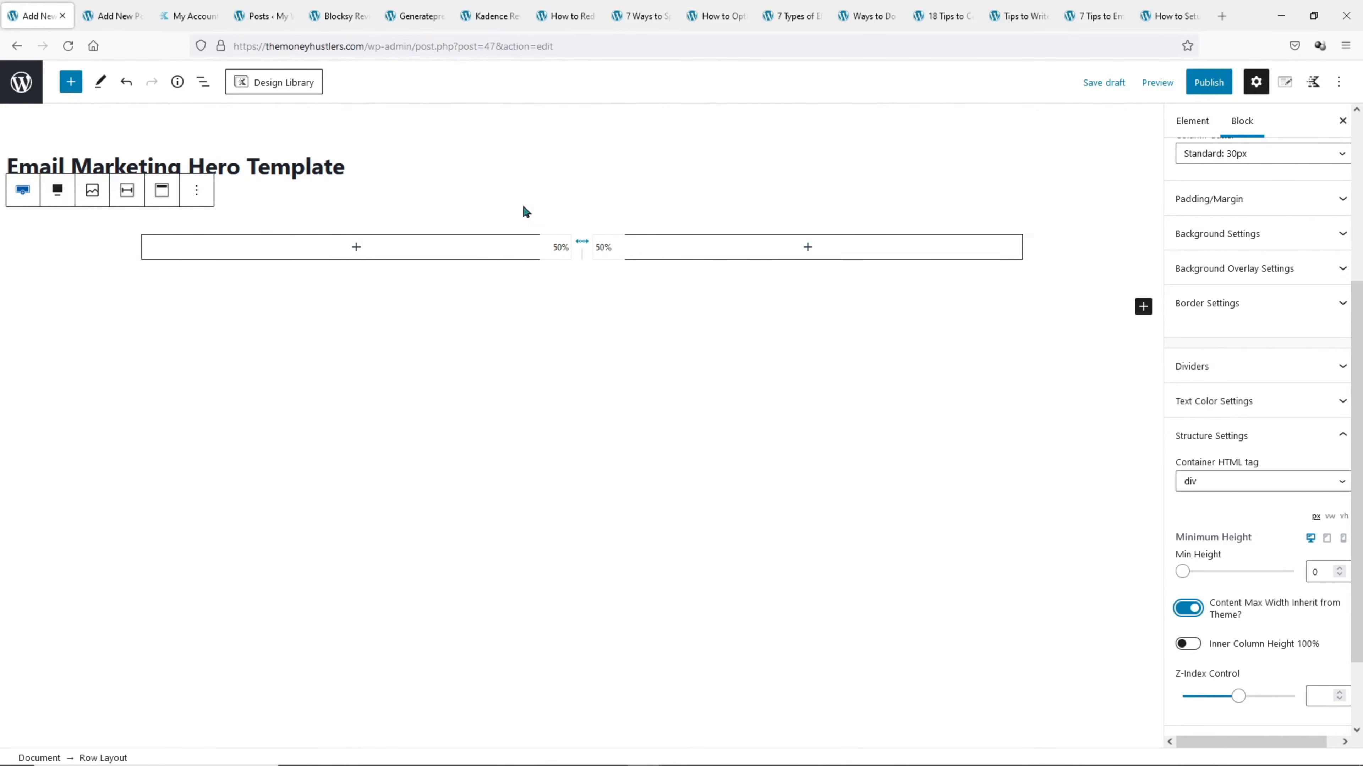
Add a paragraph in the row's first column containing only the current post's Post Excerpt as dynamic content
left_click(356, 246)
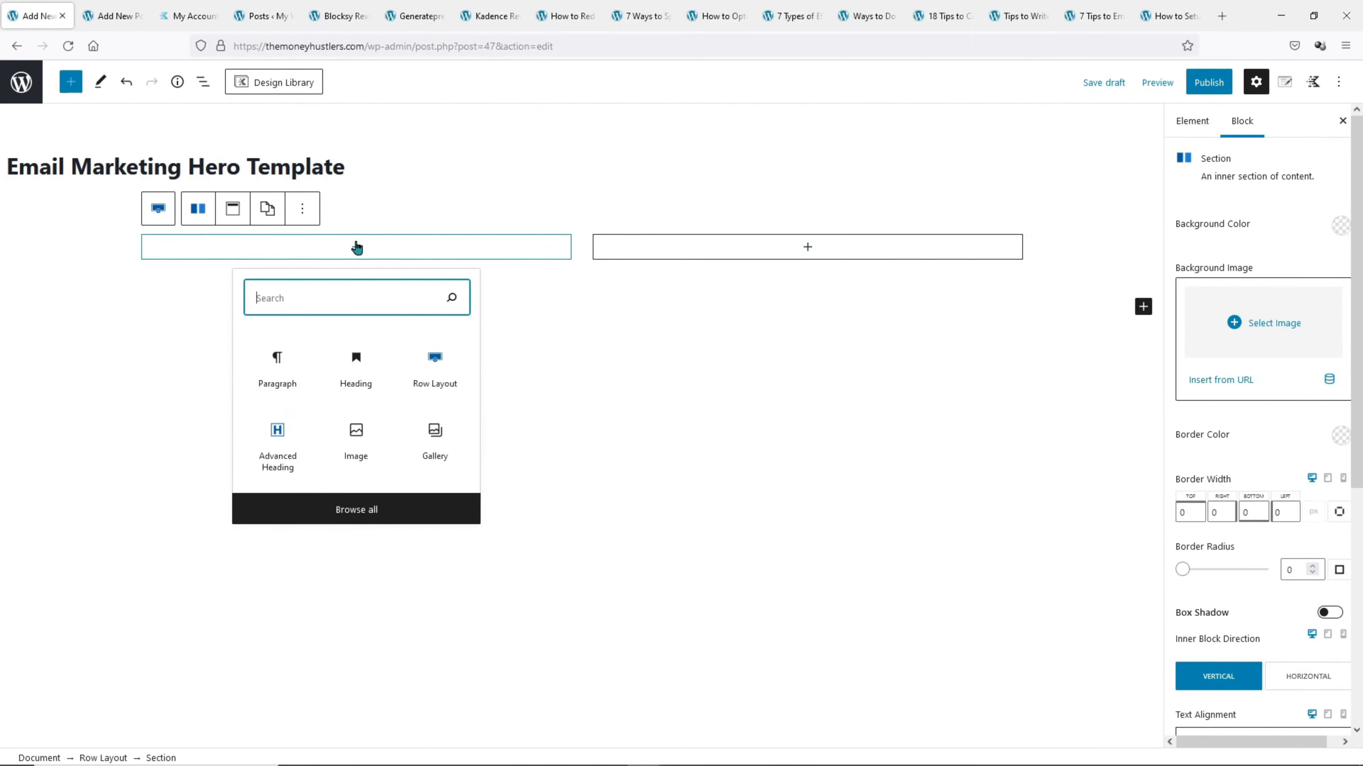
left_click(275, 365)
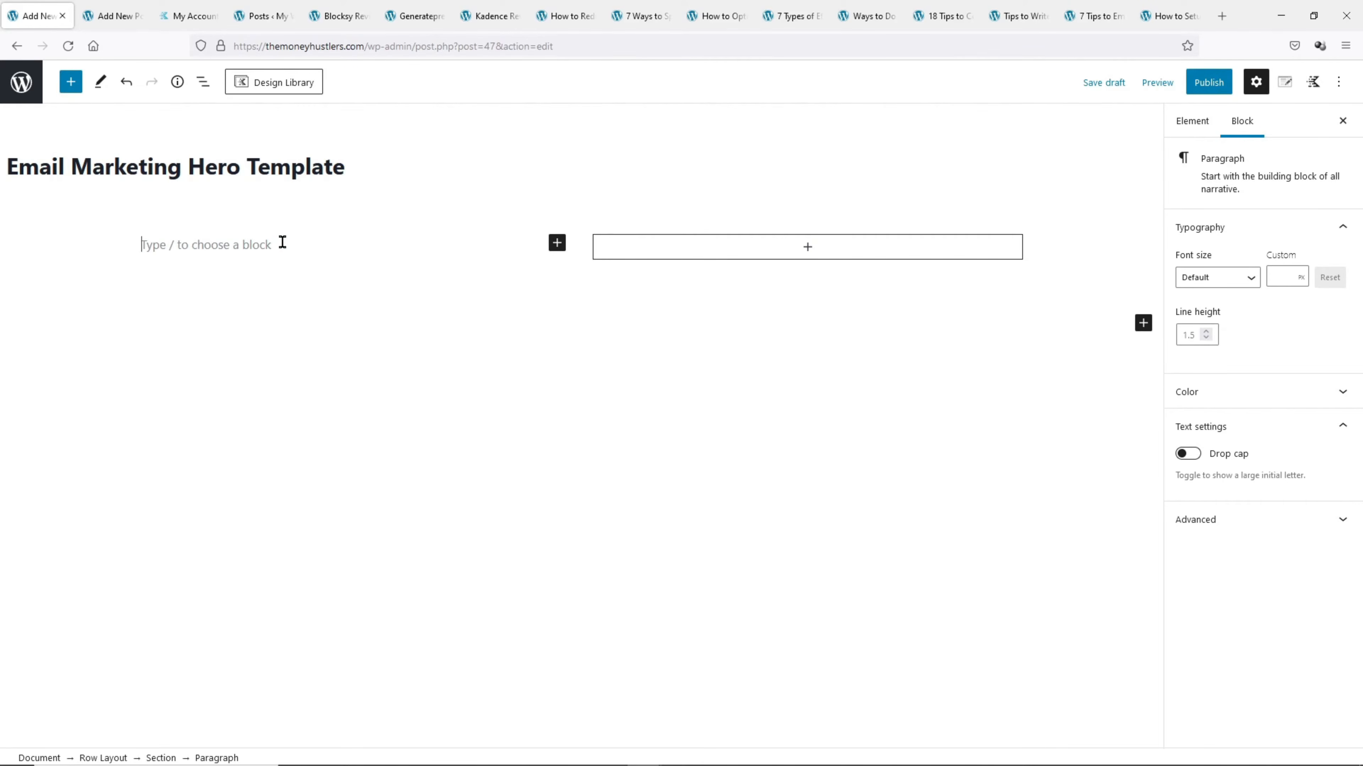
type("a")
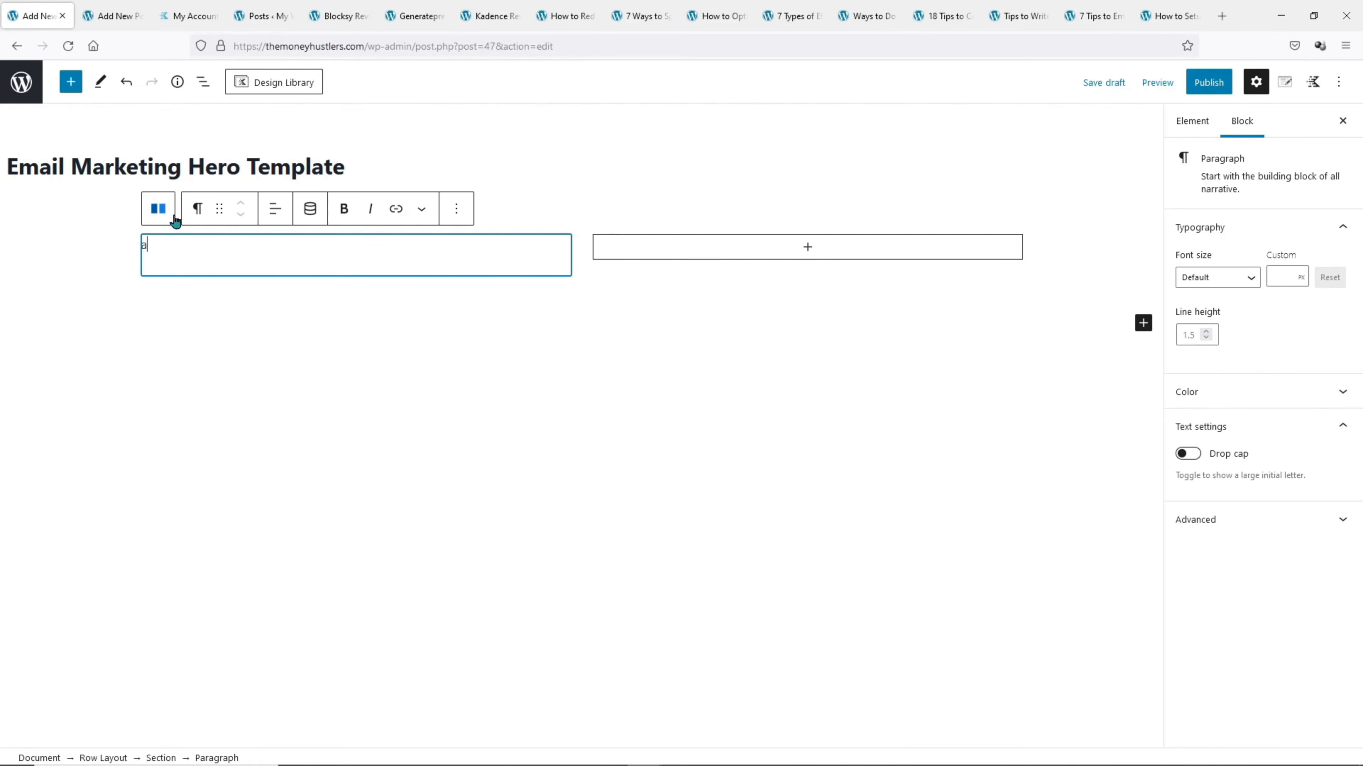
left_click(308, 211)
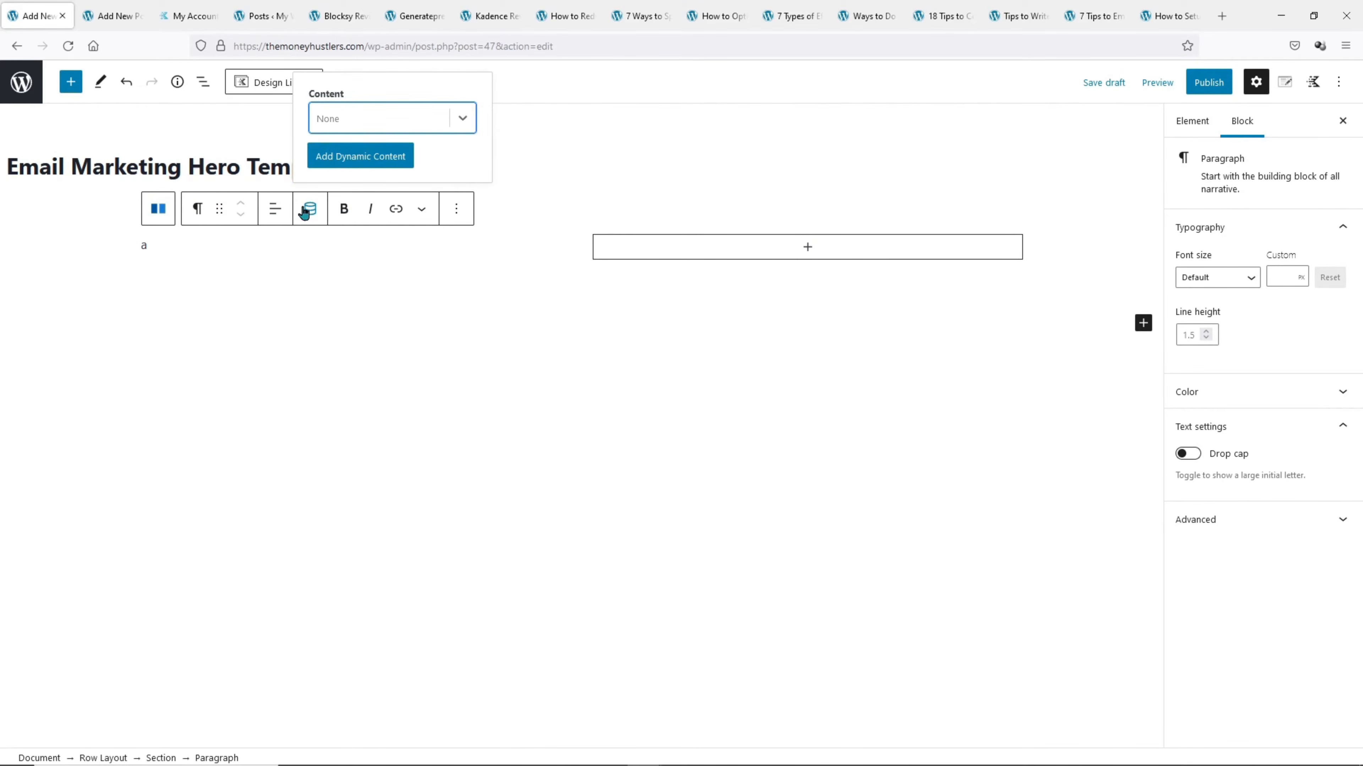
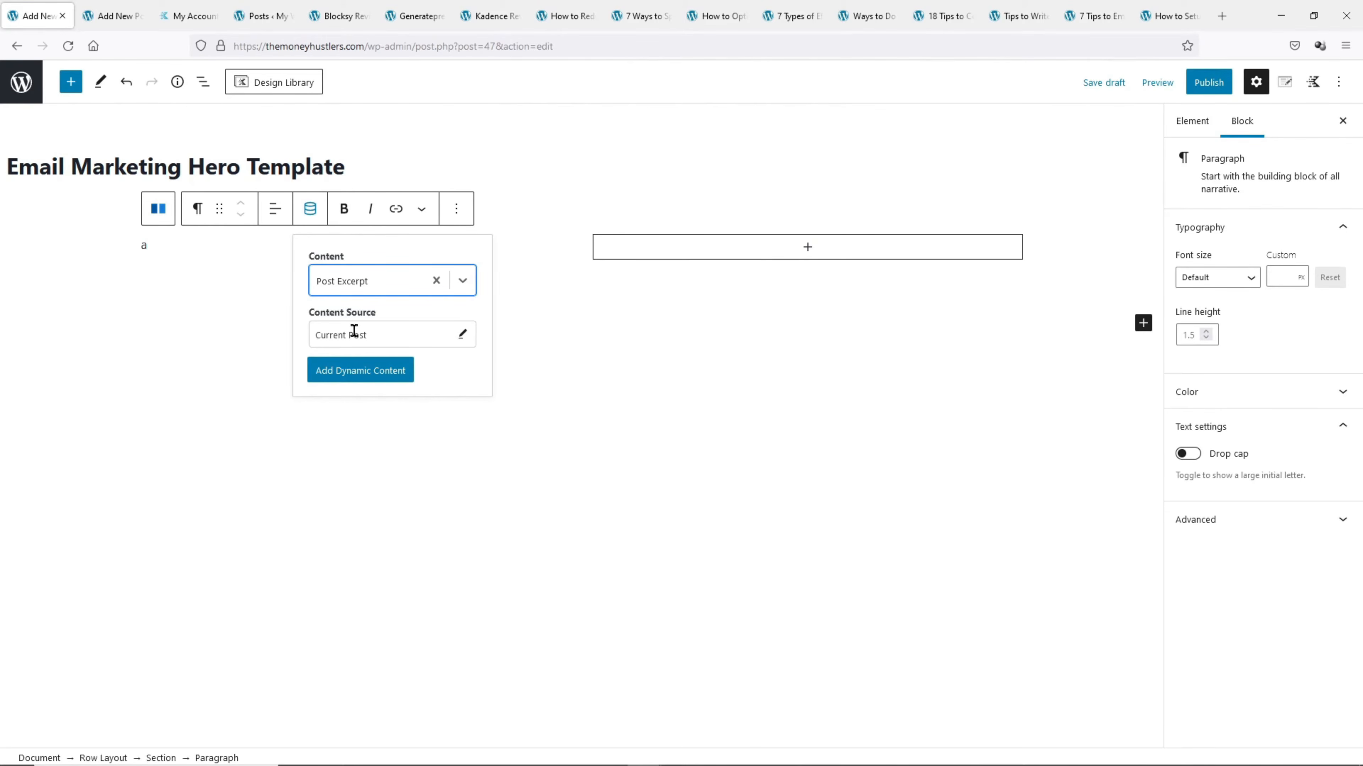
left_click(367, 369)
key("BackSpace")
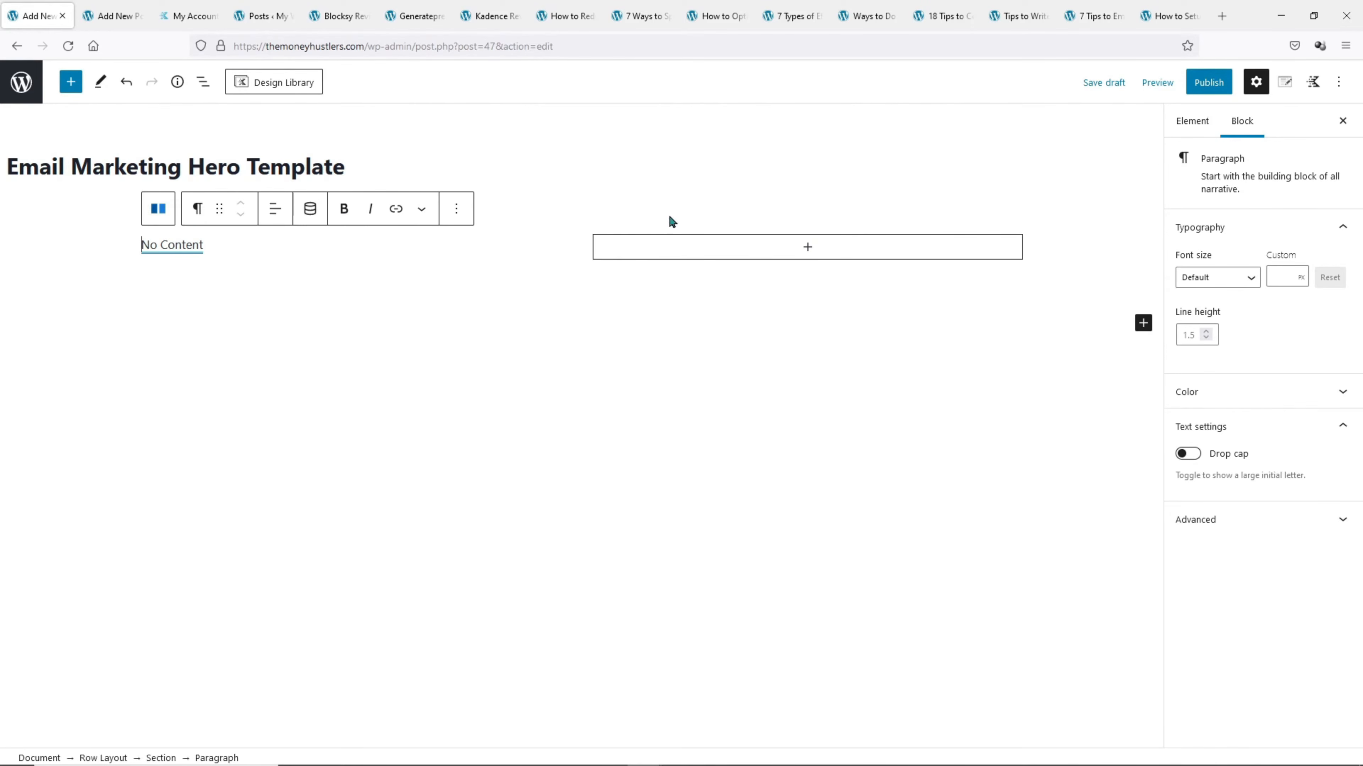
Add a Kadence Info Box block to the row's empty second column
left_click(793, 249)
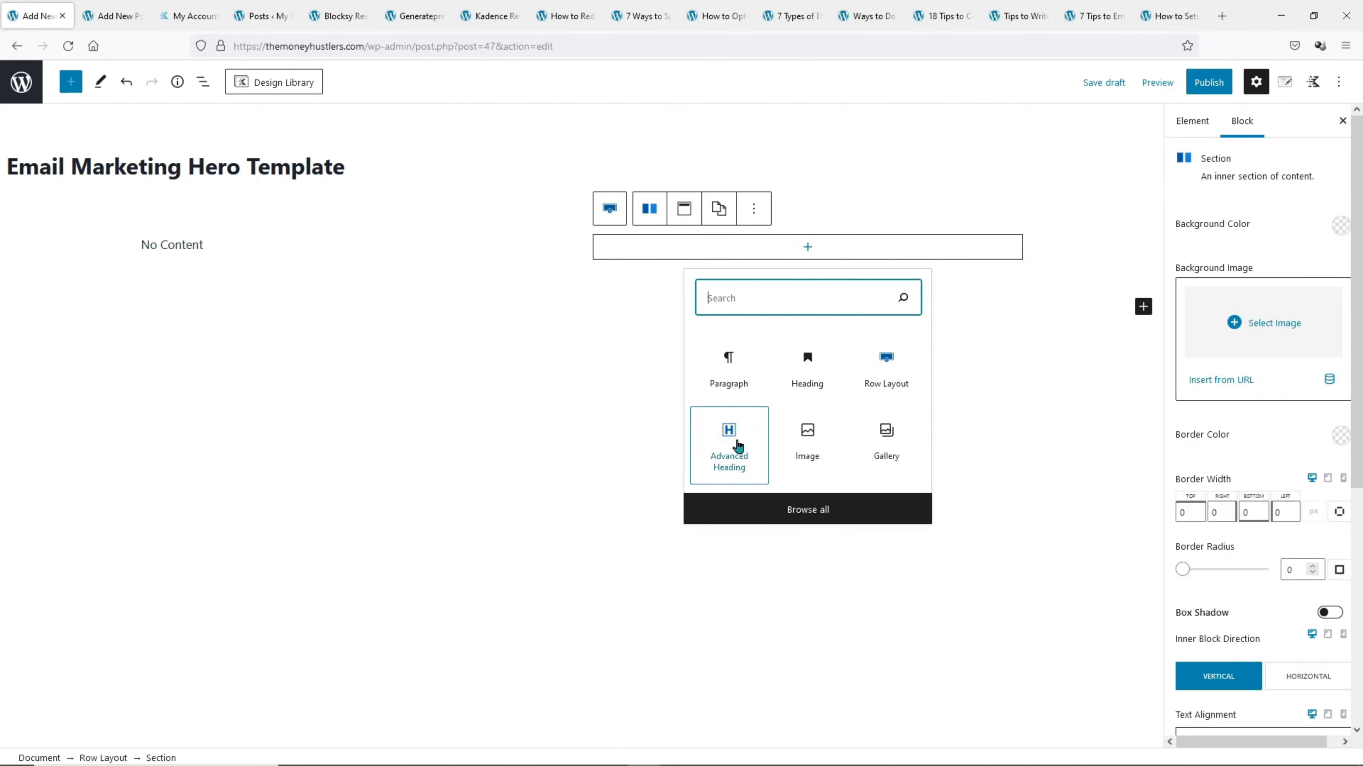
left_click(805, 519)
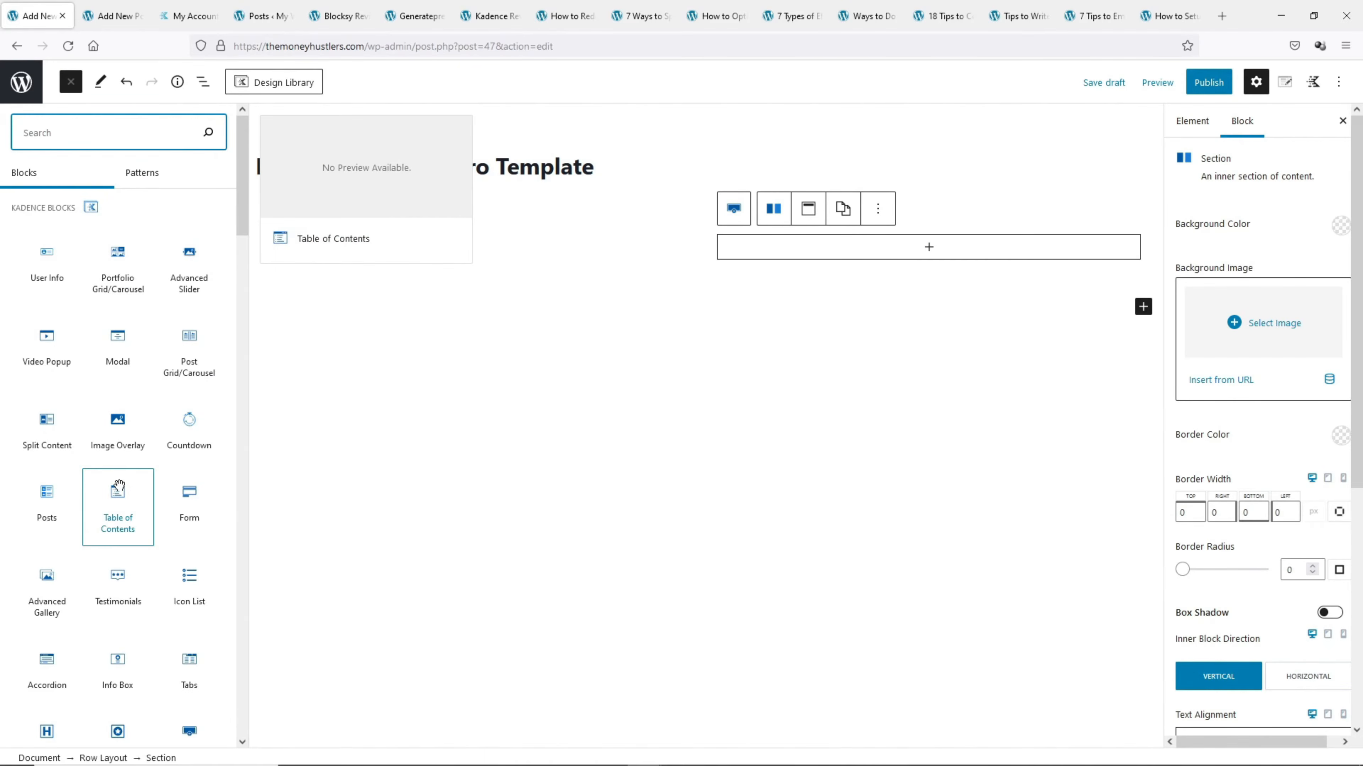
scroll(128, 499, "down", 2)
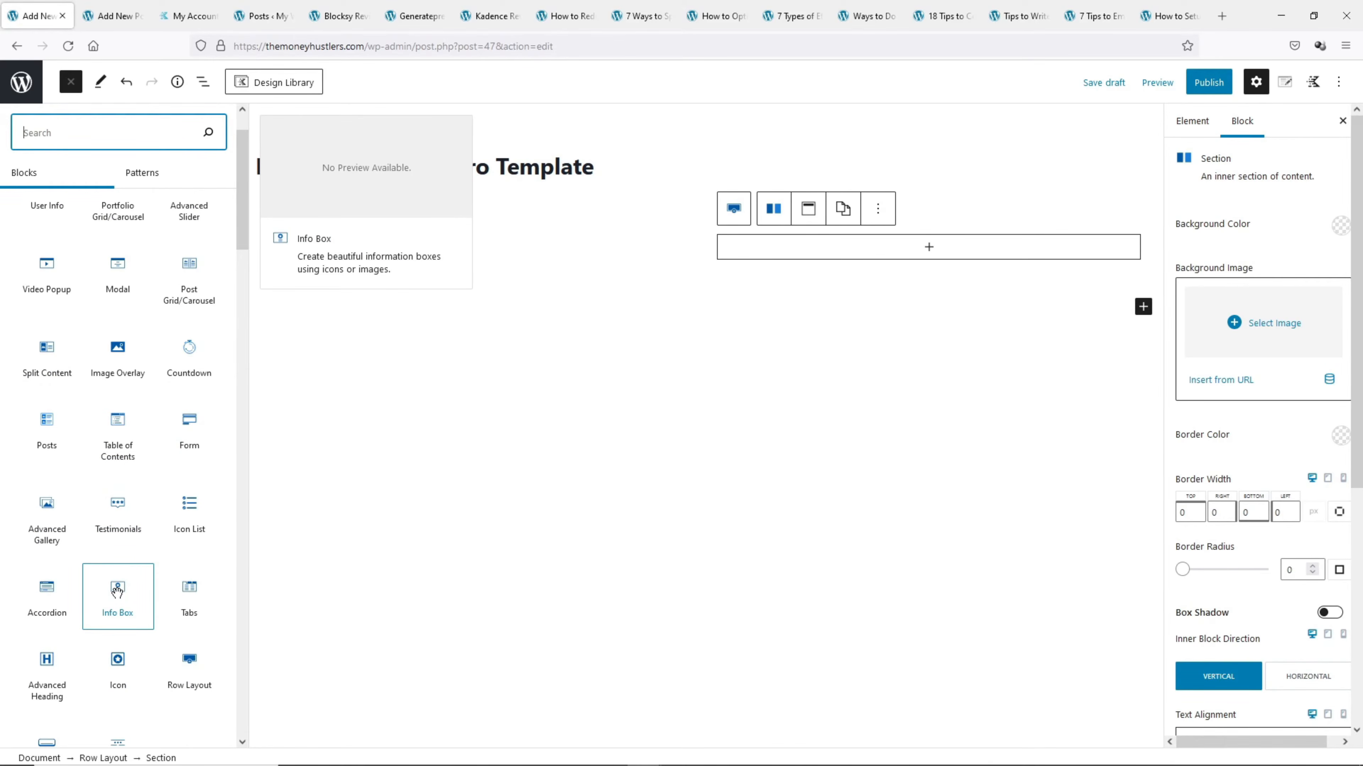
left_click(117, 591)
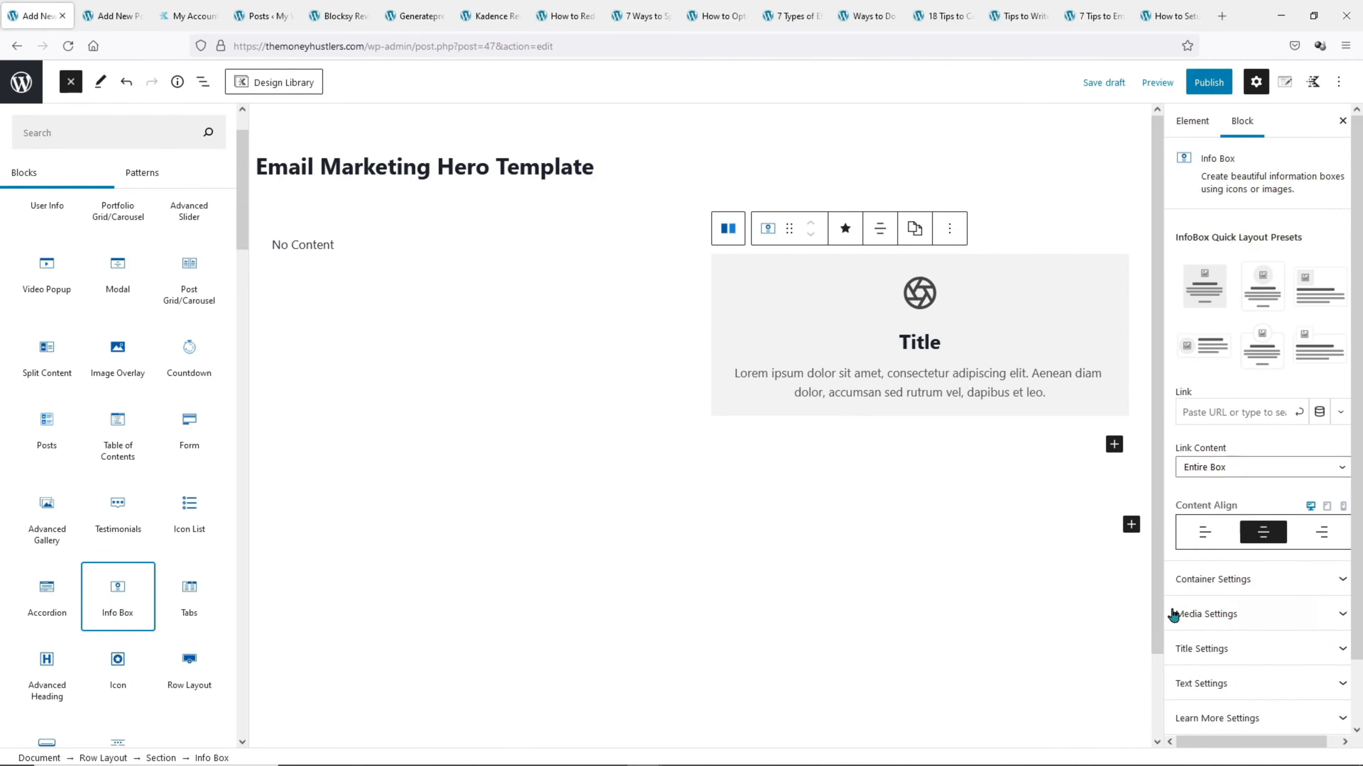
Set the info box's media type to Image and fill it dynamically with the current post's Featured Image
left_click(1191, 615)
left_click(1238, 256)
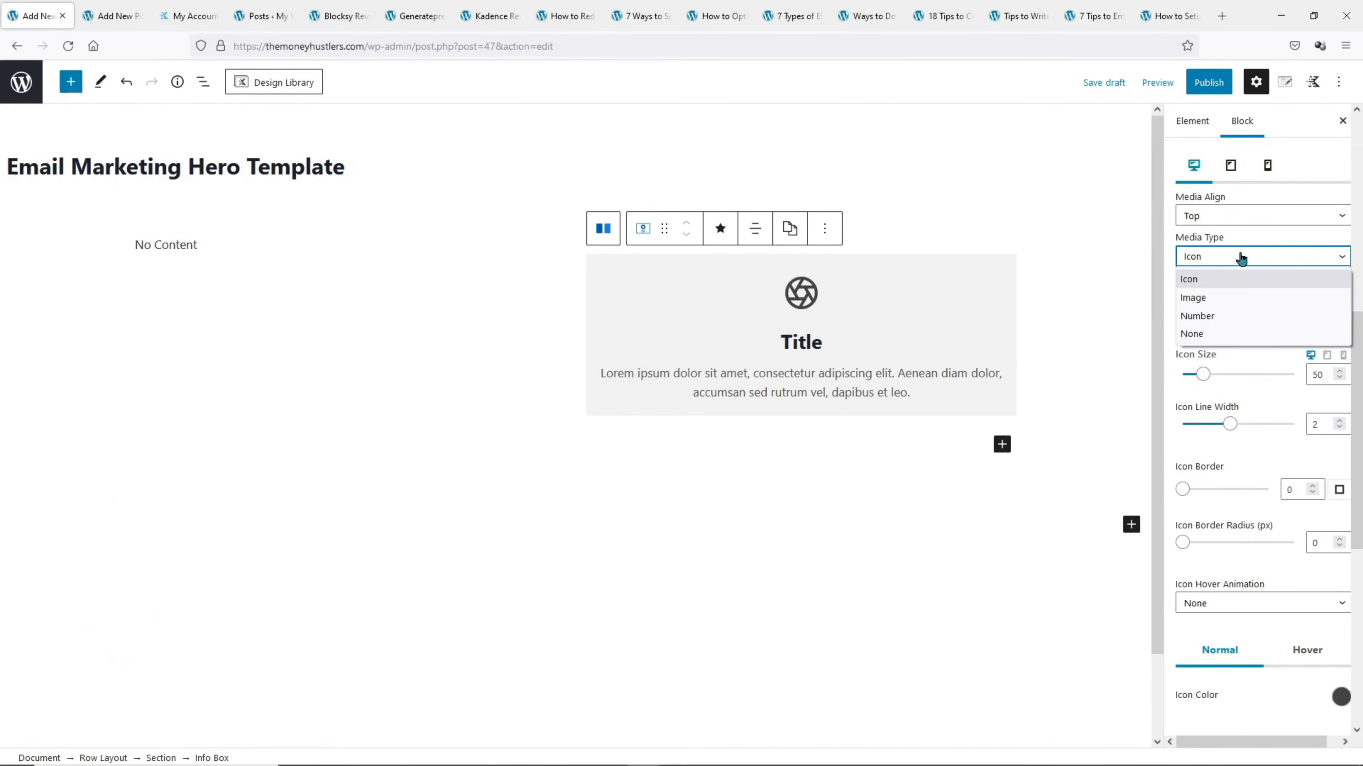
left_click(1237, 298)
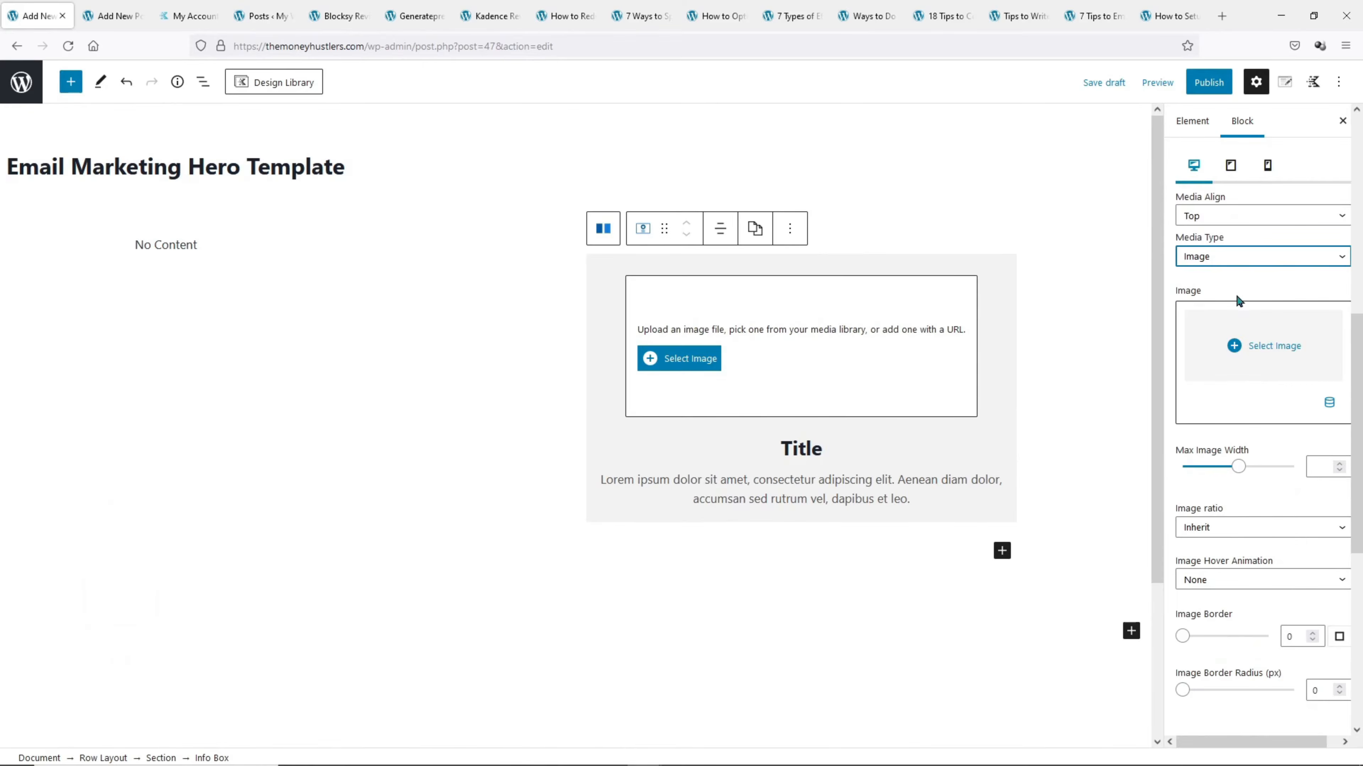
left_click(1329, 403)
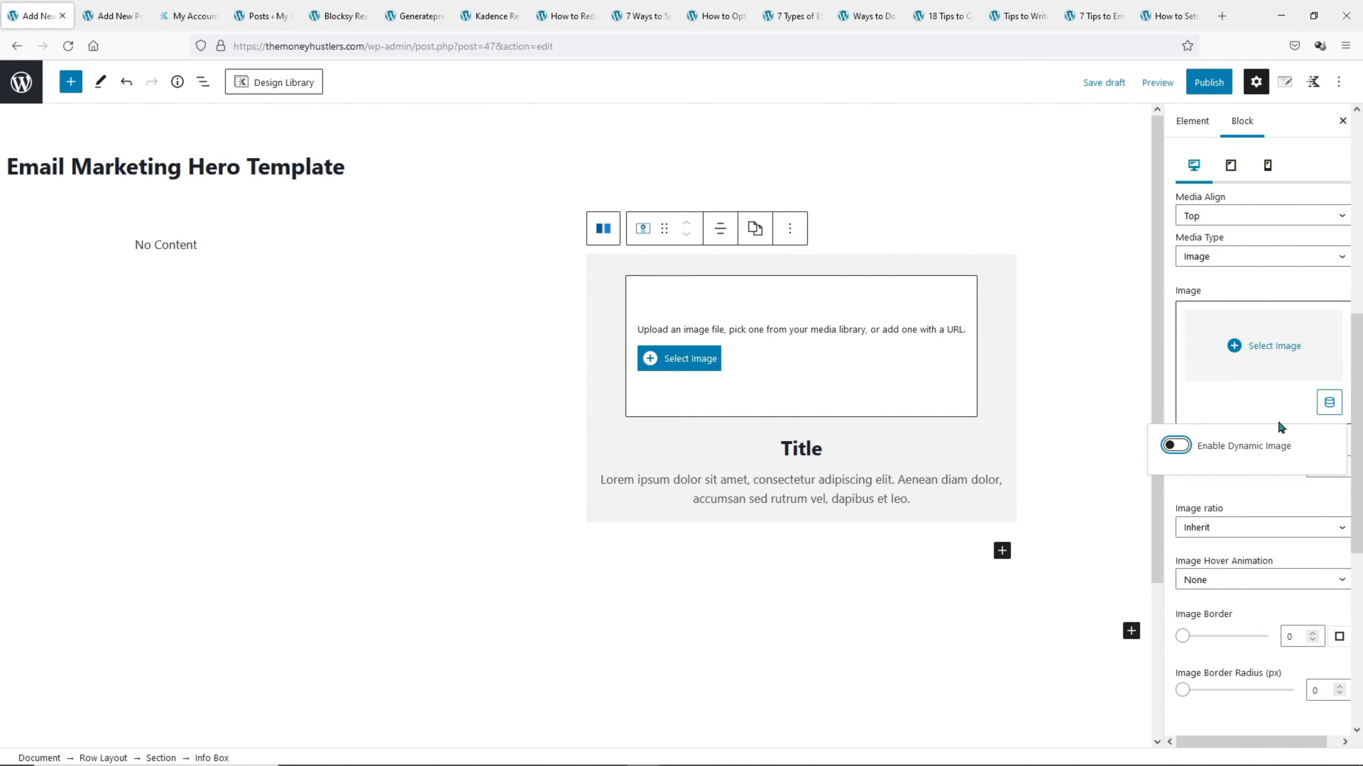
left_click(1175, 445)
left_click(1175, 414)
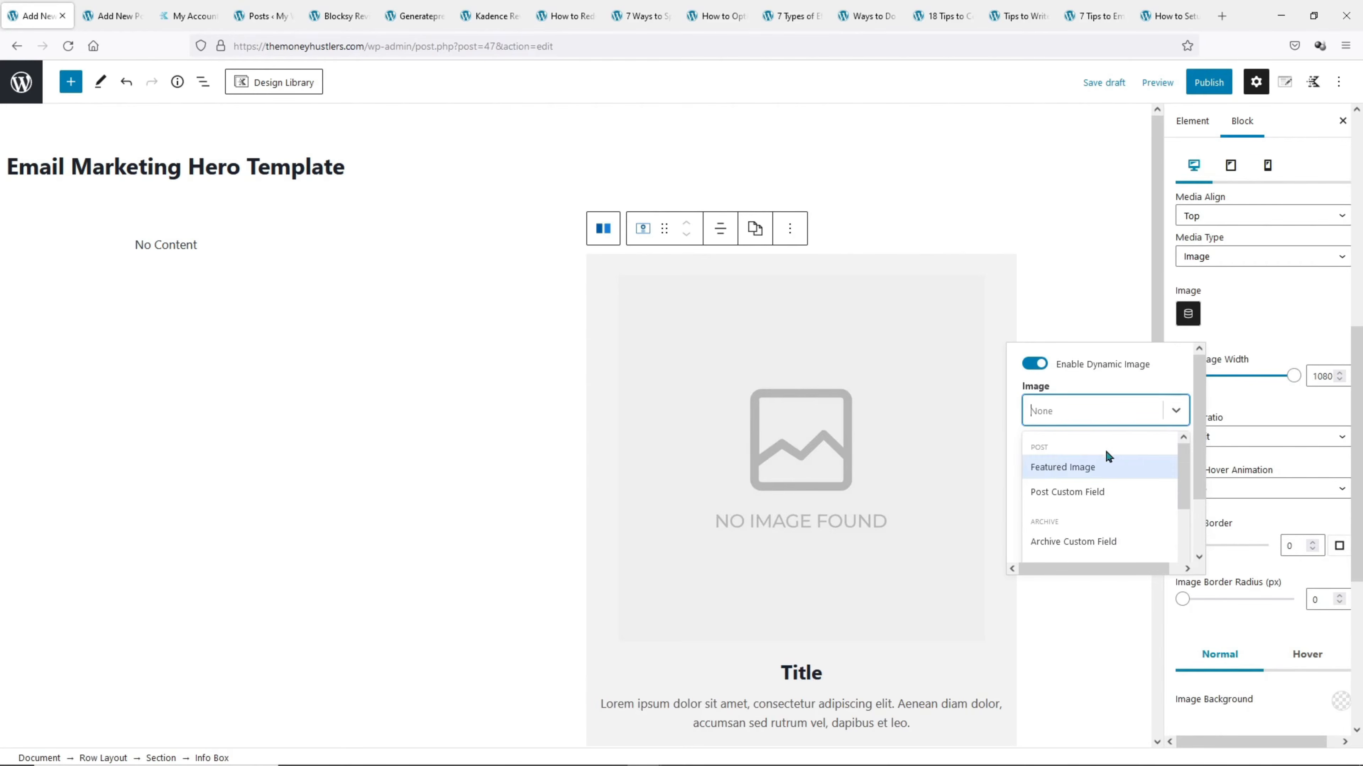
left_click(1089, 469)
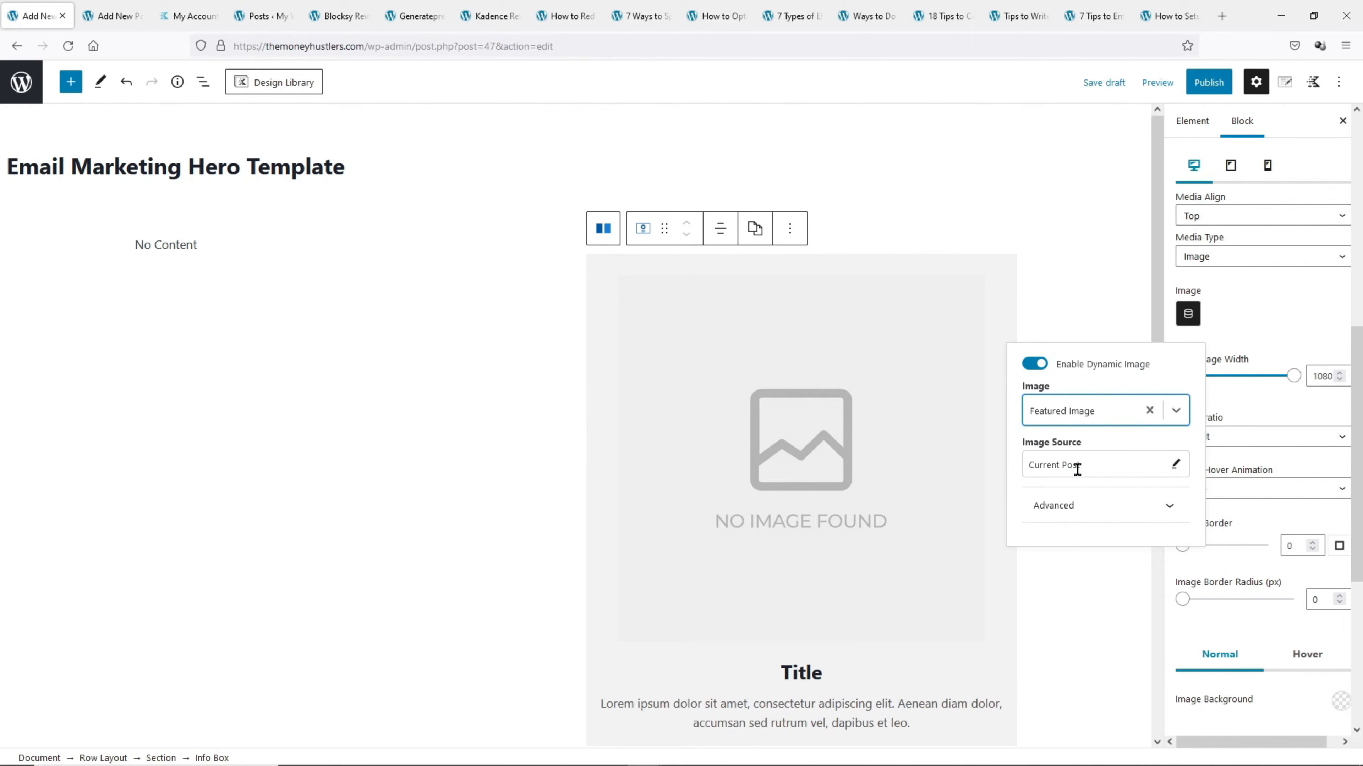
Turn off the info box's title and text, leaving only its image
left_click(888, 672)
scroll(867, 634, "down", 3)
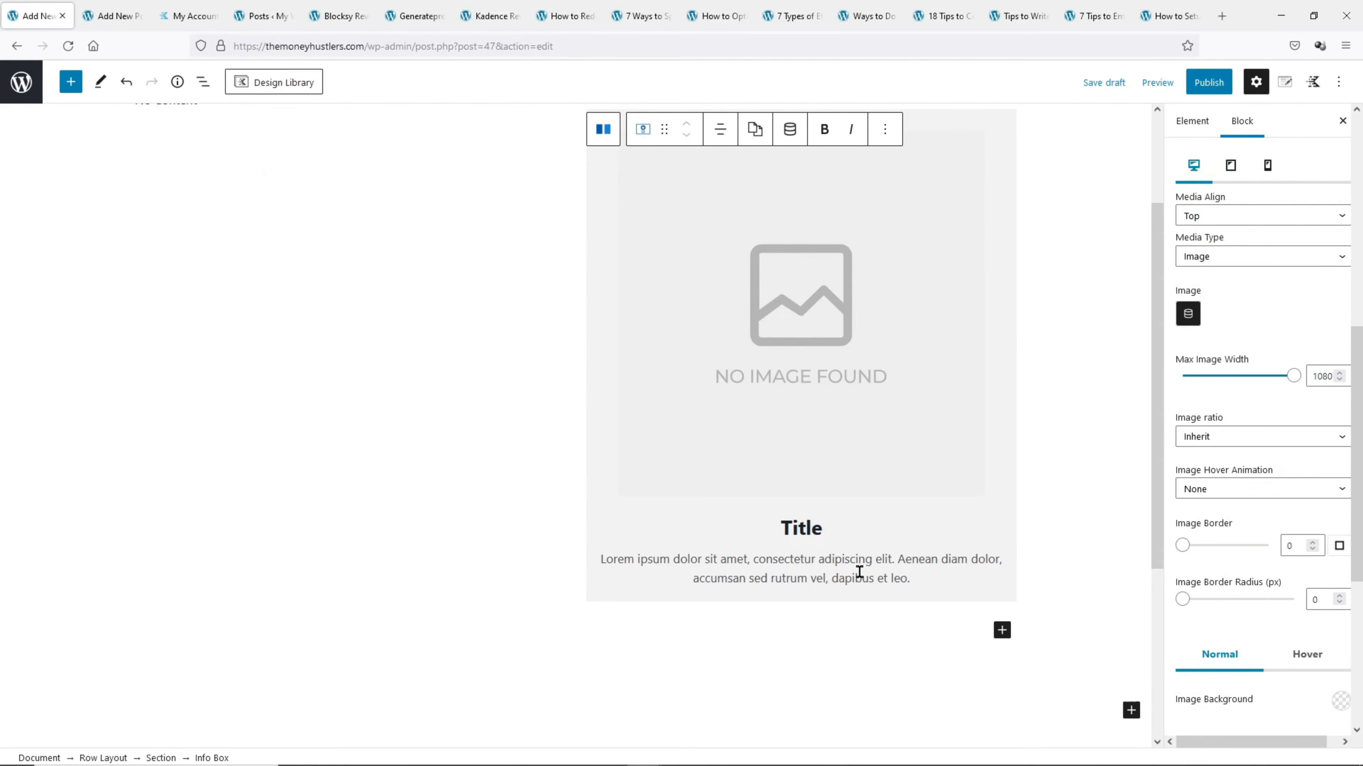
scroll(1247, 539, "down", 5)
scroll(1253, 532, "down", 1)
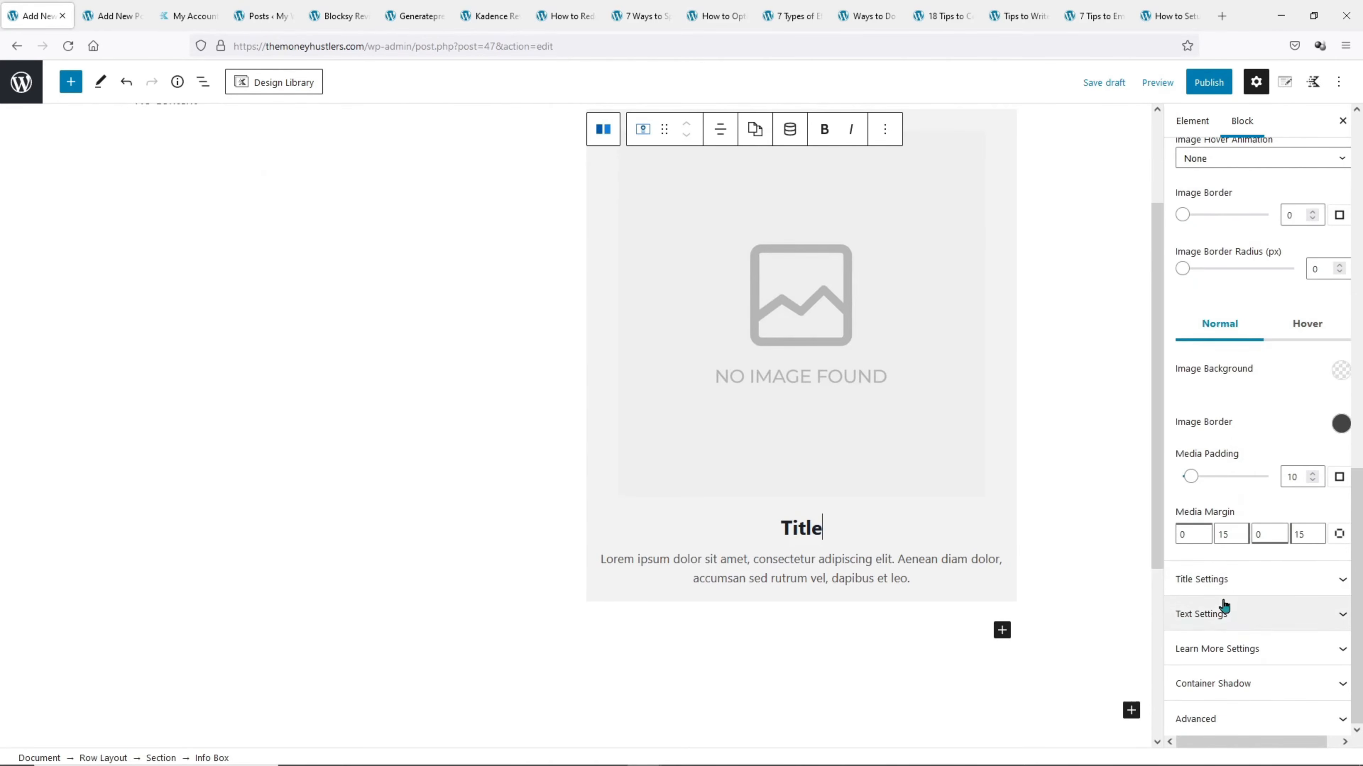
left_click(1223, 581)
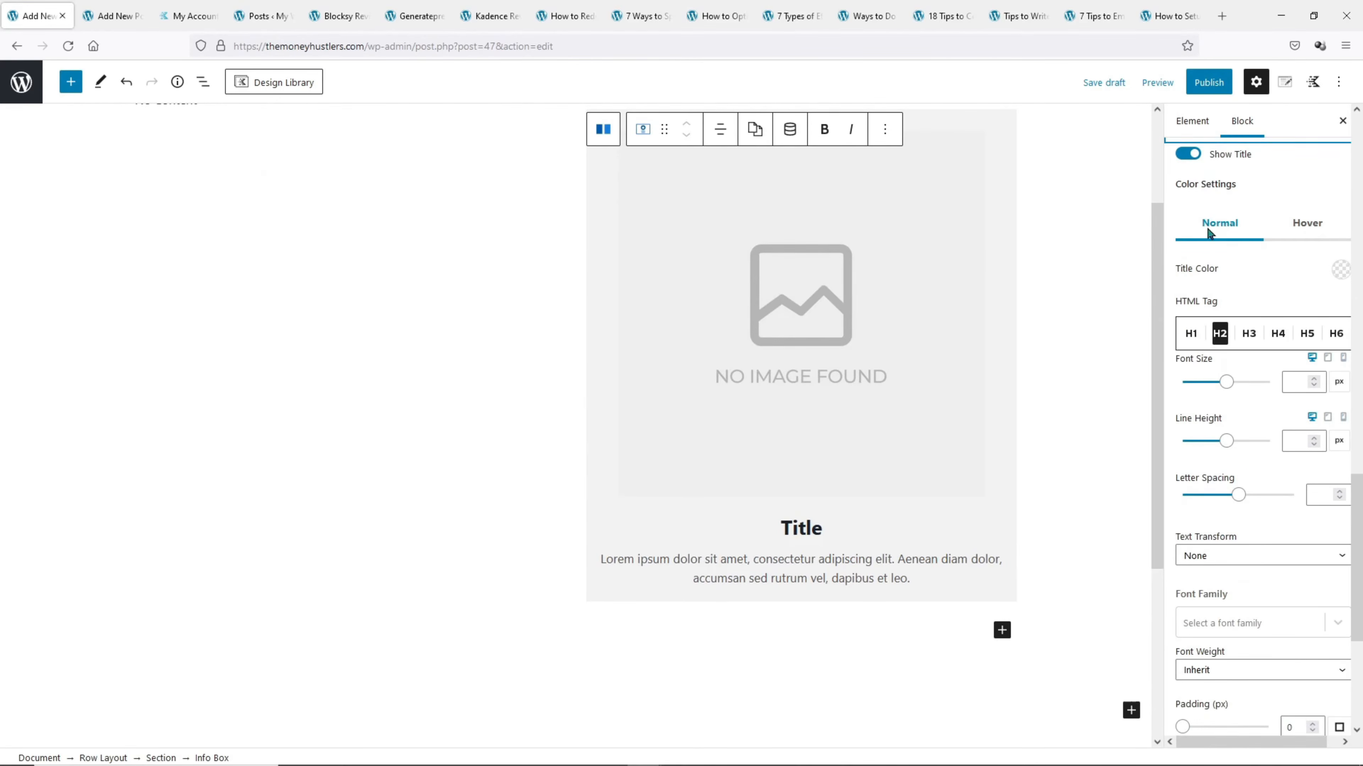
left_click(1187, 150)
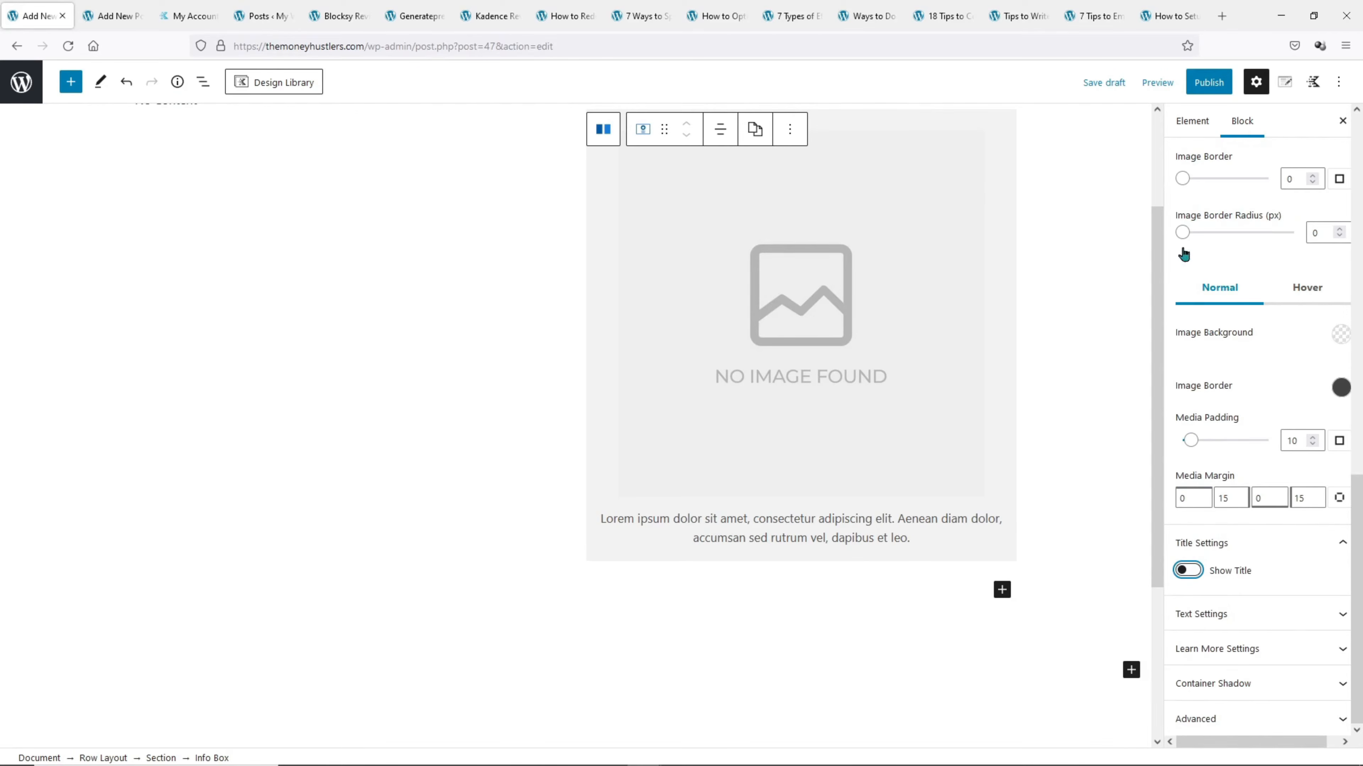
left_click(1190, 617)
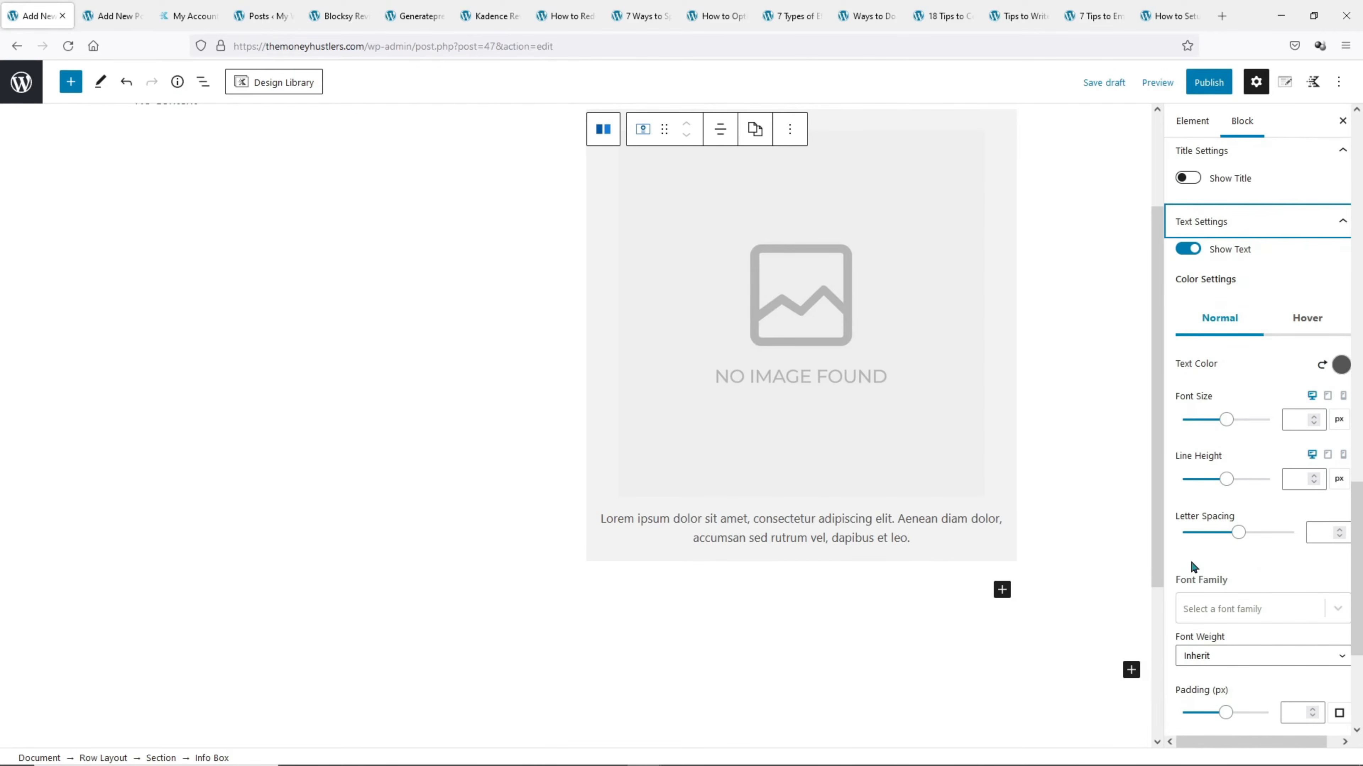
left_click(1183, 250)
Make the info box's container background fully transparent in both normal and hover states by setting the alpha to 0
scroll(1183, 252, "up", 10)
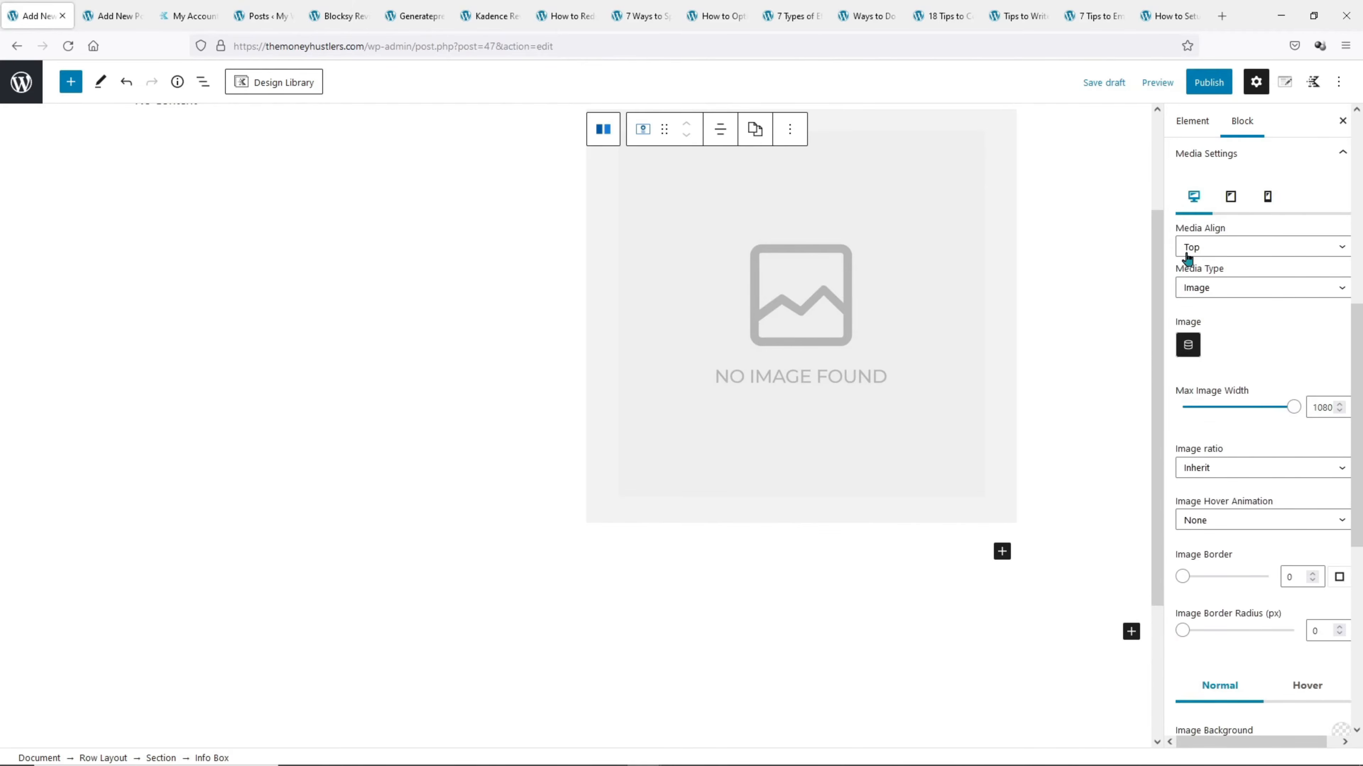
left_click(1218, 579)
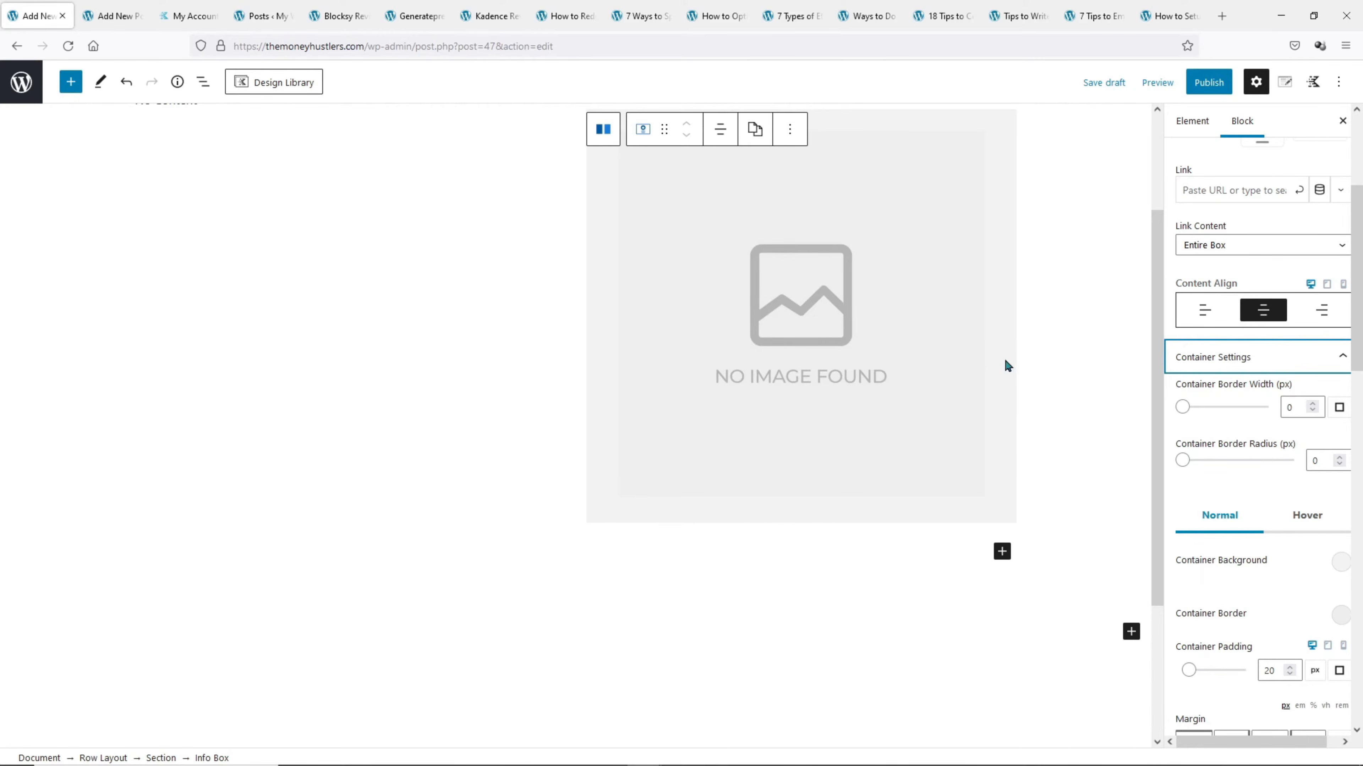
left_click(1340, 562)
double_click(1307, 479)
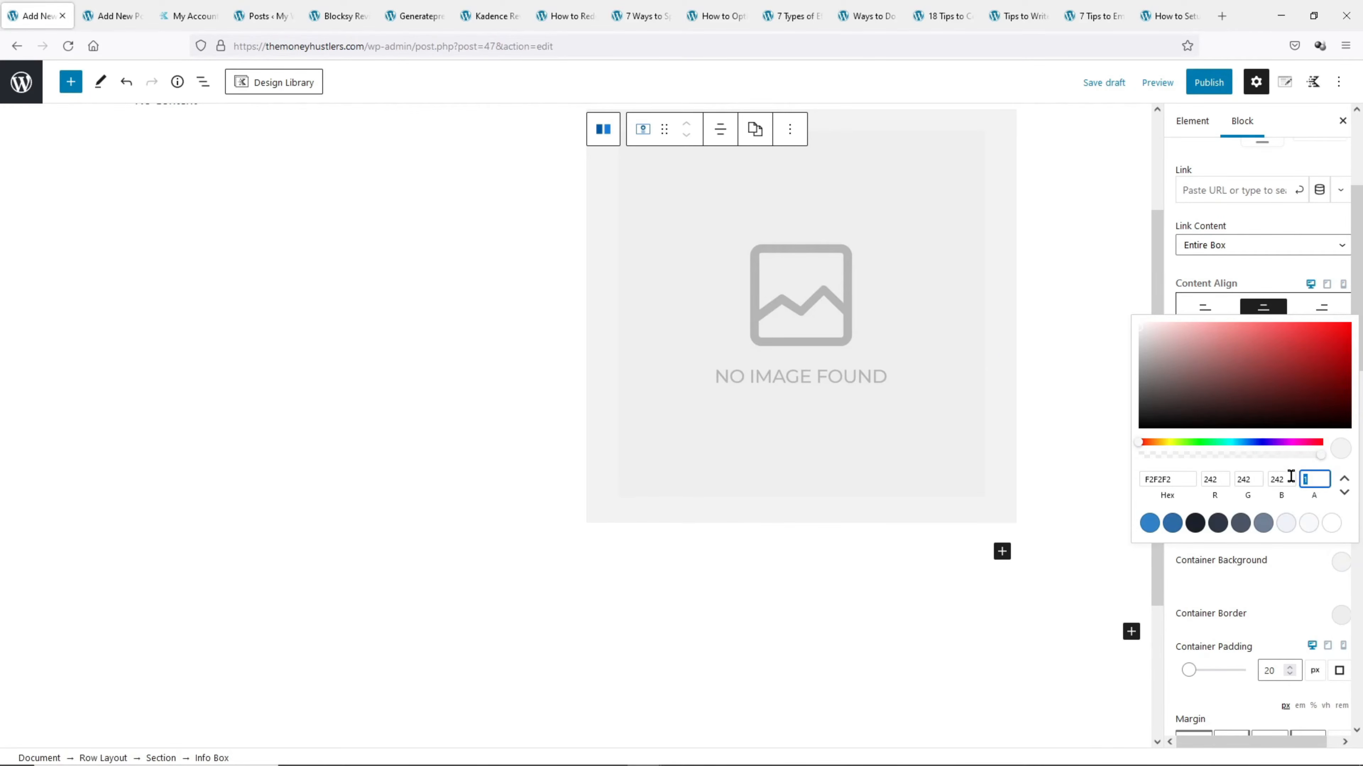
type("0")
left_click(994, 310)
left_click(1307, 516)
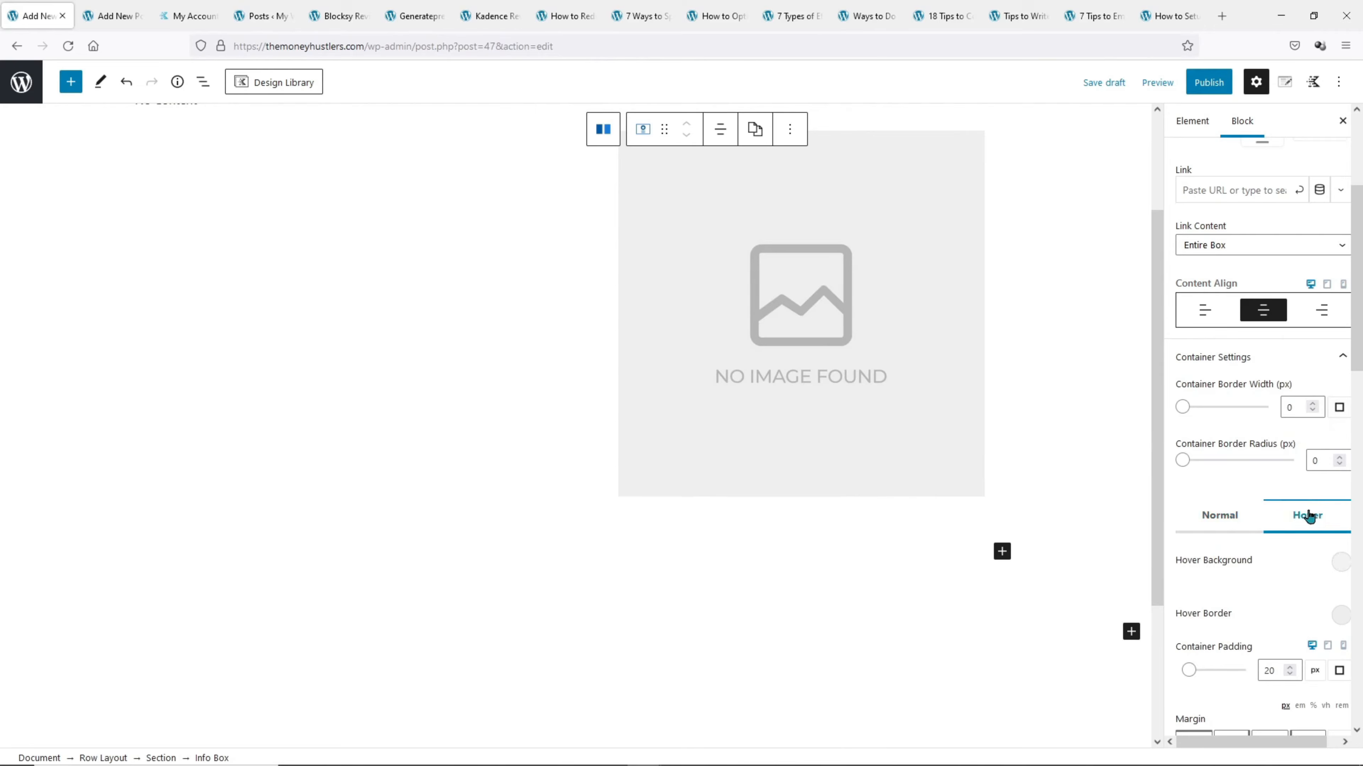
left_click(1337, 562)
left_click(1309, 479)
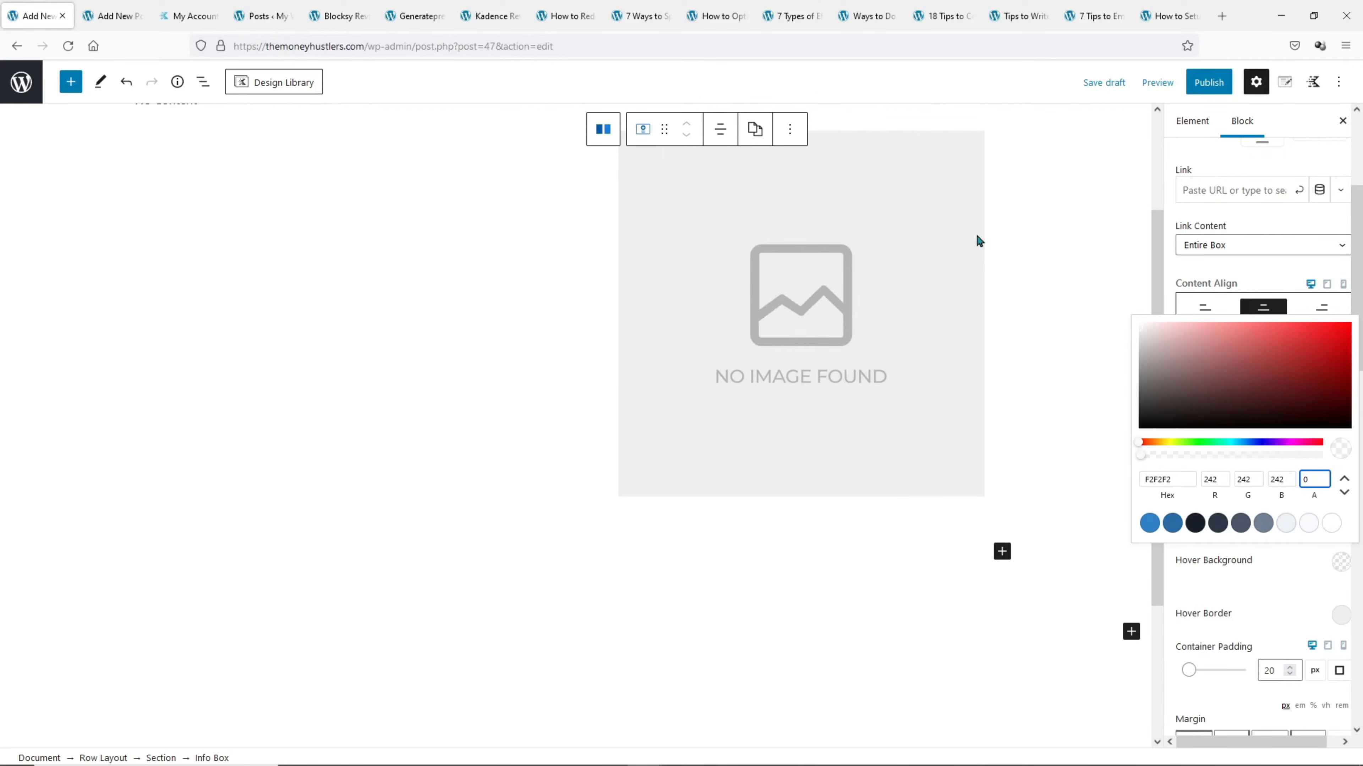
left_click(1002, 228)
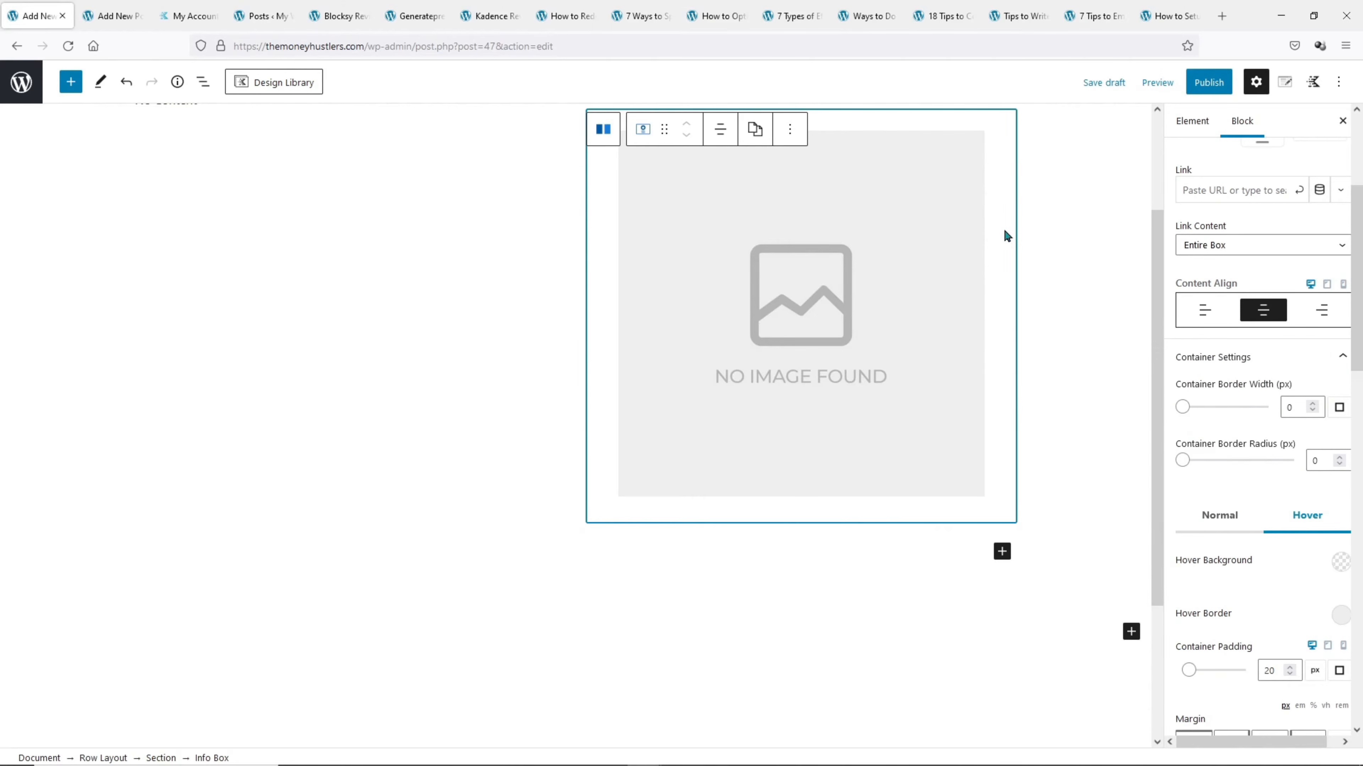
Select the whole Row Layout and switch its background overlay to Gradient
scroll(1006, 236, "up", 3)
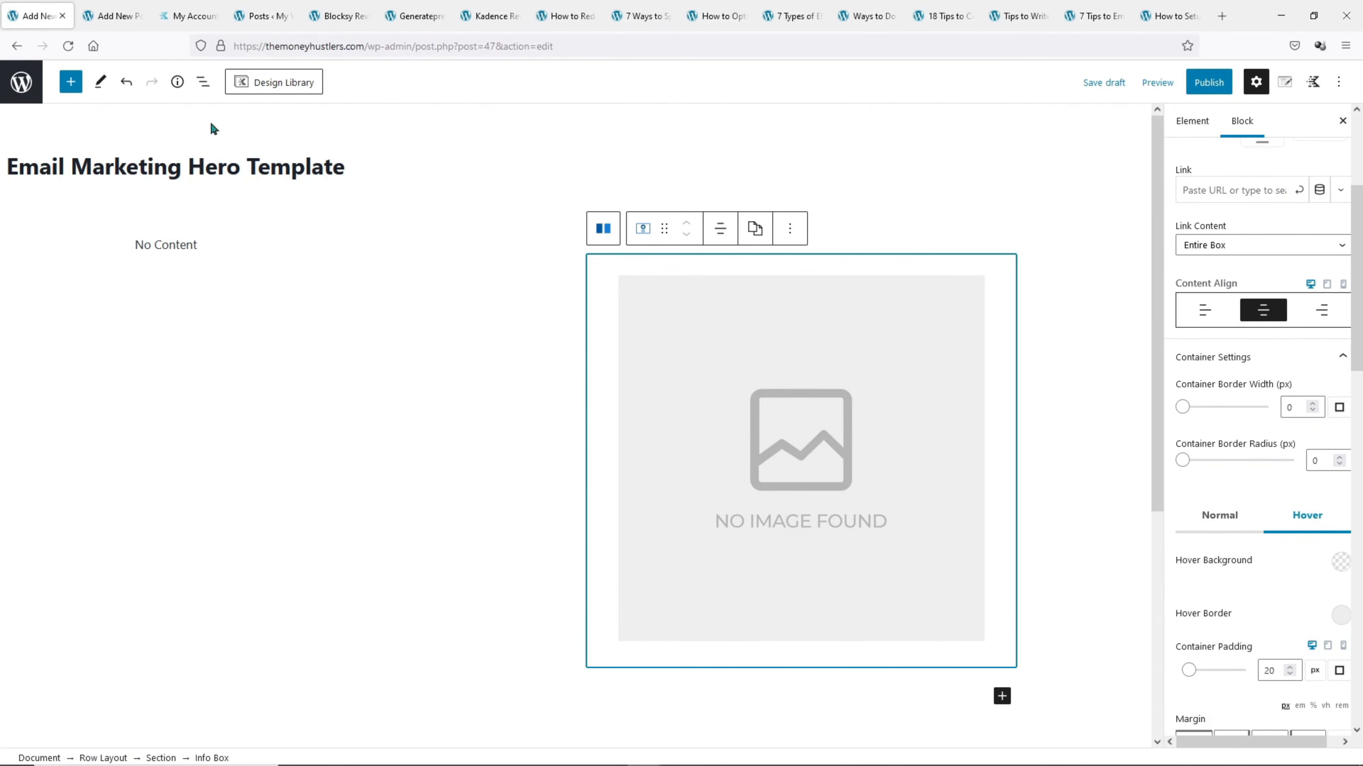
left_click(202, 82)
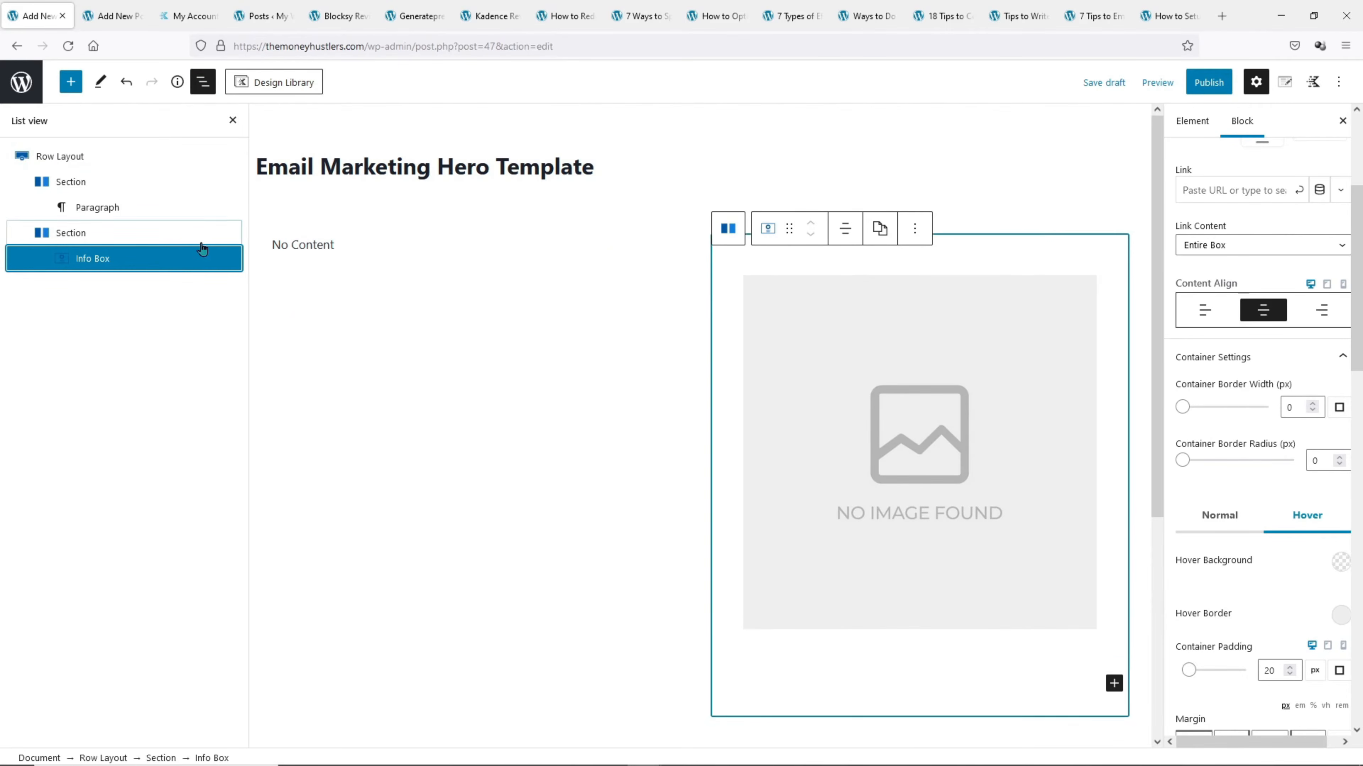
left_click(192, 161)
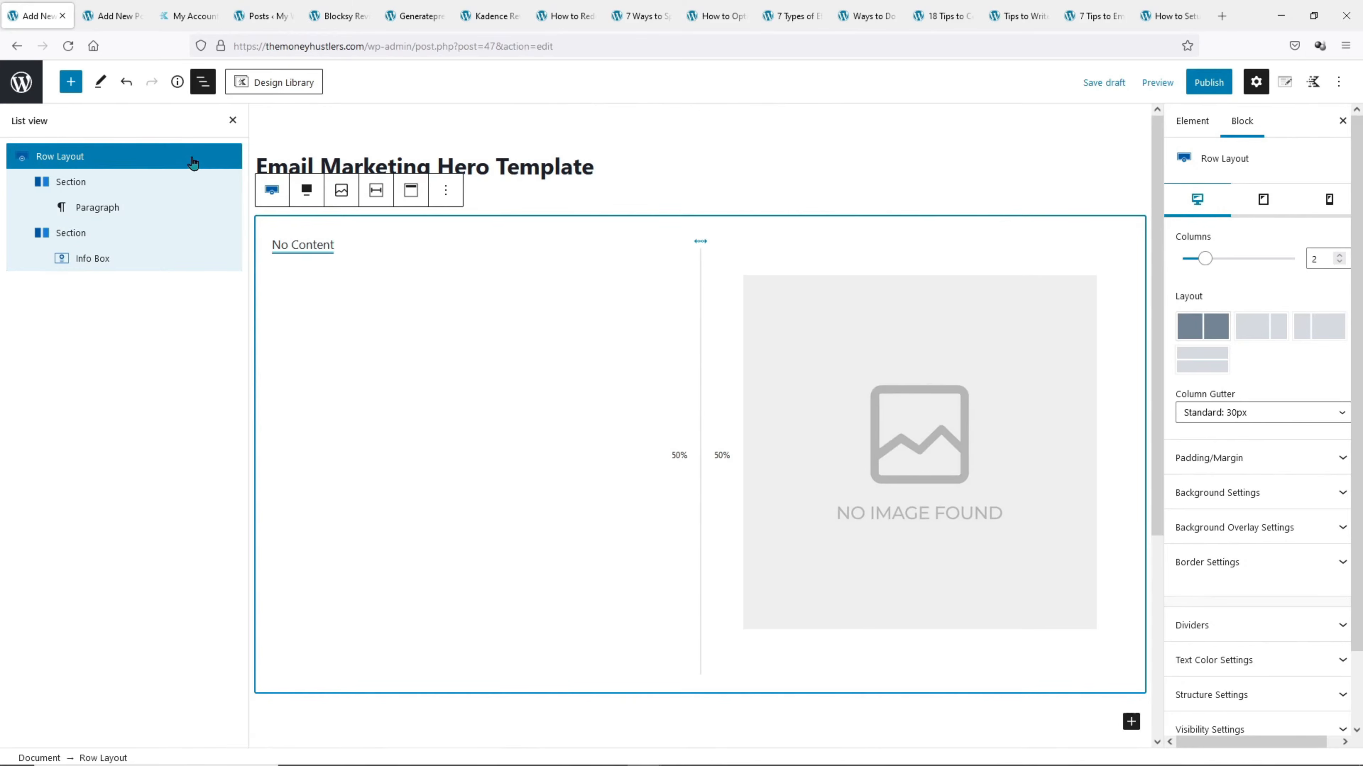
left_click(1243, 493)
scroll(1243, 498, "down", 6)
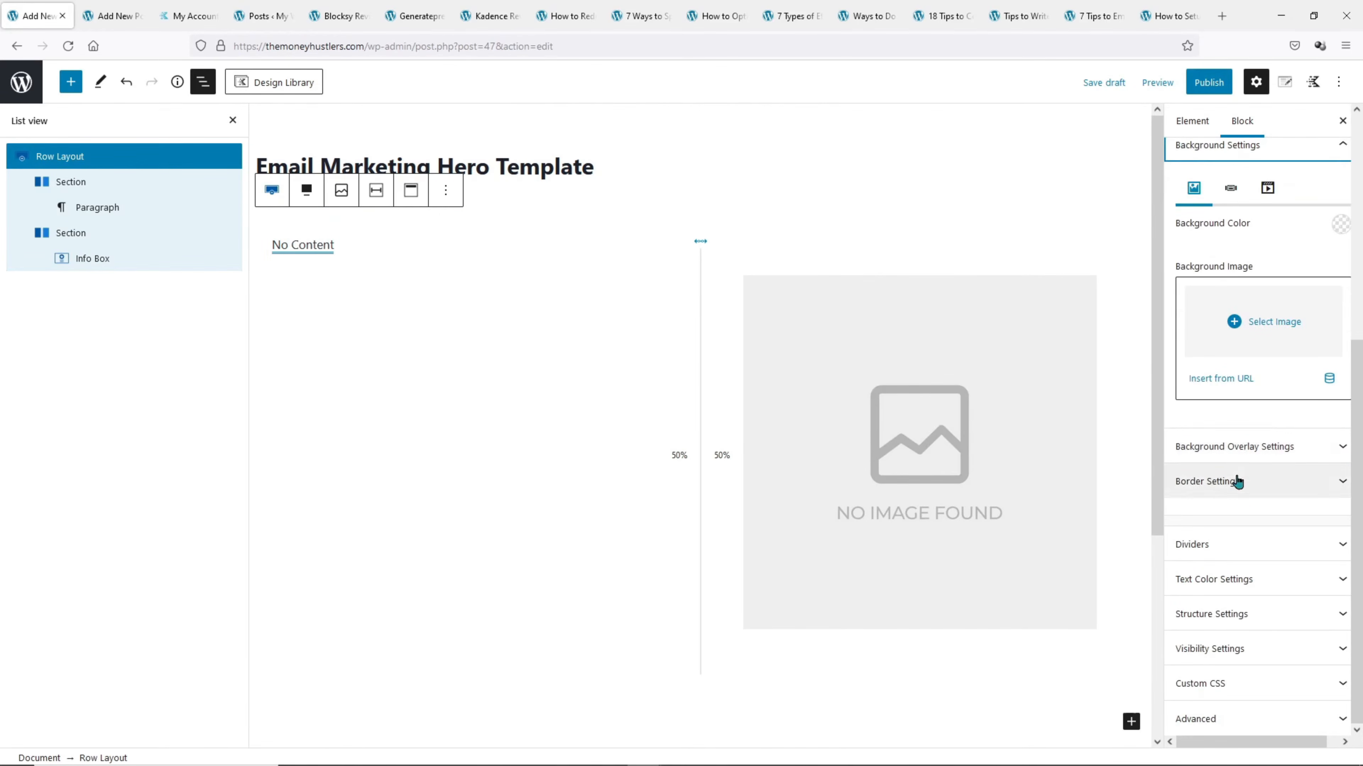
left_click(1229, 448)
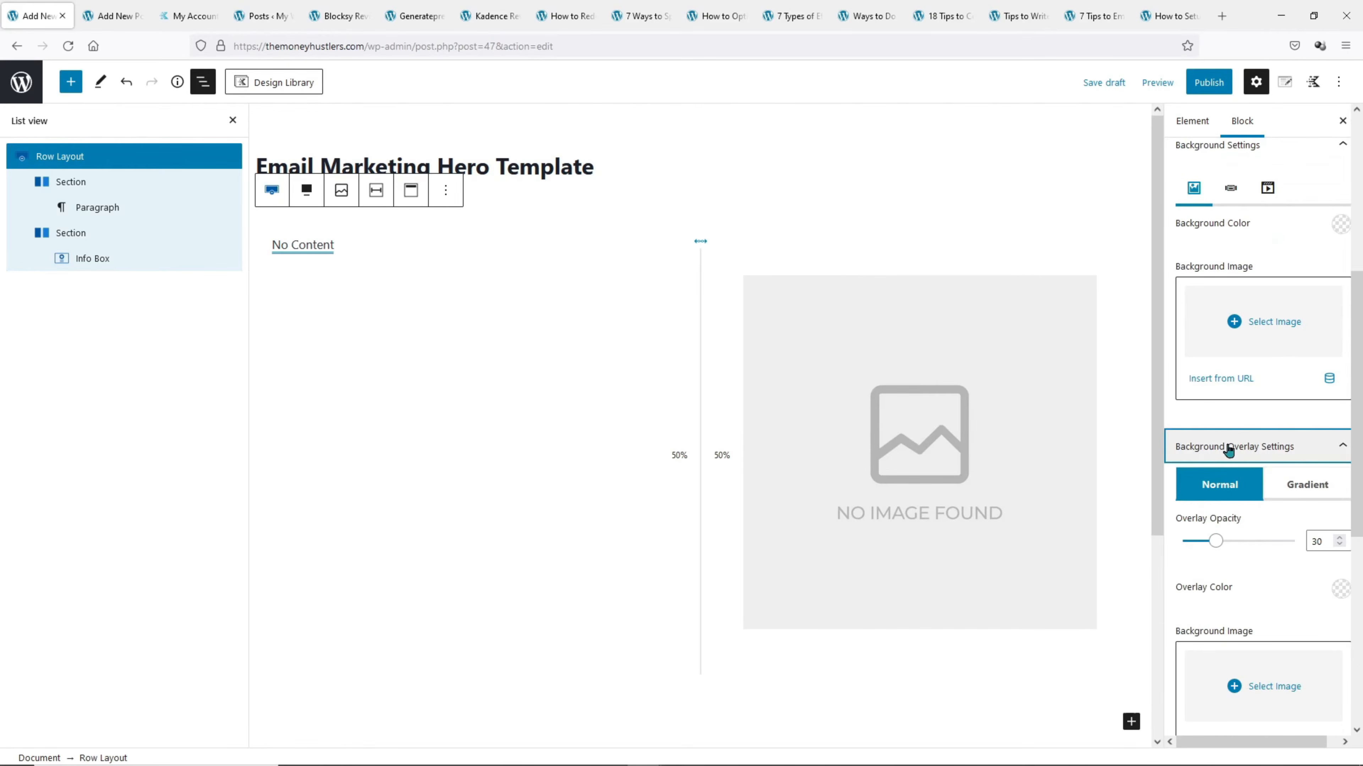
left_click(1319, 488)
scroll(1317, 483, "down", 3)
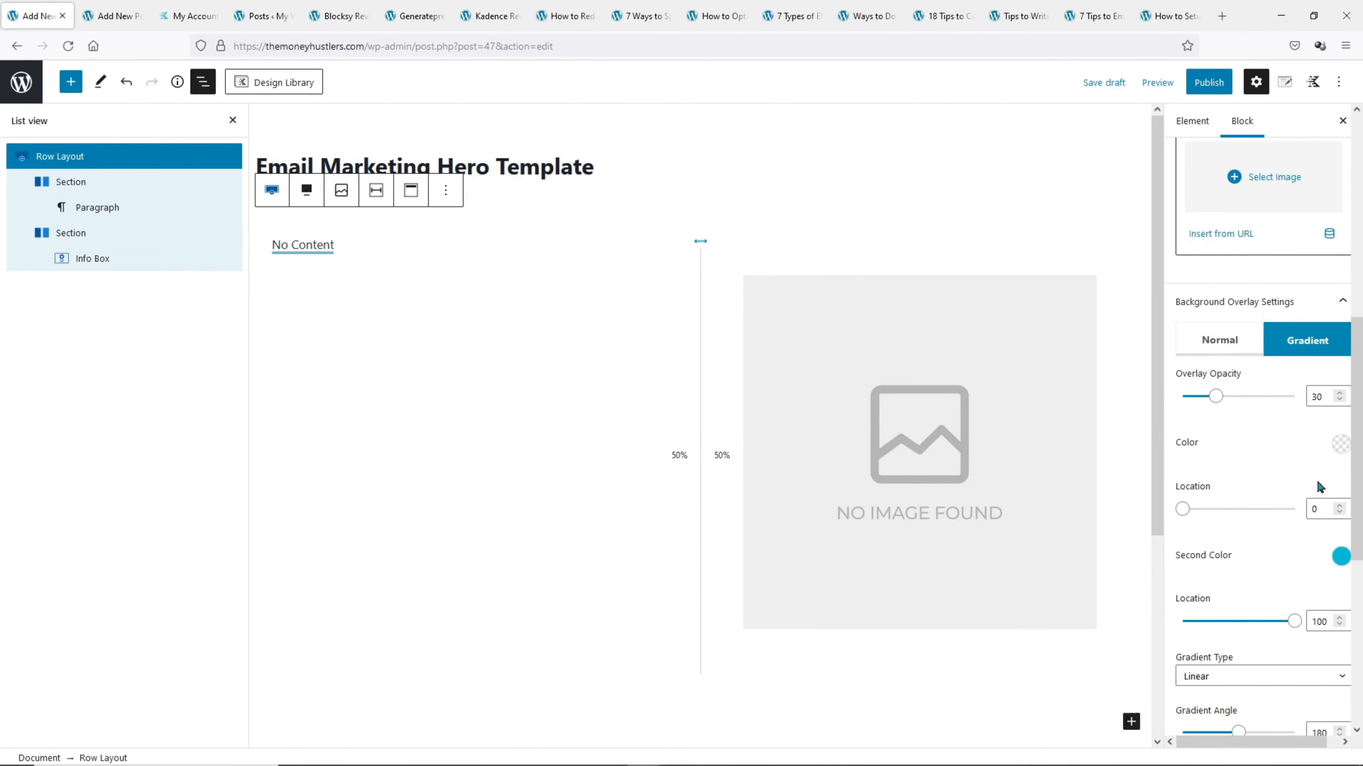
Set the first color of the row's overlay gradient to hex e1ecf2
left_click(1341, 448)
double_click(1180, 359)
type("e1ecf2")
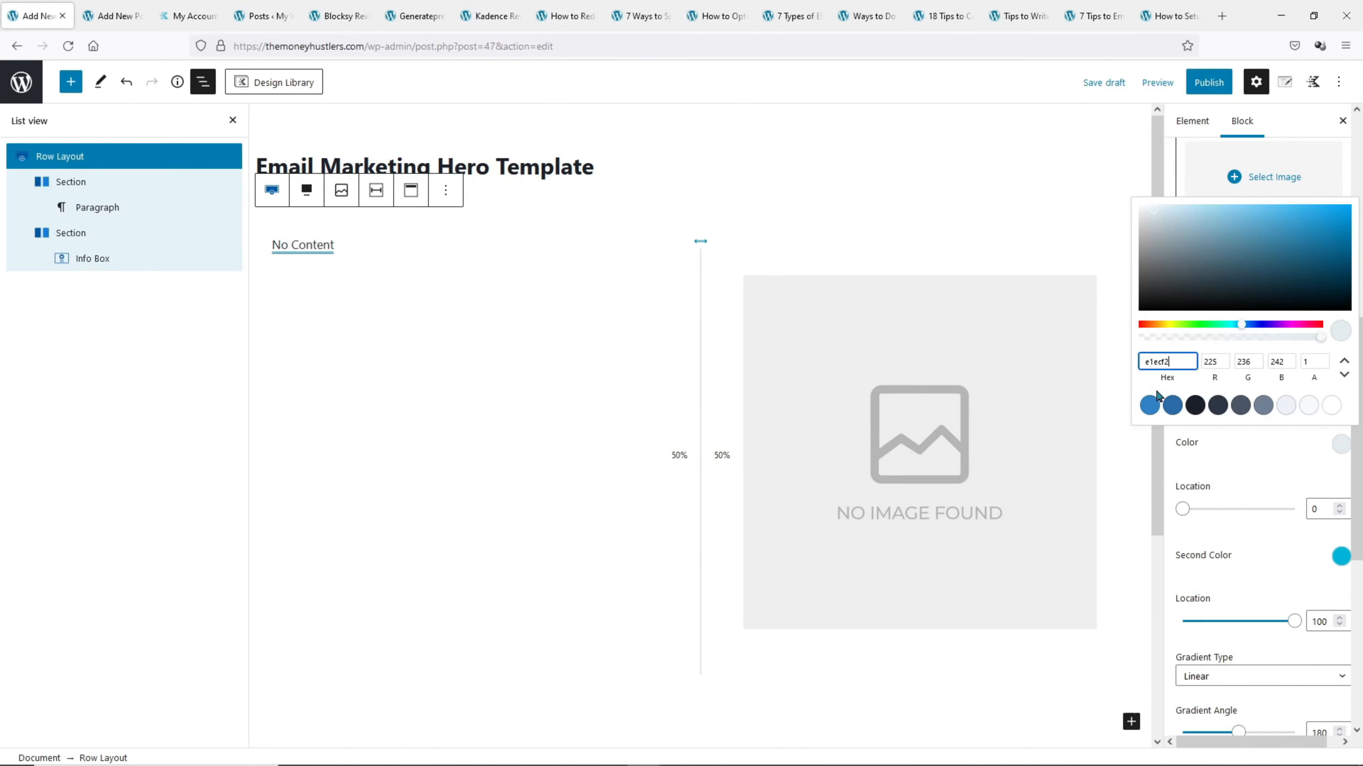
left_click(1265, 470)
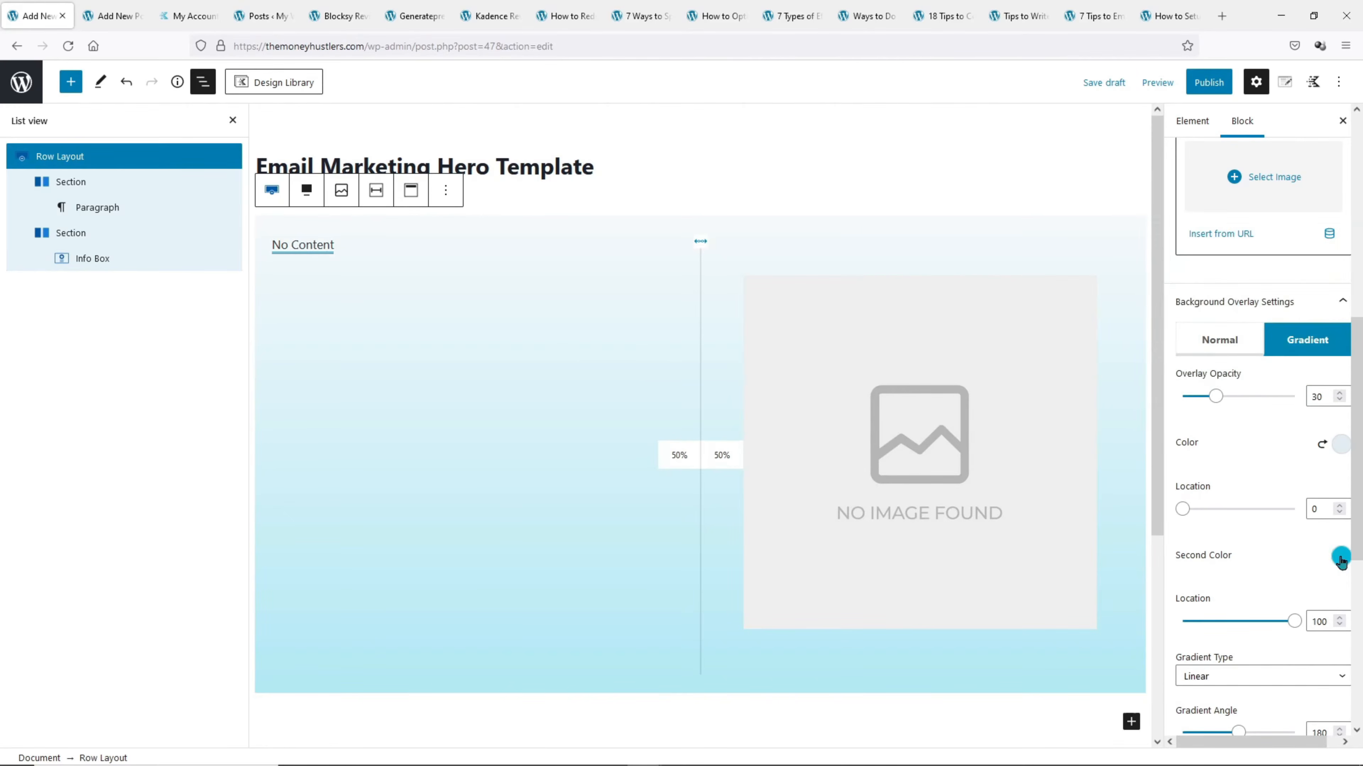
Set the overlay gradient's second color to the grey A3A5A9 and its angle to 360
left_click(1341, 556)
left_click_drag(1185, 473, 1122, 471)
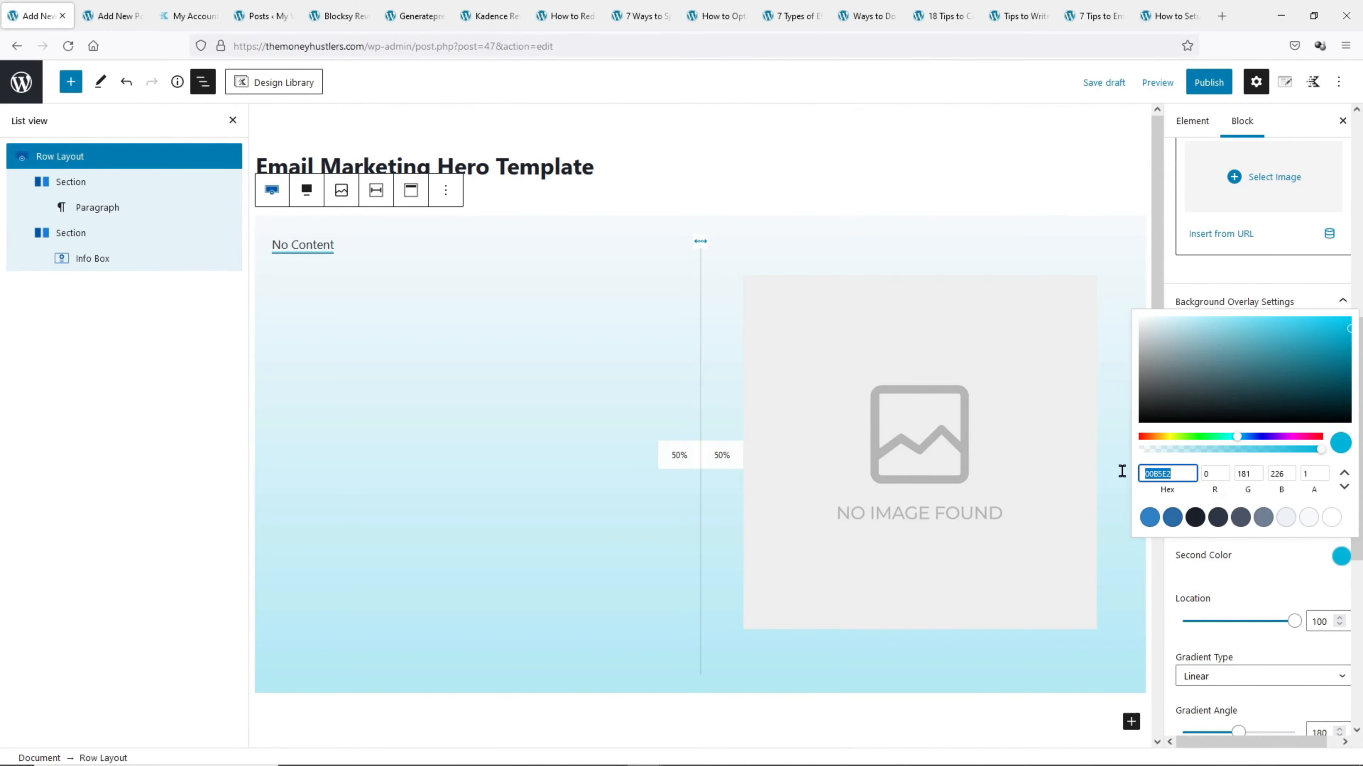
left_click_drag(1155, 332, 1148, 360)
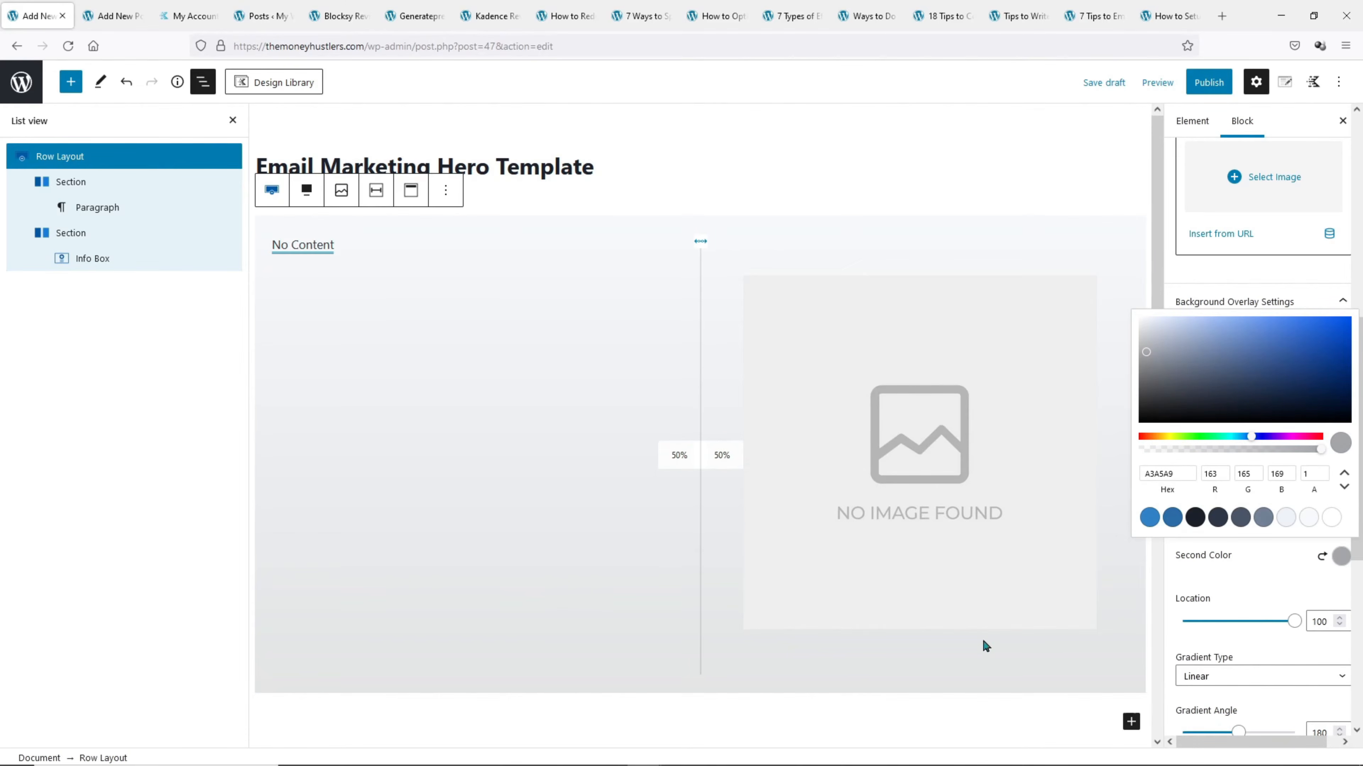
left_click(660, 459)
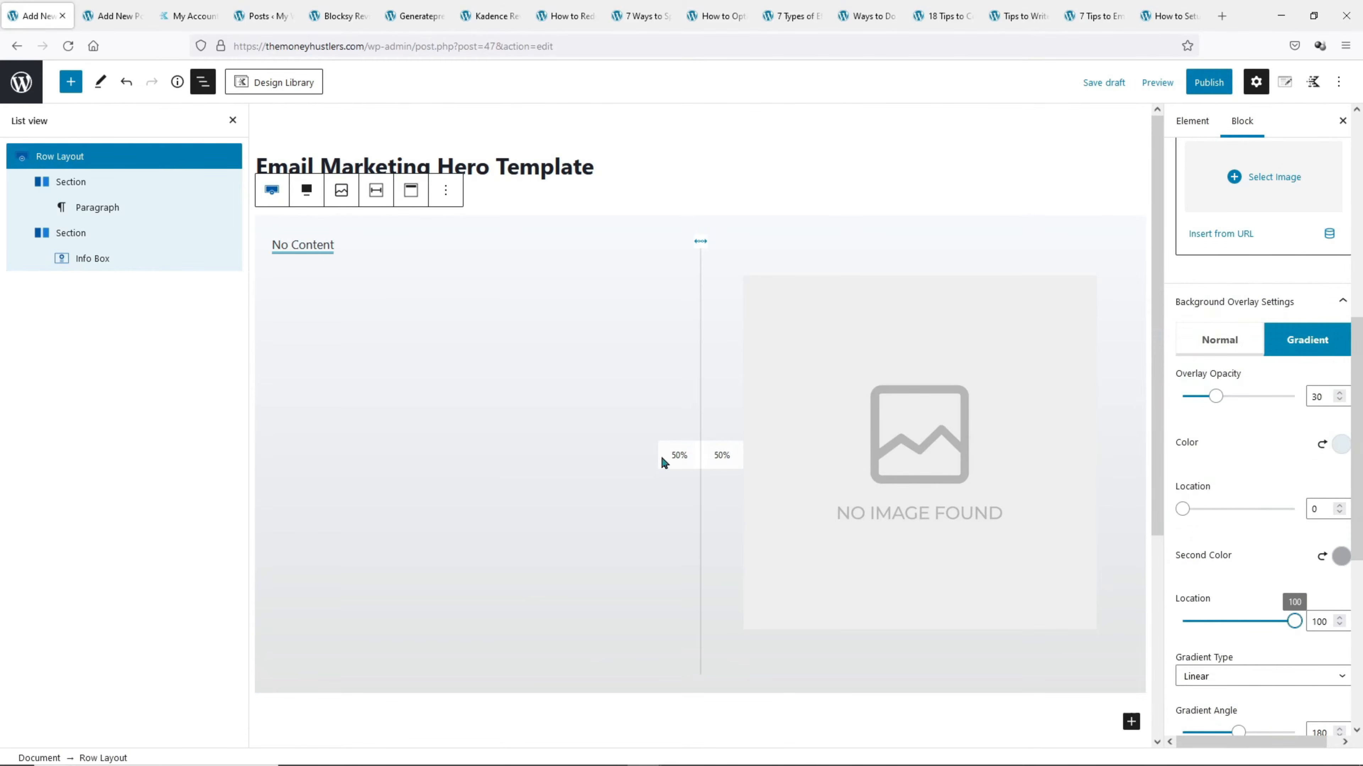
scroll(1287, 472, "down", 3)
left_click_drag(1238, 588, 1315, 652)
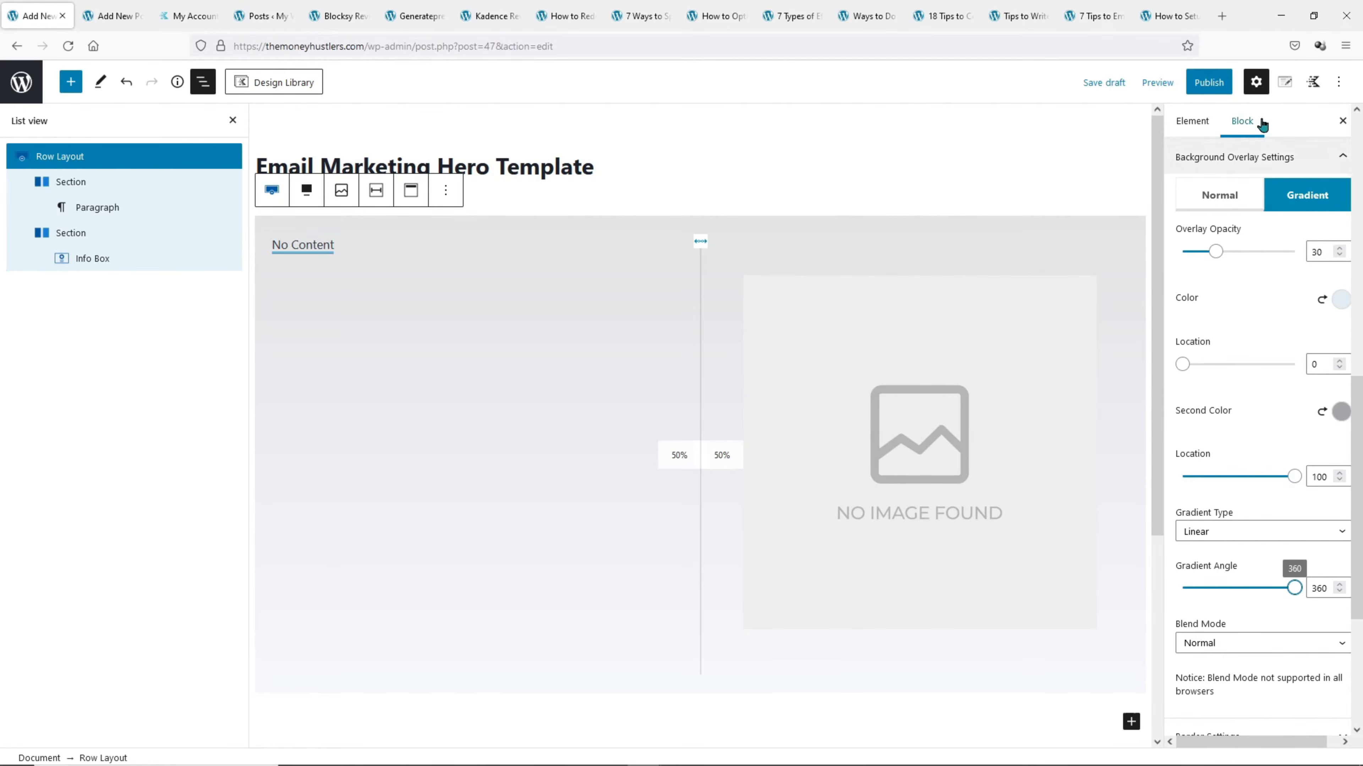
Set the placement of the hero template element to Before All Content
left_click(1285, 84)
left_click(1272, 202)
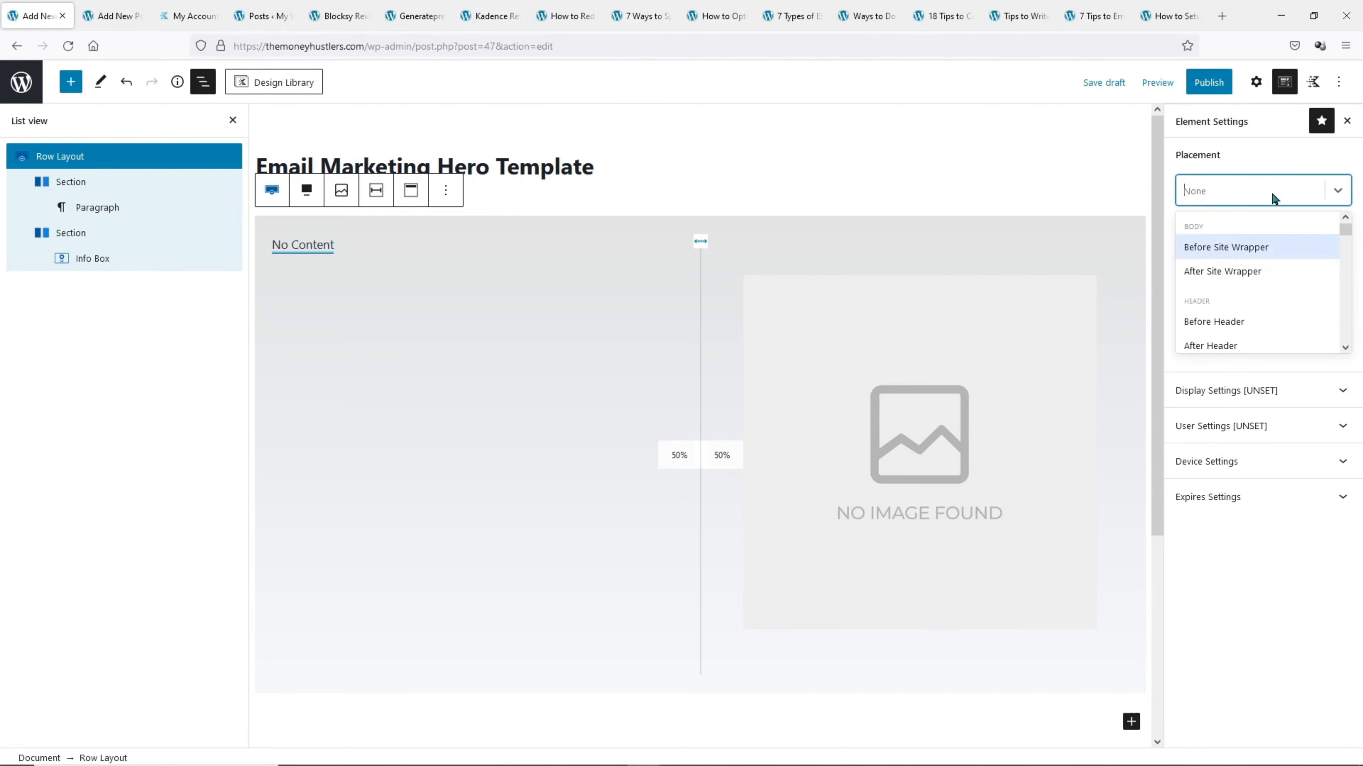
scroll(1259, 277, "down", 3)
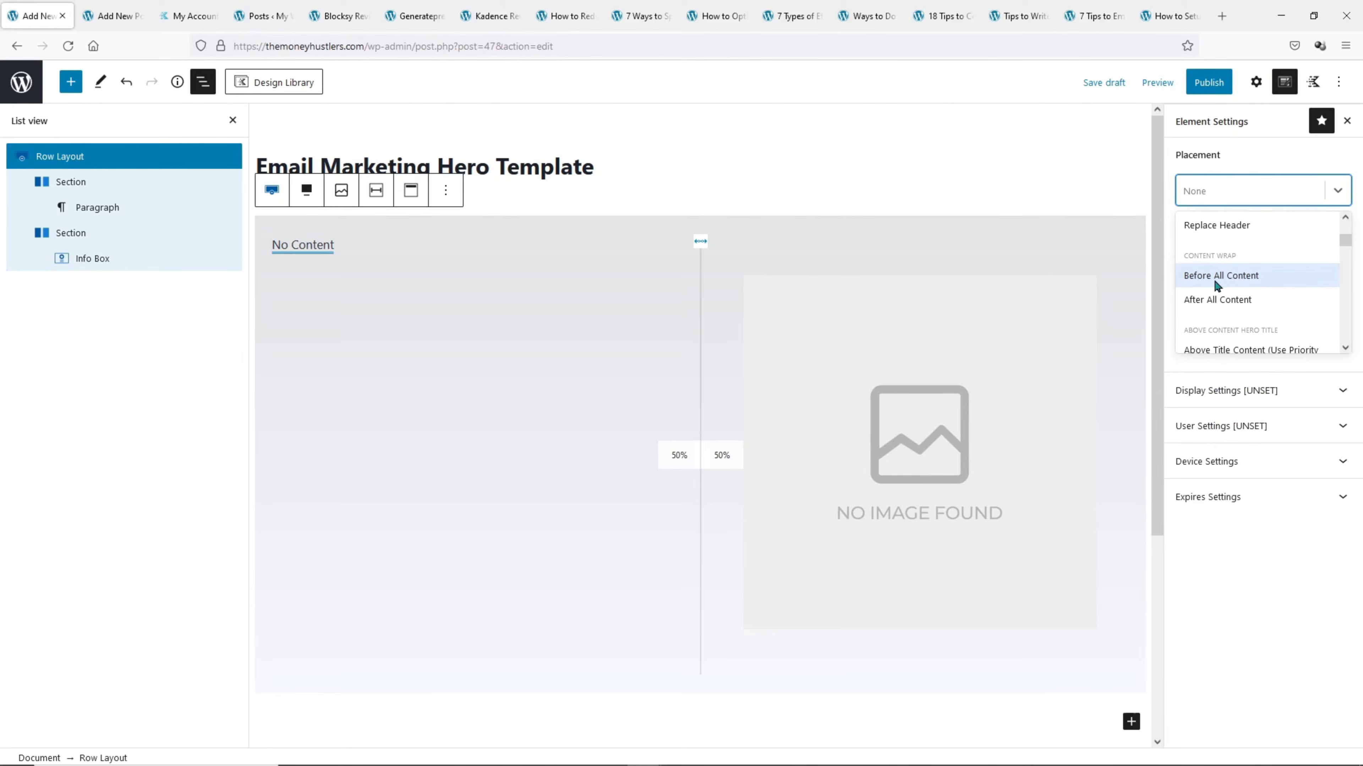
left_click(1214, 277)
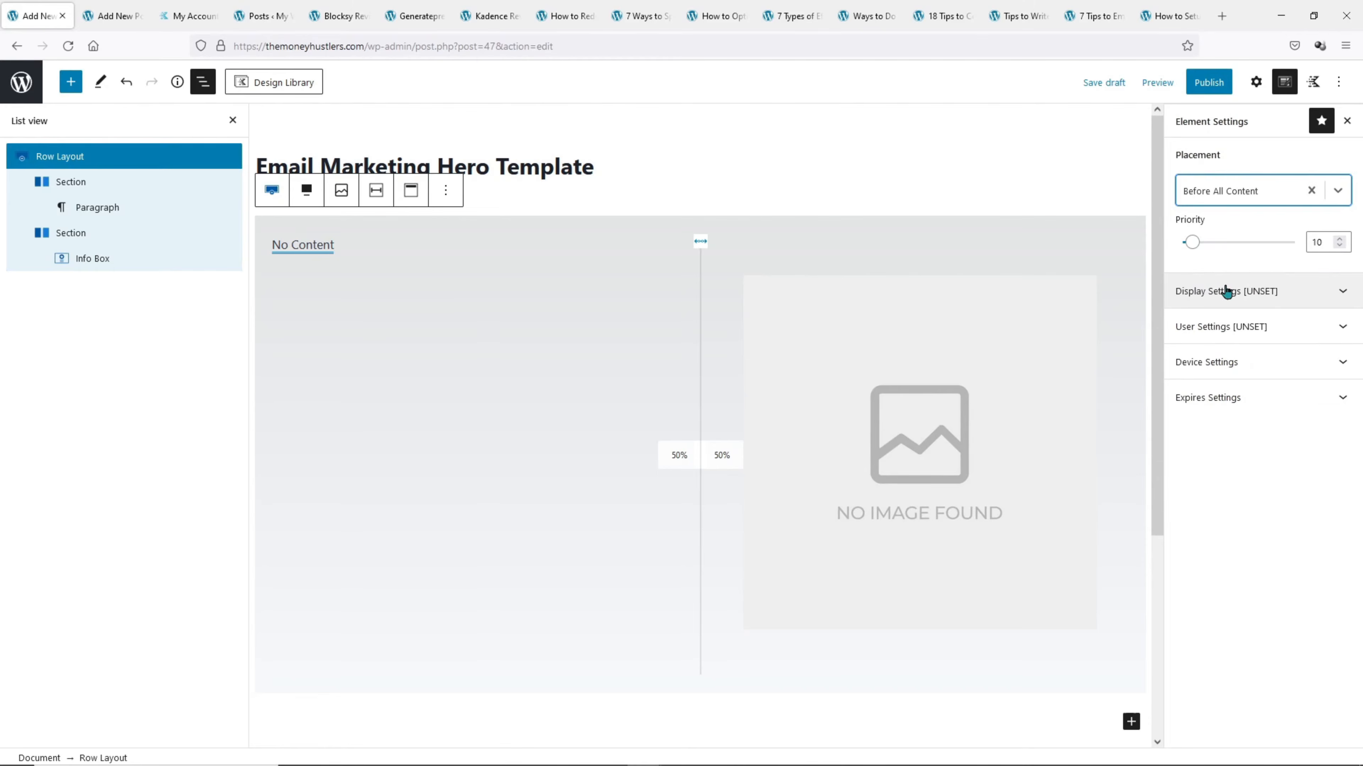
Set the hero template element's display settings to show on Single Posts
left_click(1223, 293)
left_click(1236, 357)
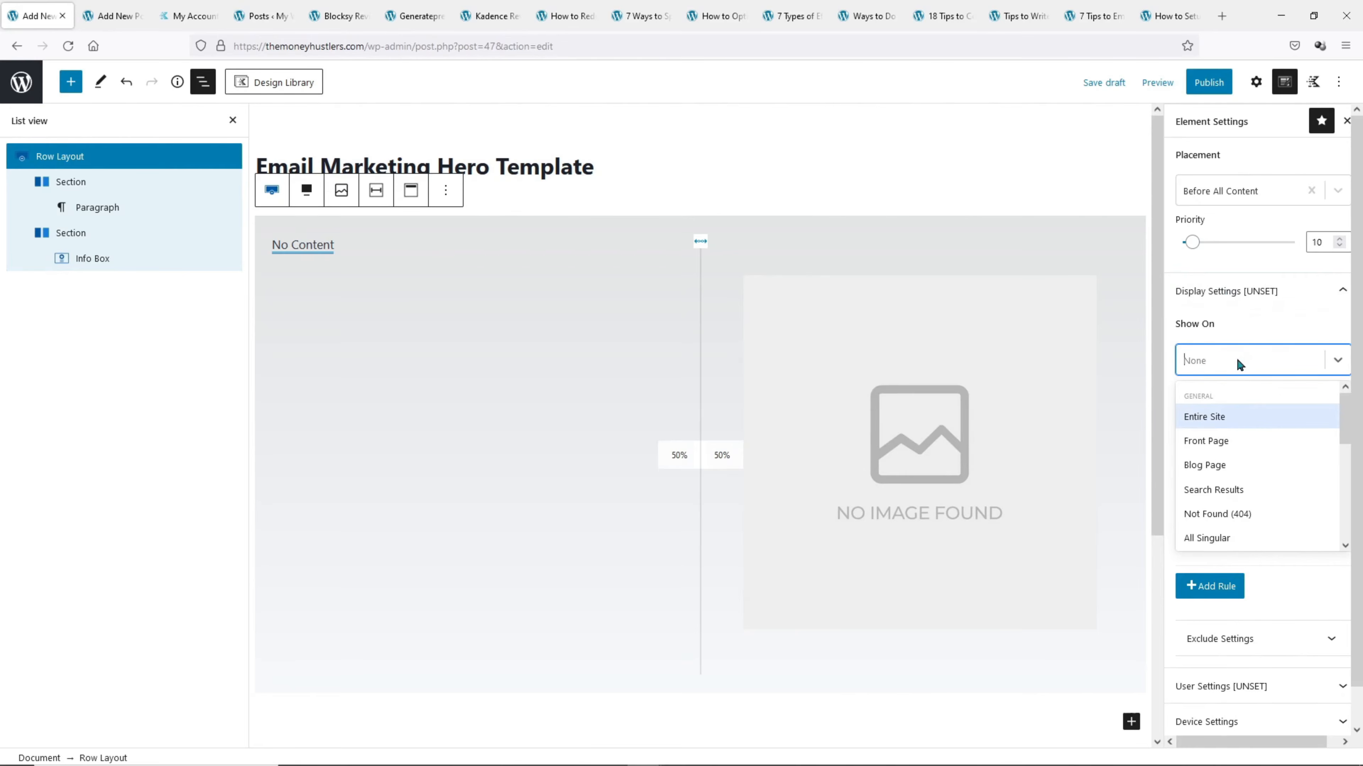
scroll(1239, 456, "down", 3)
scroll(1244, 463, "down", 3)
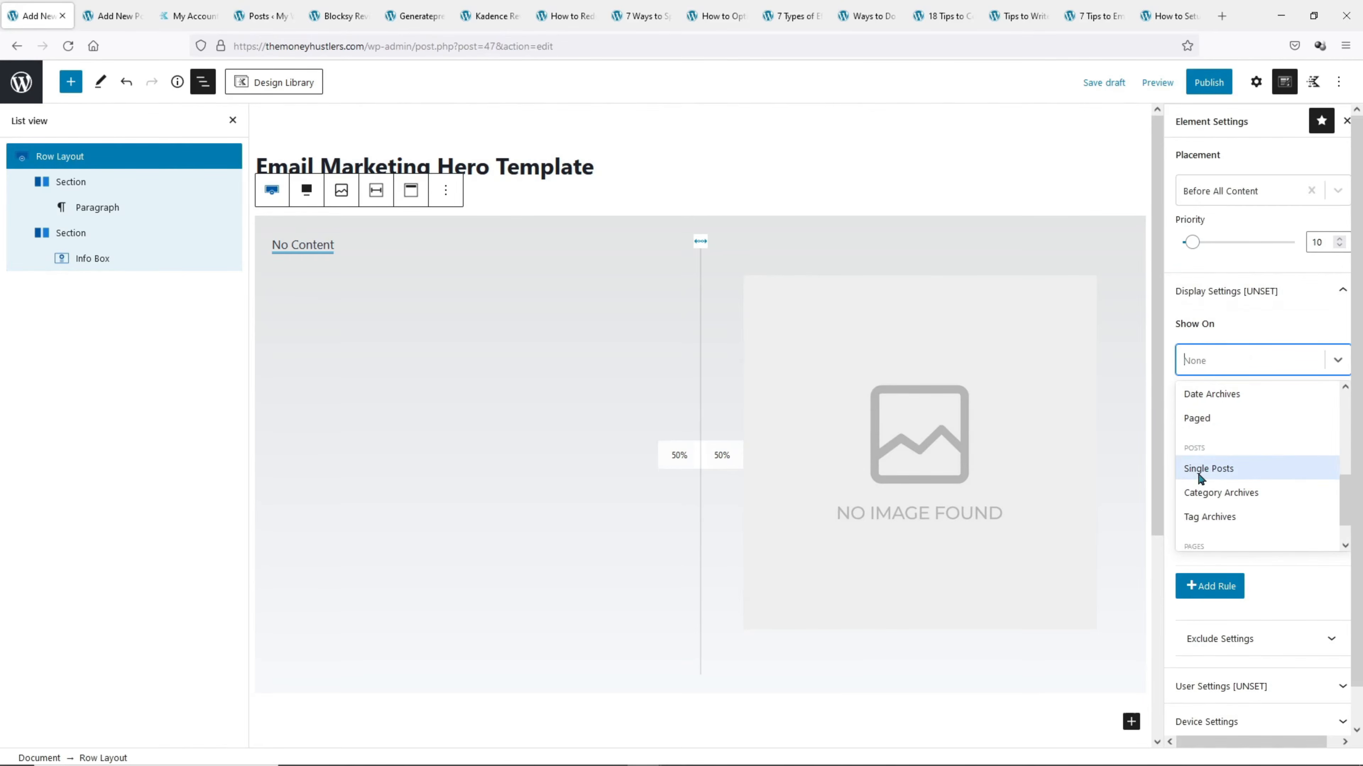
left_click(1214, 469)
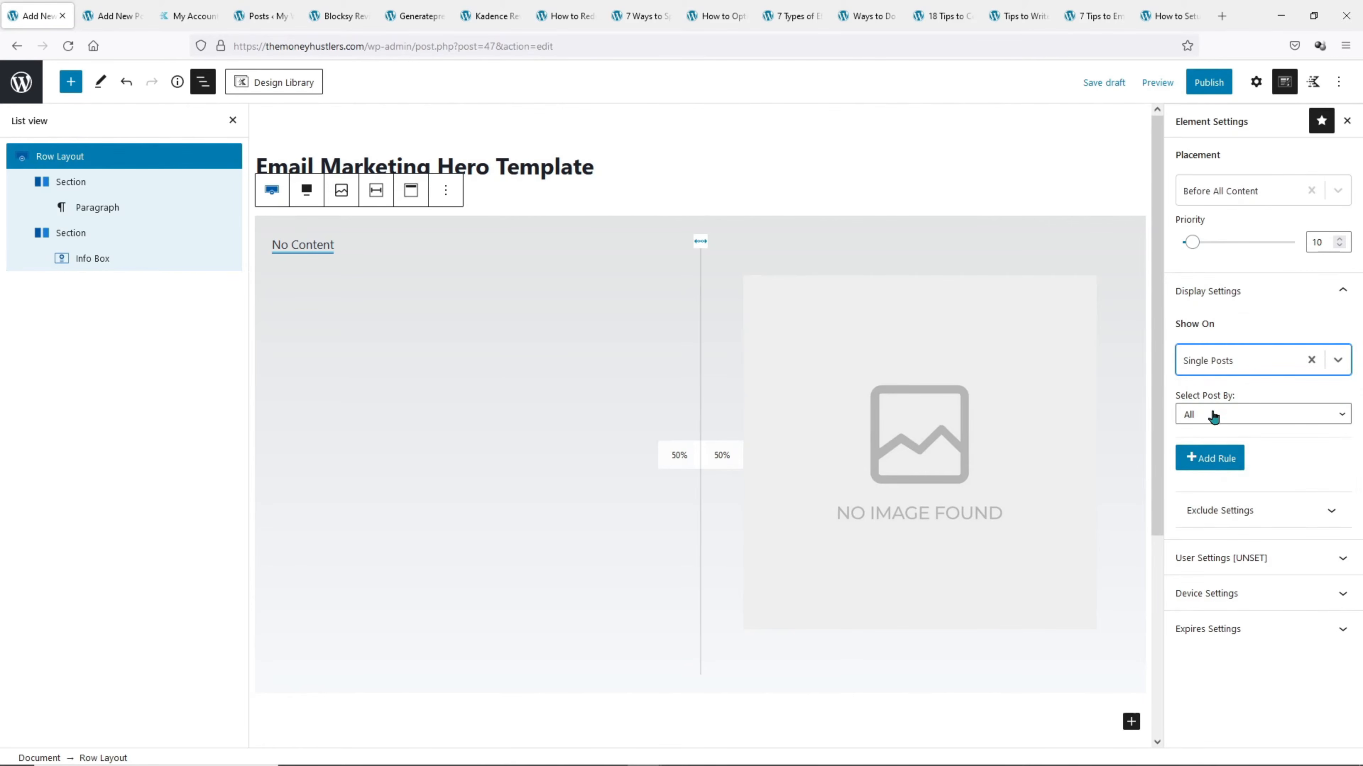
Restrict the Single Posts rule by Group to the Categories taxonomy with the Email Marketing category
left_click(1214, 417)
left_click(1210, 447)
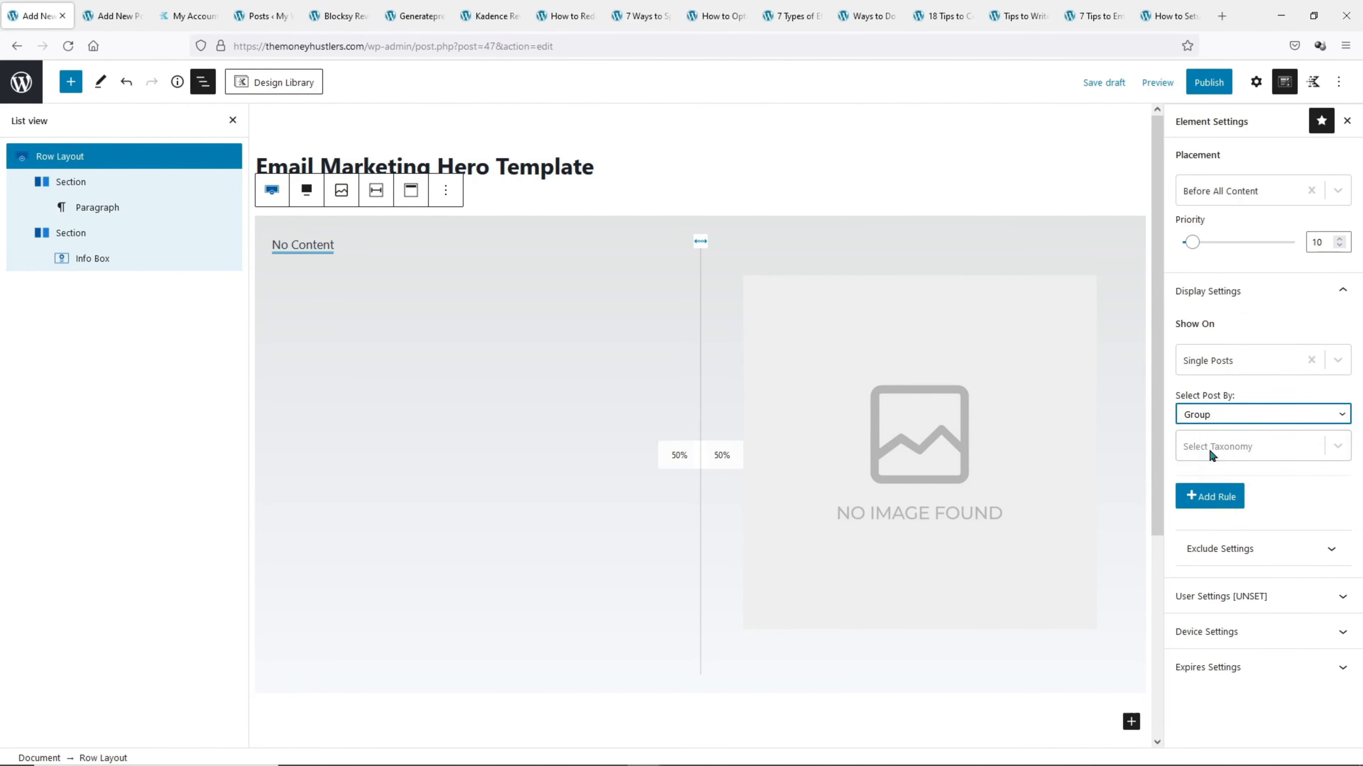
left_click(1208, 447)
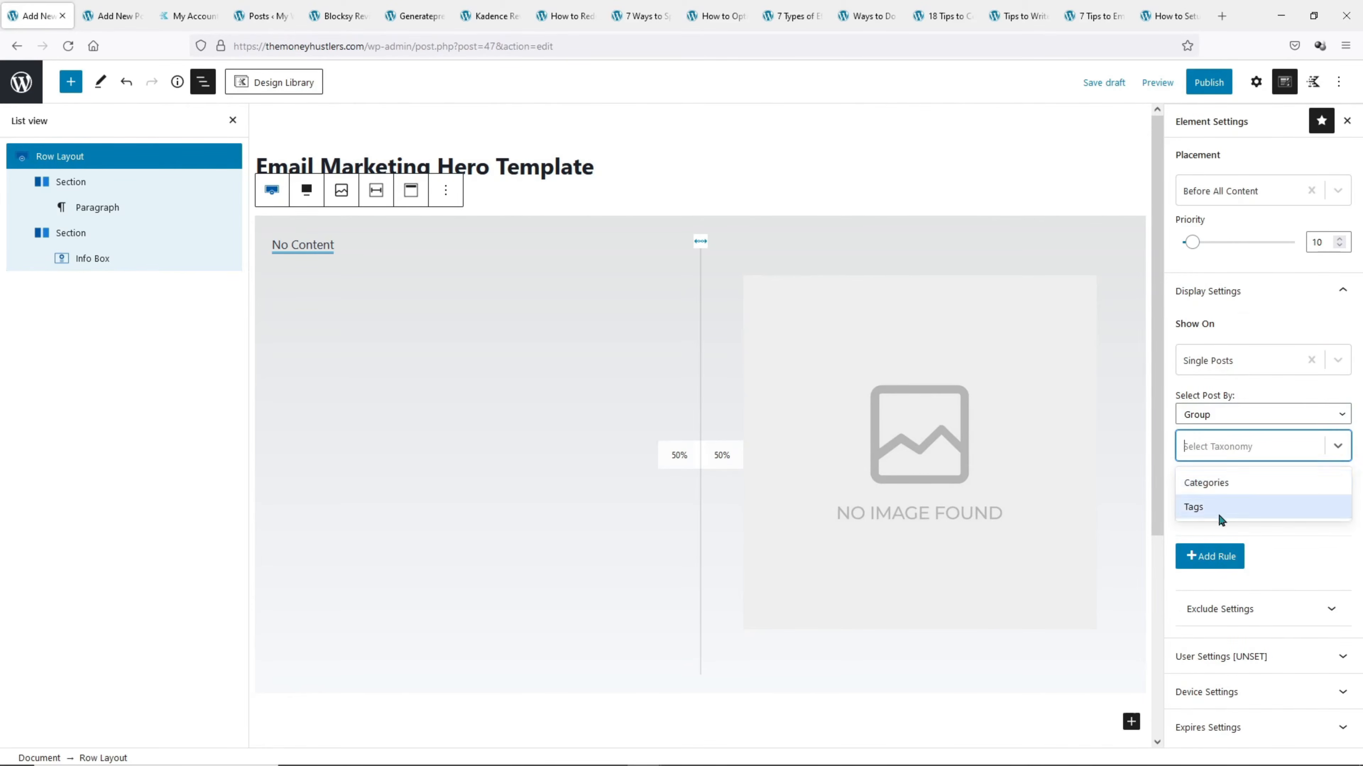
left_click(1217, 484)
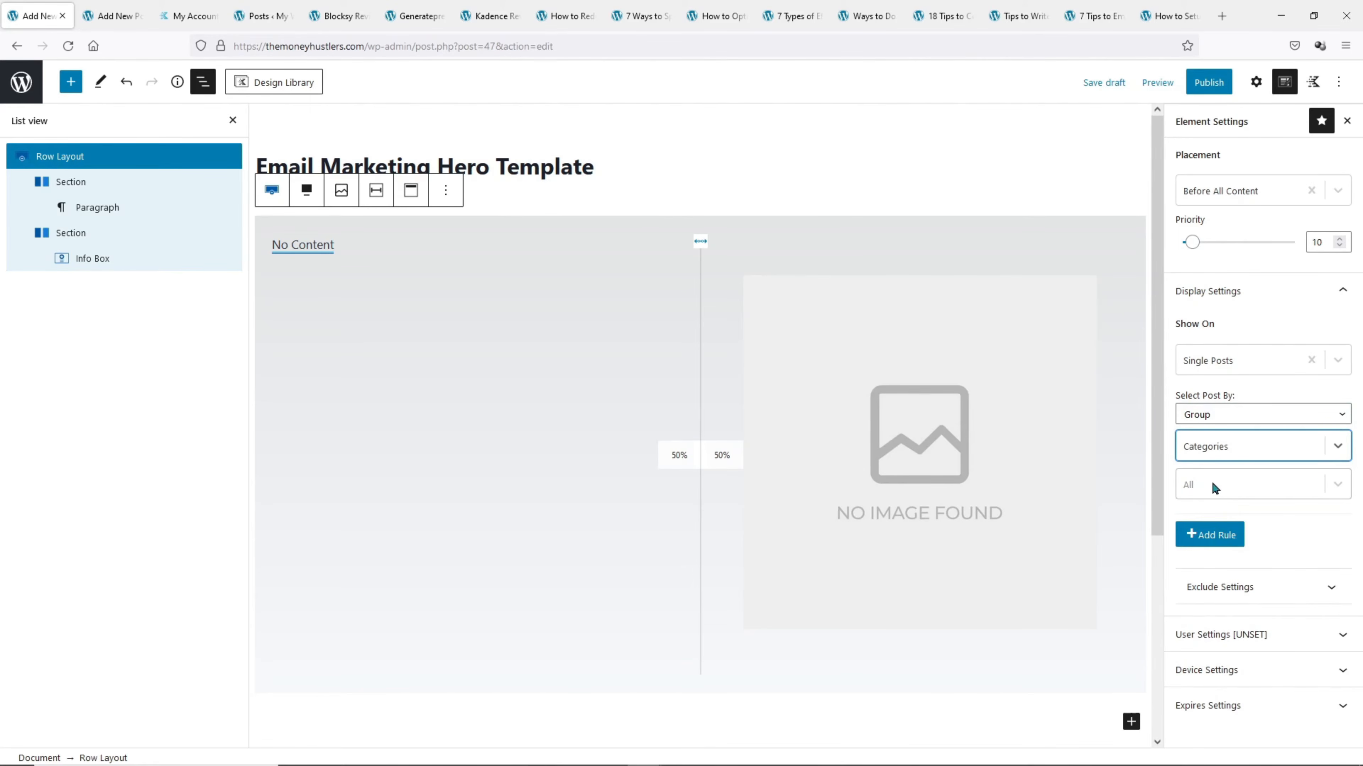
left_click(1211, 480)
left_click(1209, 547)
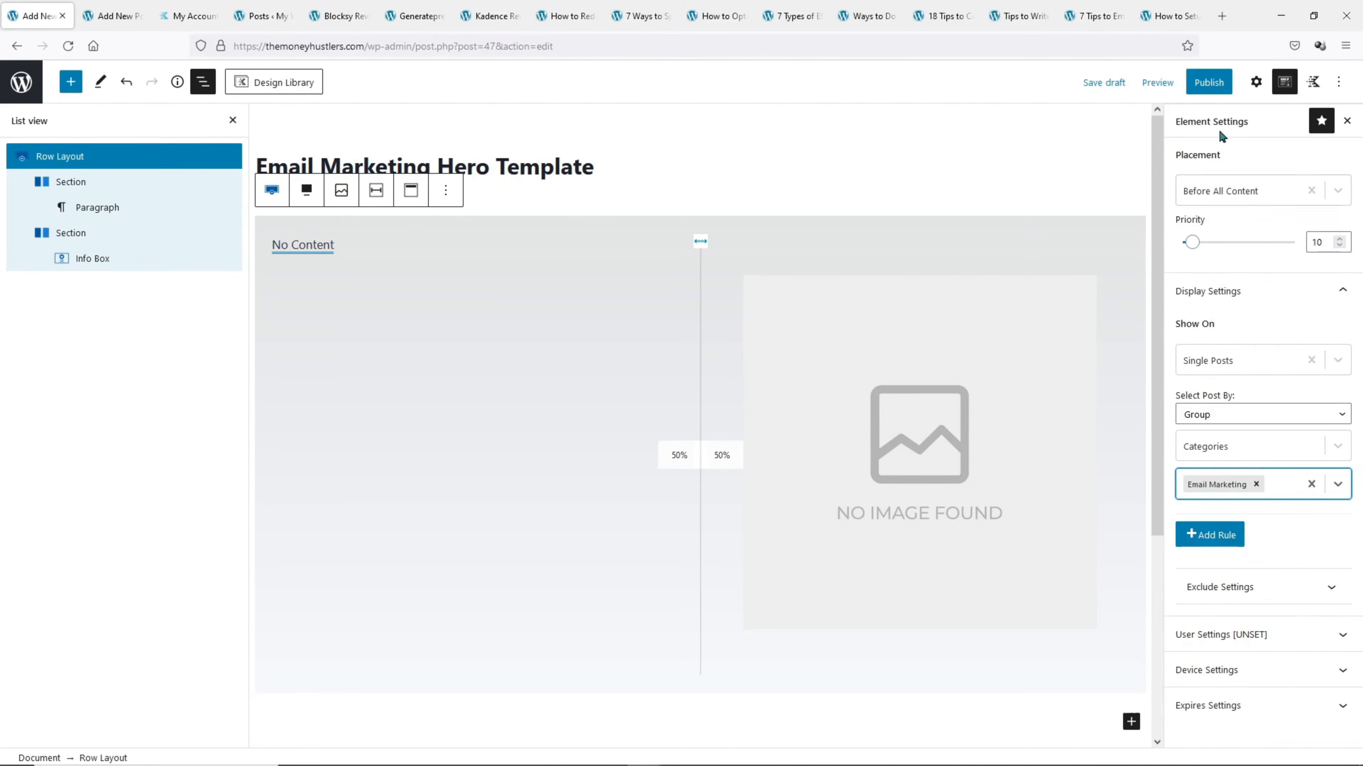
Publish the hero template element and reload the published 7 Tips to Email Marketing post to check it
left_click(1209, 82)
left_click(1212, 83)
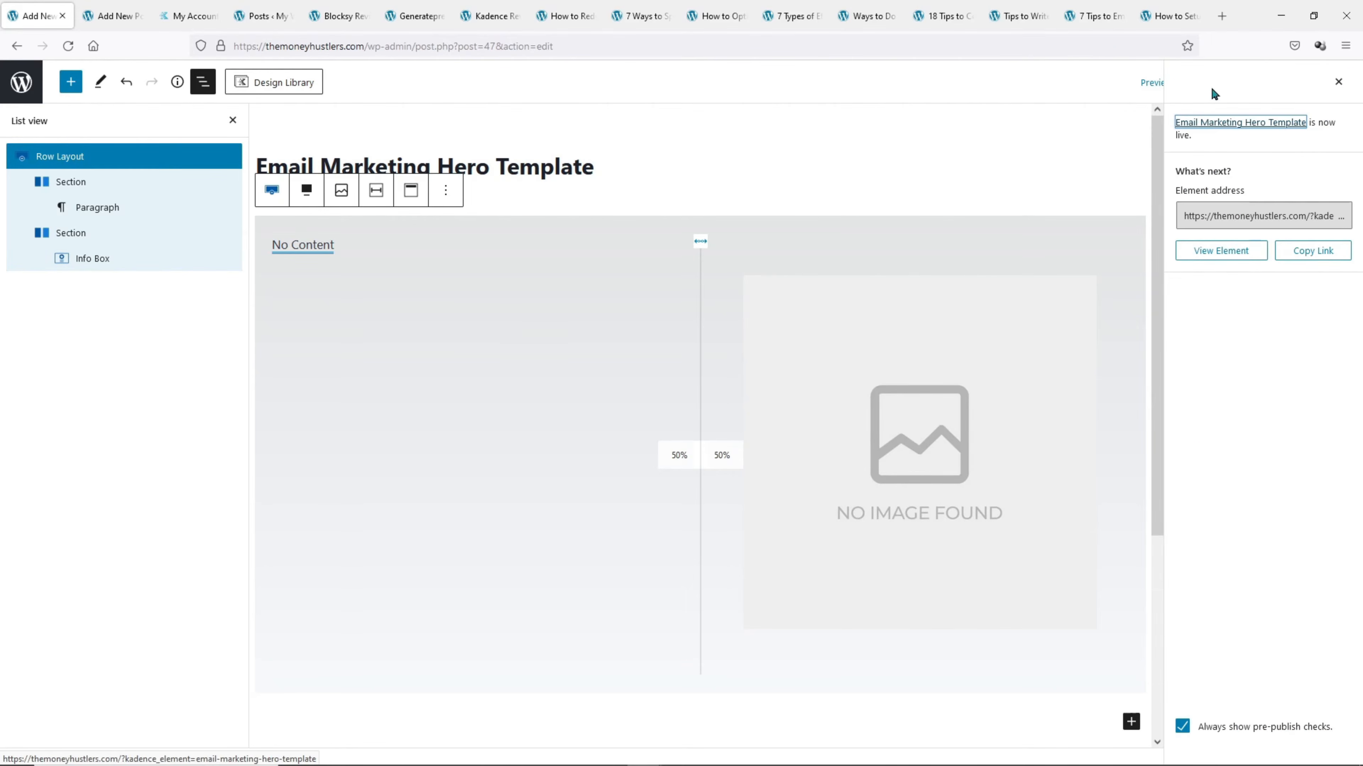
left_click(1097, 19)
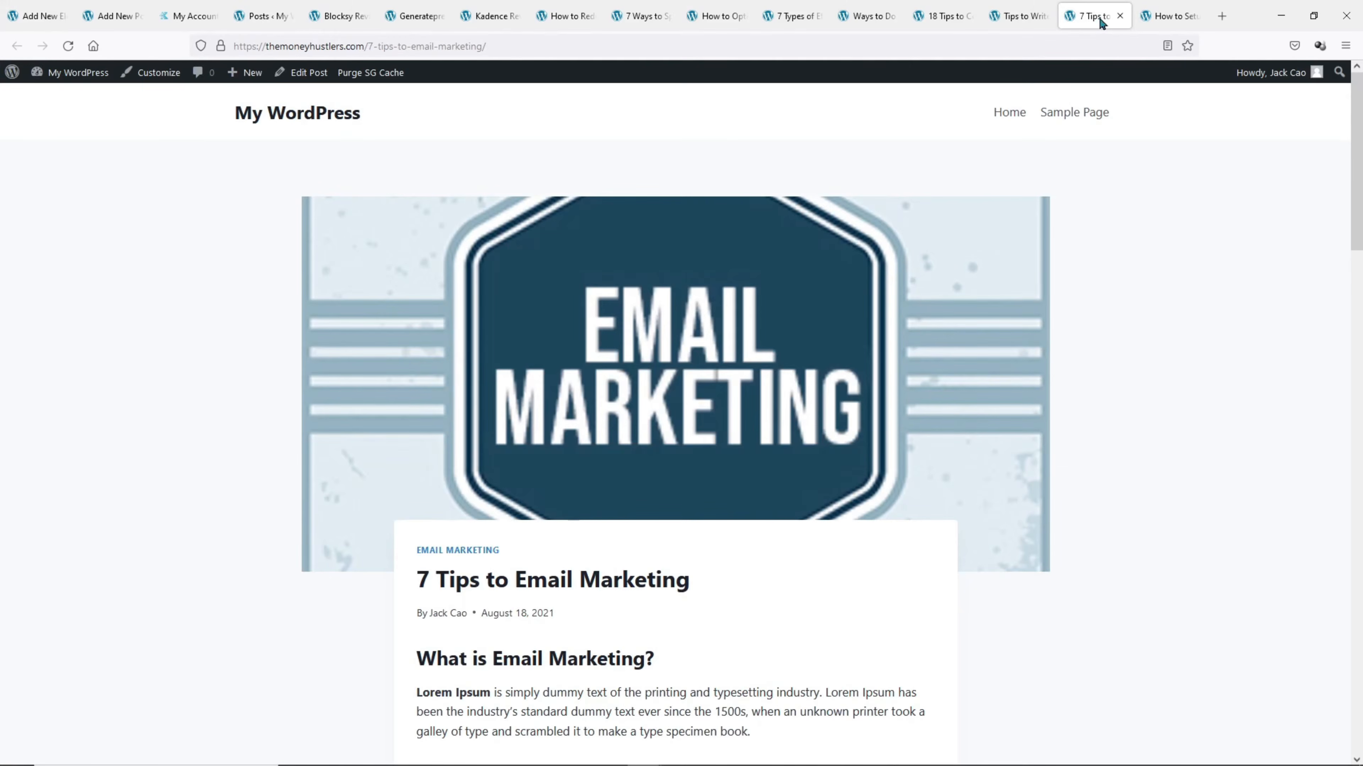
left_click(71, 48)
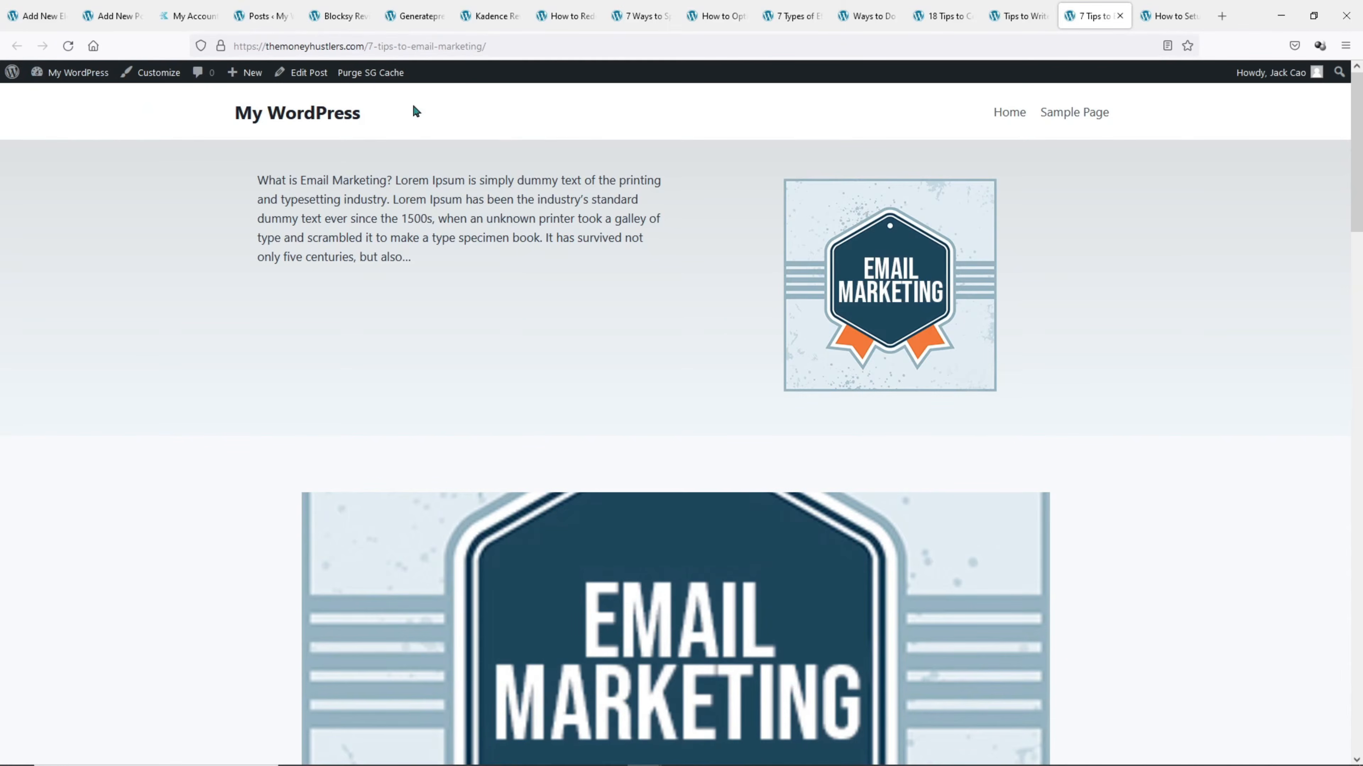
Open the 7 Tips to Email Marketing post for editing in a new browser tab and switch to it
right_click(306, 75)
left_click(314, 86)
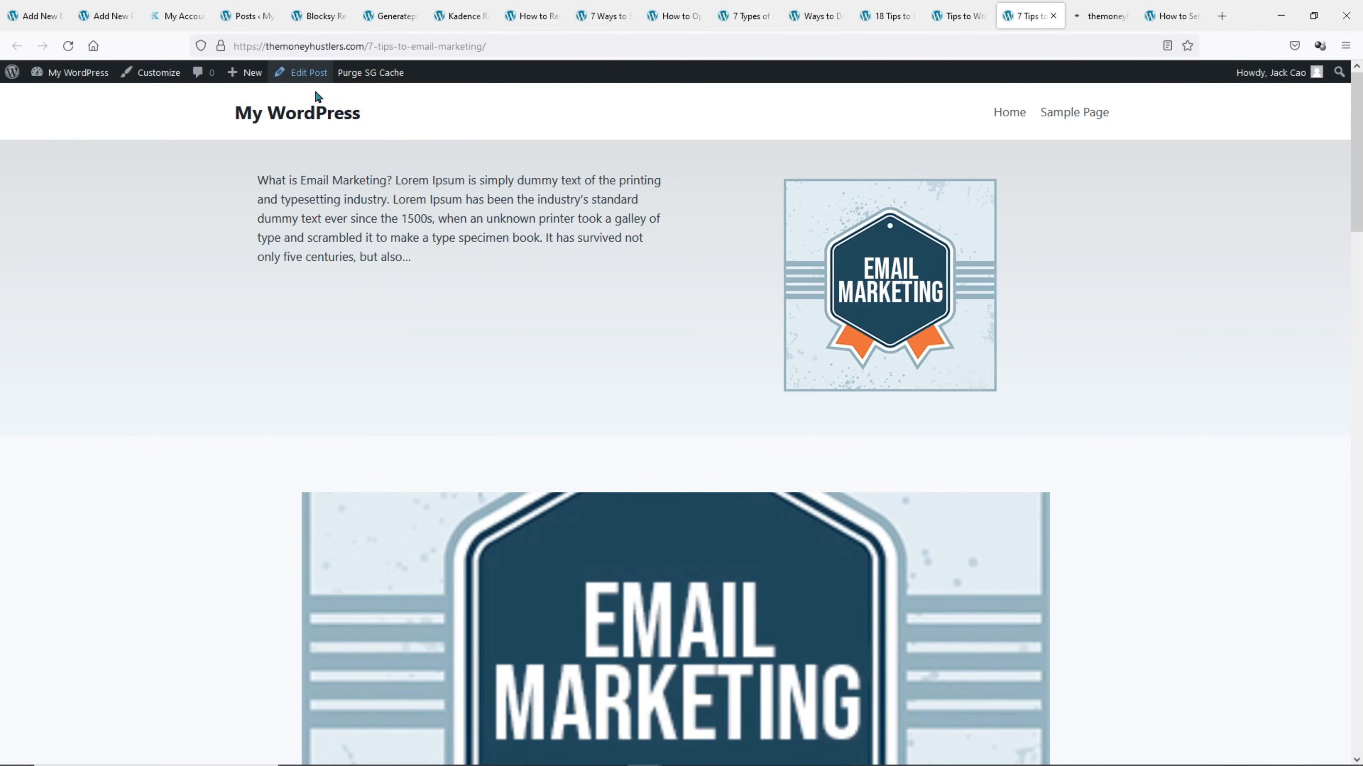
left_click_drag(258, 180, 451, 256)
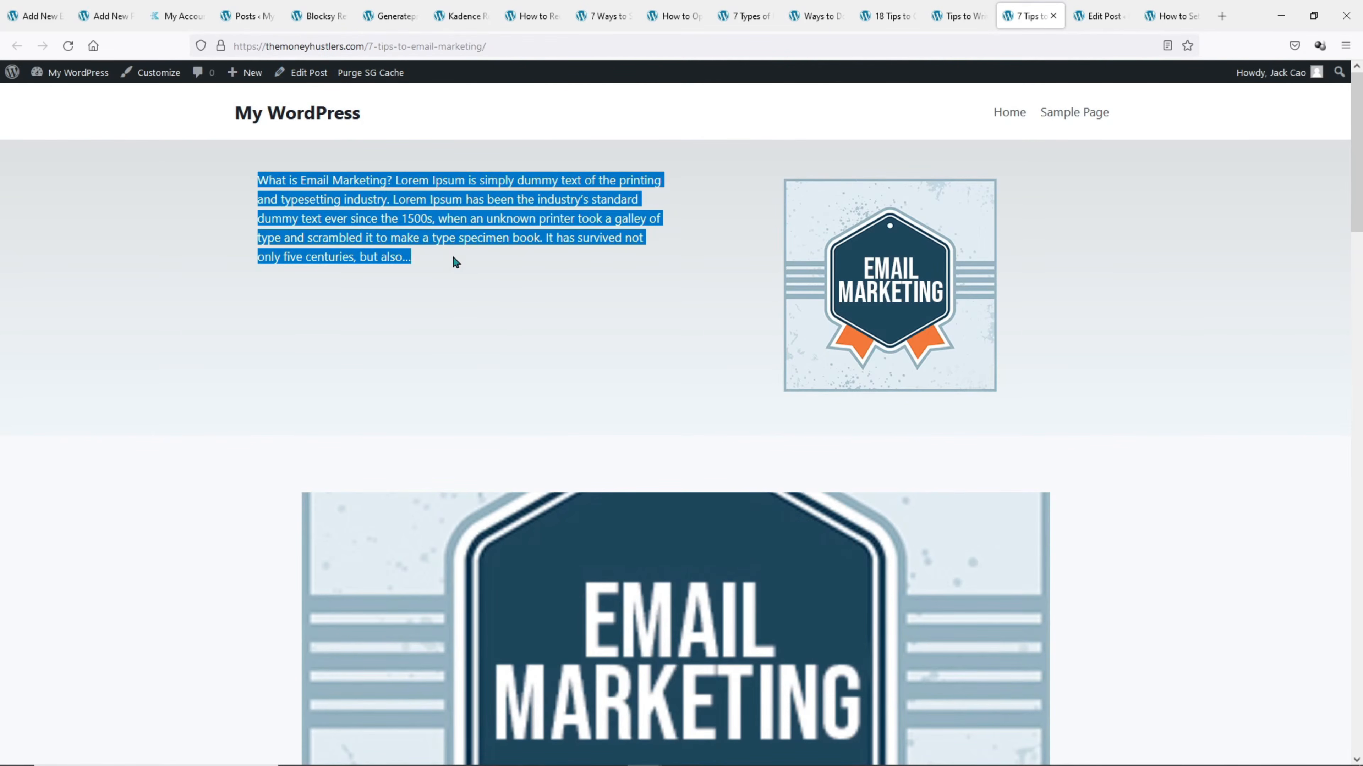
left_click(27, 16)
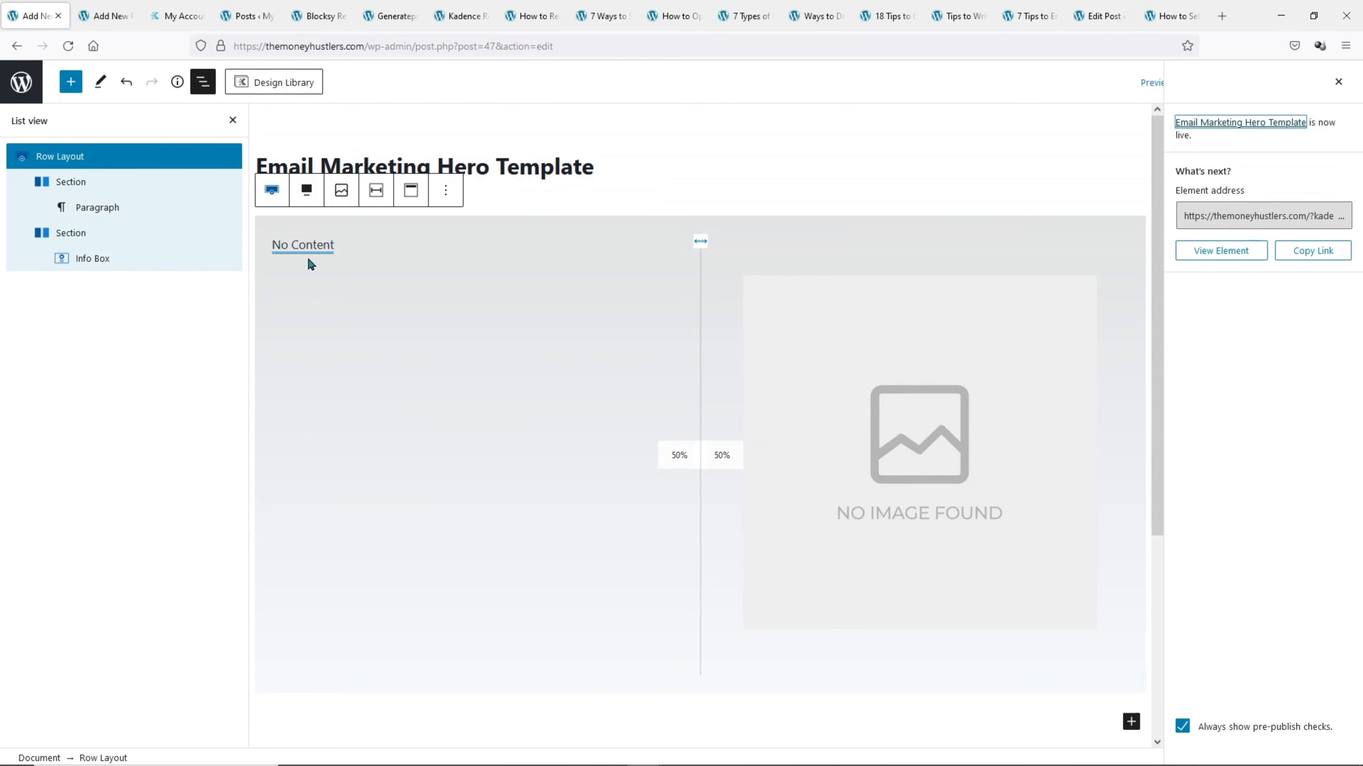
left_click(1113, 18)
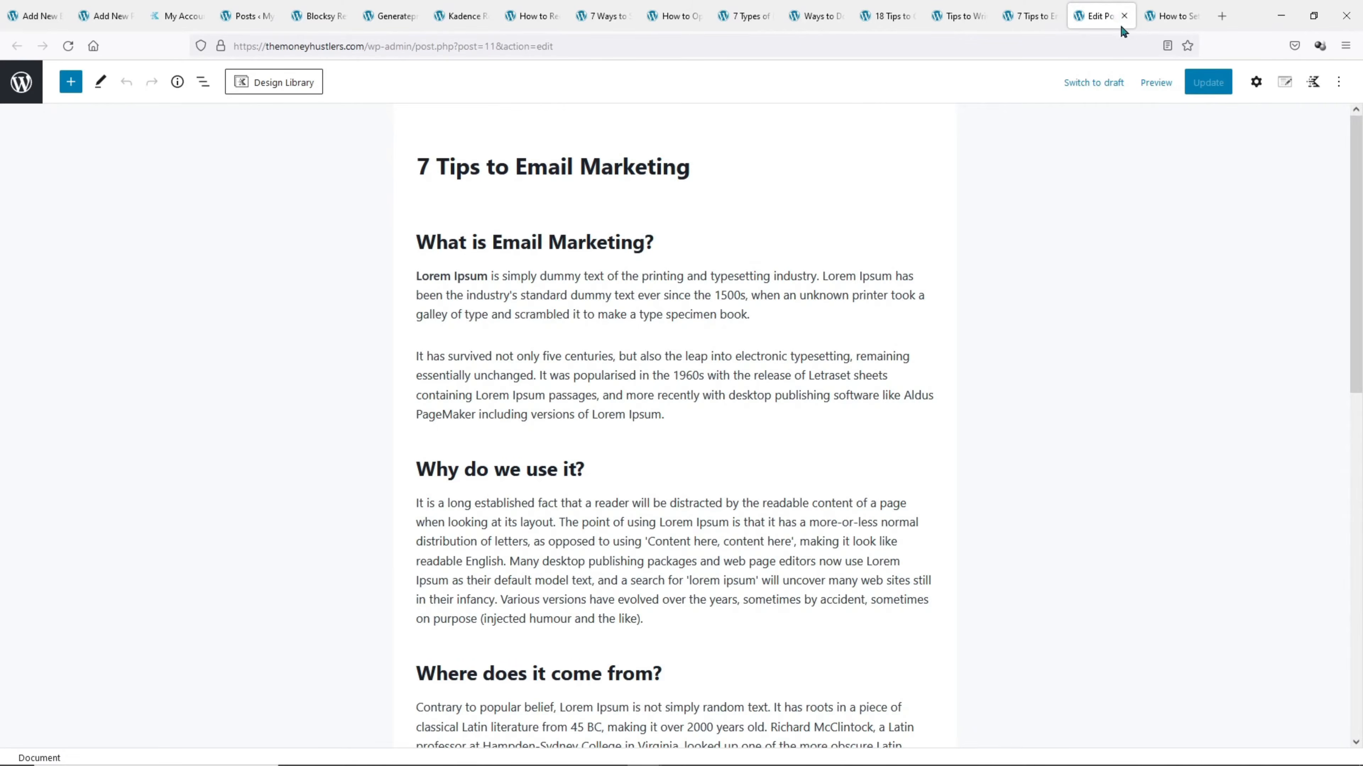
Examine the post's featured image and excerpt settings, comparing the featured image with the published hero
left_click(1255, 83)
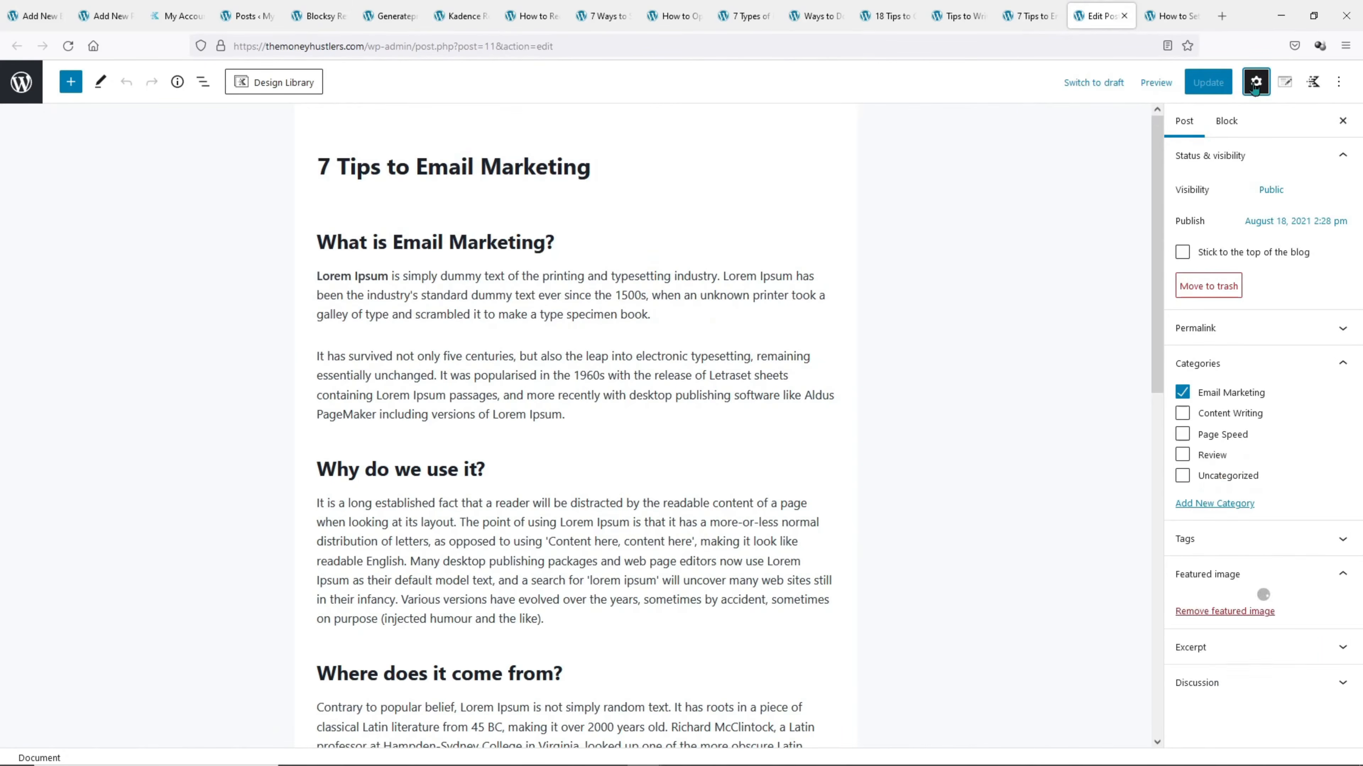
scroll(1207, 177, "down", 2)
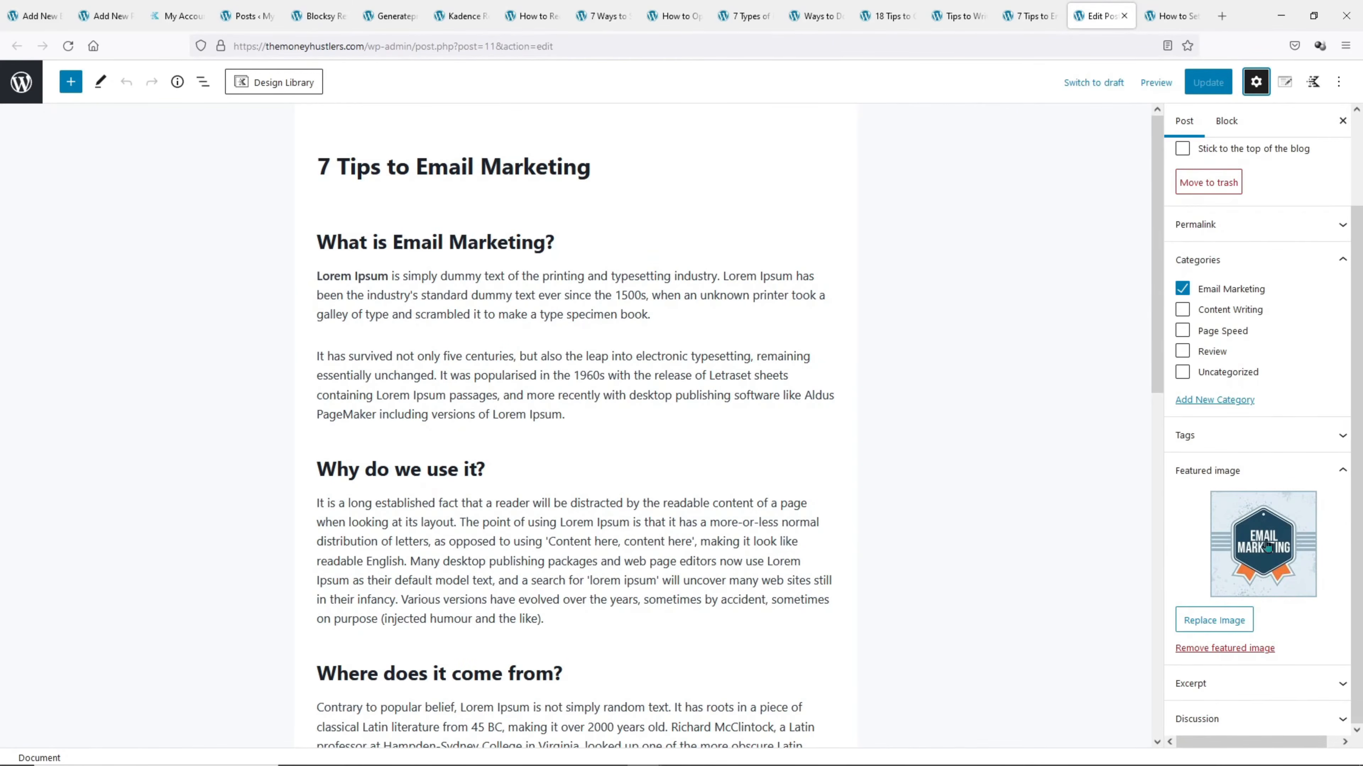
left_click(1019, 15)
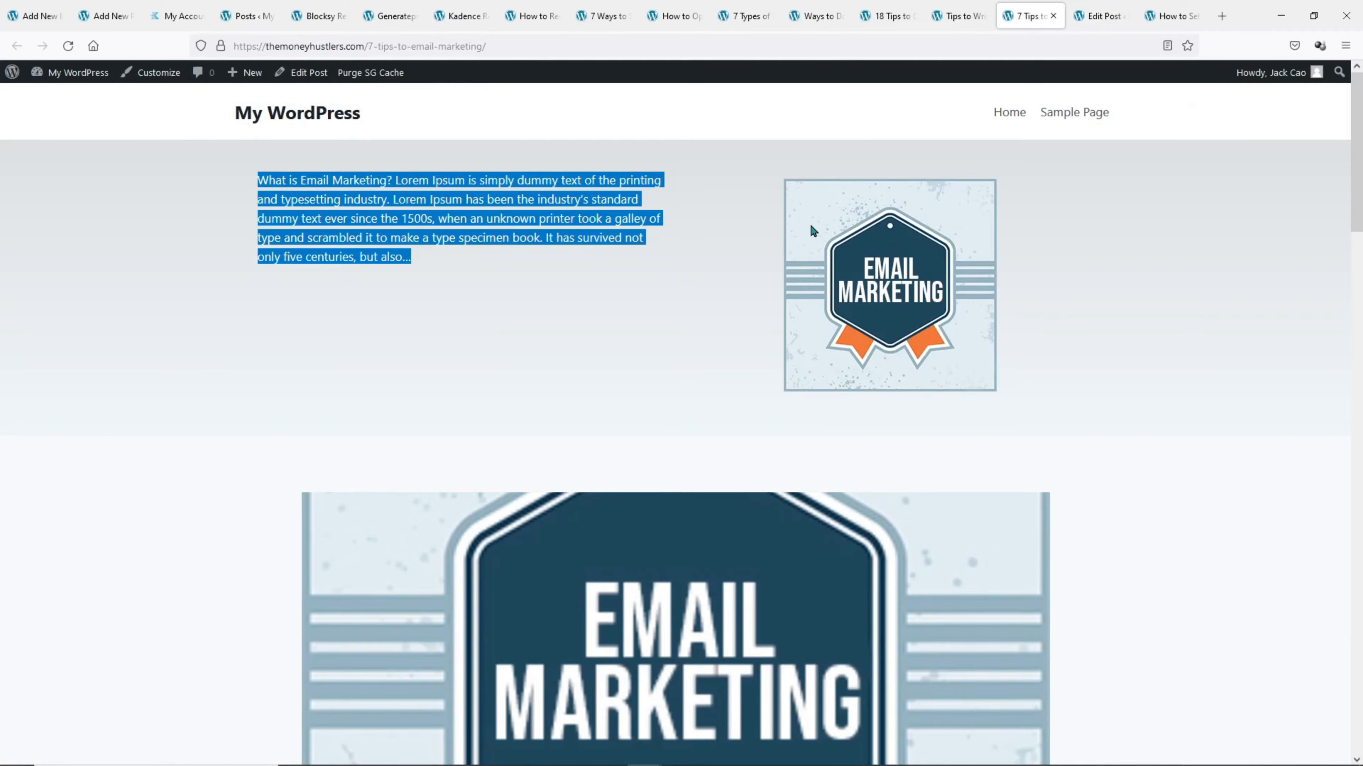
left_click(1099, 15)
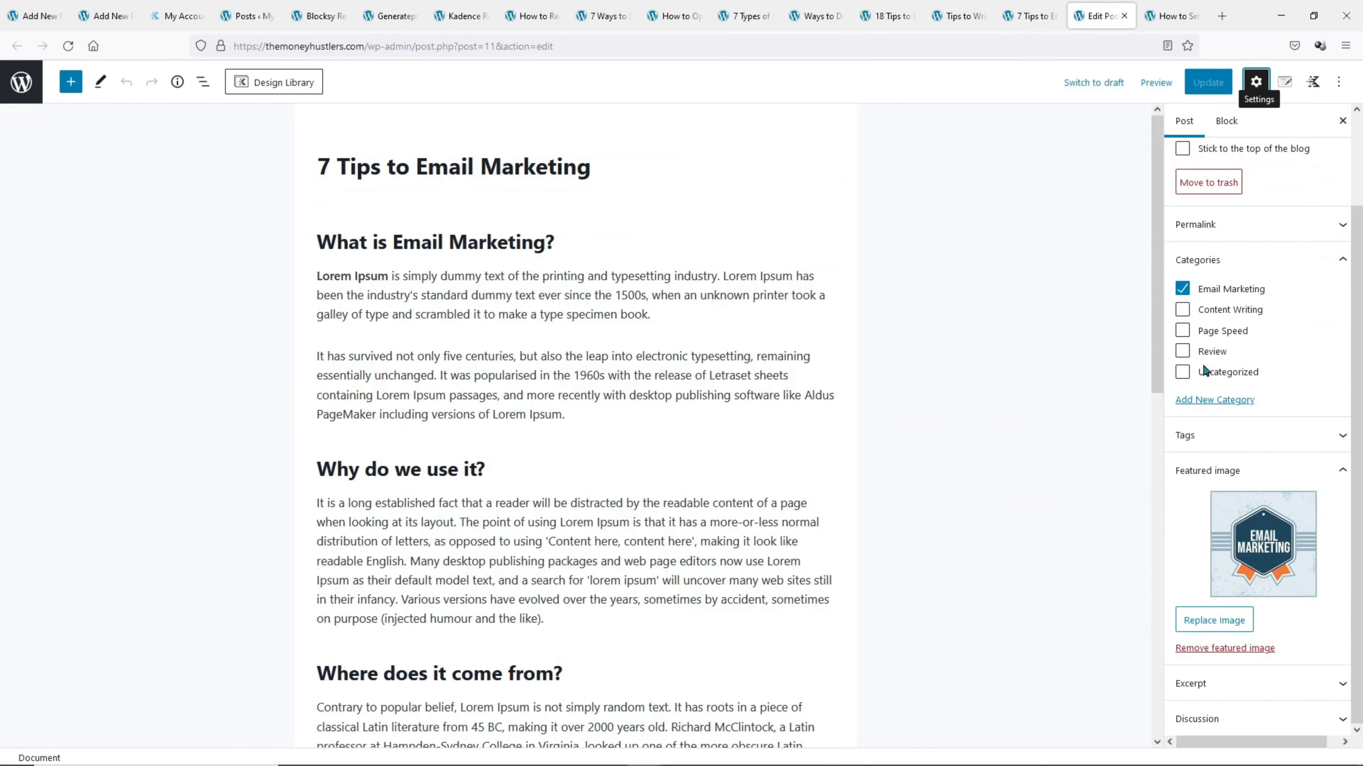
left_click(1211, 684)
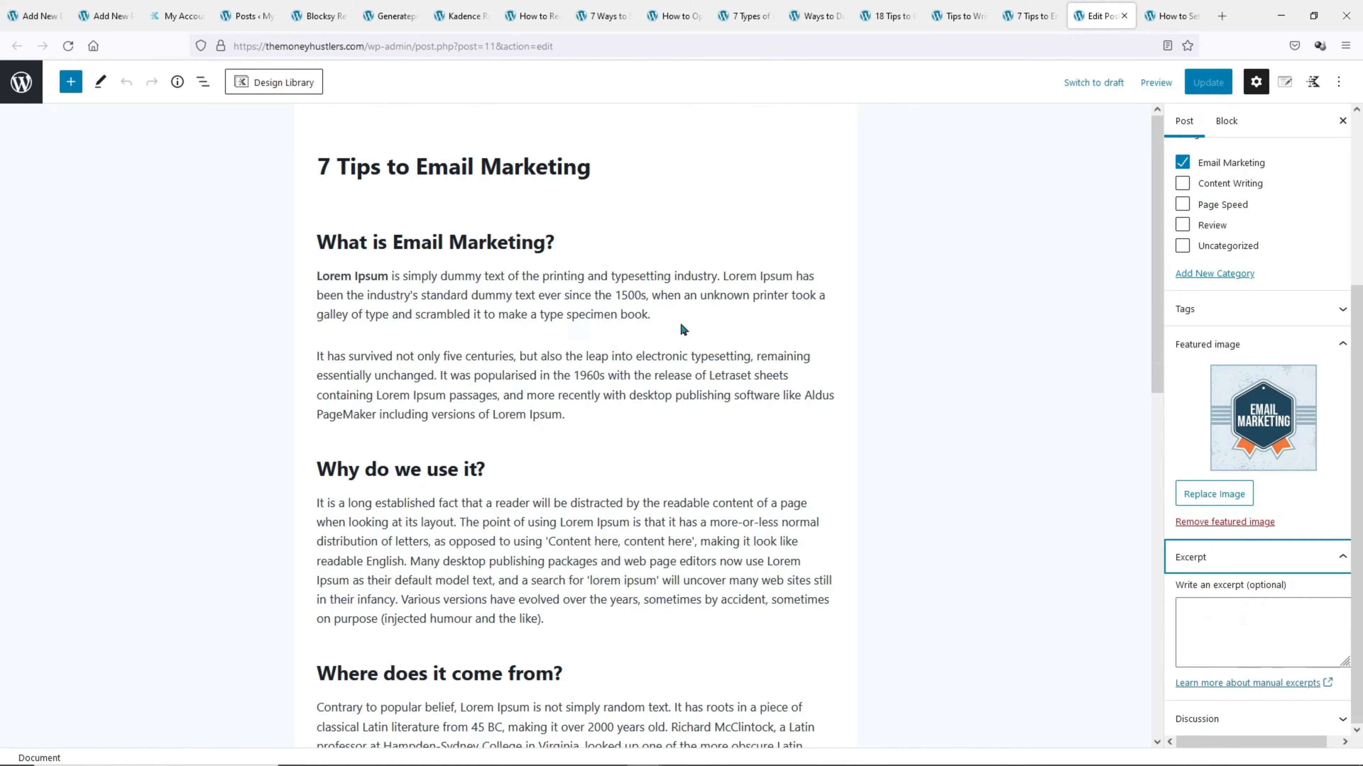
Compare the published hero's intro text with the post's first heading and opening two paragraphs
triple_click(640, 303)
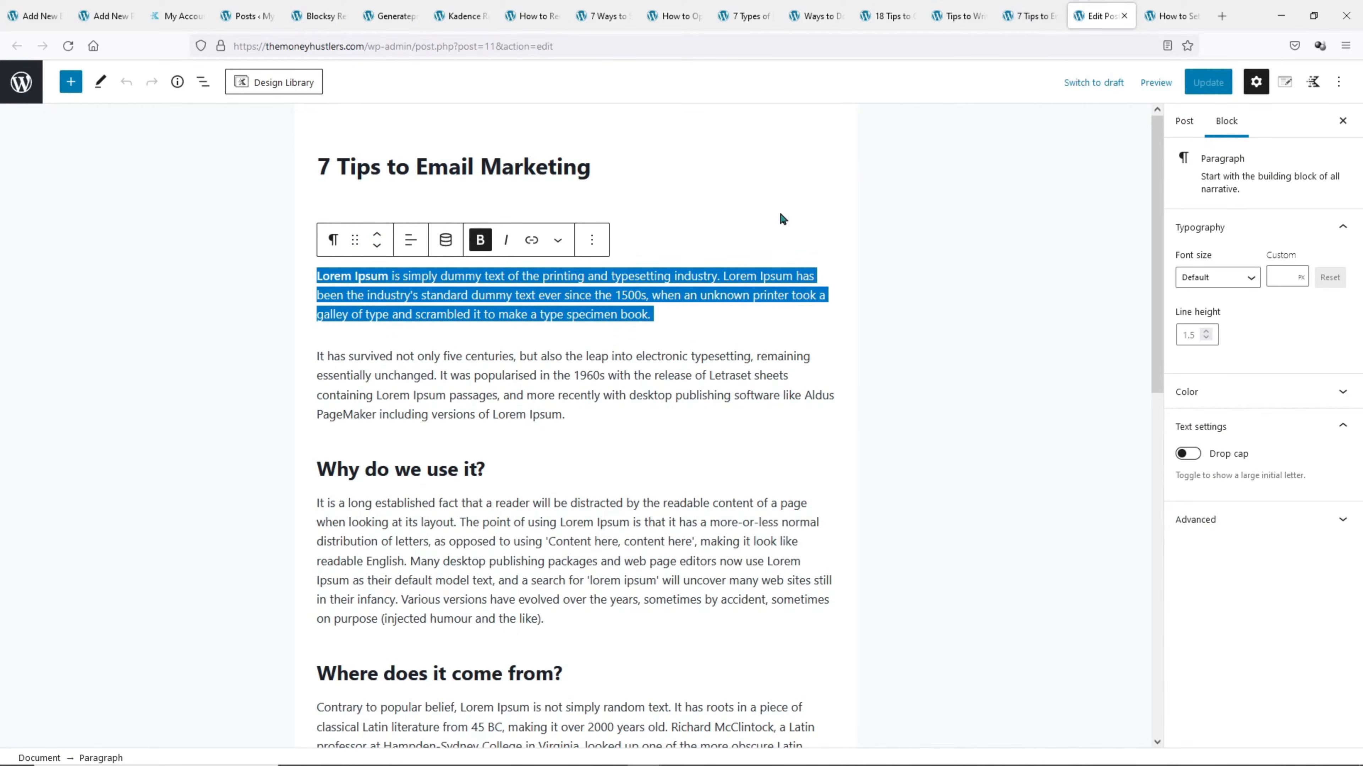
left_click(1029, 16)
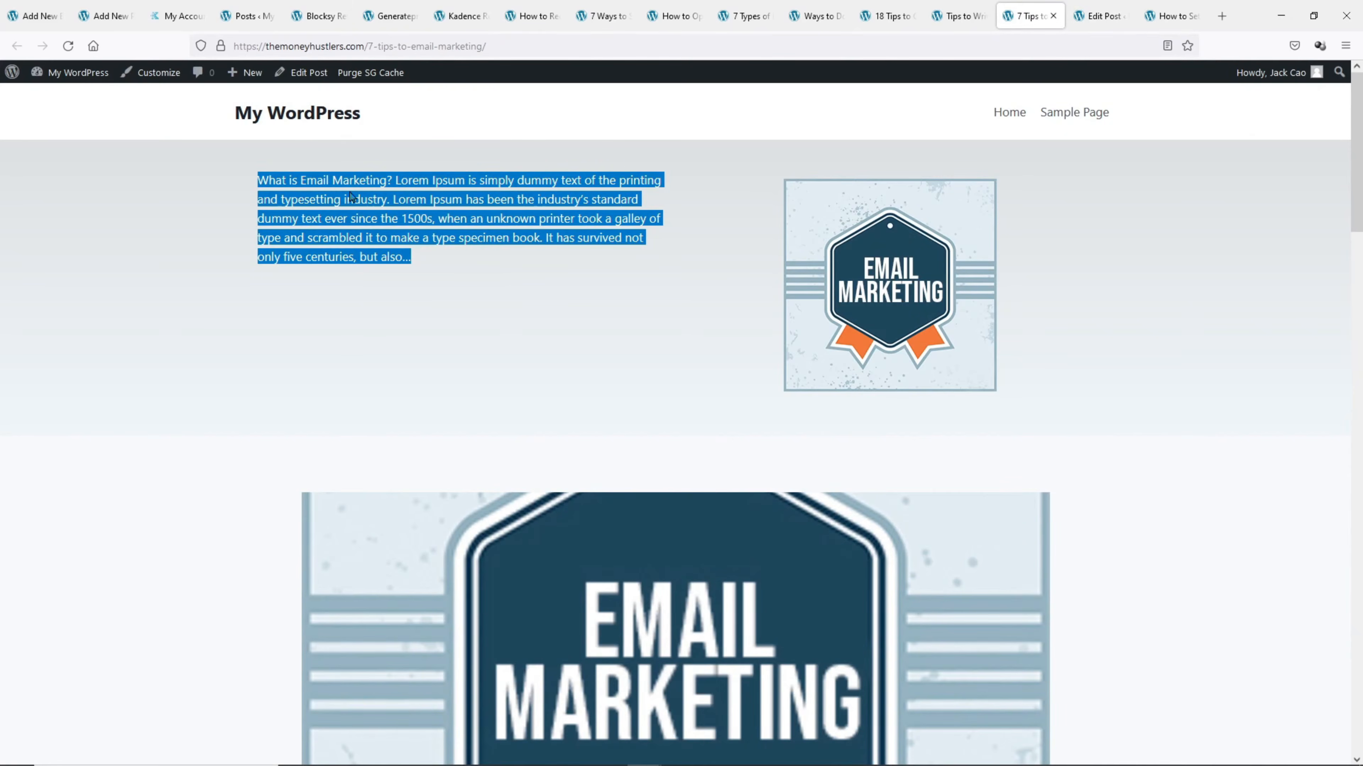
left_click_drag(257, 180, 390, 178)
left_click(1099, 15)
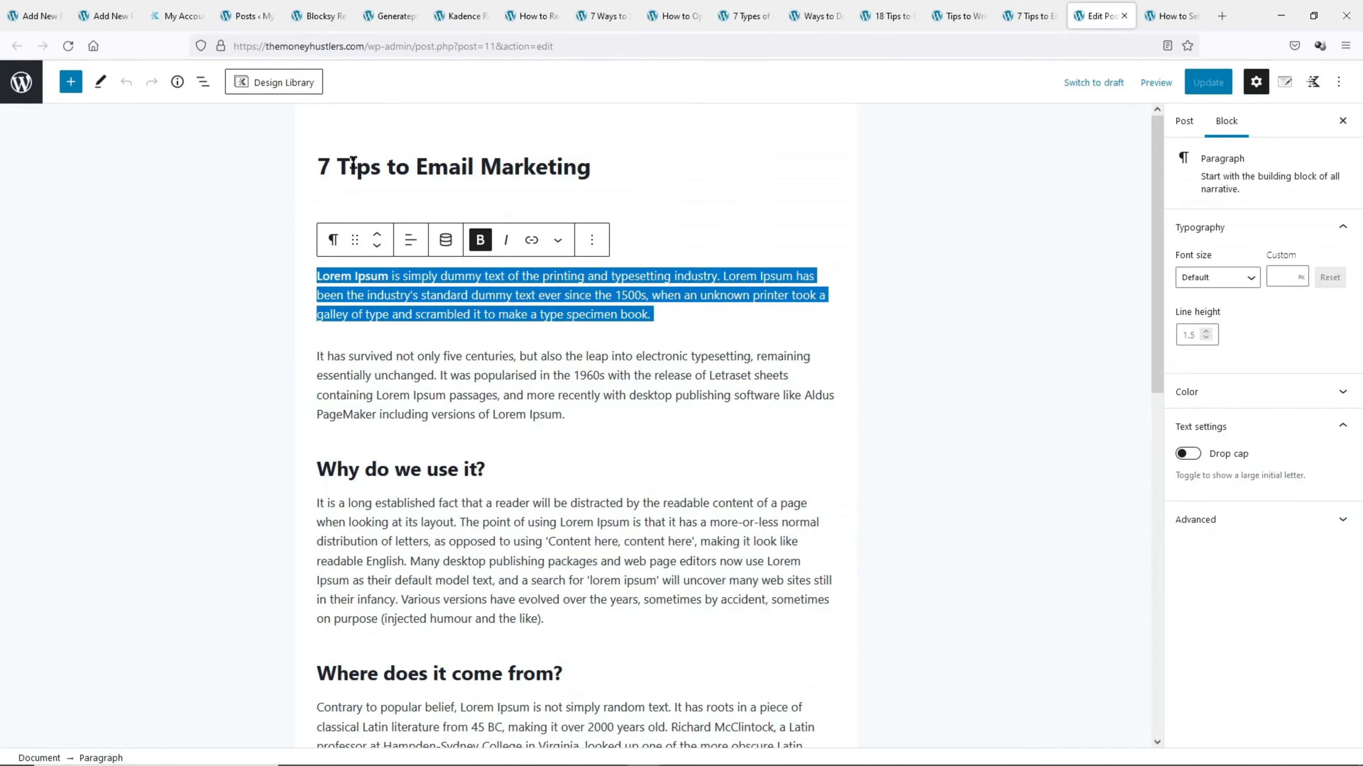
left_click_drag(316, 242, 609, 236)
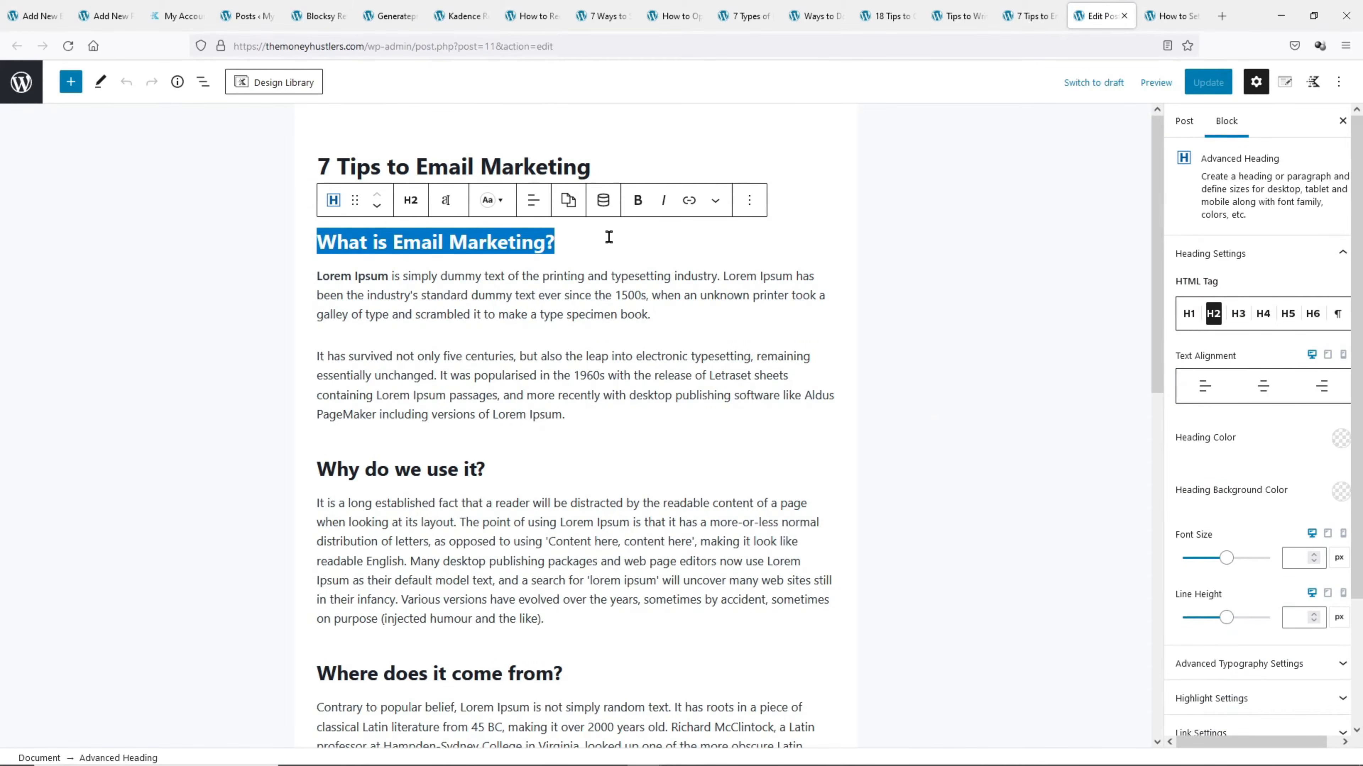
left_click(1027, 16)
left_click(395, 183)
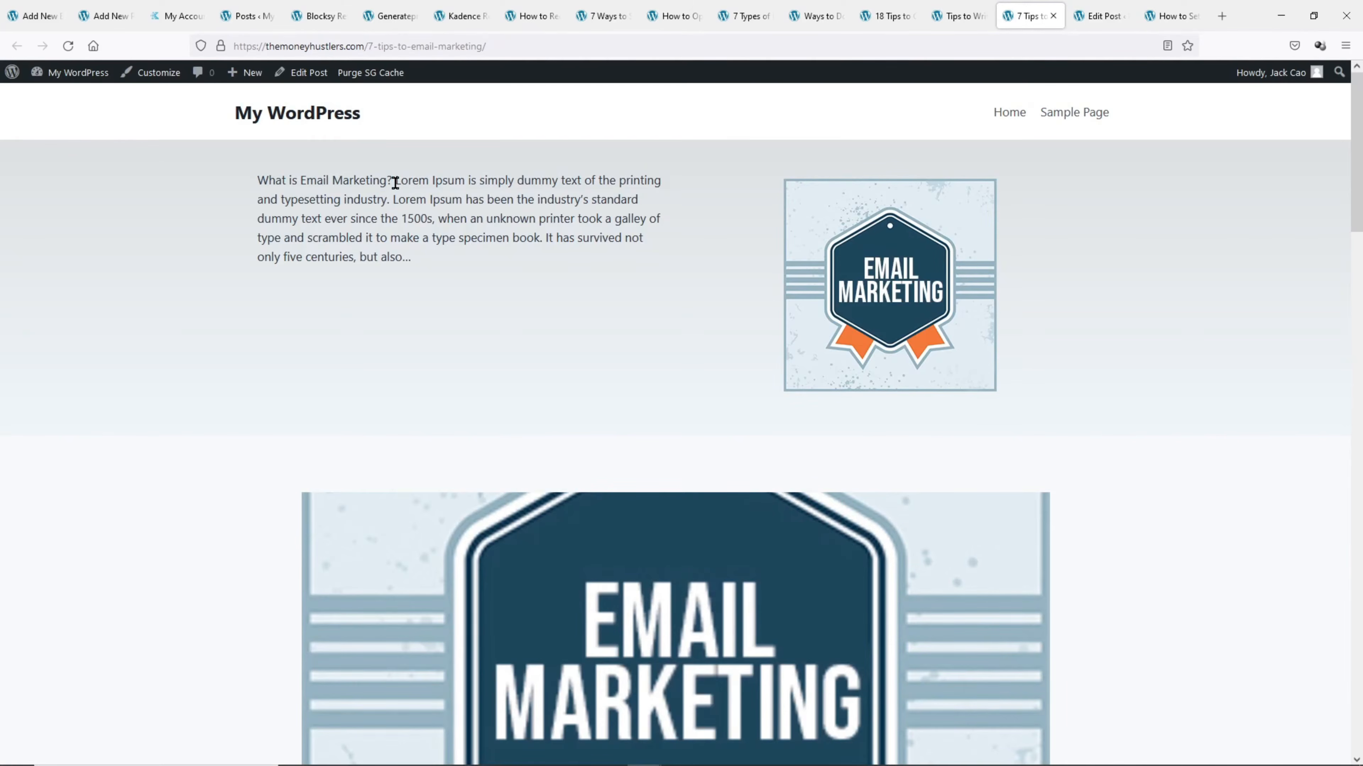
left_click_drag(395, 182, 542, 239)
left_click(1092, 14)
left_click_drag(659, 313, 305, 280)
left_click_drag(319, 356, 560, 354)
left_click(1028, 16)
left_click_drag(542, 254, 544, 237)
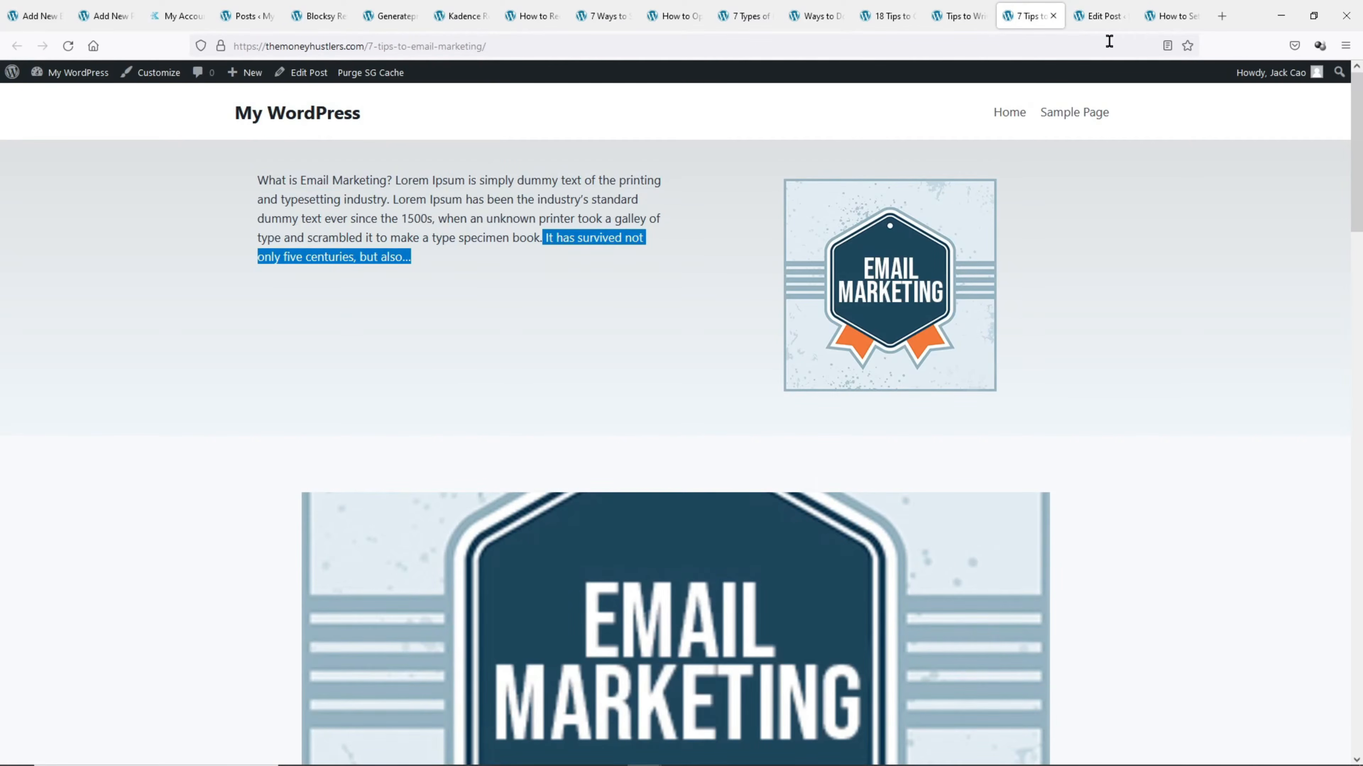
Start the post's excerpt with "This article will give you 7 cool tips to help you with your email marketing campaigns..."
left_click(1099, 16)
left_click(1183, 121)
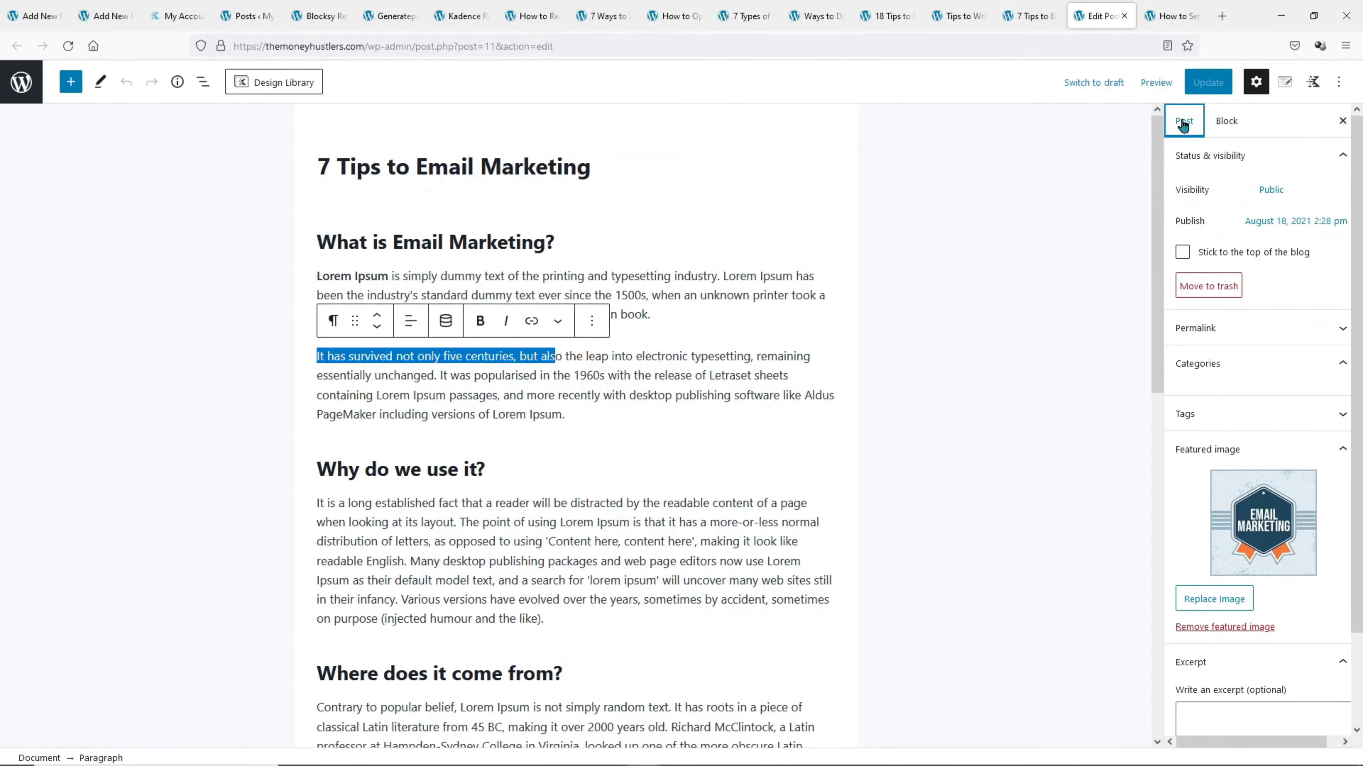
scroll(1255, 429, "down", 4)
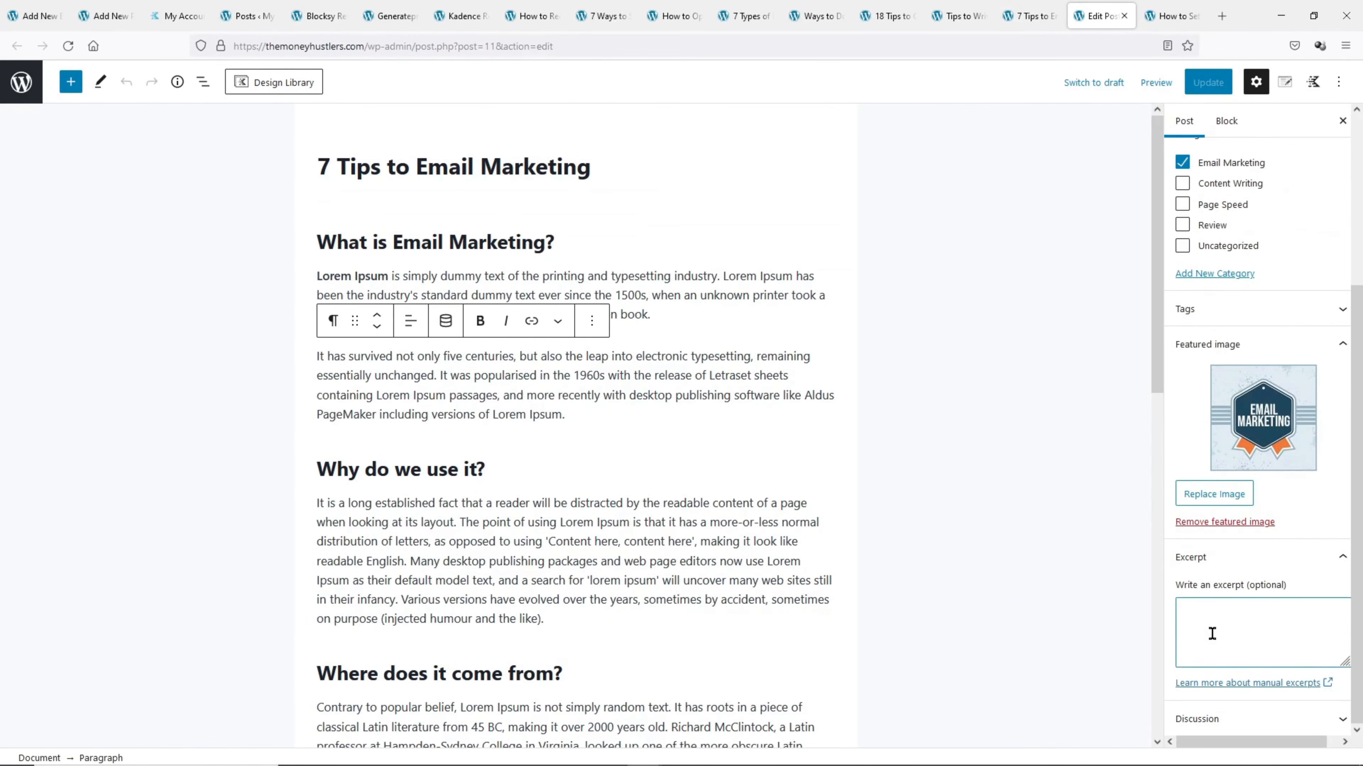
type("This article will give you 7 cool tips to help you with your email marketing campaigns...")
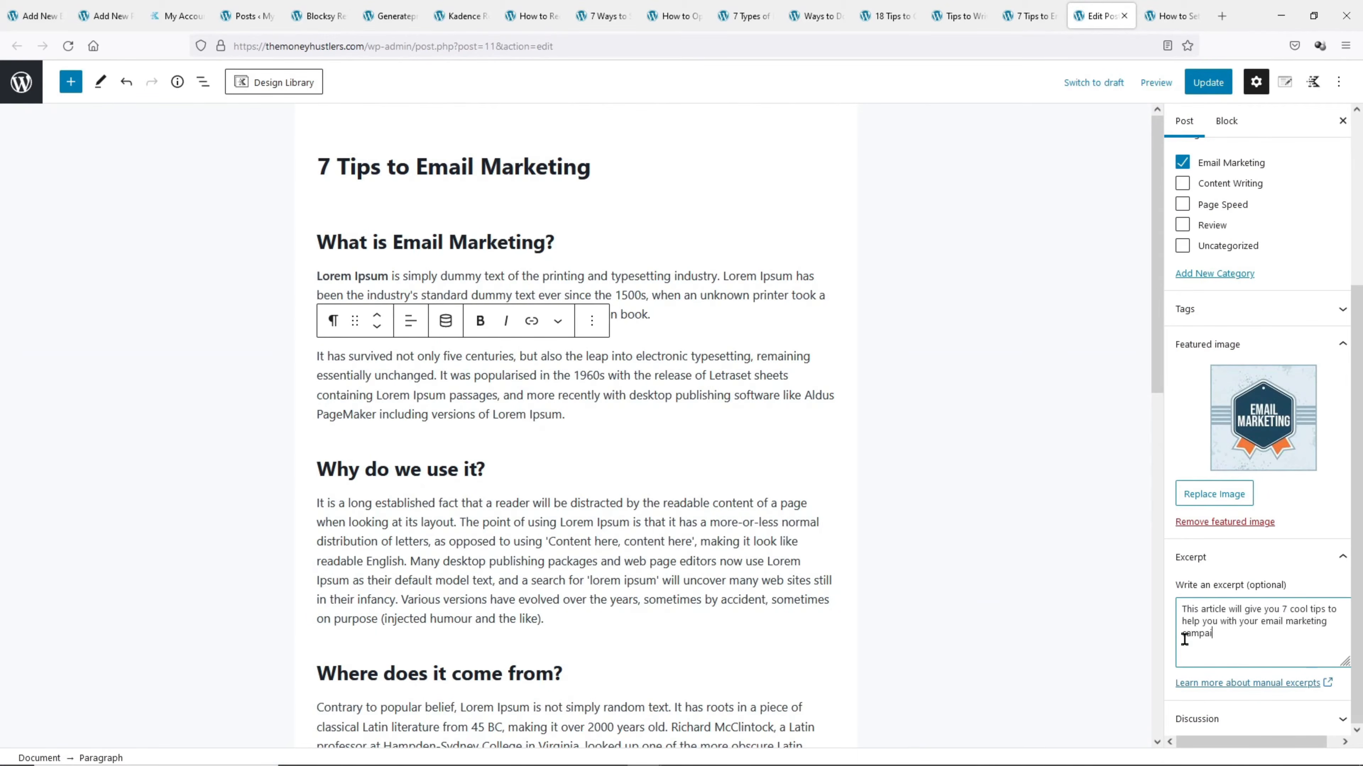
Add three numbered "Bla Bla Bla" lines and the closing line "Hope you would enjoy your time reading this." to the excerpt
key("Return")
type("1. Bla Bla Bla")
key("Return")
type("2. Bla Bla Bla")
key("Return")
type("3. Bla Bla")
key("Return")
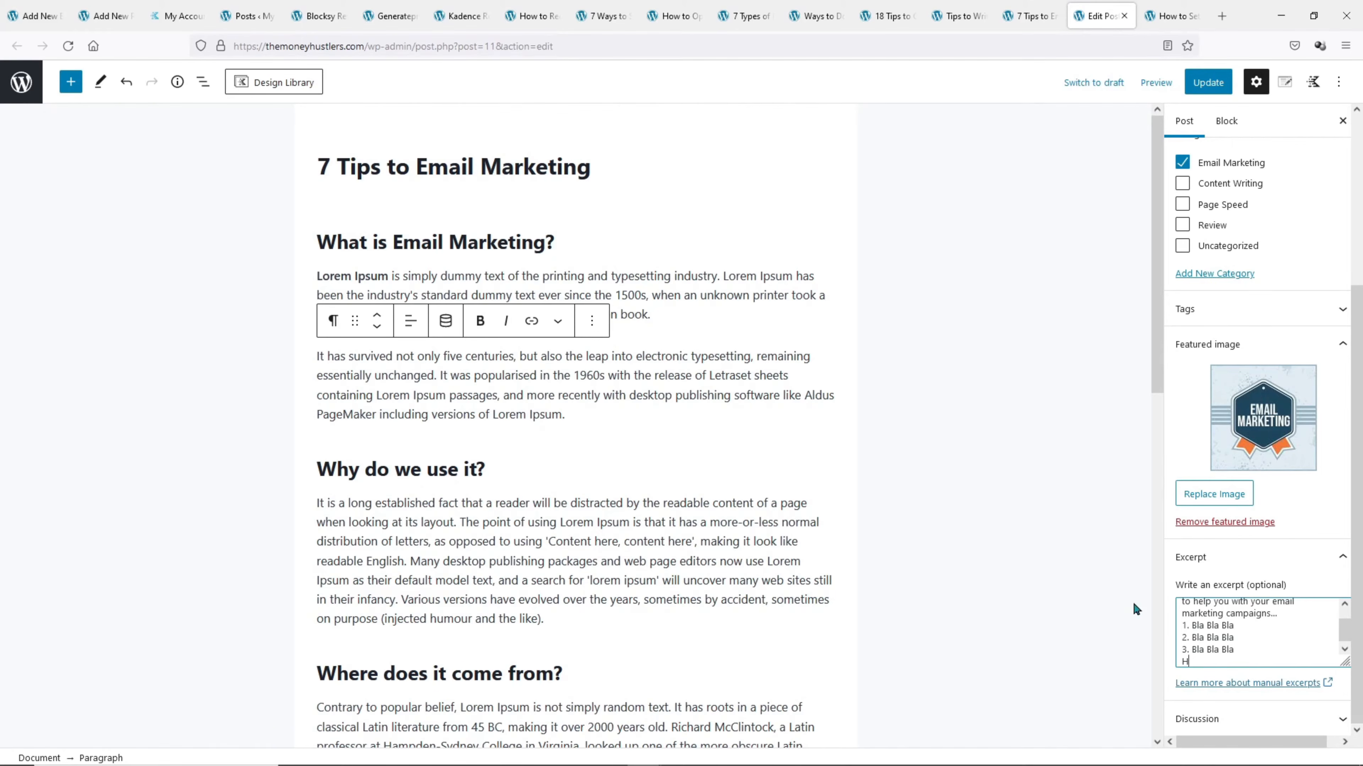
type("Hope you would enjoy your time reading this.")
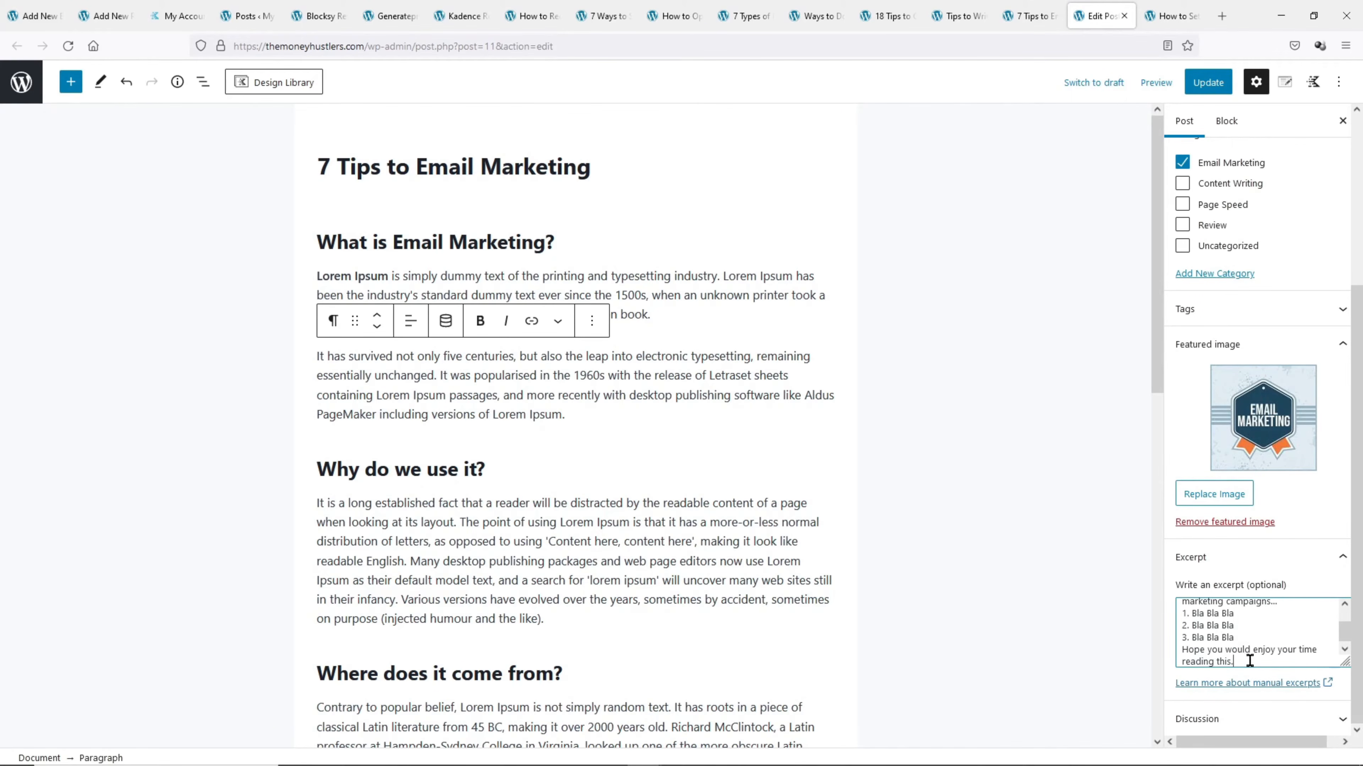
Update the post, check the custom excerpt in the hero on the reloaded published page, and return to the post editor
left_click_drag(1250, 662, 1164, 578)
left_click(1207, 82)
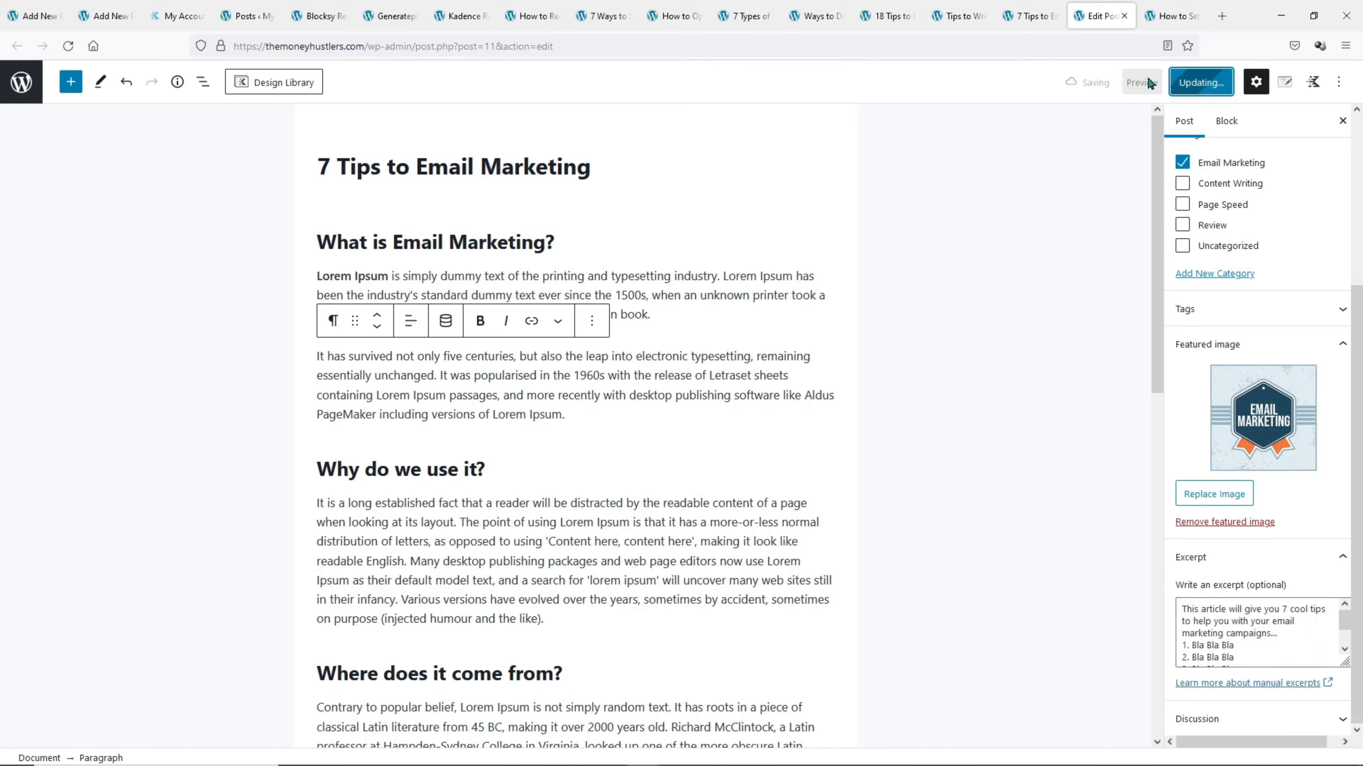
left_click(1029, 16)
left_click(67, 46)
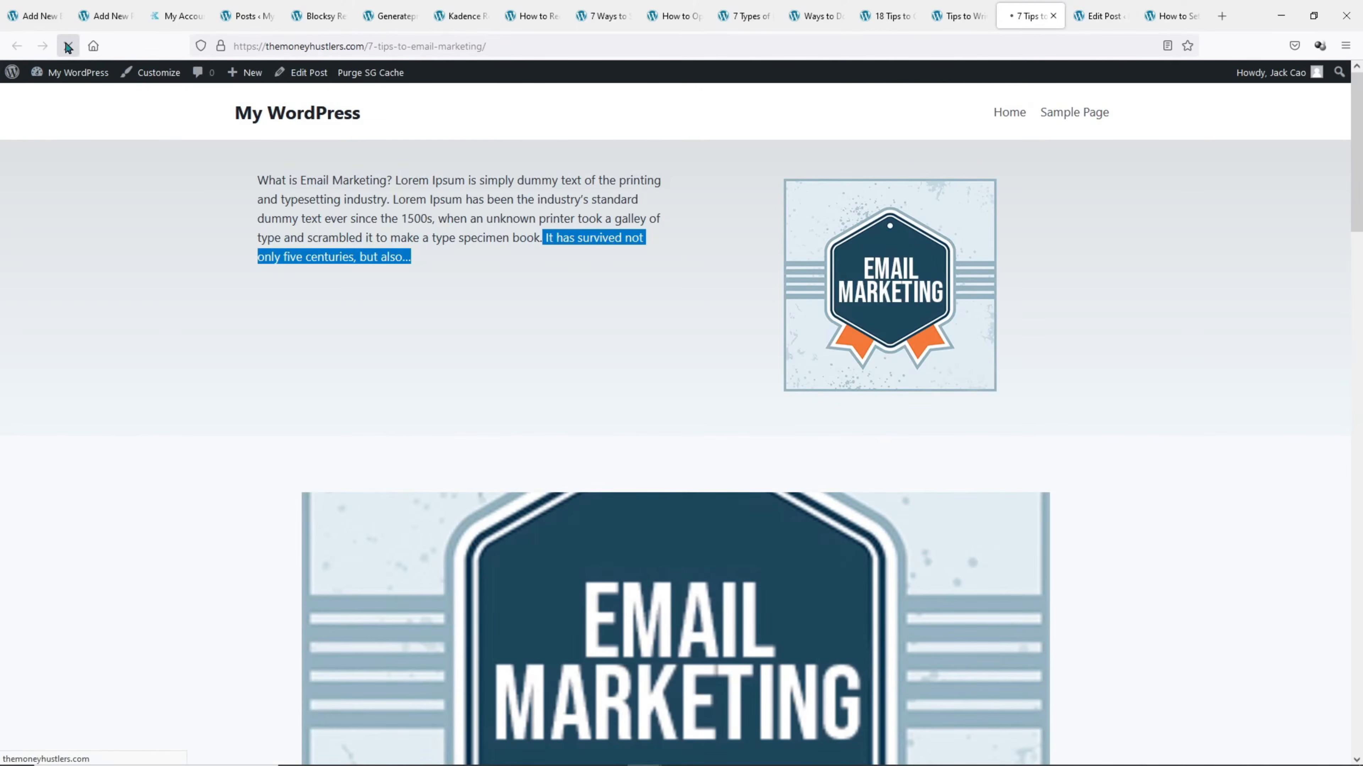
triple_click(269, 180)
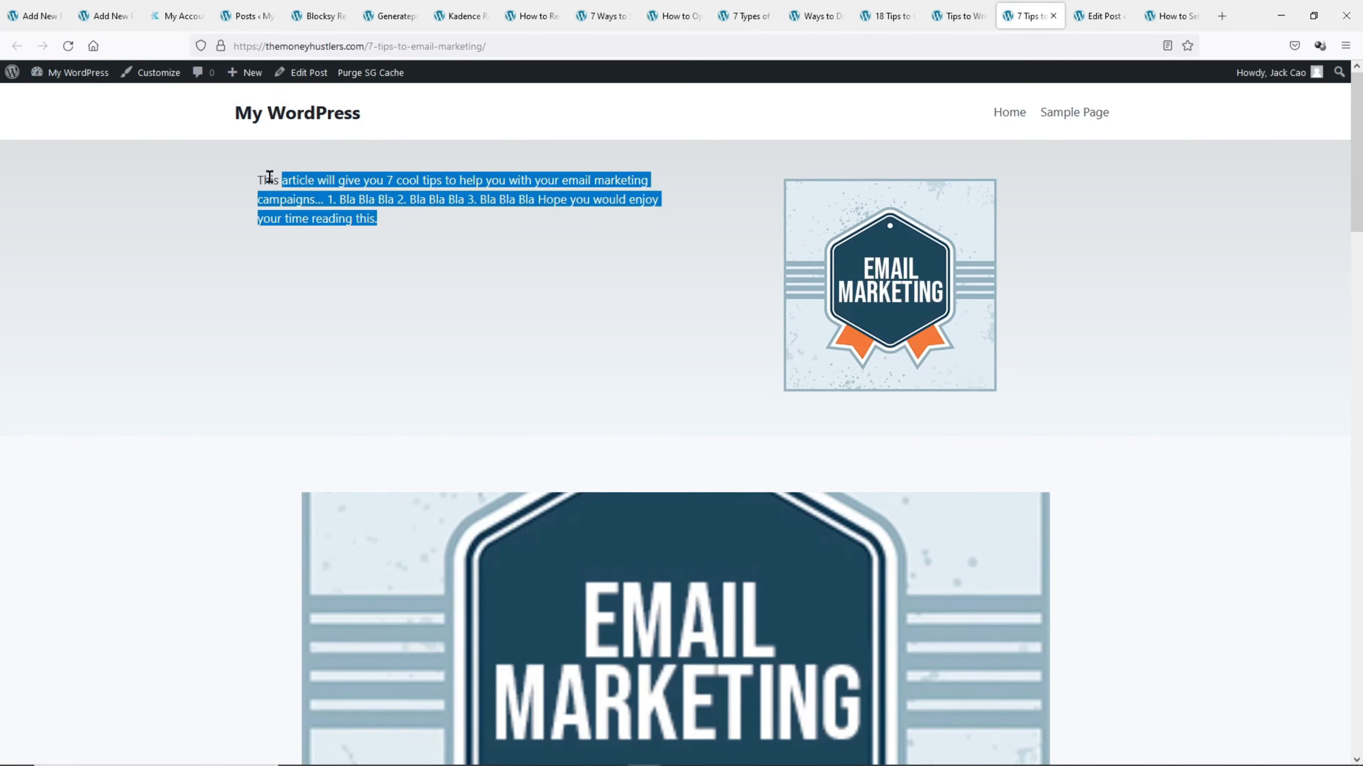
left_click(336, 198)
left_click_drag(328, 198, 477, 193)
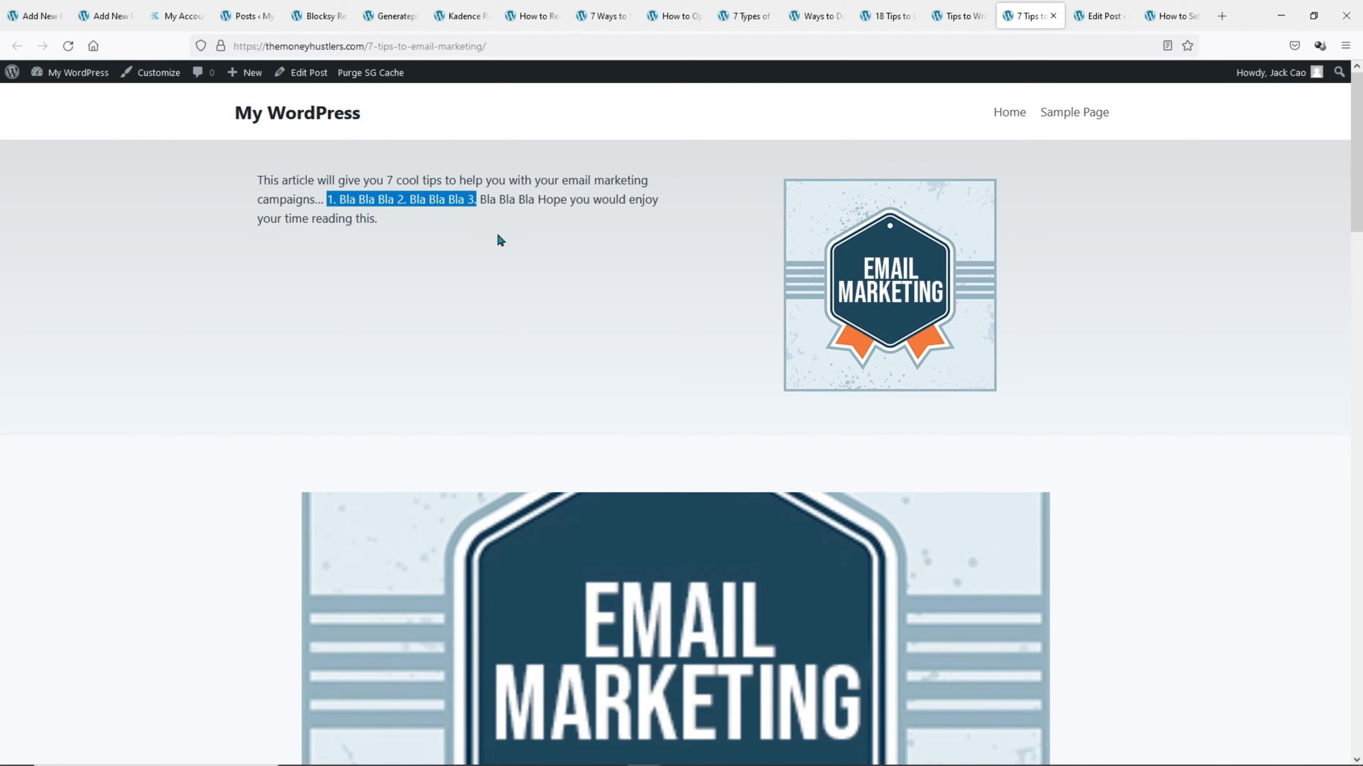
left_click(1100, 16)
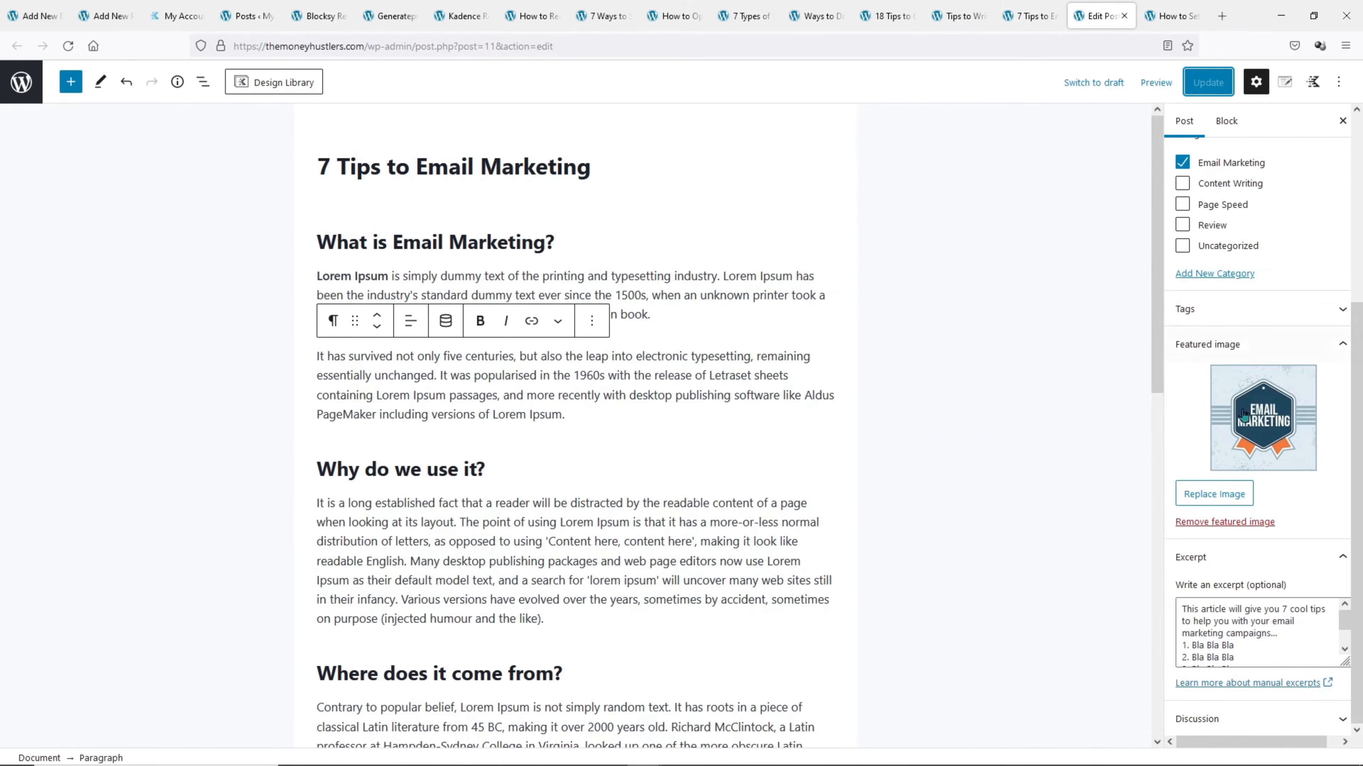
Insert a <br> line above the numbered list in the excerpt, update the post and reload its published page
left_click(1283, 633)
key("Return")
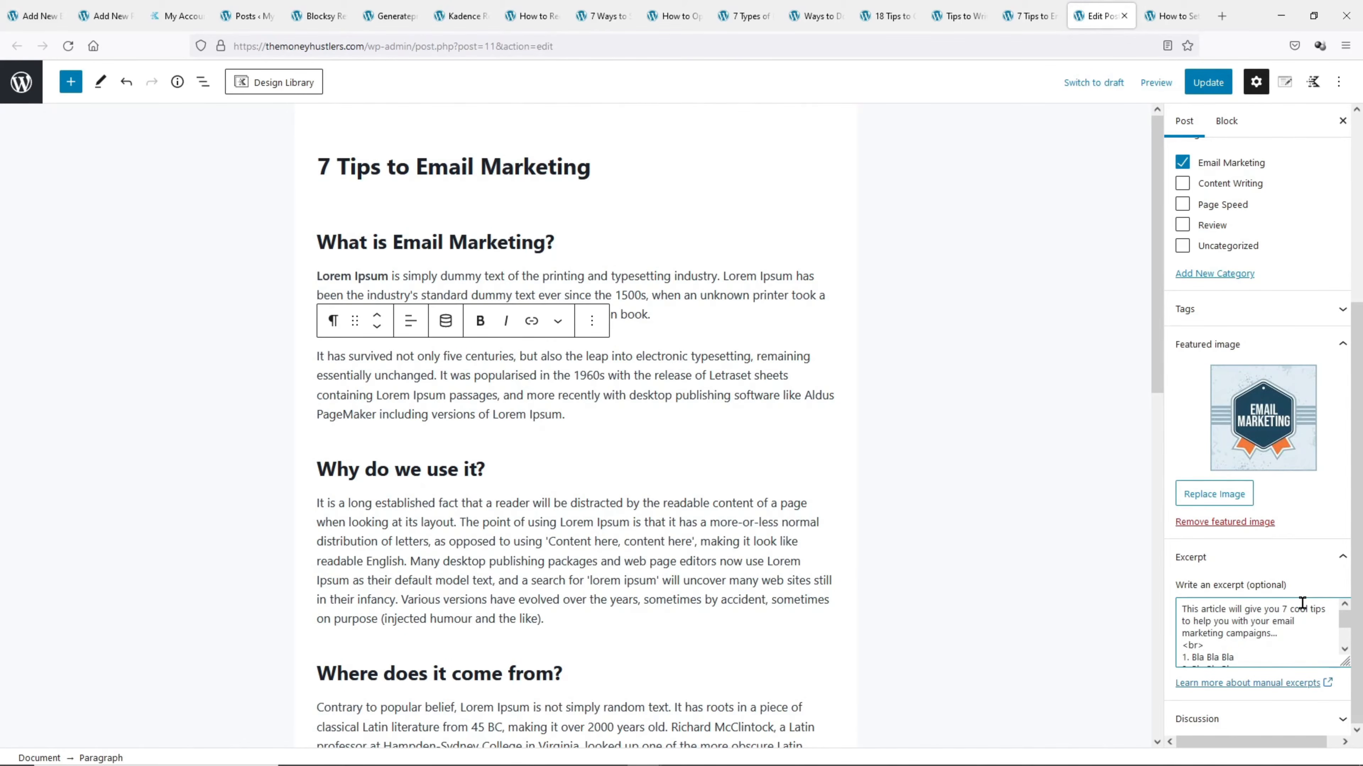
left_click(1207, 82)
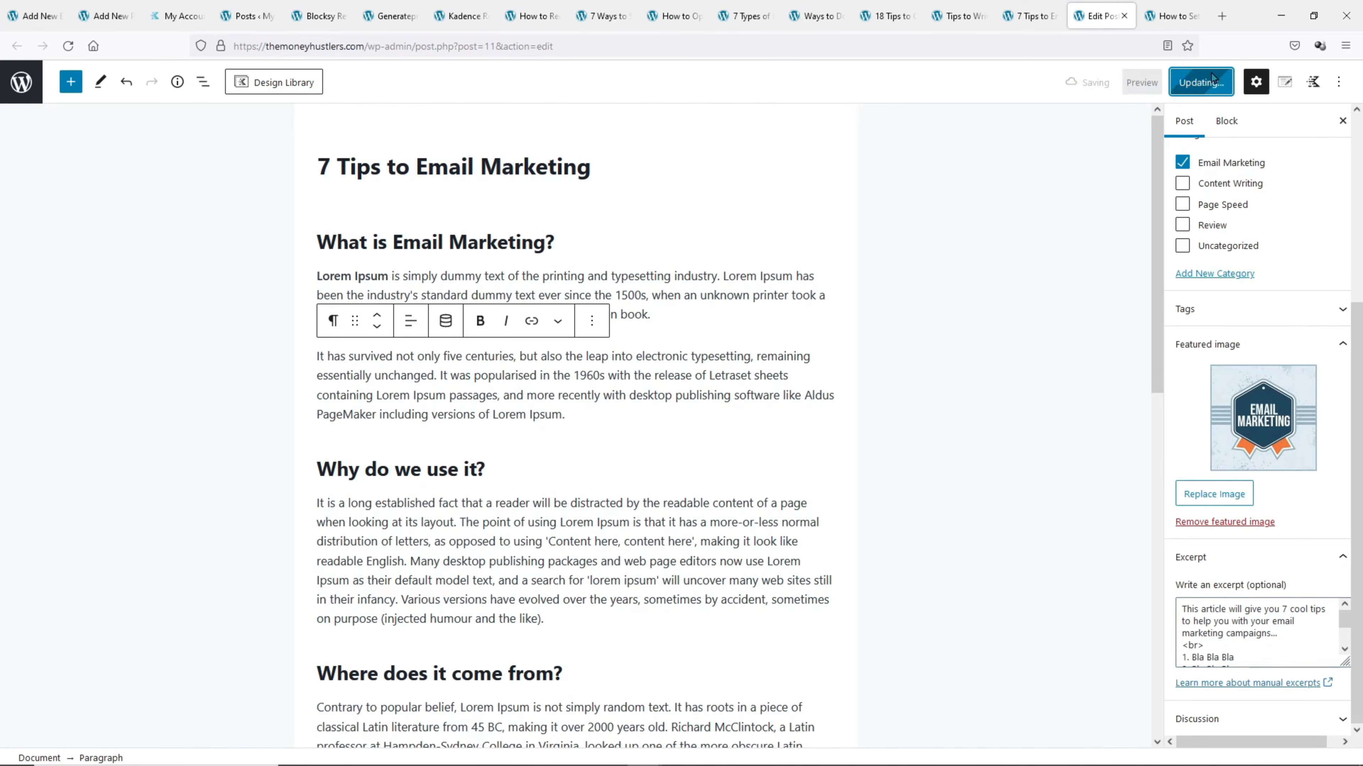
left_click(1029, 16)
left_click(67, 46)
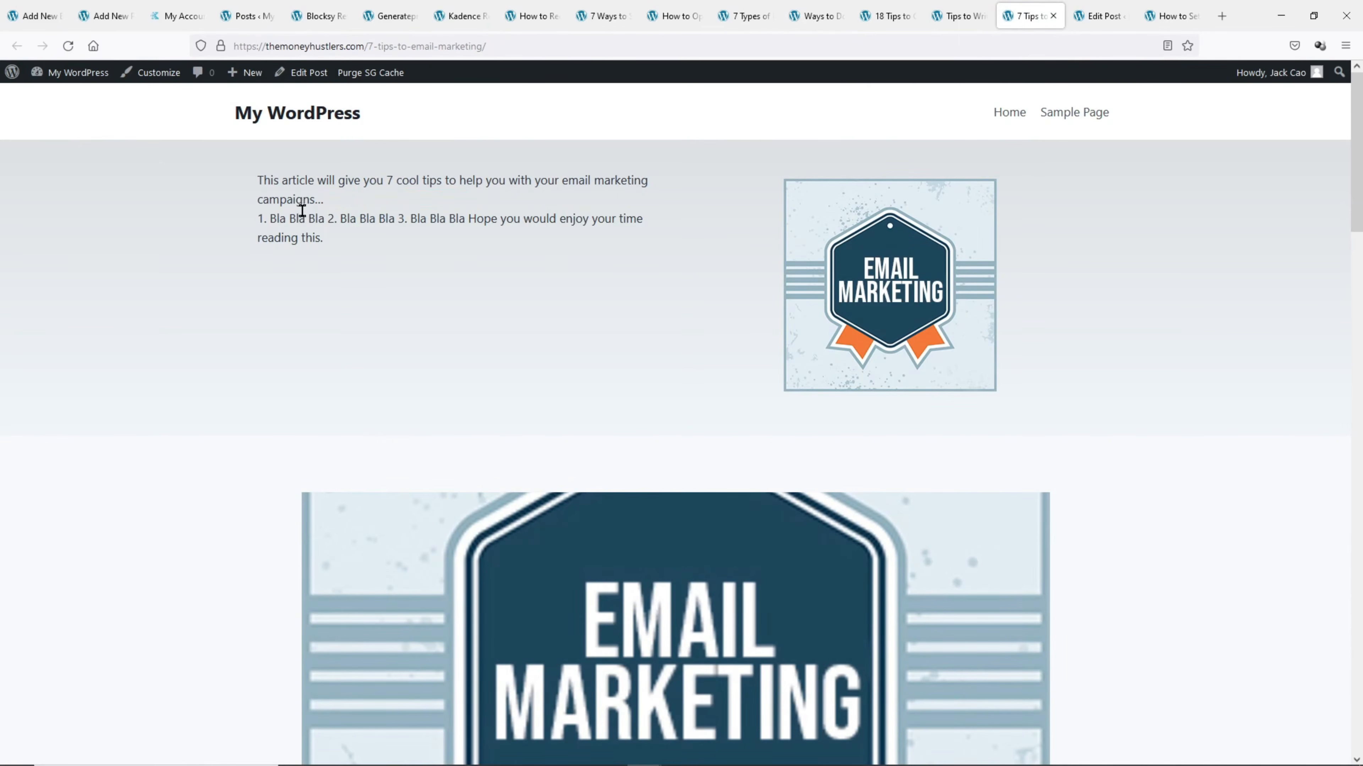
Extend the break above the numbered list to <br><br>, update the post and reload the published page
left_click(1089, 16)
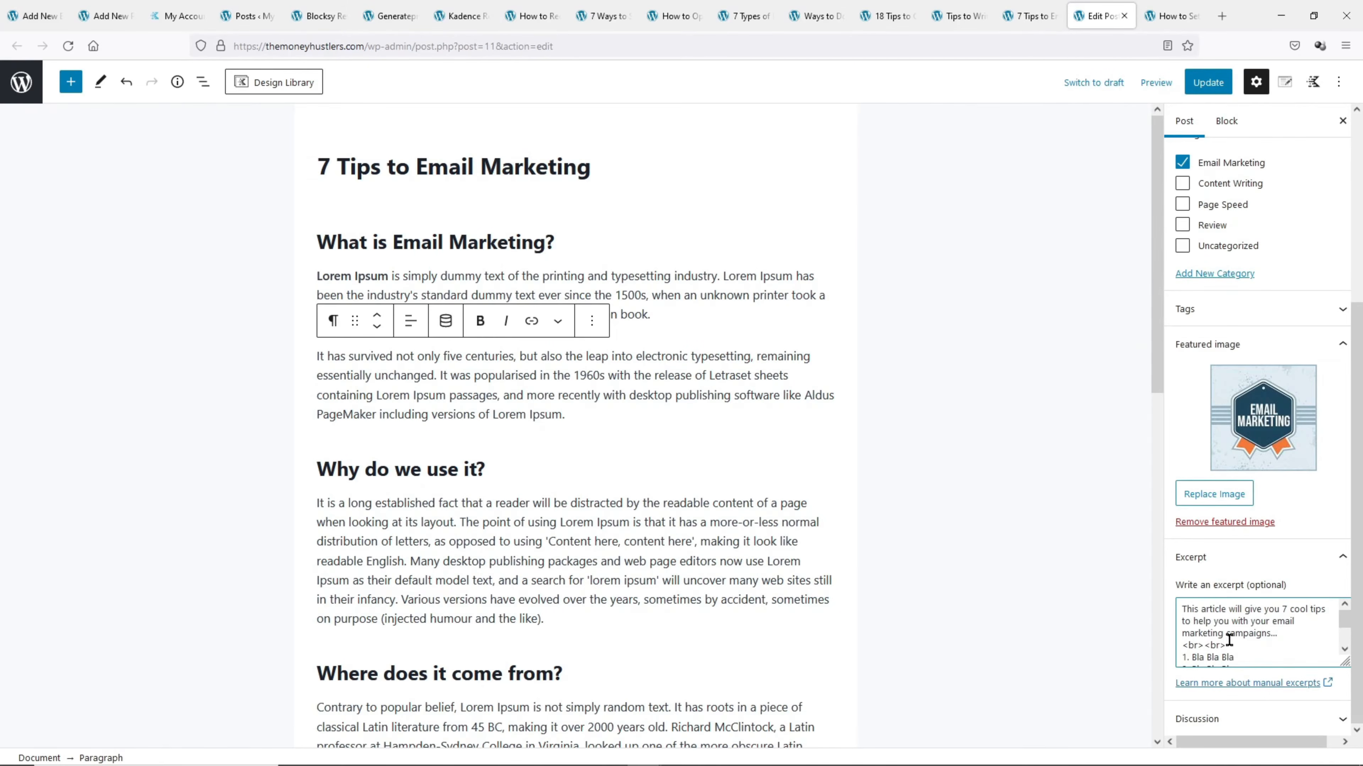
left_click(1208, 82)
left_click(1025, 16)
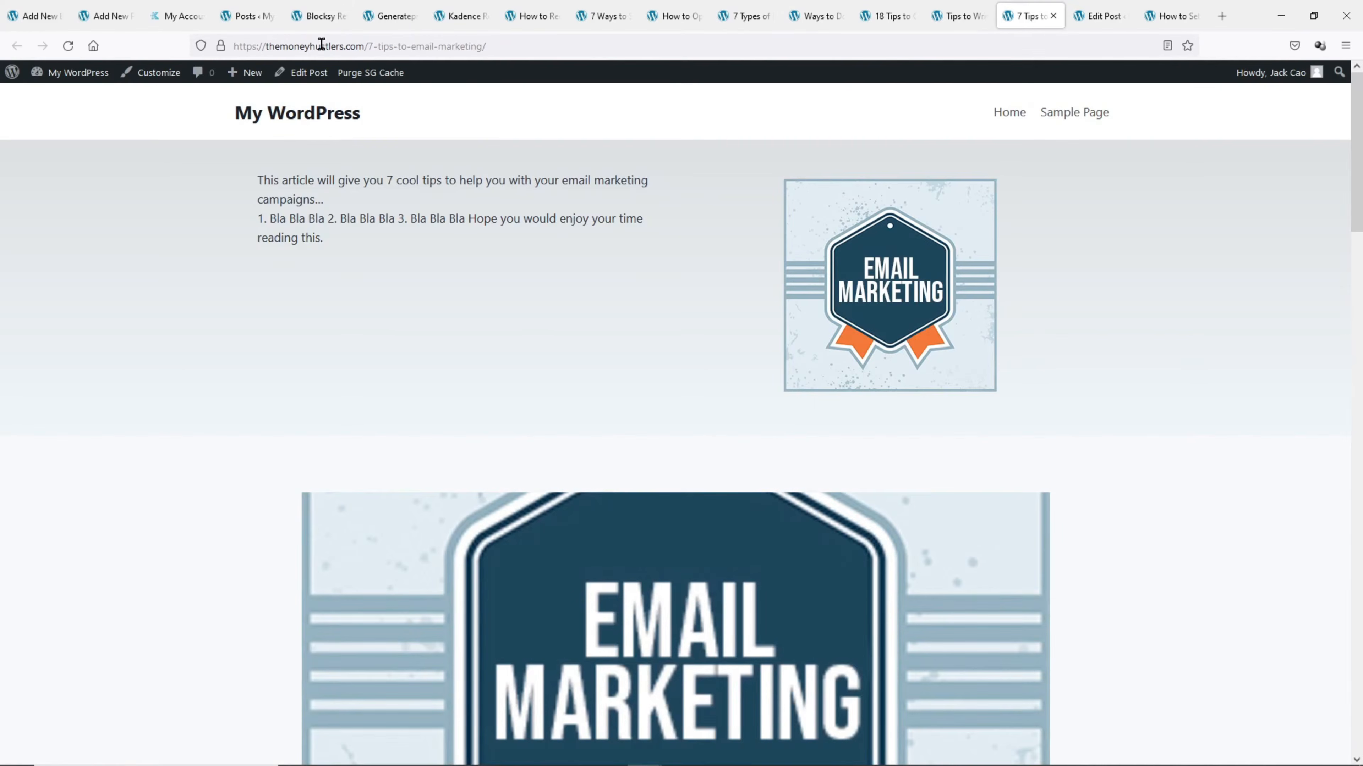
left_click(60, 46)
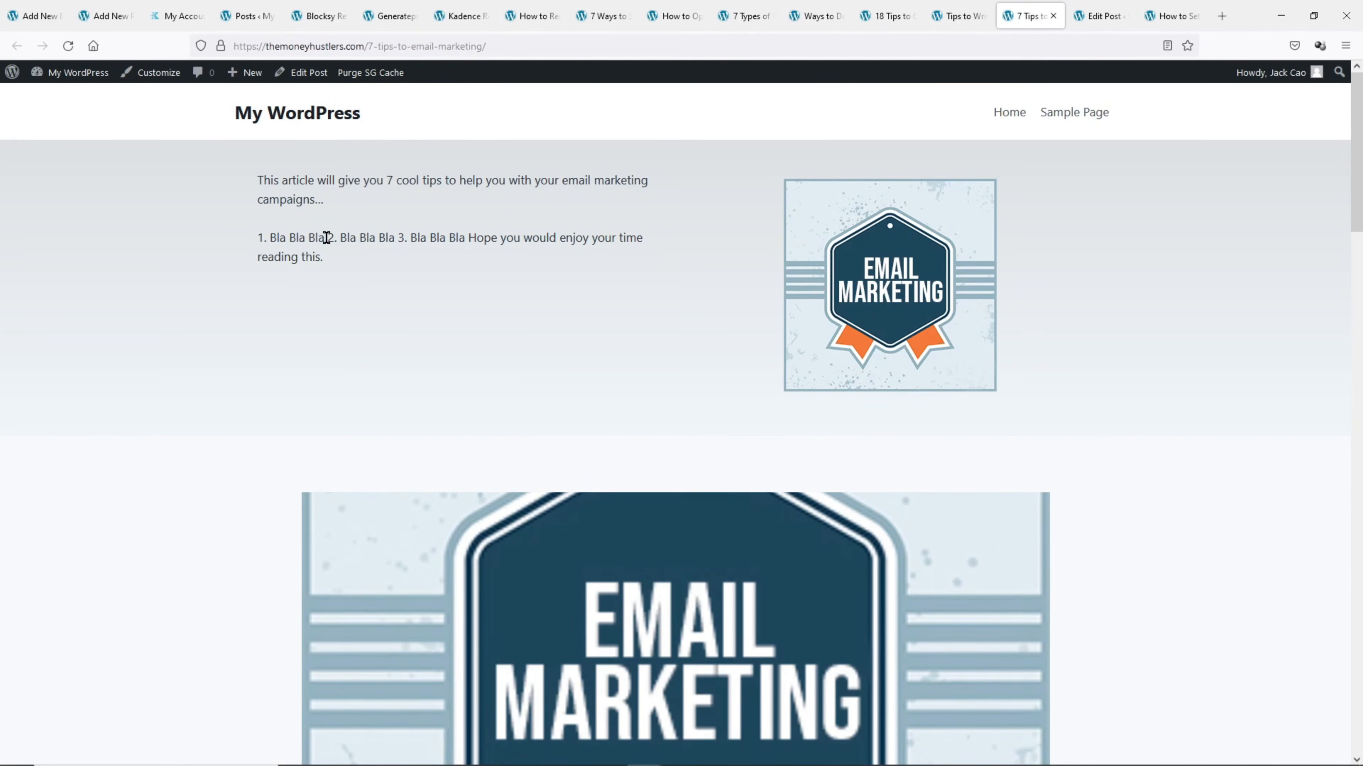
Copy the <br><br> line in the excerpt and insert it after the first and second numbered lines
left_click(1100, 16)
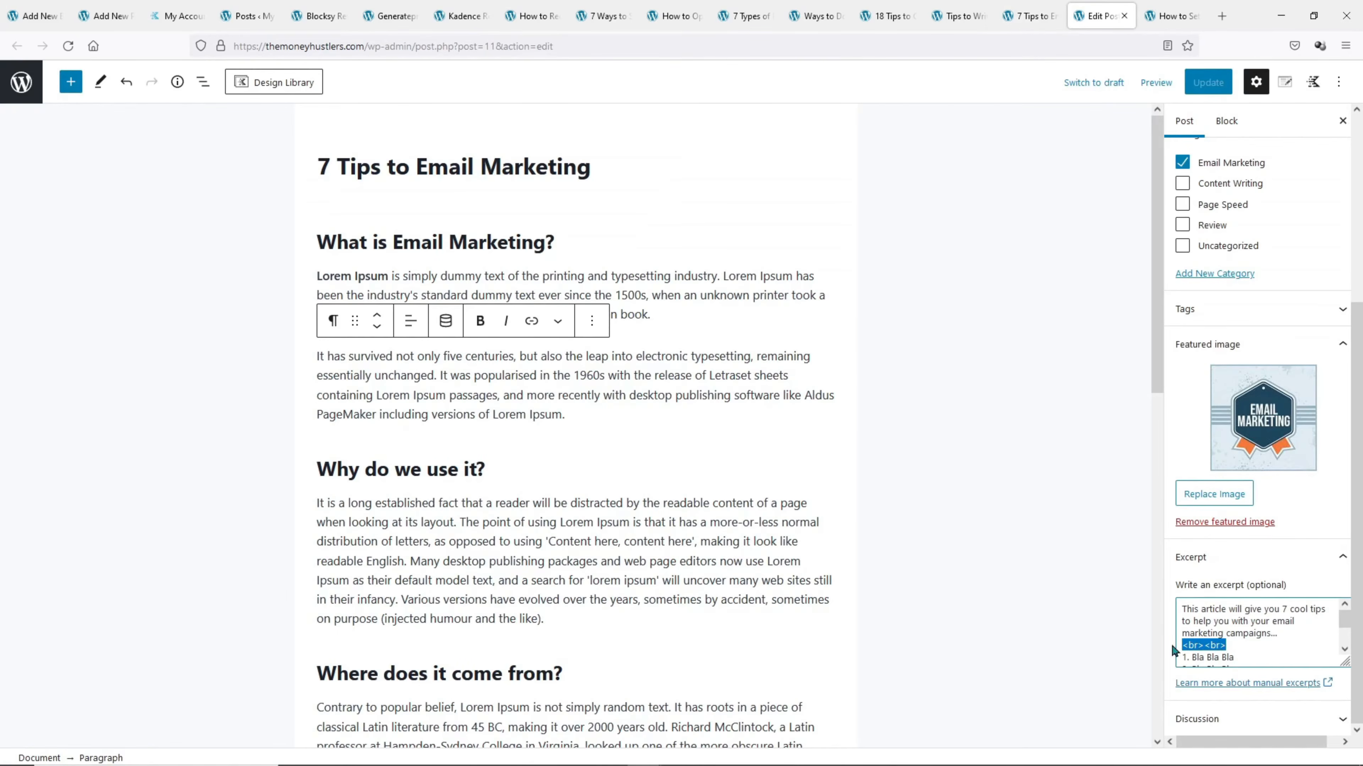
left_click_drag(1182, 644, 1228, 640)
key("ctrl+c")
scroll(1246, 623, "down", 2)
left_click(1235, 607)
key("Return")
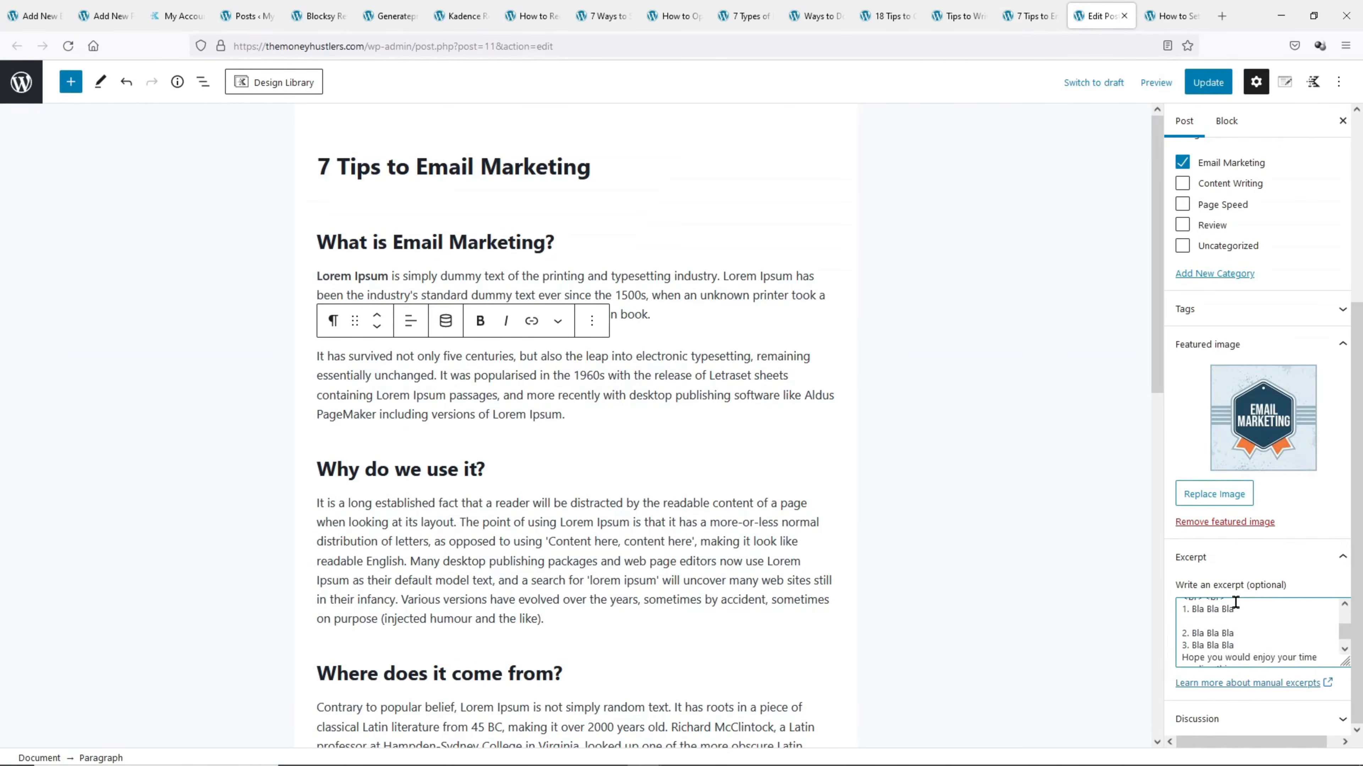
key("ctrl+v")
key("Return")
key("ctrl+v")
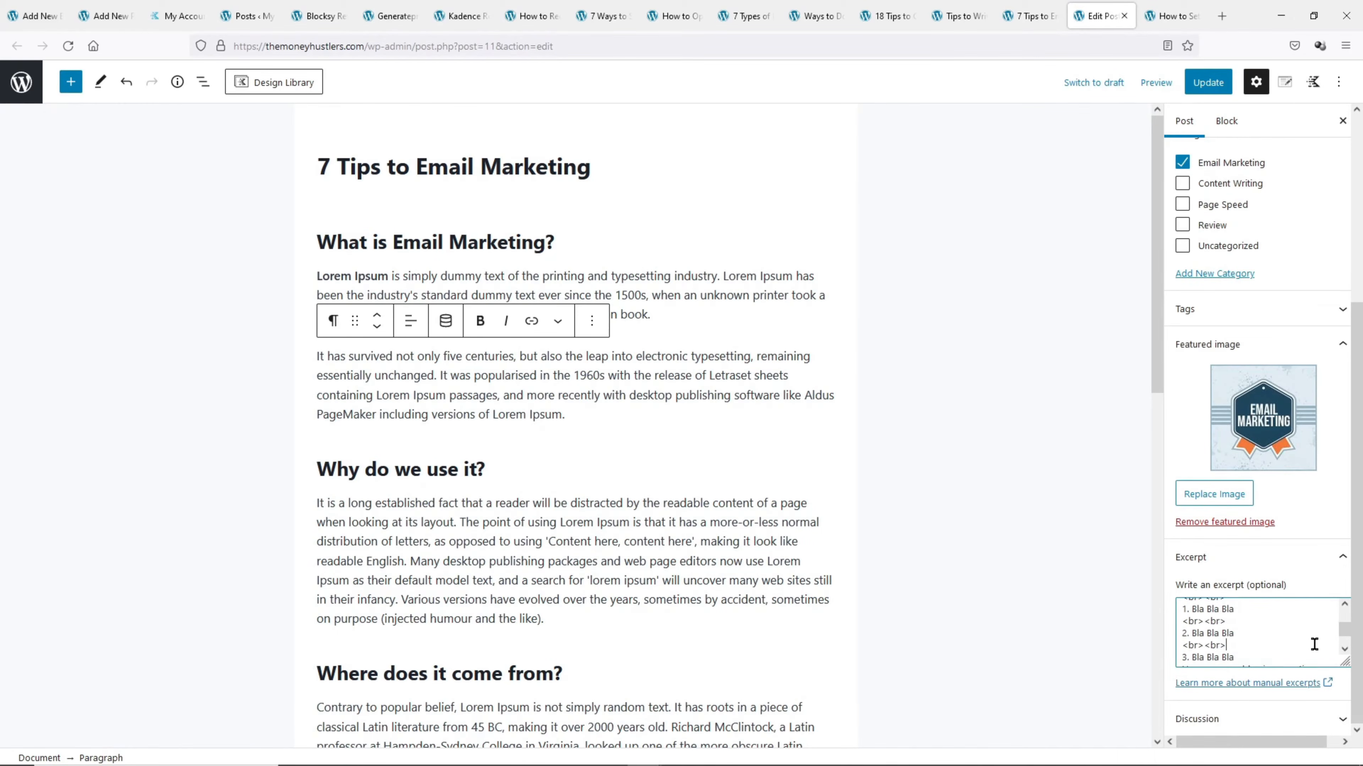
Insert <br><br> after the third numbered line, update the post and check the hero on the reloaded published page
scroll(1256, 630, "down", 1)
left_click(1246, 634)
key("Return")
key("ctrl+v")
left_click(1208, 82)
left_click(1030, 16)
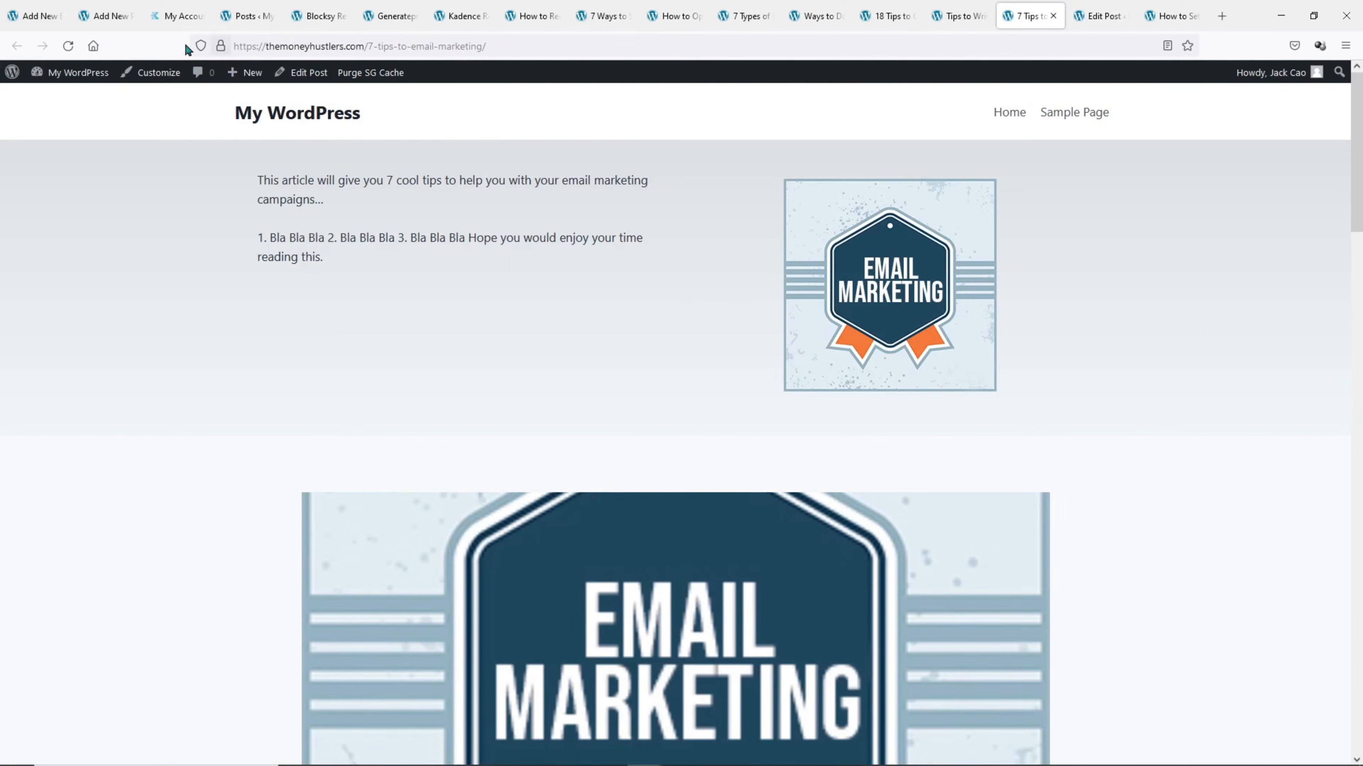
left_click(68, 47)
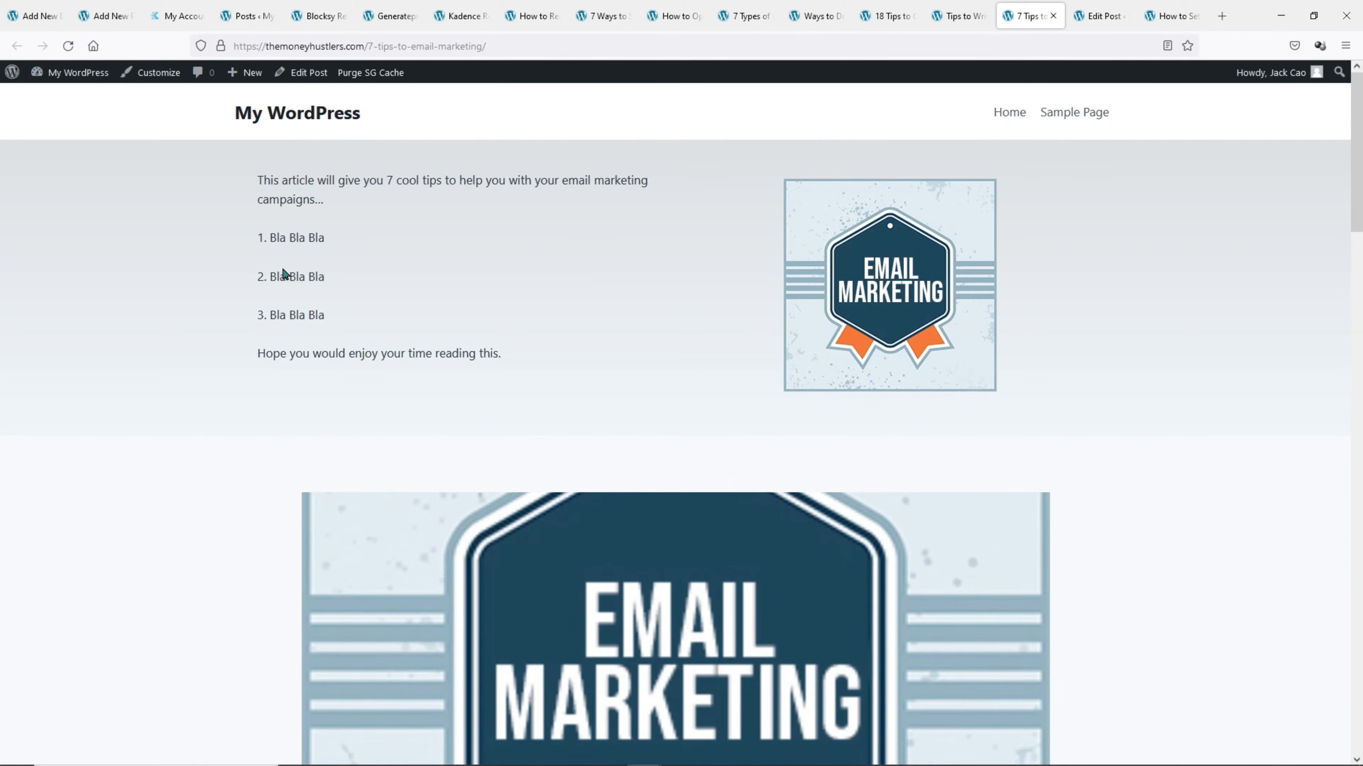
Reduce the breaks between the numbered excerpt lines to a single <br>, update the post and reload the published page
left_click(1099, 16)
left_click_drag(1234, 635, 1205, 610)
scroll(1242, 633, "up", 2)
scroll(1235, 645, "down", 2)
key("BackSpace")
scroll(1244, 638, "up", 2)
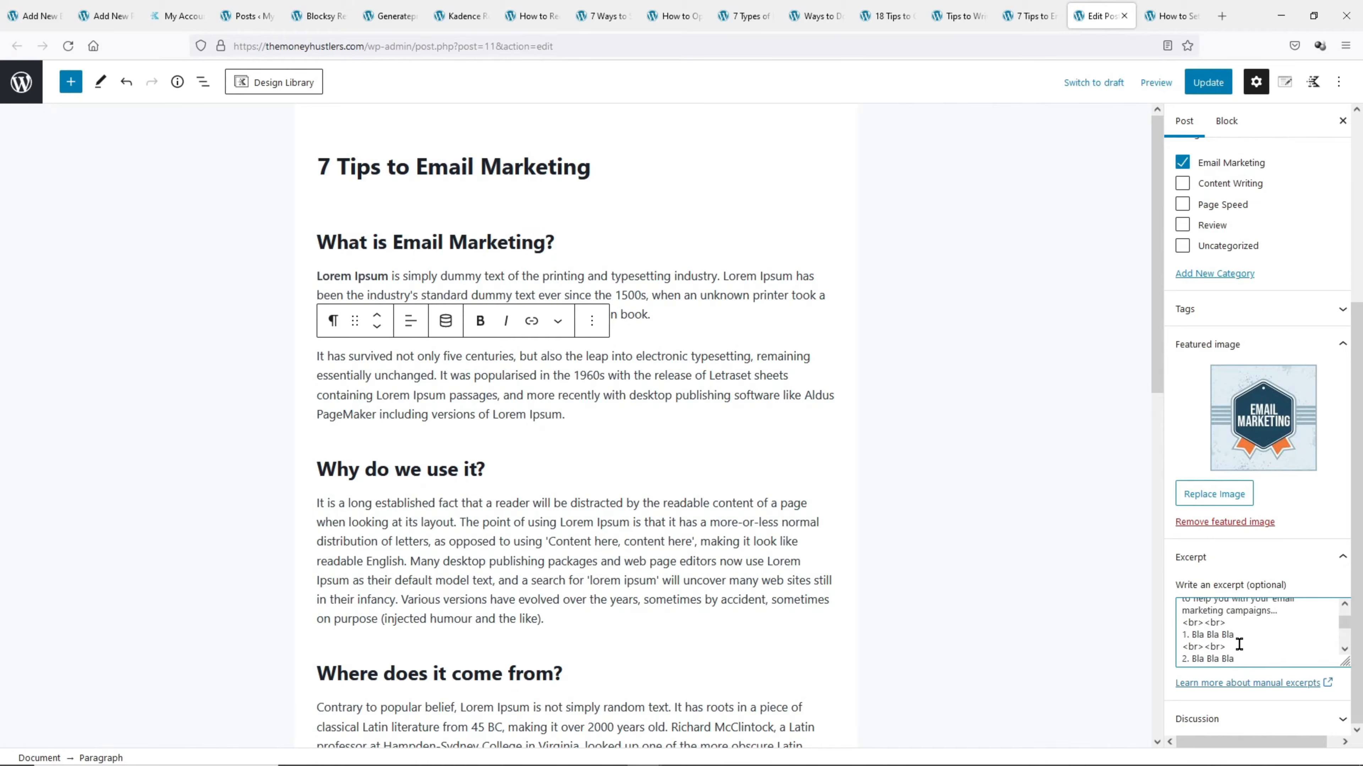
left_click(1208, 82)
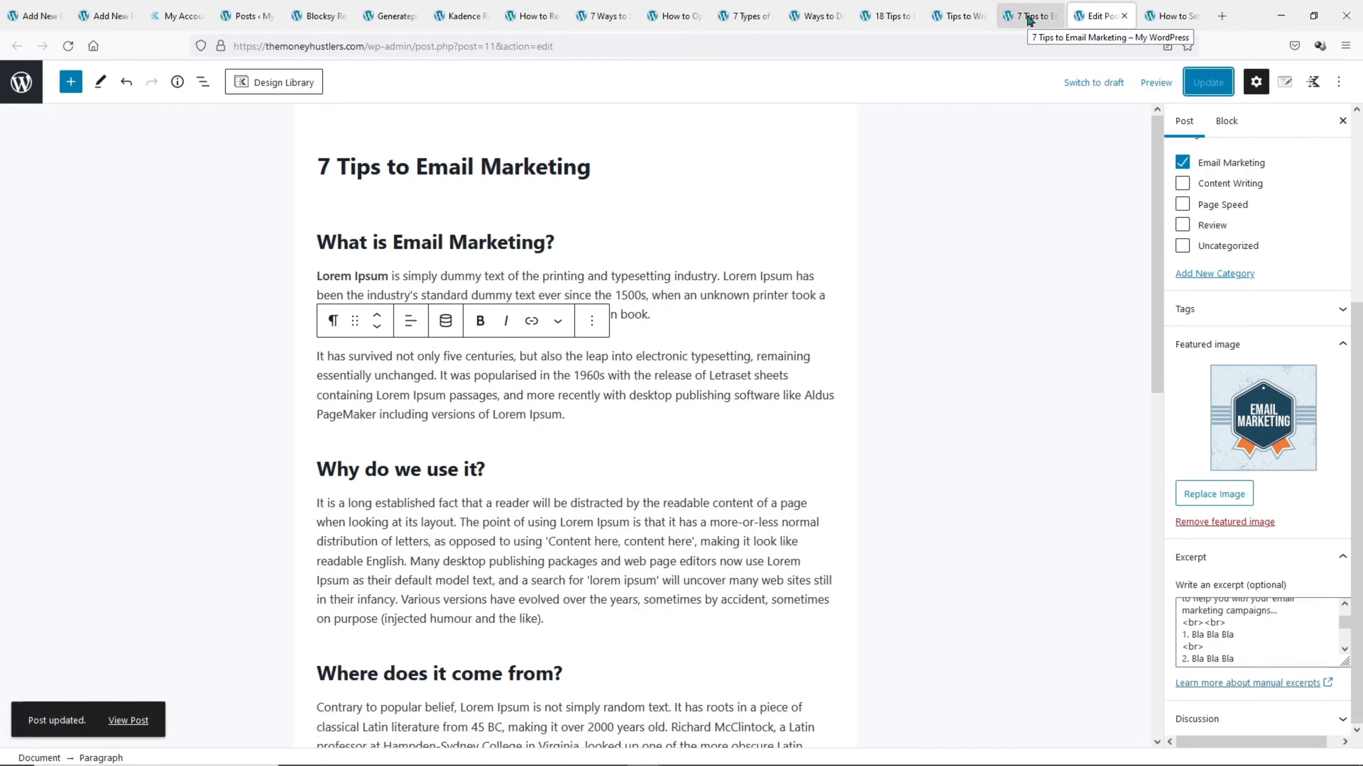
left_click(1030, 16)
left_click(67, 45)
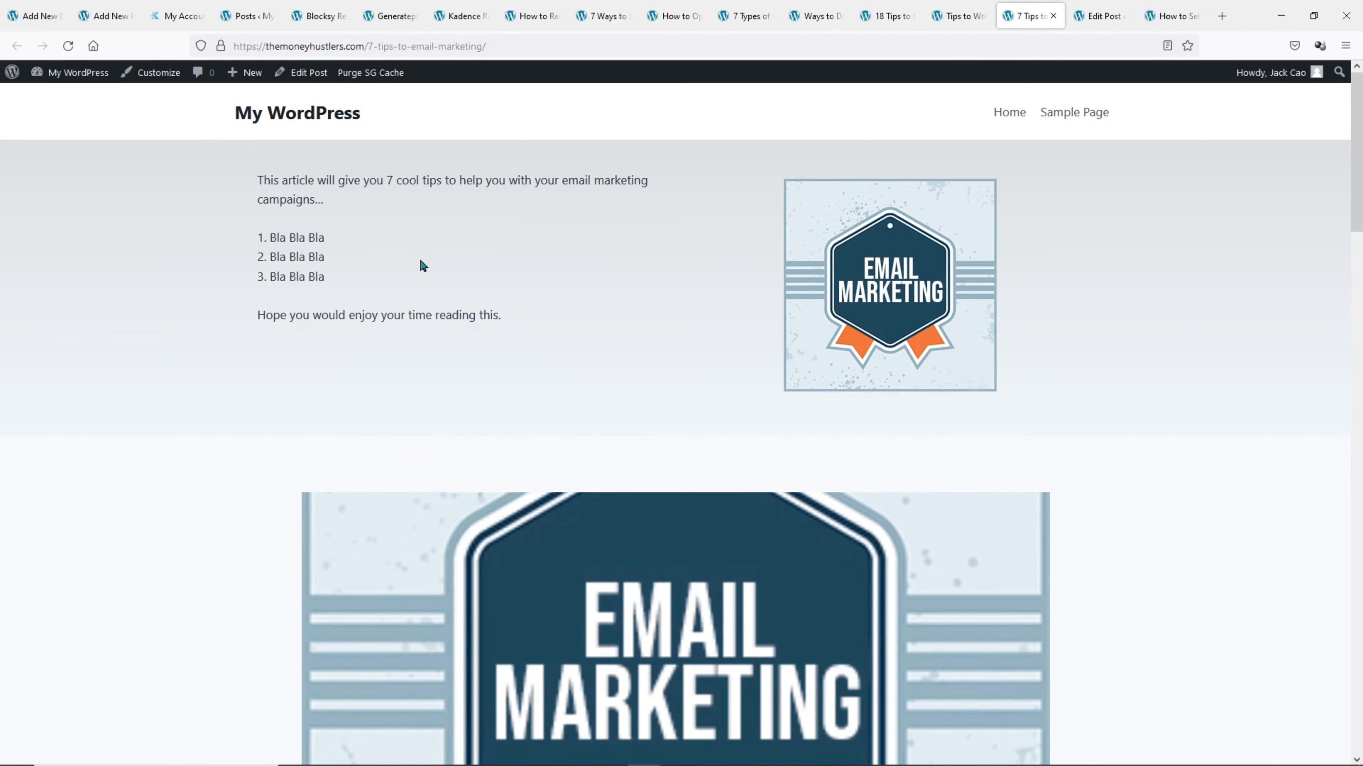
Reload the email sequences and email headlines posts and compare their heroes with the 7 Tips to Email Marketing post
left_click(1165, 21)
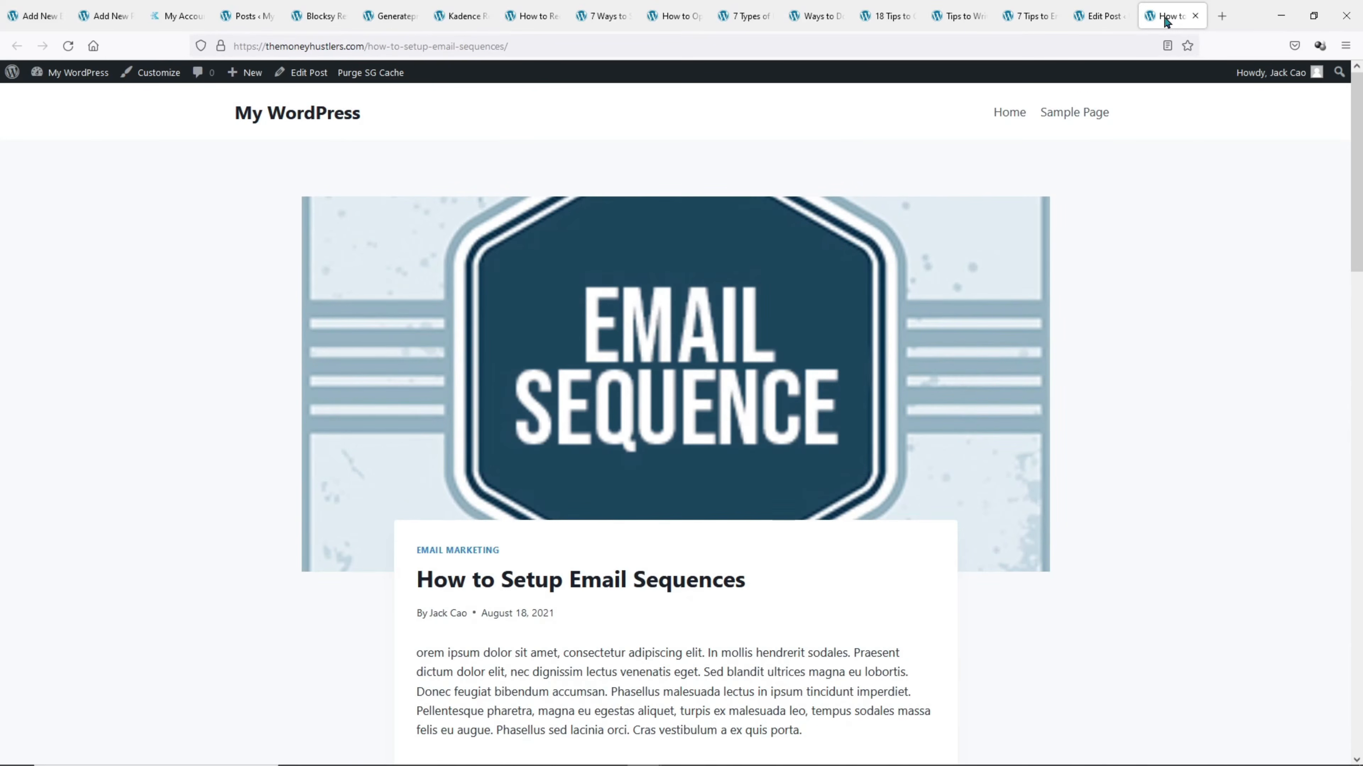
left_click(68, 45)
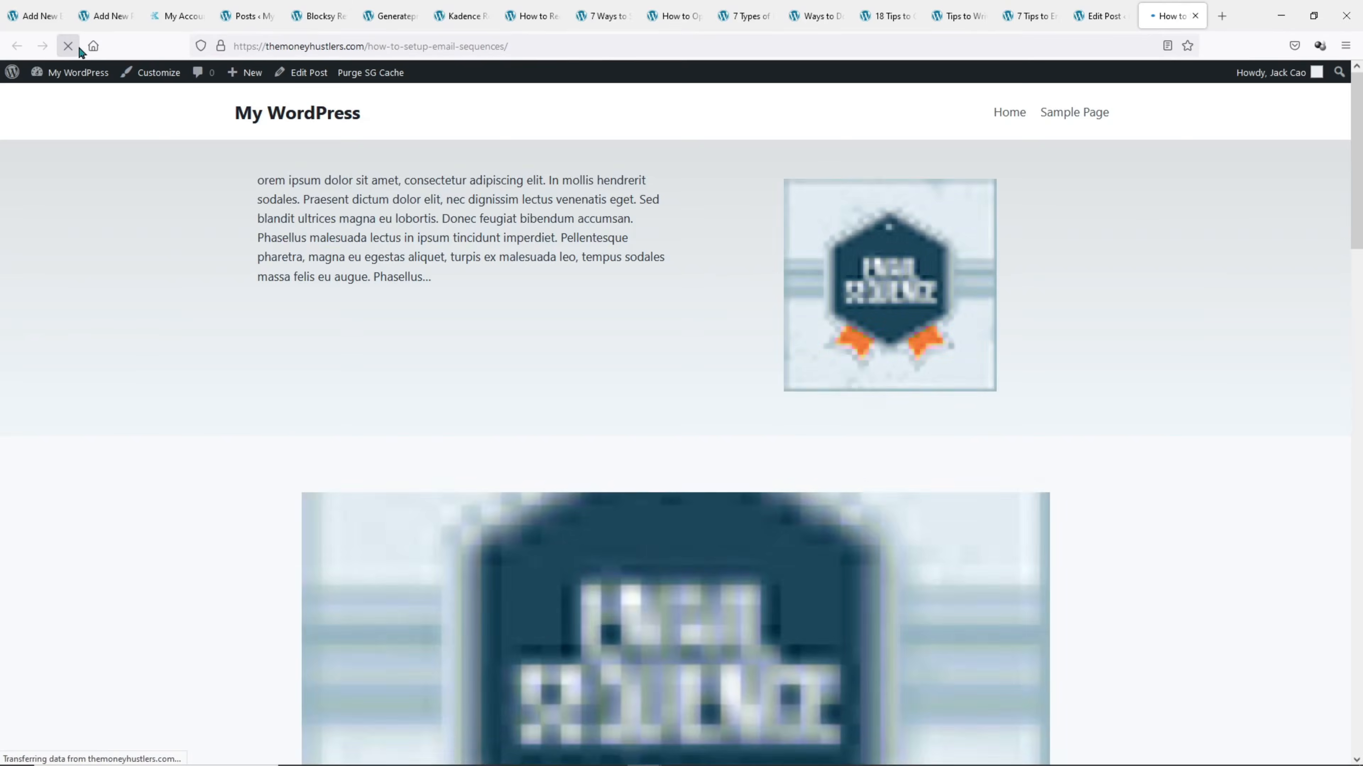
left_click(958, 16)
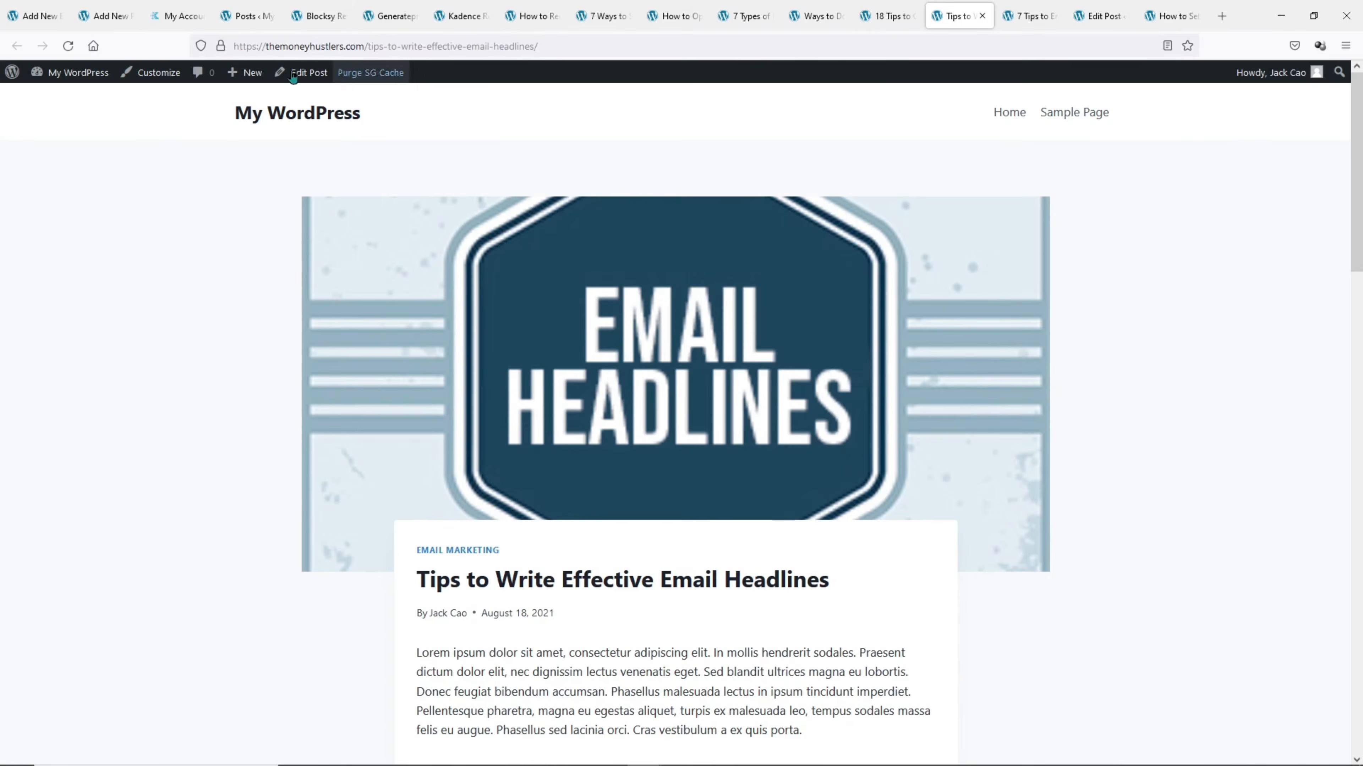
left_click(68, 46)
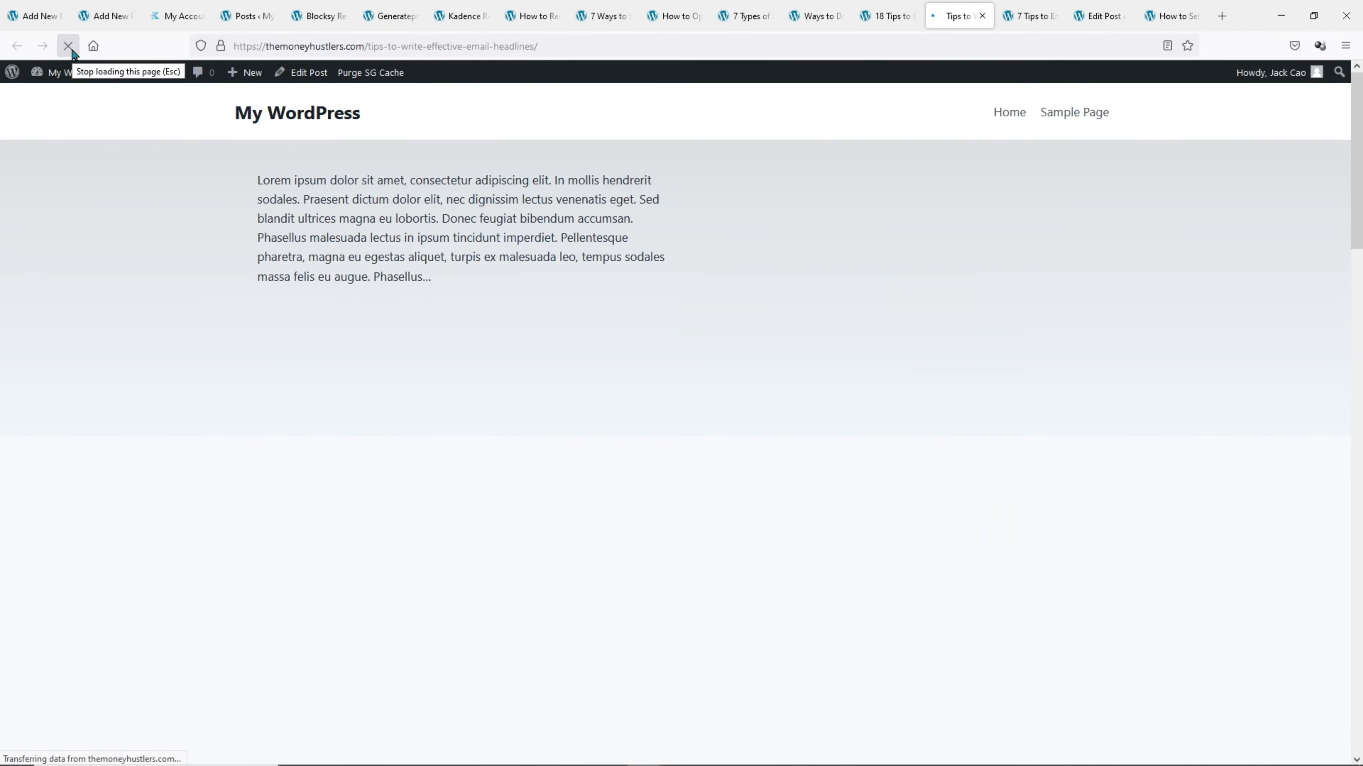
left_click(1035, 24)
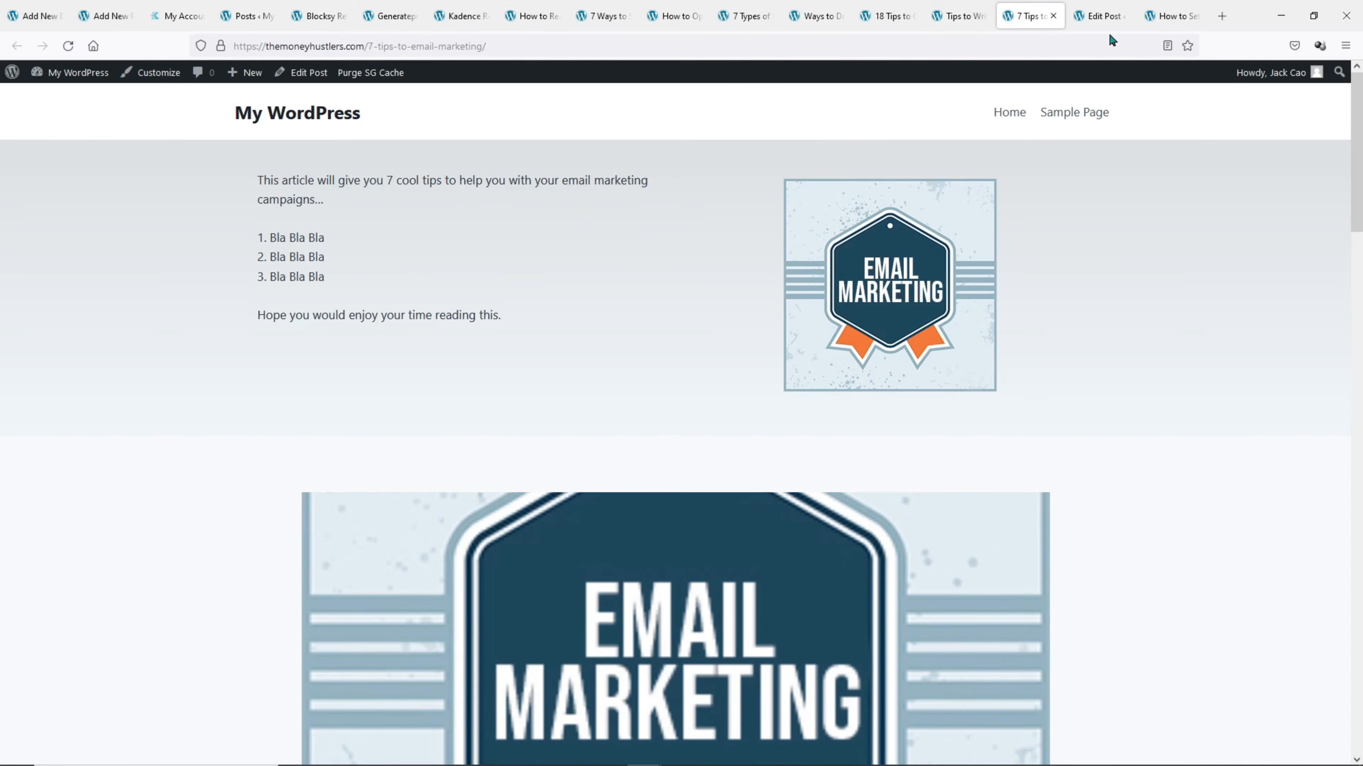
left_click(1159, 20)
left_click(1033, 20)
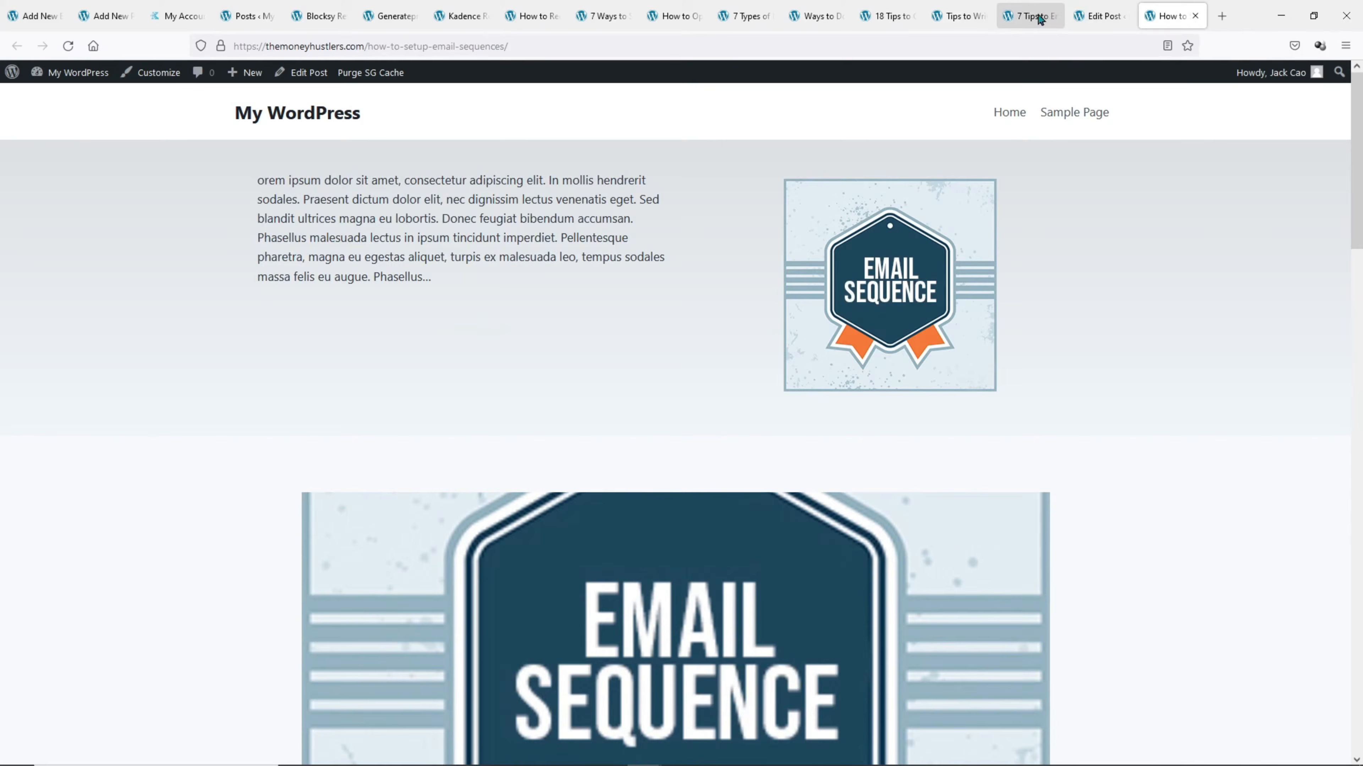
left_click(969, 19)
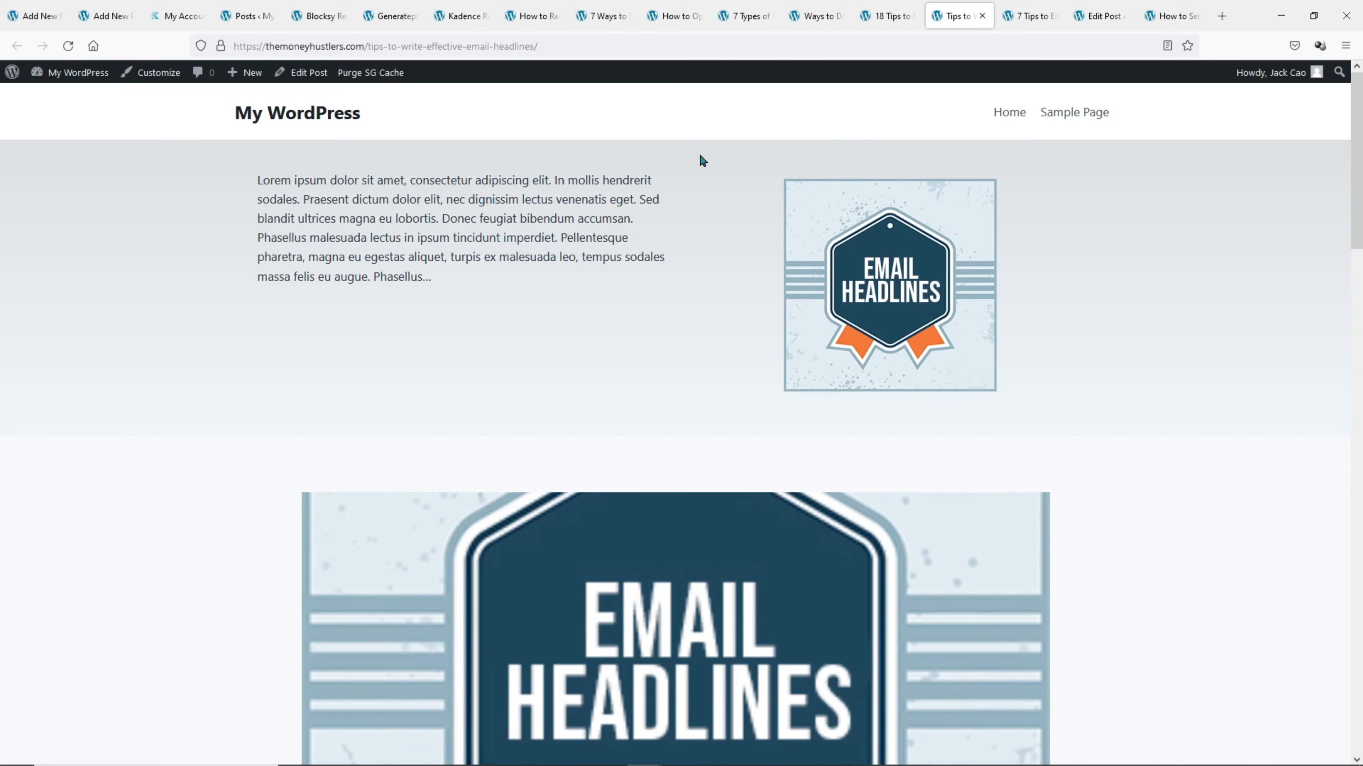
Return to the Email Marketing Hero Template and add a single-column Row Layout below the existing hero row
left_click(9, 19)
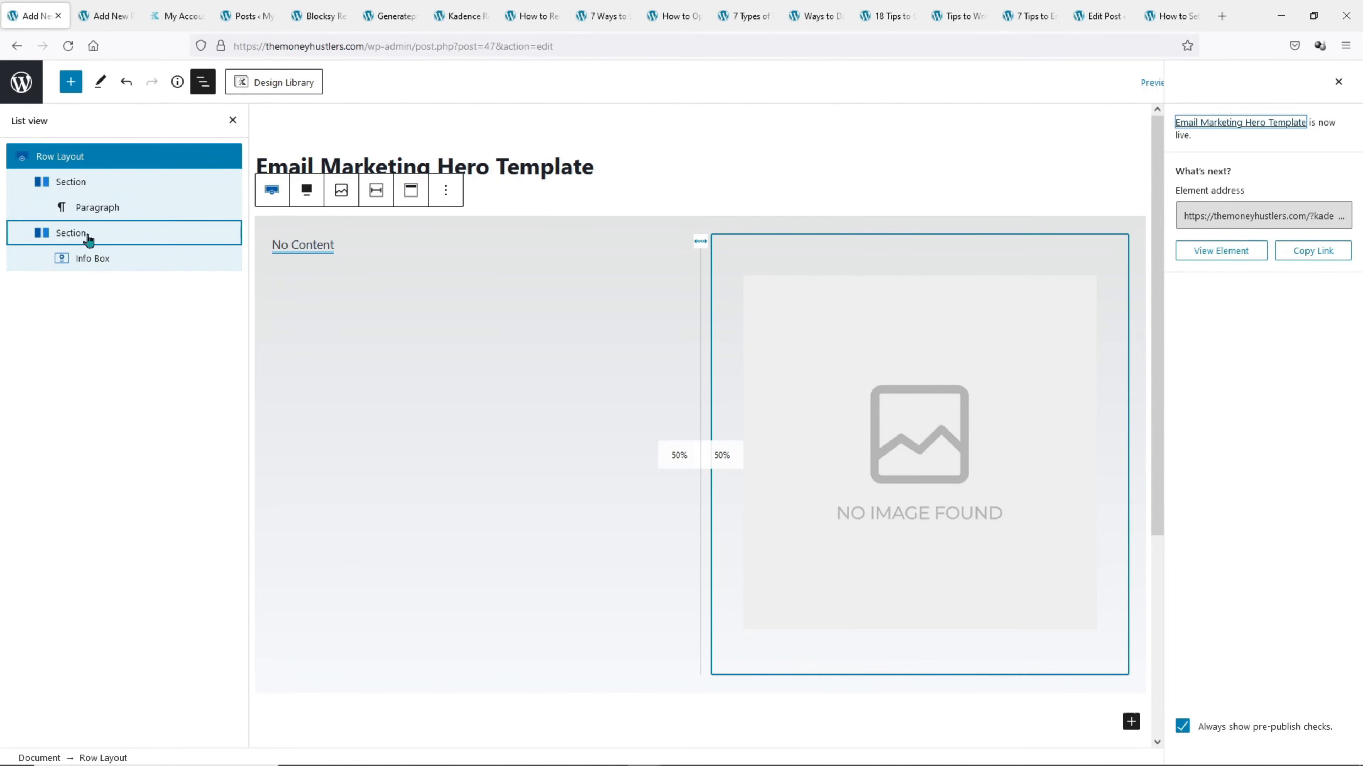
left_click(1131, 721)
left_click(958, 632)
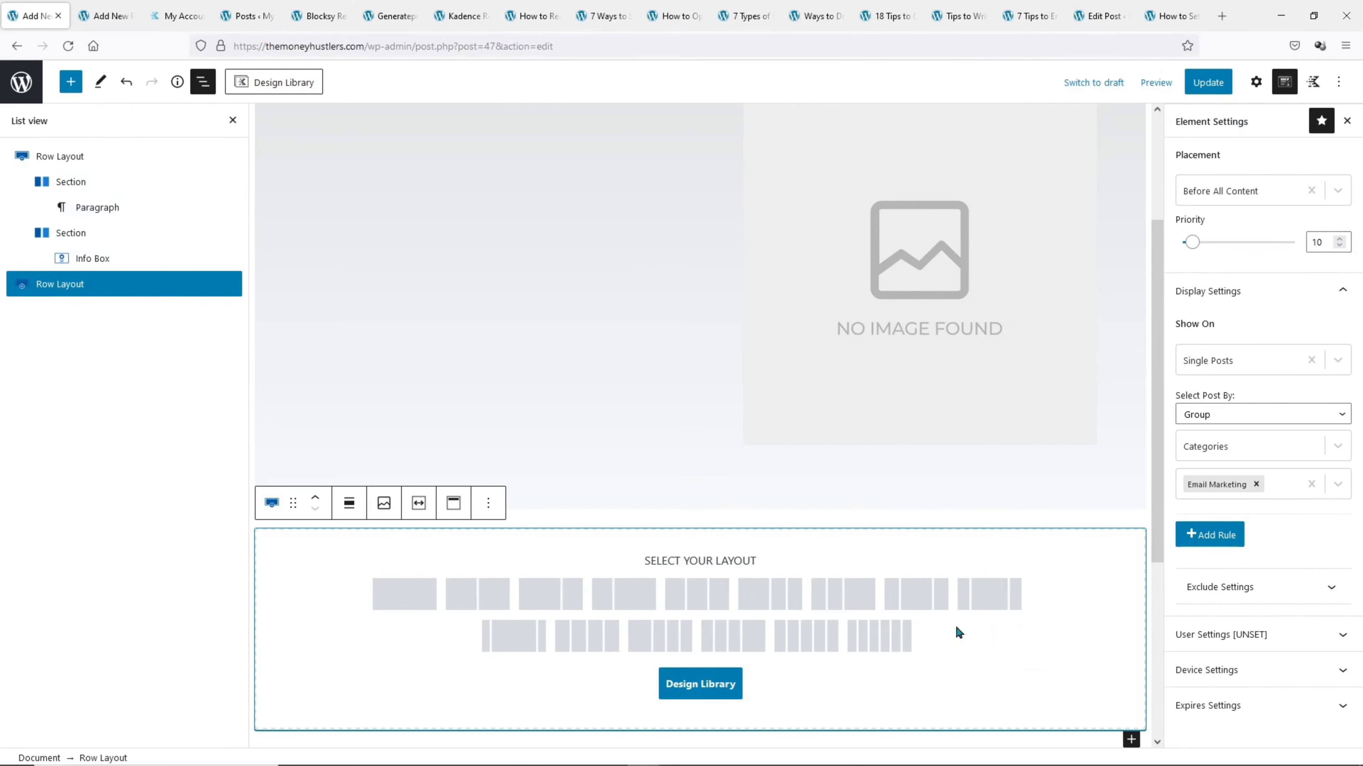
left_click(412, 596)
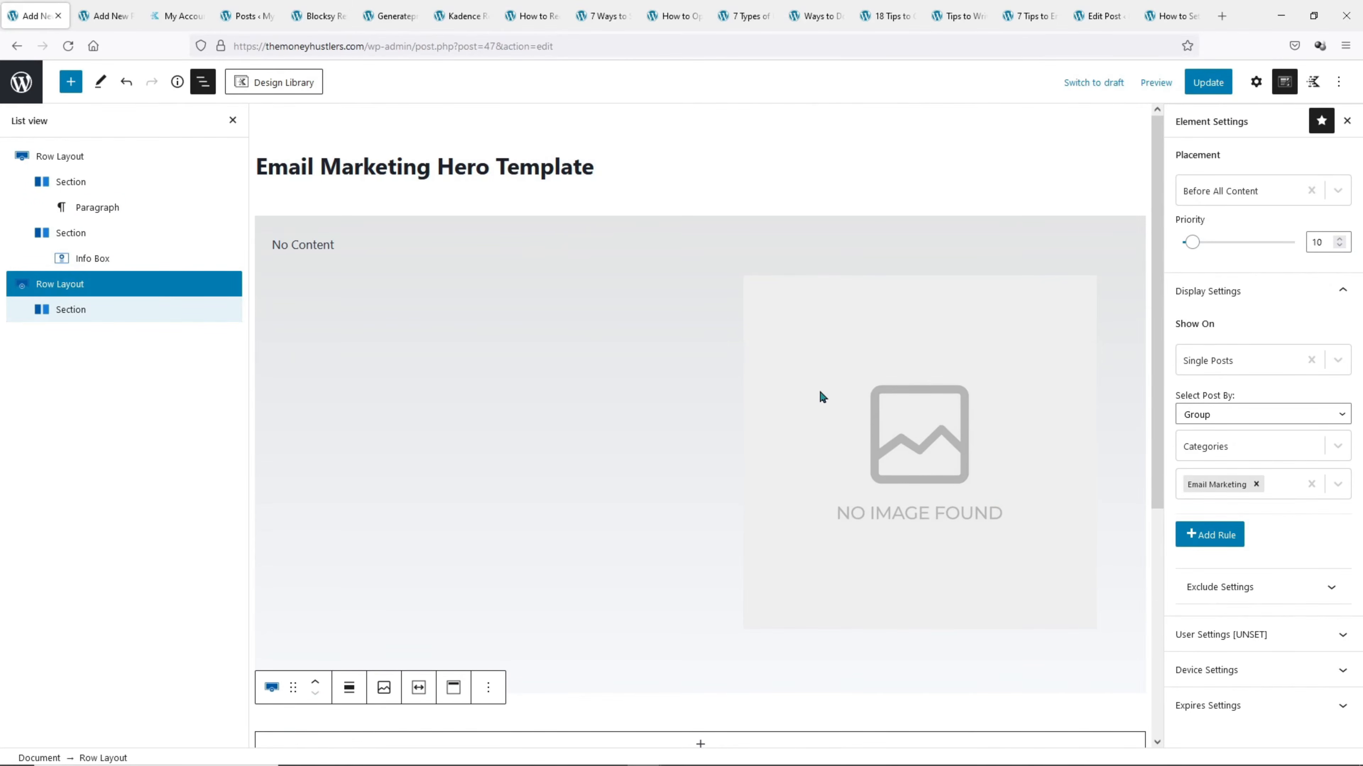
scroll(818, 392, "down", 4)
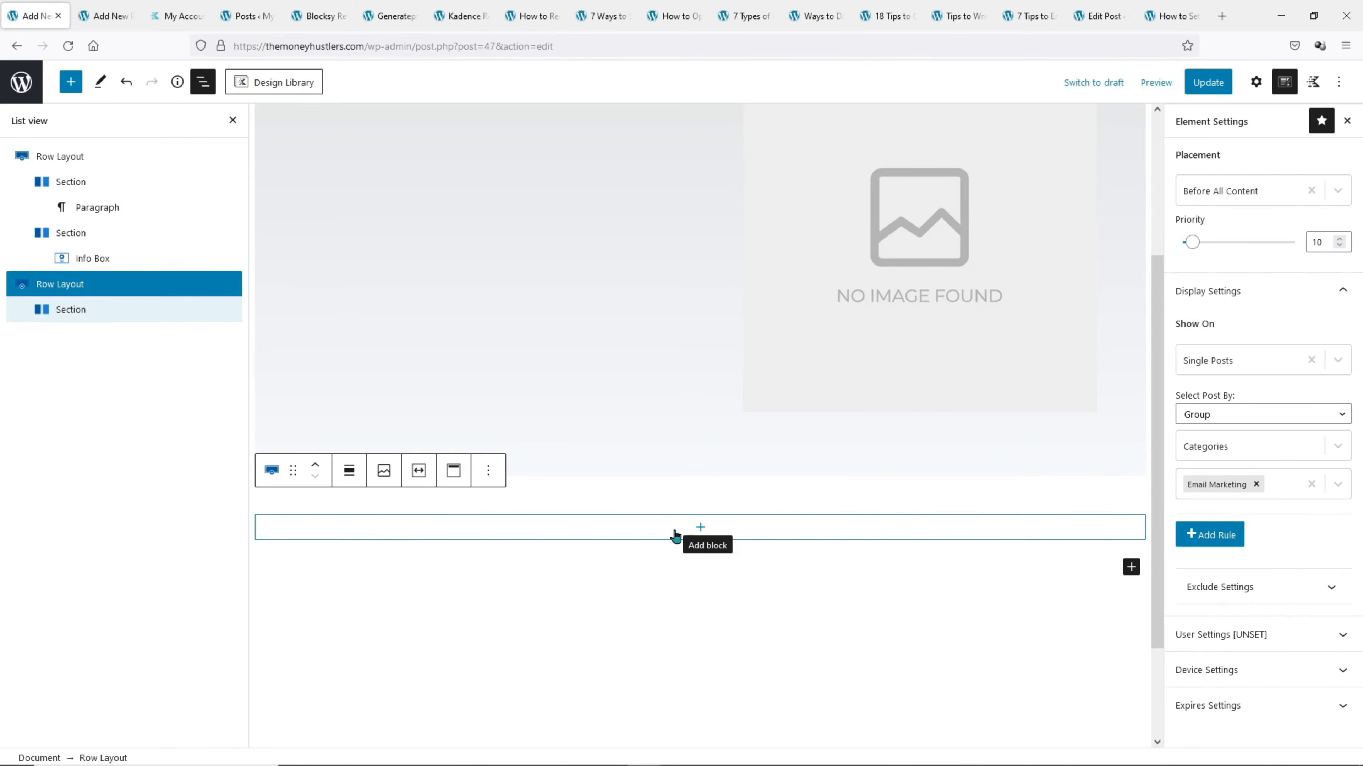
scroll(681, 524, "up", 4)
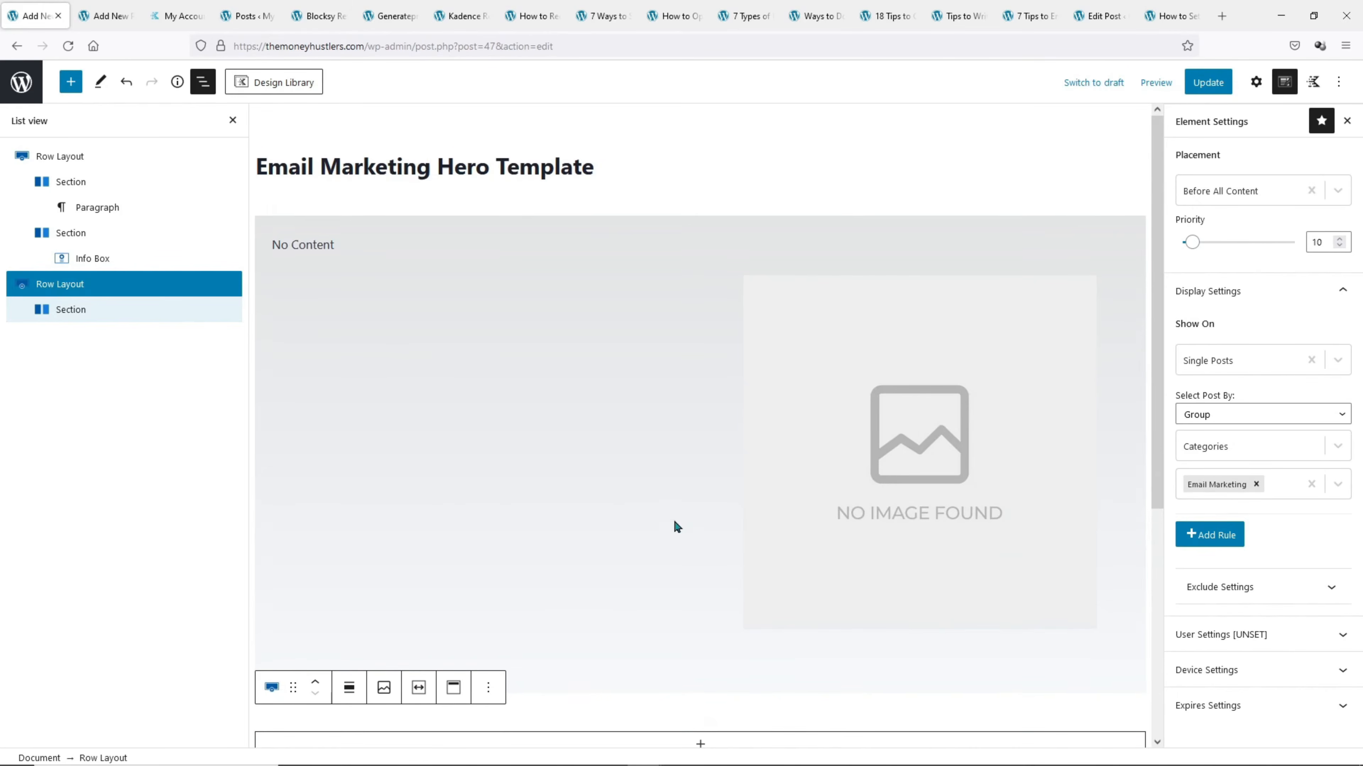
Copy the original two-column hero Row Layout and paste it into the new single-column row's section
left_click(101, 160)
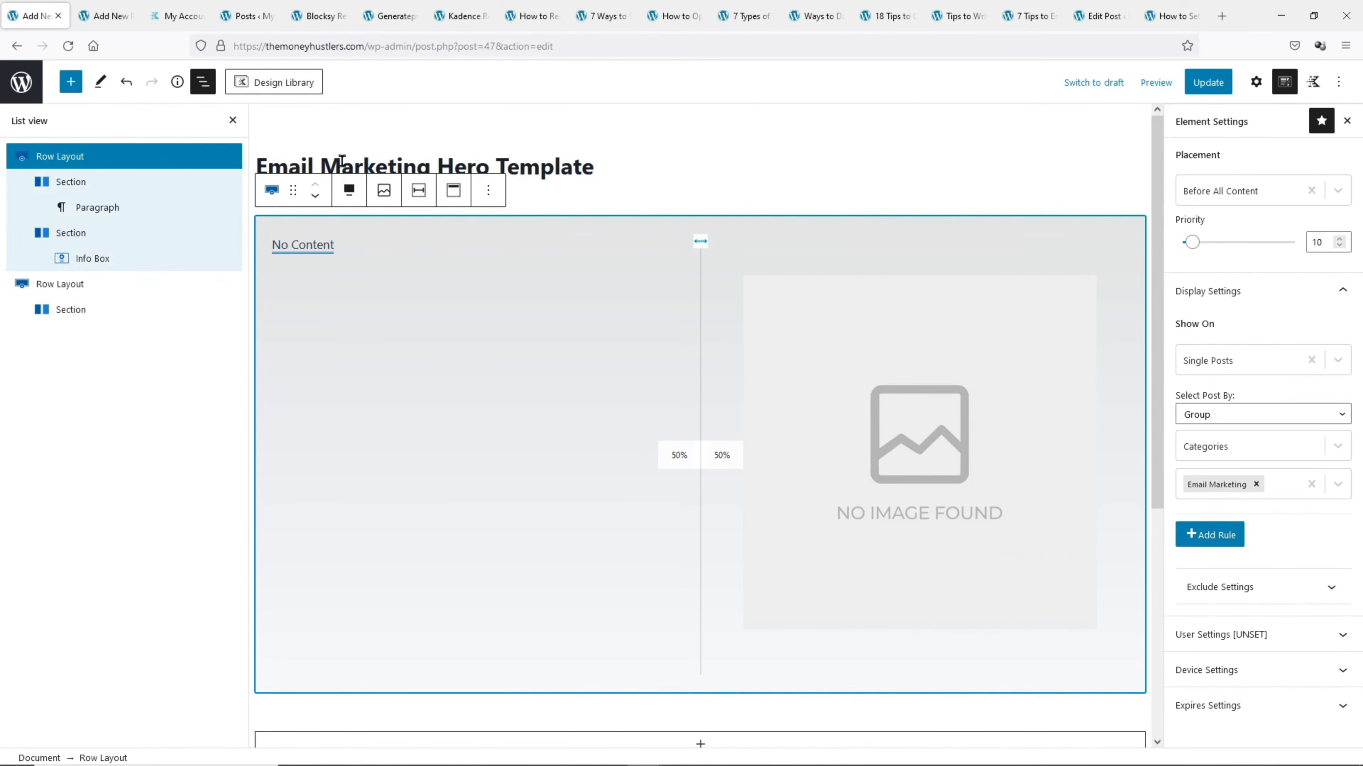
left_click(491, 194)
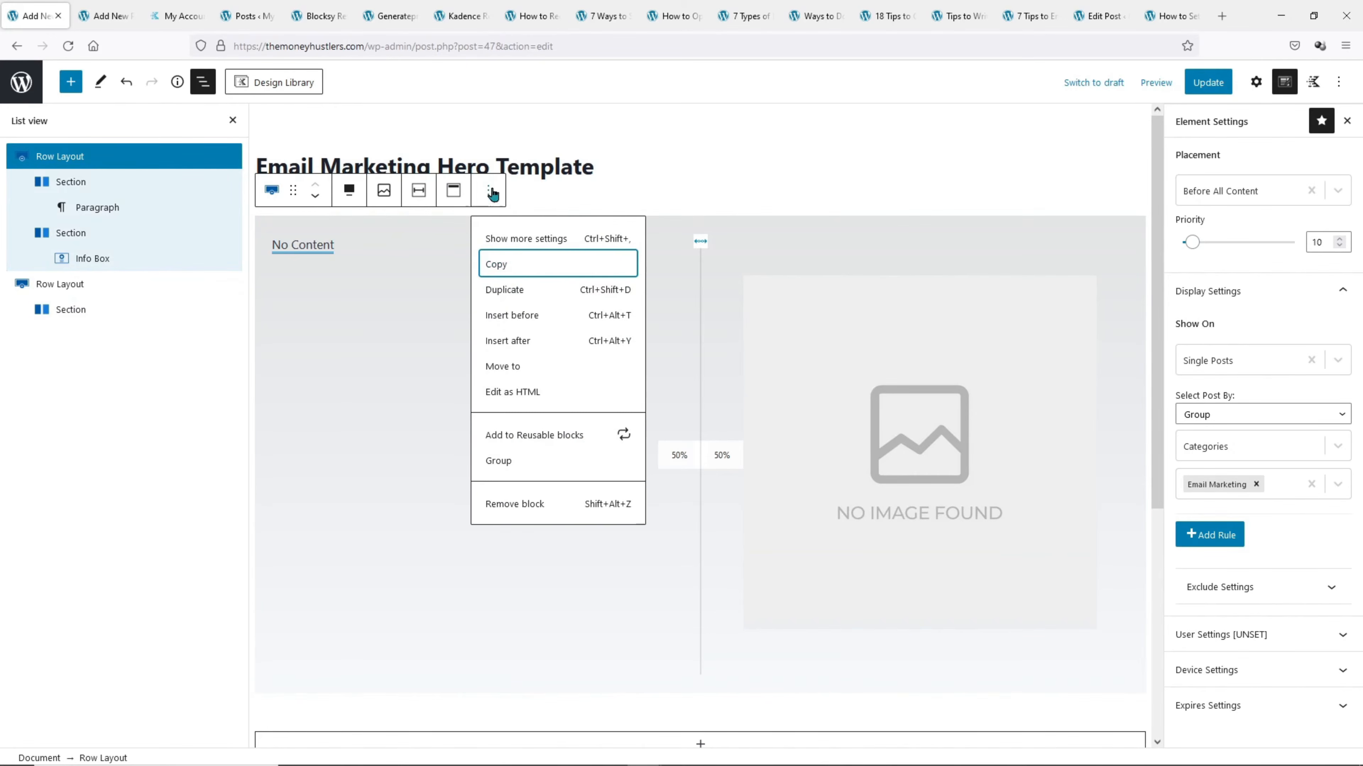
left_click(507, 267)
scroll(725, 322, "down", 3)
scroll(725, 429, "down", 3)
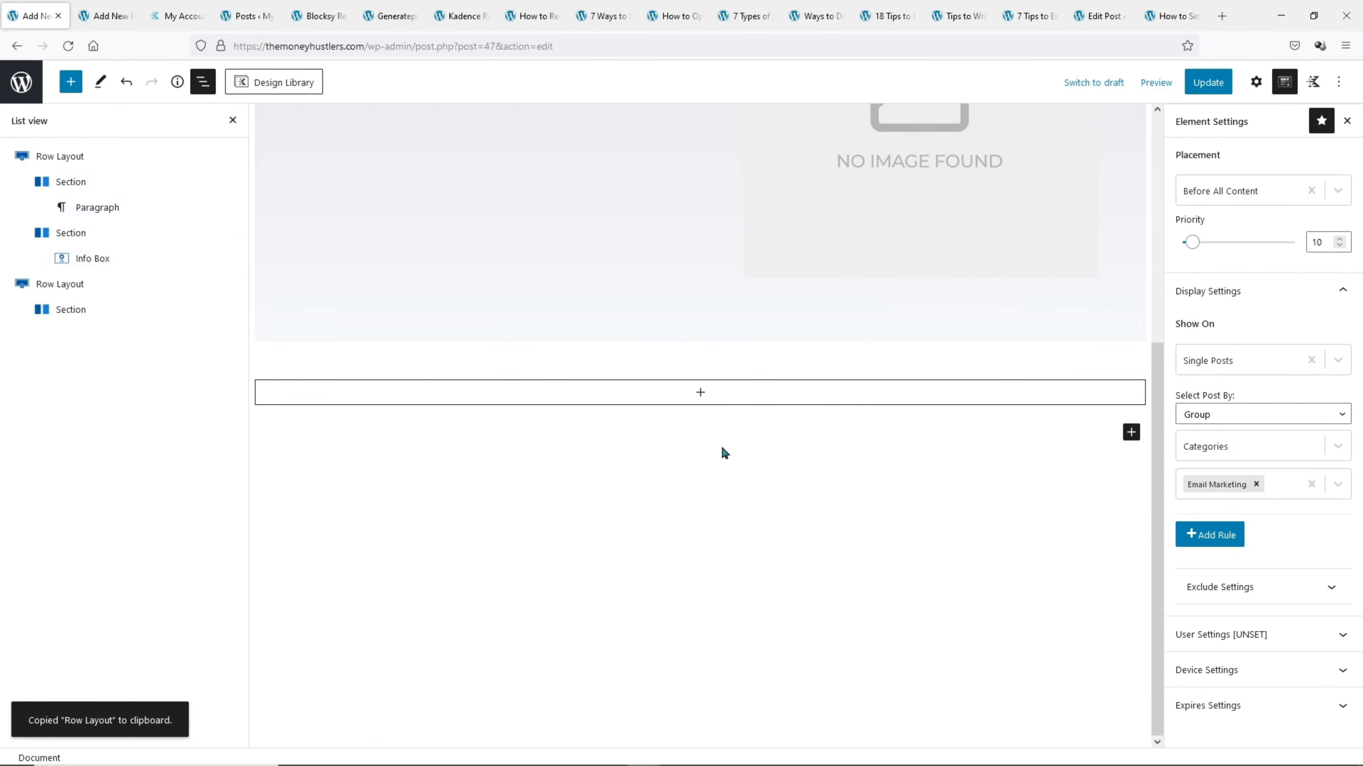
left_click(700, 394)
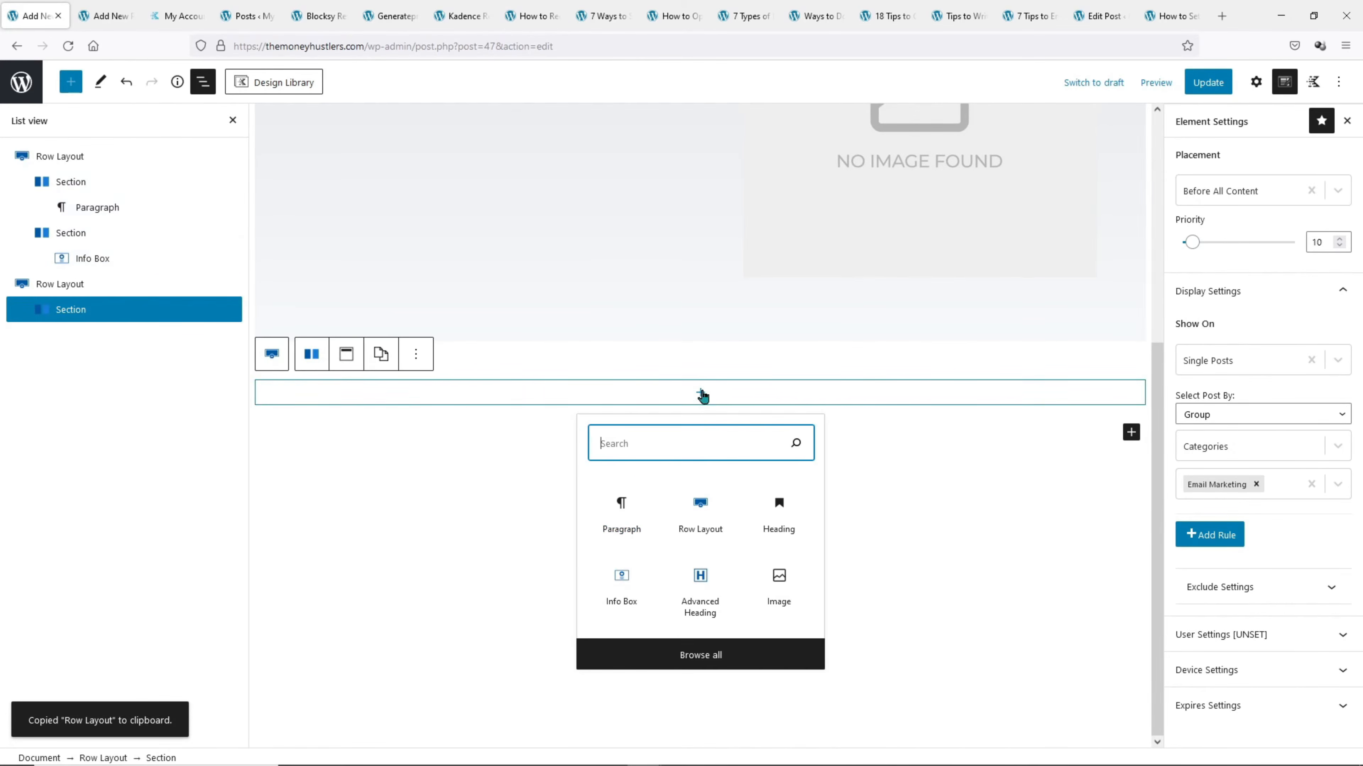
left_click(645, 506)
right_click(311, 388)
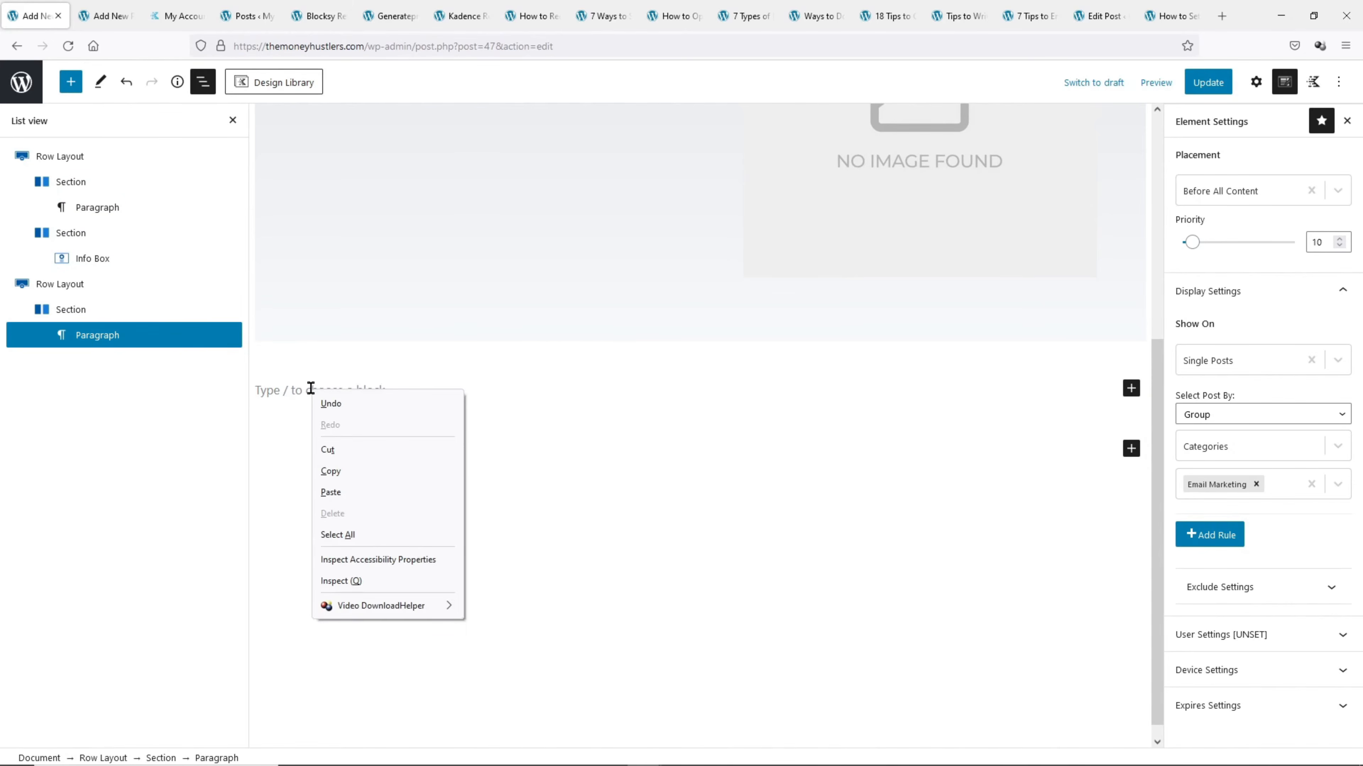
left_click(353, 492)
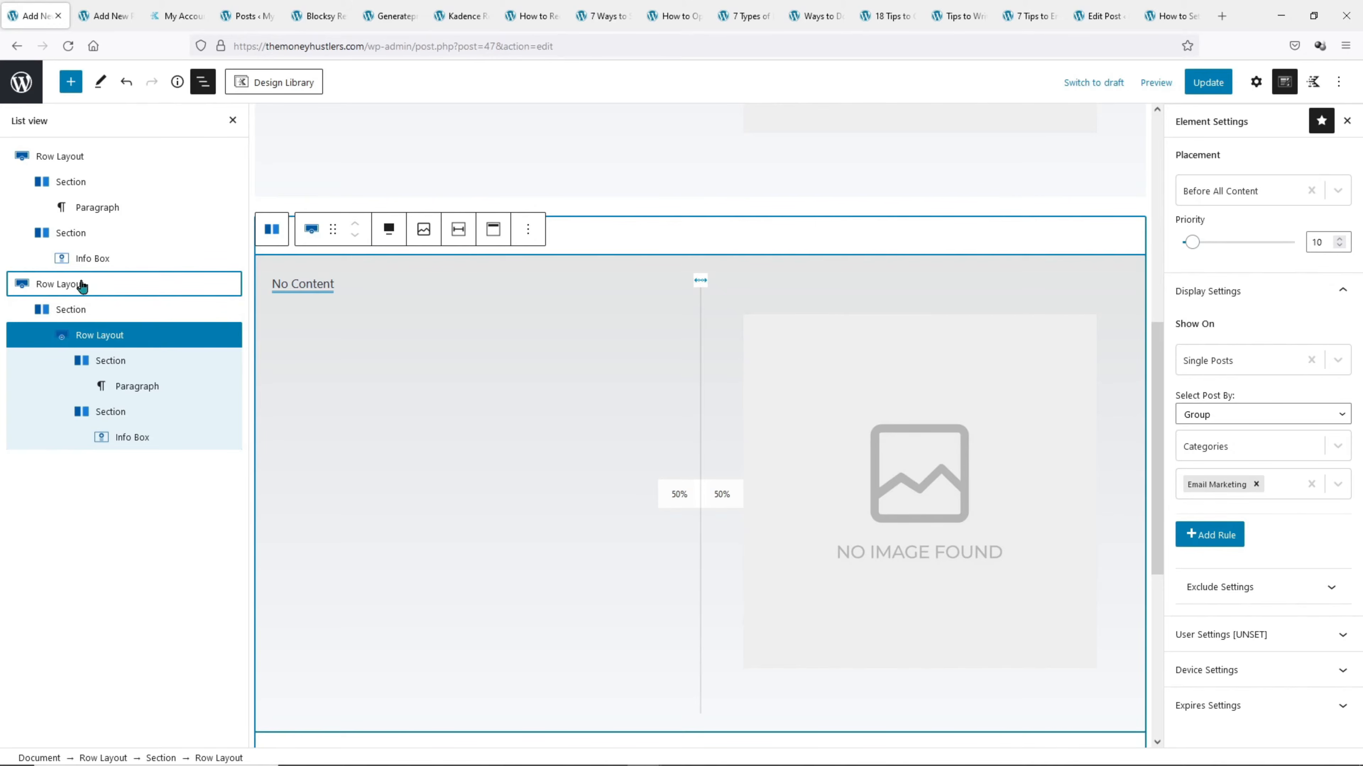
Add an Advanced Heading block below the nested two-column row inside the single-column row's section
scroll(783, 479, "down", 5)
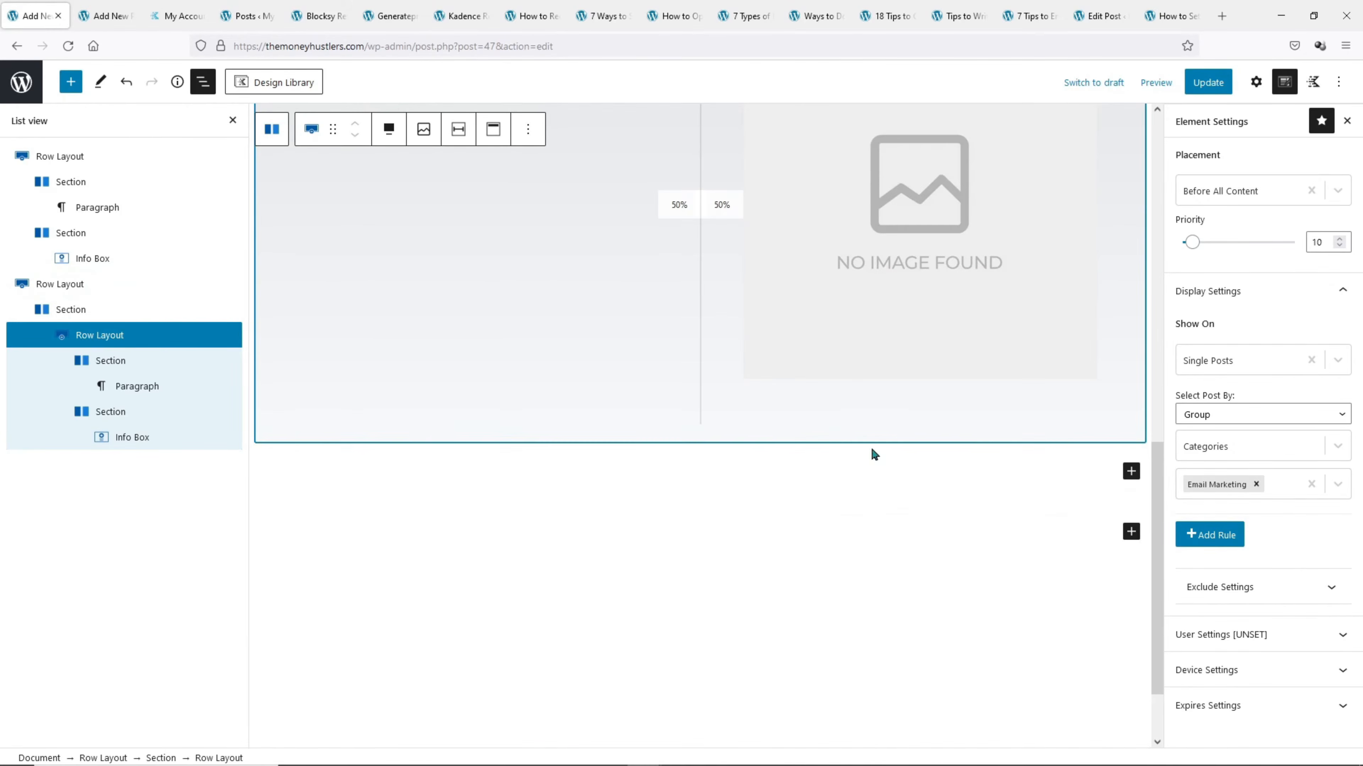
left_click(1130, 475)
left_click(1024, 663)
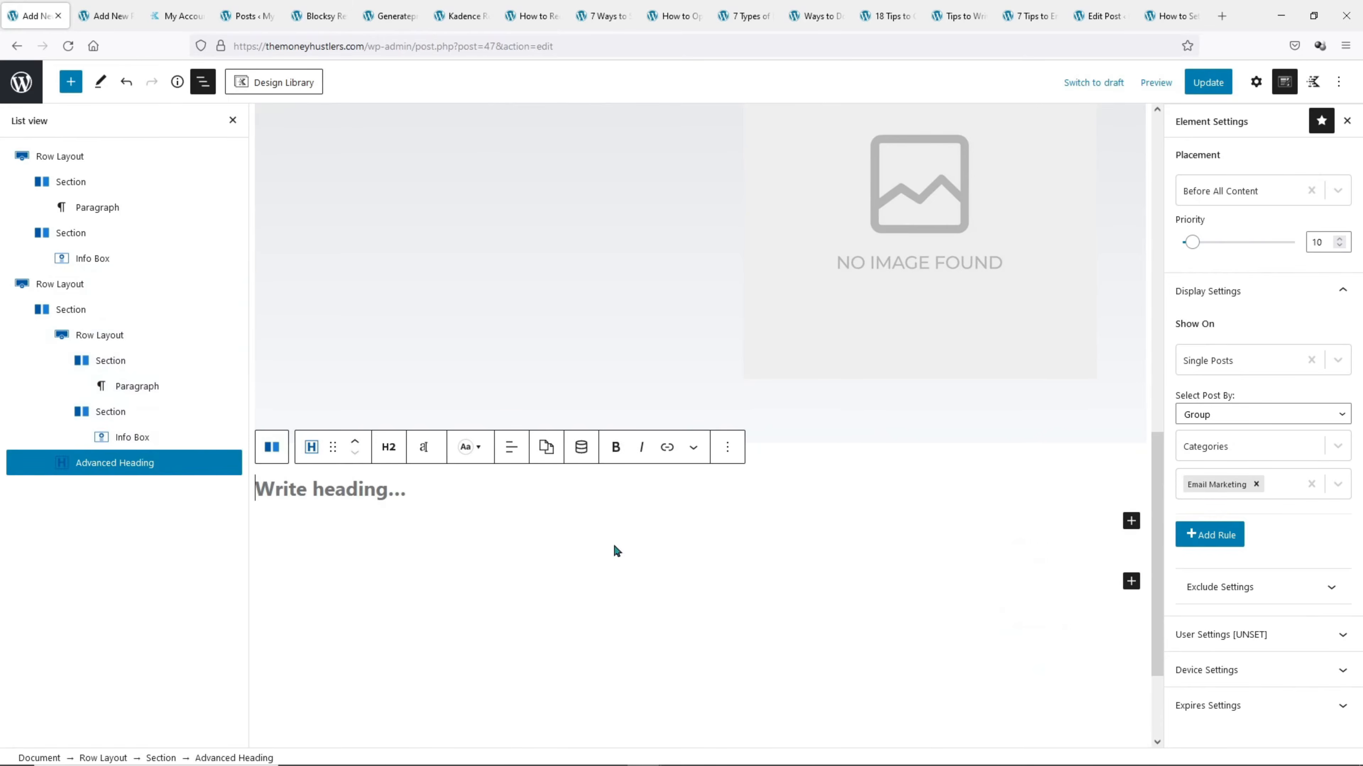
left_click(583, 455)
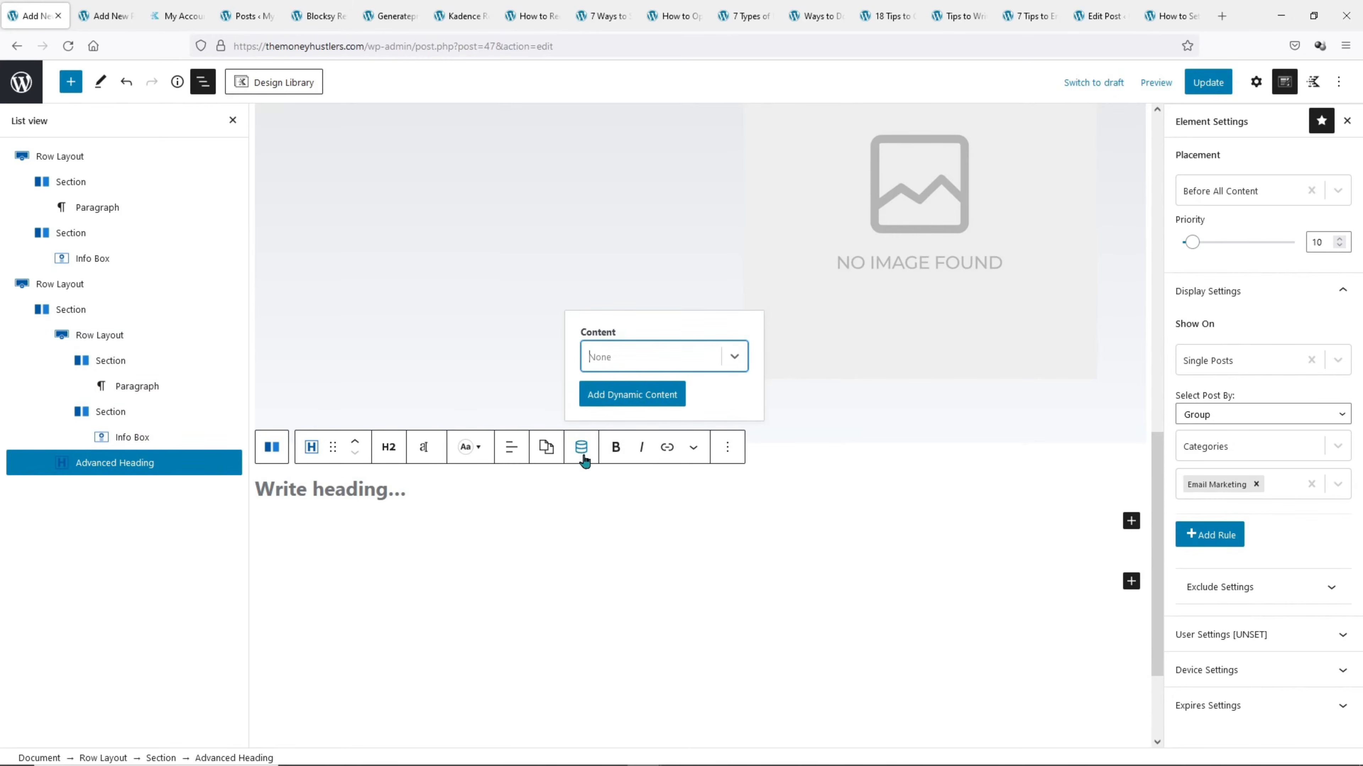
left_click(663, 357)
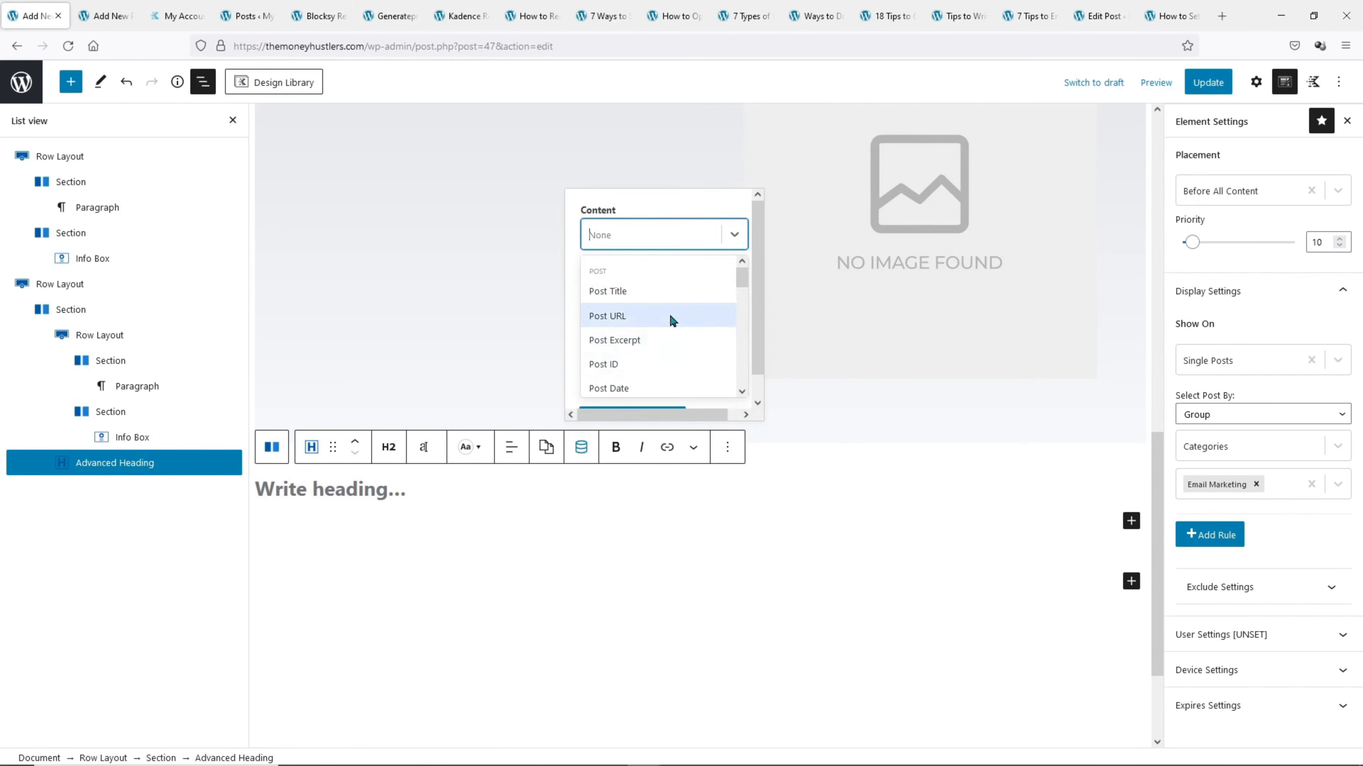
left_click(660, 293)
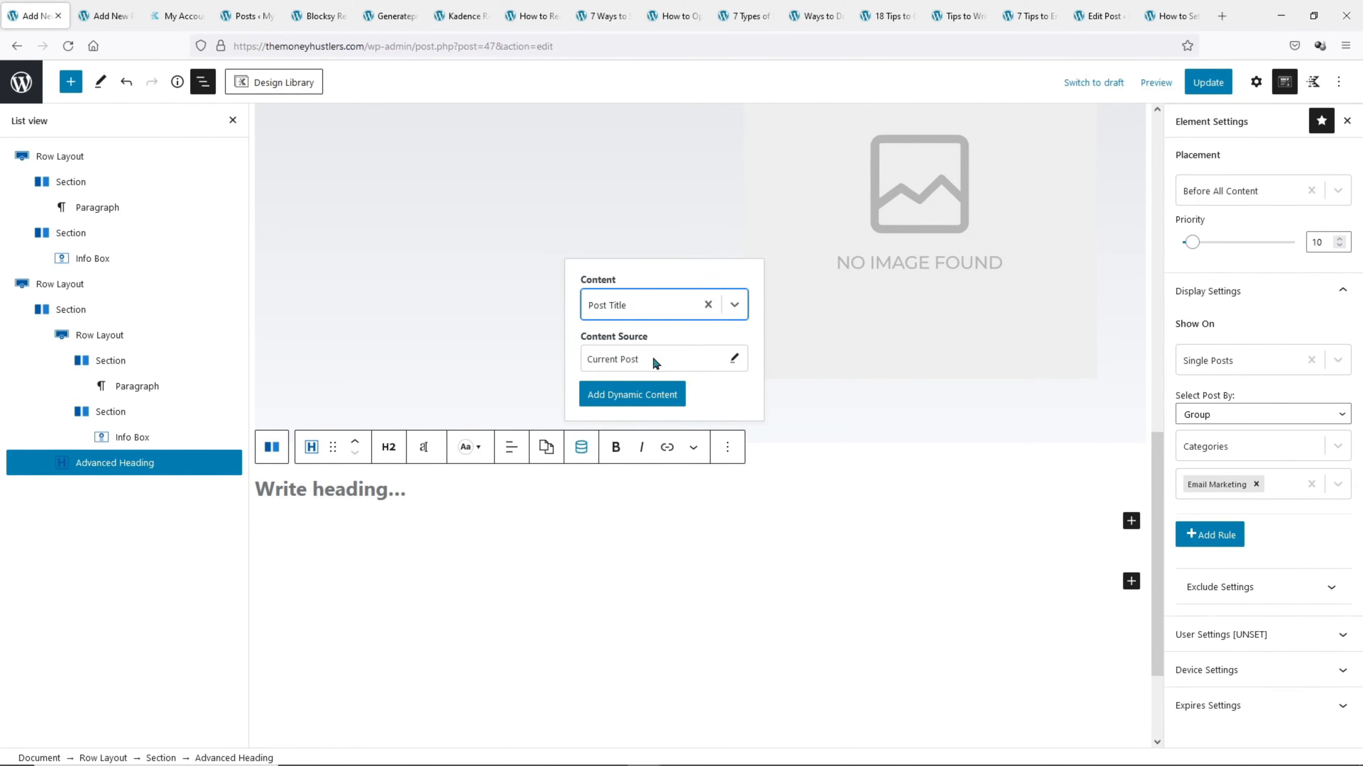
Format the new heading as a centered Heading 1 and move it above the nested two-column row
left_click(388, 447)
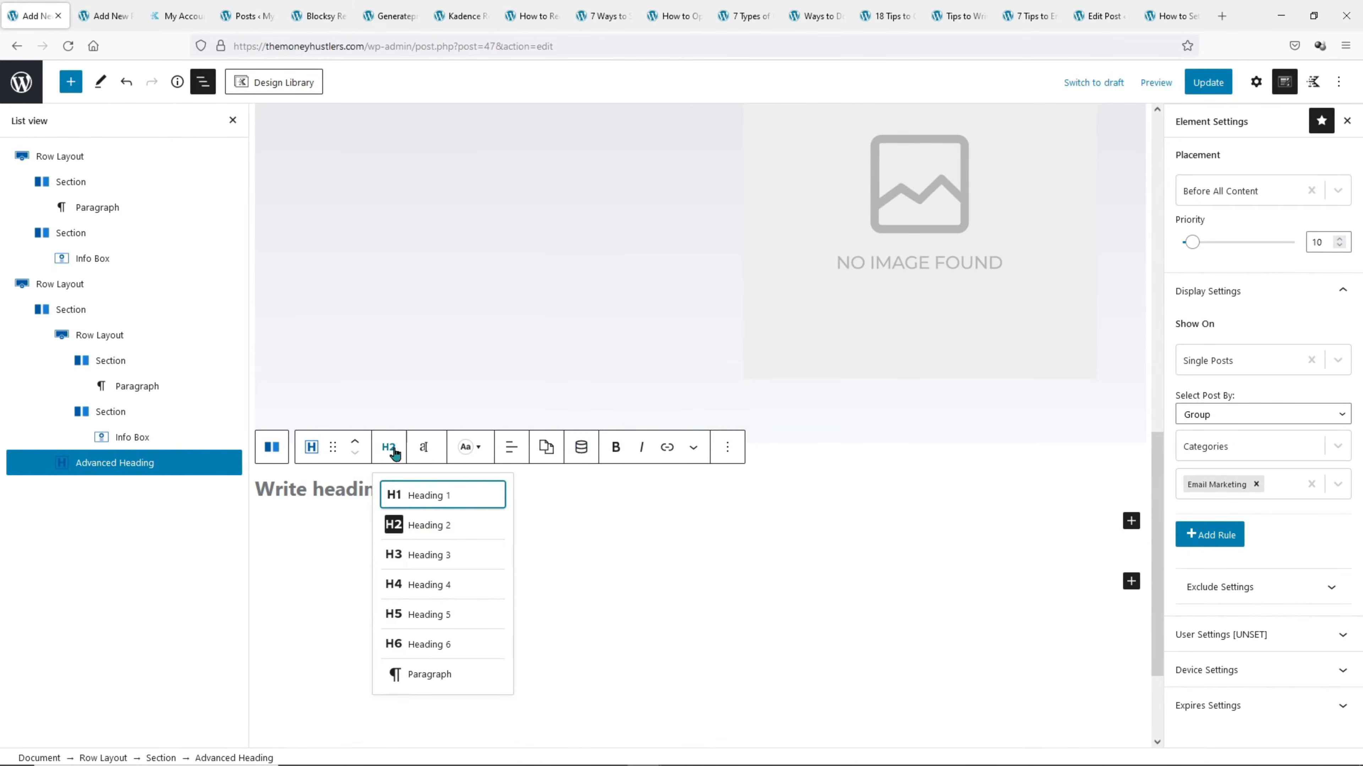
left_click(418, 496)
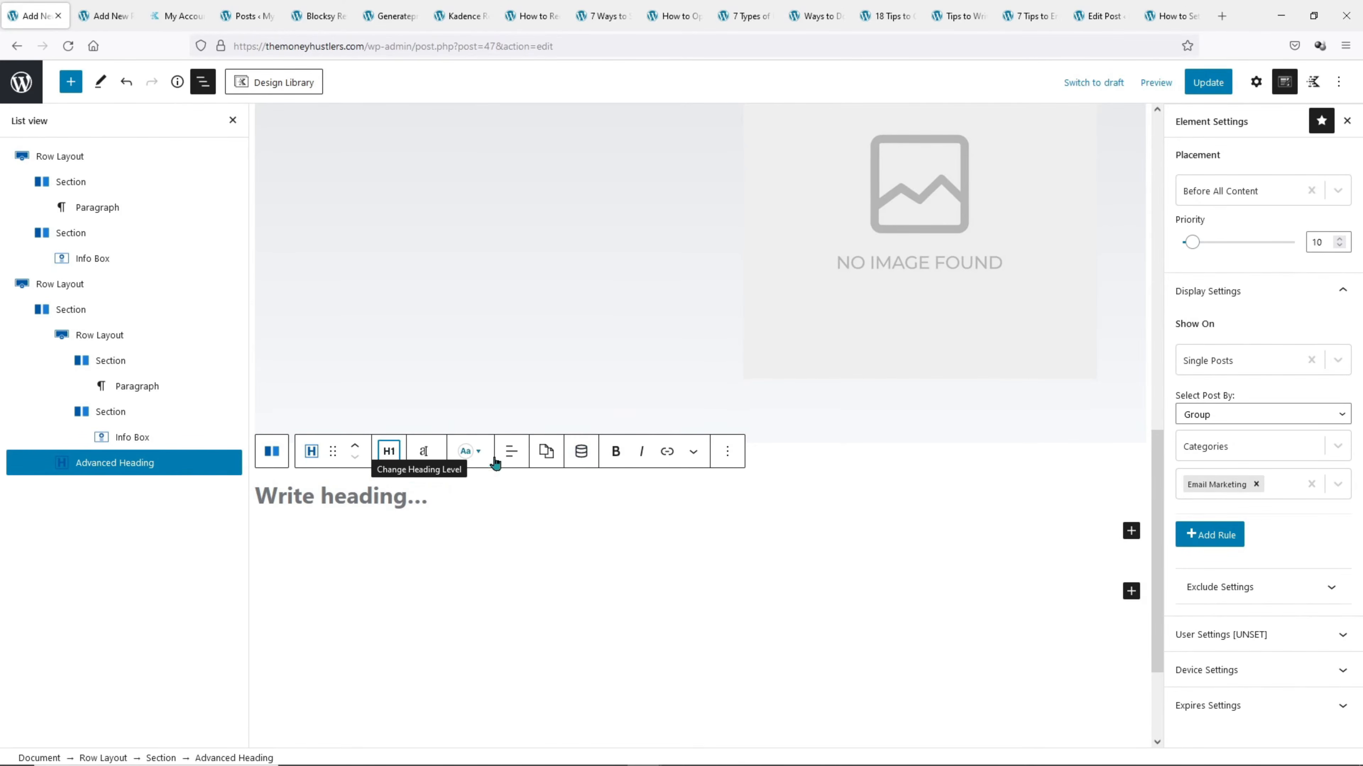
left_click(512, 451)
left_click(600, 530)
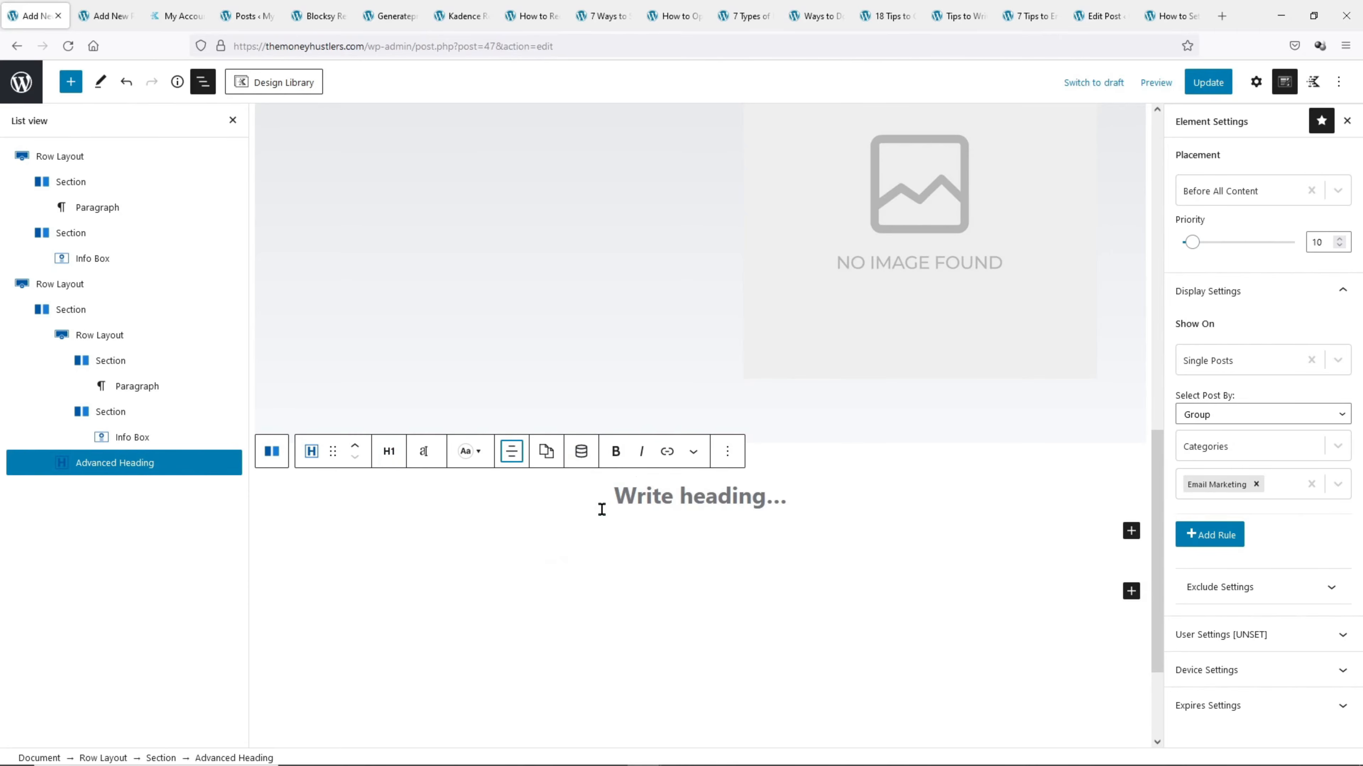
scroll(620, 317, "up", 3)
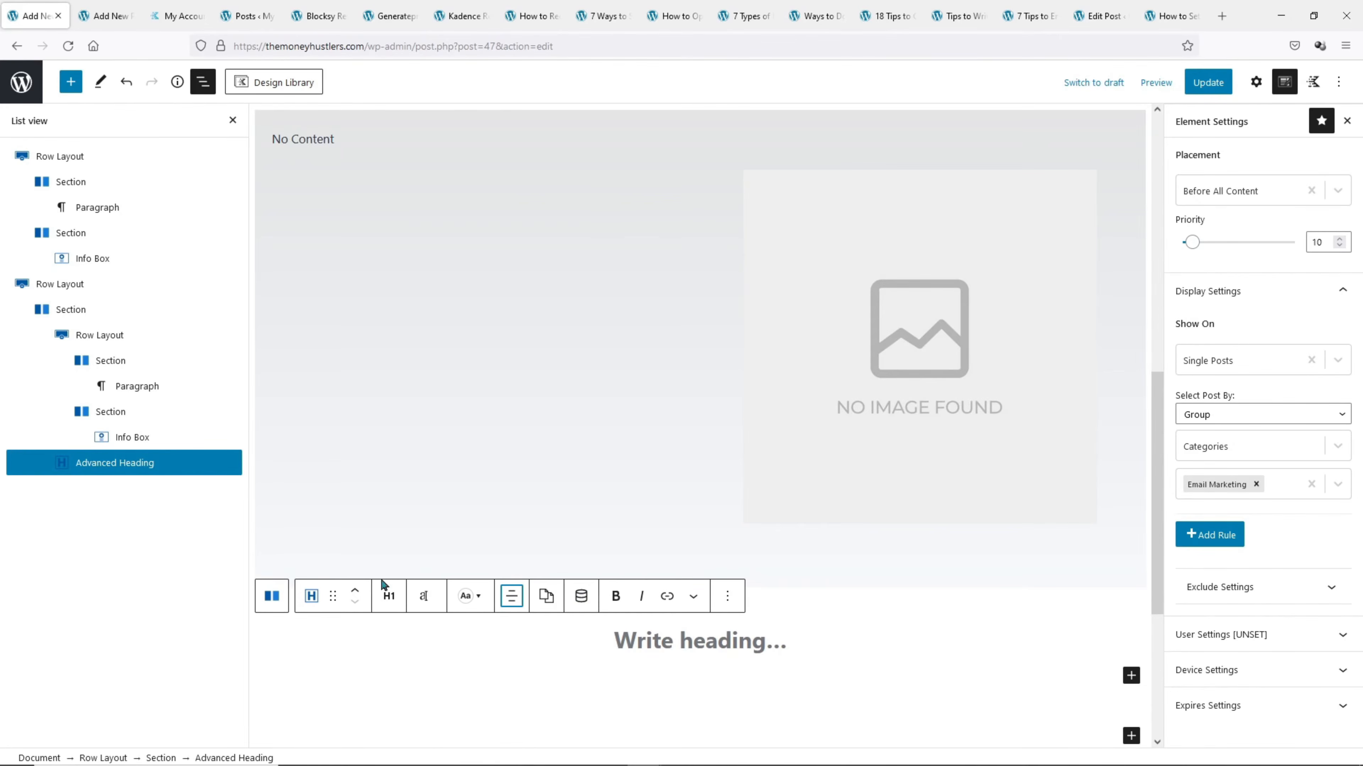
left_click(354, 590)
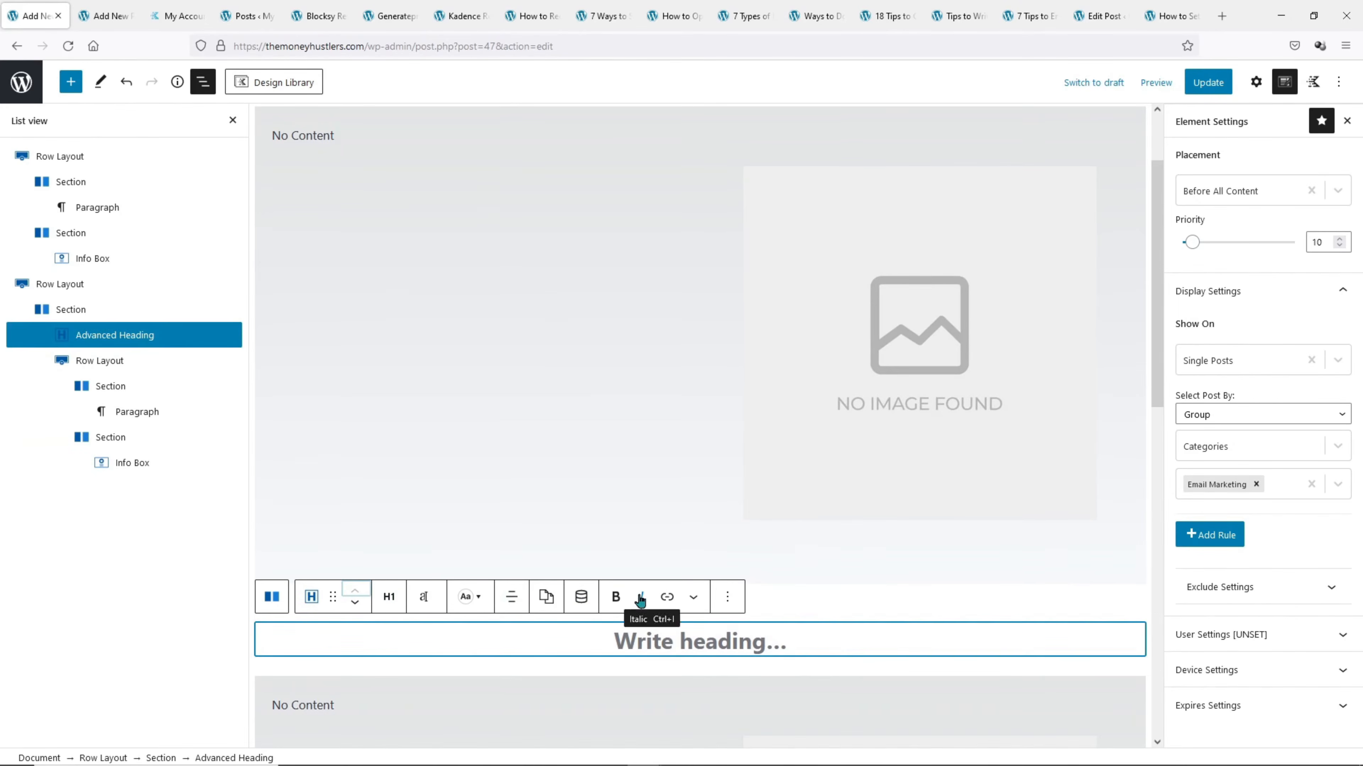
Copy the hex code E1ECF2 from the first gradient color in the nested row's background overlay settings
scroll(633, 582, "down", 4)
scroll(632, 561, "up", 1)
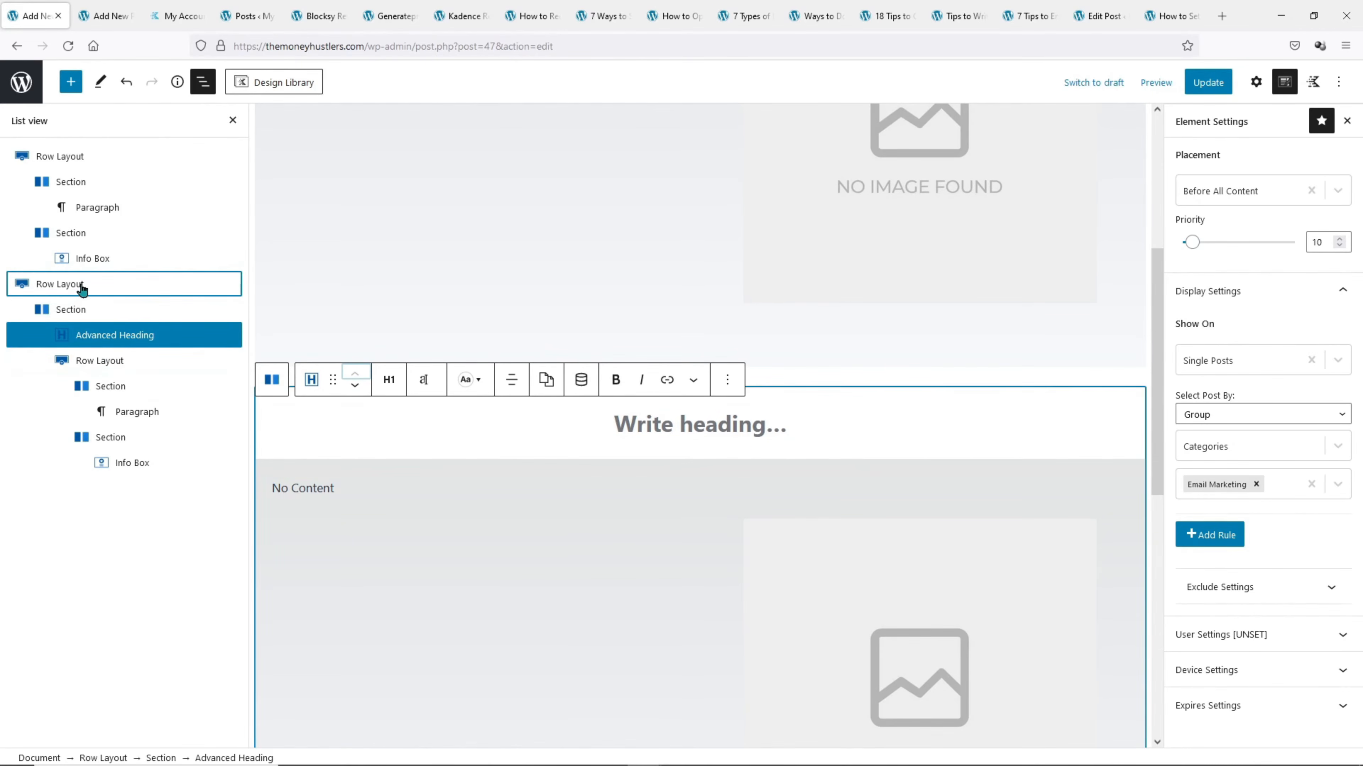
left_click(424, 472)
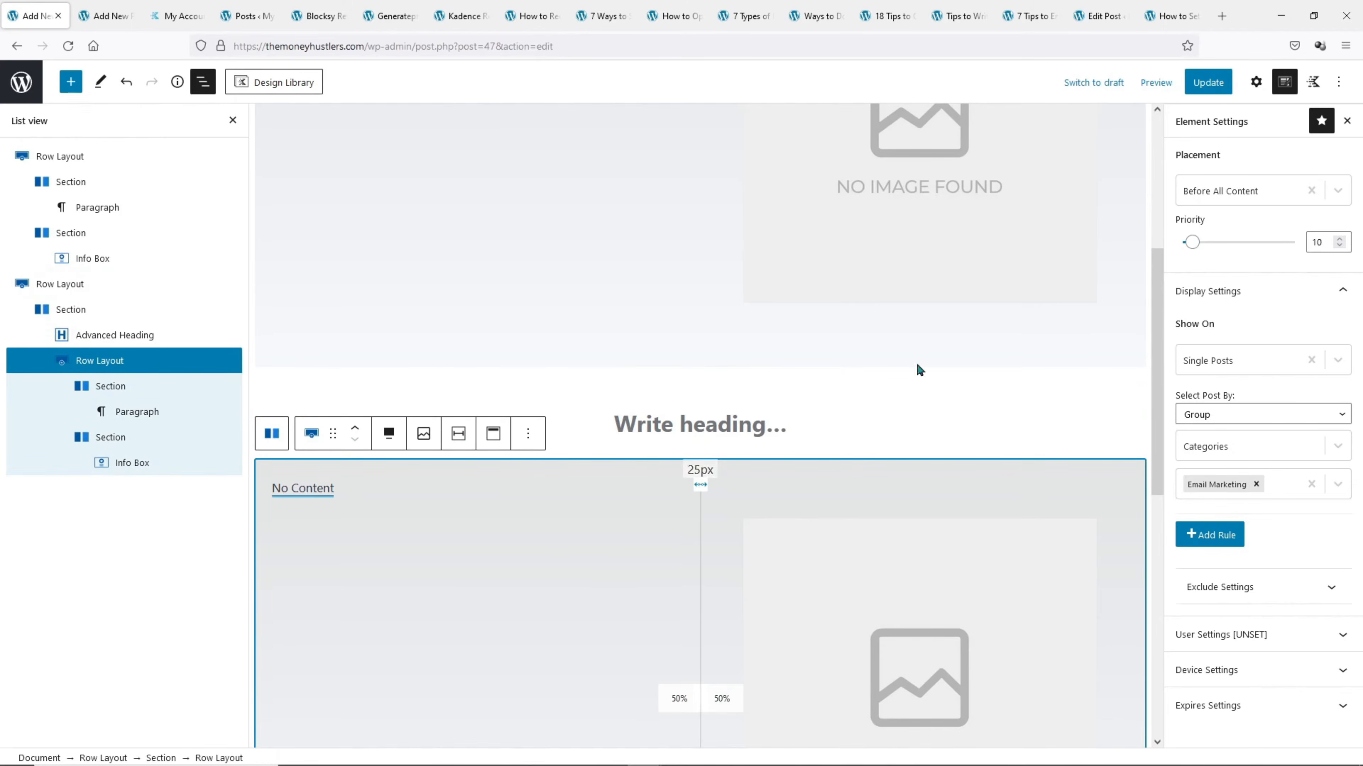
left_click(1256, 82)
left_click(1193, 499)
scroll(1212, 505, "down", 5)
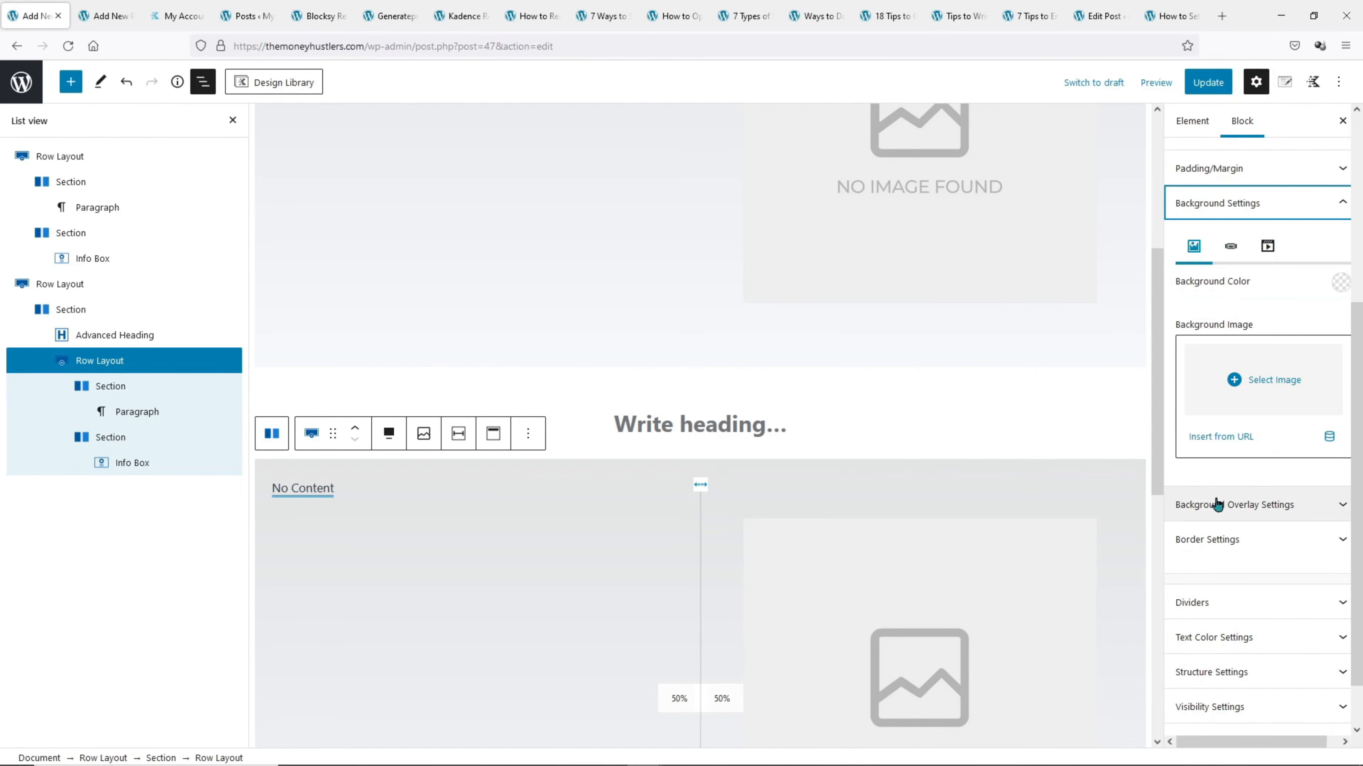
left_click(1222, 515)
scroll(1218, 507, "down", 4)
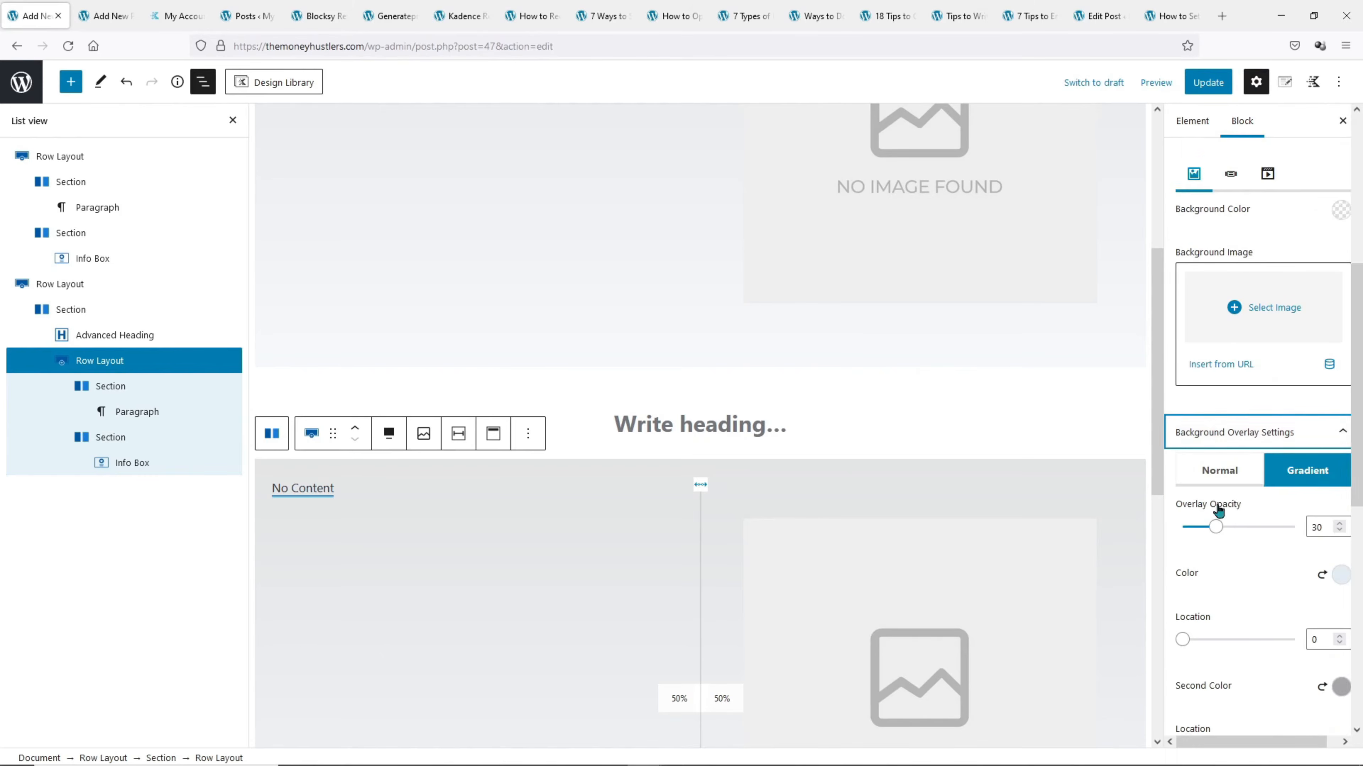
scroll(1234, 483, "down", 2)
left_click(1340, 357)
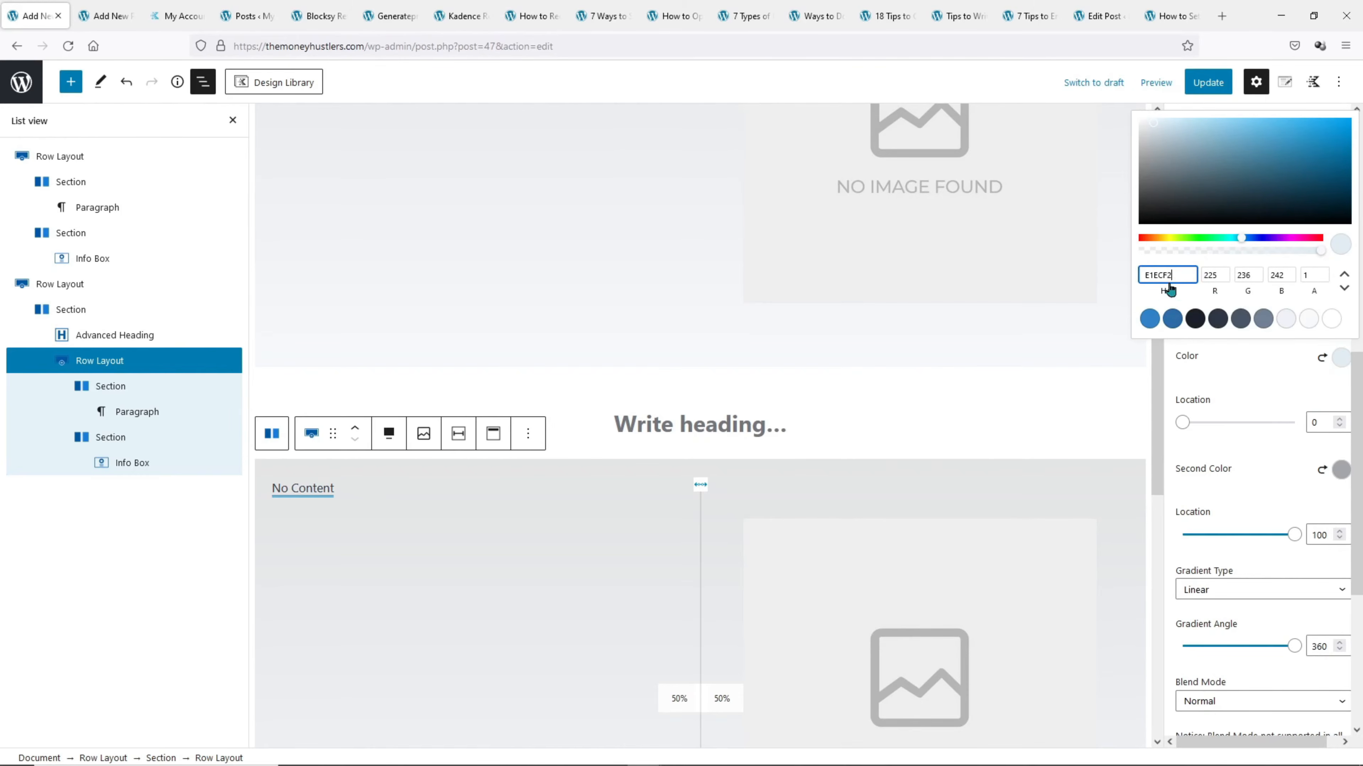
left_click_drag(1174, 274, 1132, 274)
Switch the outer single-column row's background overlay to a gradient and set its first color to E1ECF2
left_click(98, 290)
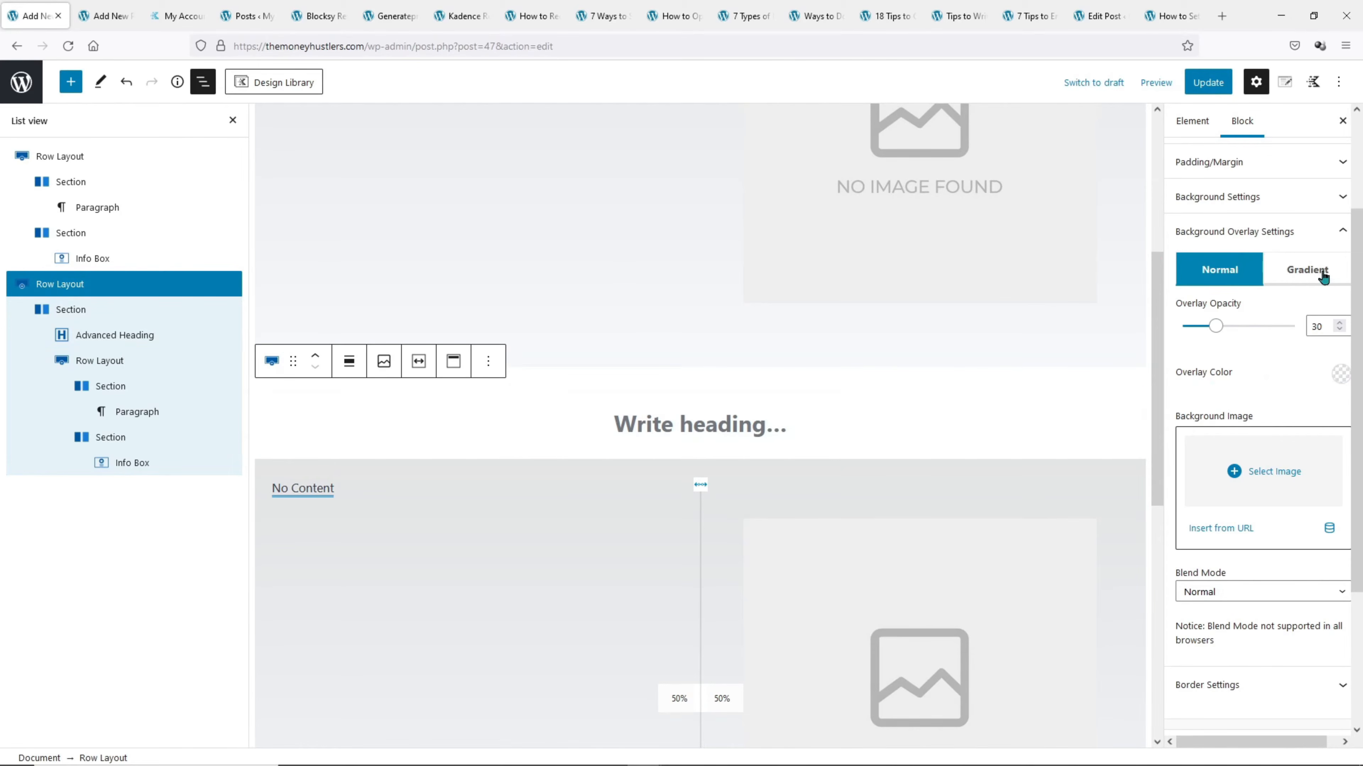
left_click(1316, 273)
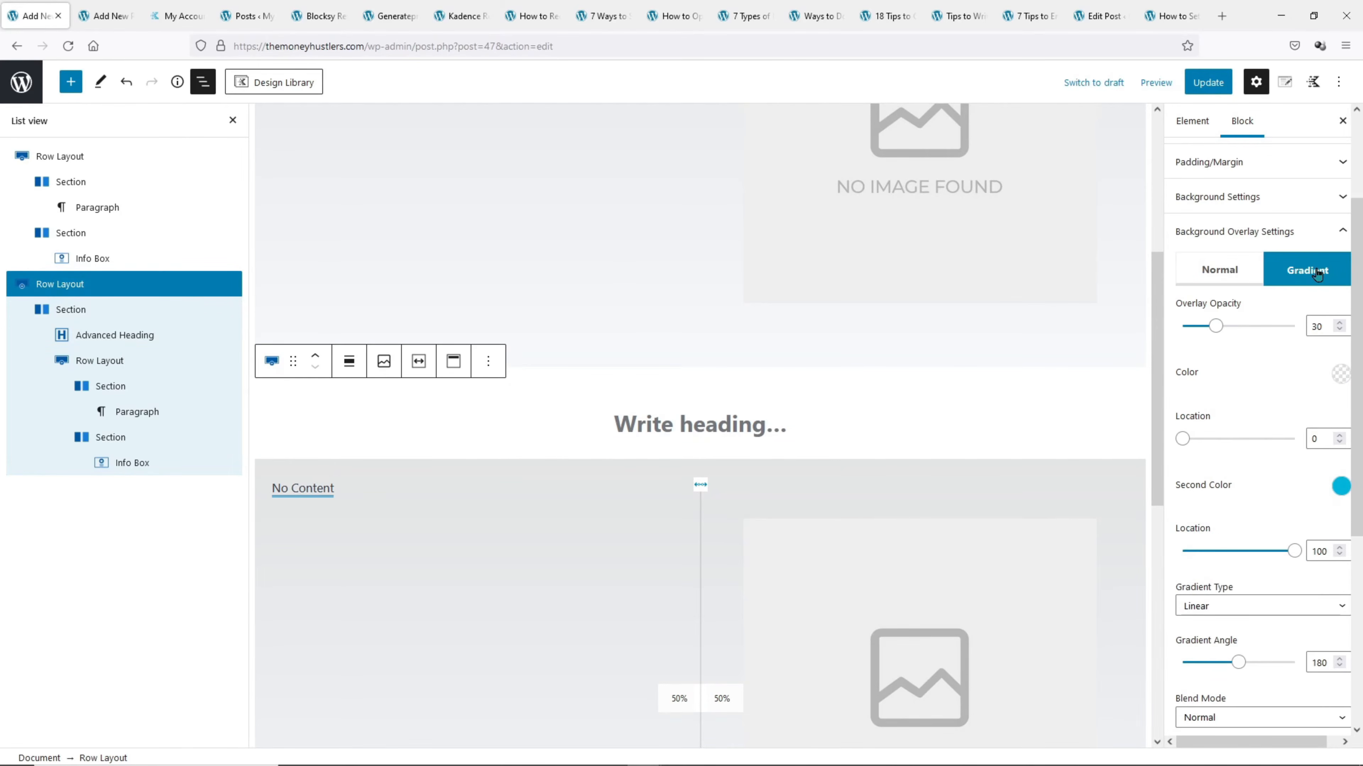
left_click(1339, 374)
left_click_drag(1175, 291, 1144, 291)
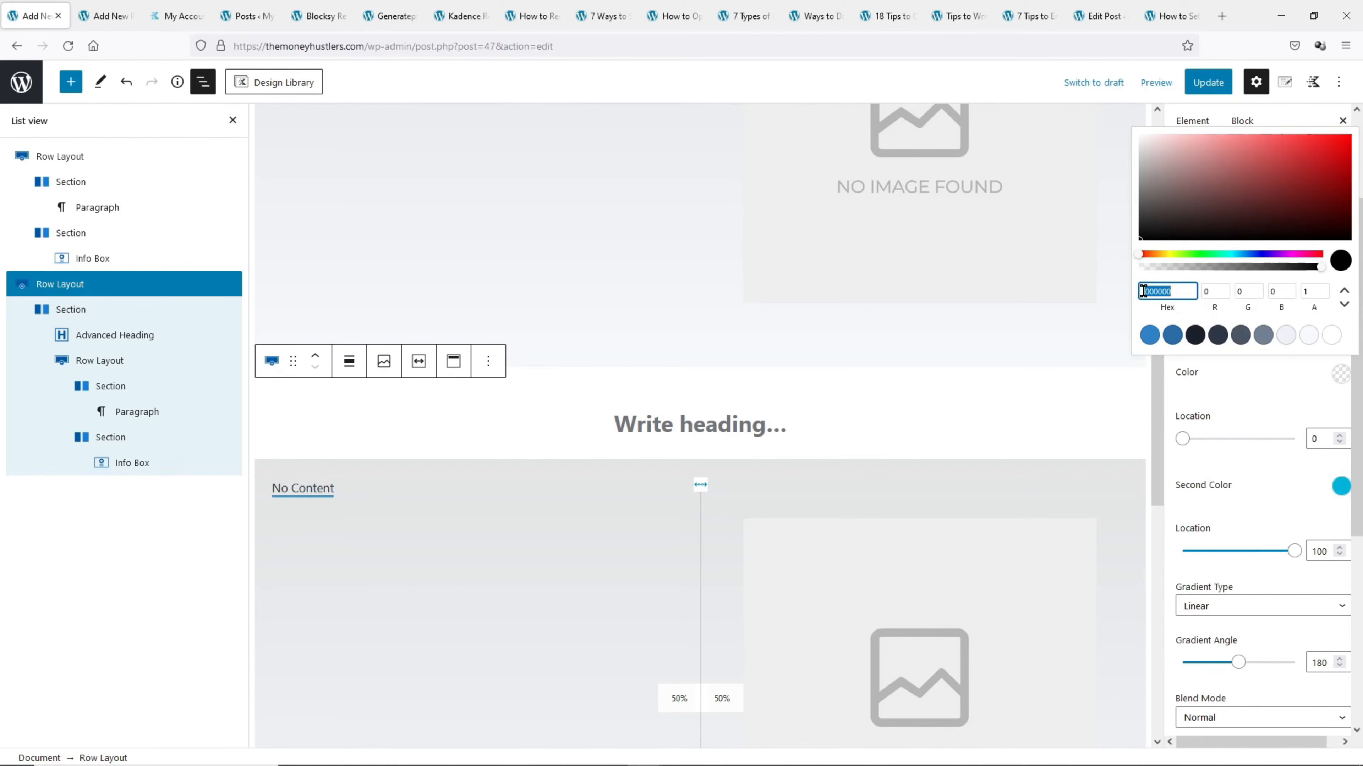
type("00B5E2")
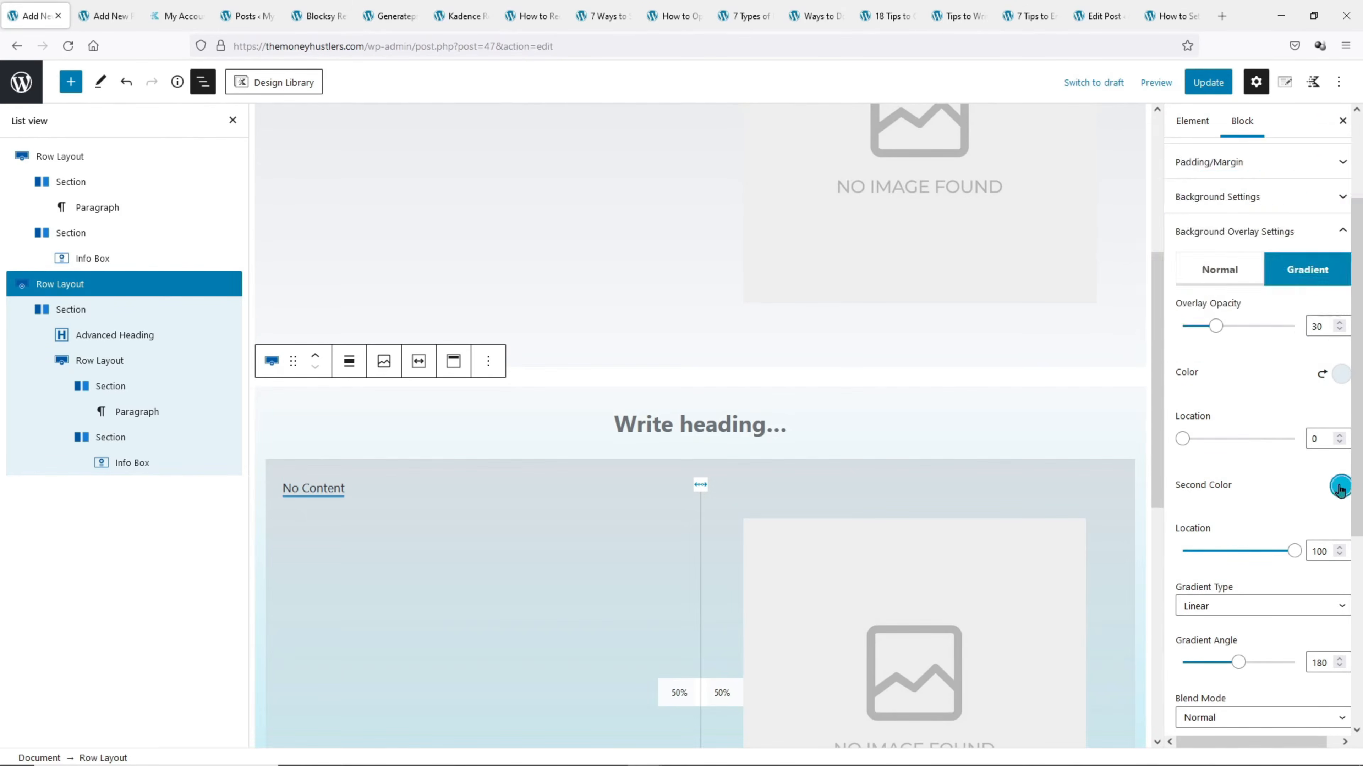
Set the outer row's second overlay gradient color to light grey BFC6CC and the gradient angle to 360
left_click_drag(1186, 405, 1144, 405)
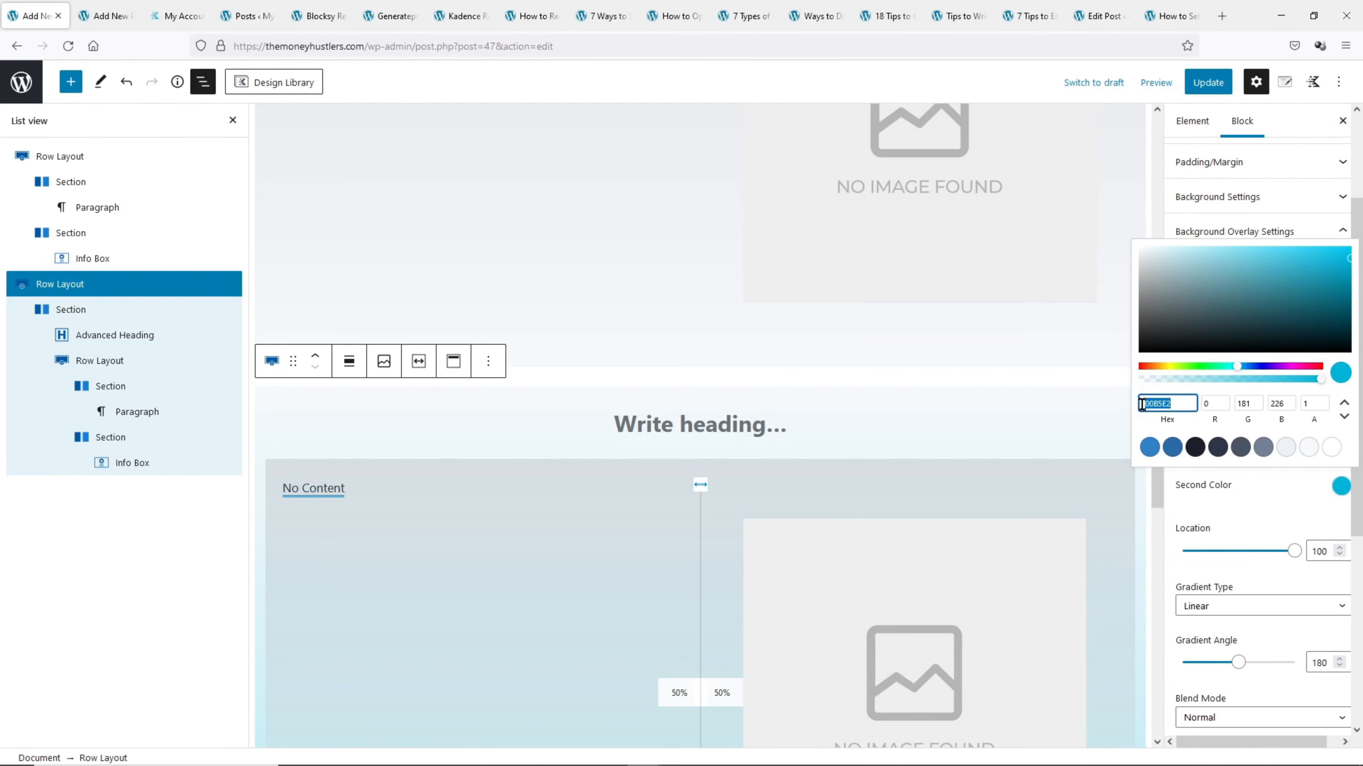
left_click(1152, 269)
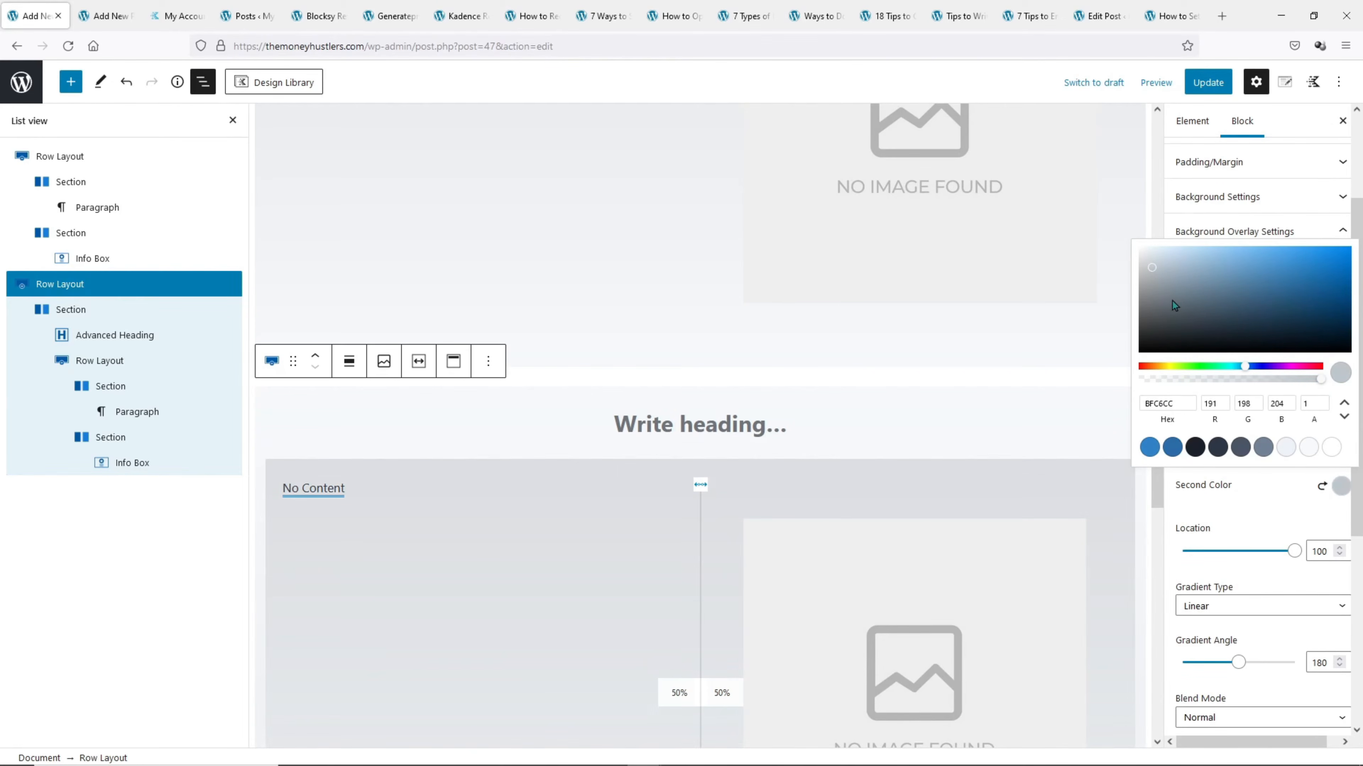
left_click(1253, 510)
scroll(1243, 591, "down", 1)
left_click_drag(1241, 591, 1302, 588)
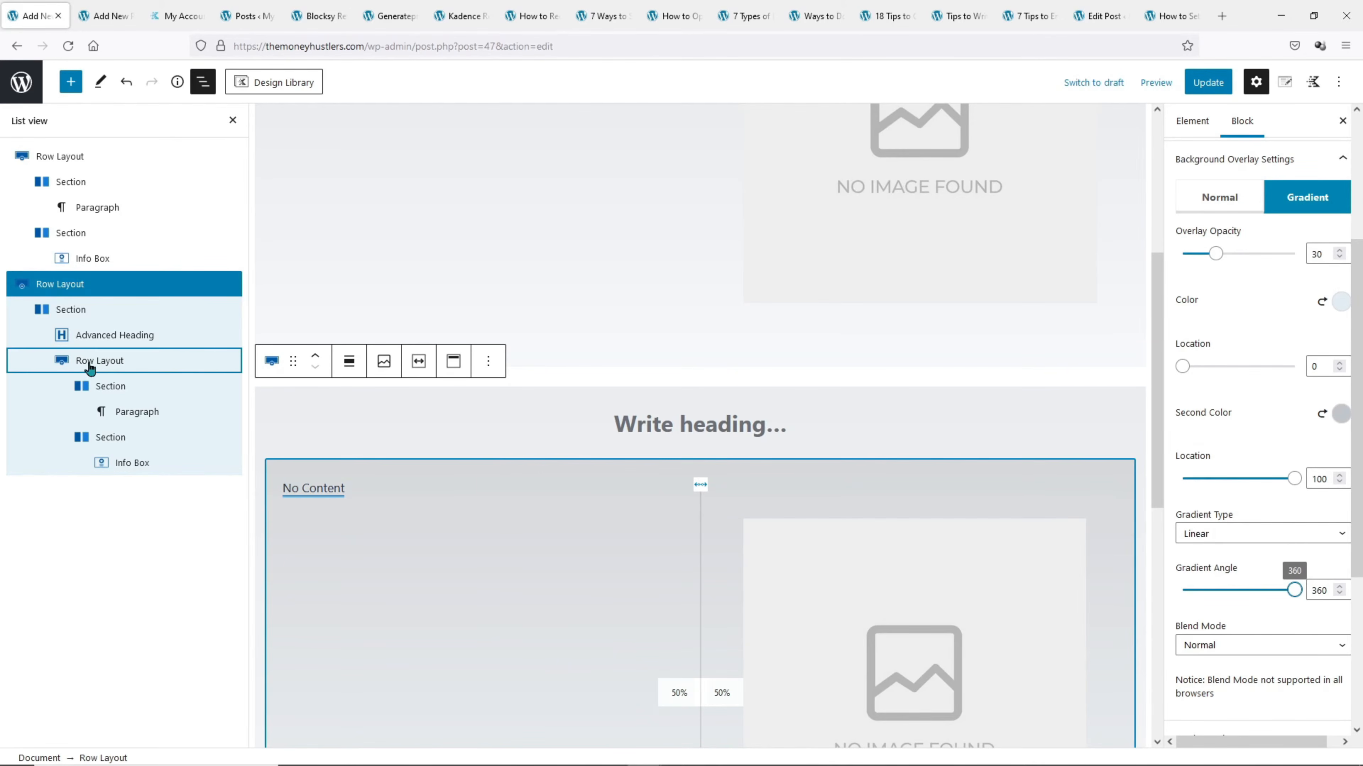
Switch the nested two-column row's background overlay from Gradient to Normal, with no overlay color
left_click(90, 370)
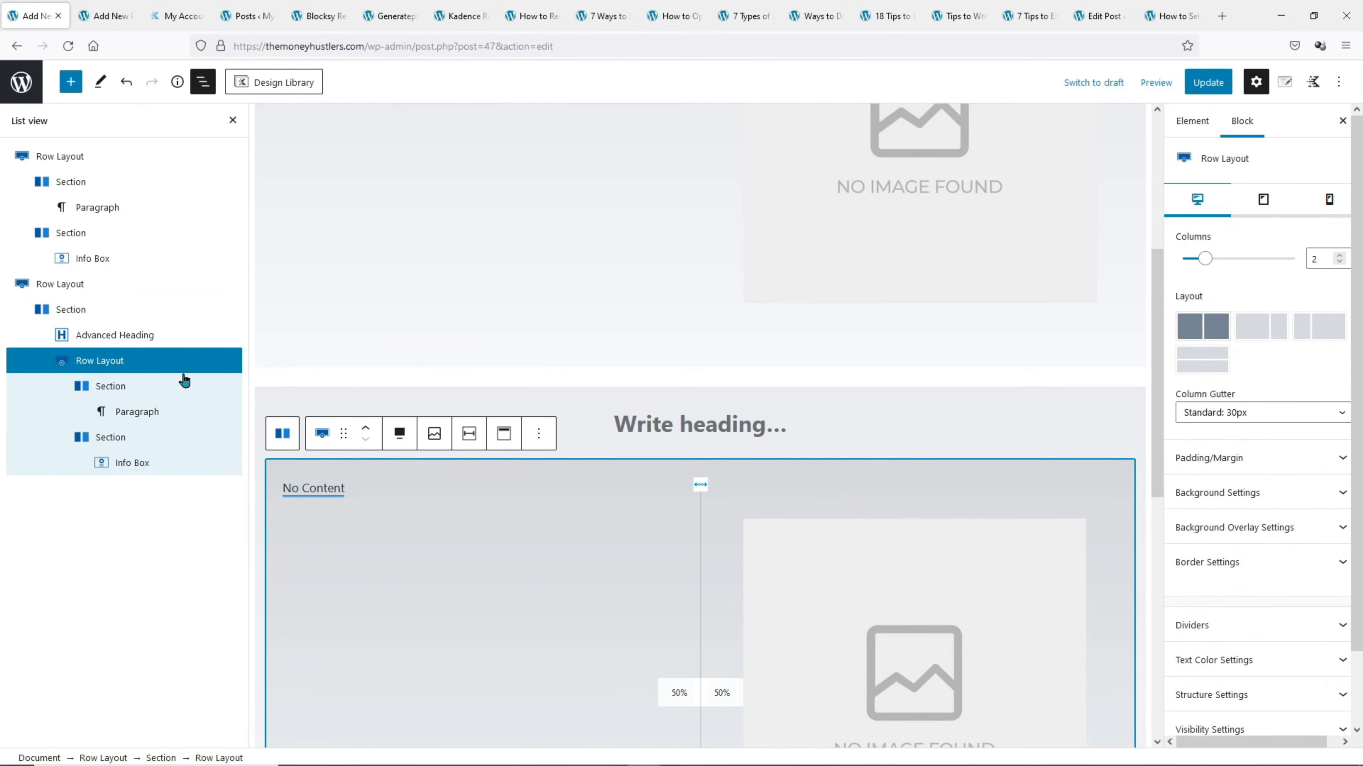
left_click(1262, 529)
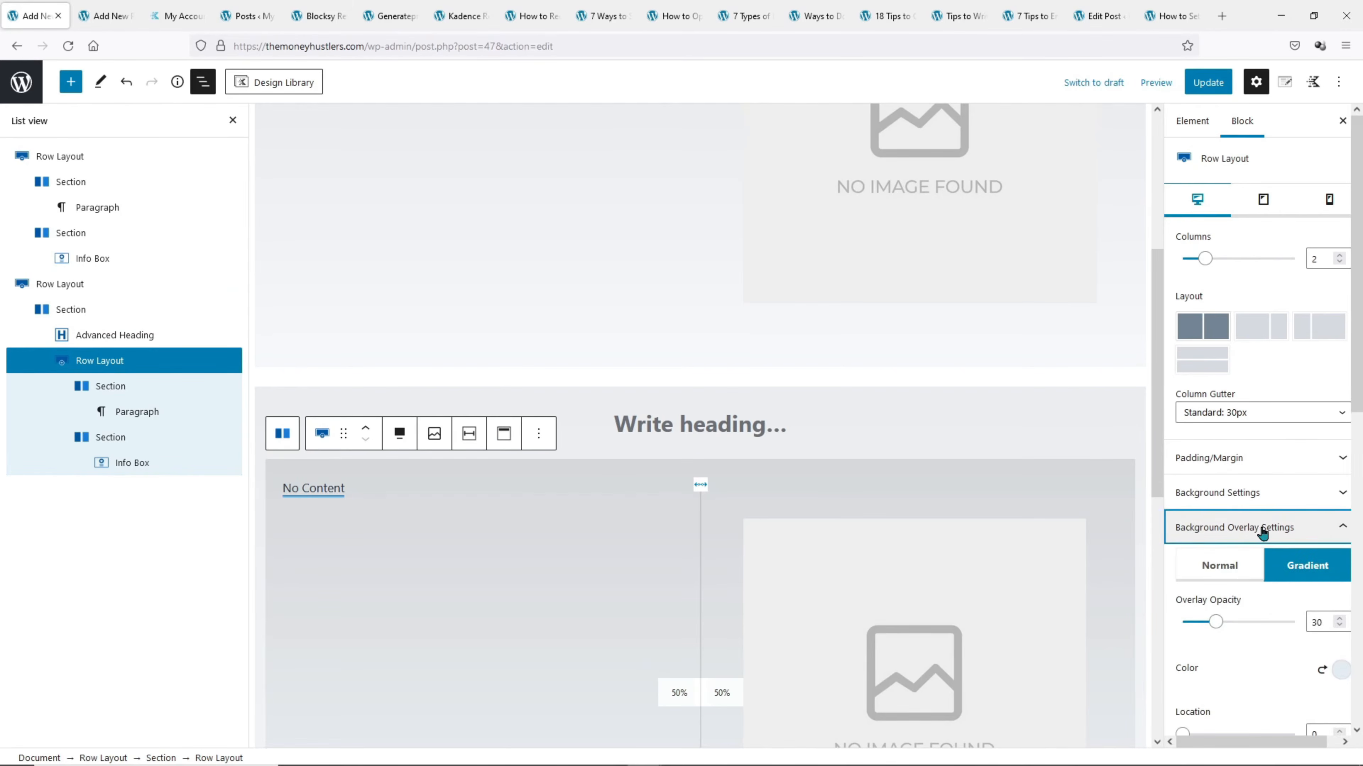
scroll(1261, 526, "down", 3)
left_click(1244, 429)
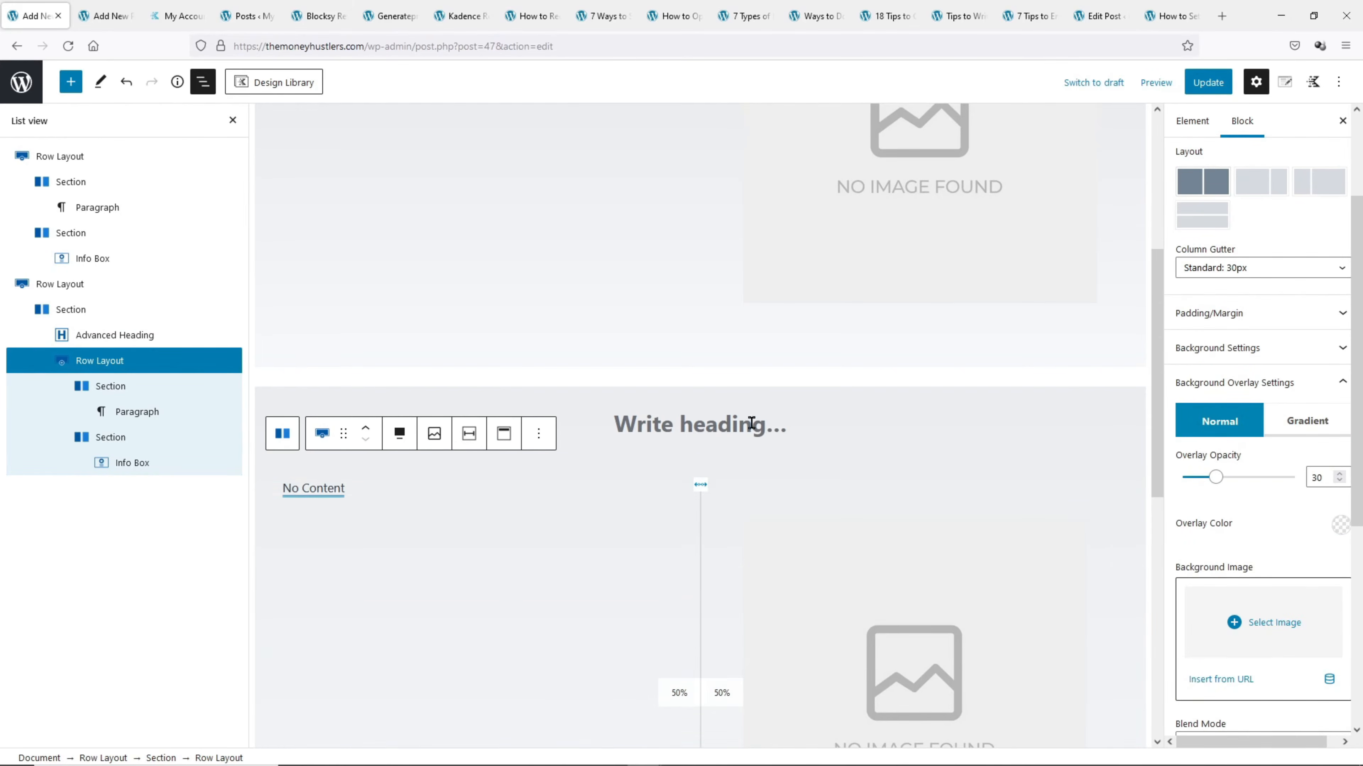
Delete the original two-column hero Row Layout at the start of the template
scroll(612, 510, "down", 3)
scroll(706, 556, "up", 5)
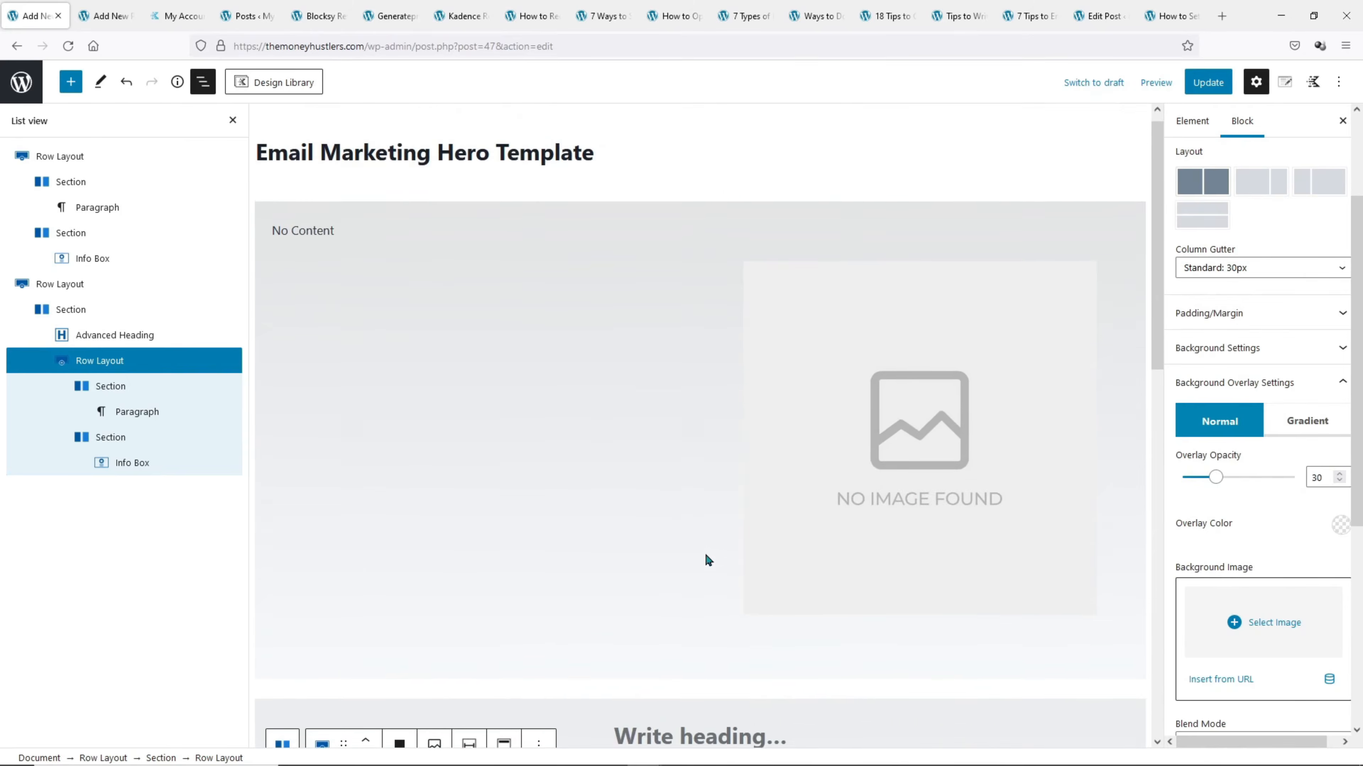
left_click(97, 207)
left_click(128, 157)
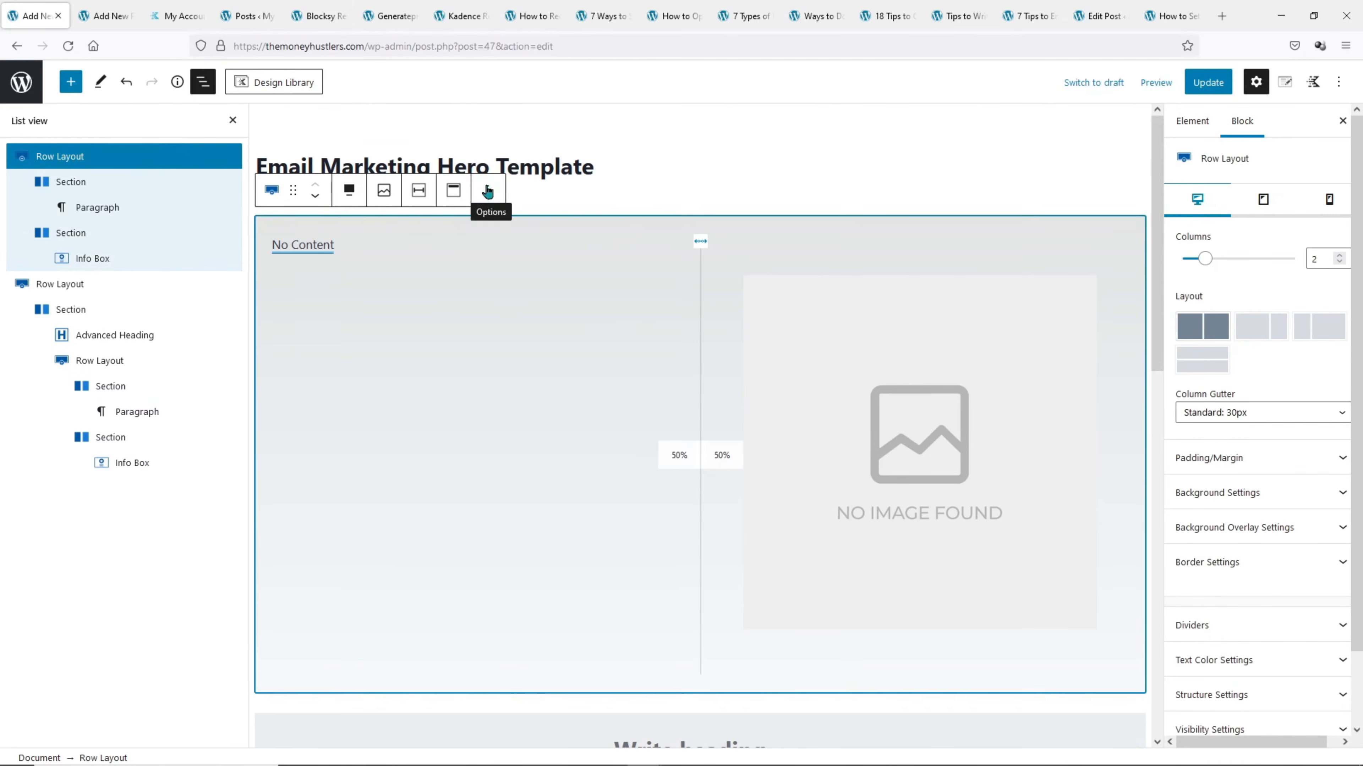
left_click(487, 190)
left_click(580, 503)
Insert the current post's Post Title as dynamic content in the Advanced Heading
left_click(640, 234)
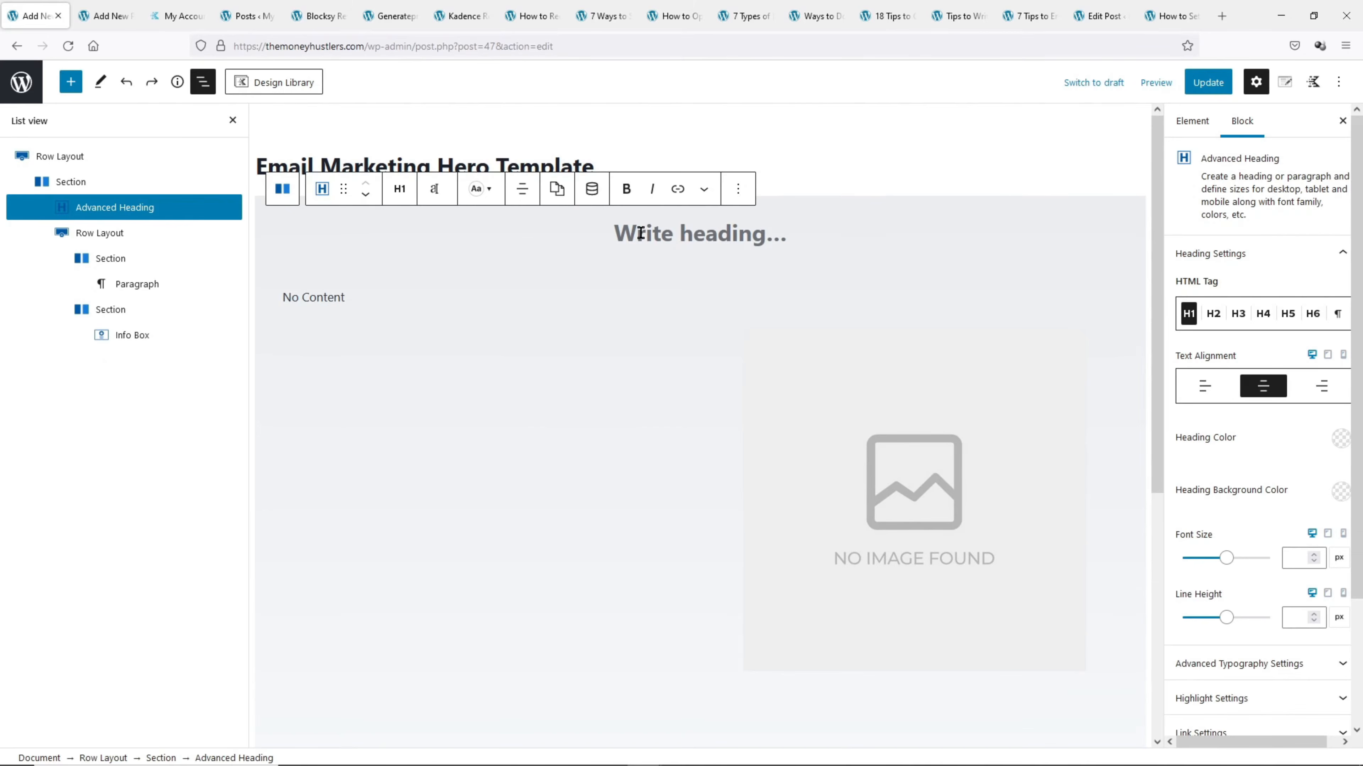
left_click(592, 188)
left_click(637, 260)
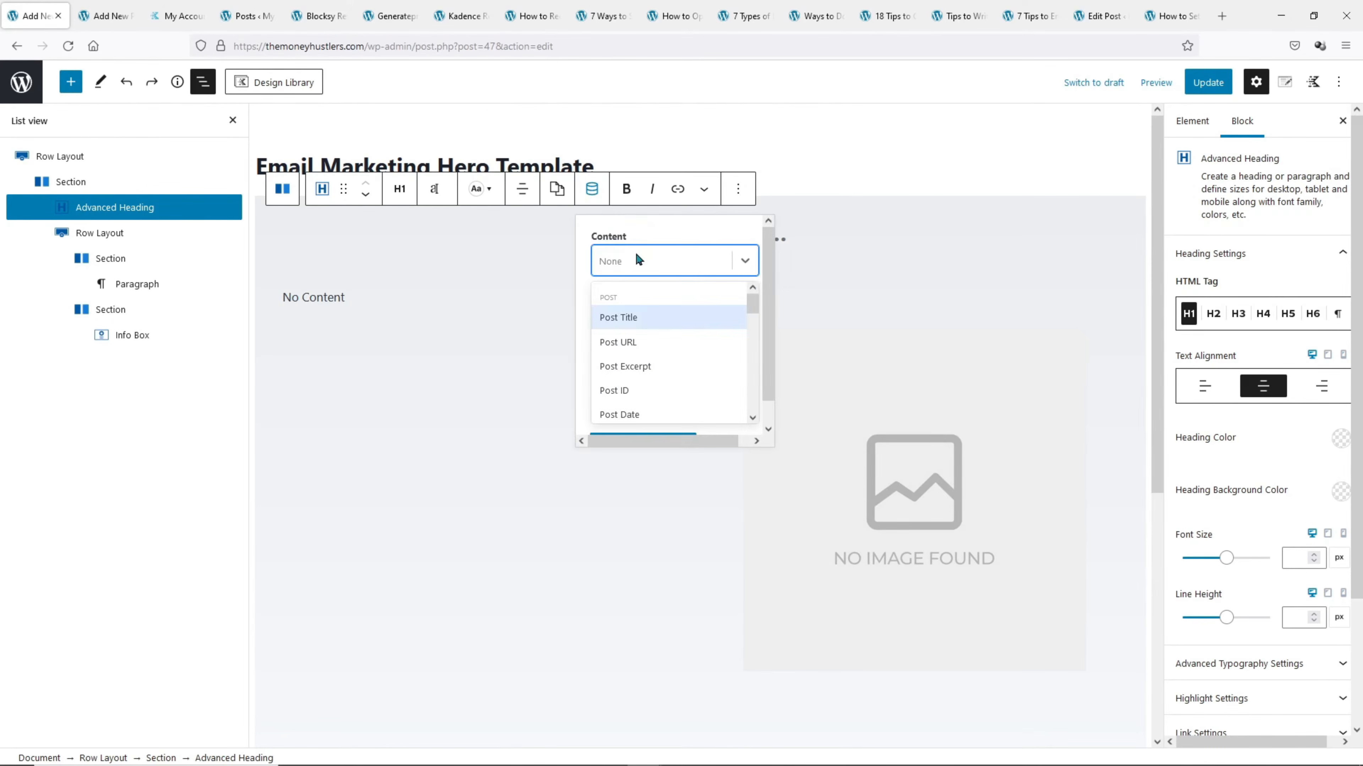
left_click(620, 318)
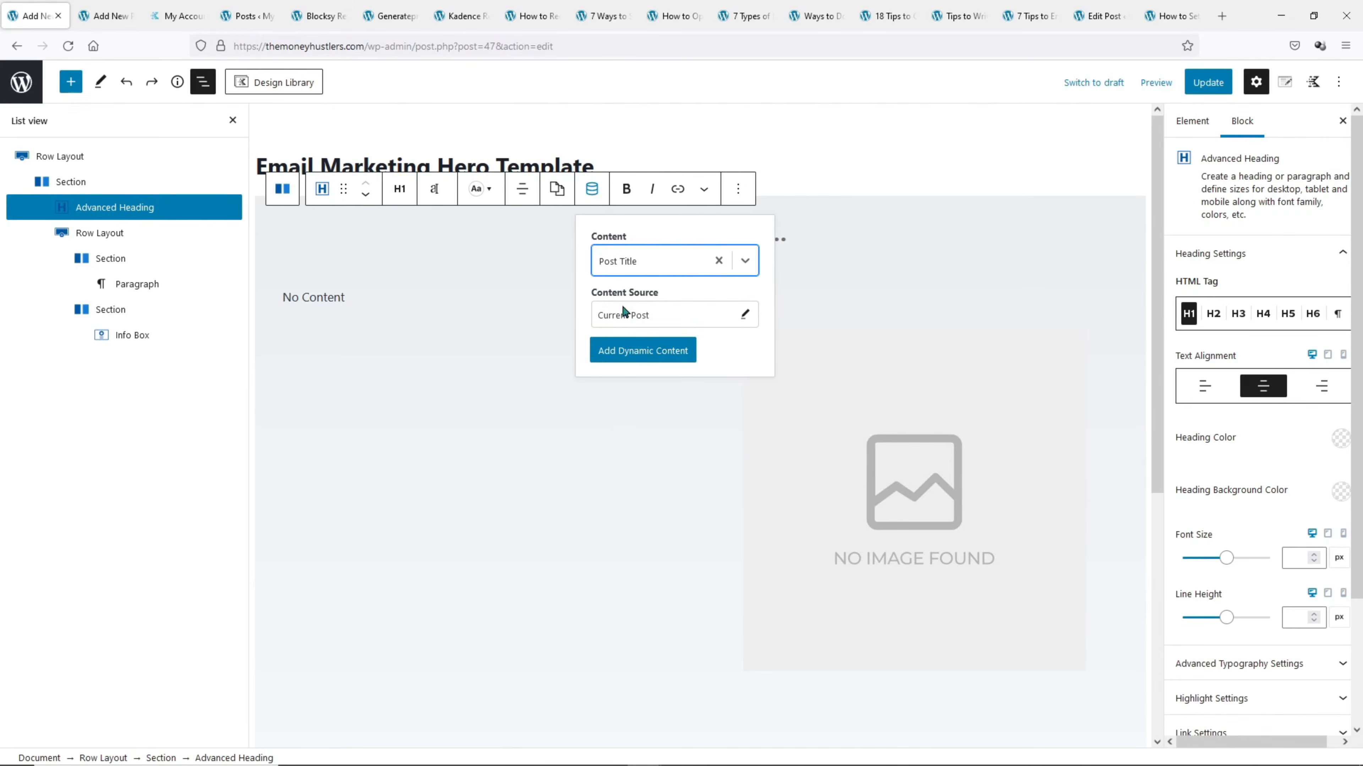
left_click(657, 355)
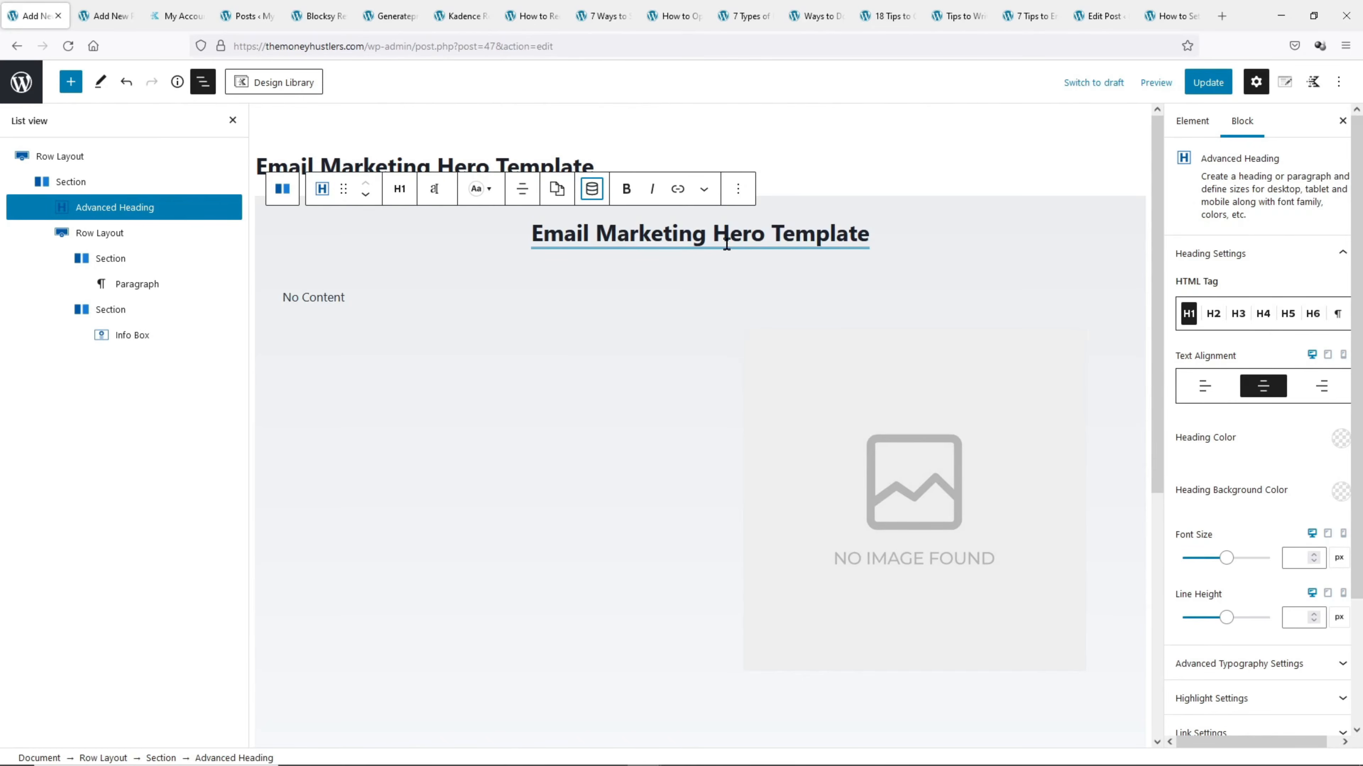
Update the template and reload the How to Setup Email Sequences post to check its hero heading
left_click(1209, 82)
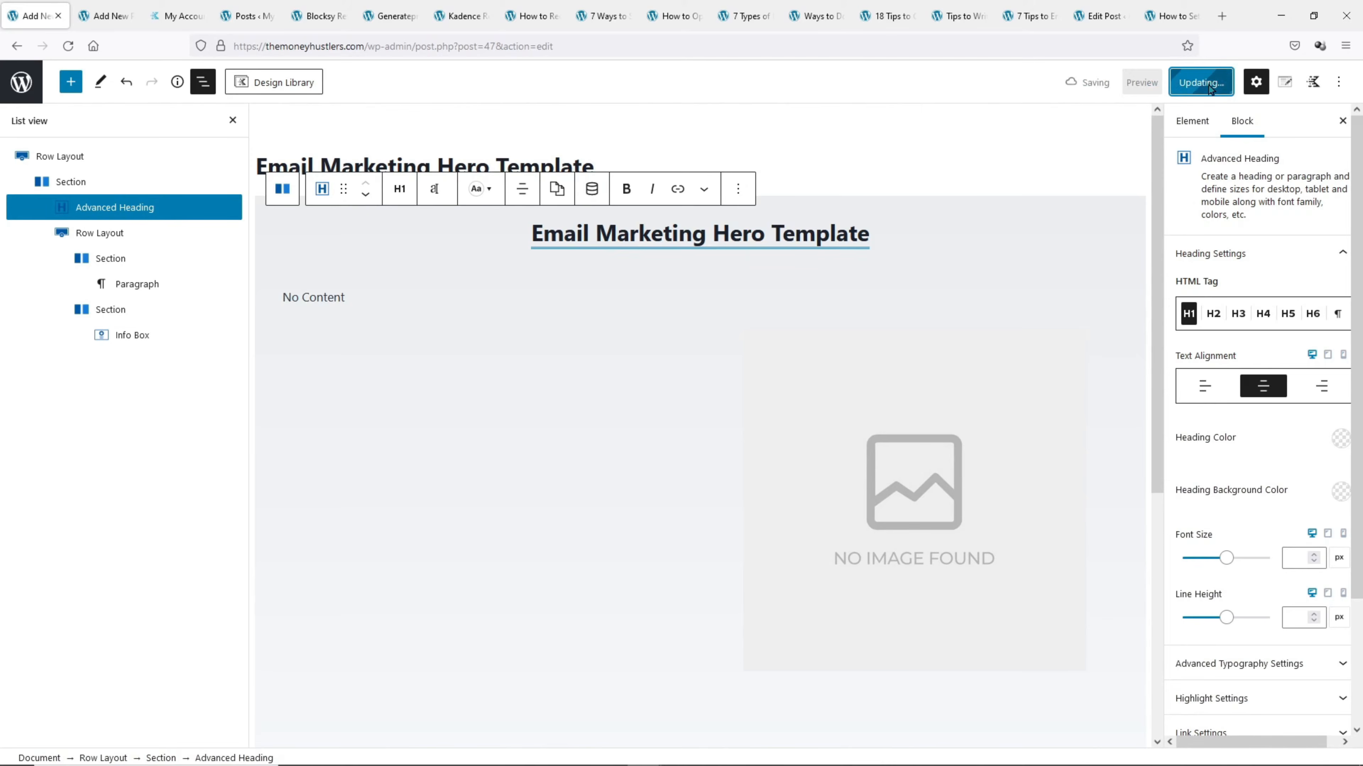
left_click(1171, 16)
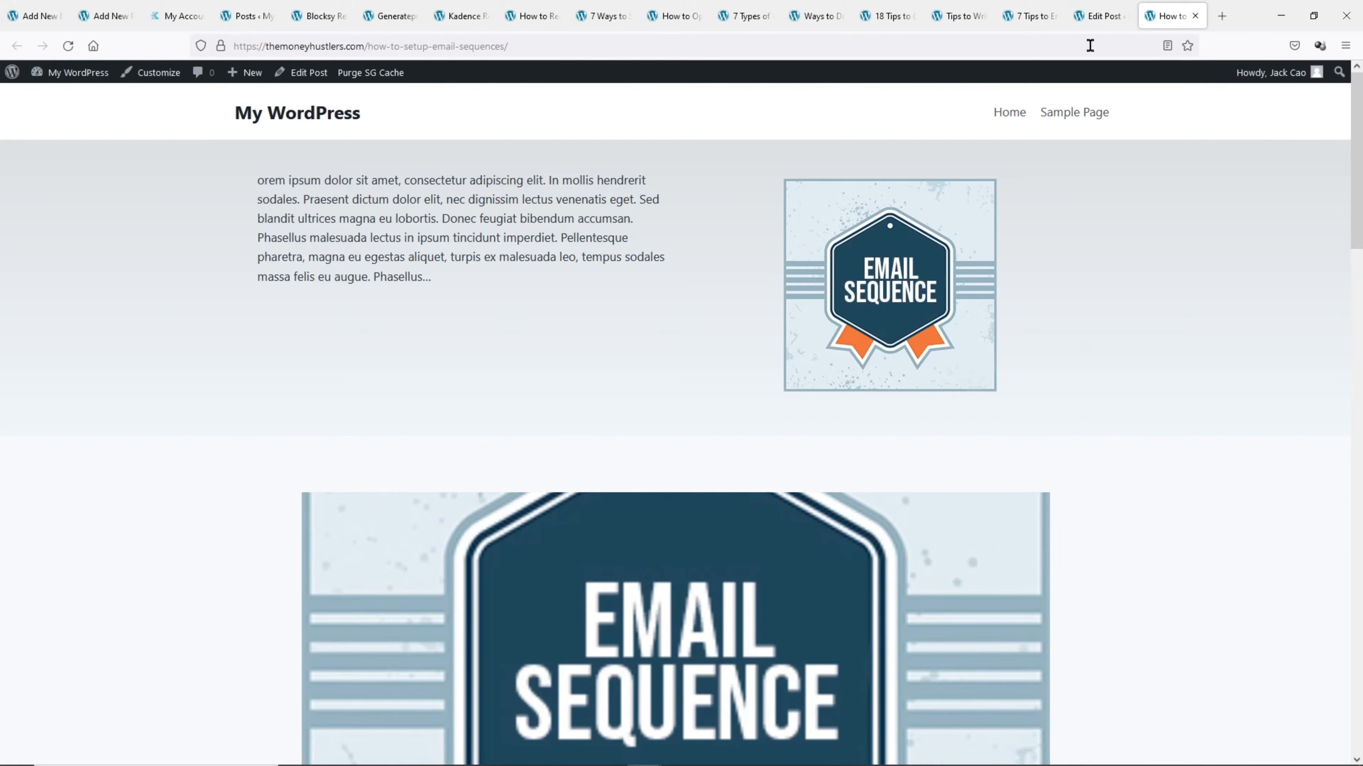
left_click(67, 46)
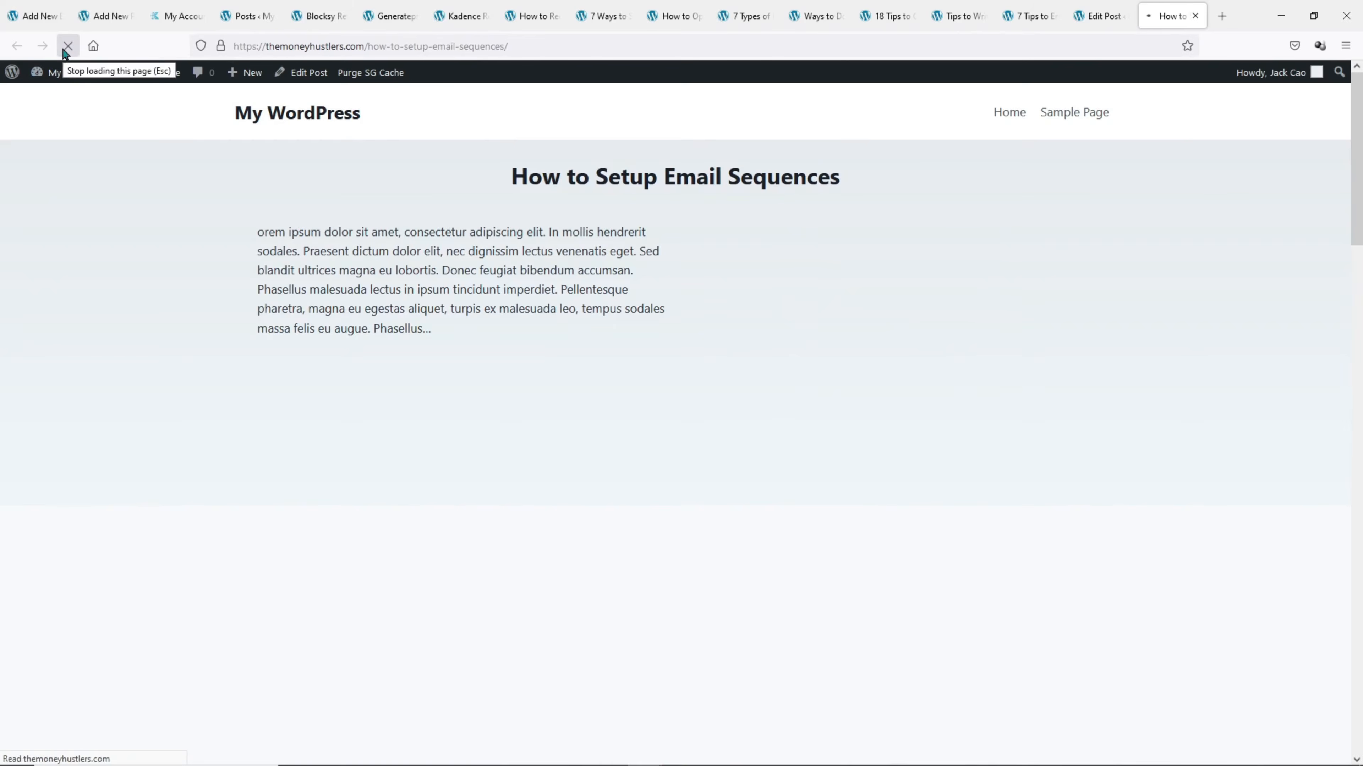
left_click_drag(513, 176, 891, 192)
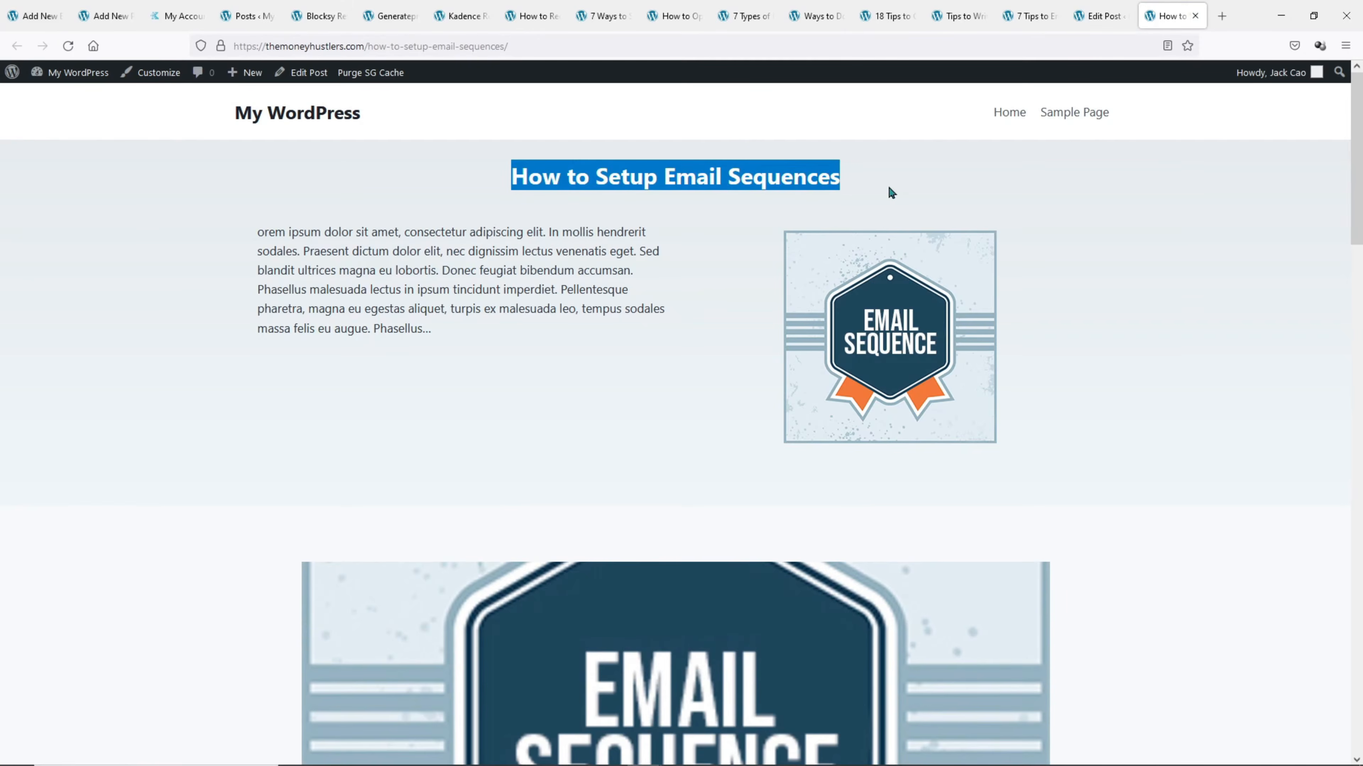
Reload the 7 Tips to Email Marketing and Tips to Write Effective Email Headlines posts to check their hero headings
left_click(1035, 16)
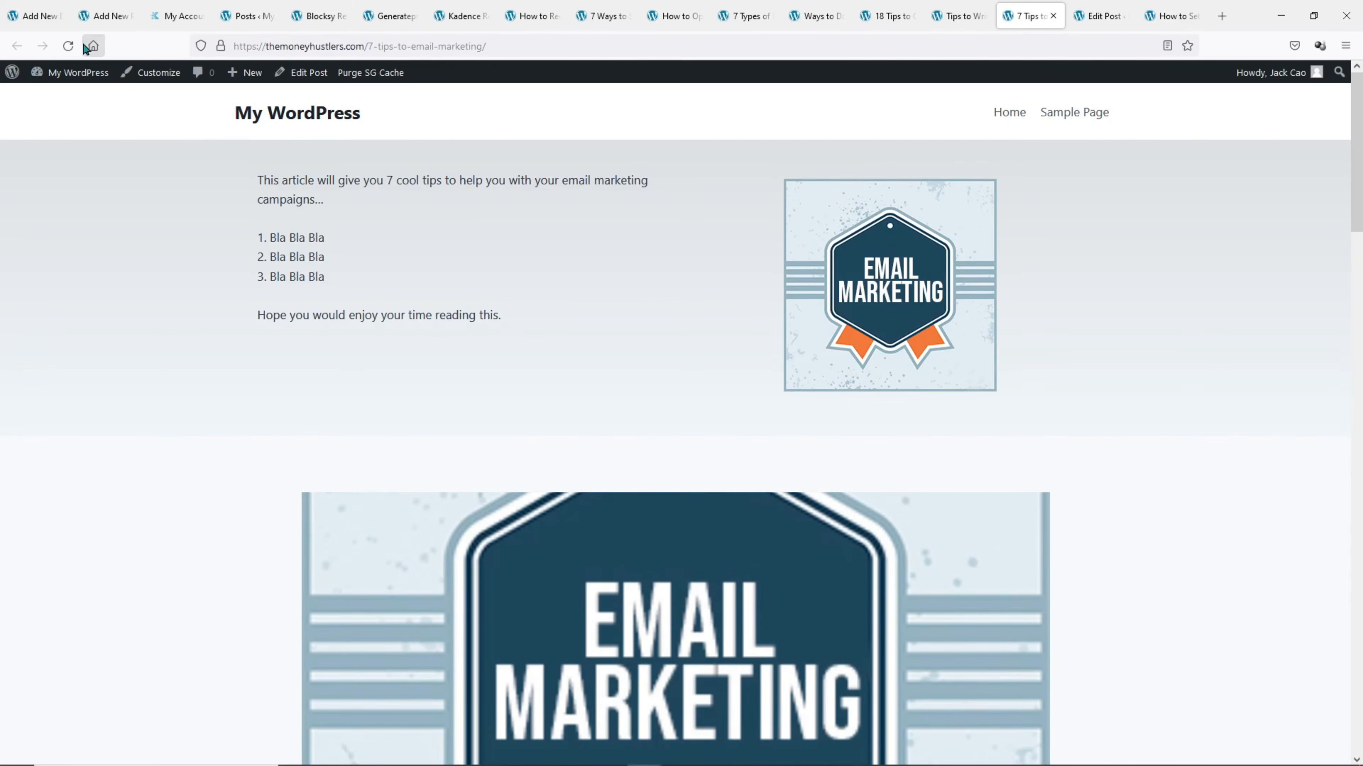
left_click(72, 47)
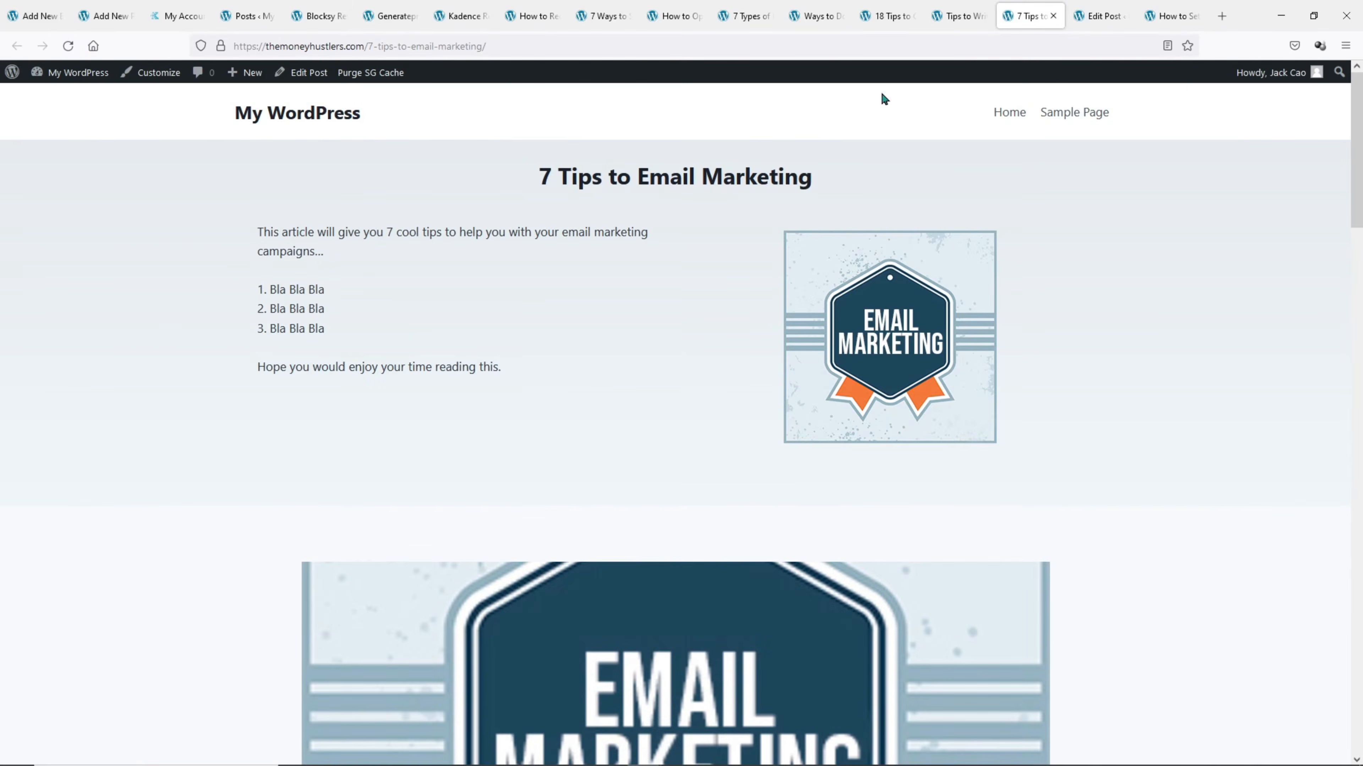
left_click(966, 15)
left_click(67, 46)
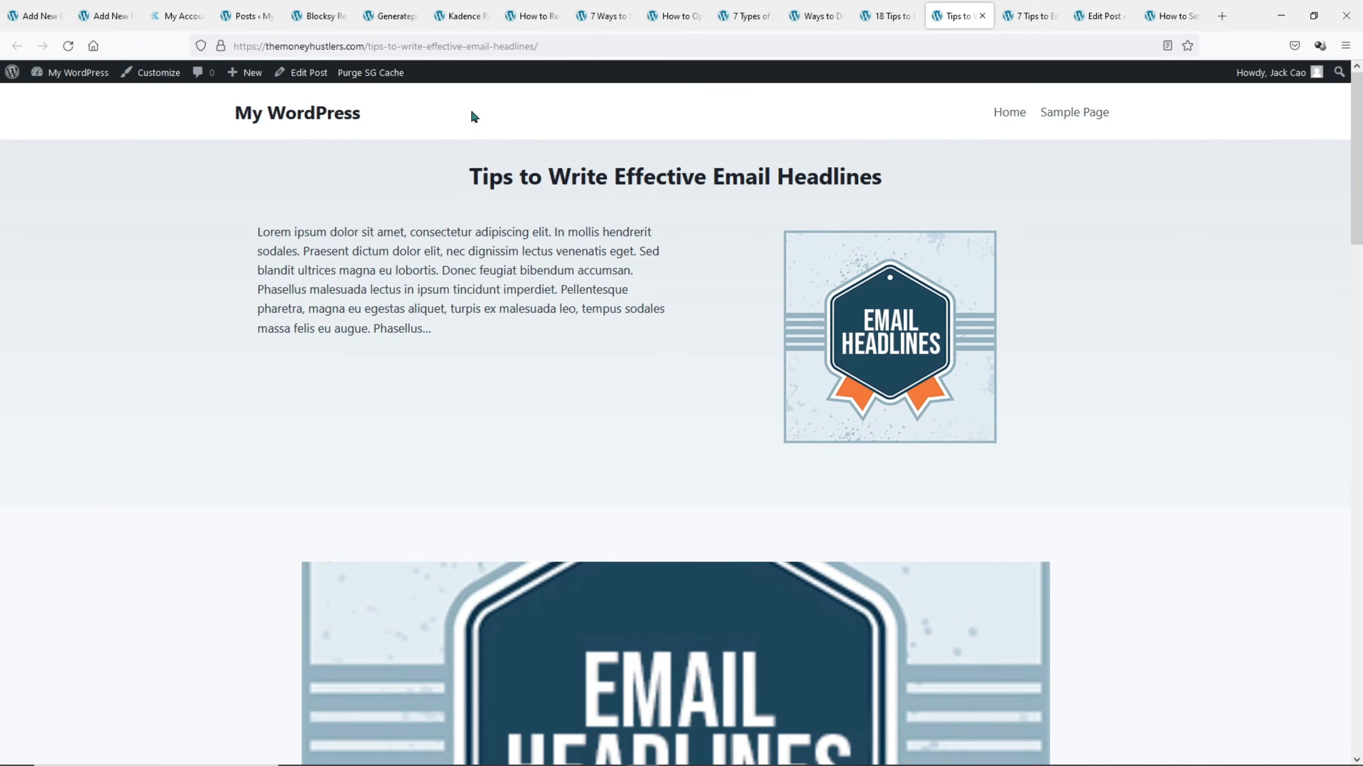
Open the theme Customizer in a new tab, enable the transparent header and disable it on pages
right_click(167, 76)
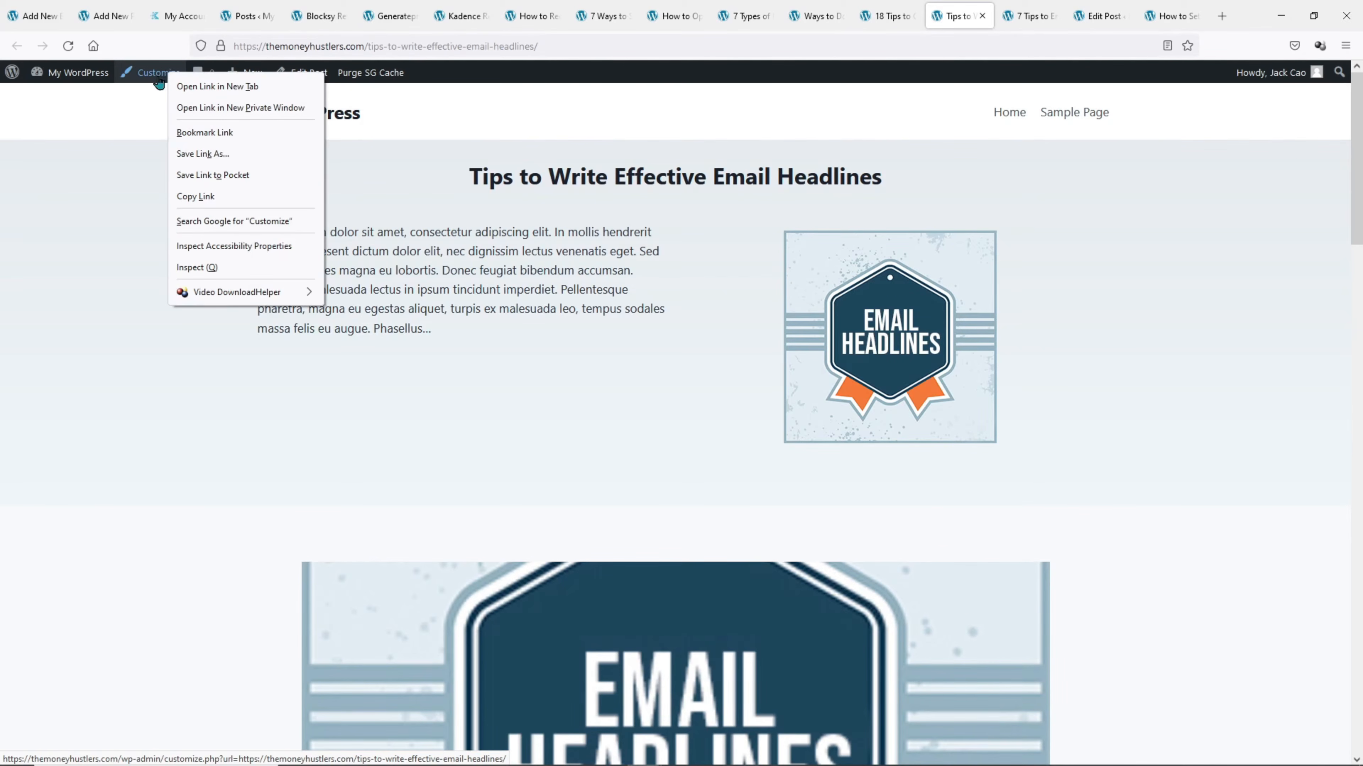
left_click(216, 87)
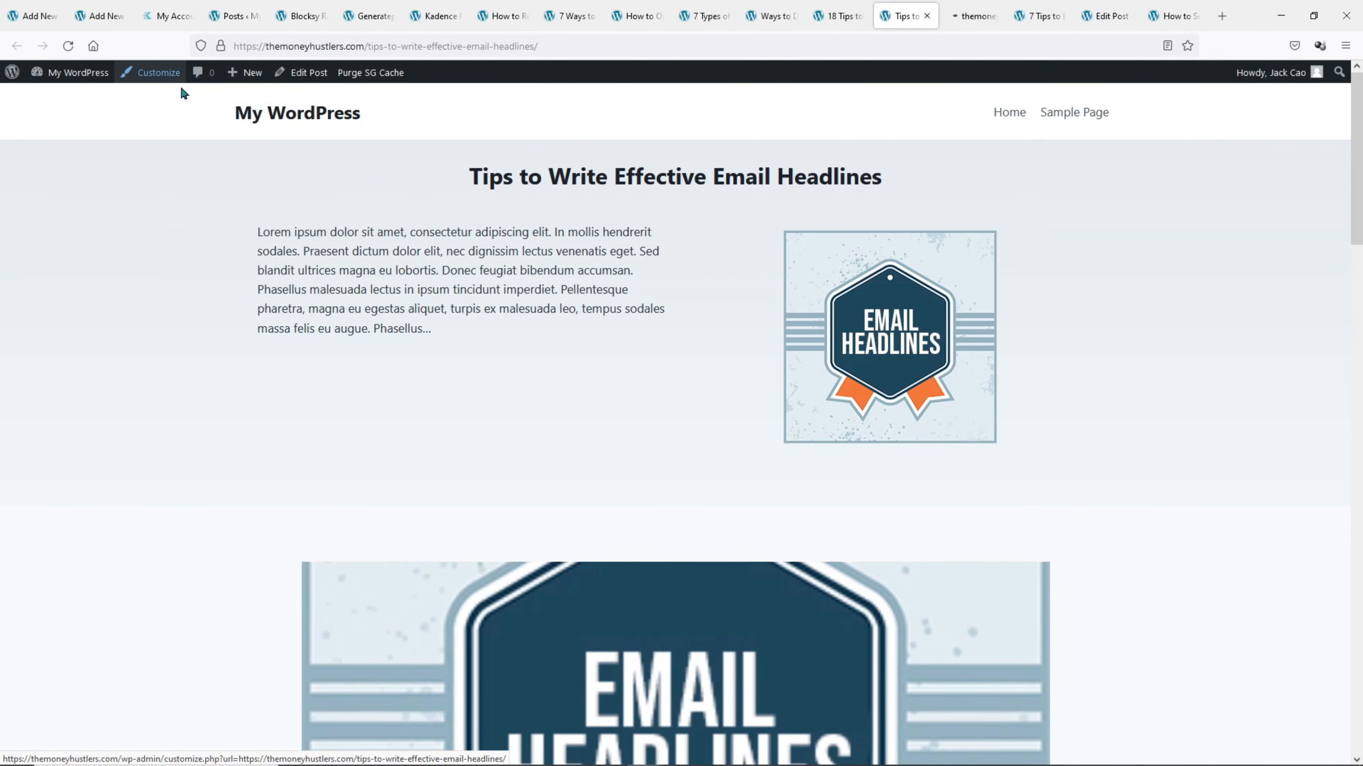
left_click(960, 16)
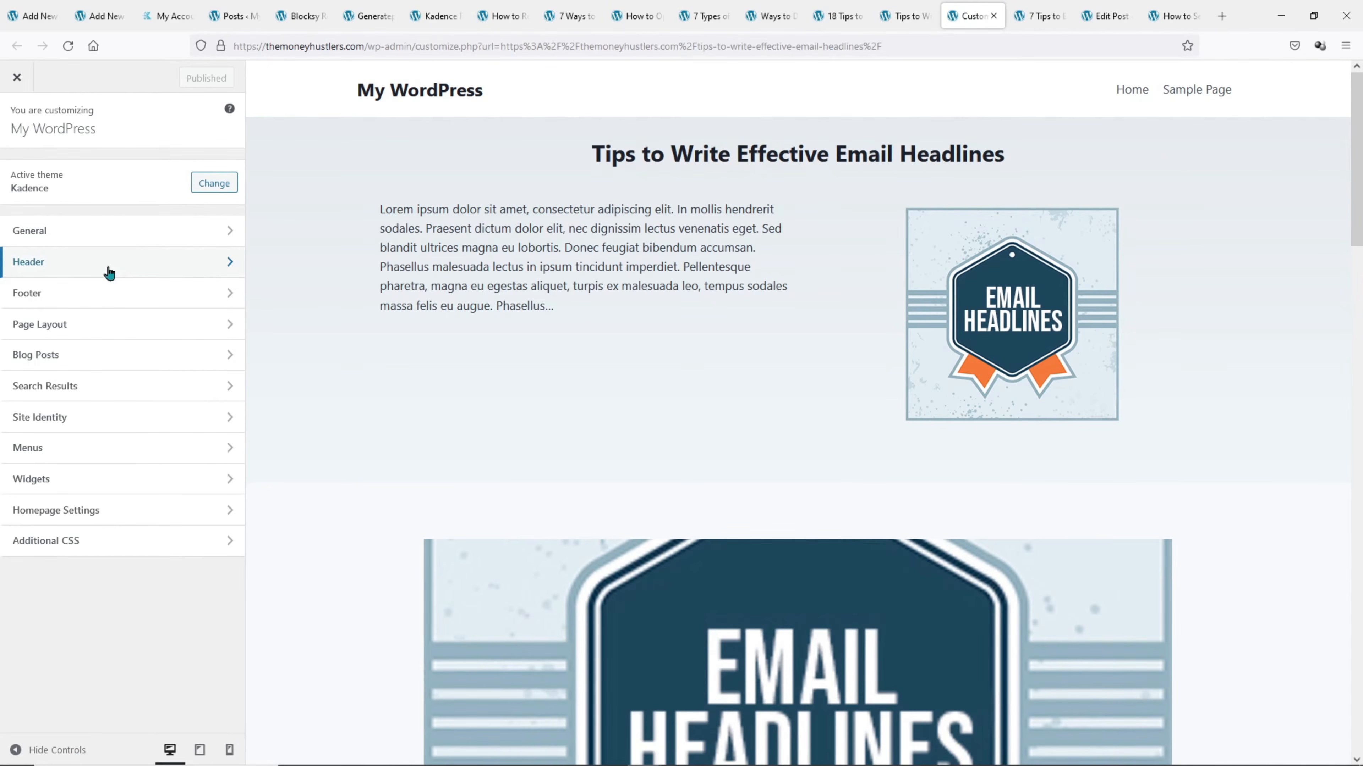
left_click(108, 272)
left_click(96, 514)
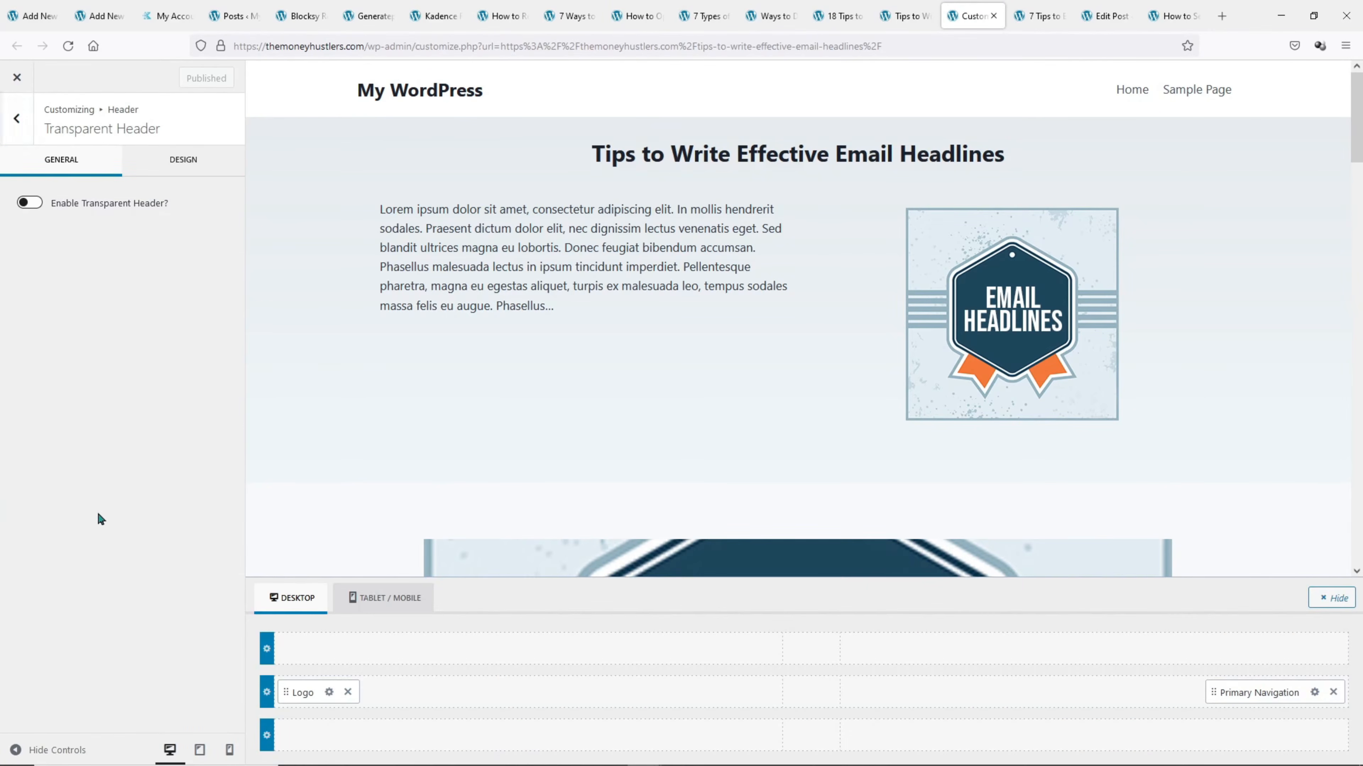
left_click(29, 204)
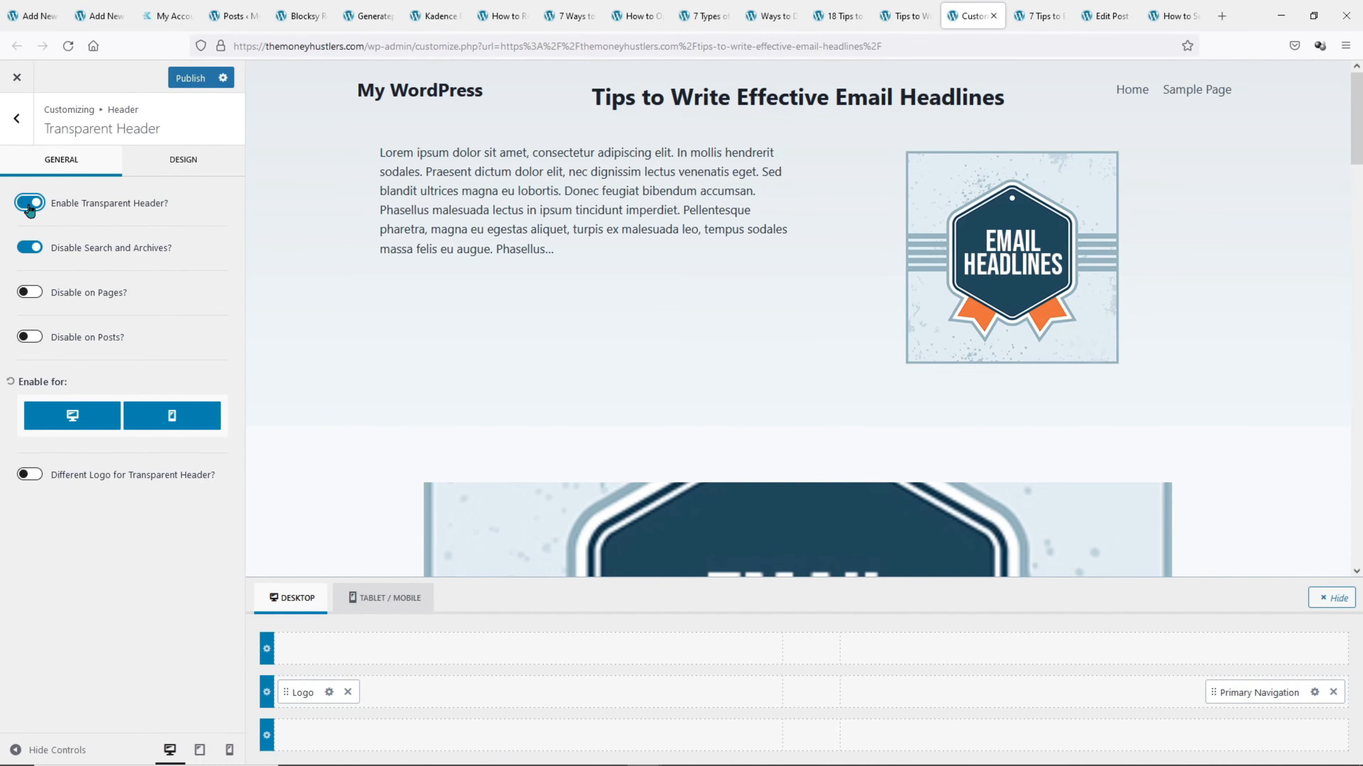
left_click(32, 294)
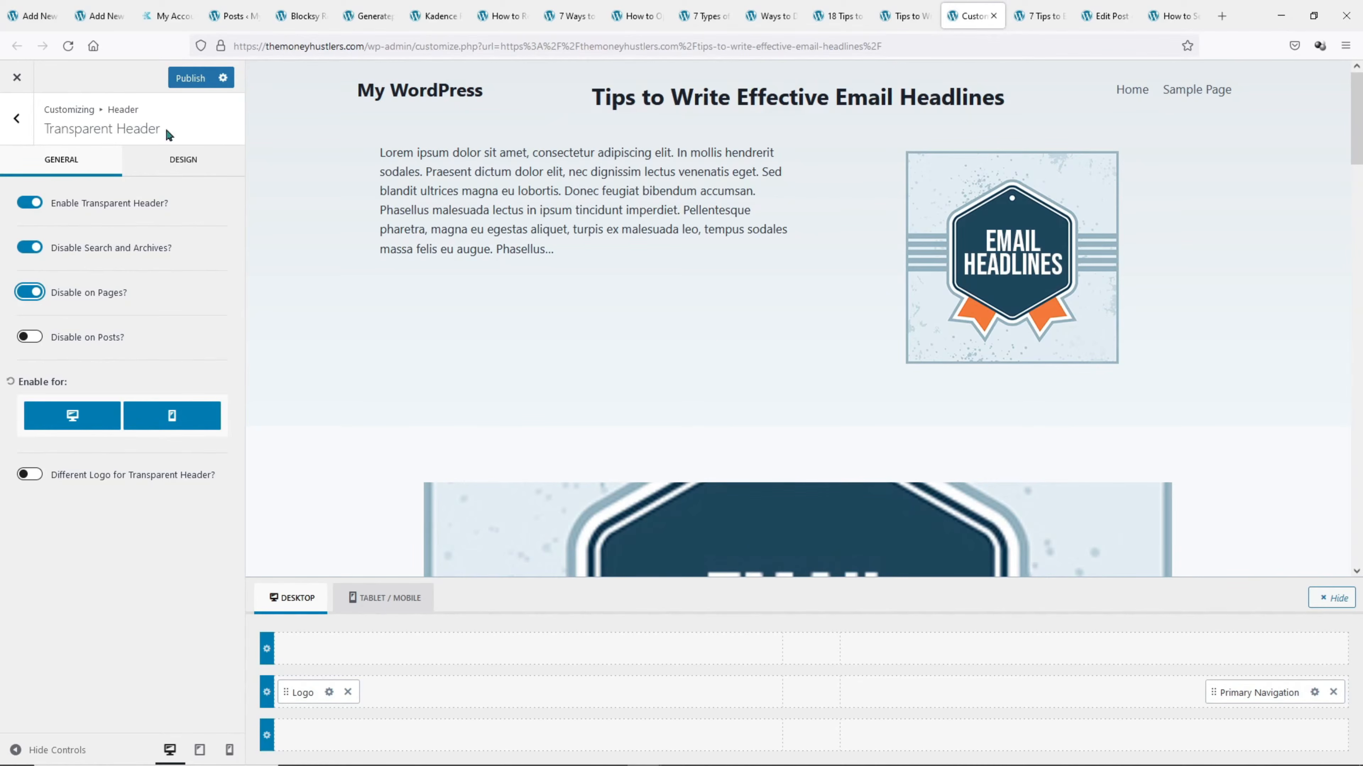
Set the outer Row Layout's top padding to 185 px, update the template and reload the 7 Tips to Email Marketing post
left_click(22, 22)
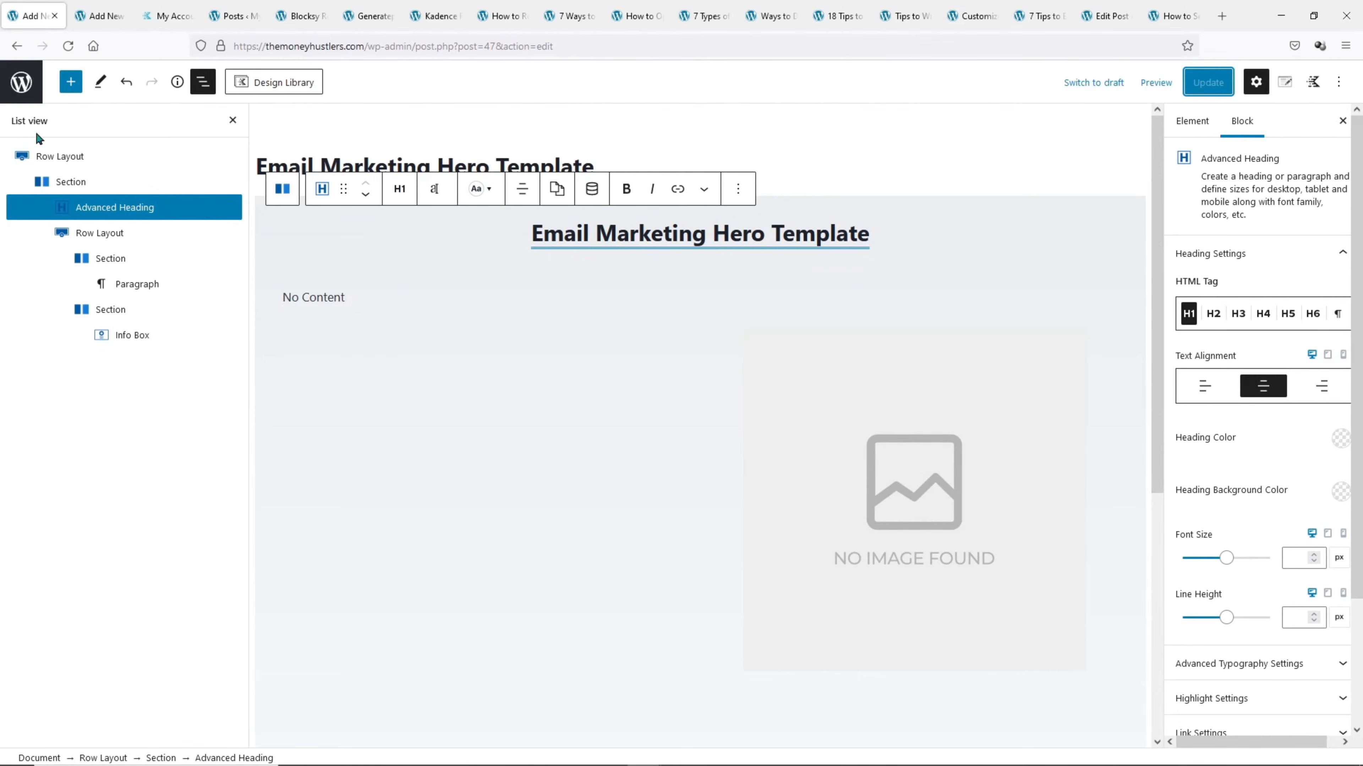
left_click(46, 158)
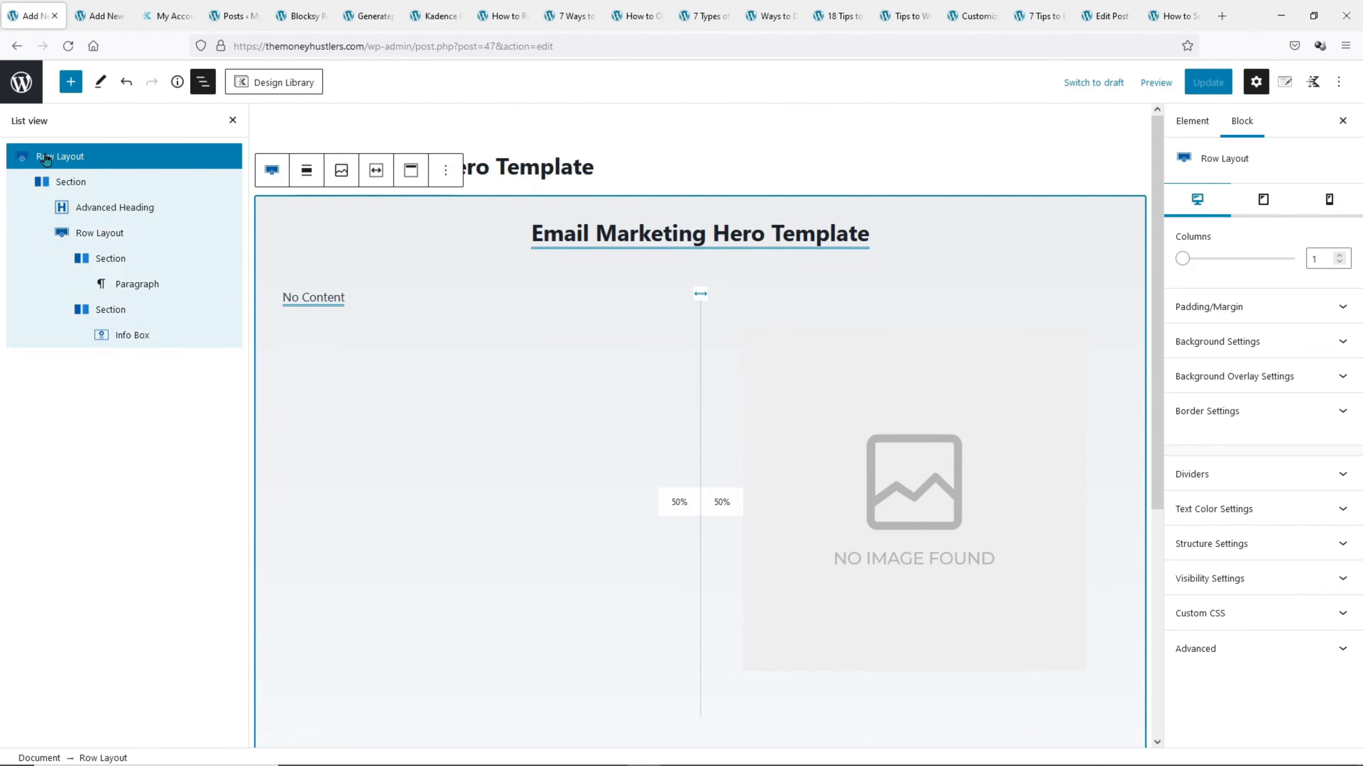
left_click(1305, 306)
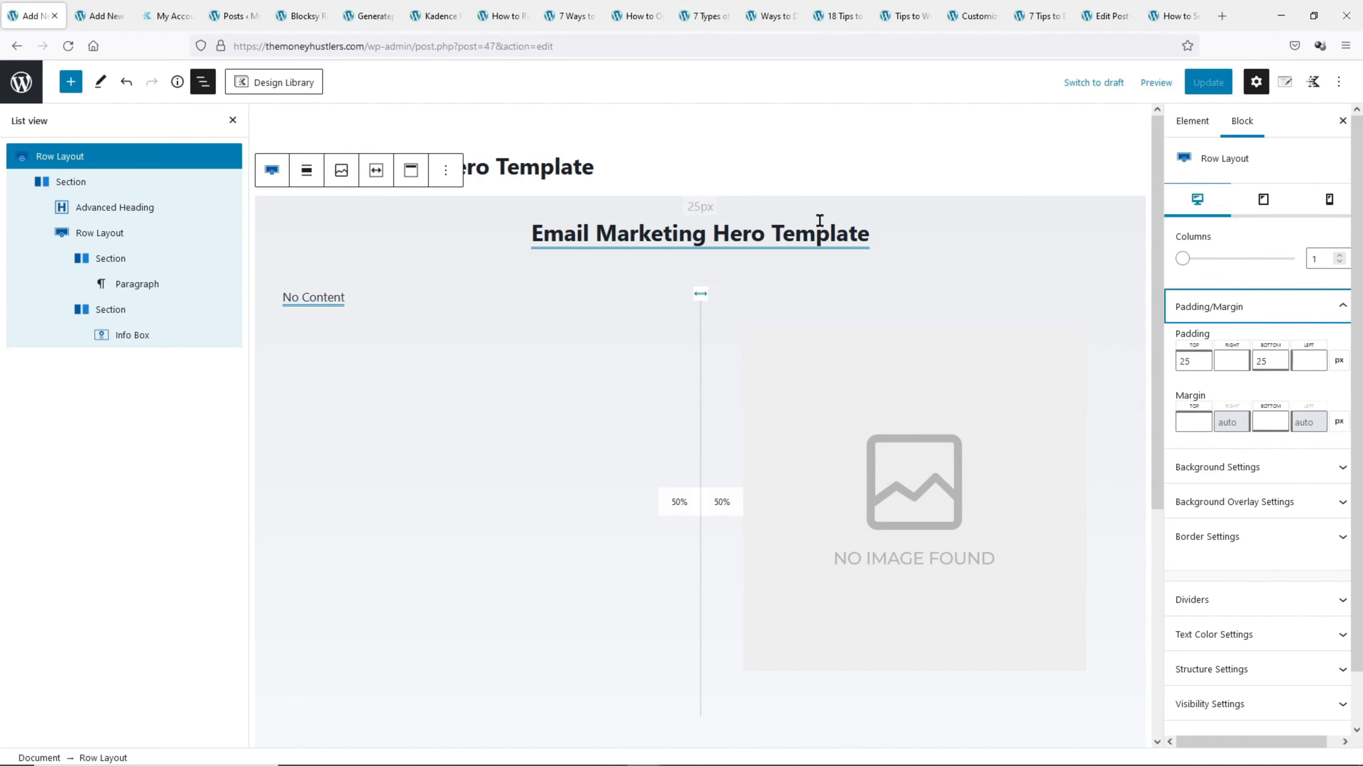
double_click(1183, 361)
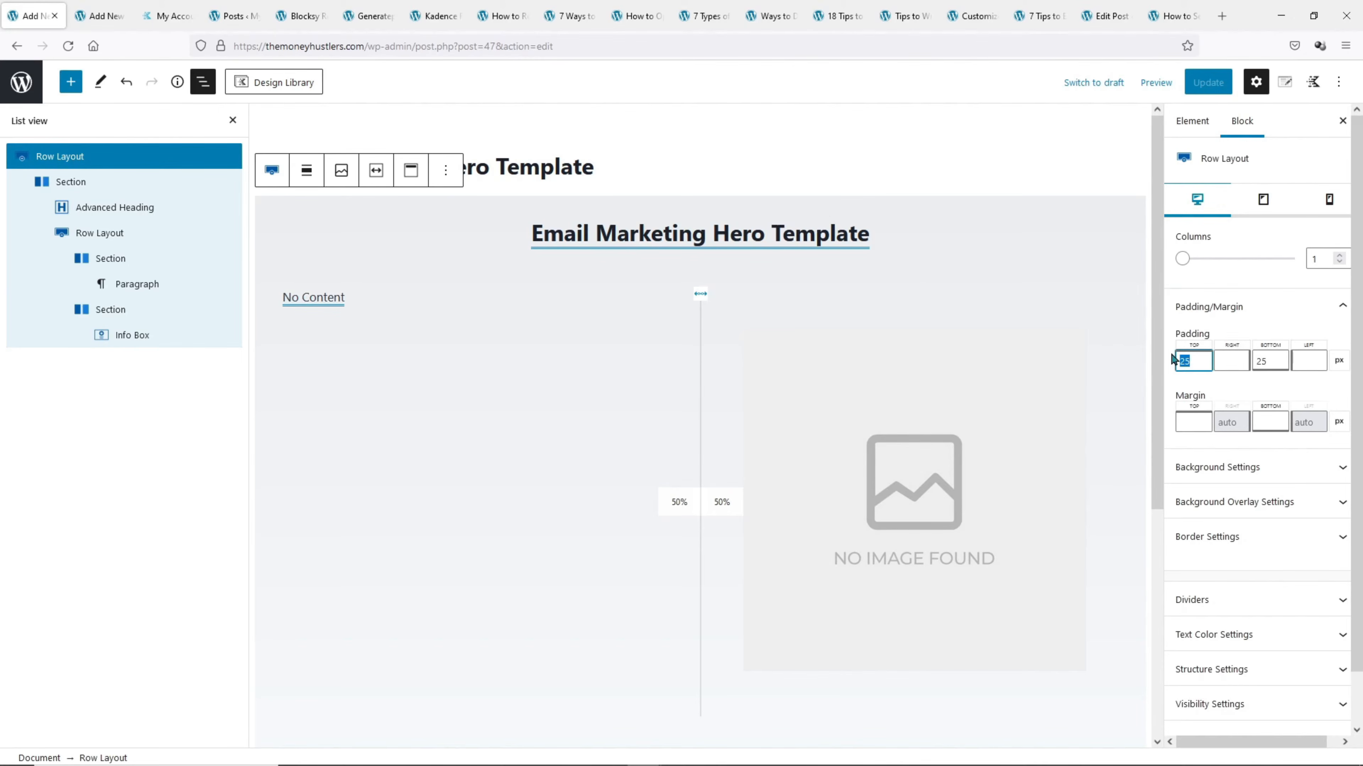
type("150")
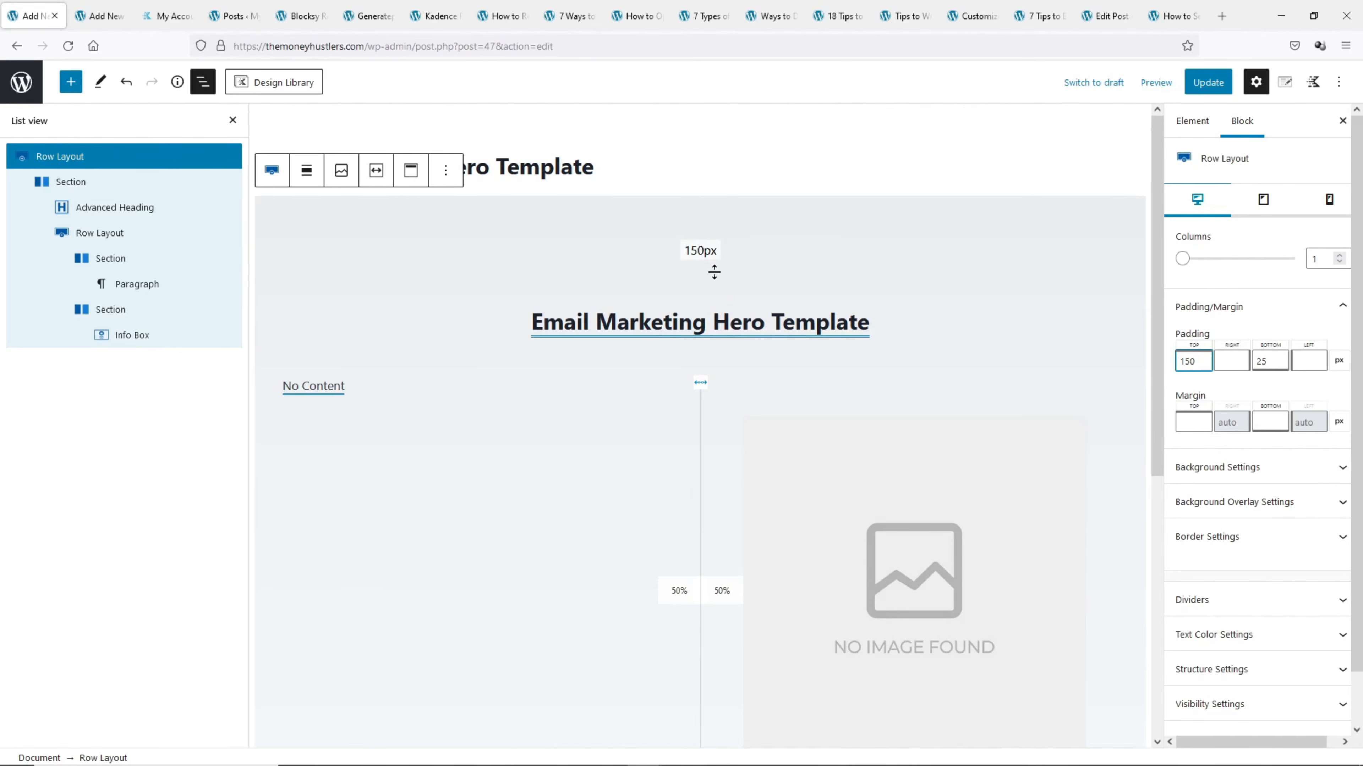
left_click_drag(714, 272, 717, 236)
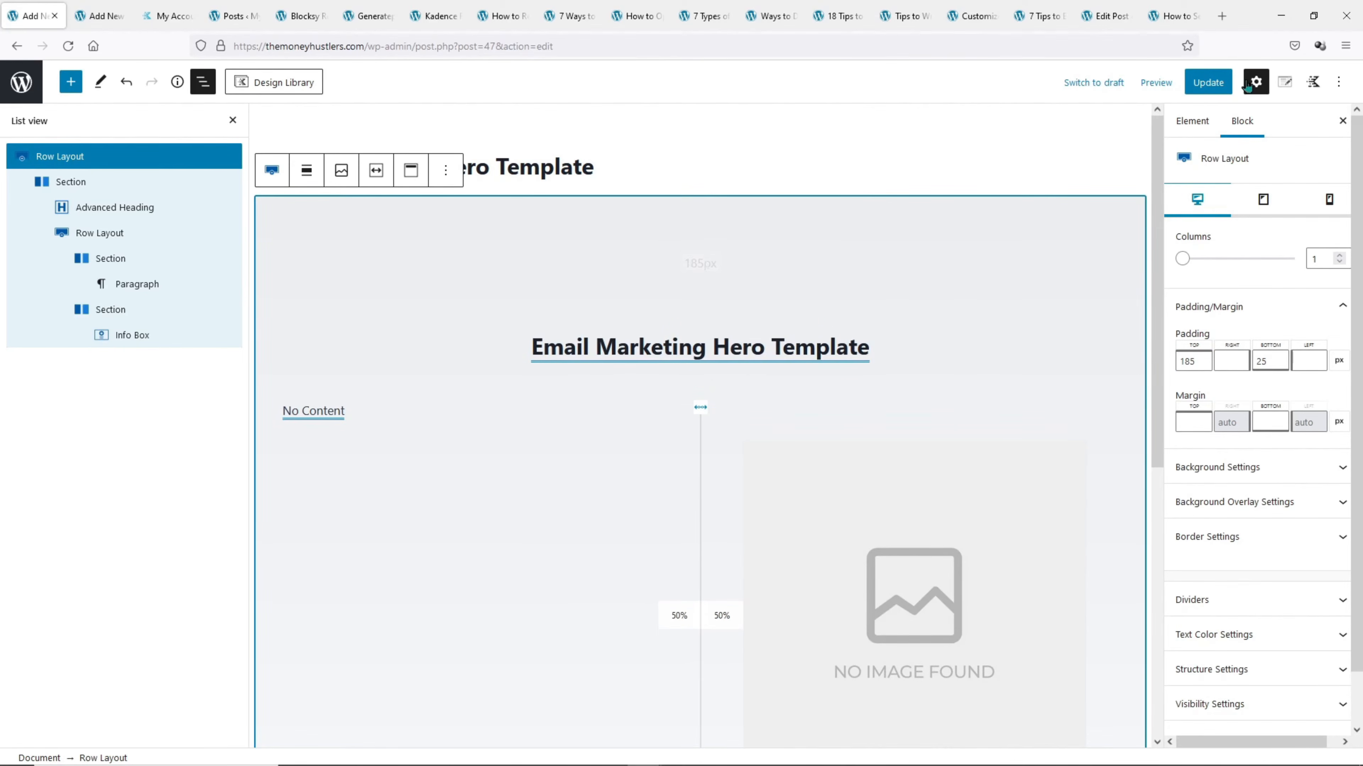
left_click(1207, 82)
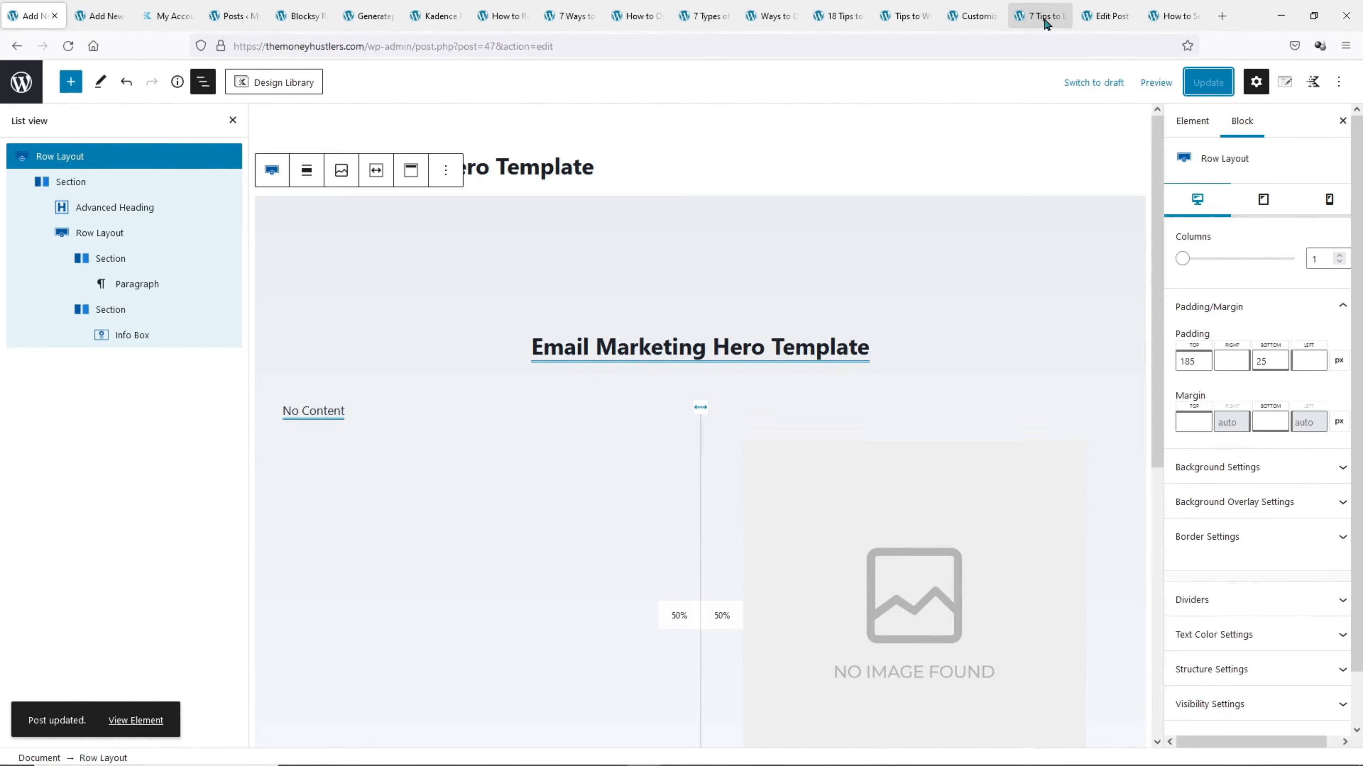
left_click(1044, 23)
left_click(69, 46)
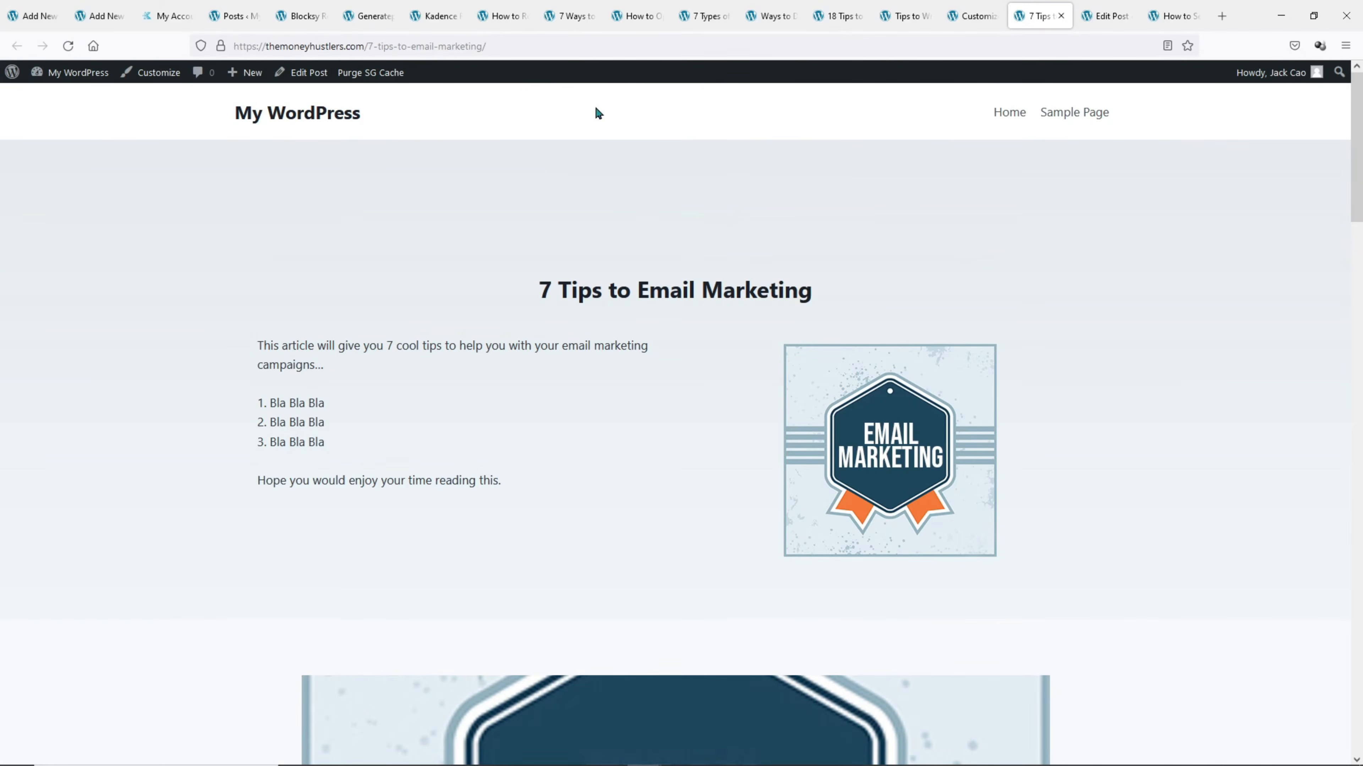
Publish the transparent header settings and reload the 7 Tips to Email Marketing post to check its header and hero
left_click(977, 16)
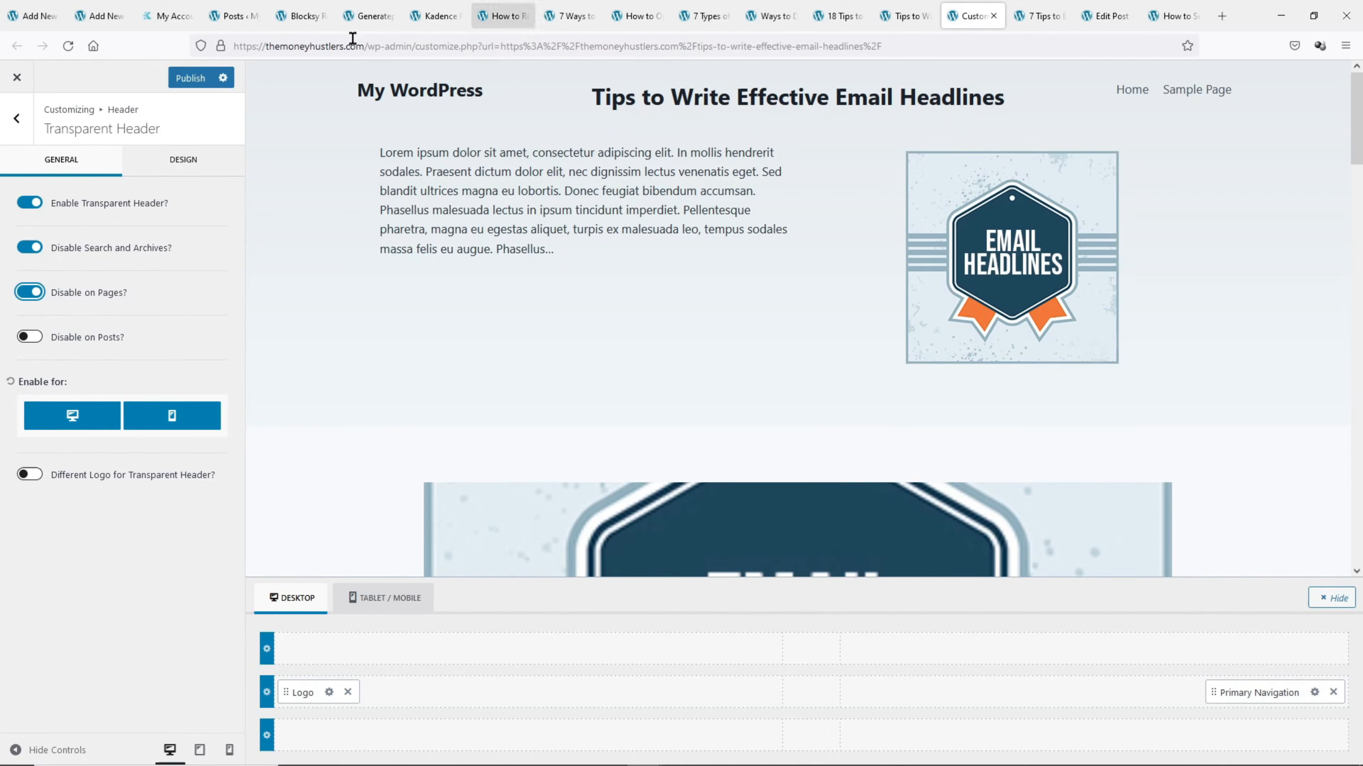
left_click(199, 75)
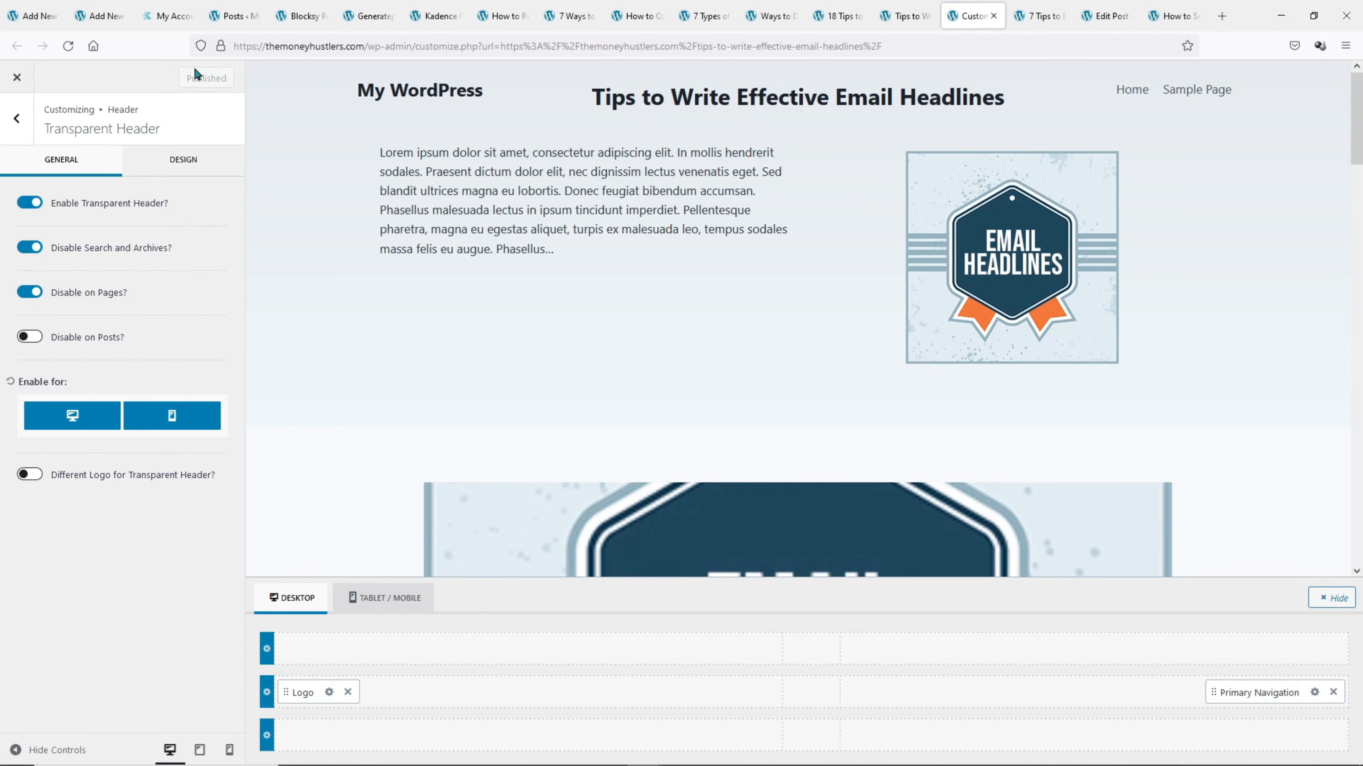
left_click(1019, 17)
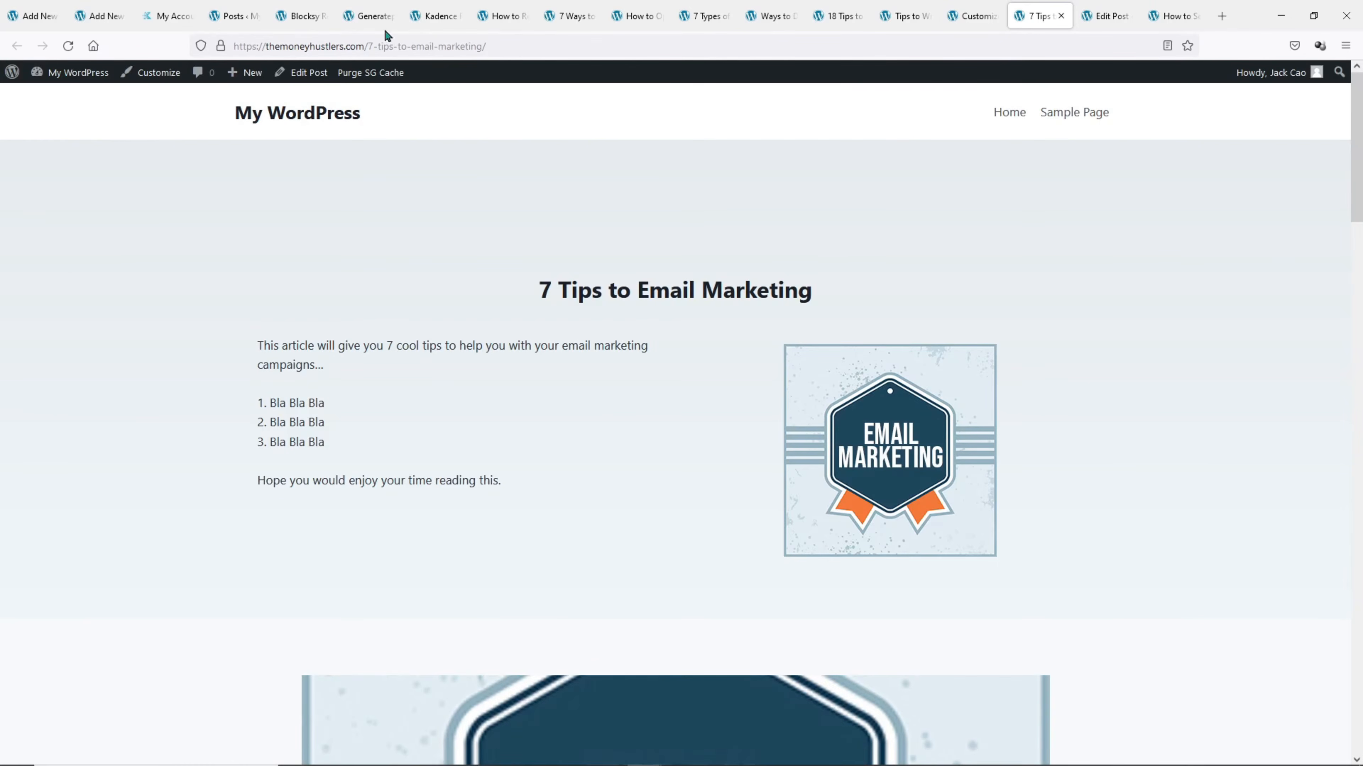
left_click(67, 46)
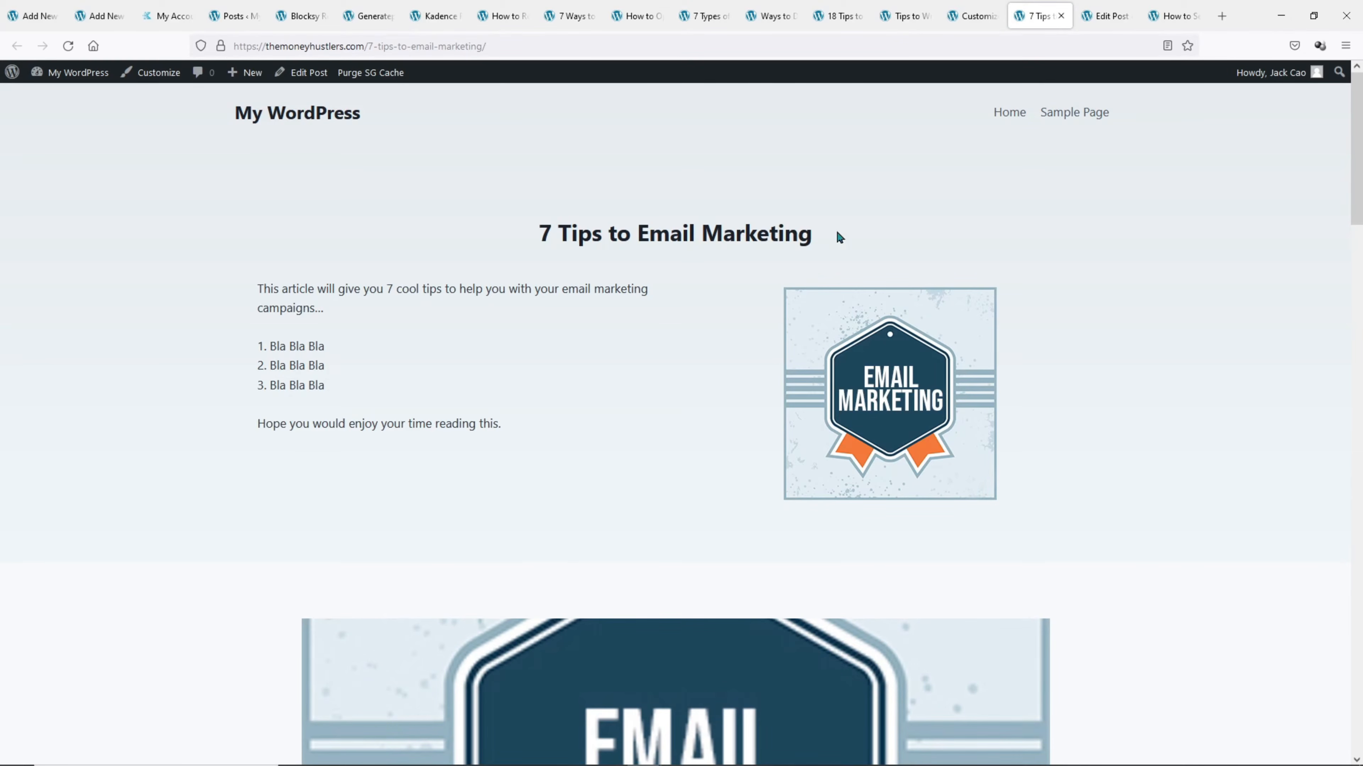
scroll(826, 233, "down", 5)
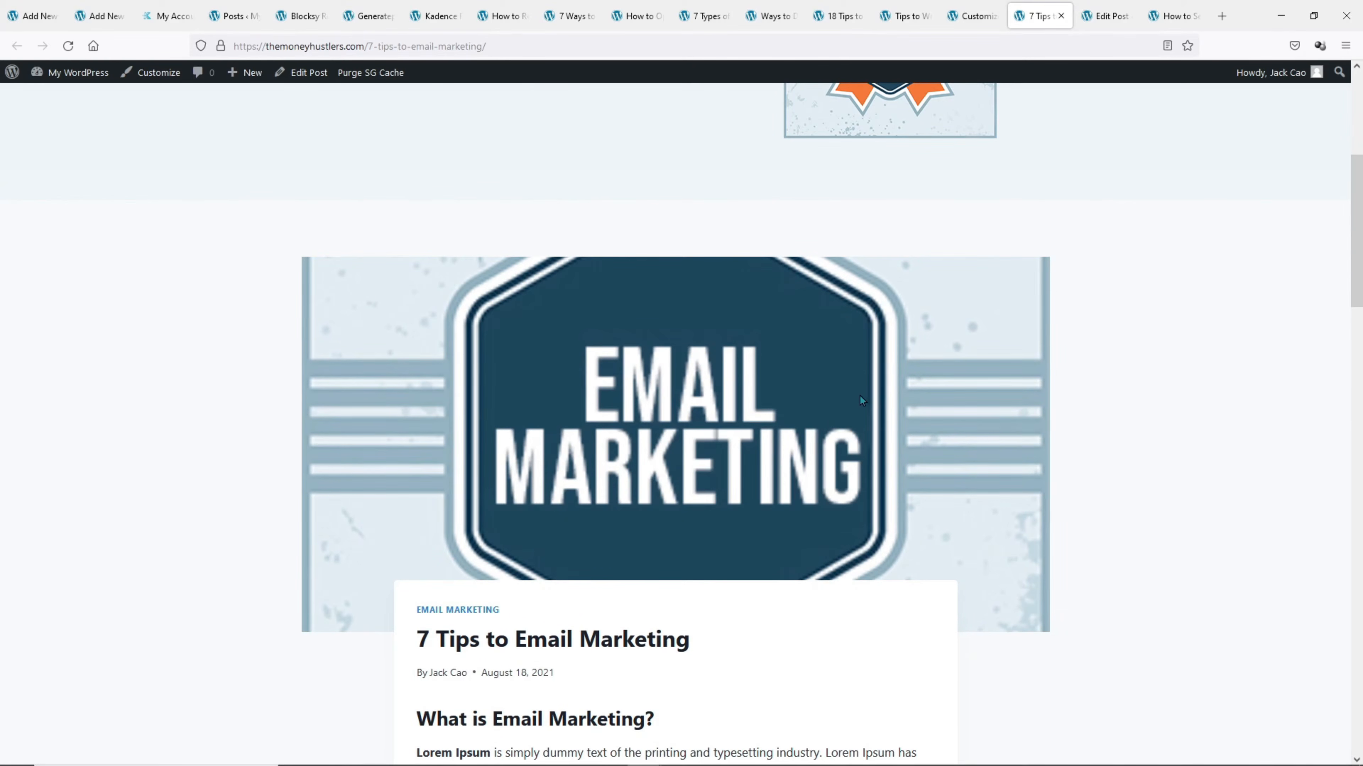
Turn off Show Post Title in the Customizer's Single Post Layout for blog posts
left_click(968, 16)
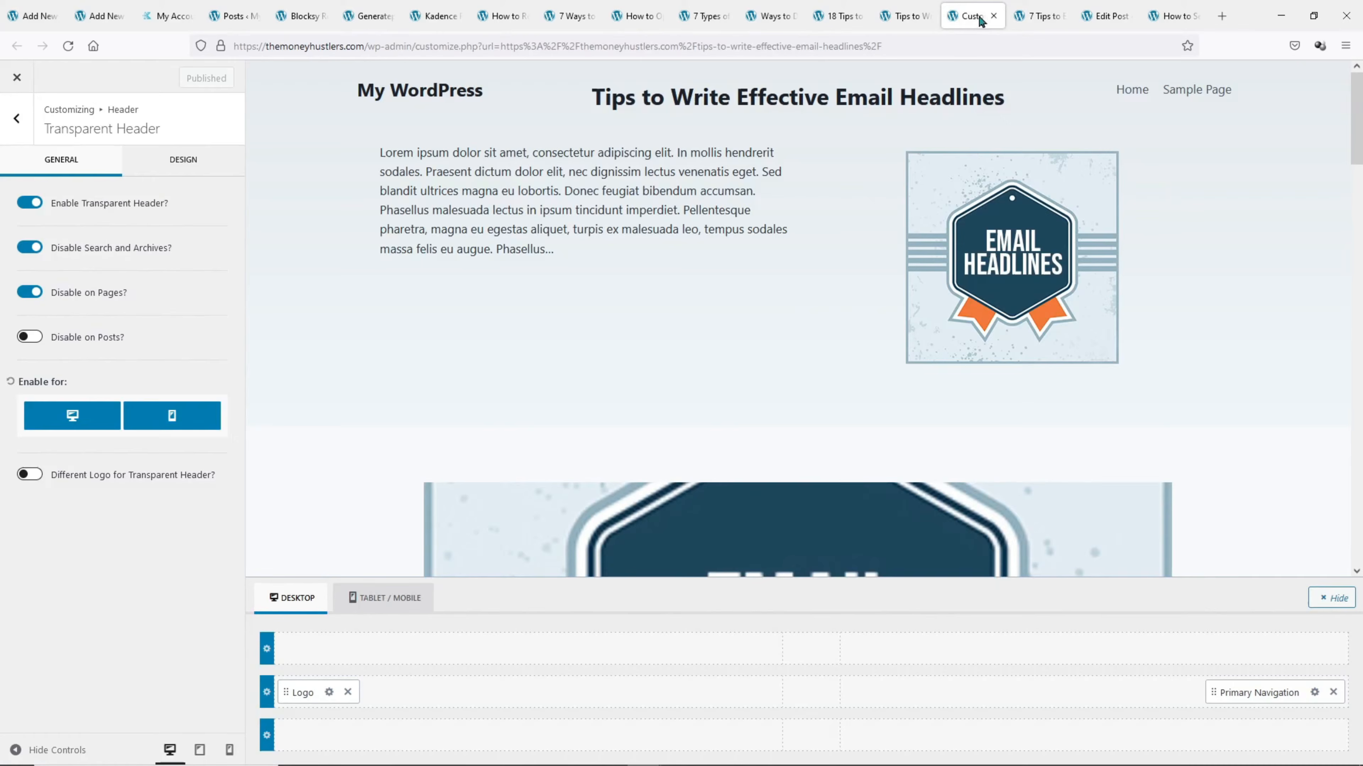
left_click(15, 120)
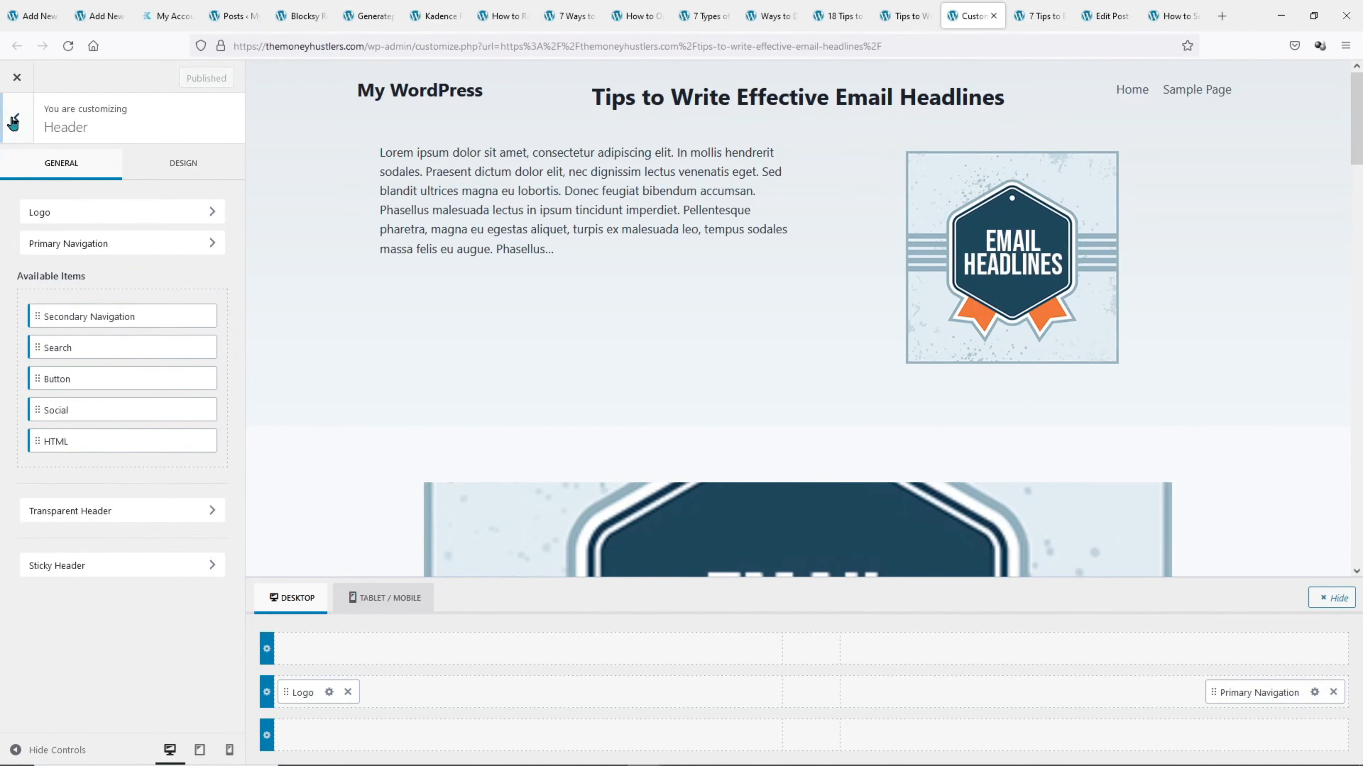
left_click(14, 121)
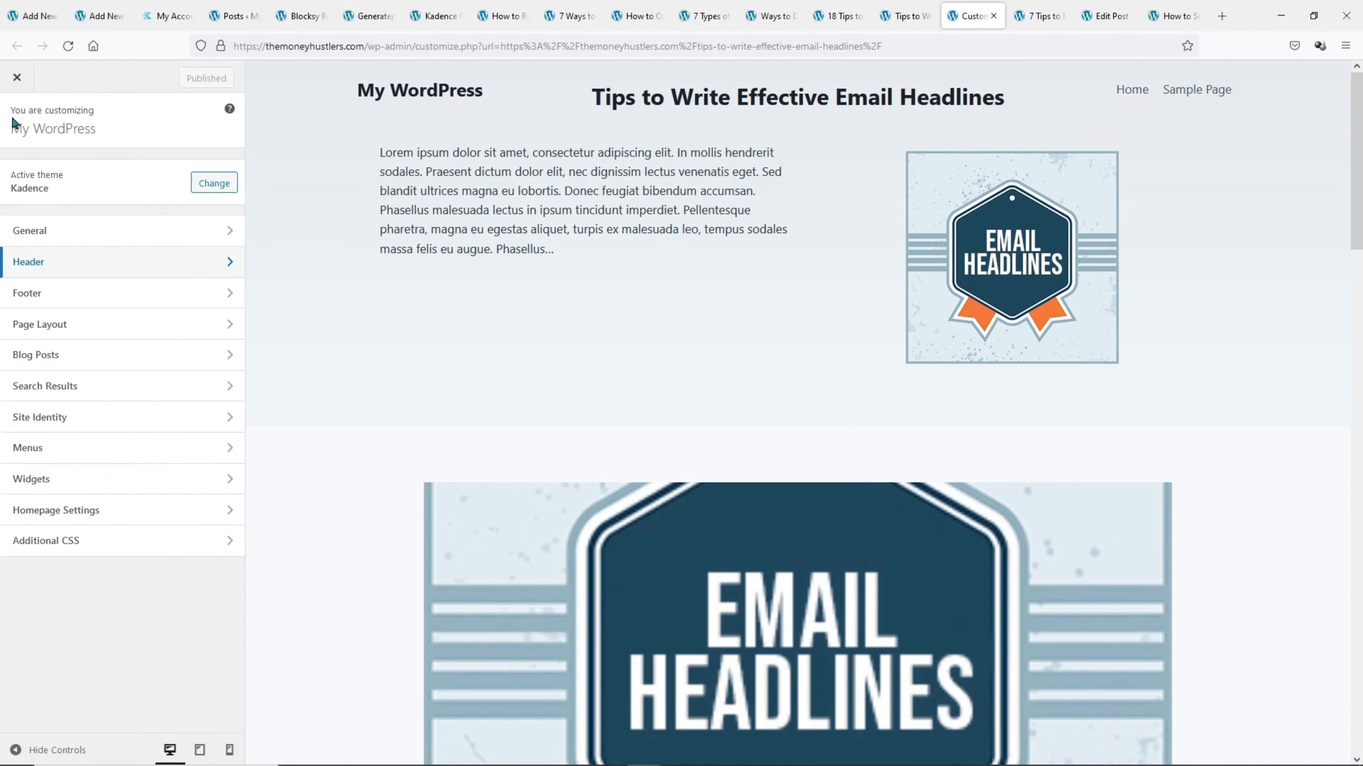
left_click(55, 354)
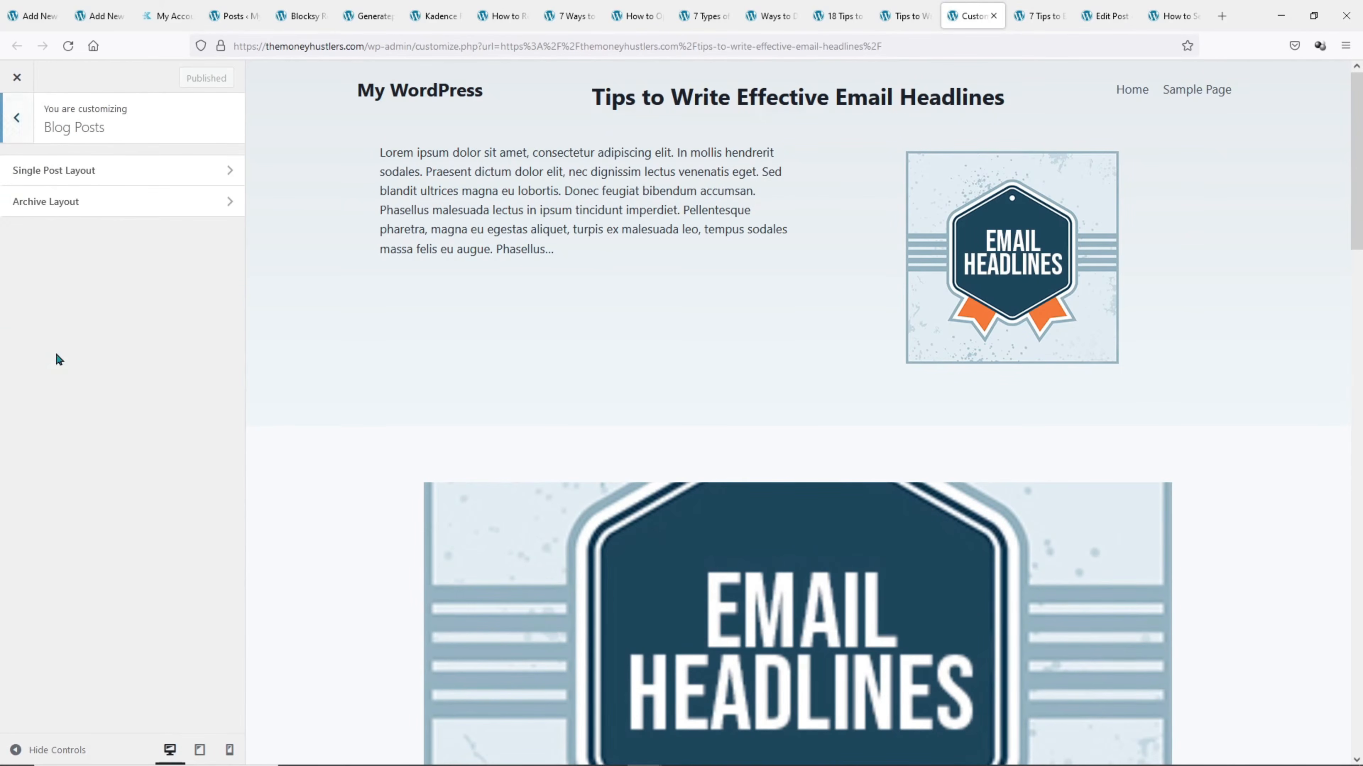
left_click(55, 183)
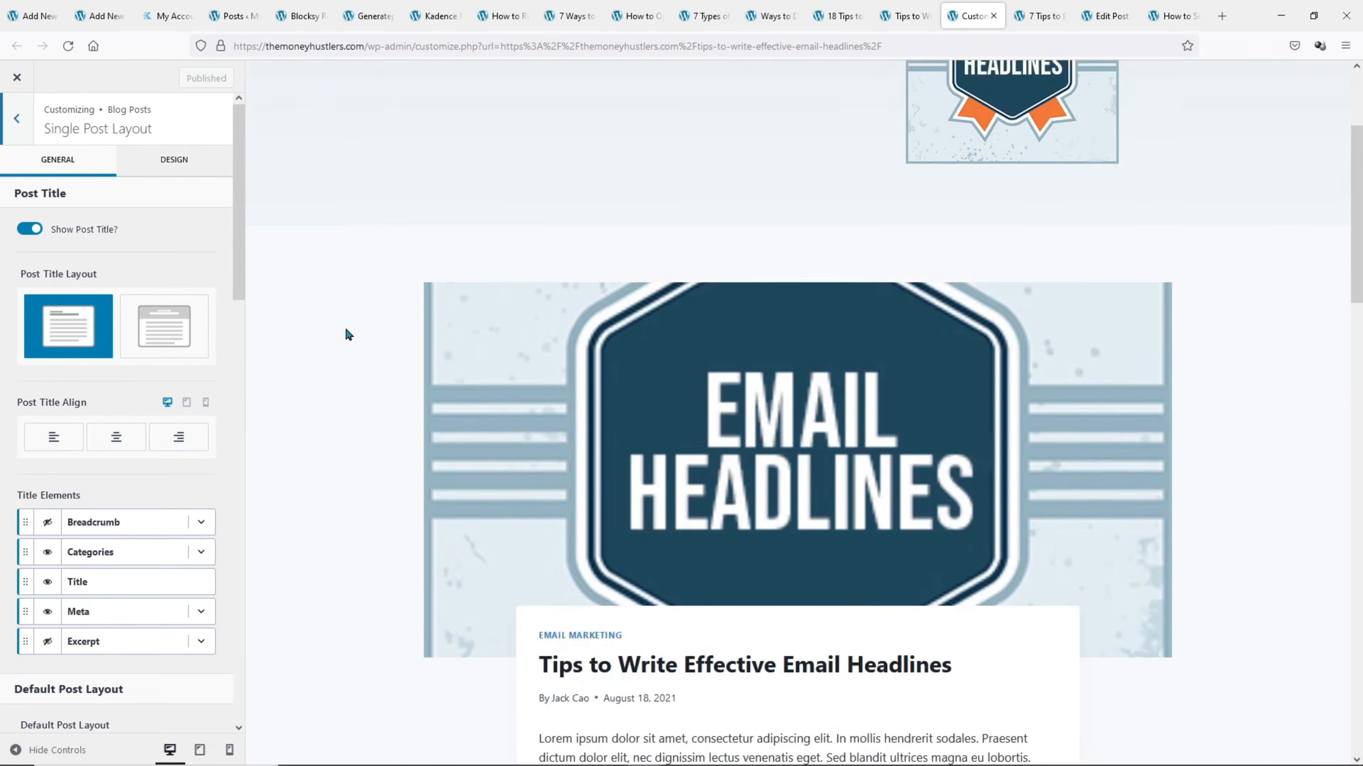
scroll(346, 333, "down", 3)
left_click_drag(539, 428, 1017, 432)
scroll(1018, 433, "up", 6)
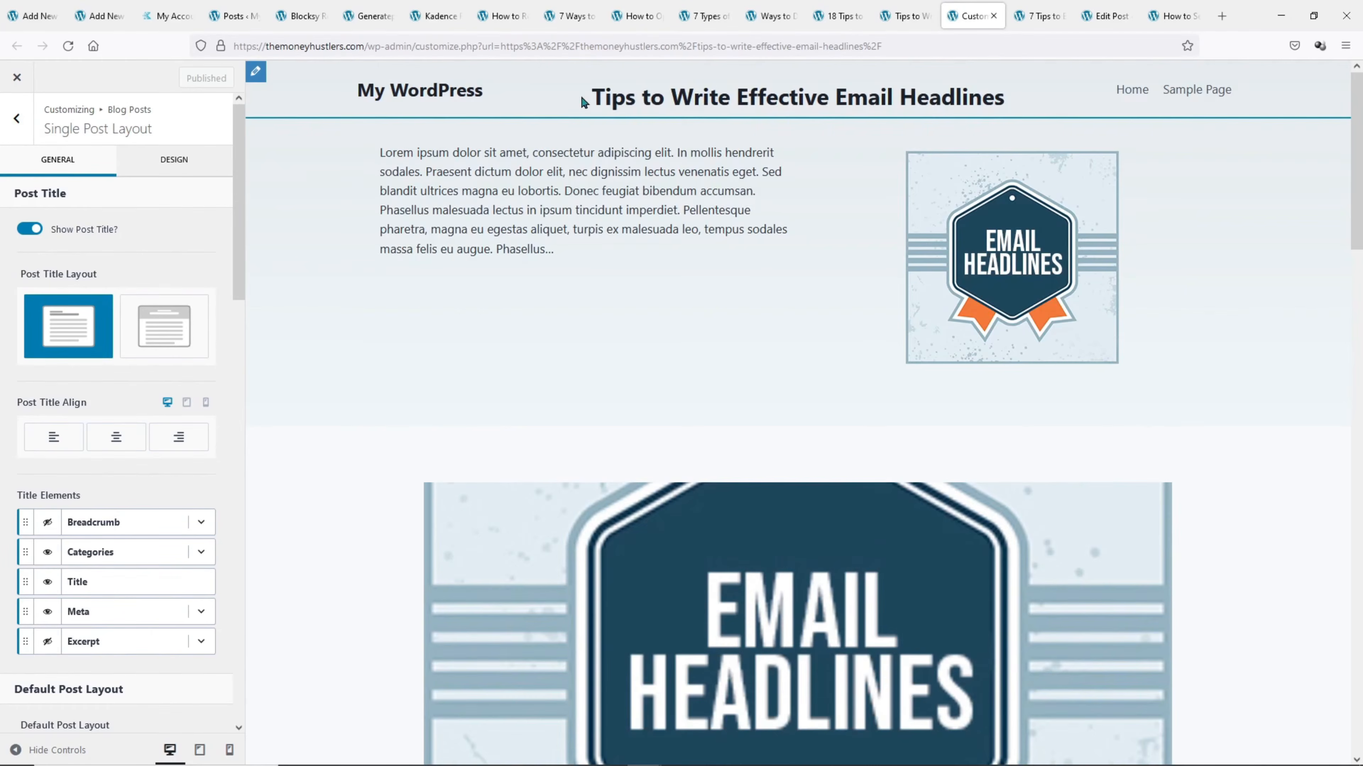
left_click(22, 230)
scroll(317, 289, "down", 3)
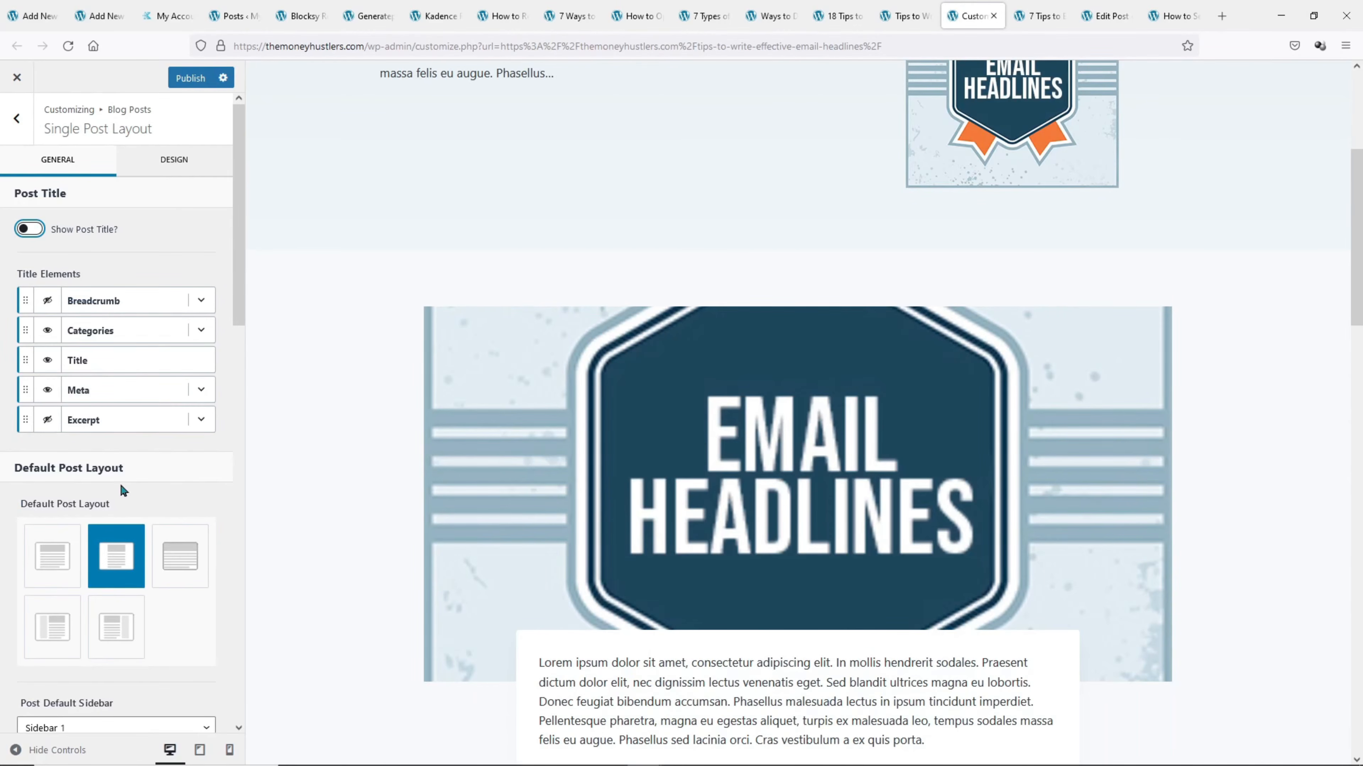
Turn off Show Featured Image in the Single Post Layout and publish the Customizer changes
scroll(119, 483, "down", 10)
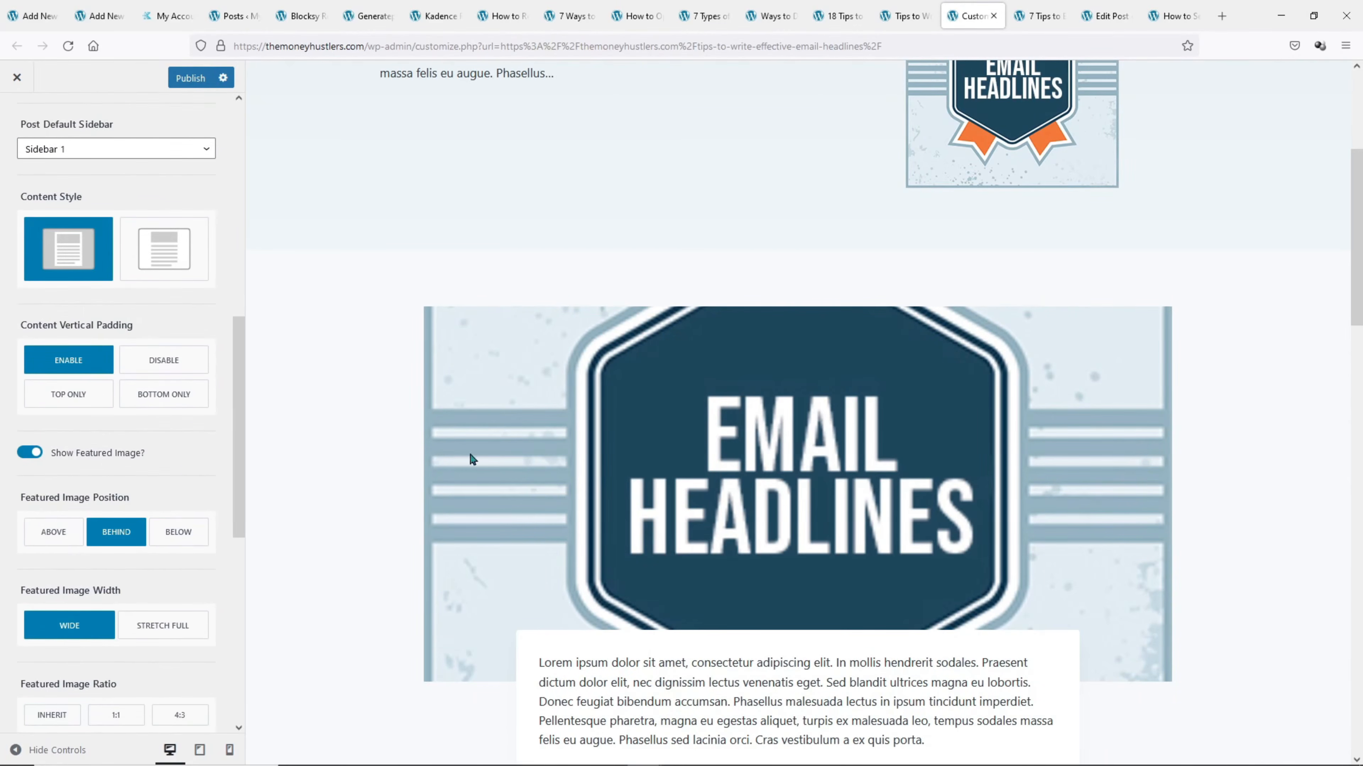
left_click(22, 453)
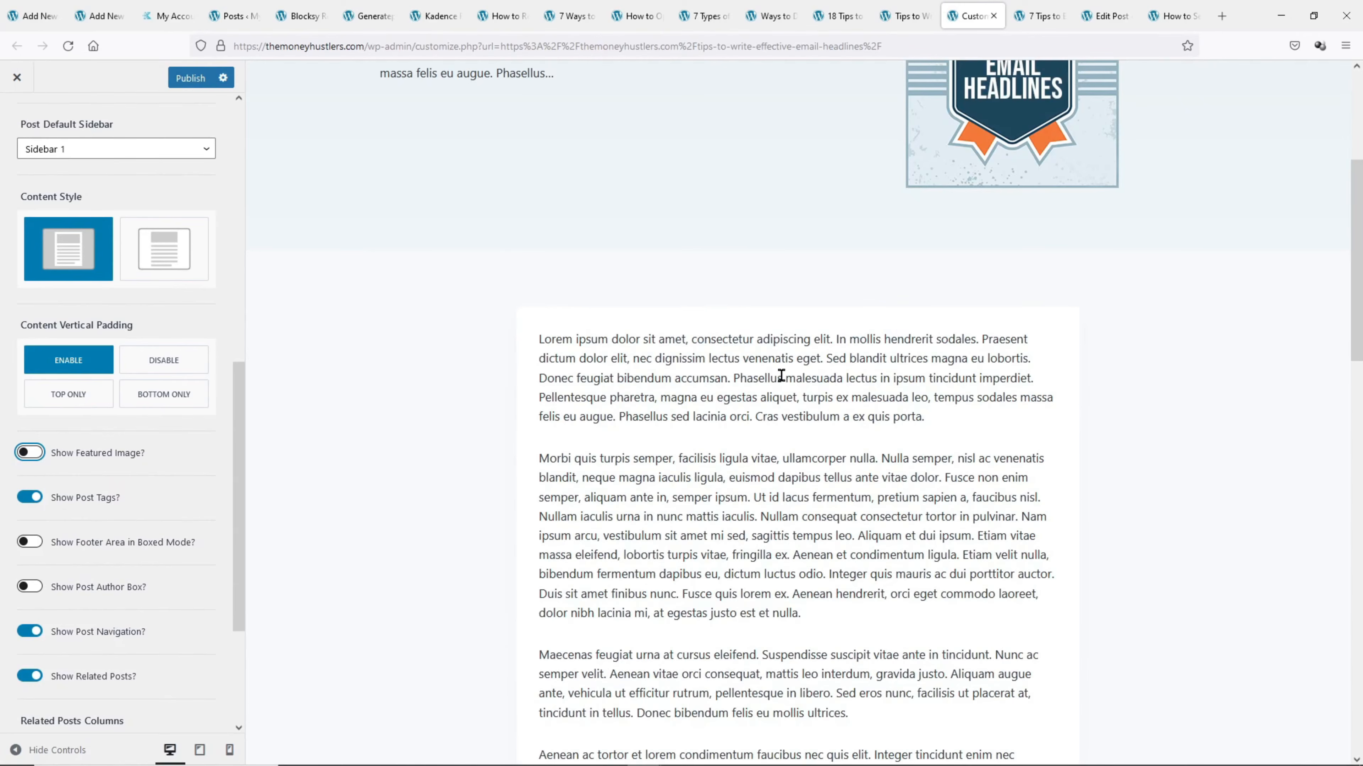
left_click(190, 77)
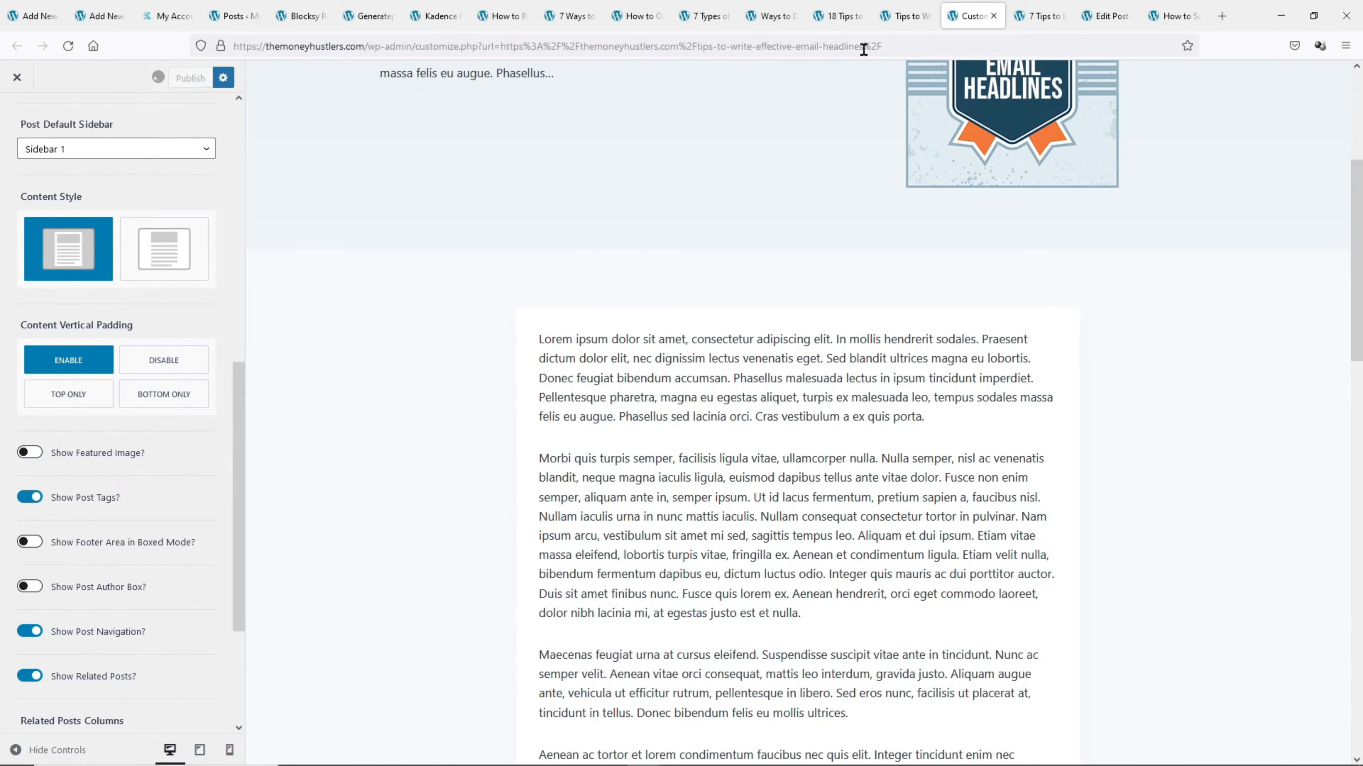
Reload the 7 Tips to Email Marketing post and check its hero, heading and the start of its content
left_click(1039, 16)
left_click(67, 46)
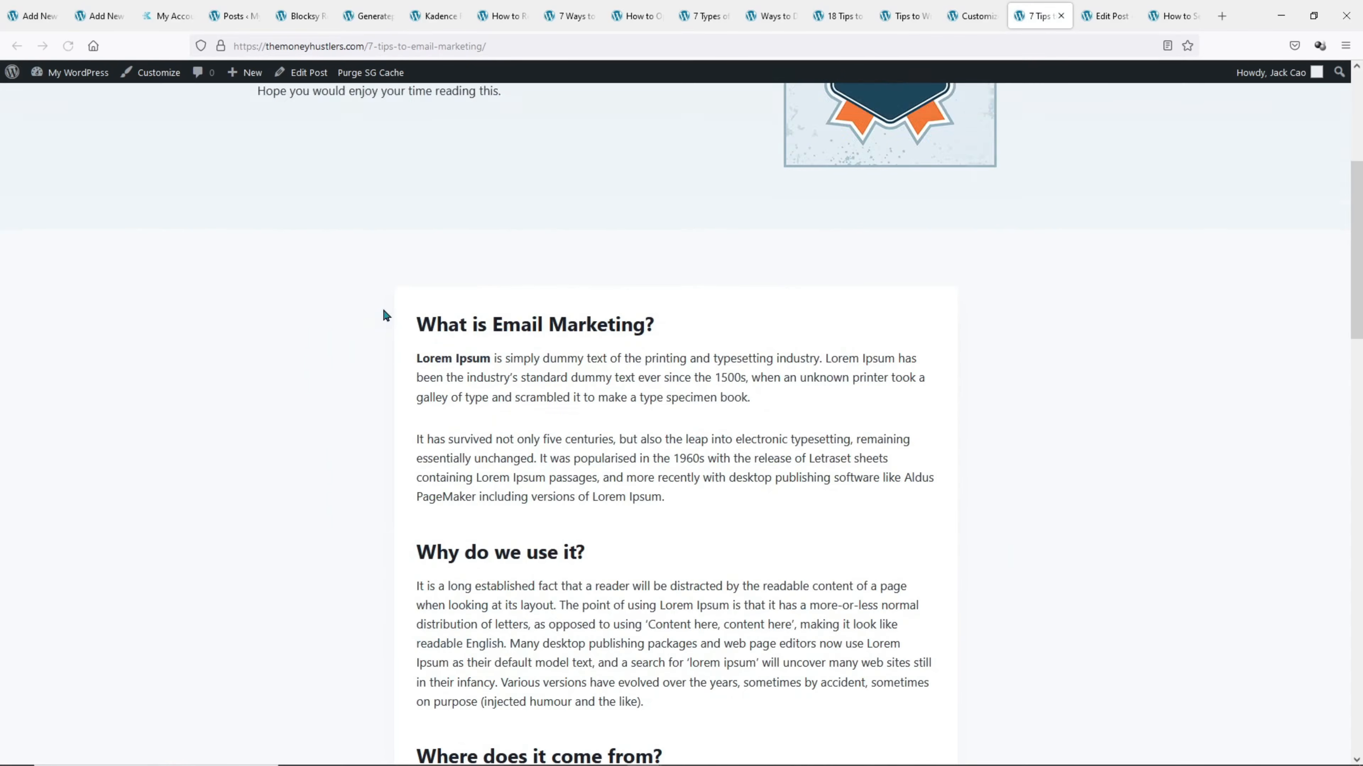
scroll(400, 313, "down", 5)
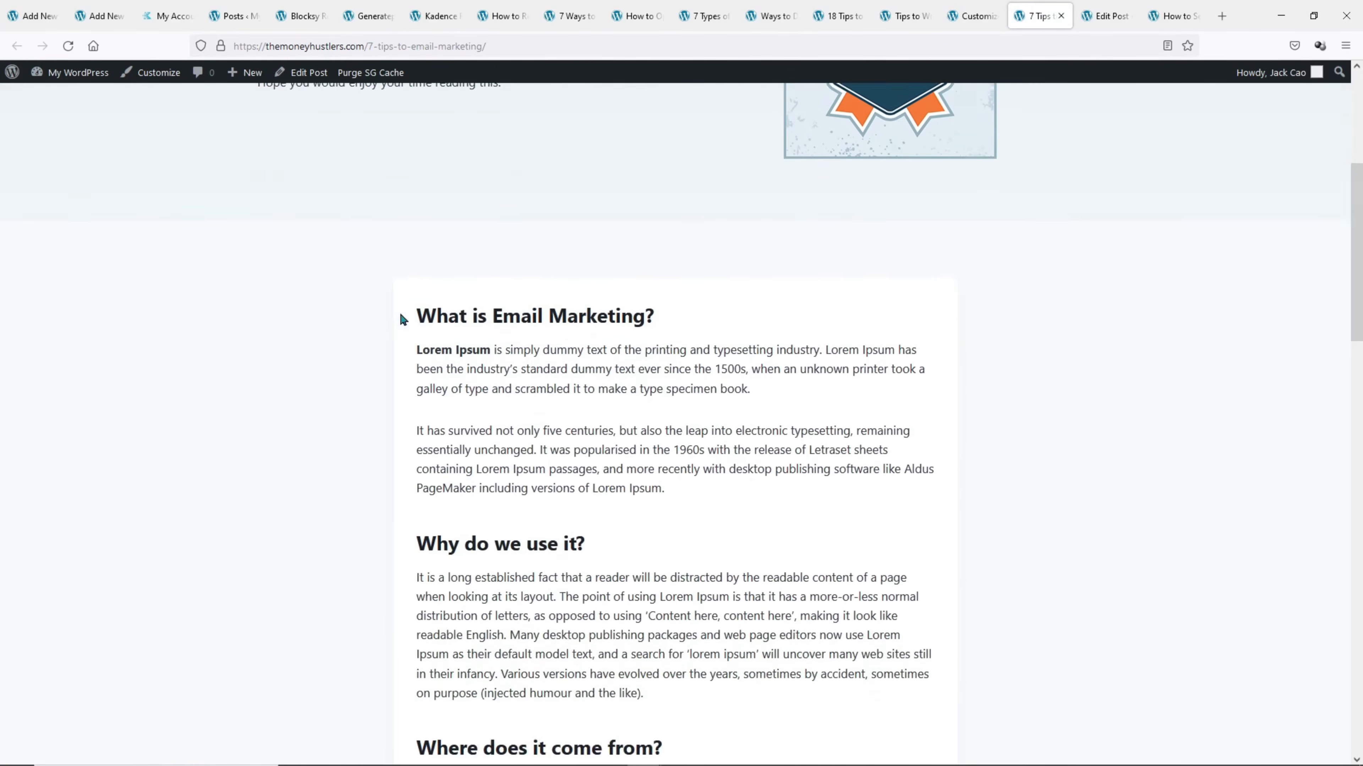
scroll(400, 312, "up", 5)
left_click_drag(649, 234, 807, 231)
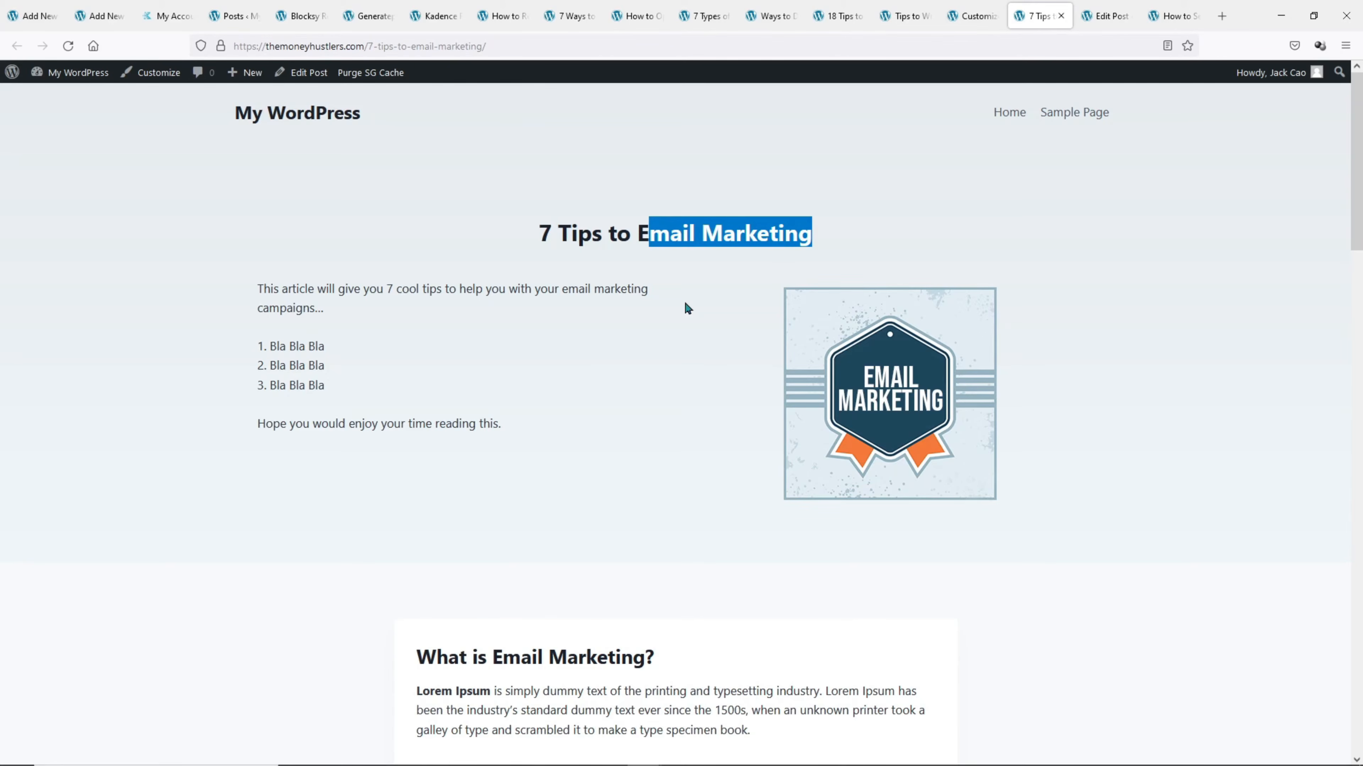
Return to the Email Marketing Hero Template editor and copy its outer Row Layout block
left_click(16, 18)
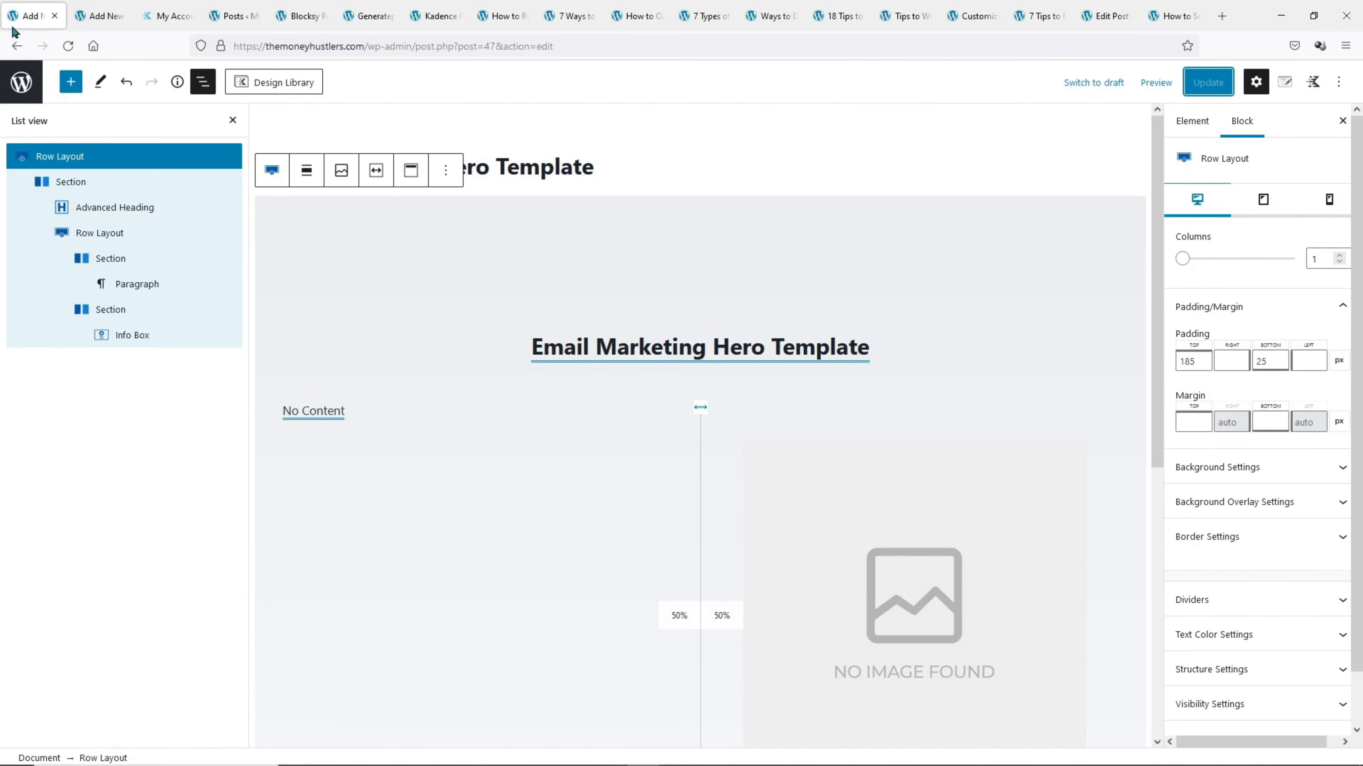
left_click(452, 170)
left_click(454, 251)
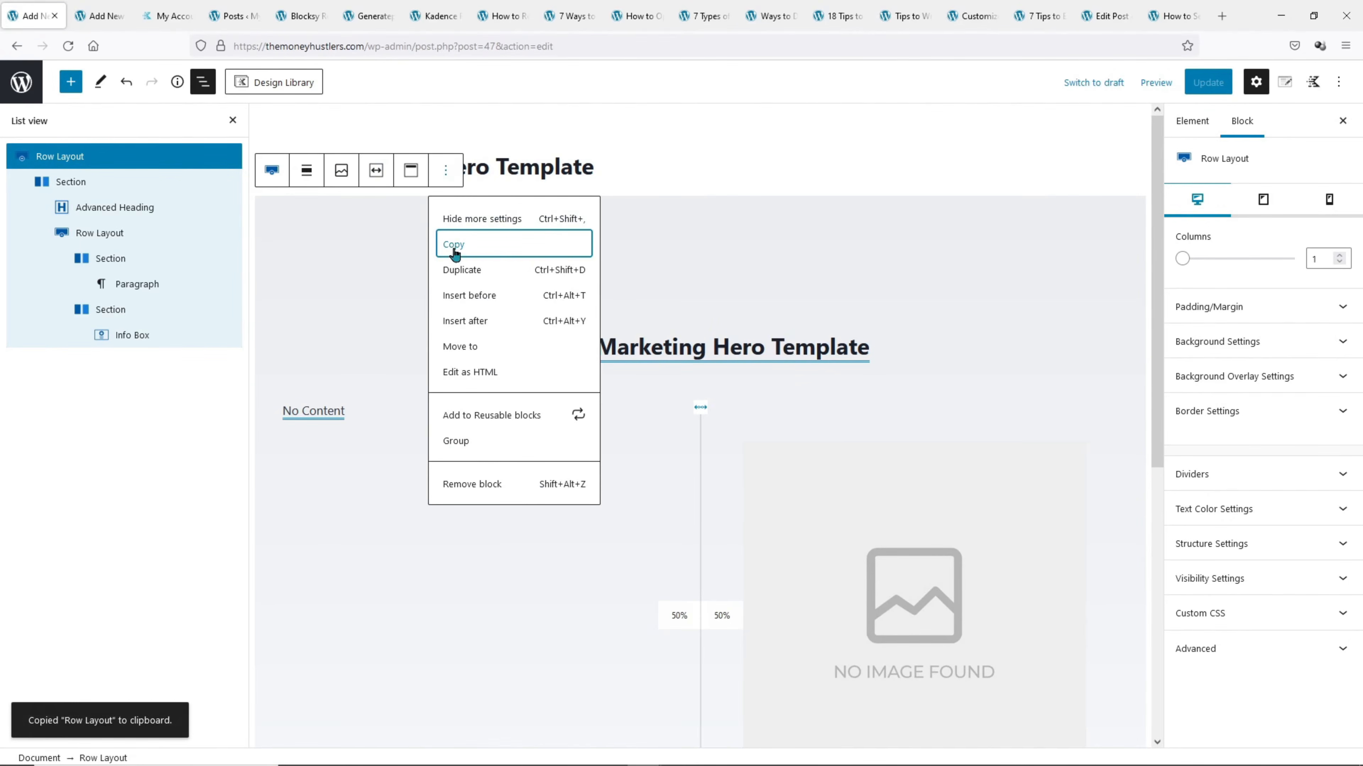
Create a Default element titled "Content Creation Post Template" and paste the copied Row Layout into it
left_click(22, 82)
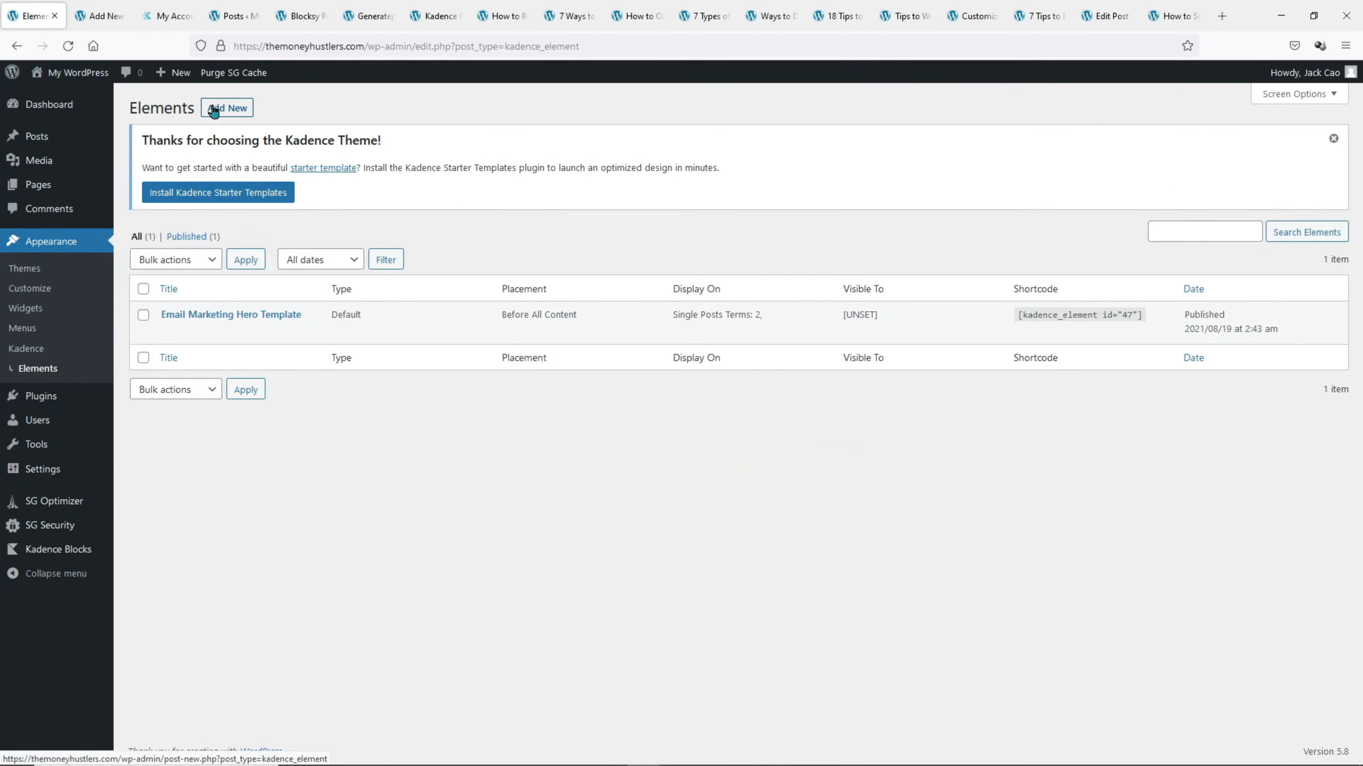
left_click(214, 107)
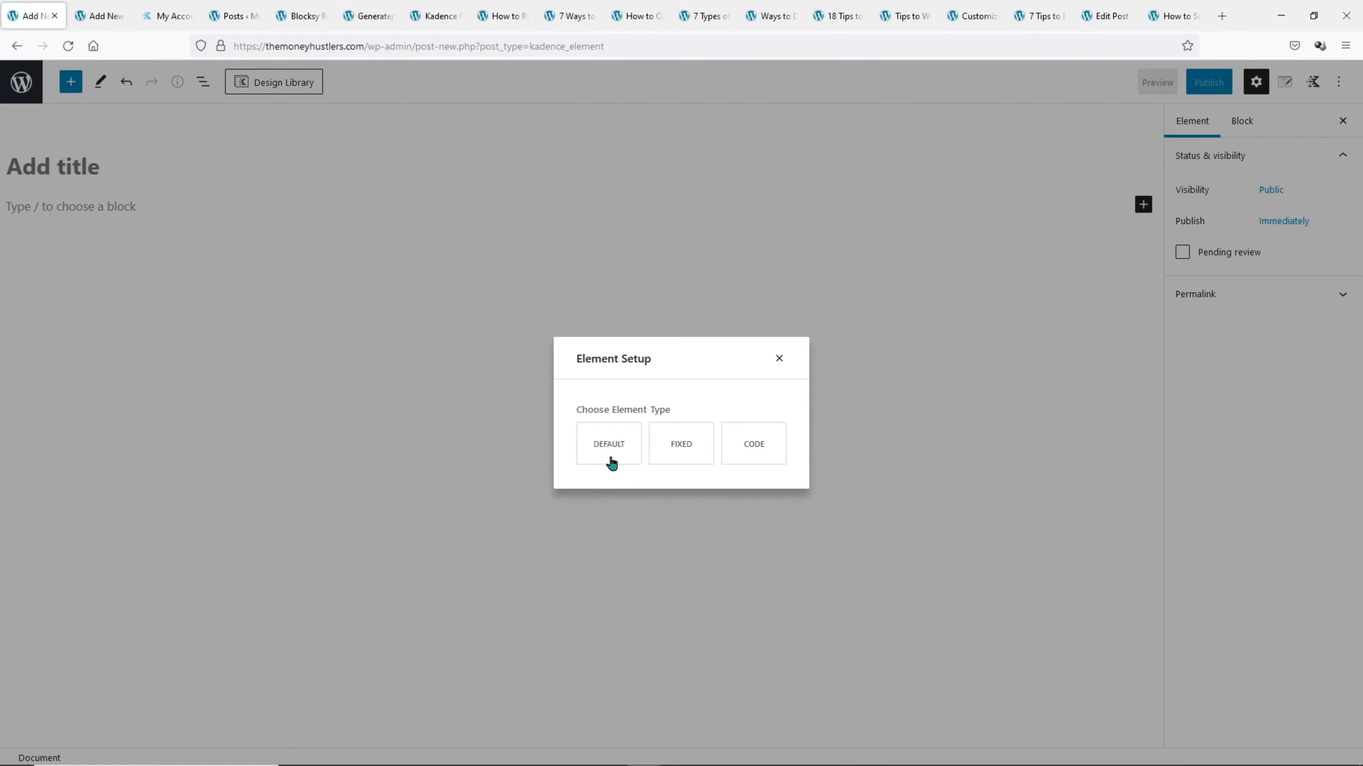
left_click(610, 461)
left_click(86, 168)
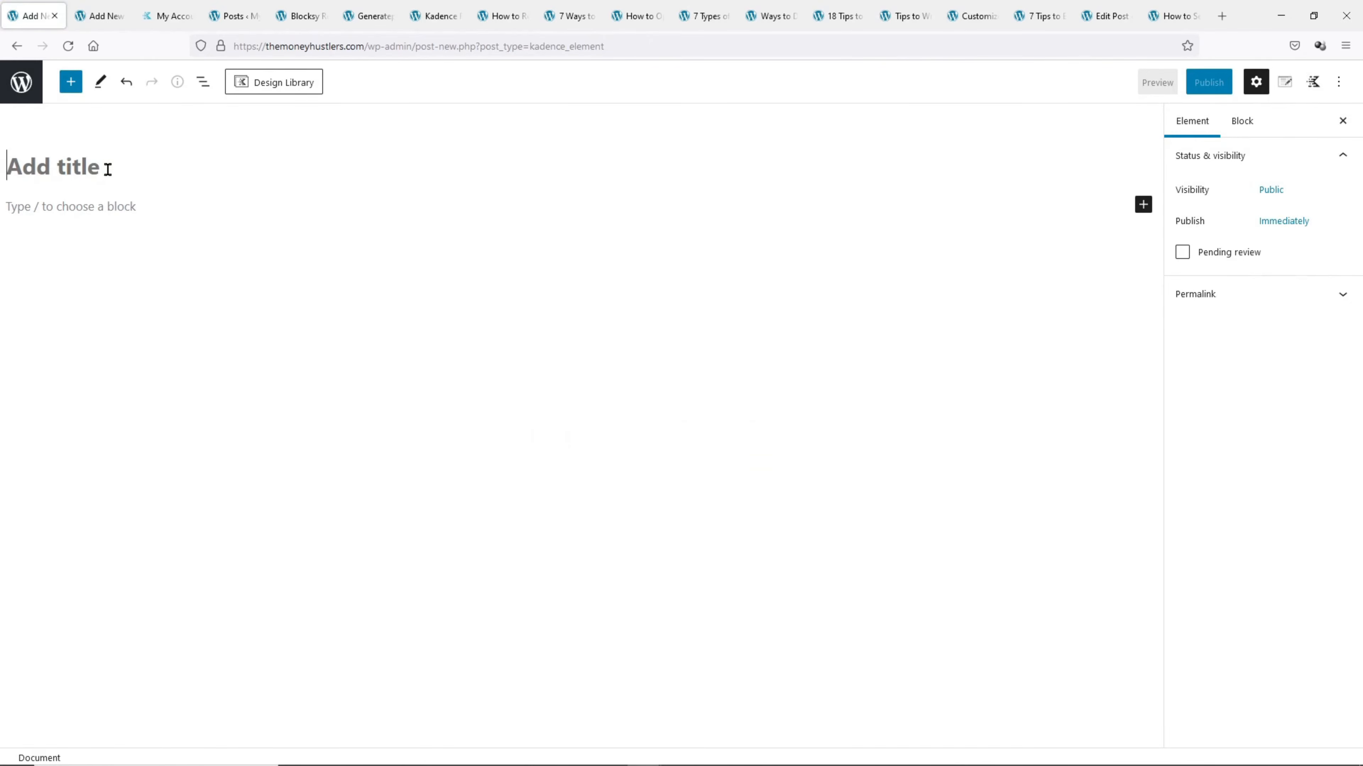
type("Content Creation Post R")
type("emplate")
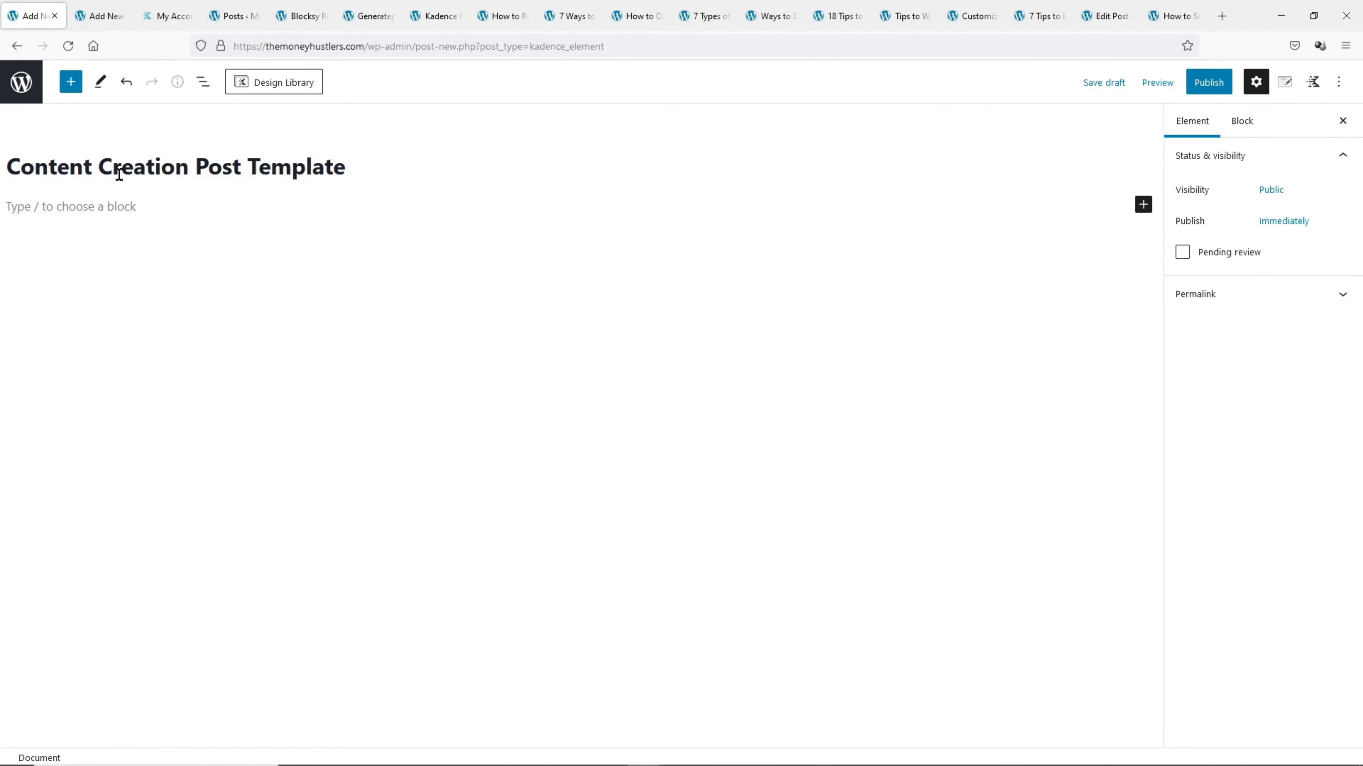
right_click(118, 208)
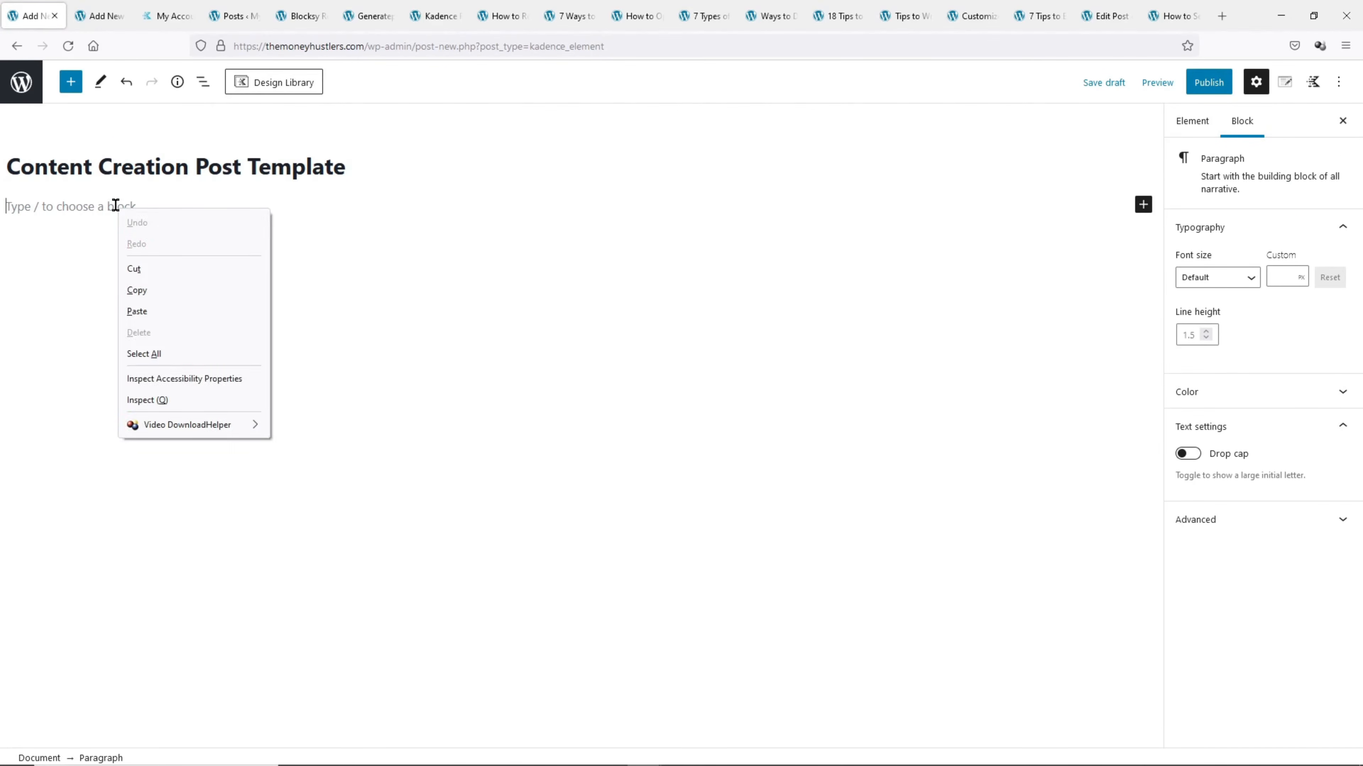
left_click(155, 311)
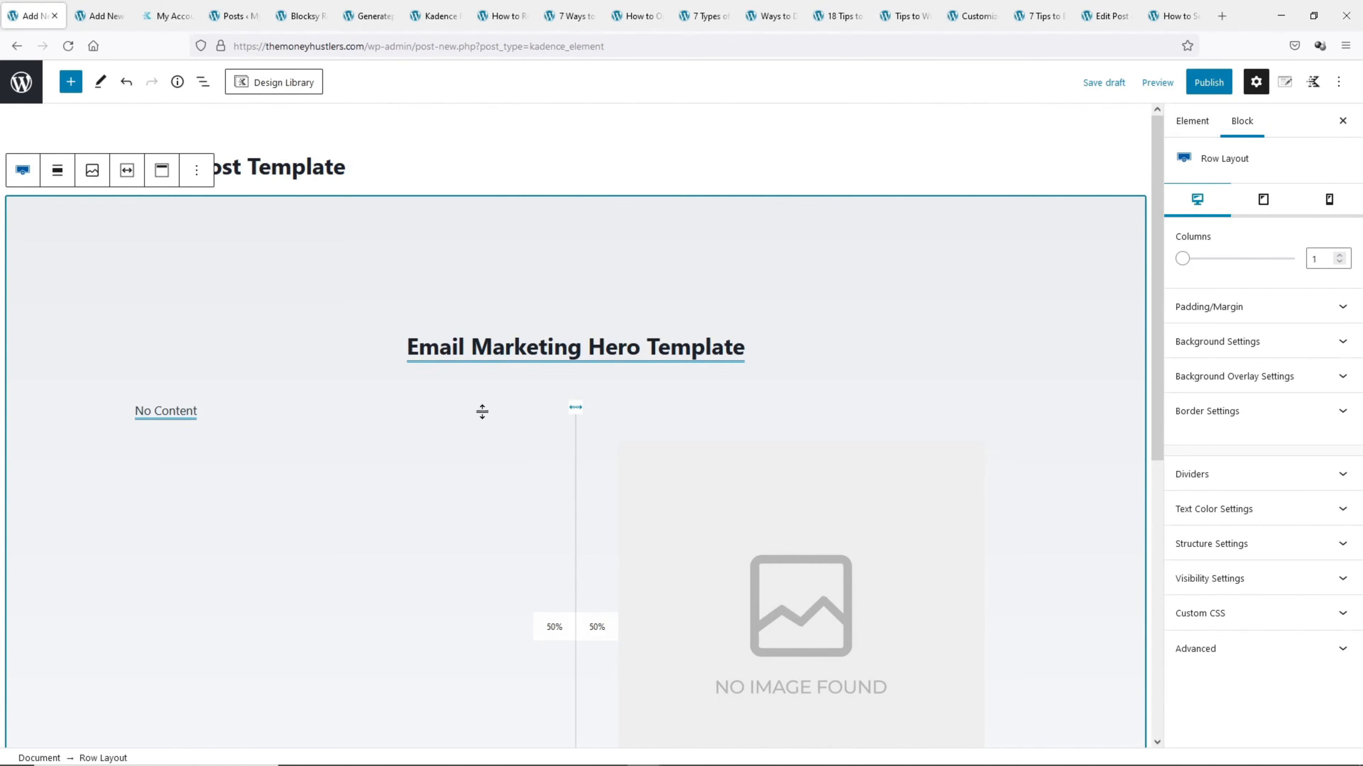
Set the row's background overlay gradient to dadbdd as first color and a near-black grey around 2C2D2D as second color
left_click(1287, 378)
scroll(1288, 380, "down", 1)
left_click(1341, 447)
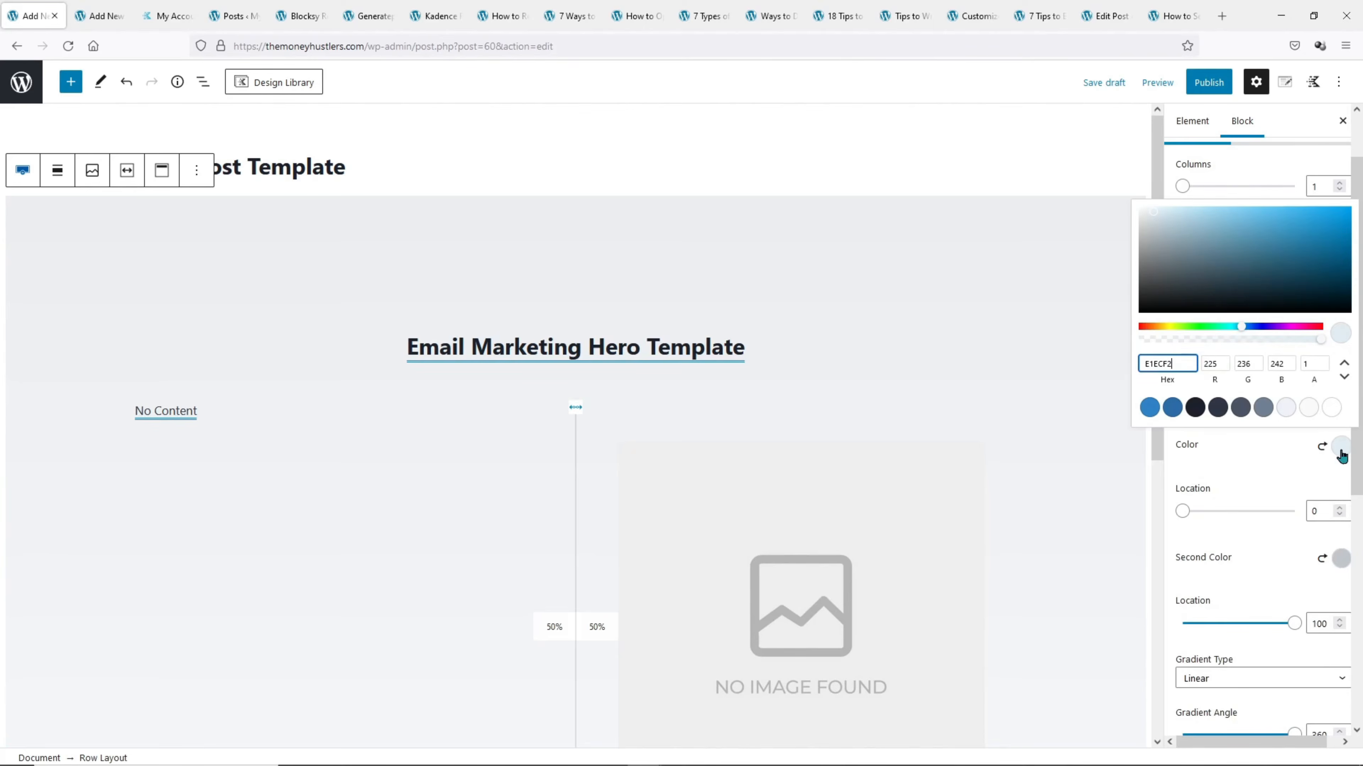
double_click(1142, 363)
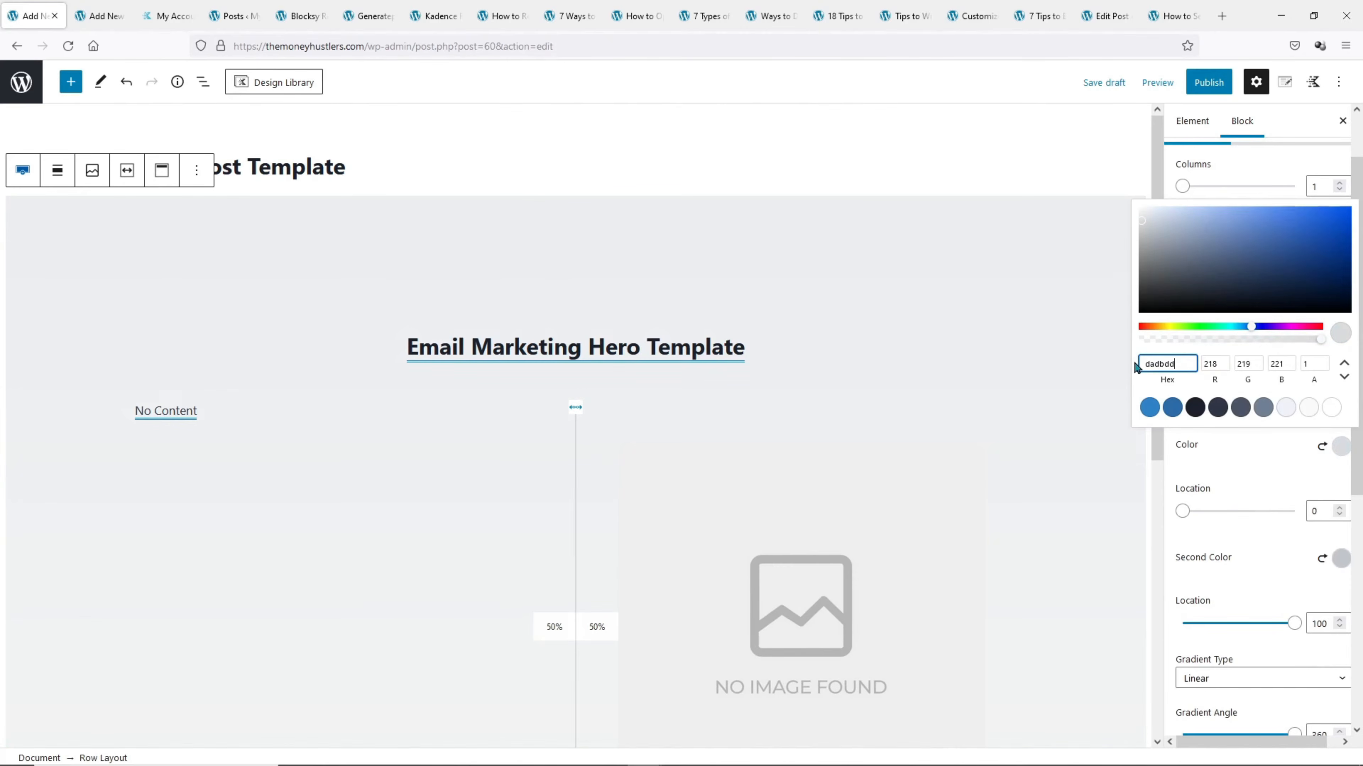
left_click(1207, 447)
left_click(1343, 559)
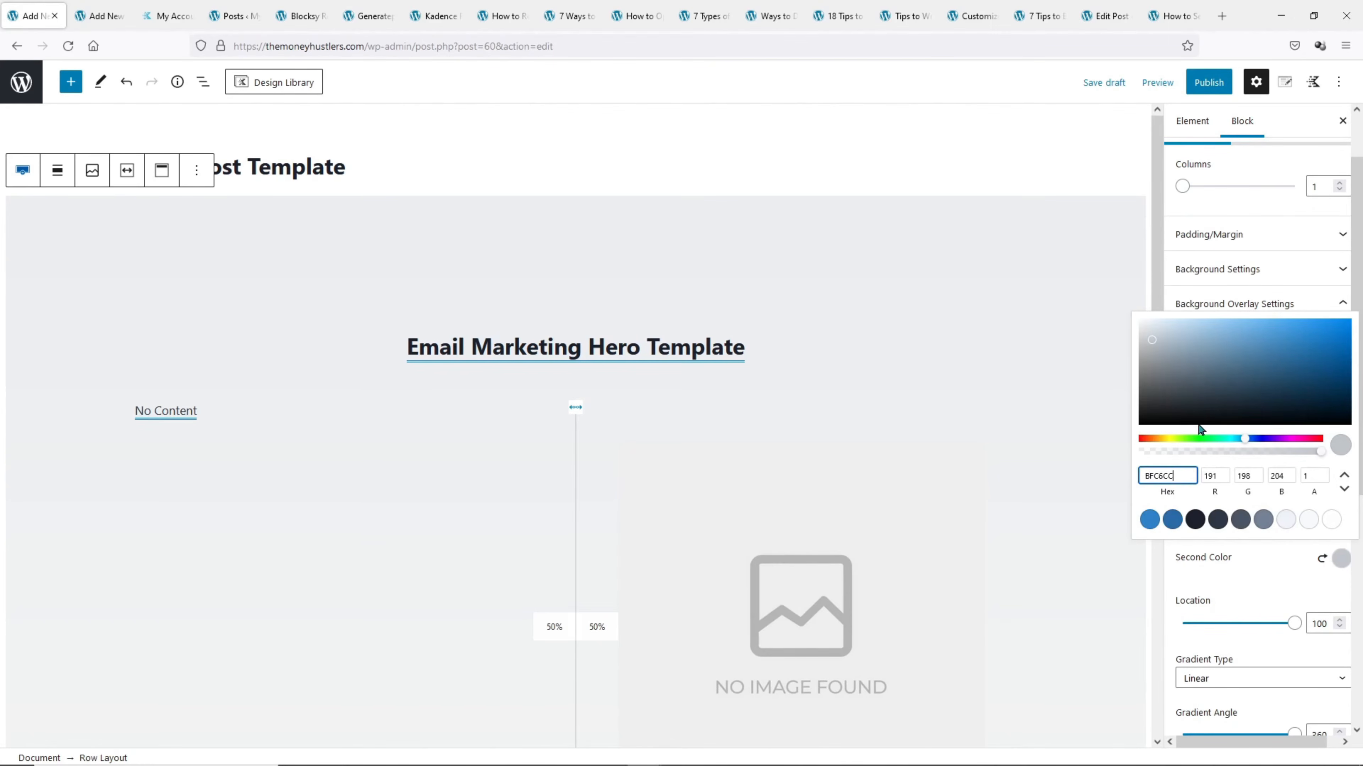
left_click_drag(1151, 374, 1139, 417)
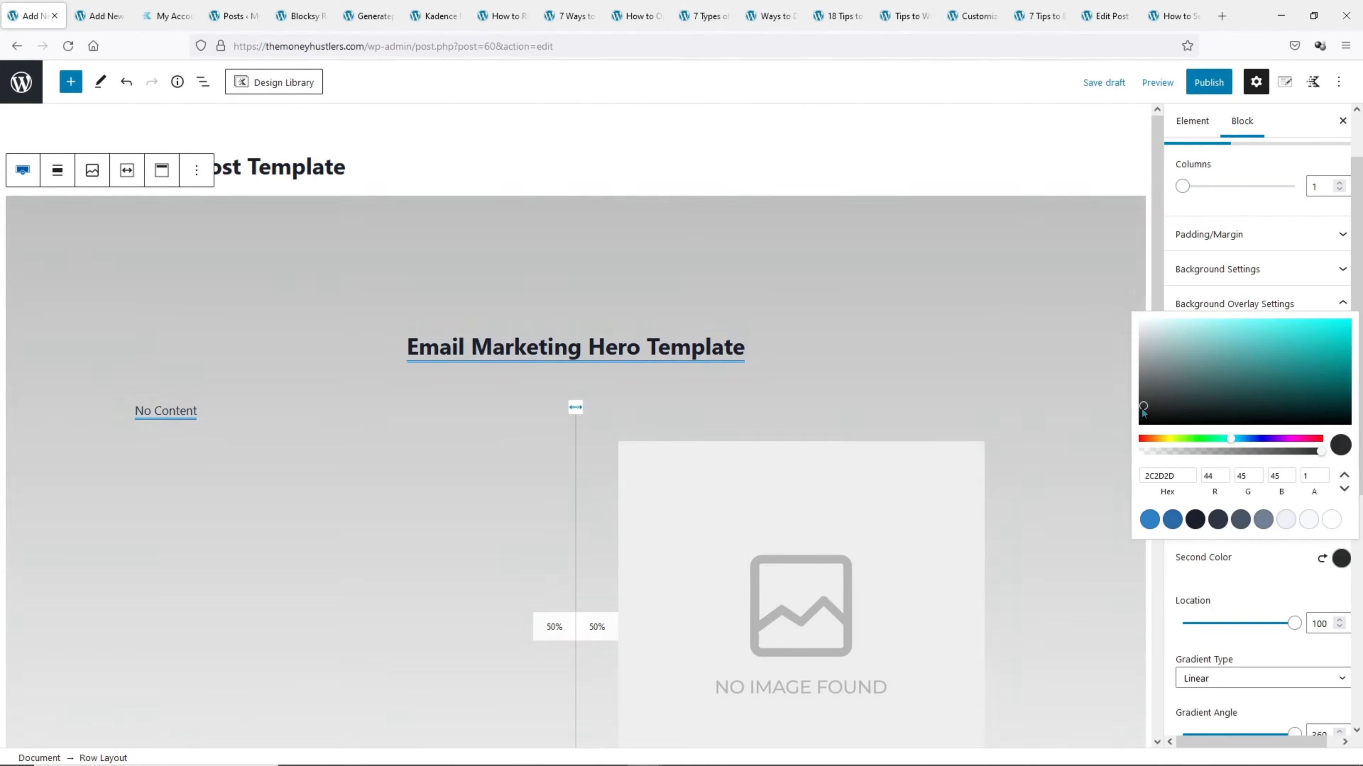
Set the element's placement to Before All Content
left_click(1287, 82)
left_click(1287, 82)
left_click(1281, 188)
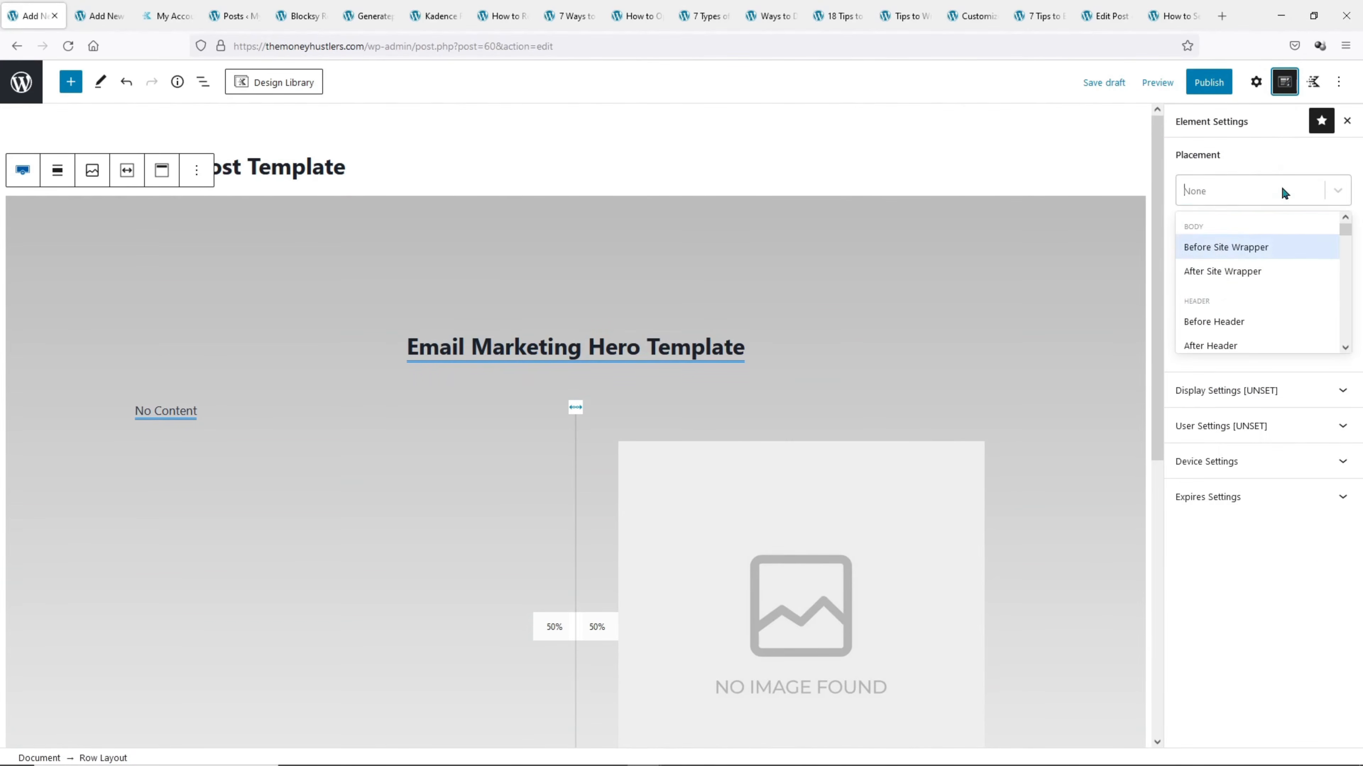
scroll(1272, 295, "down", 1)
scroll(1270, 308, "down", 1)
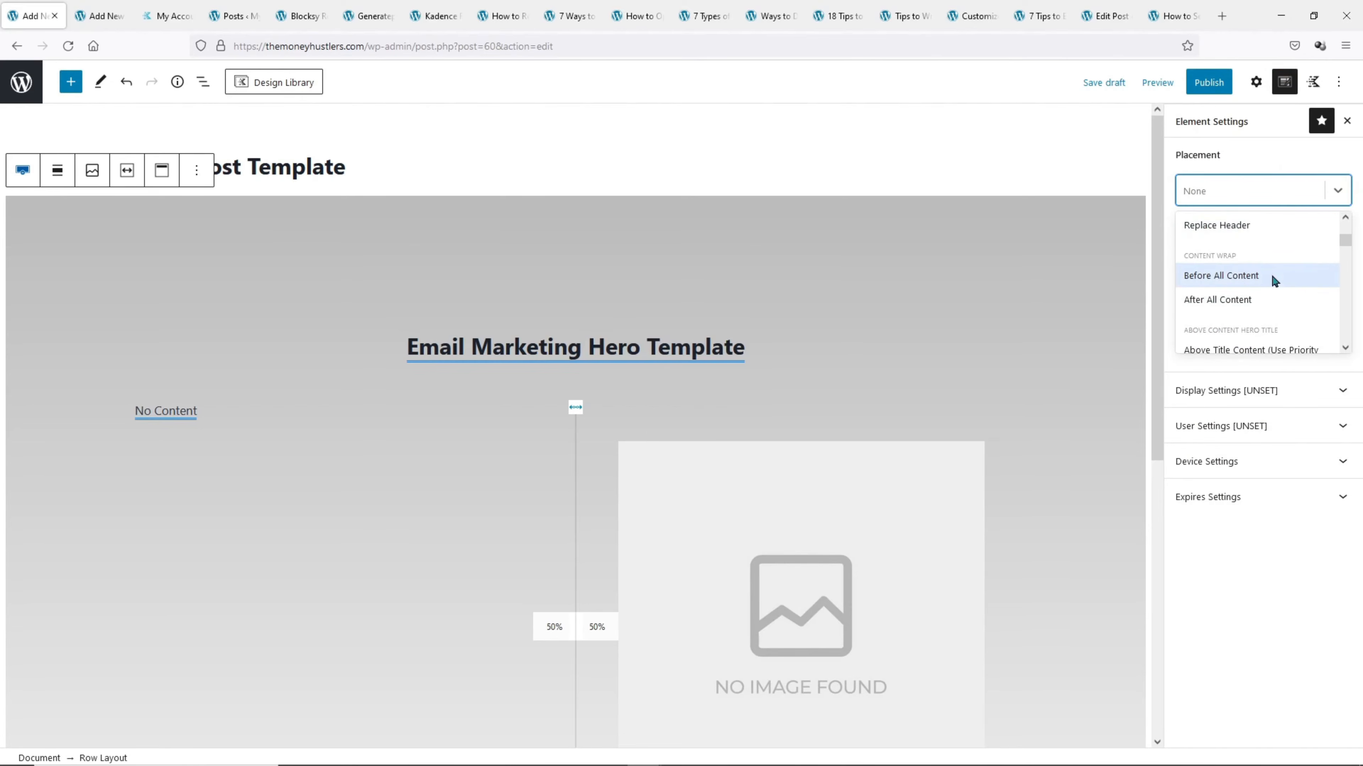
left_click(1271, 274)
Show the element on Single Posts selected by Group, limited to the Content Writing category
left_click(1268, 290)
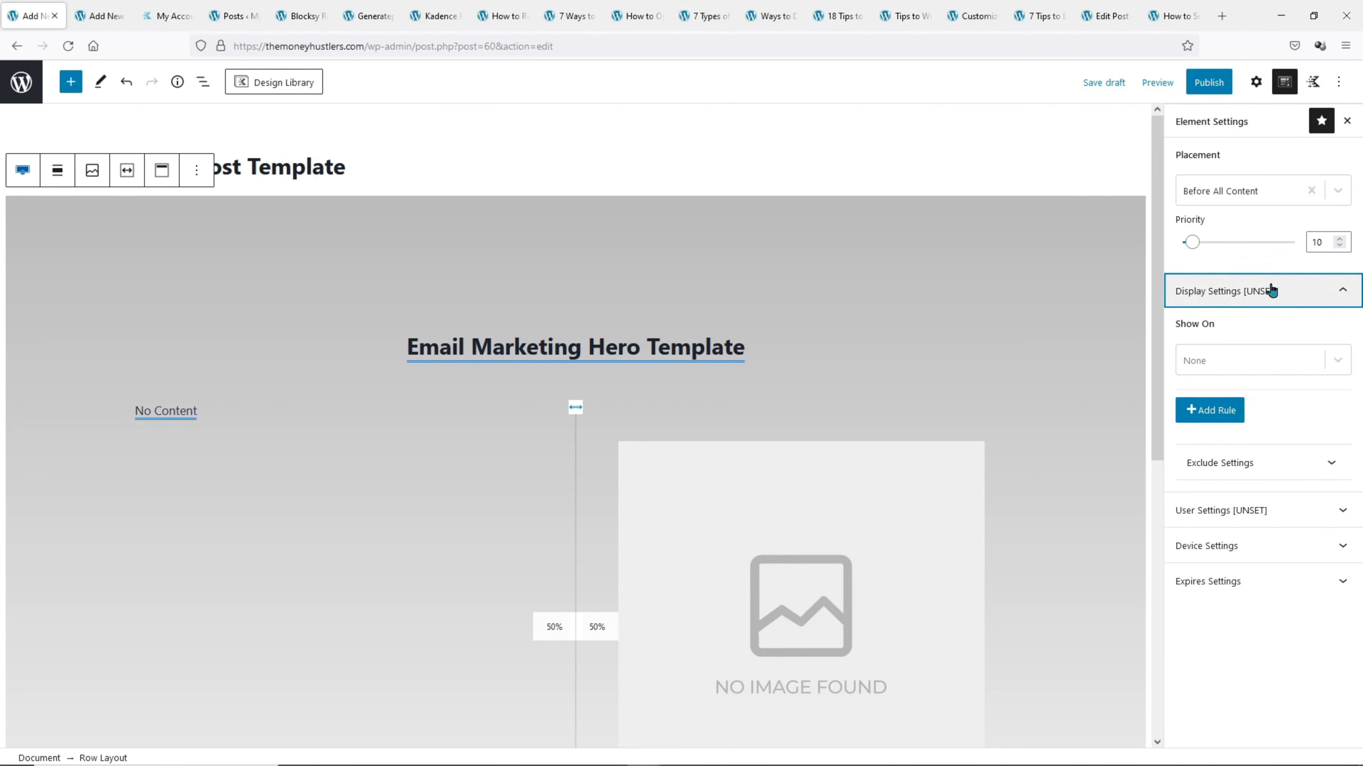
left_click(1269, 356)
scroll(1259, 432, "down", 6)
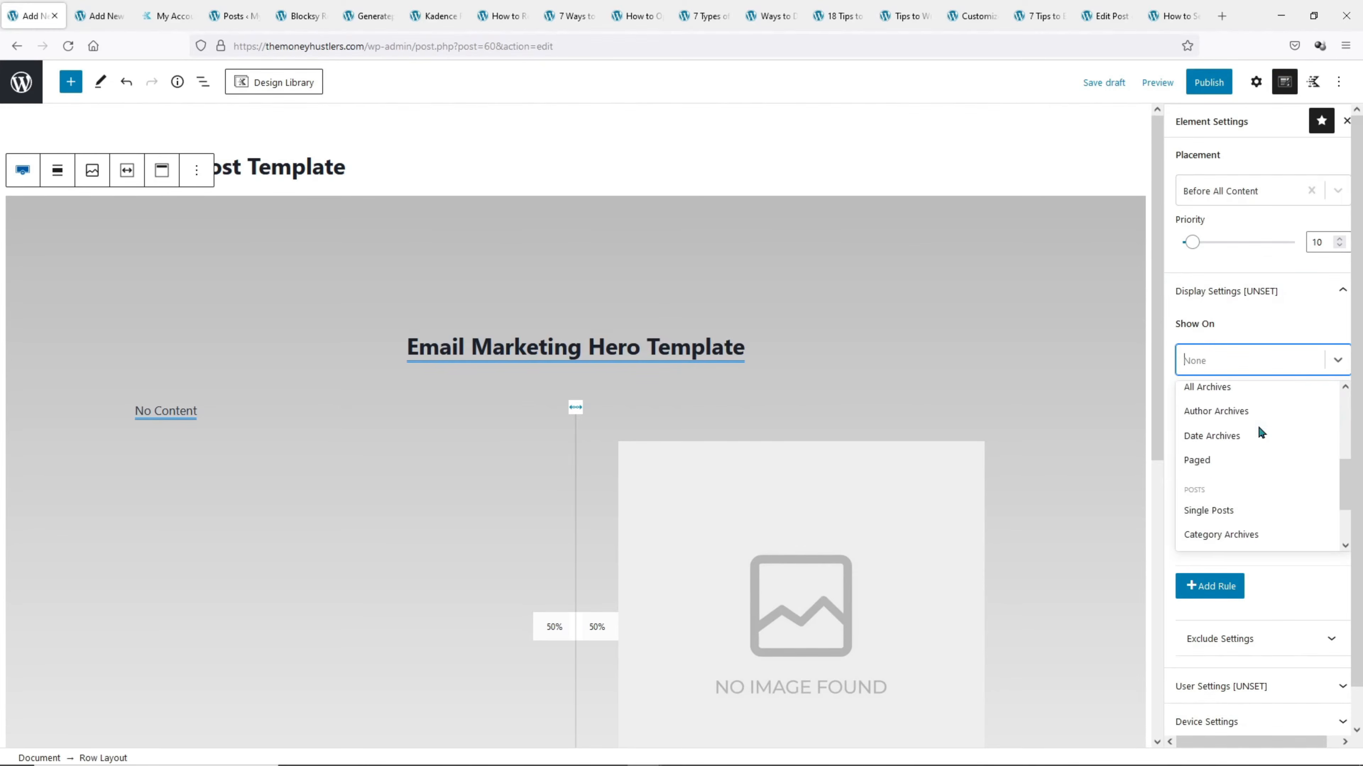
left_click(1253, 469)
left_click(1244, 418)
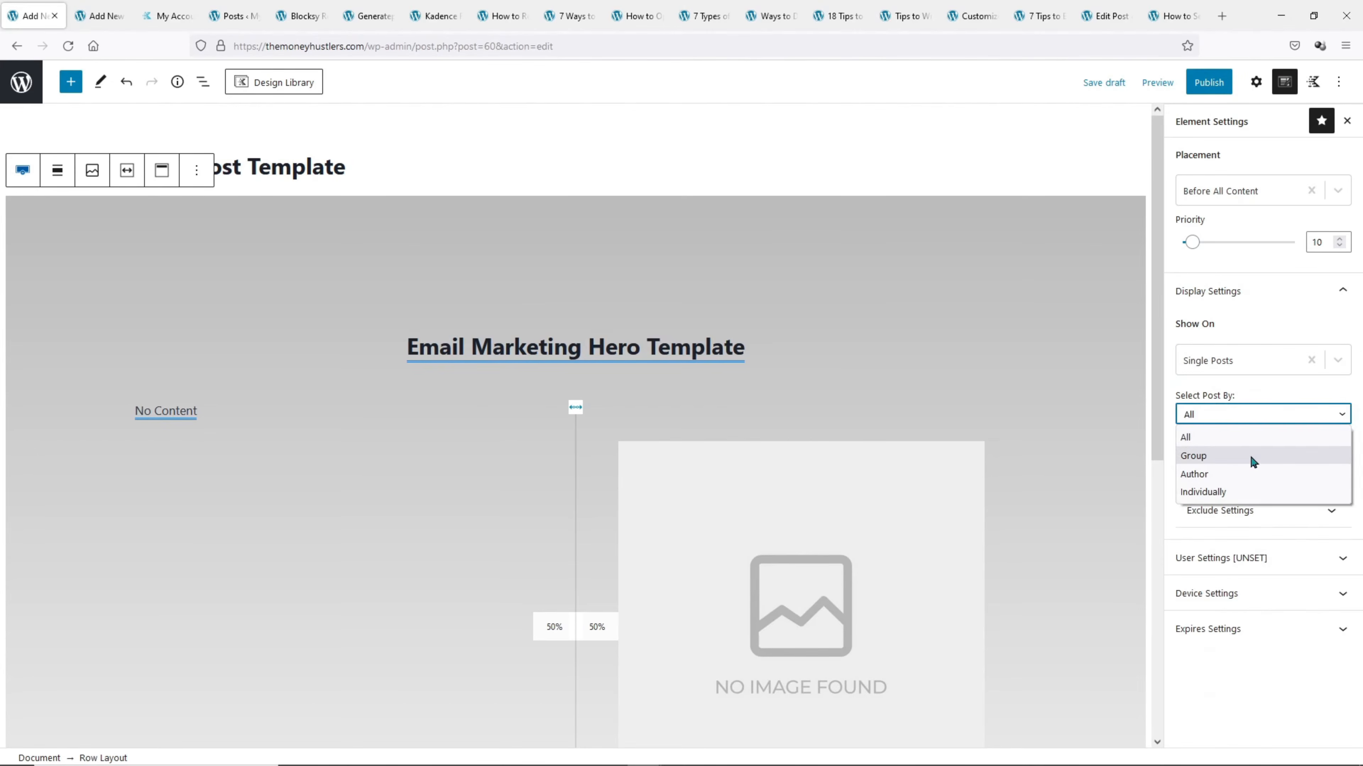
left_click(1252, 460)
left_click(1250, 447)
left_click(1220, 481)
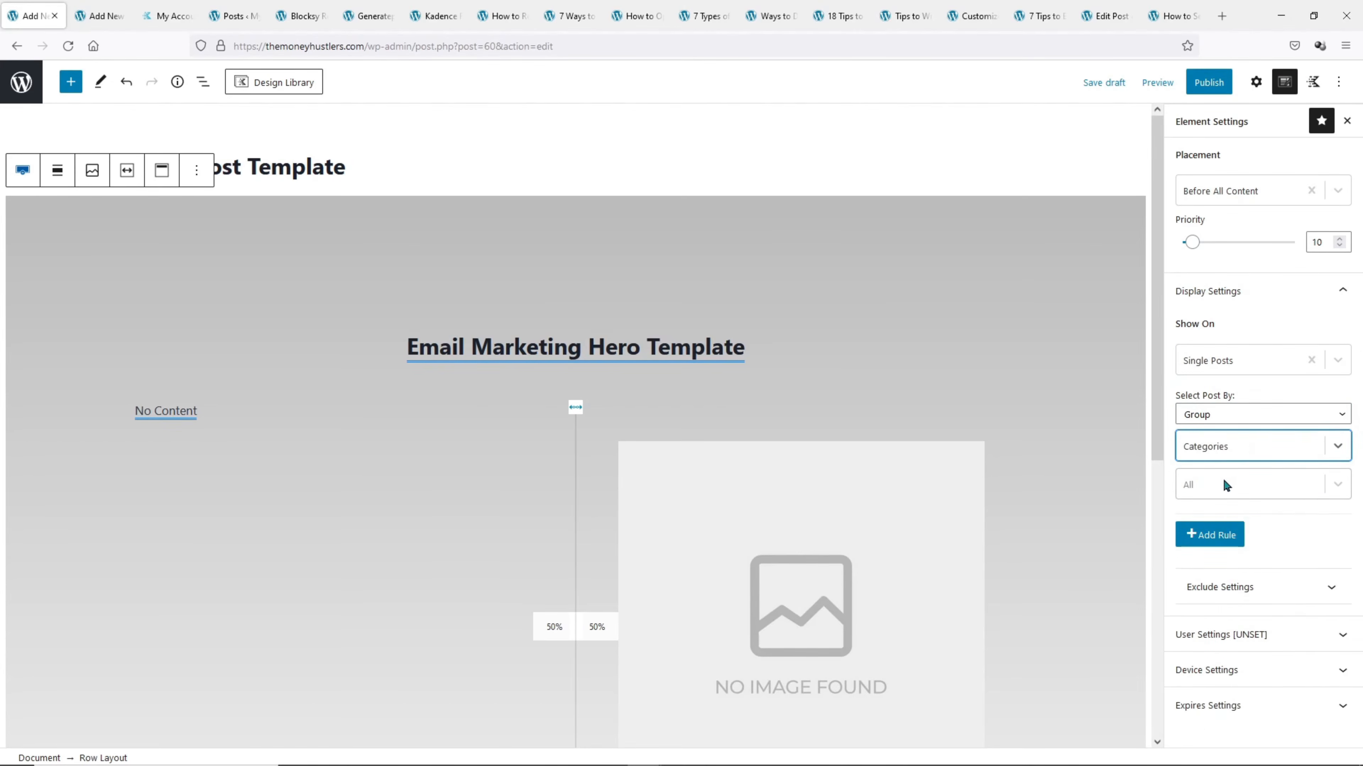
left_click(1224, 480)
left_click(1230, 524)
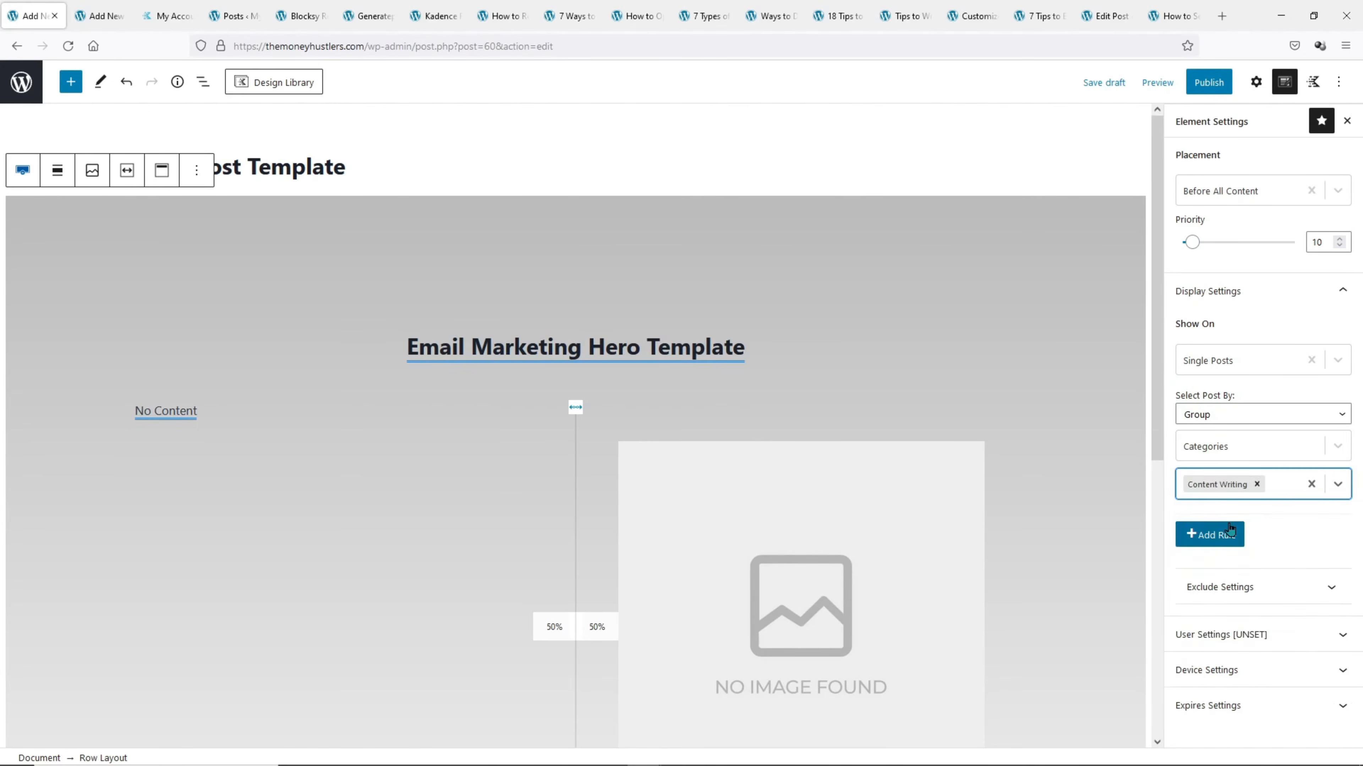
Publish the element and reload the 18 Tips to Content Creation post to check its hero
left_click(1209, 83)
left_click(1209, 84)
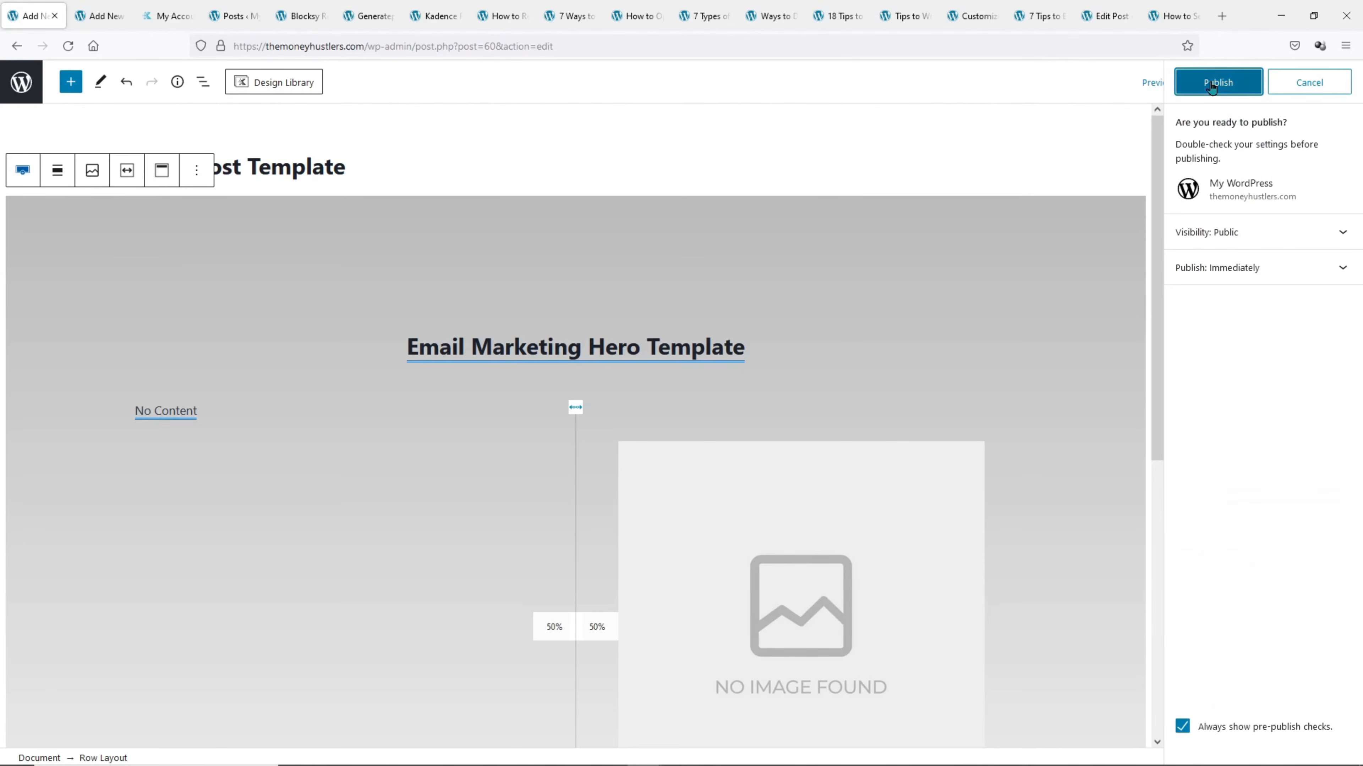
left_click(837, 17)
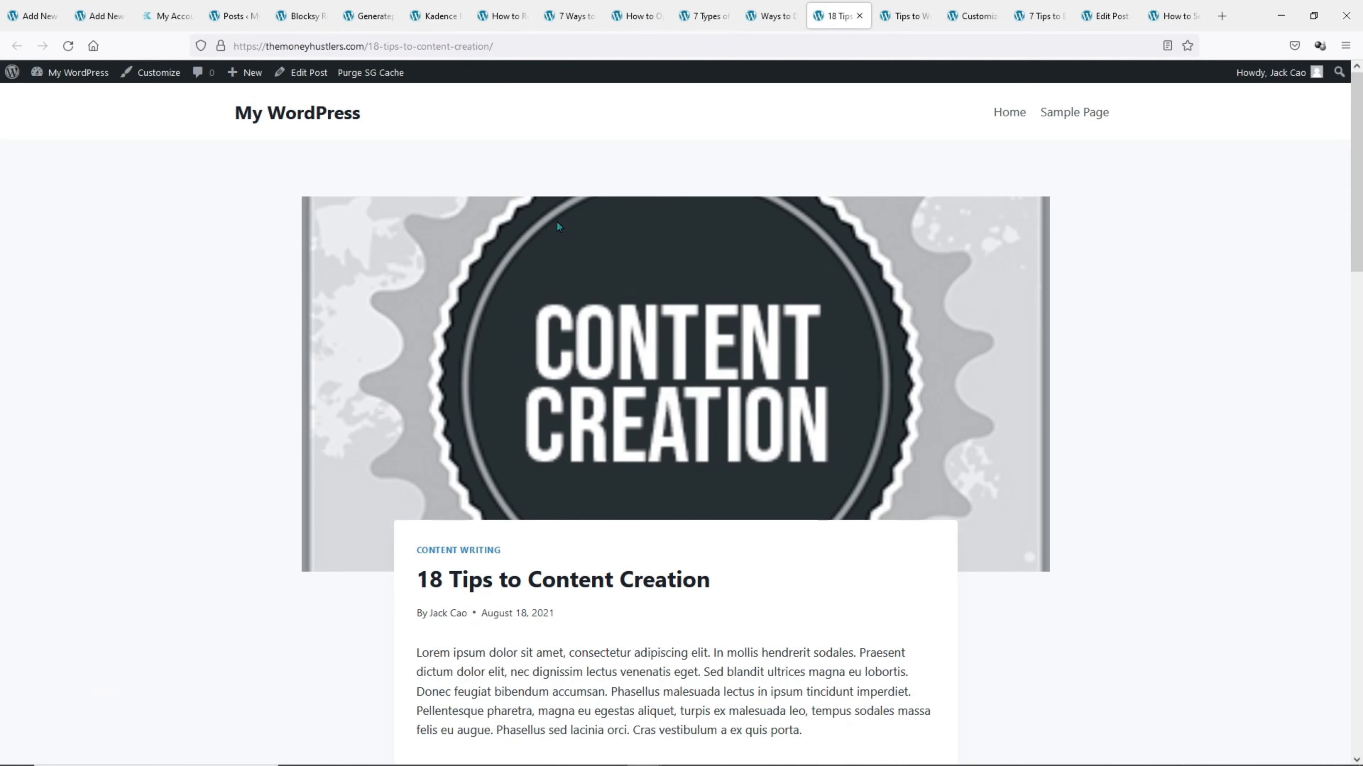
left_click(65, 47)
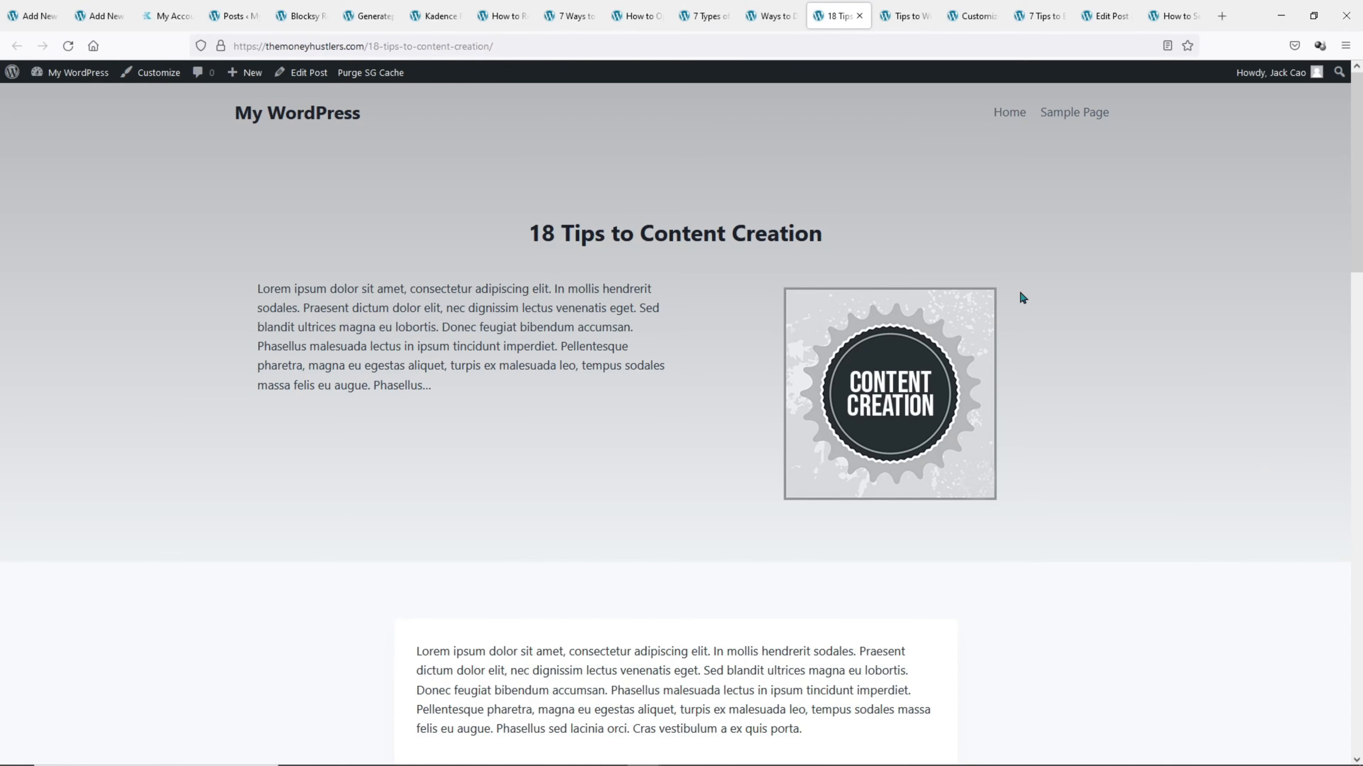
Reload the Ways to Do Keyword Research and 7 Types of Effective Headlines posts to check their heroes
left_click(771, 16)
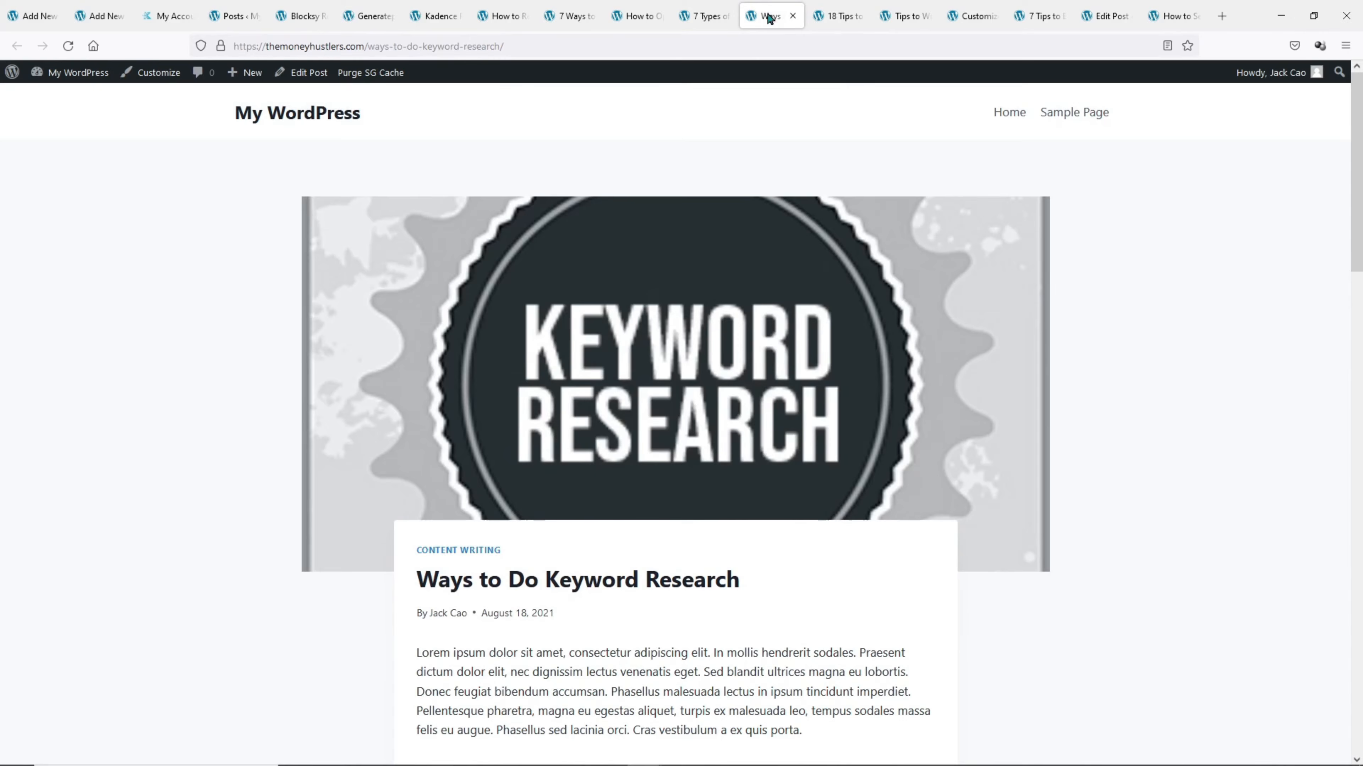
left_click(71, 50)
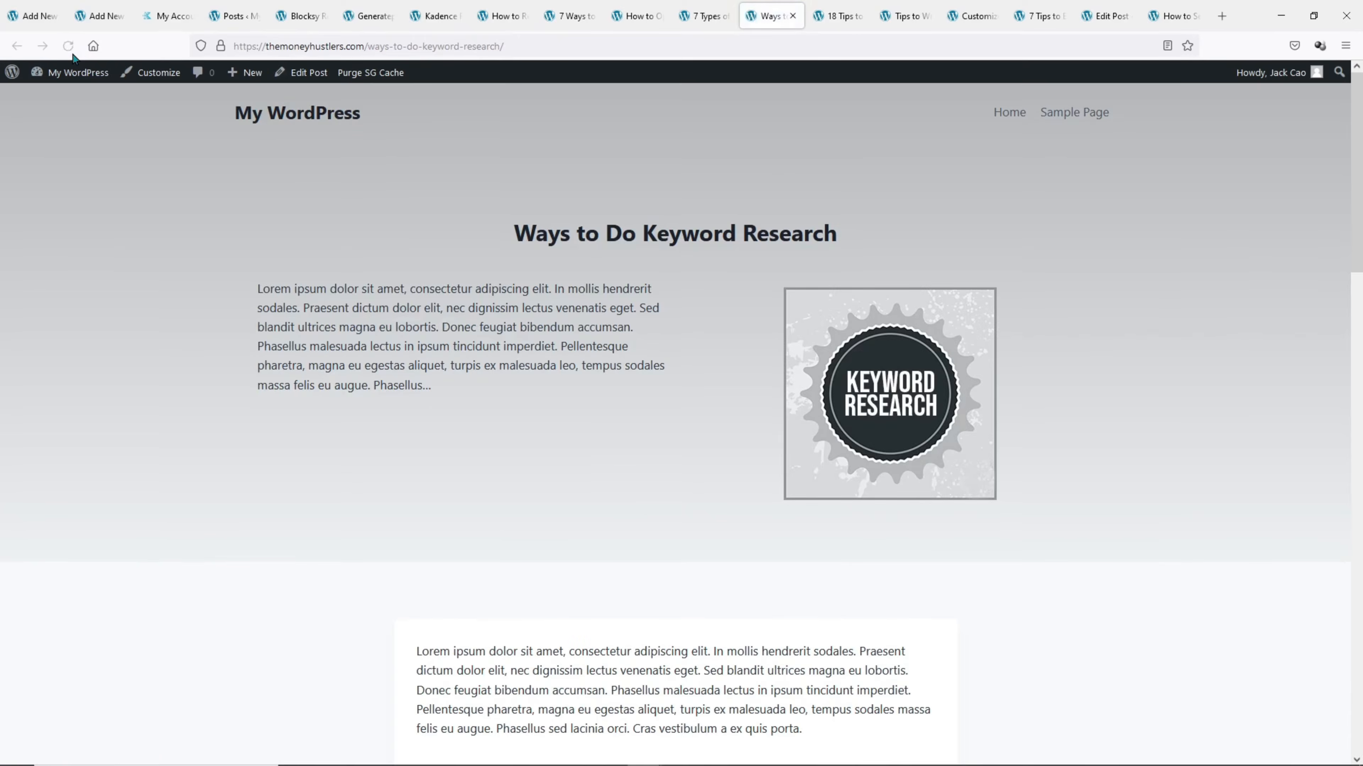
left_click(717, 20)
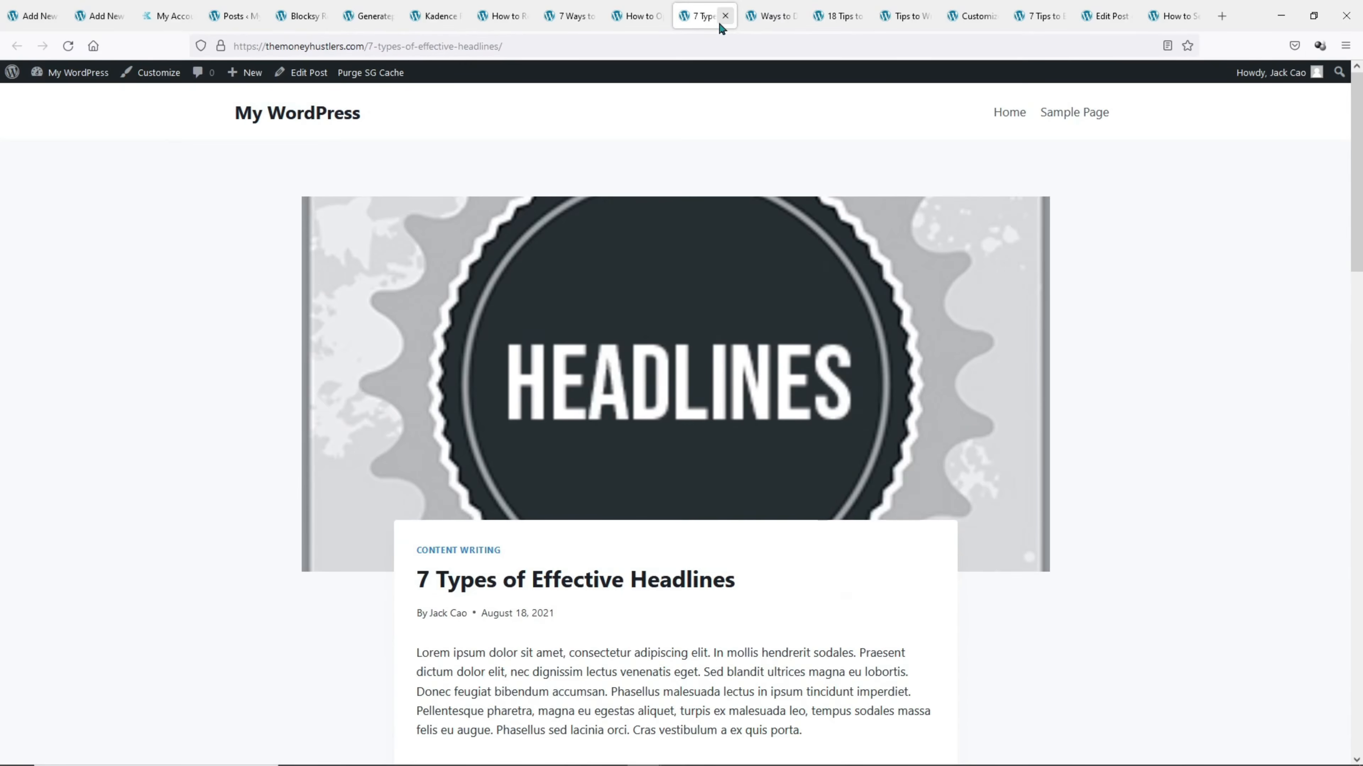
left_click(68, 47)
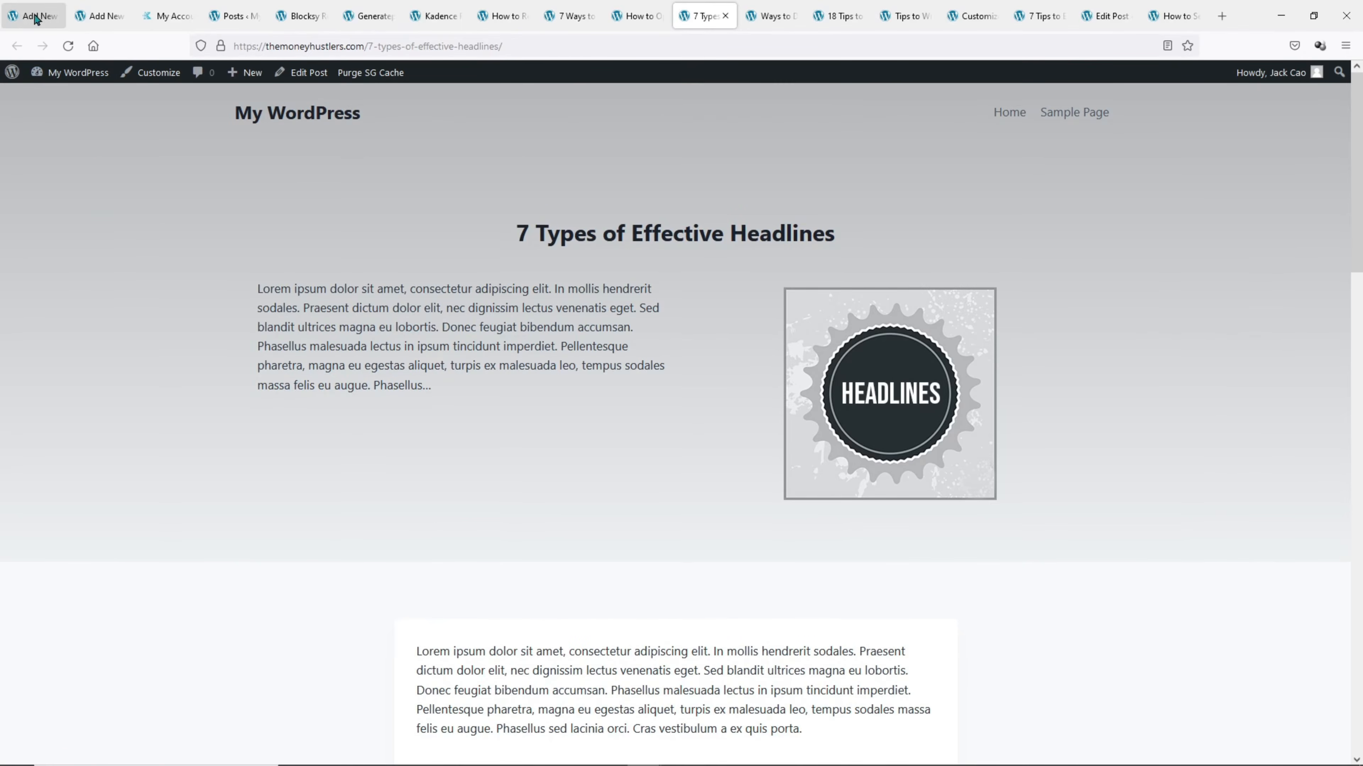
Copy the outer Row Layout of the Content Creation Post Template and return to the list of elements
left_click(33, 16)
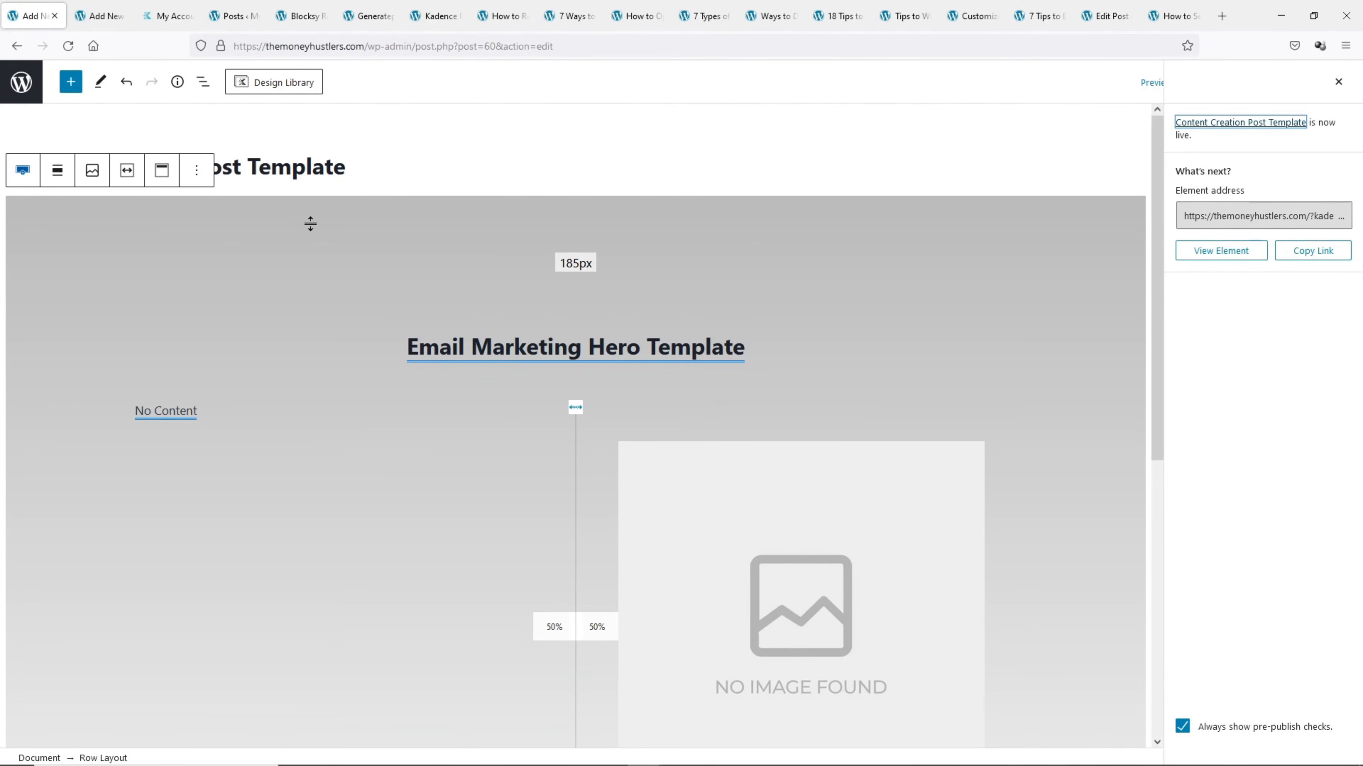
left_click(203, 81)
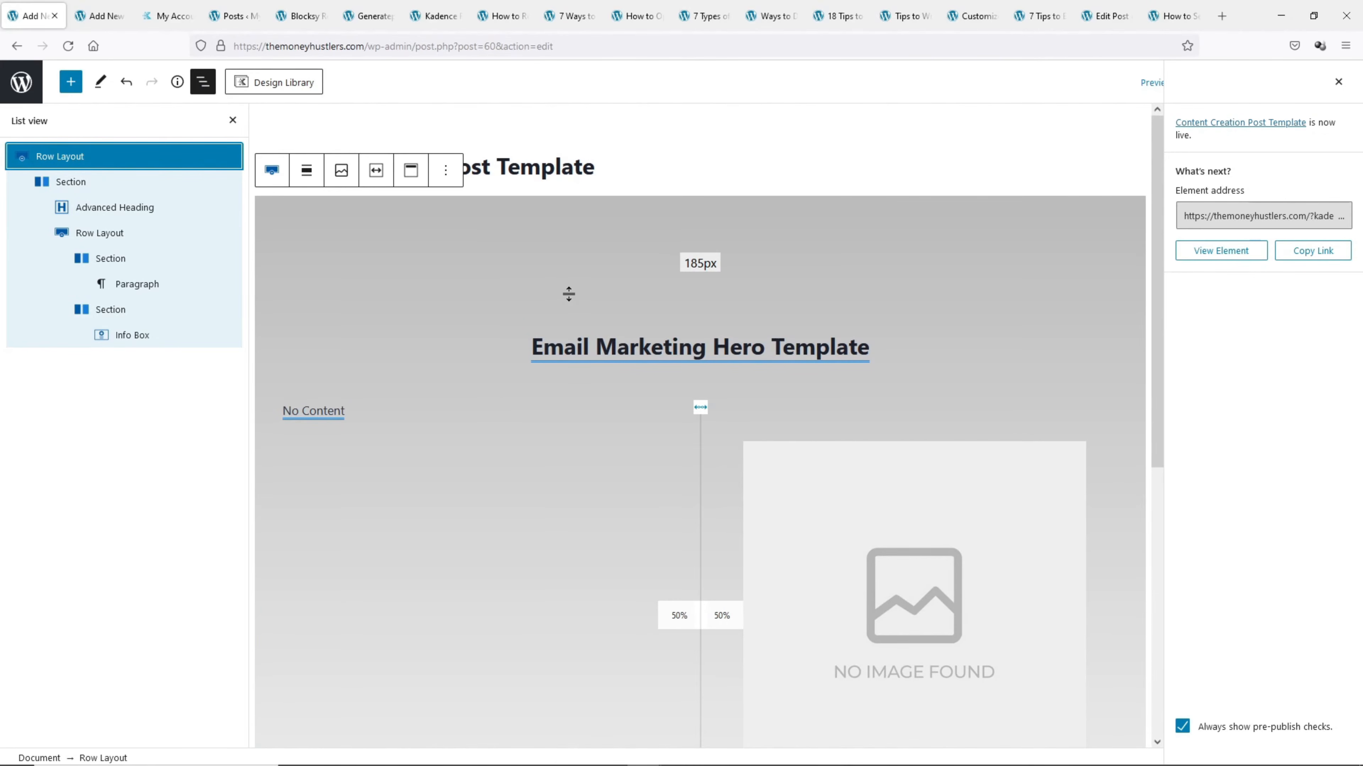
left_click(446, 172)
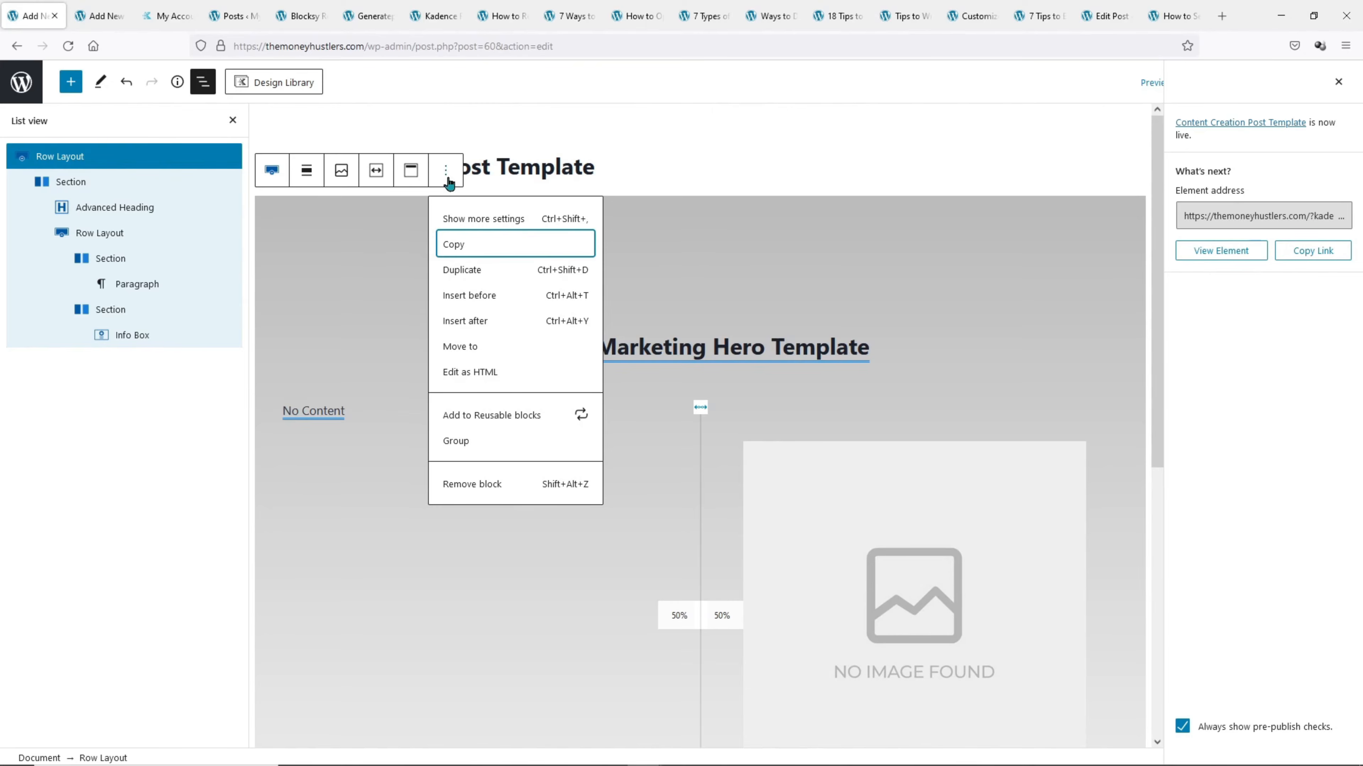
left_click(461, 246)
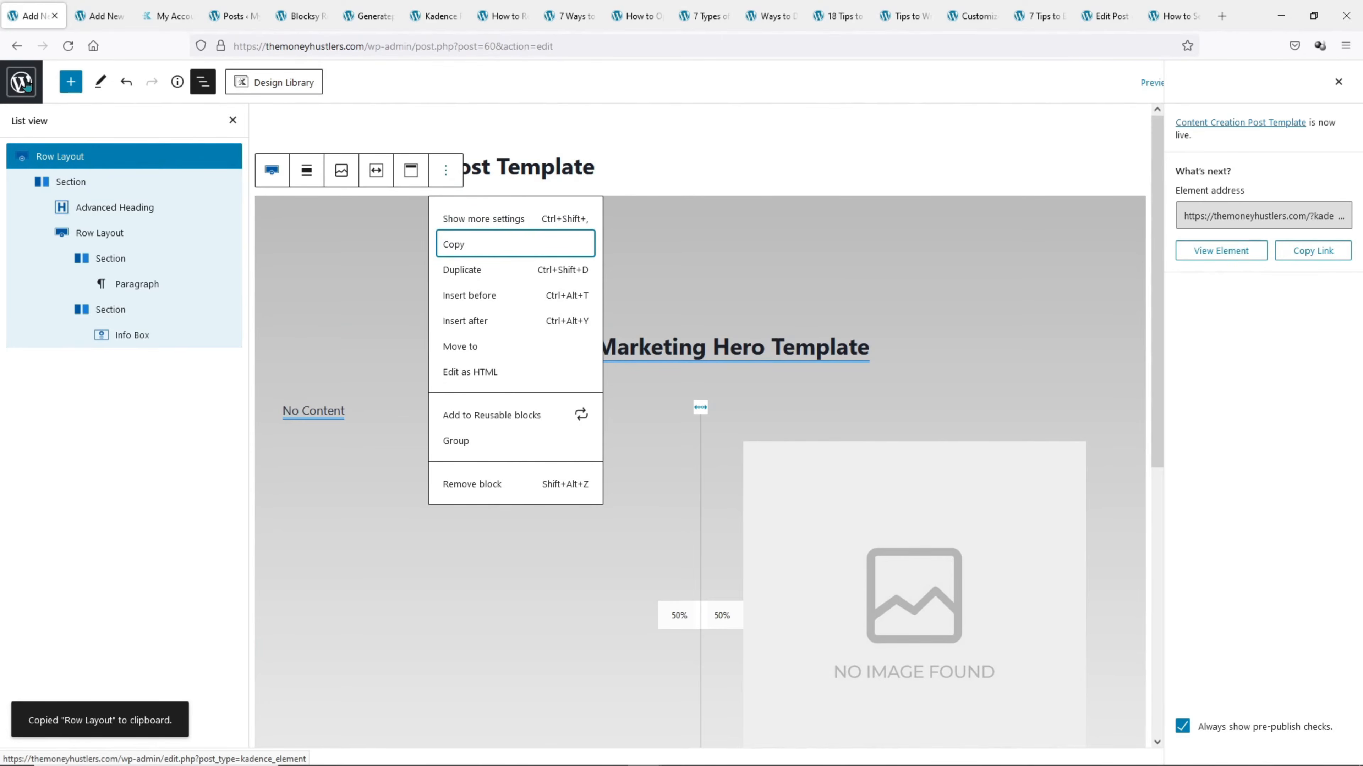
left_click(24, 83)
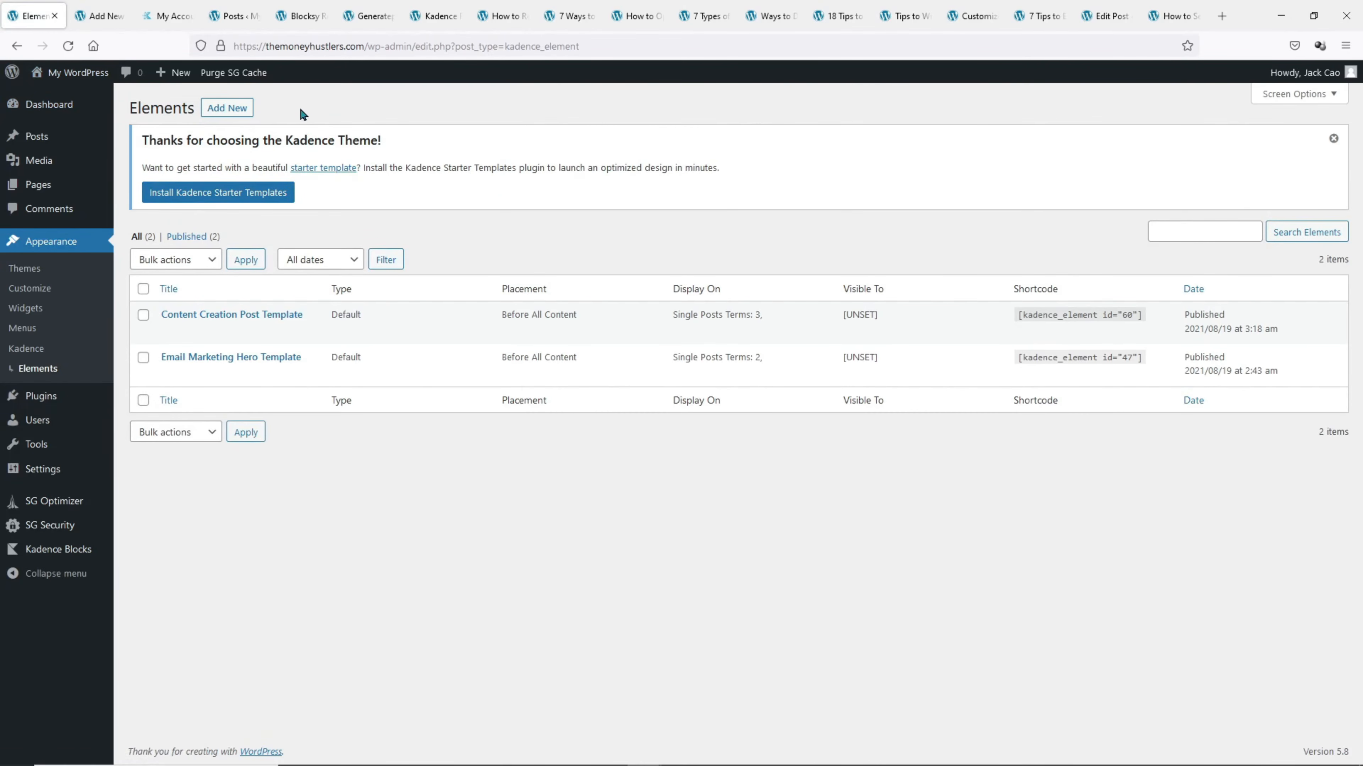
Add a new Kadence element of the Default type and title it "Page Speed Post Template"
left_click(240, 108)
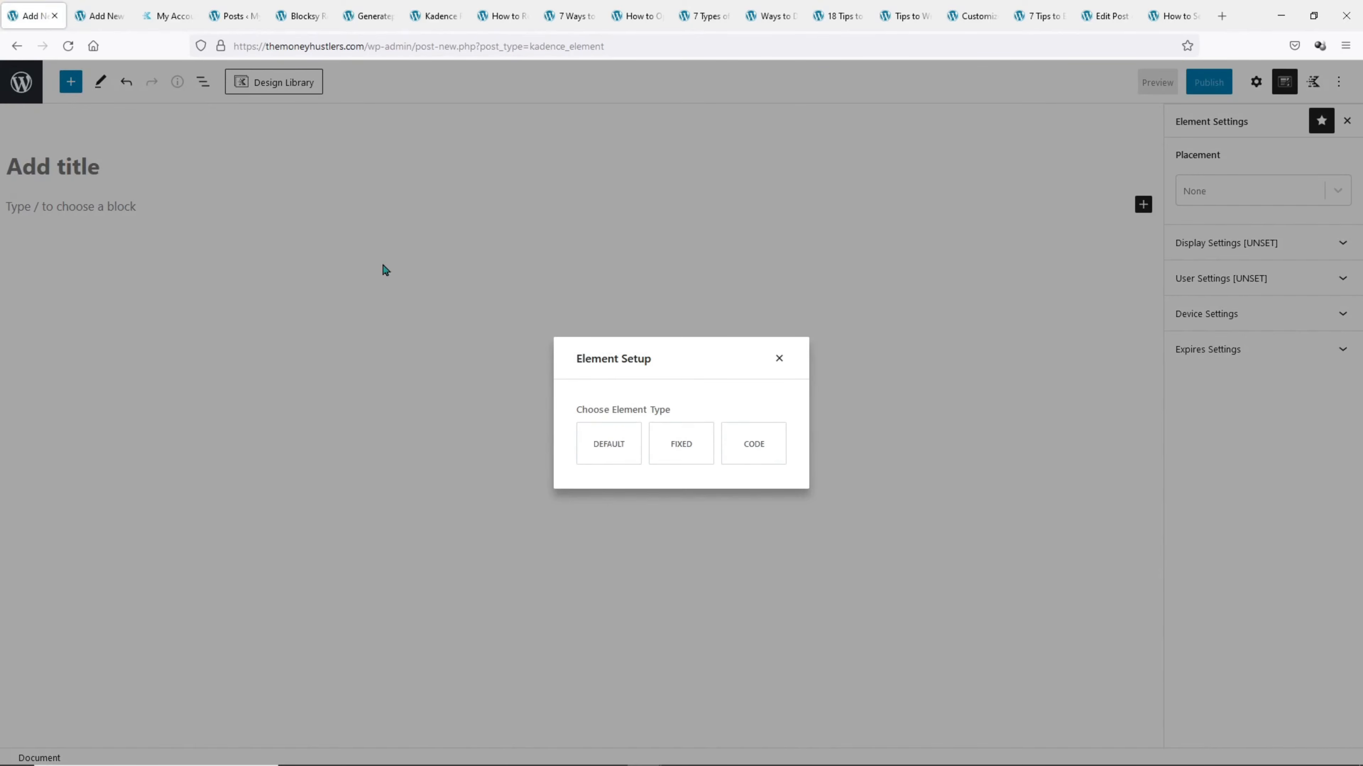
left_click(619, 445)
left_click(100, 165)
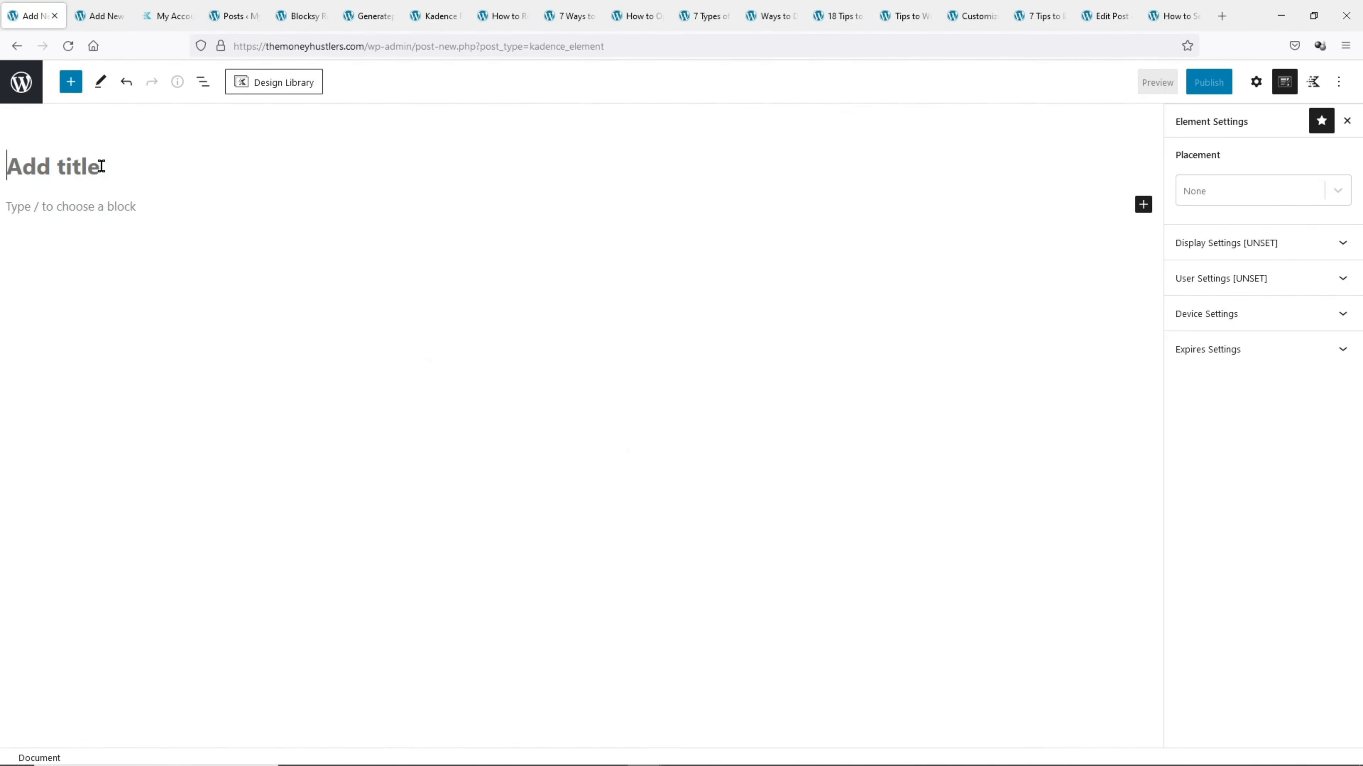
type("Page Speed Post Template")
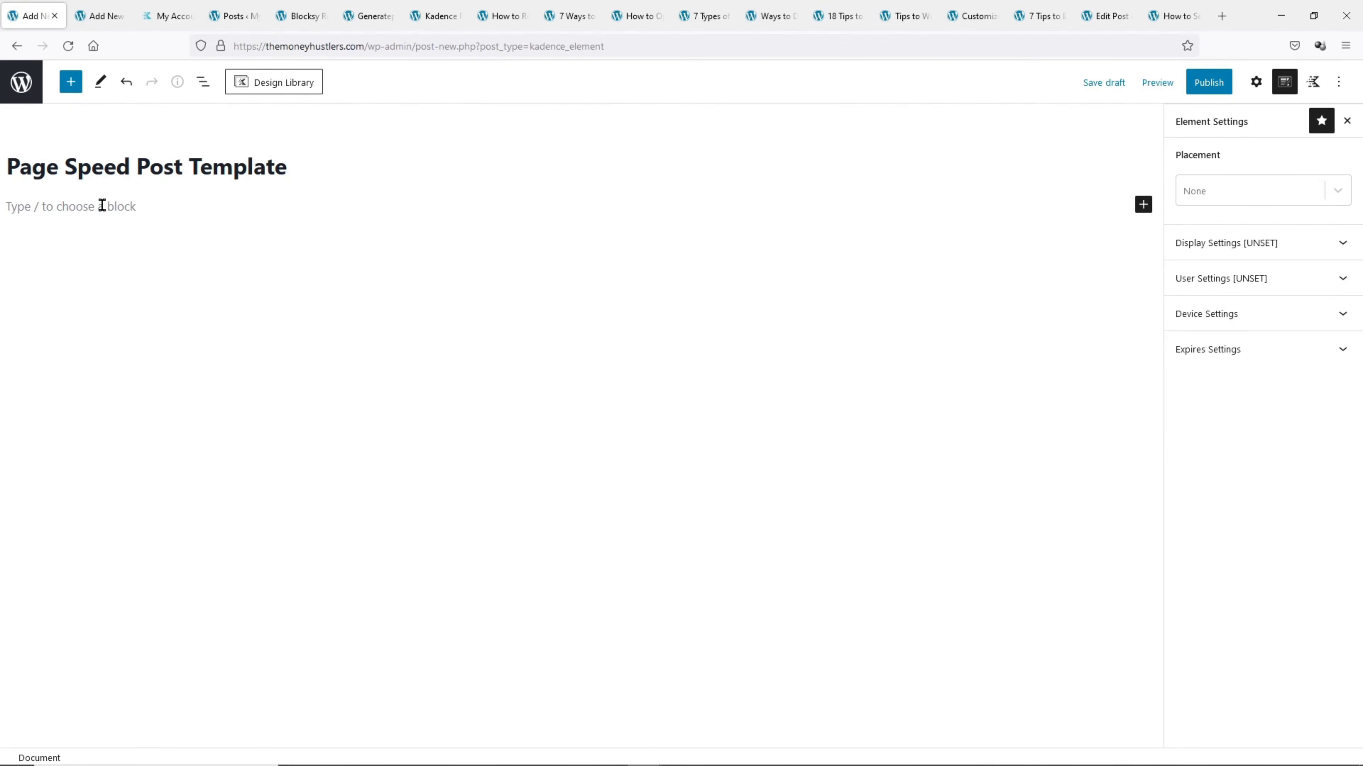
Paste the copied hero row layout into the body of the Page Speed Post Template element
left_click(102, 206)
right_click(102, 207)
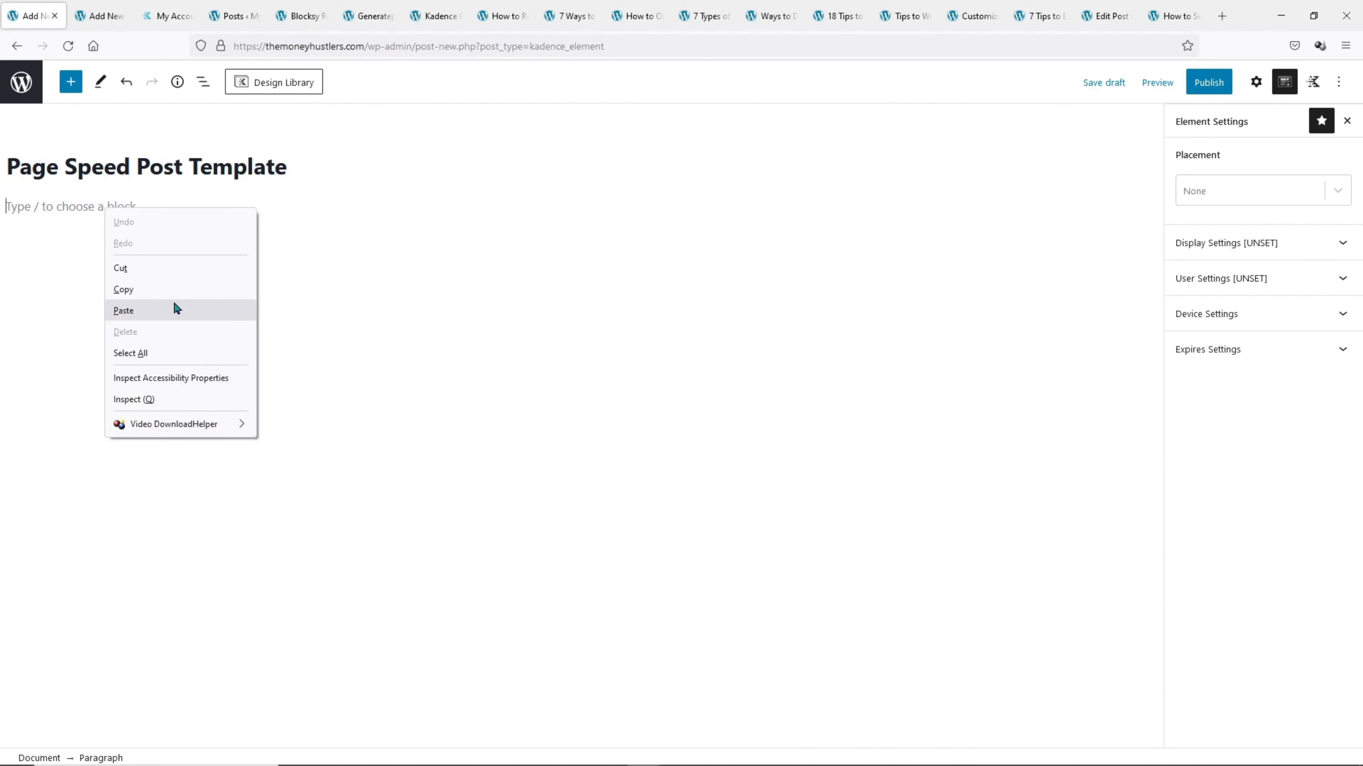
left_click(175, 308)
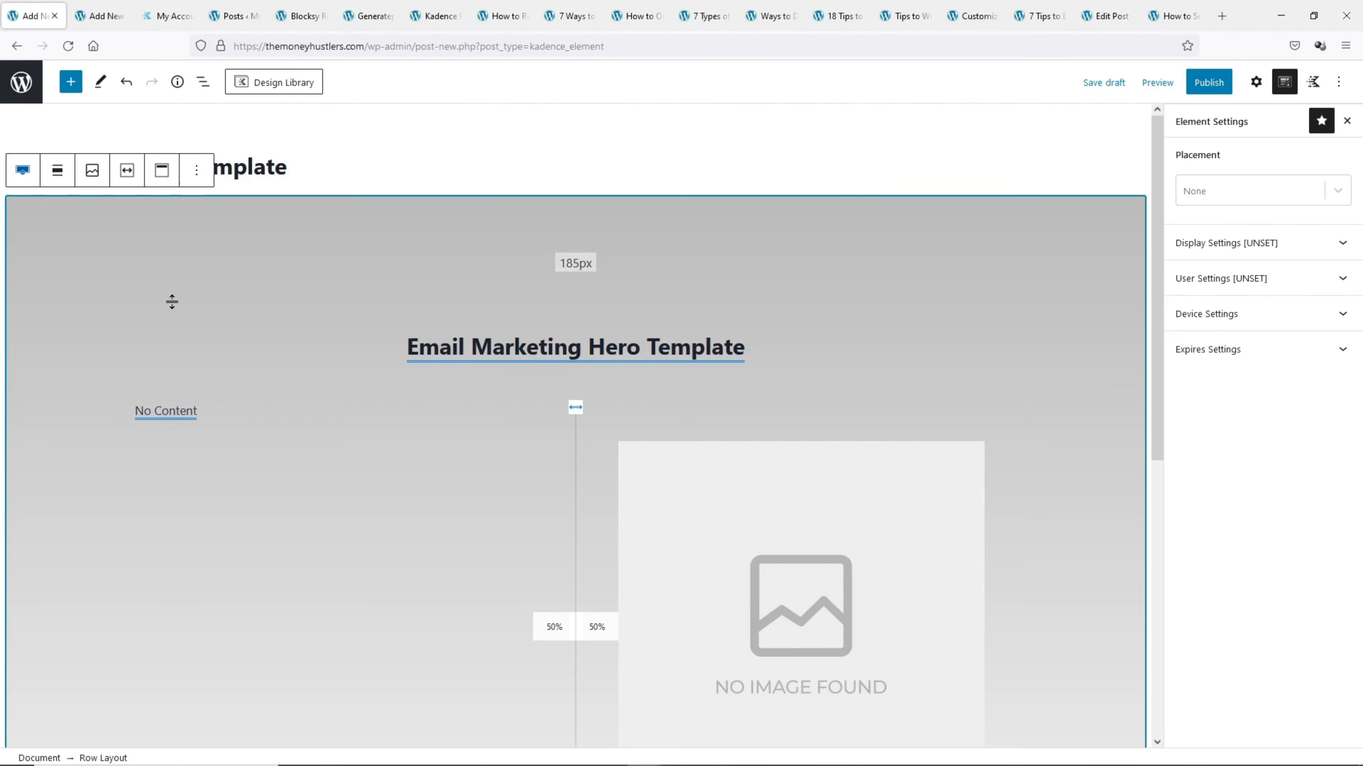
Set the hero row's background overlay gradient to first color fedbc5 and second color d55868
left_click(1256, 82)
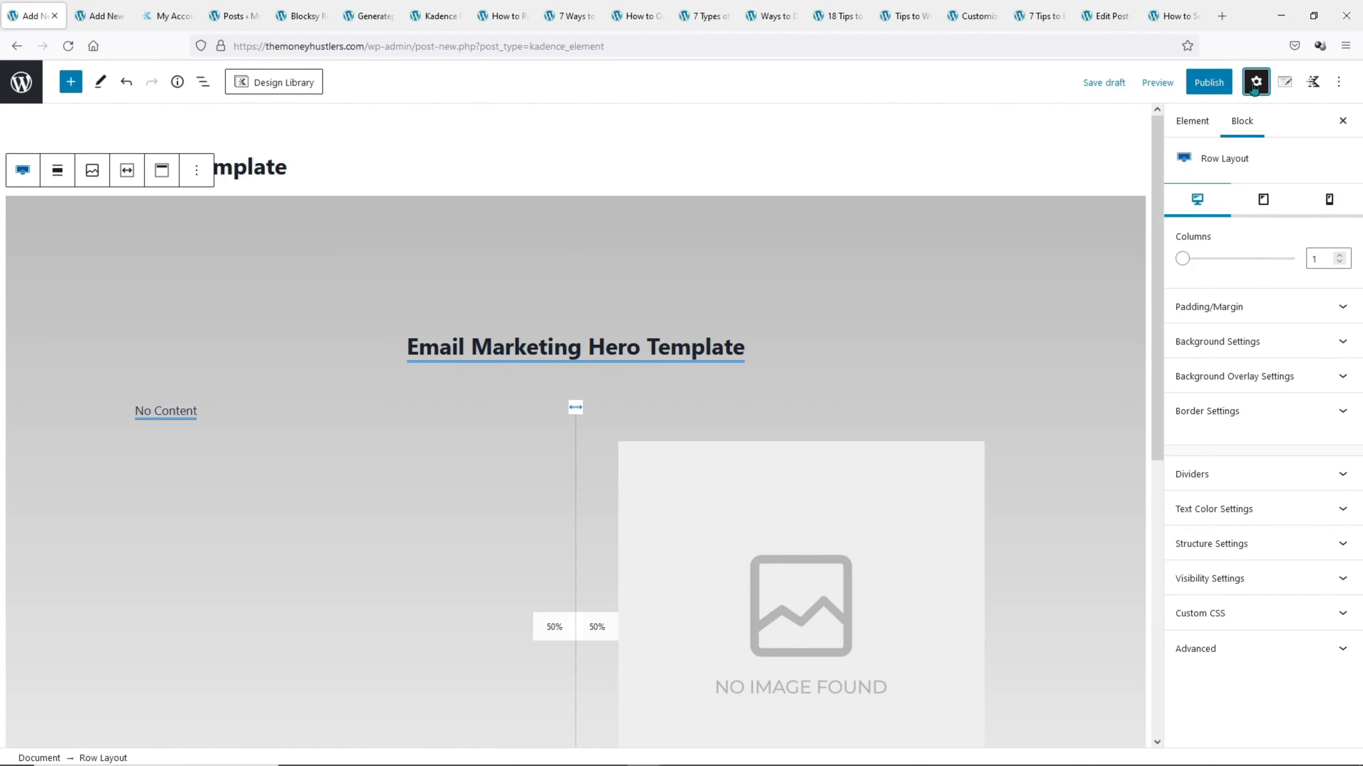
left_click(1269, 376)
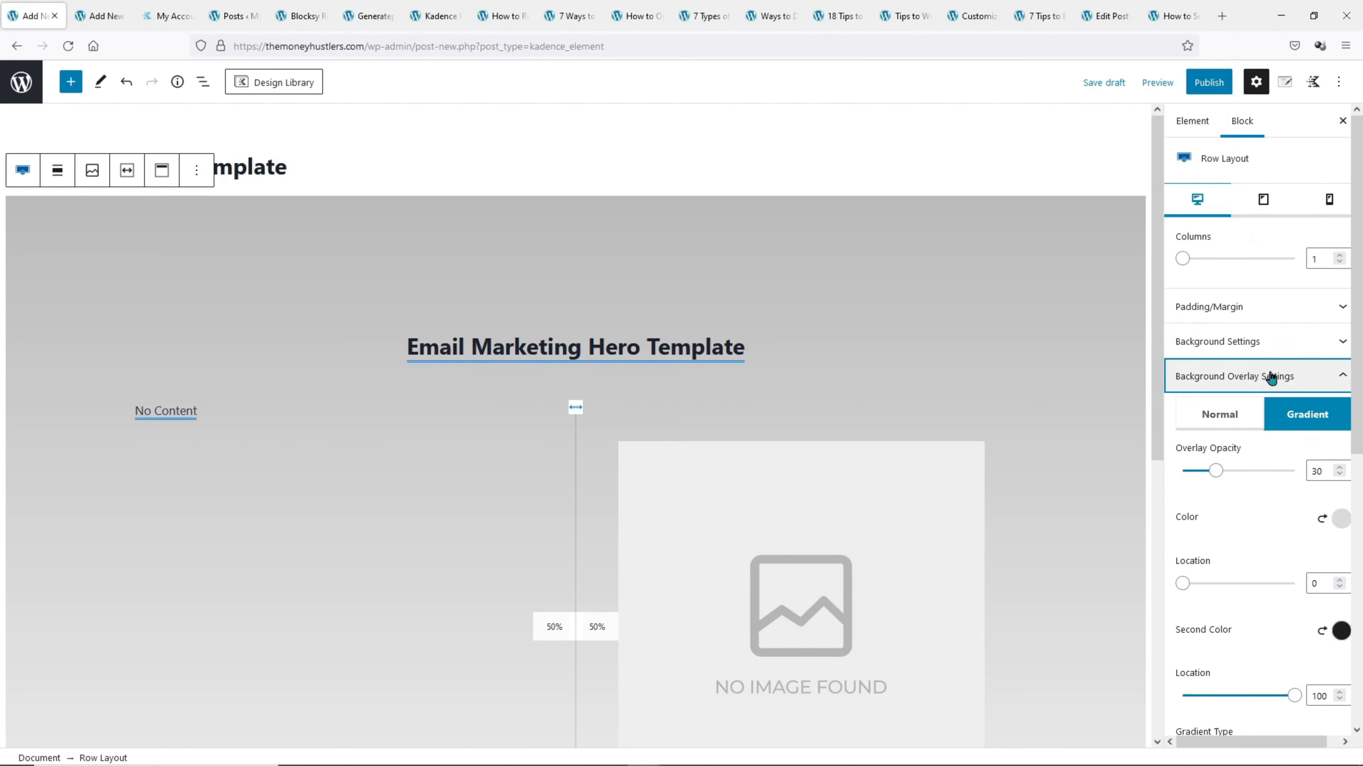
left_click(1340, 519)
double_click(1181, 436)
type("fedbc5")
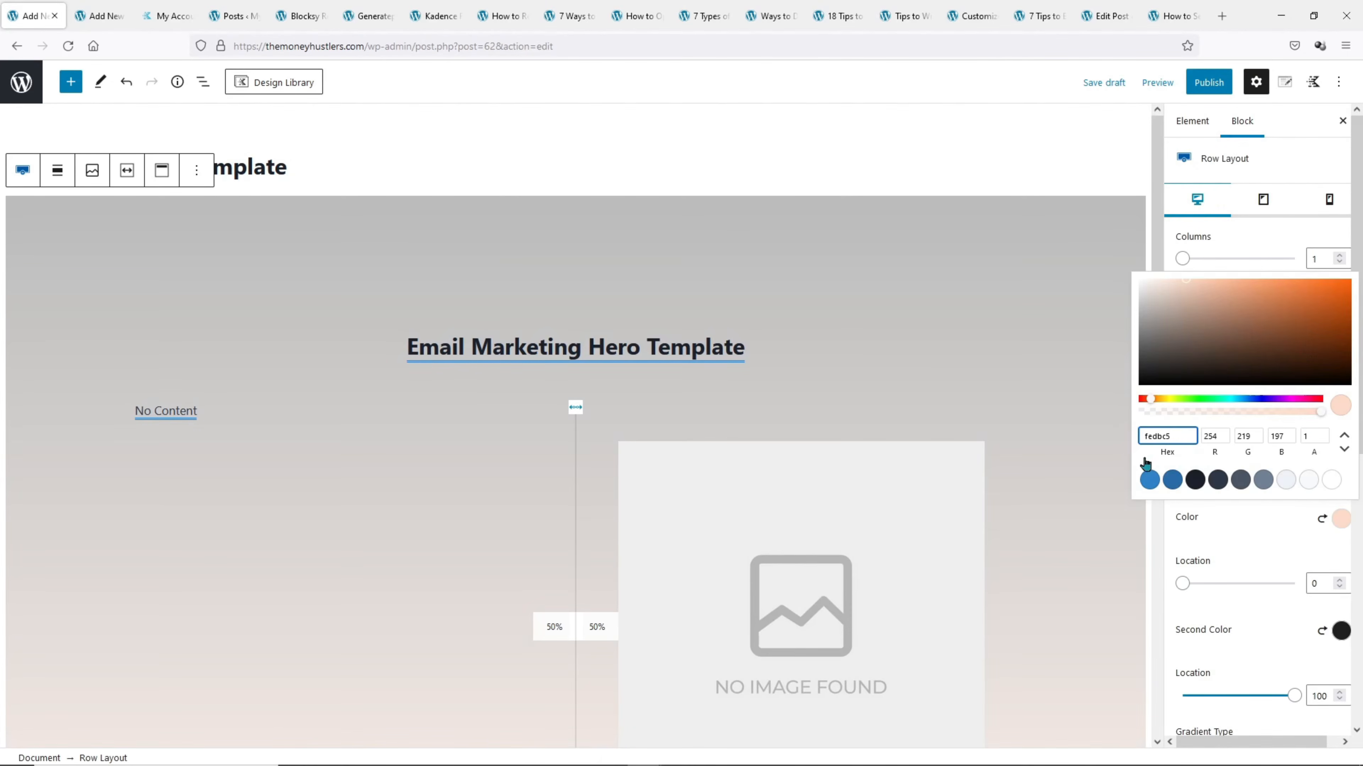
left_click(1255, 544)
left_click(1341, 631)
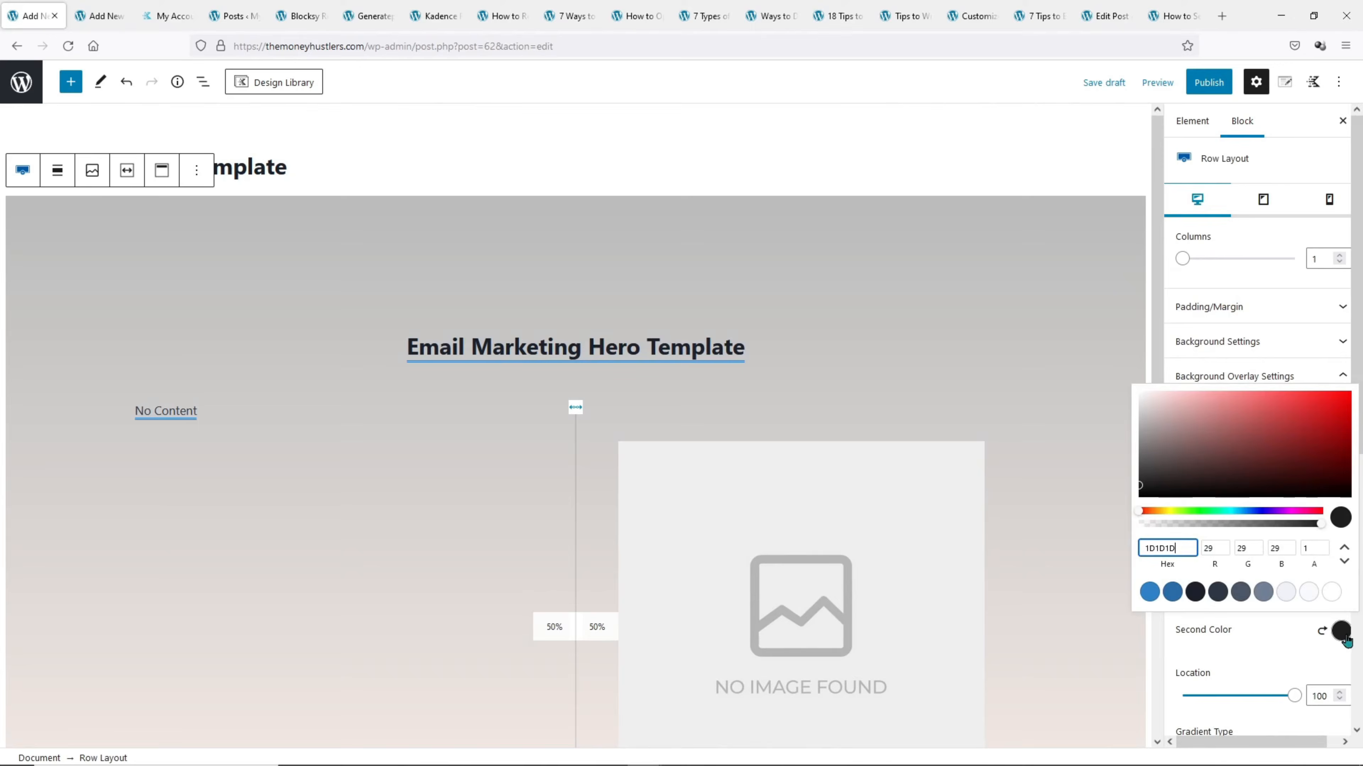
double_click(1180, 548)
type("d55868")
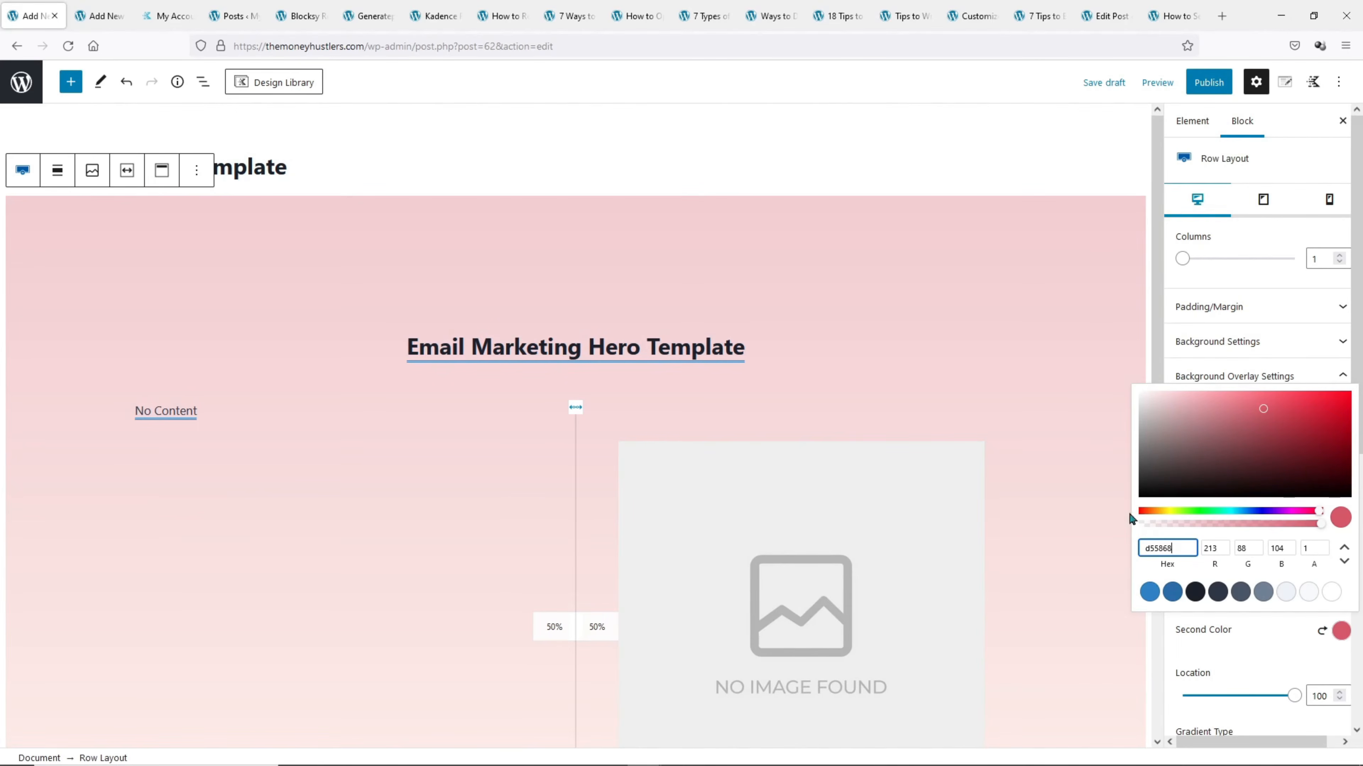
Set the element's placement to Before All Content
left_click(1203, 88)
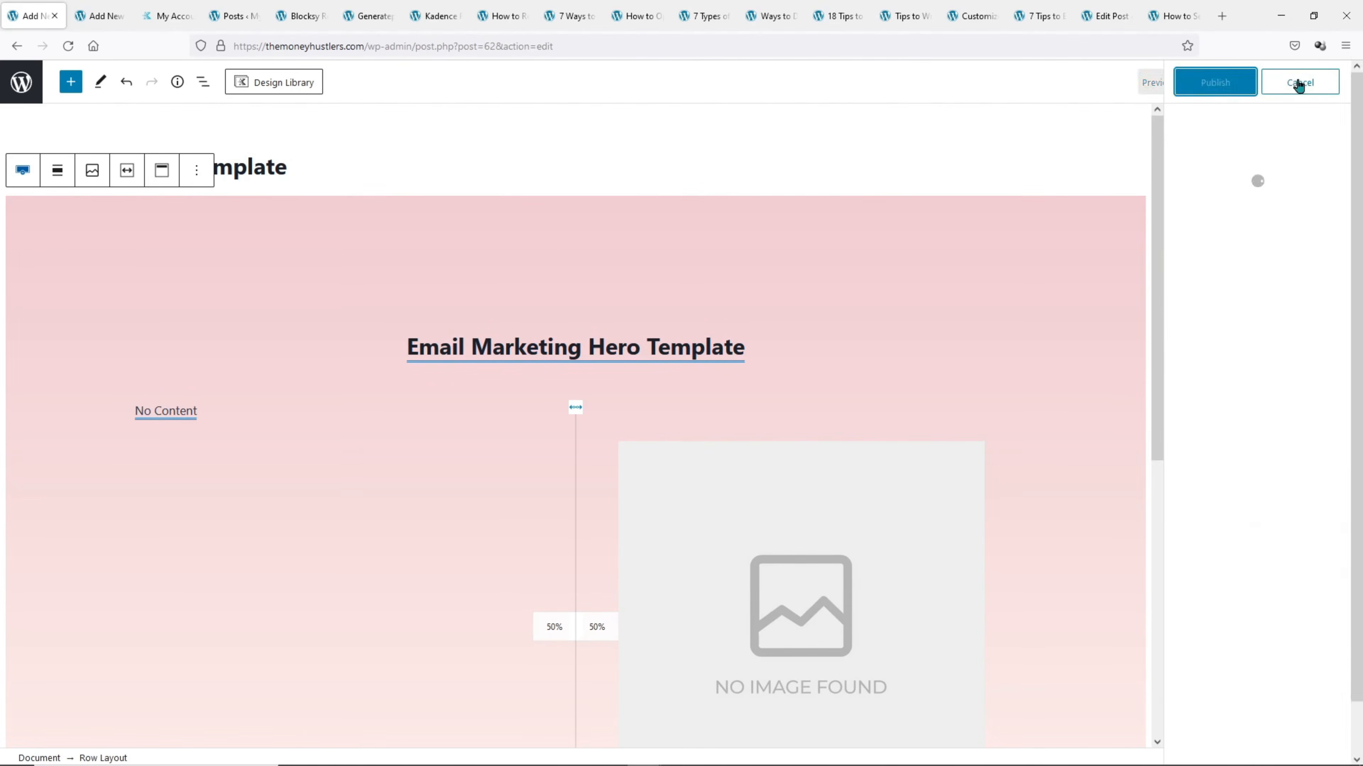
left_click(1298, 80)
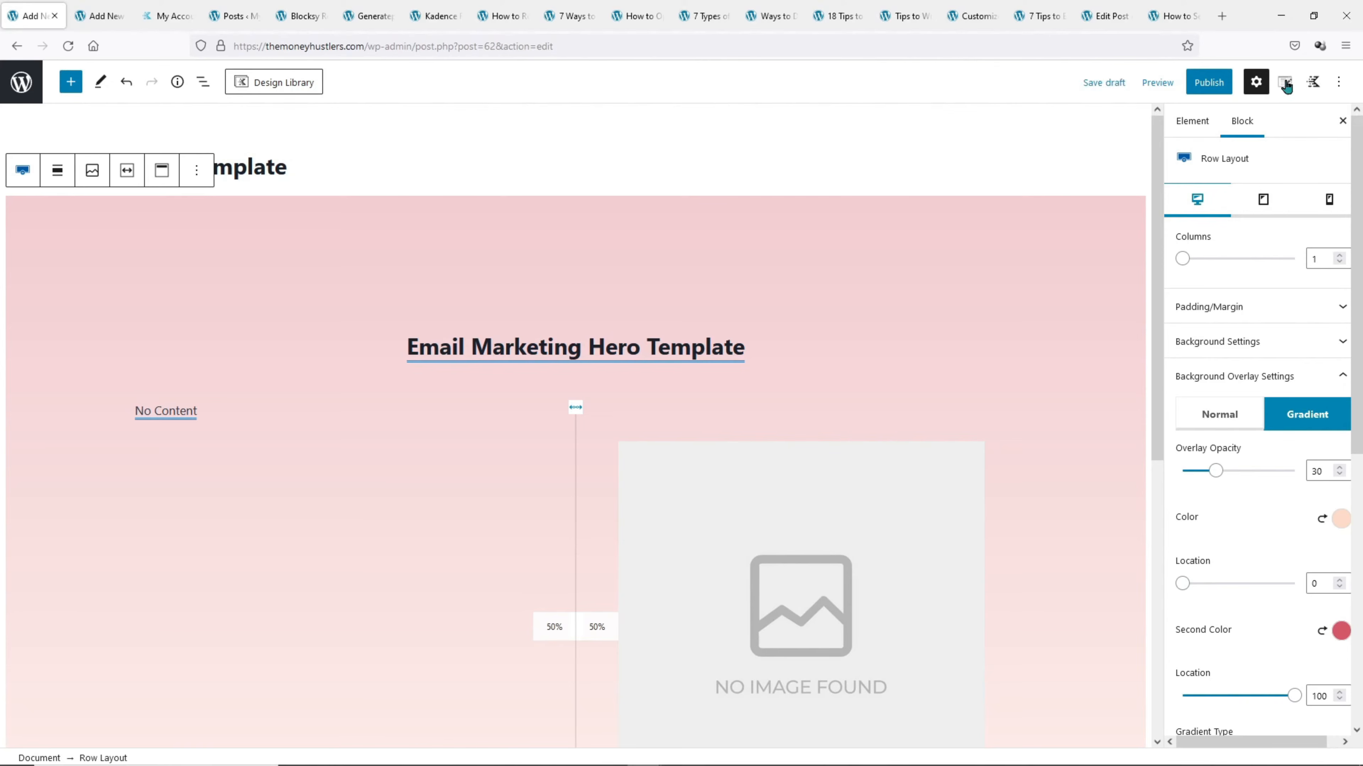
left_click(1284, 83)
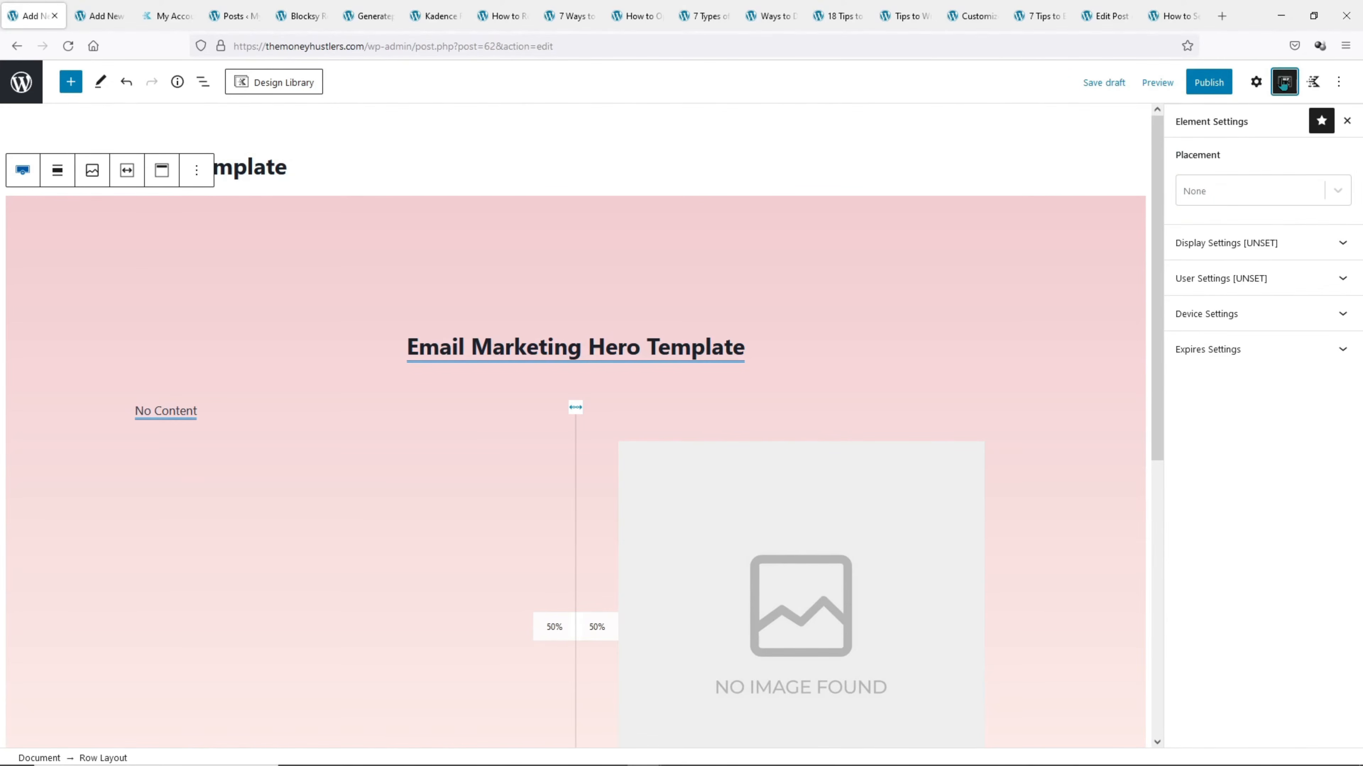
left_click(1271, 191)
scroll(1262, 263, "down", 2)
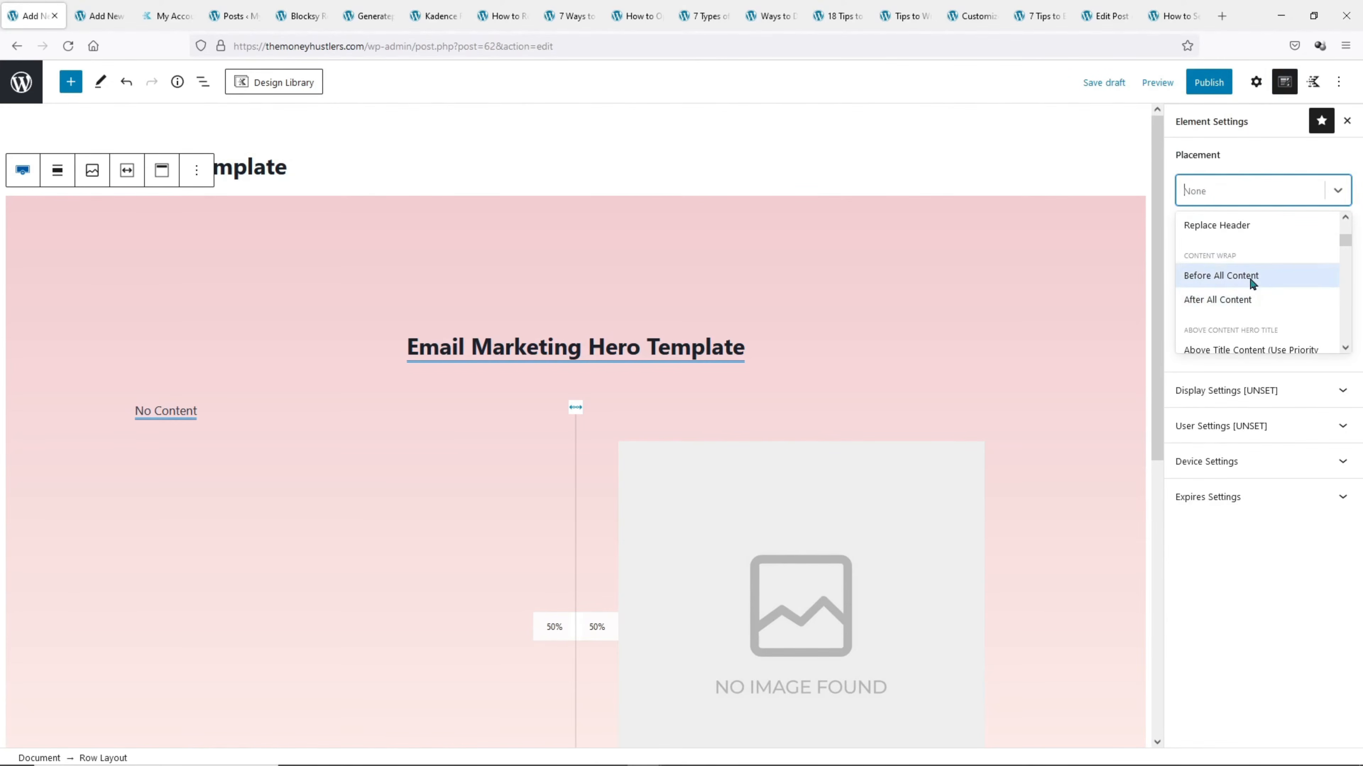
left_click(1248, 276)
Set the element to show on Single Posts selected by Group in the Page Speed category, and publish it
left_click(1241, 300)
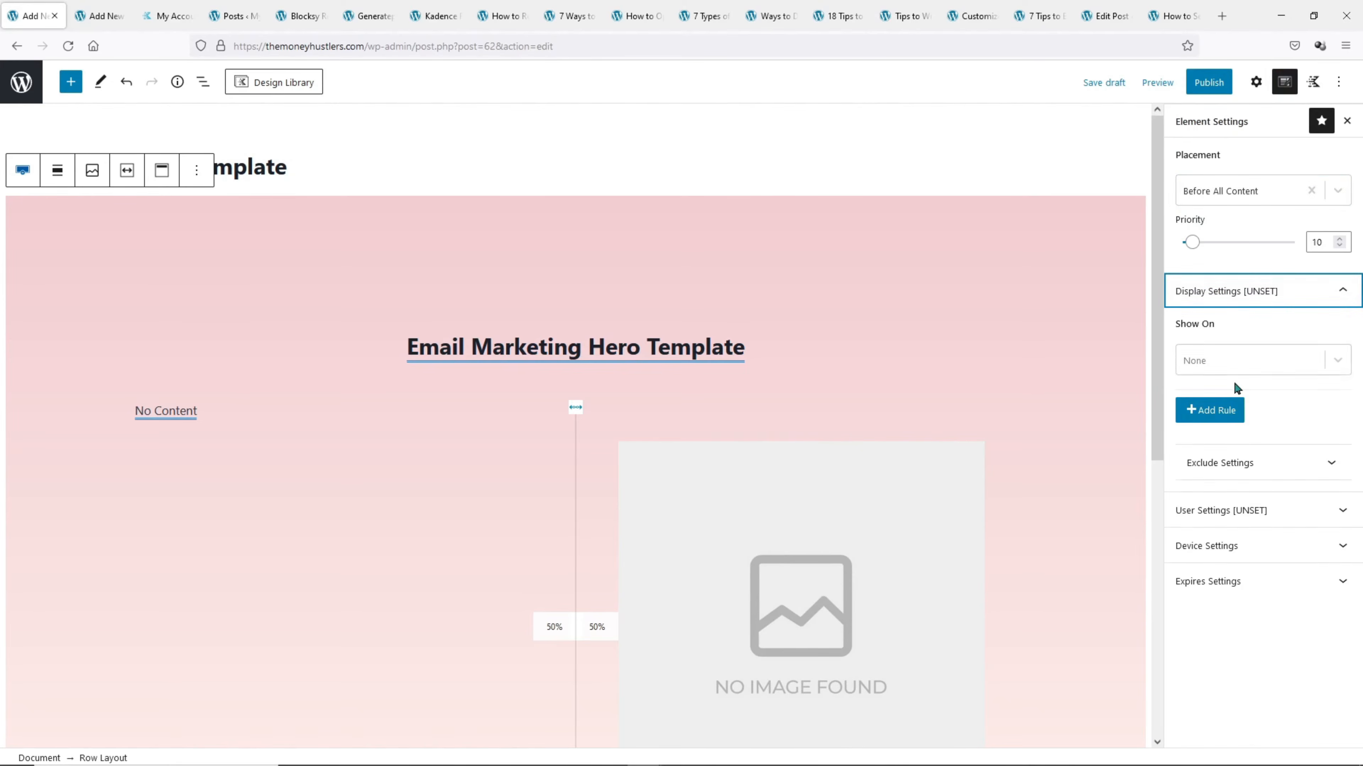
left_click(1237, 359)
scroll(1256, 478, "down", 2)
scroll(1253, 480, "down", 5)
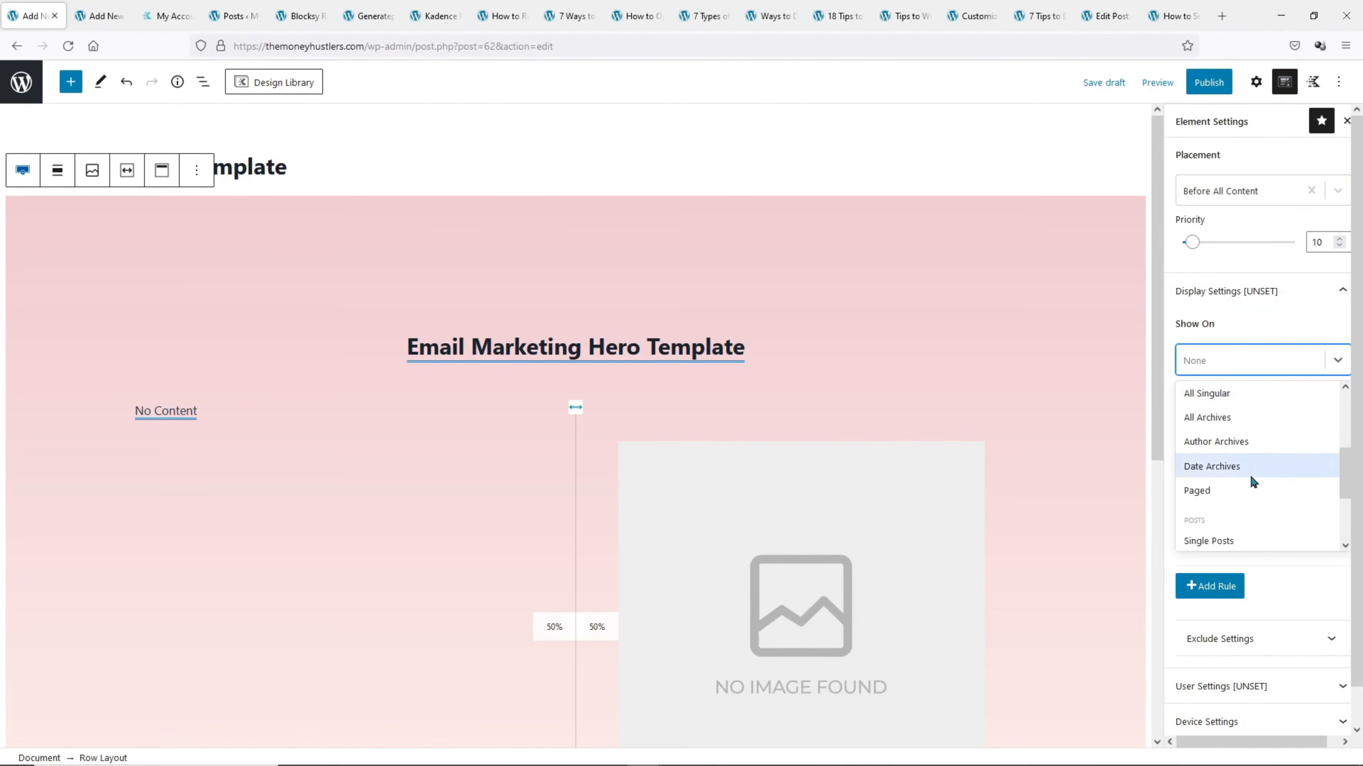
left_click(1249, 473)
left_click(1250, 416)
left_click(1241, 455)
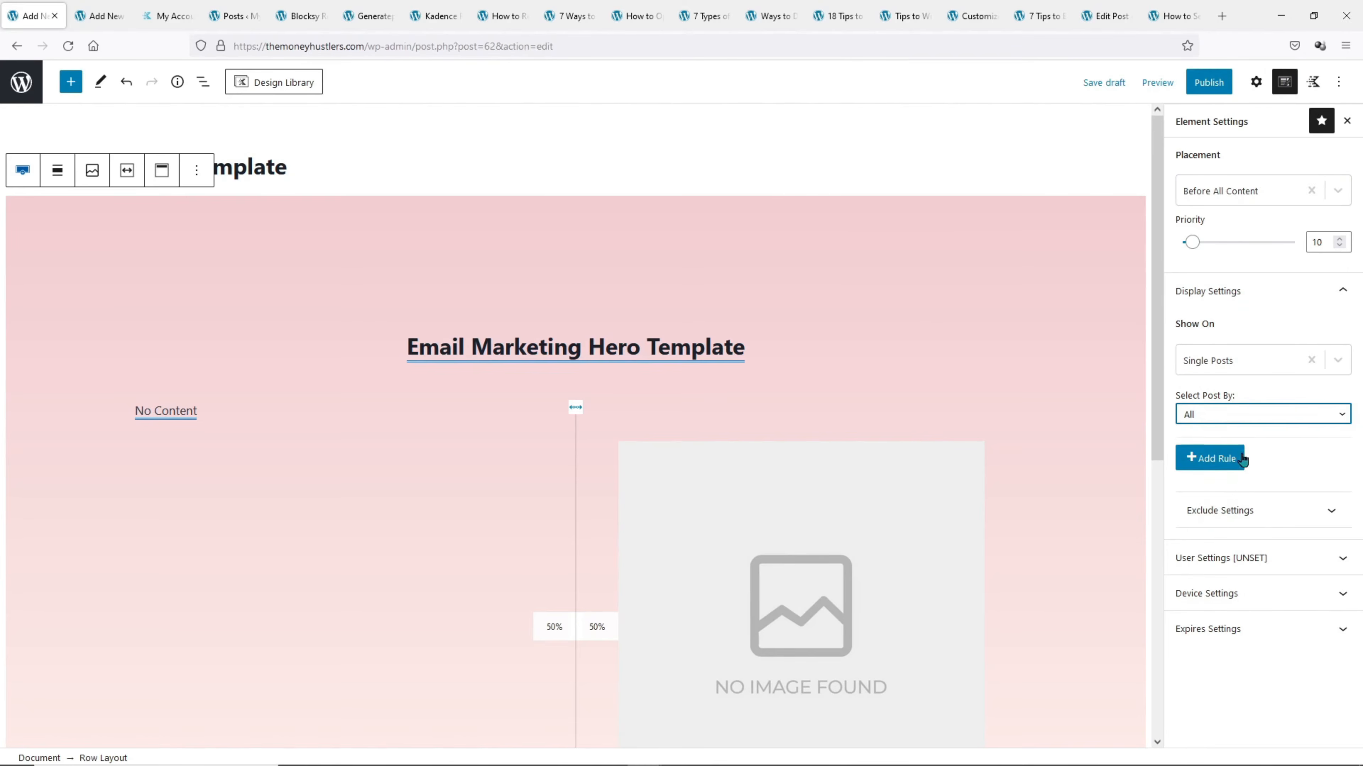
left_click(1248, 445)
left_click(1239, 479)
left_click(1240, 481)
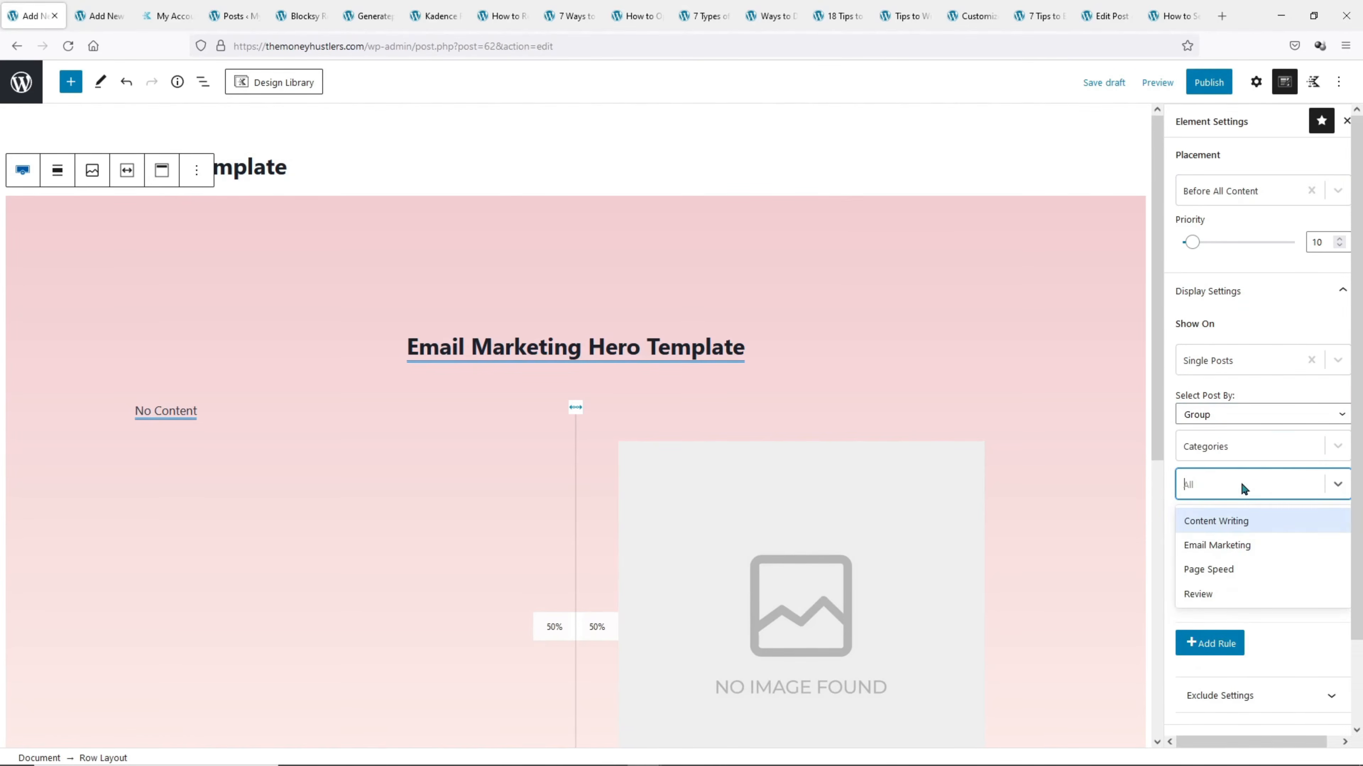
left_click(1235, 569)
left_click(1209, 84)
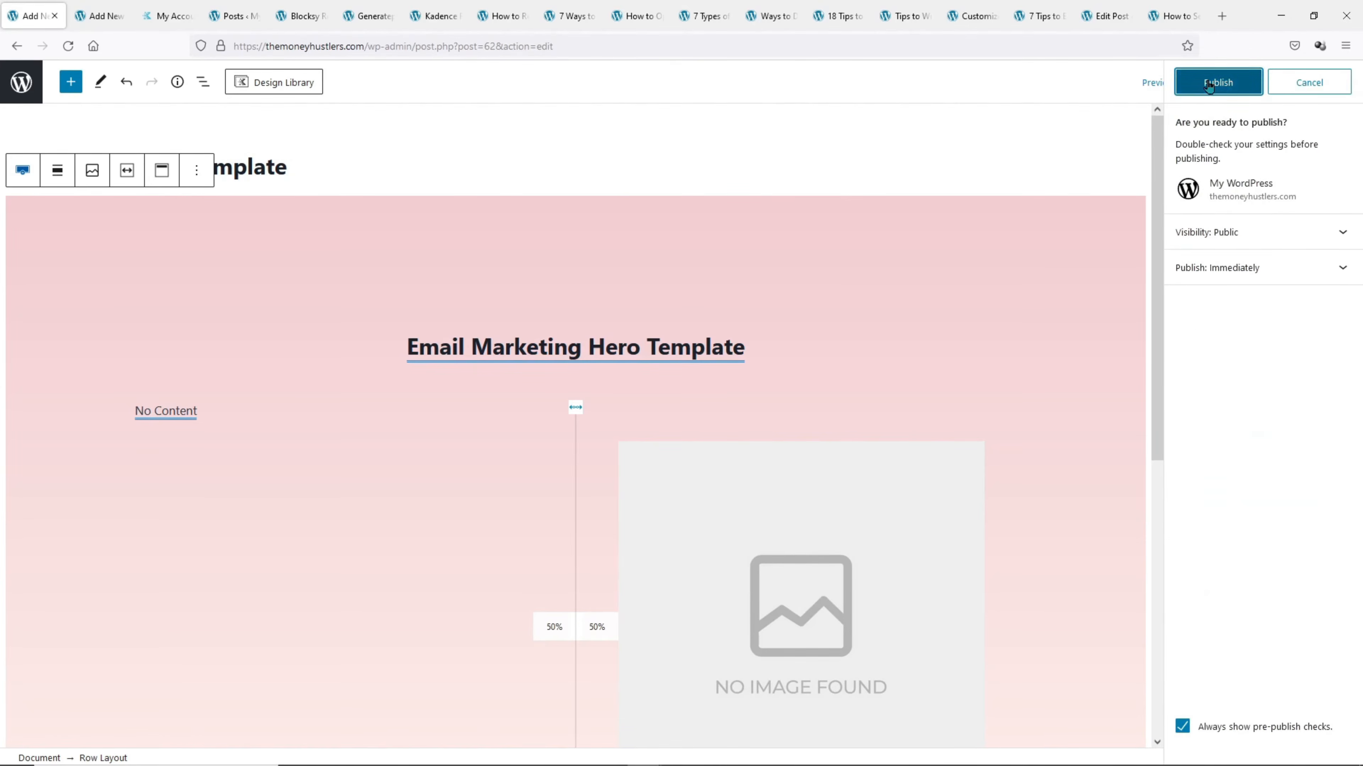
left_click(1207, 80)
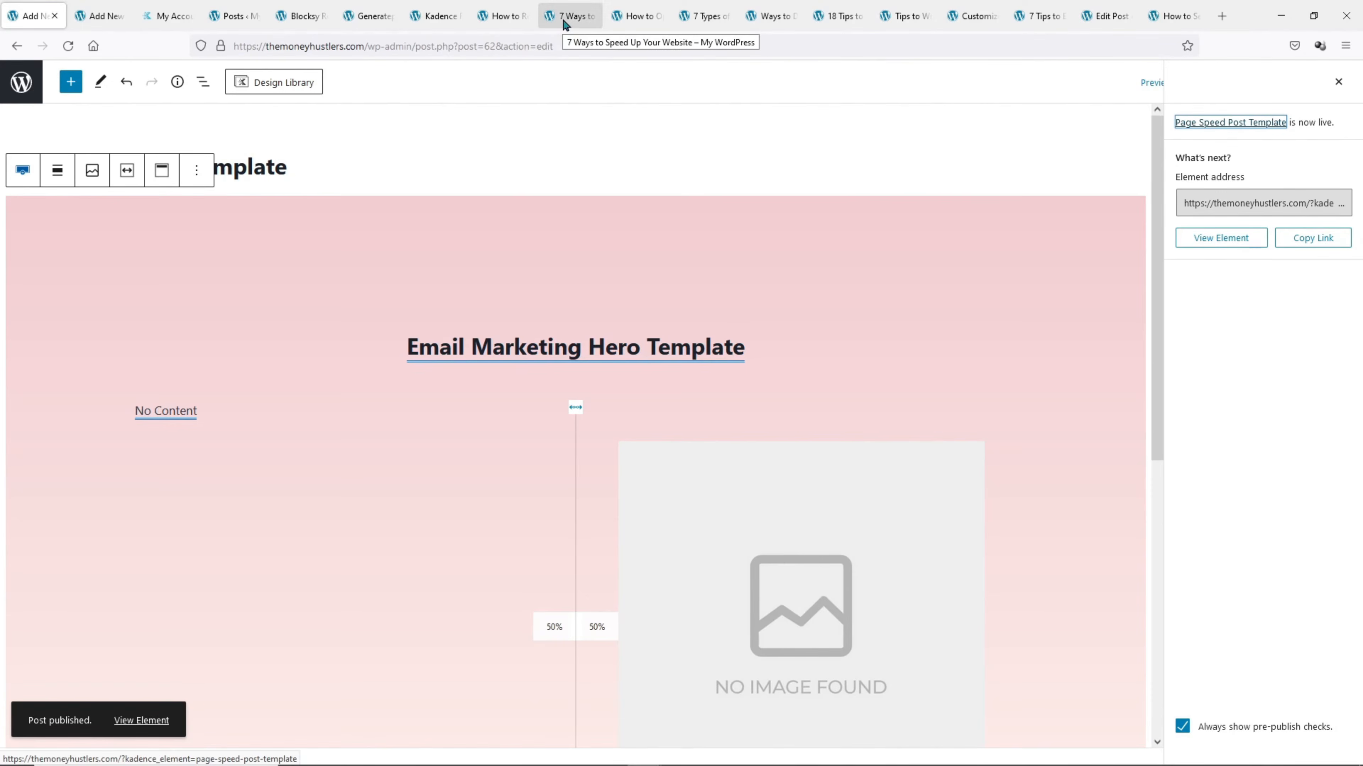
Reload the 7 Ways to Speed Up Your Website, How to Reduce DOM Size and Core Web Vitals posts to check their hero section
left_click(564, 22)
left_click(68, 46)
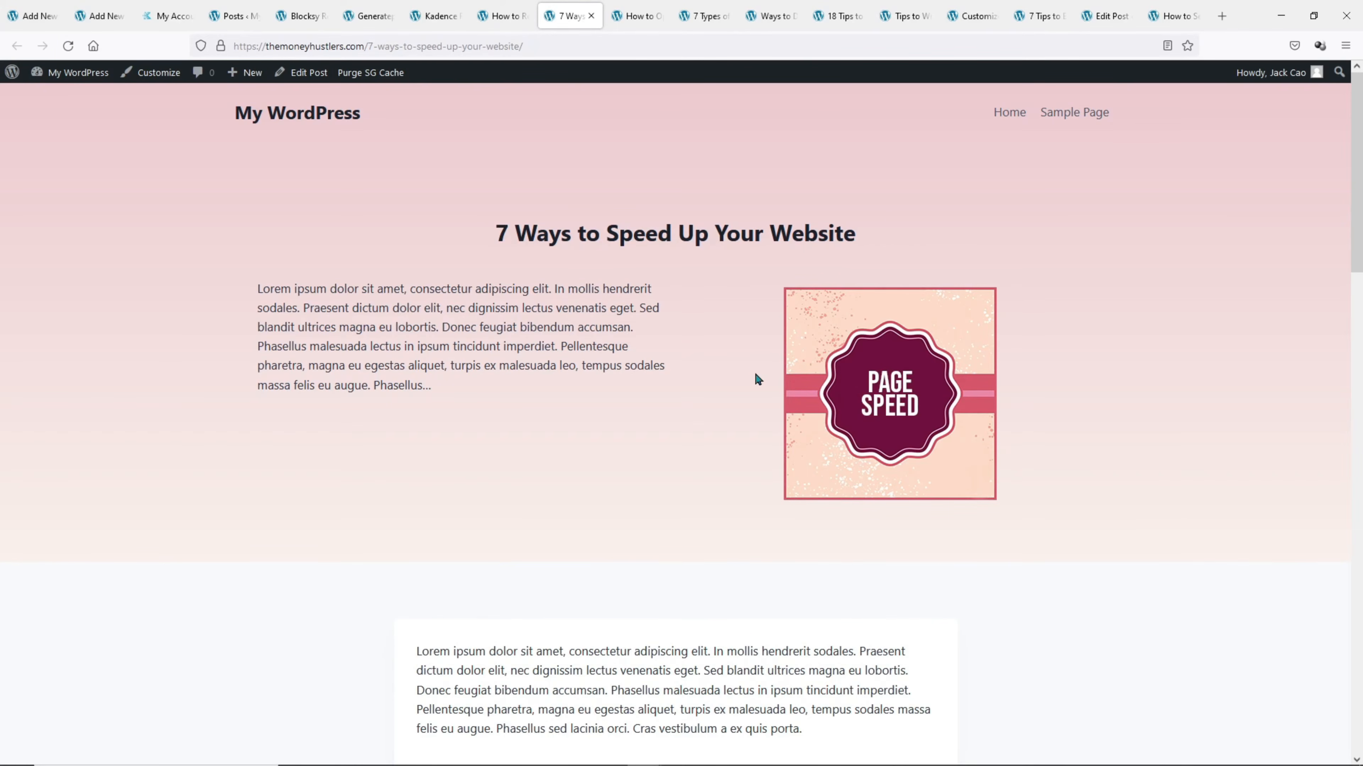
left_click(498, 19)
left_click(68, 46)
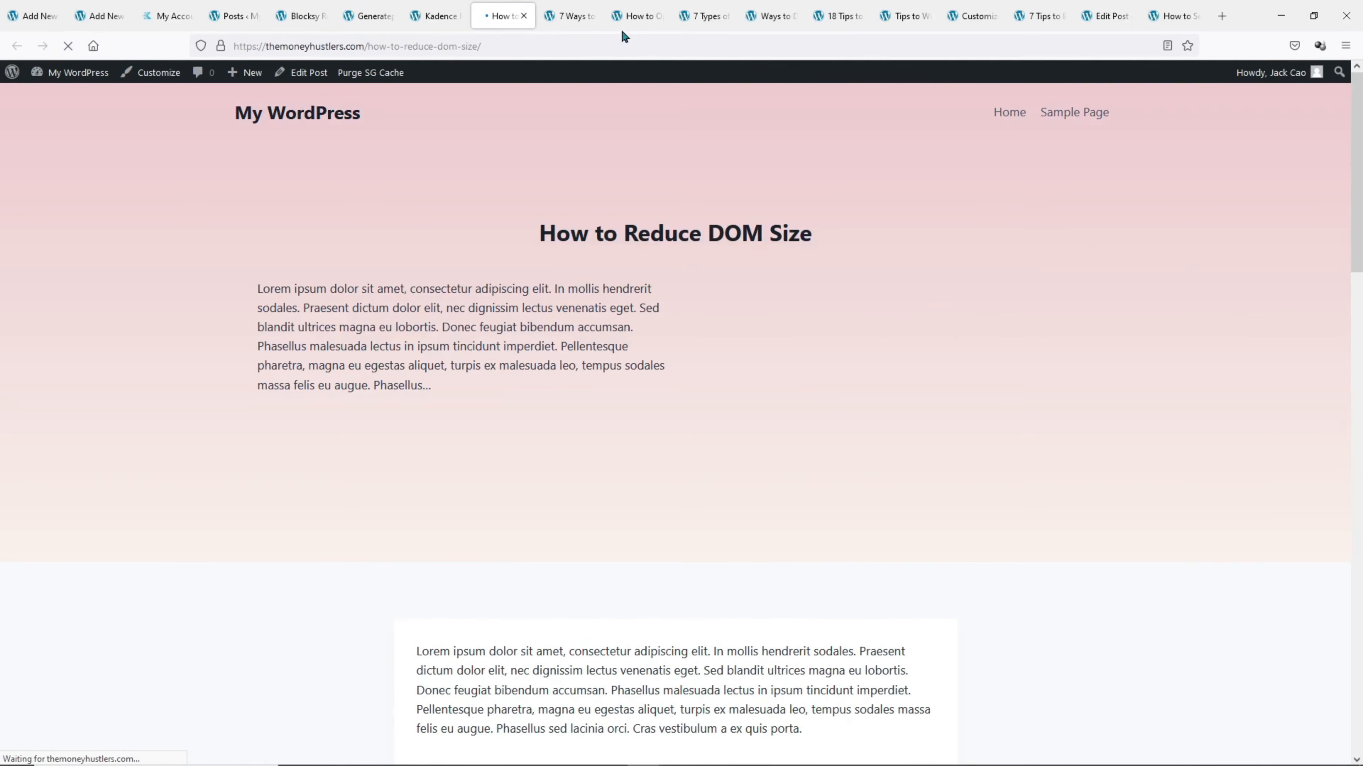
left_click(636, 19)
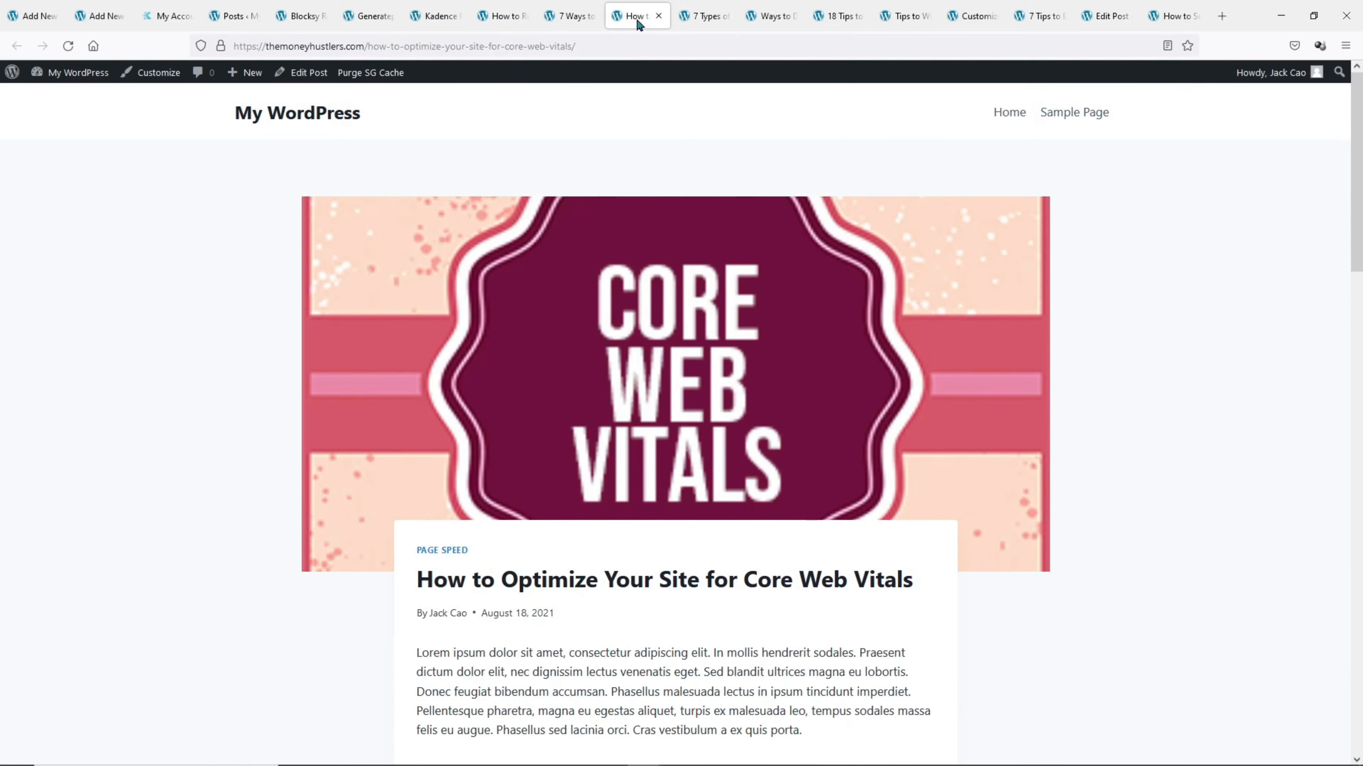
left_click(68, 46)
left_click(568, 16)
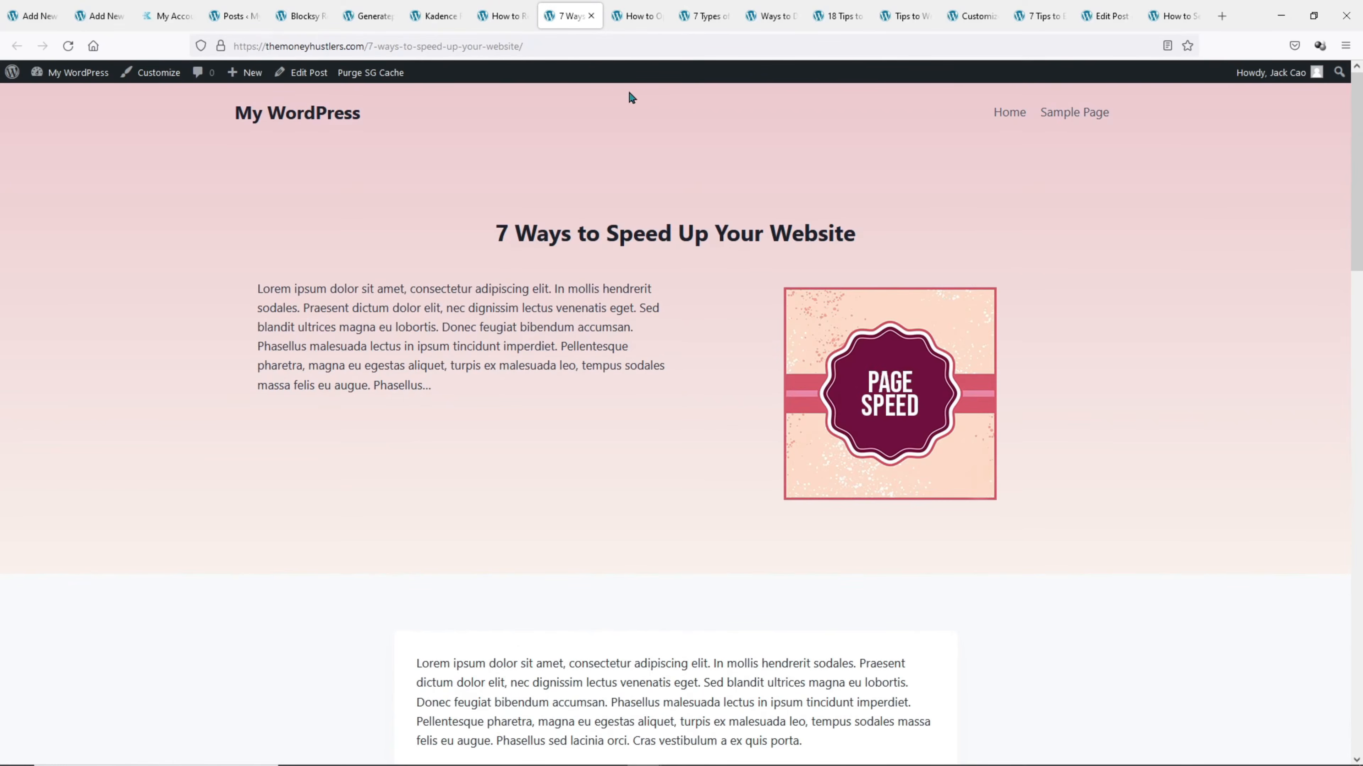
Compare the layout of the Kadence, Generatepress and Blocksy review posts with the How to Reduce DOM Size post
left_click(441, 20)
left_click(367, 17)
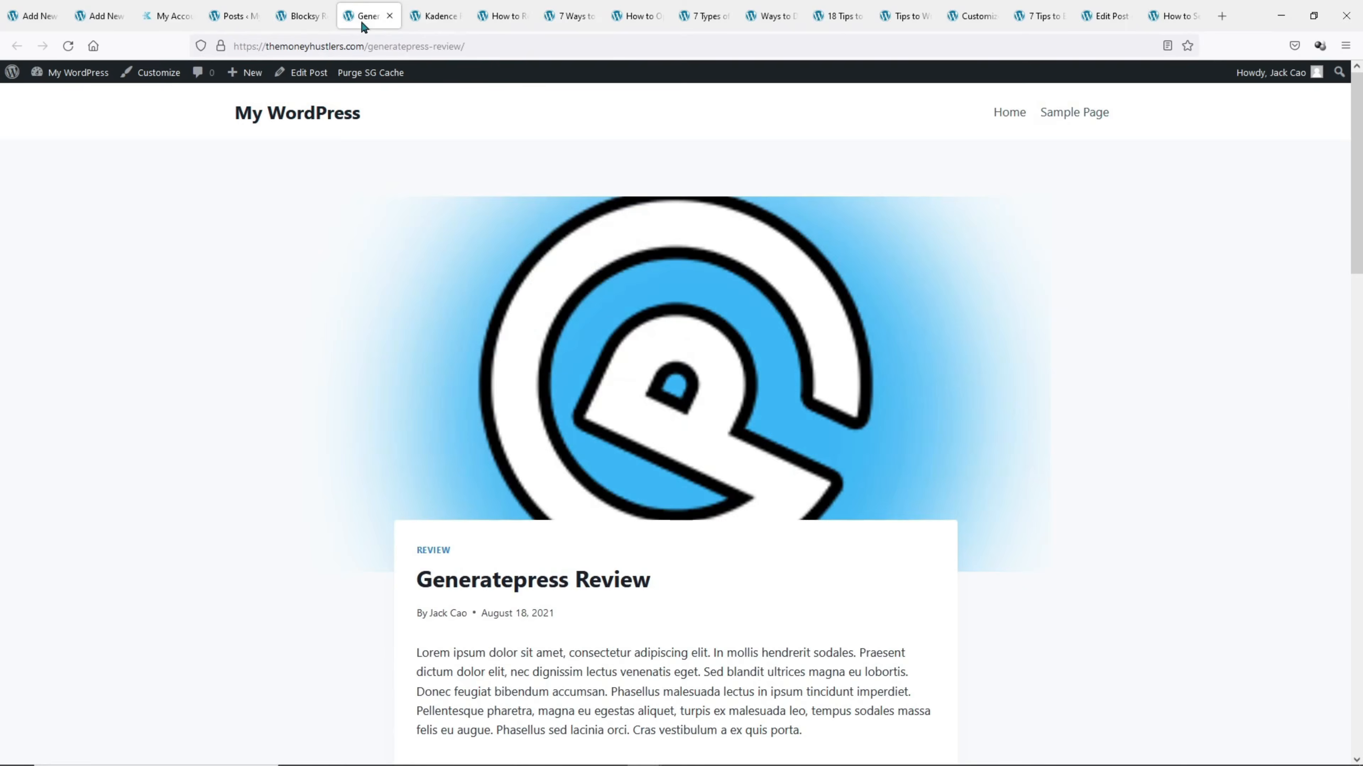
left_click(301, 22)
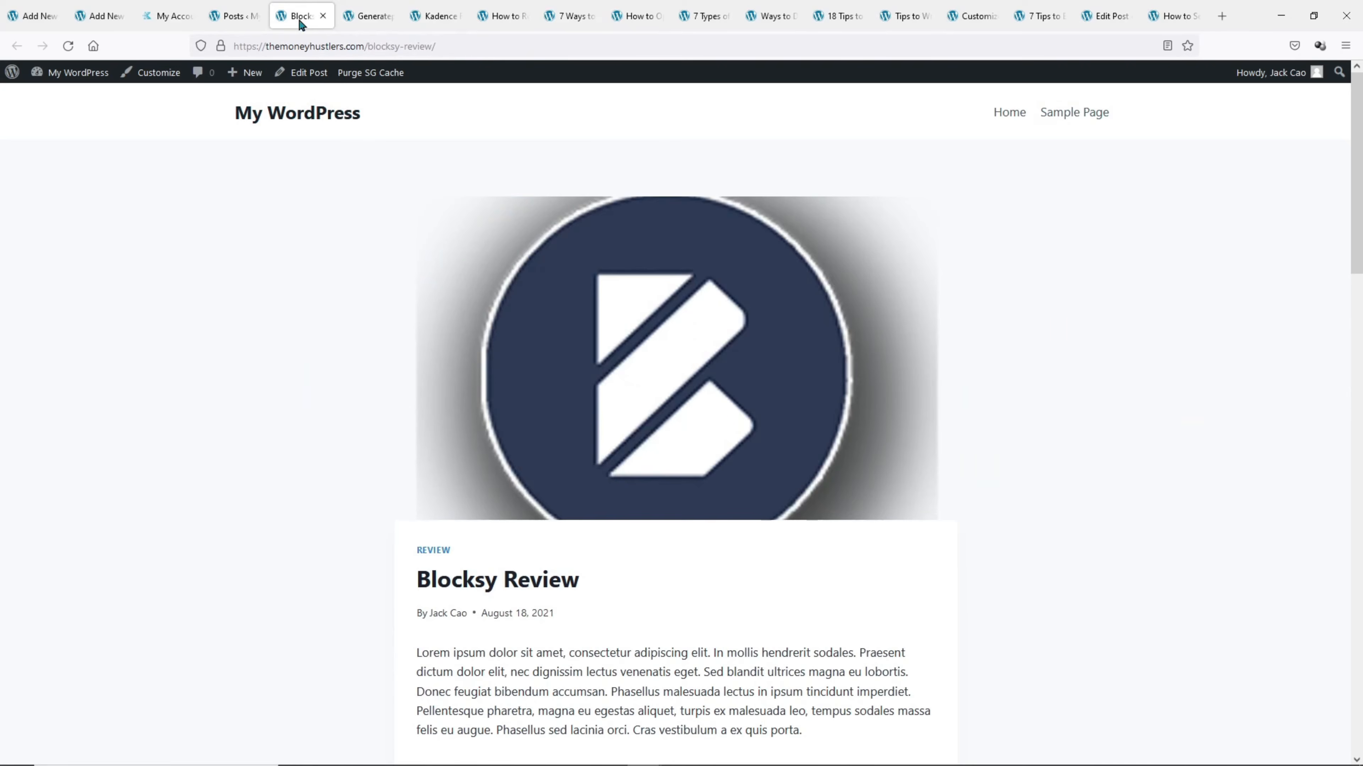
left_click(494, 19)
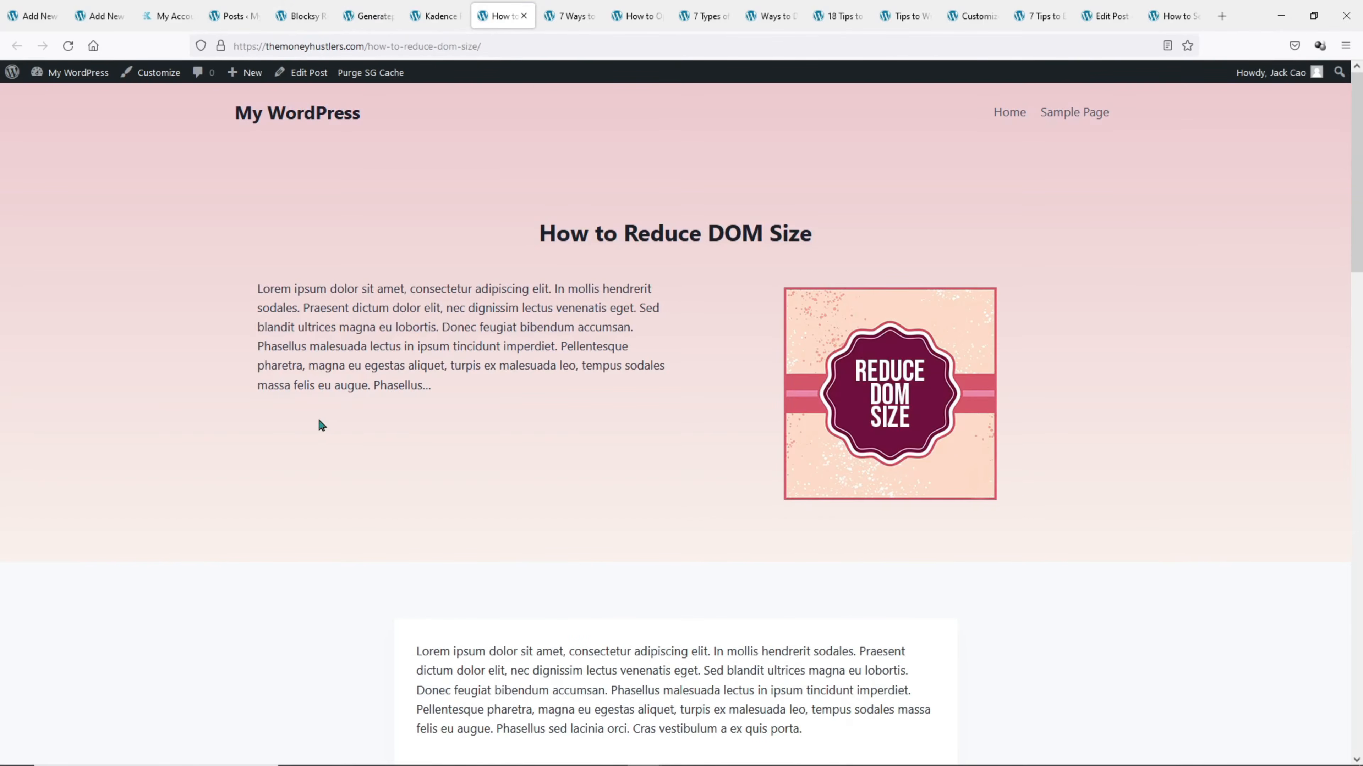
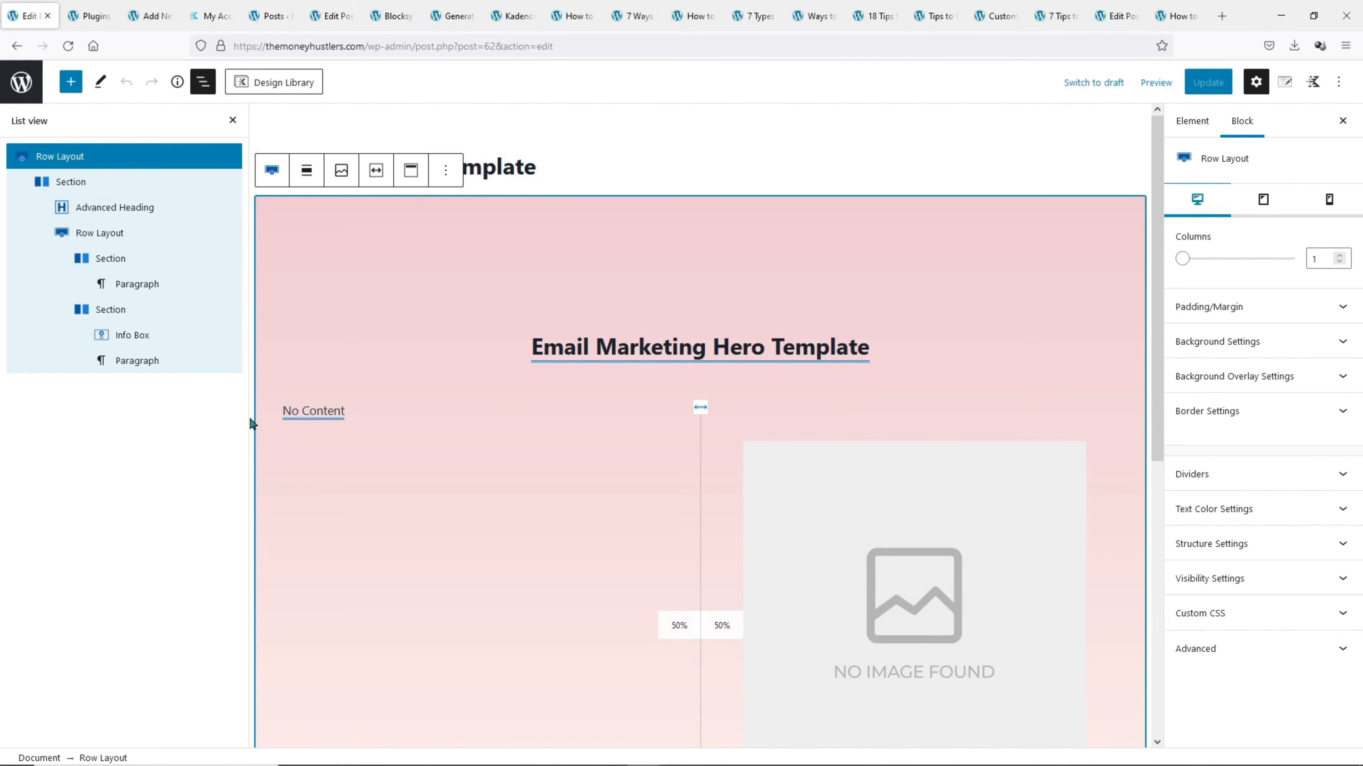
Open the site's admin in a new browser tab and search the plugins available to add for "advanced custom field"
right_click(24, 90)
left_click(47, 104)
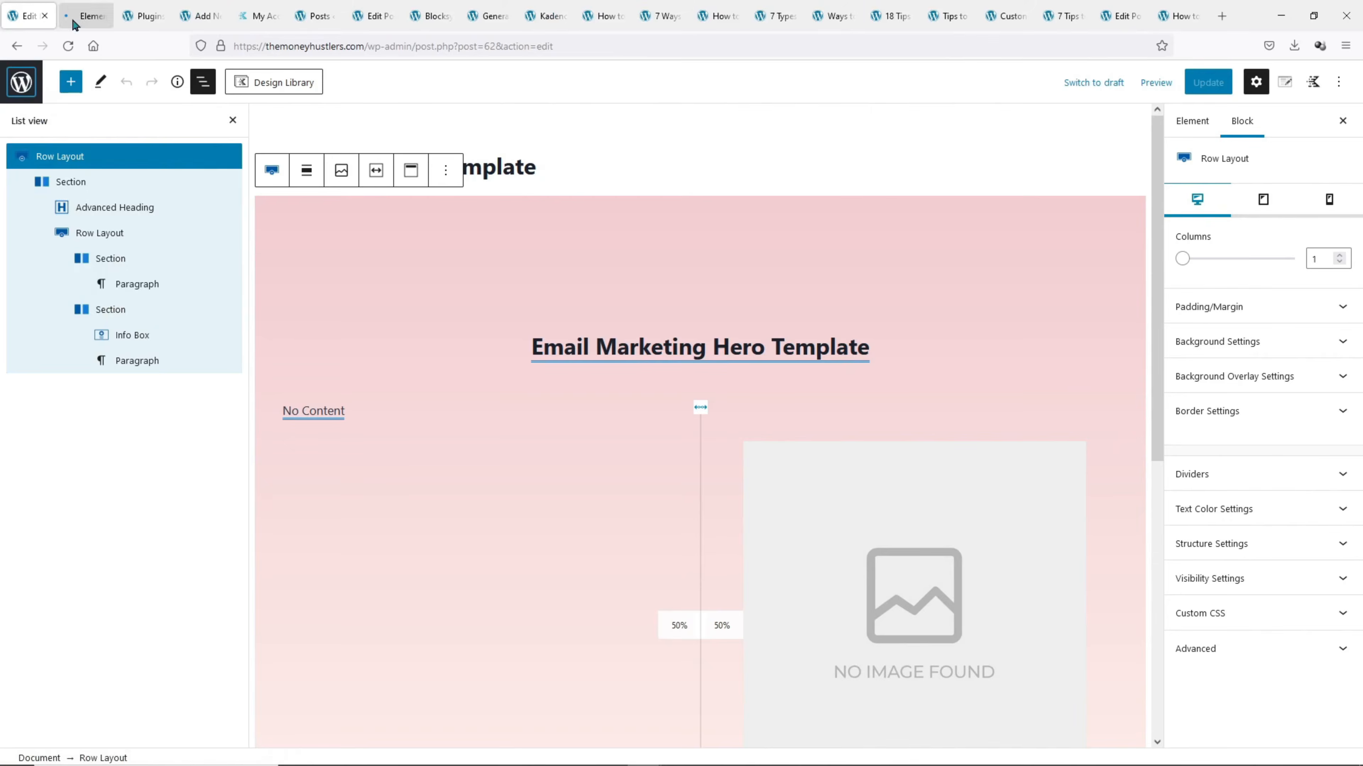
left_click(83, 16)
mouse_move(53, 404)
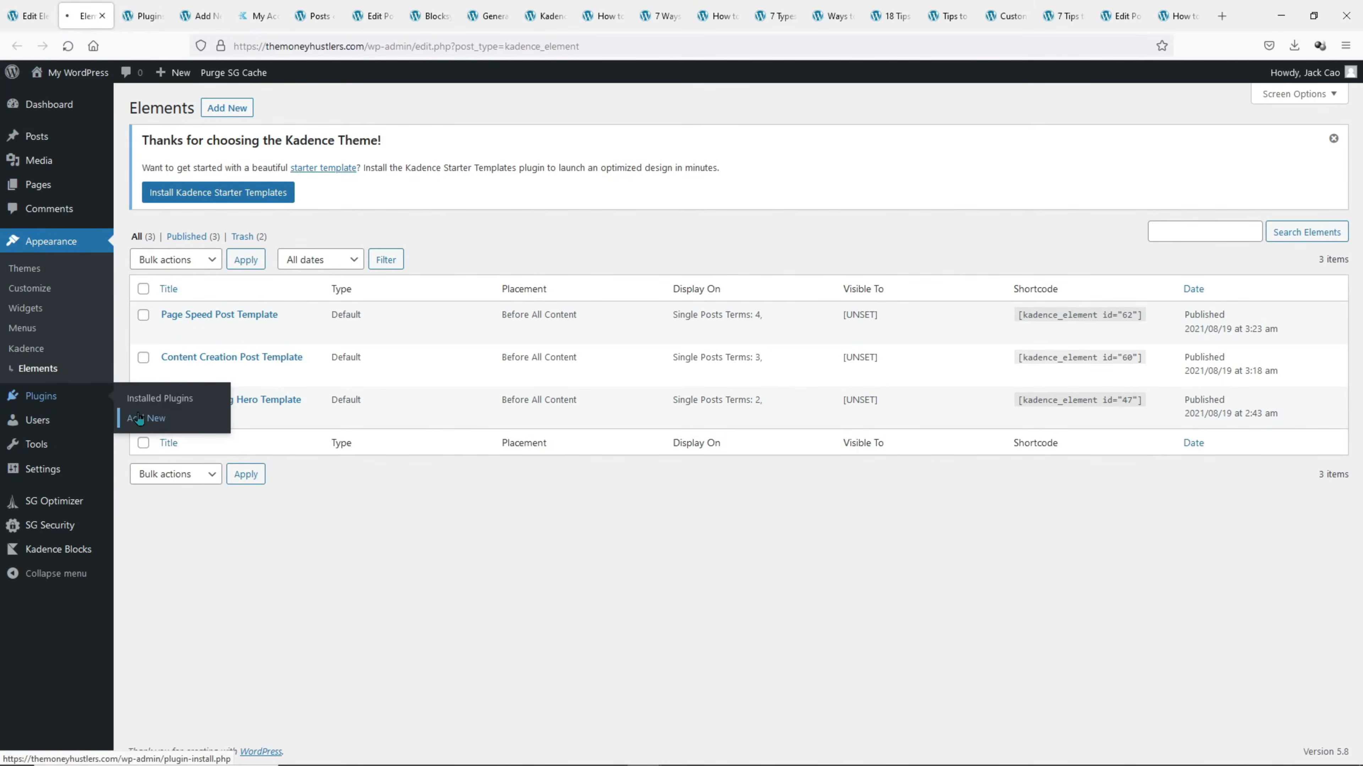
left_click(141, 417)
type("advanced cust")
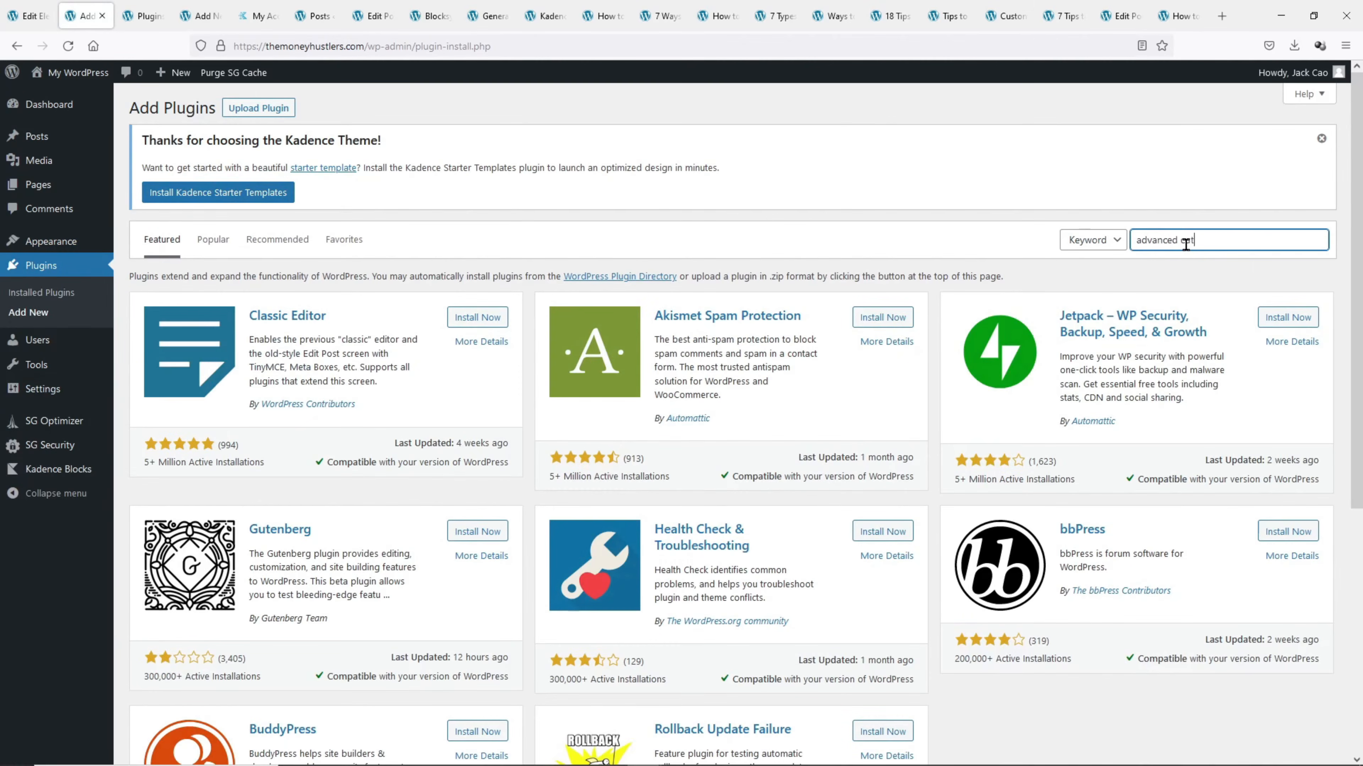
type("om field")
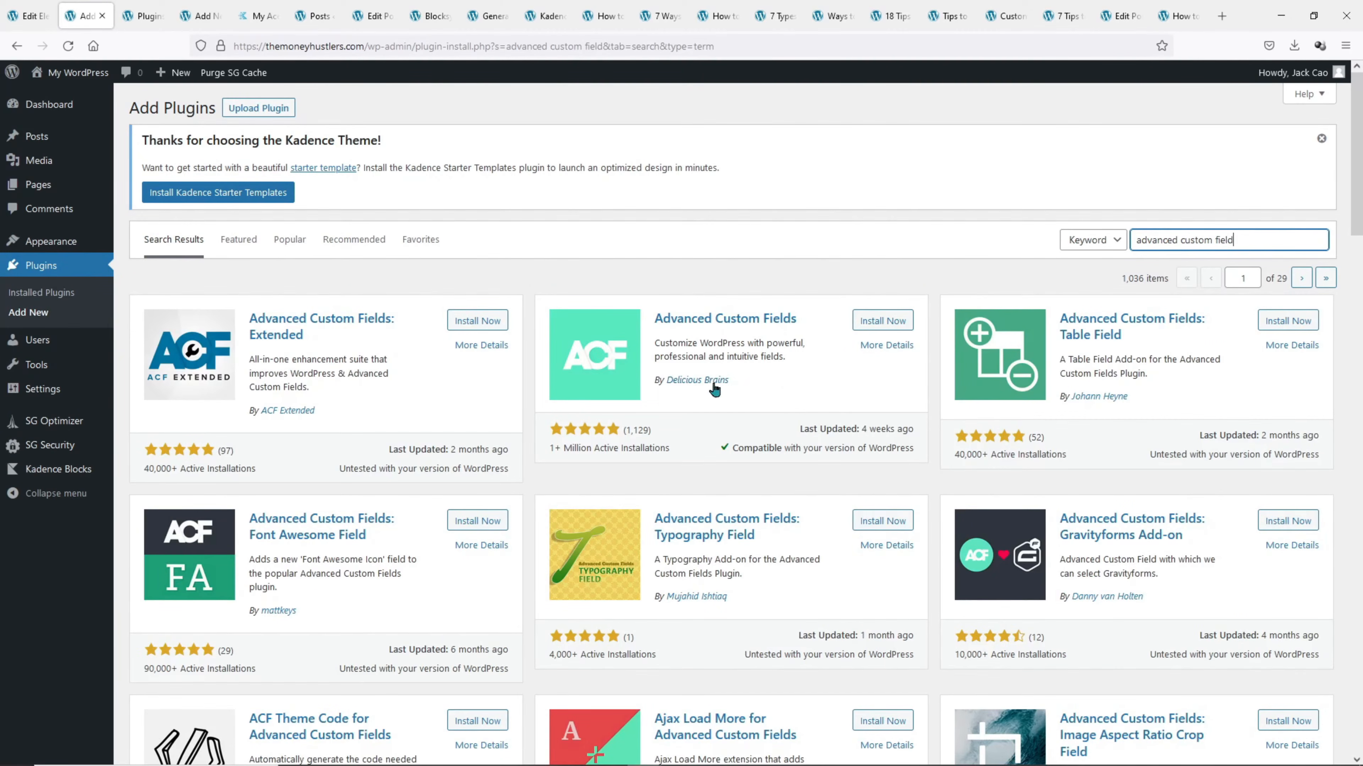
Install and activate the Advanced Custom Fields plugin by Delicious Brains
left_click(882, 322)
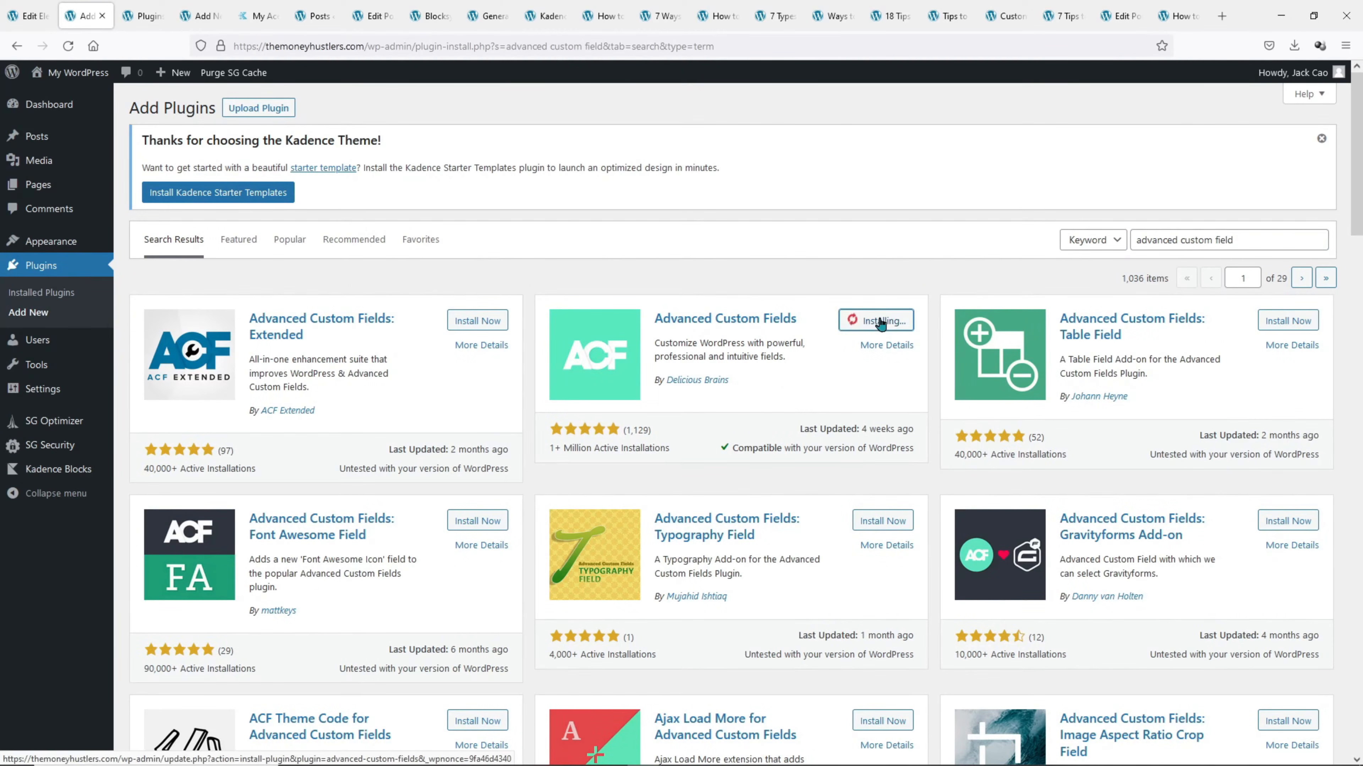
left_click(889, 322)
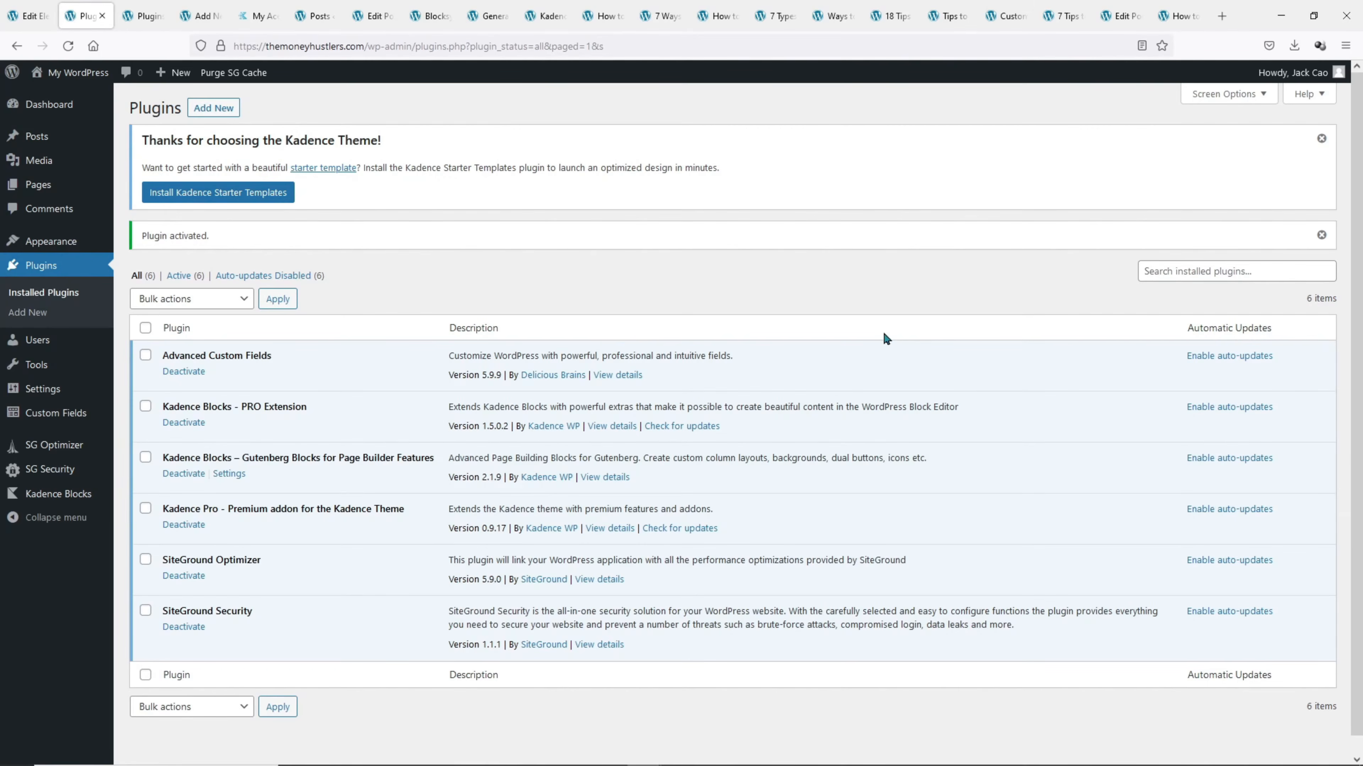
mouse_move(80, 416)
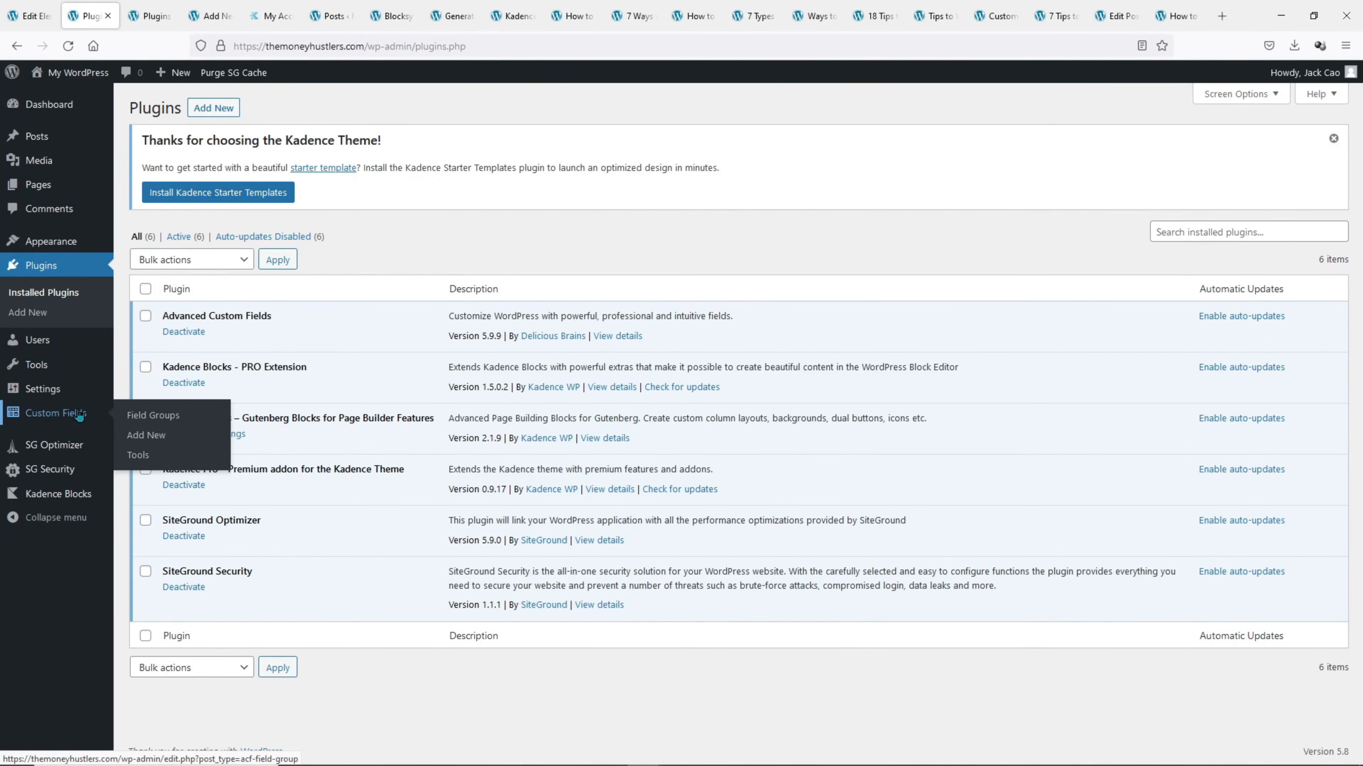
Look over the current layout of the Blocksy, Generatepress and Kadence review posts
left_click(393, 16)
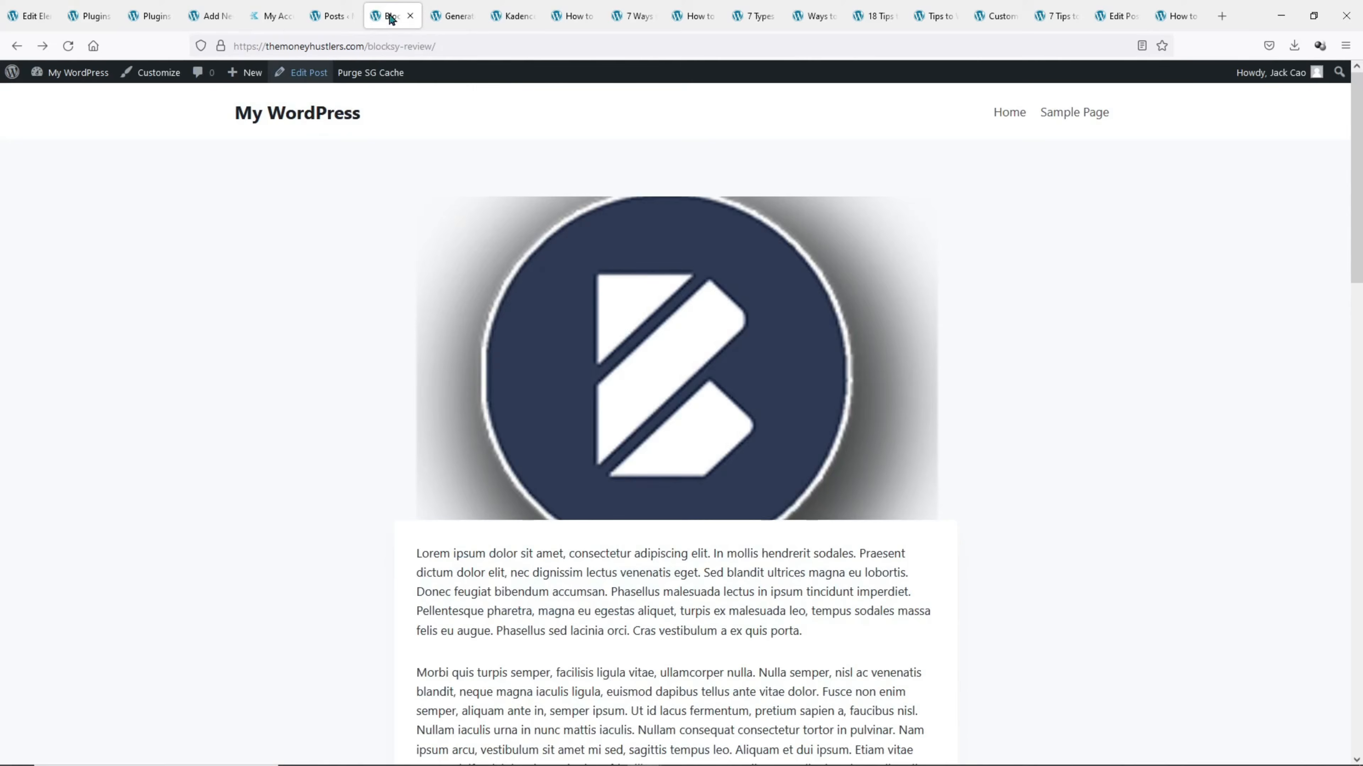
left_click(455, 16)
left_click(504, 16)
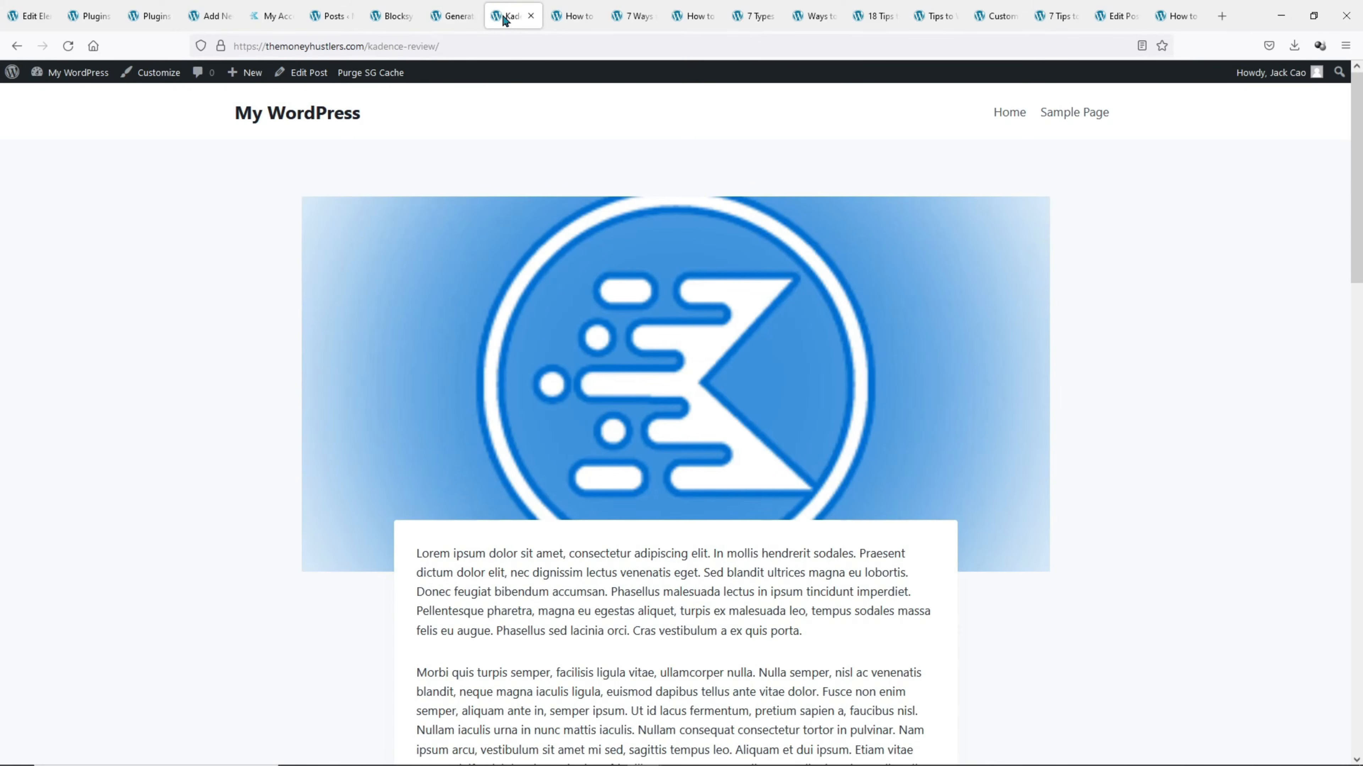
Copy the outer Row Layout block from the Page Speed Post Template element
left_click(36, 16)
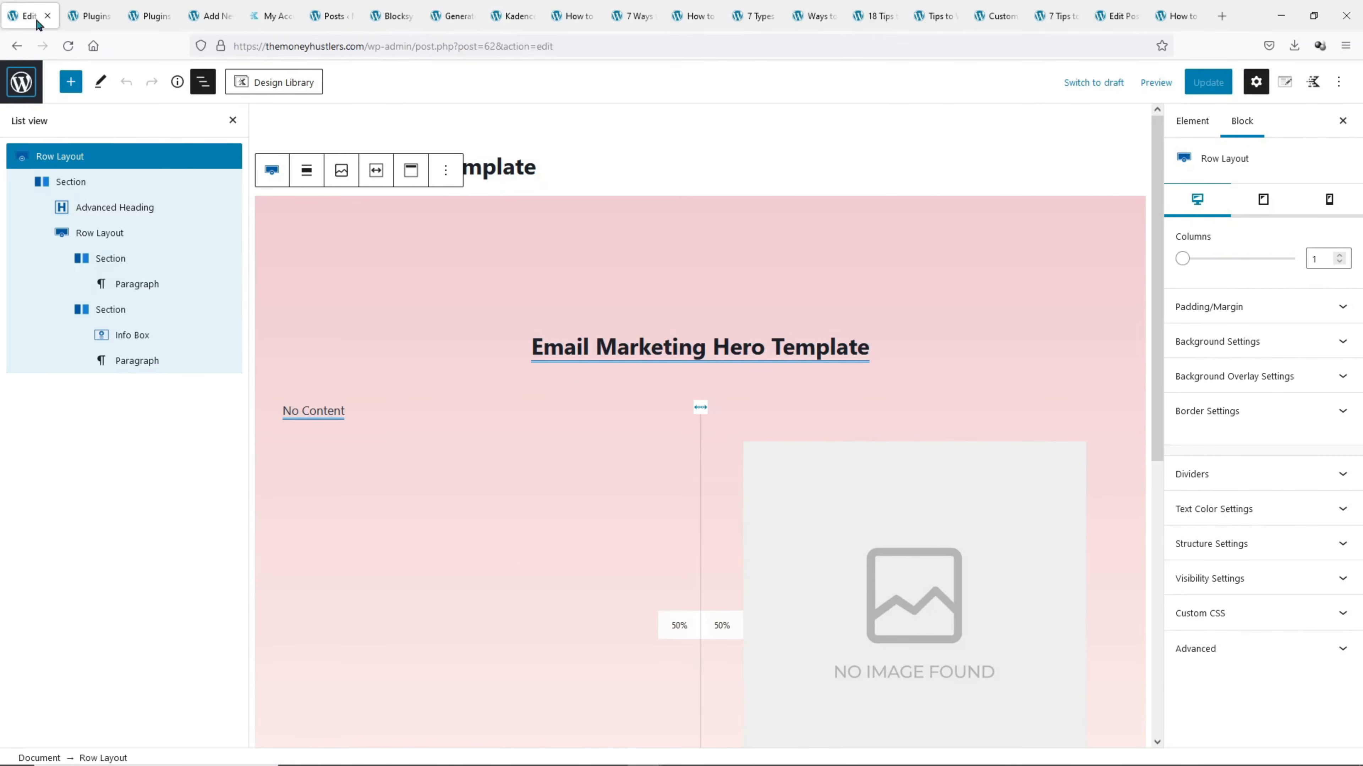
left_click(450, 183)
left_click(483, 244)
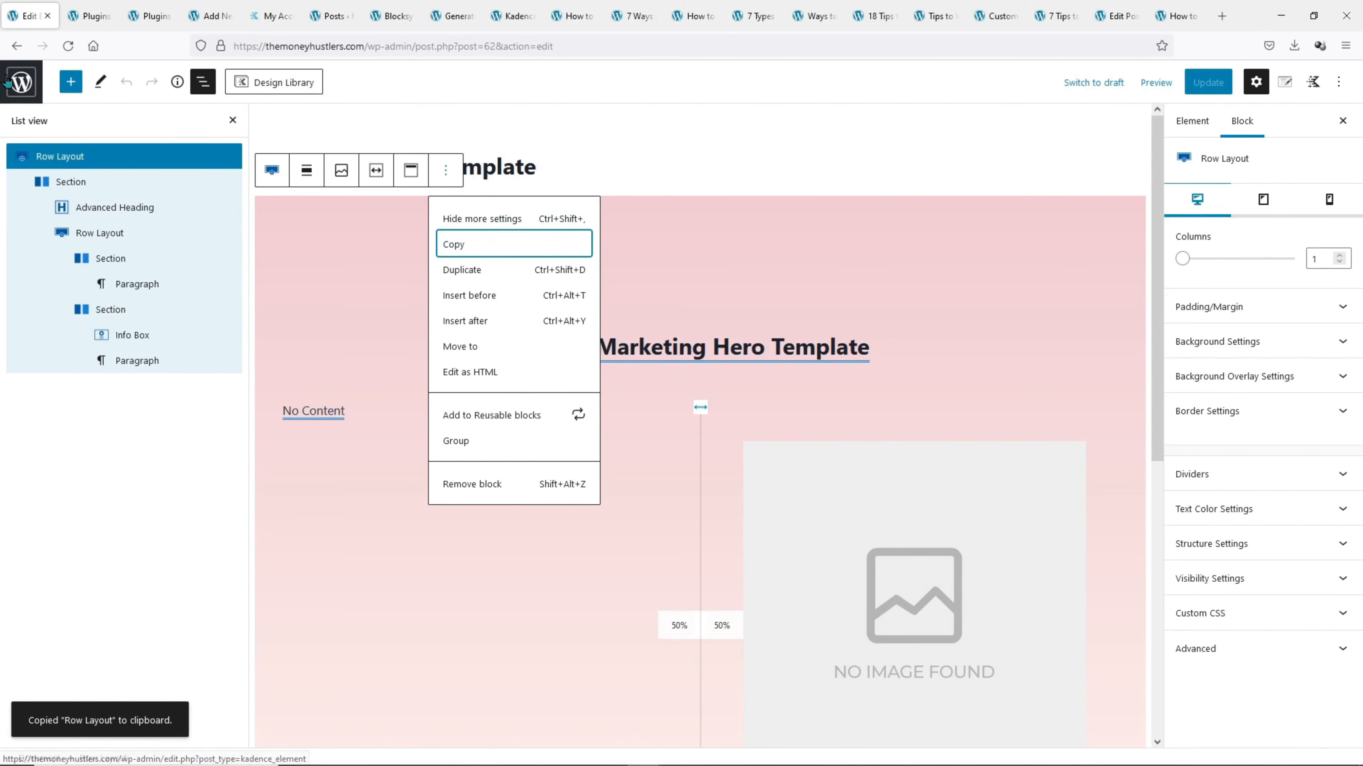
Create a new element of the Default type and title it "Review Post Template"
left_click(18, 82)
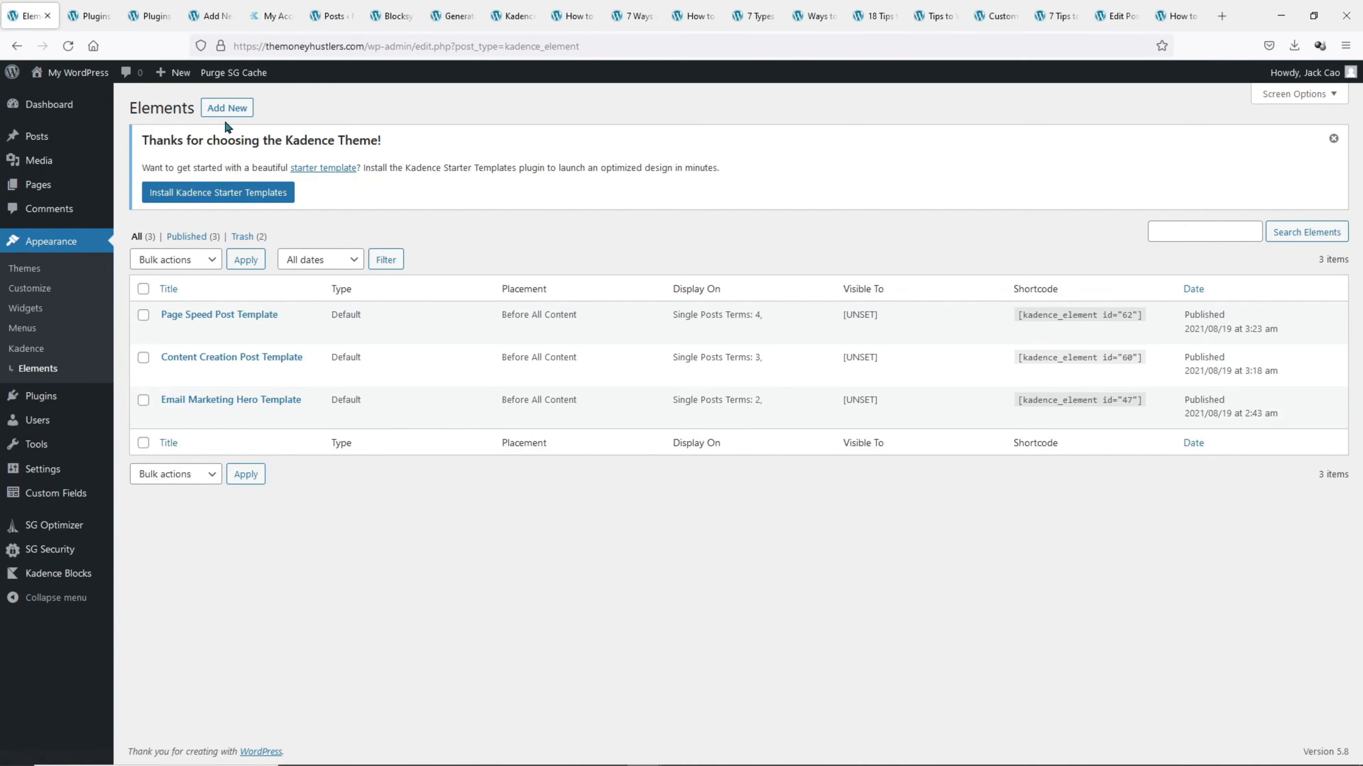
right_click(222, 115)
left_click(220, 110)
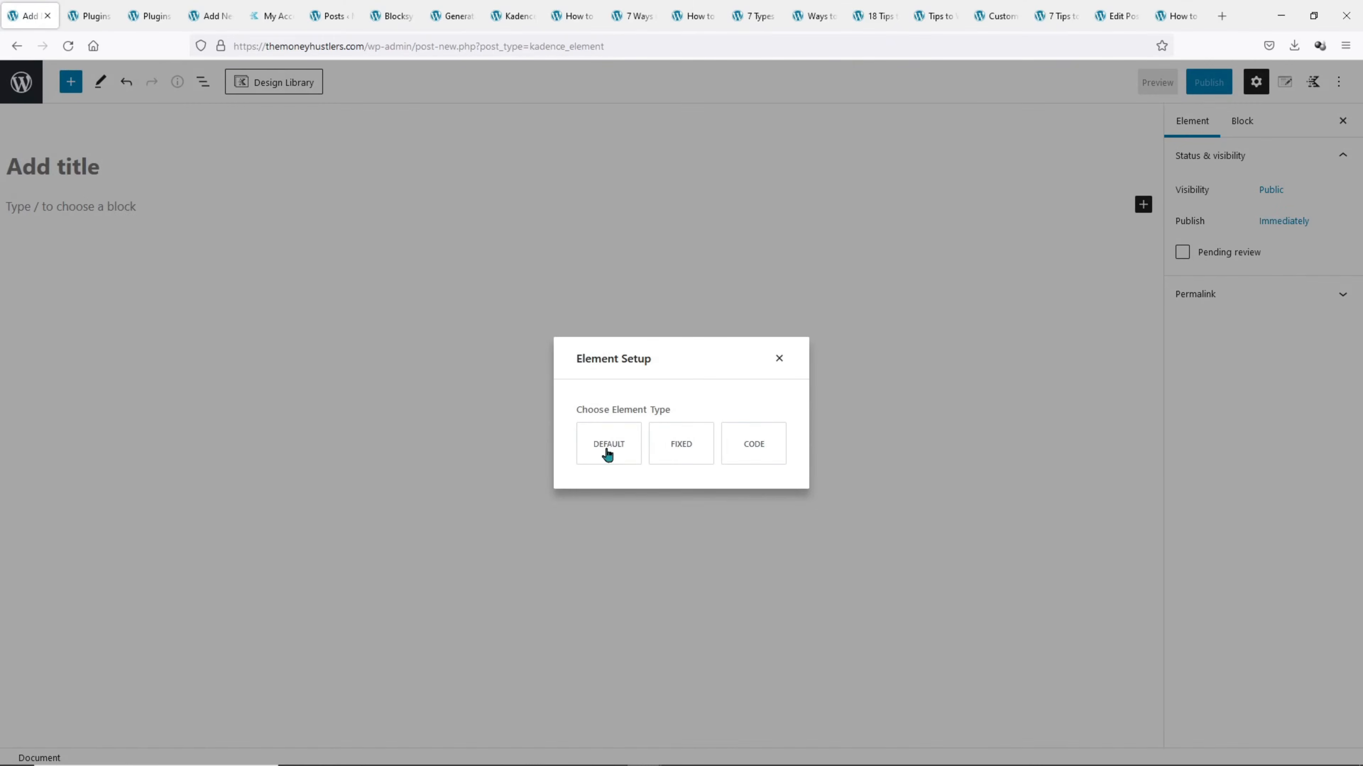
left_click(604, 451)
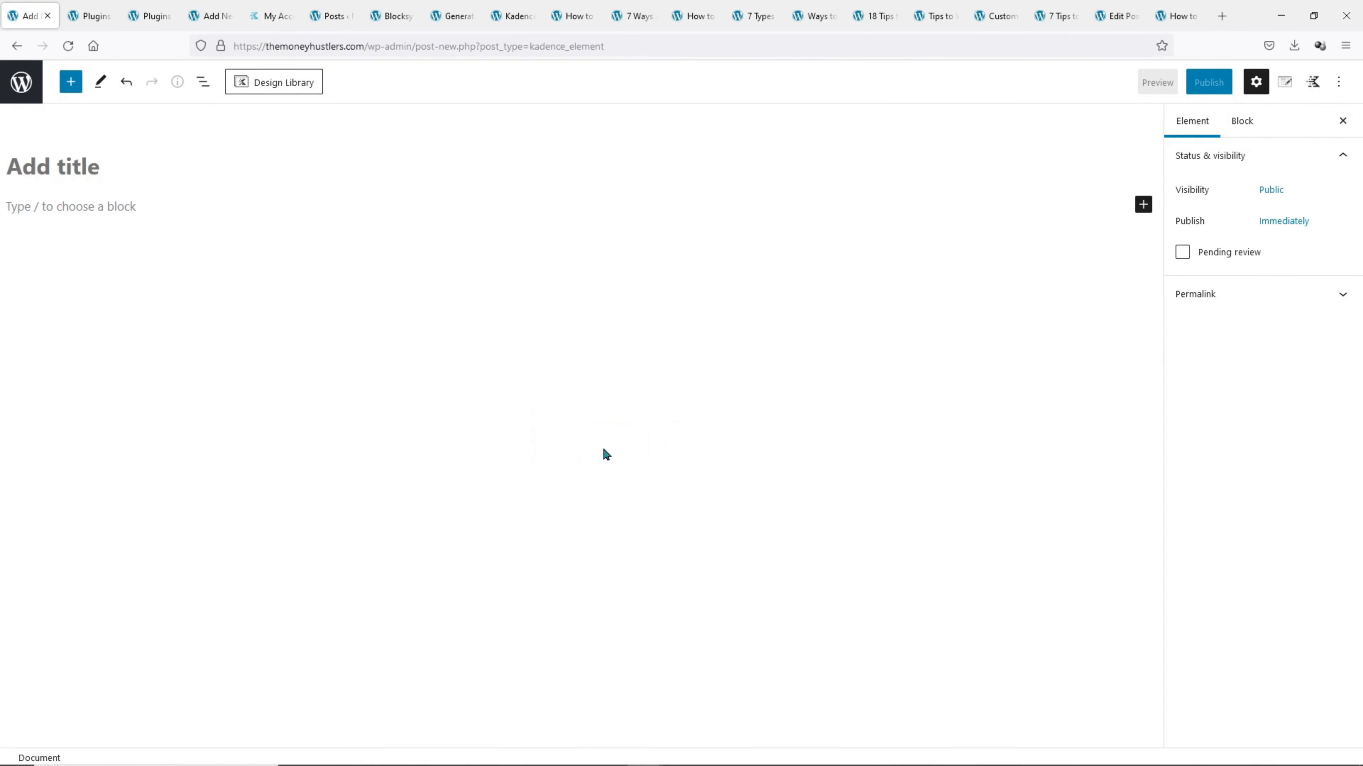
left_click(196, 169)
type("Review Post Template")
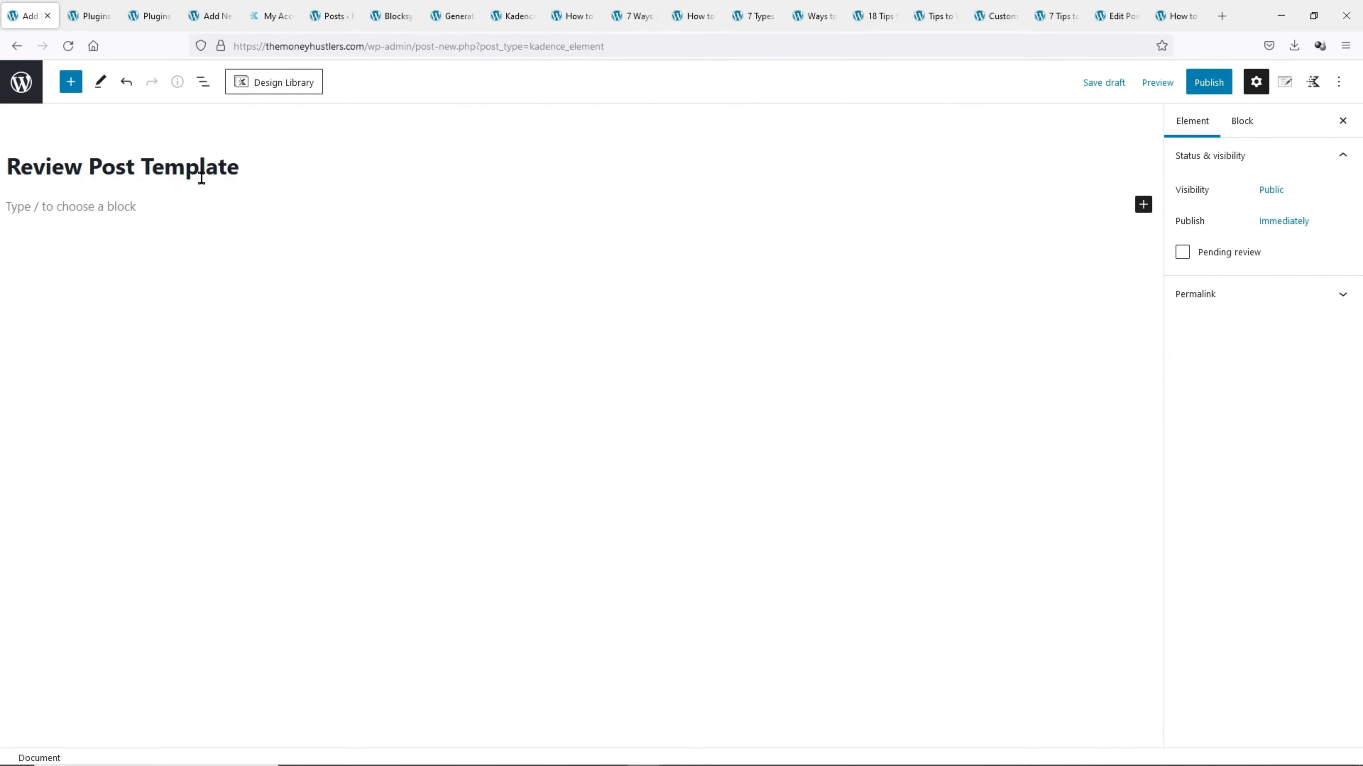
Paste the copied Row Layout block into the empty body of the Review Post Template
left_click(174, 210)
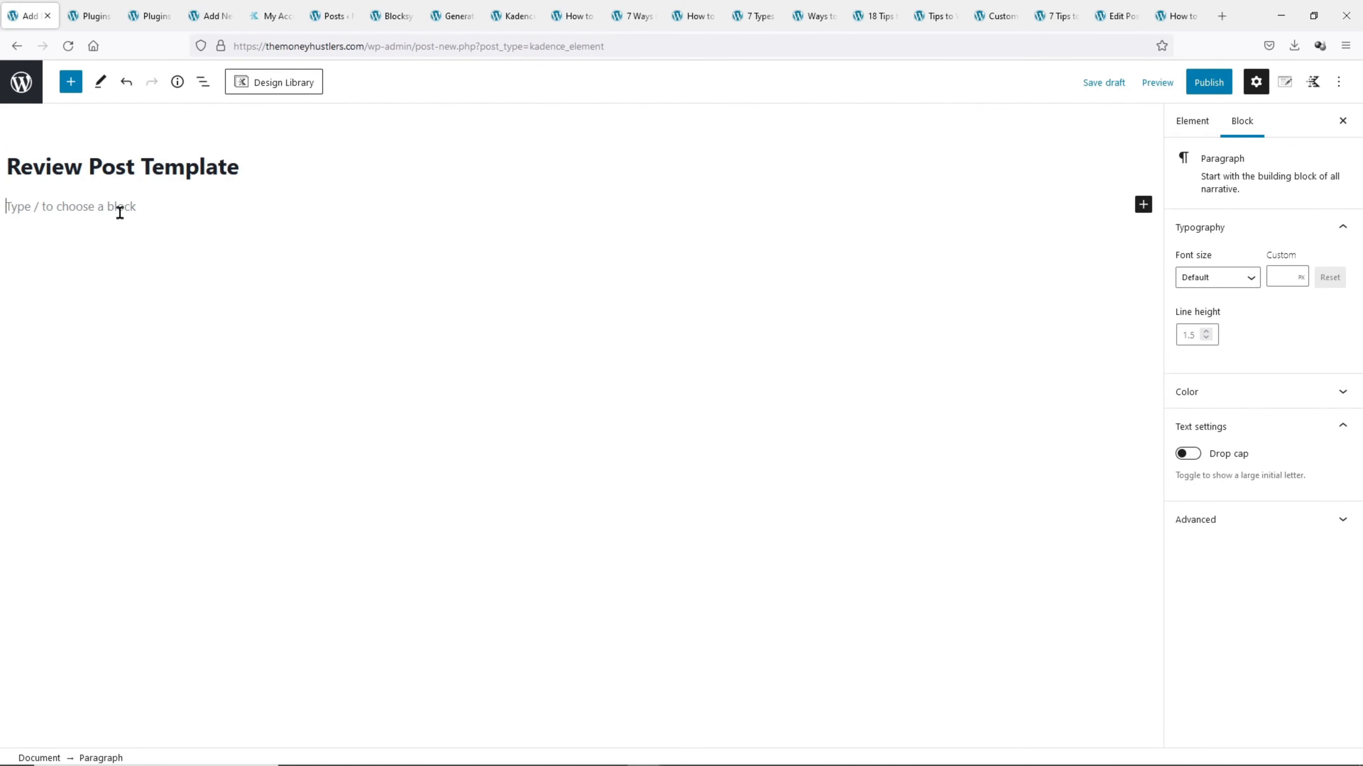
right_click(120, 212)
left_click(162, 311)
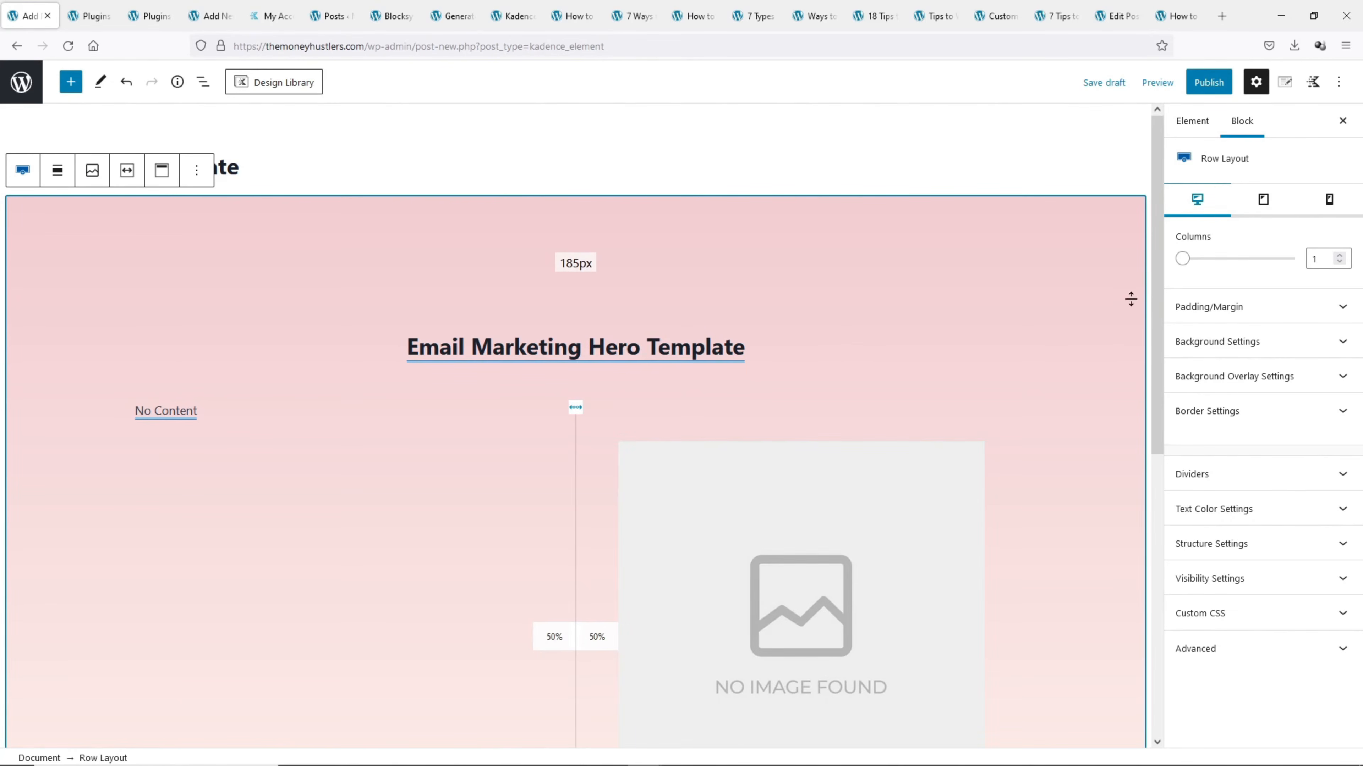
Upload "Light Leaks - 68639 (1).mp4" from Downloads and use it as the outer row's background video
left_click(1244, 343)
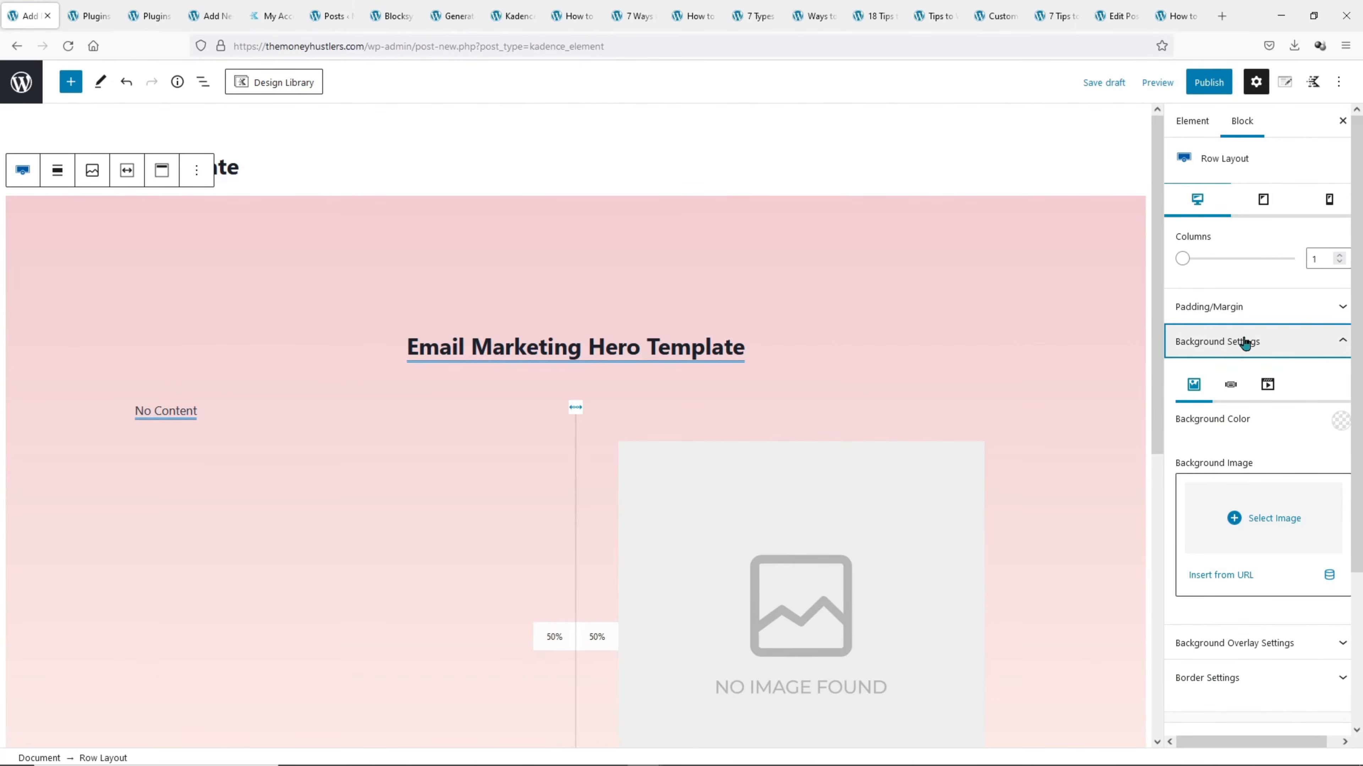
left_click(1269, 385)
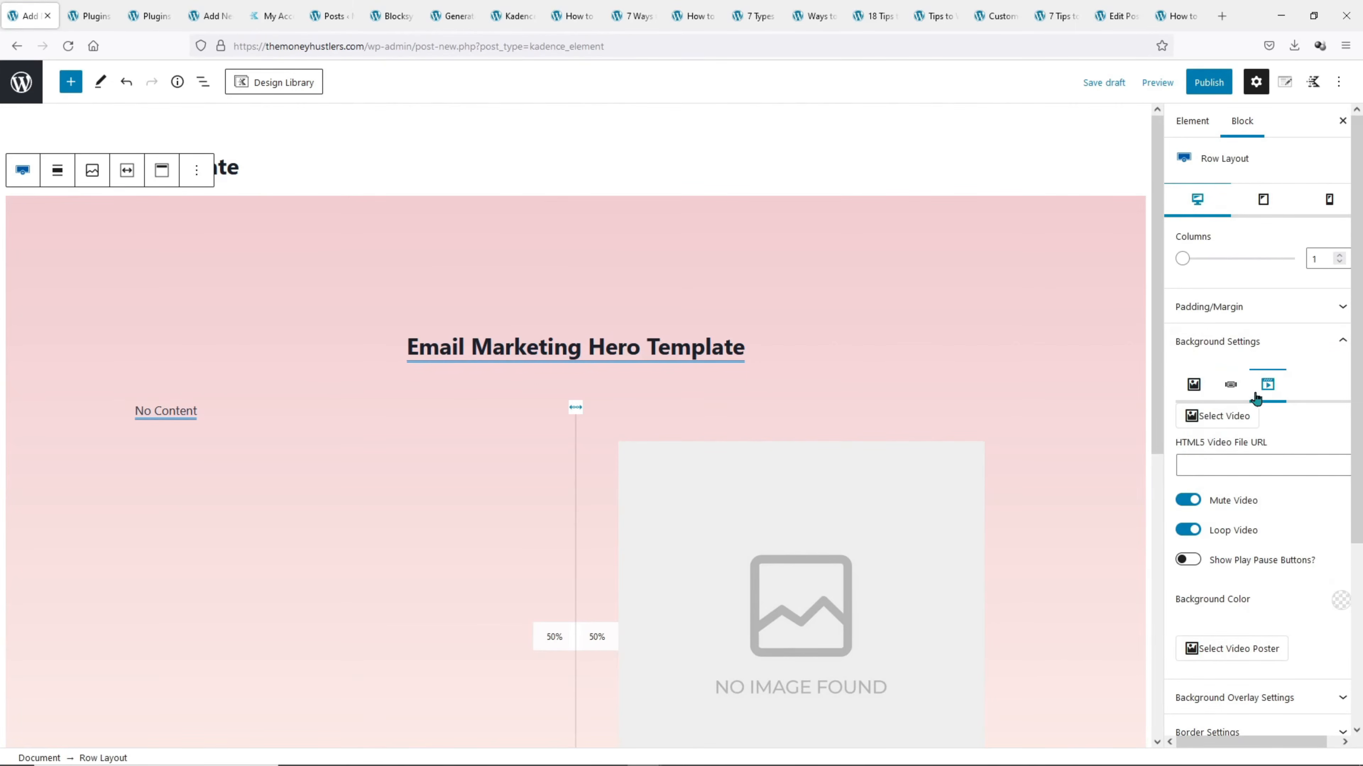
left_click(1199, 415)
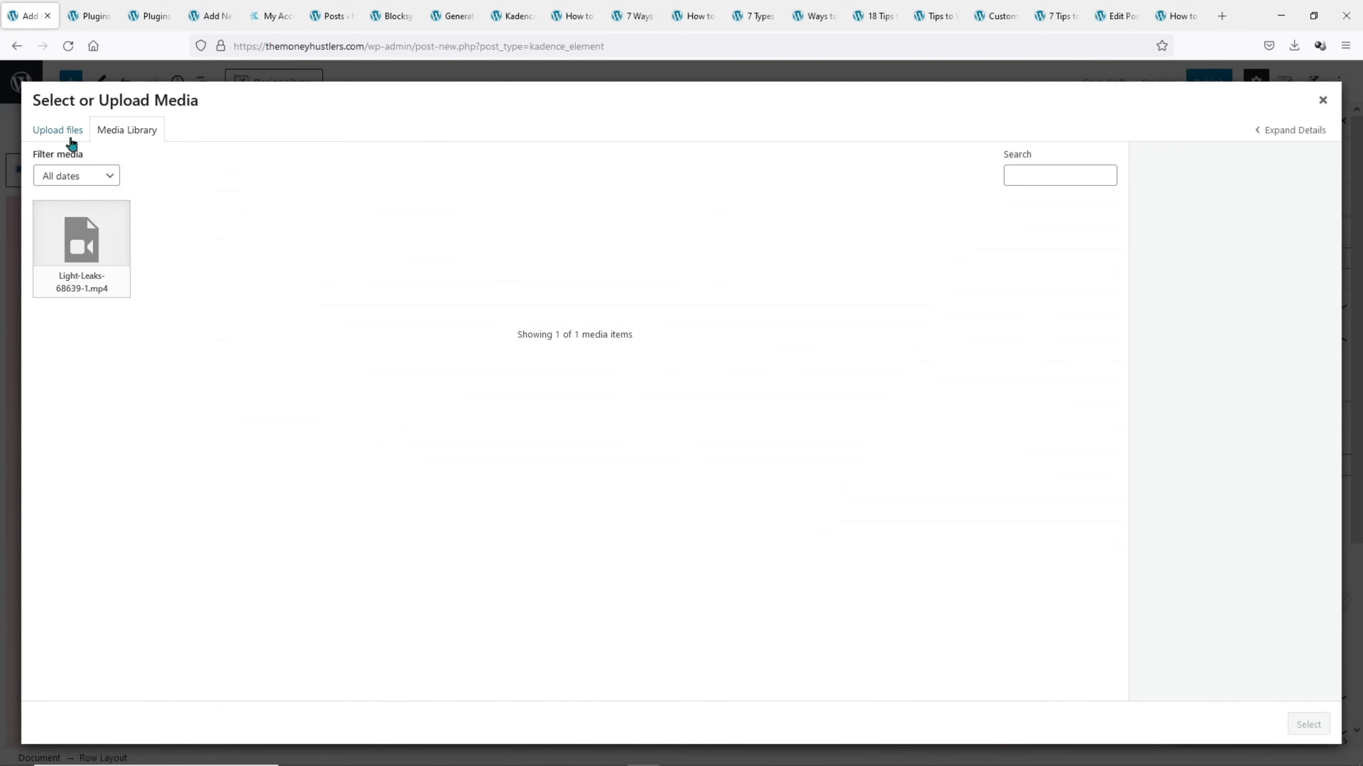
left_click(70, 140)
left_click(698, 376)
left_click(171, 276)
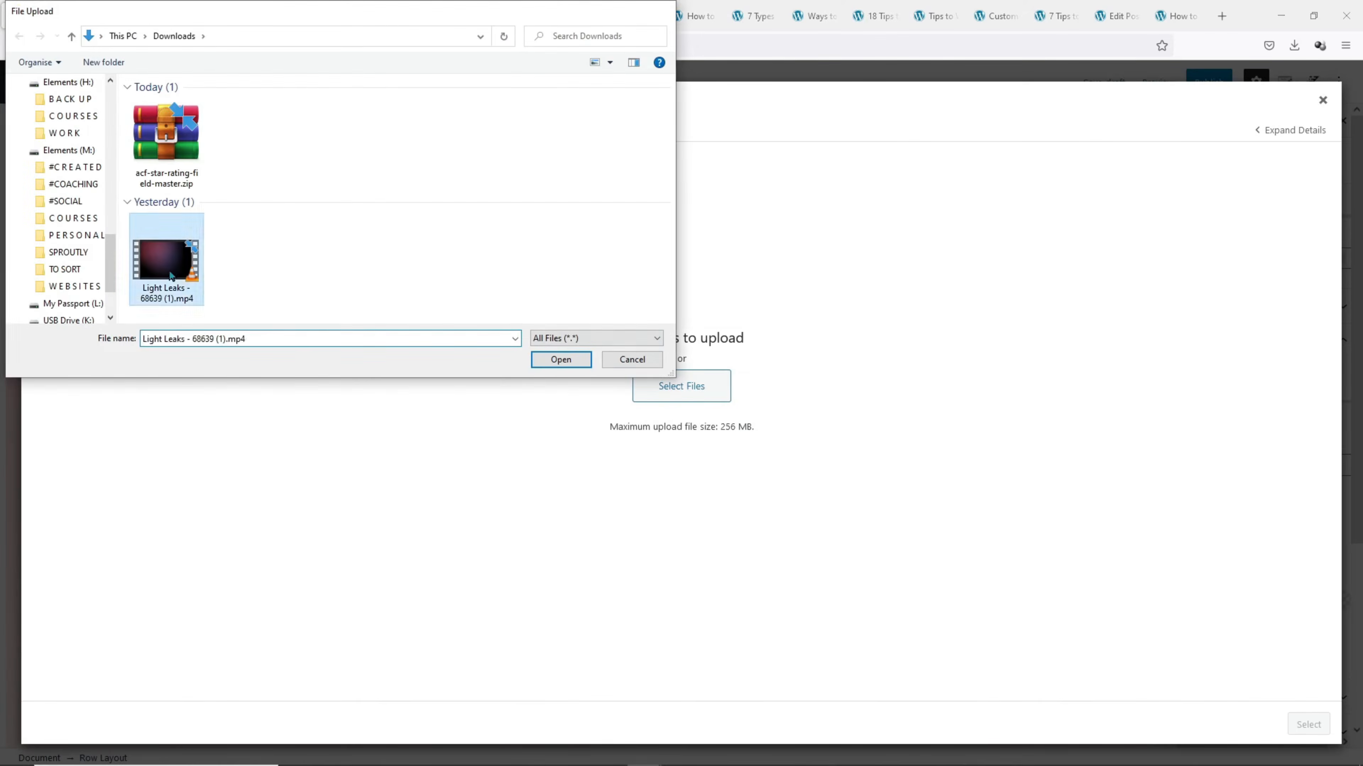
double_click(170, 276)
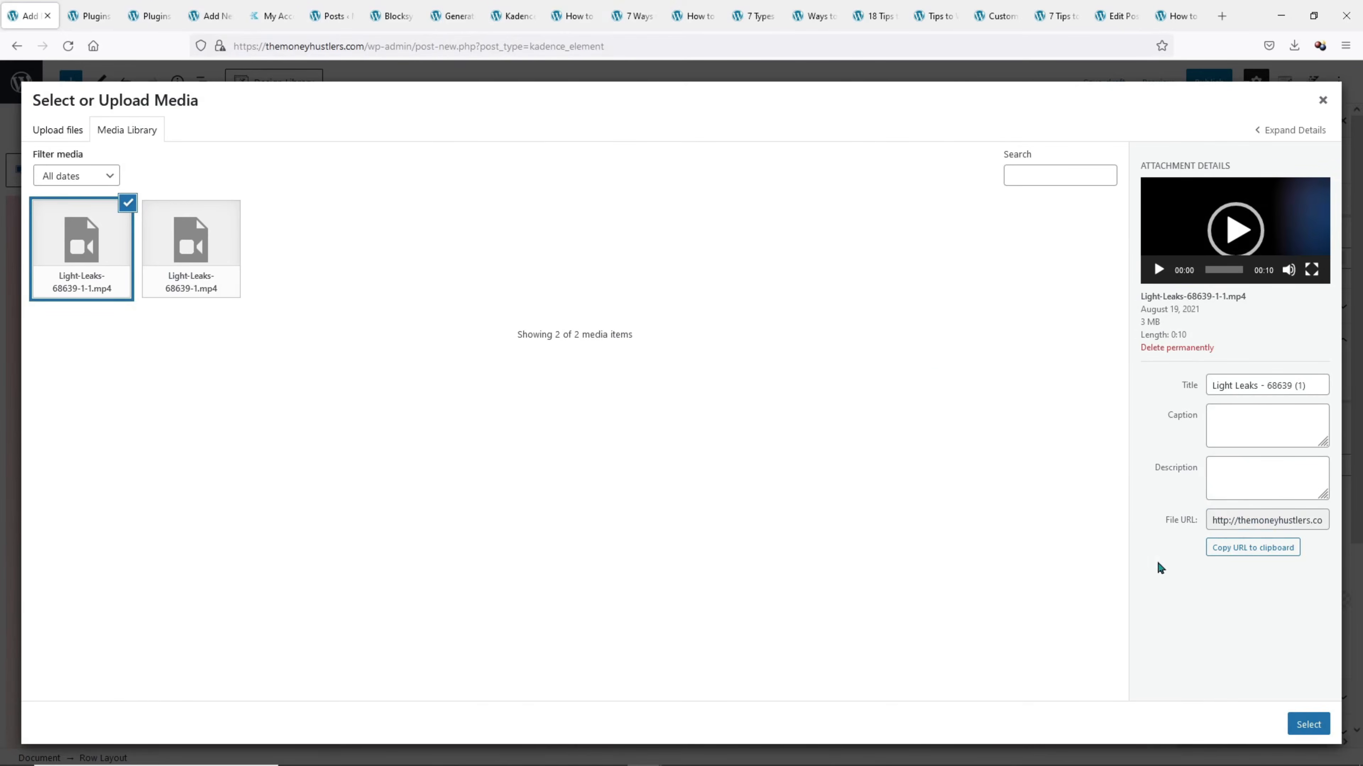
left_click(1308, 724)
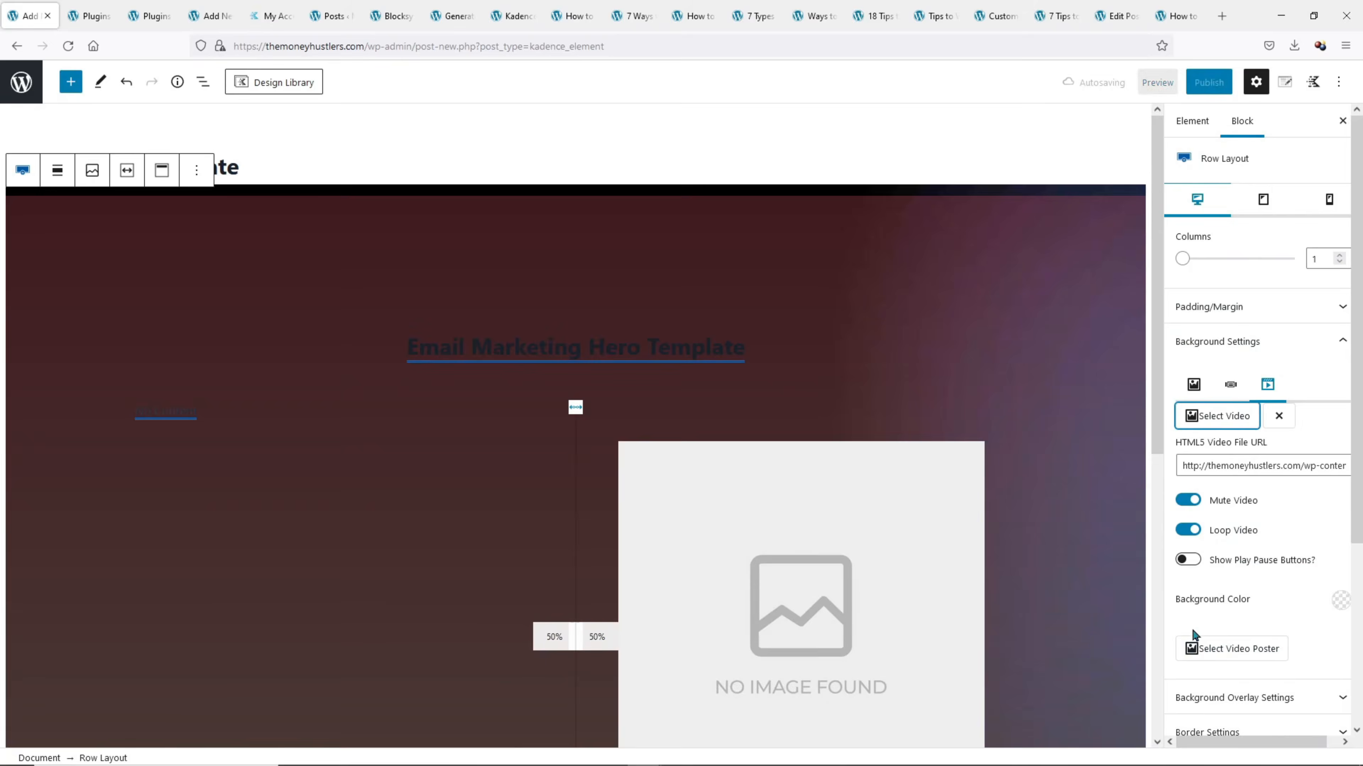
Set the text colour of the hero heading and the paragraph in the first column to white
left_click(643, 342)
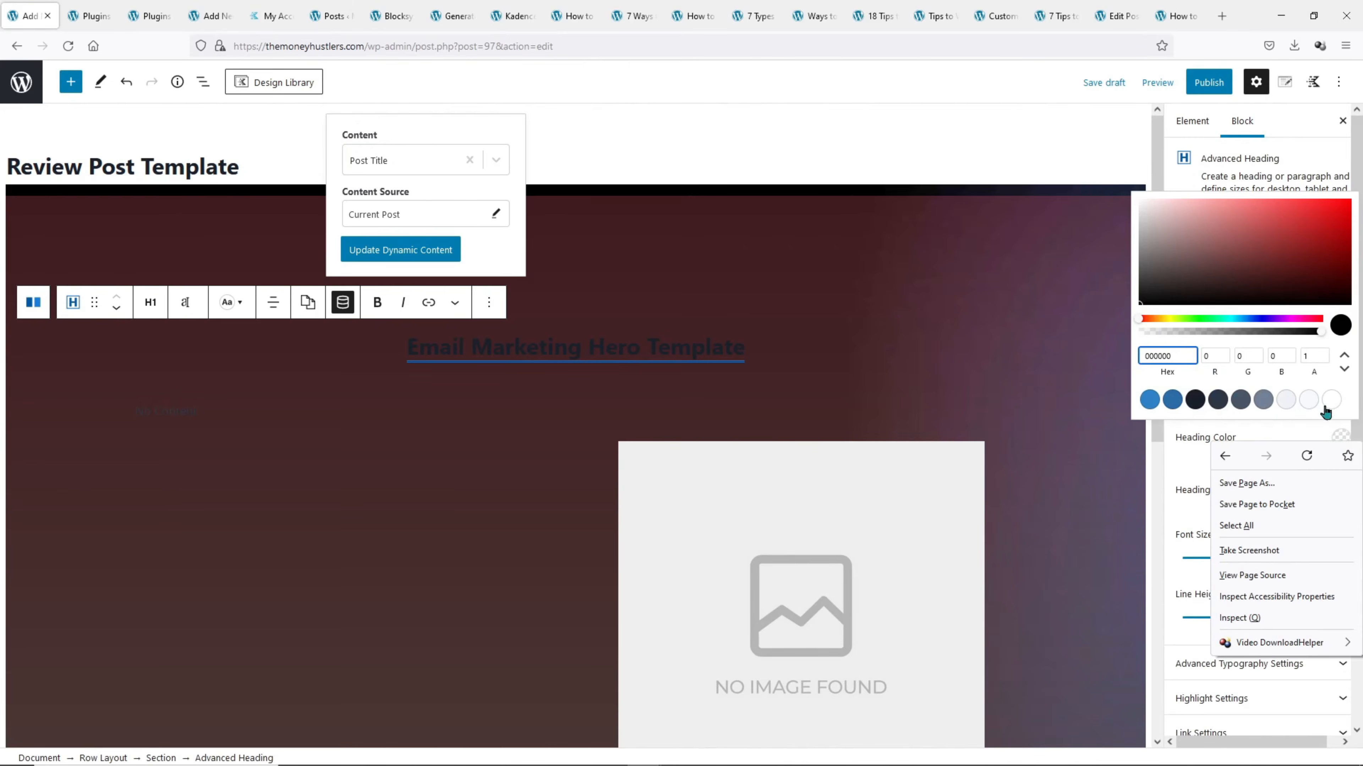
left_click(1329, 402)
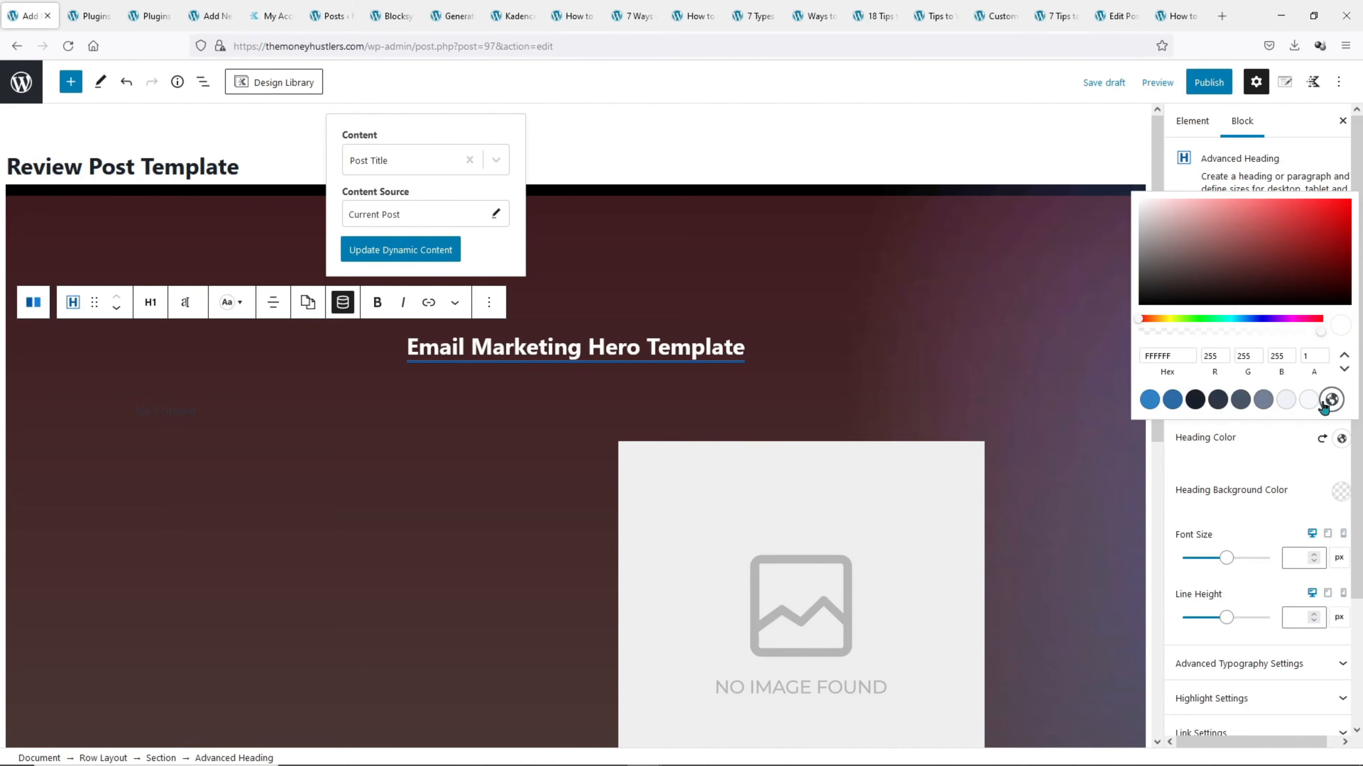
left_click(141, 410)
left_click(1277, 397)
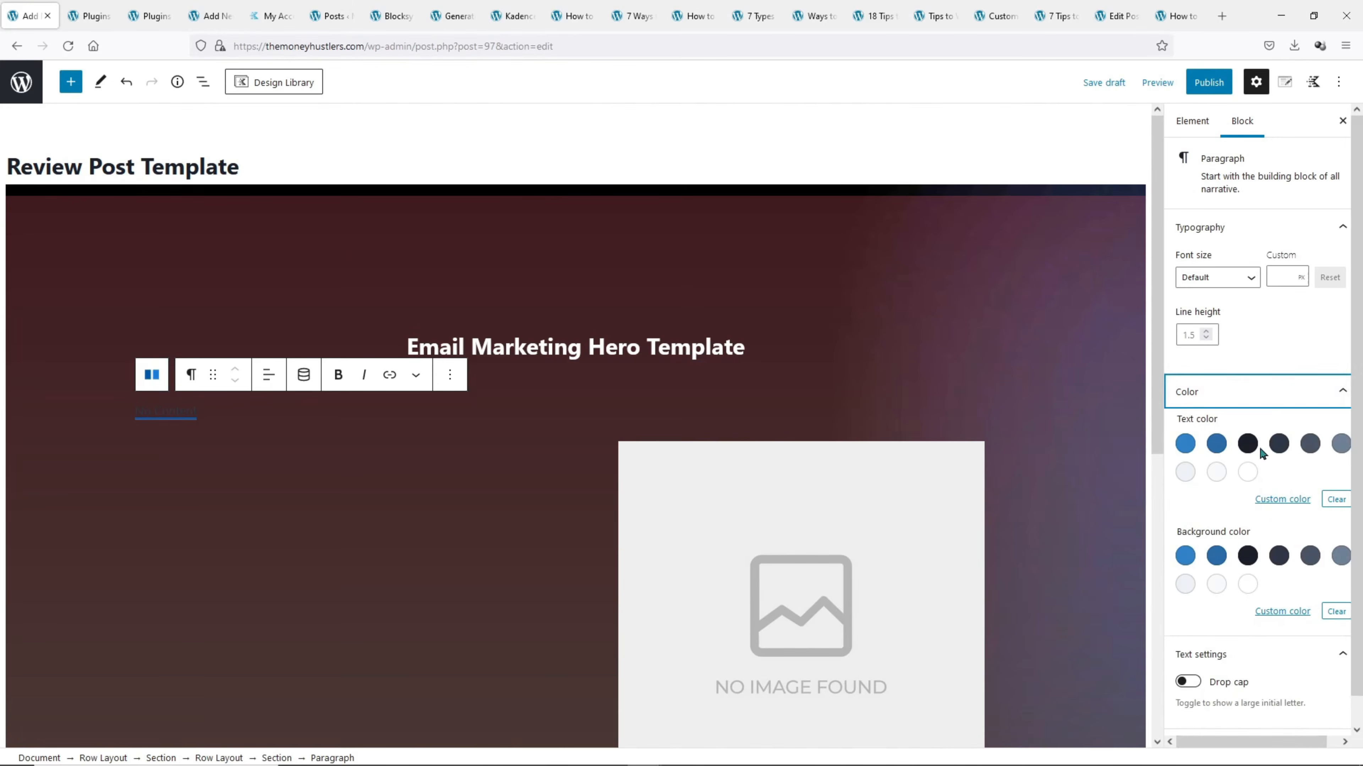
left_click(1248, 472)
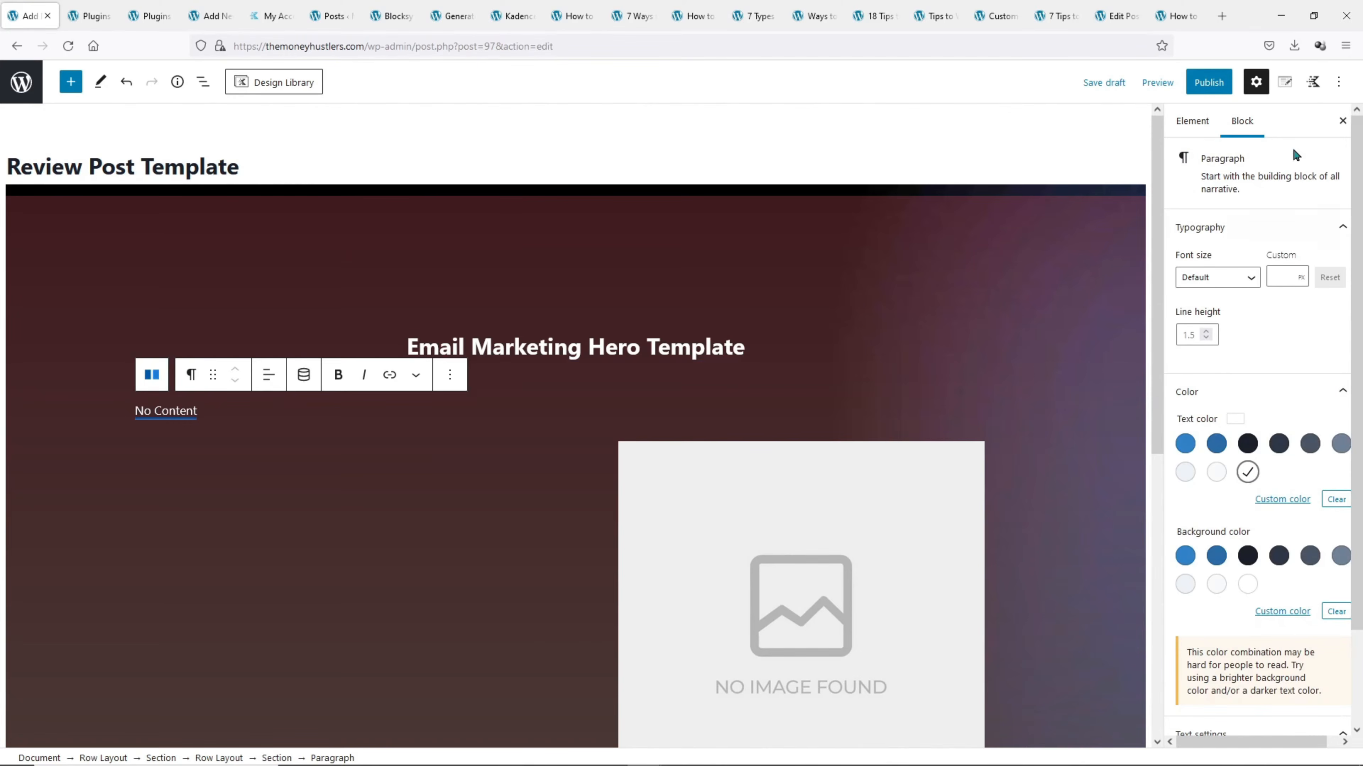
Set the placement of the Review Post Template element to Before All Content
left_click(1283, 84)
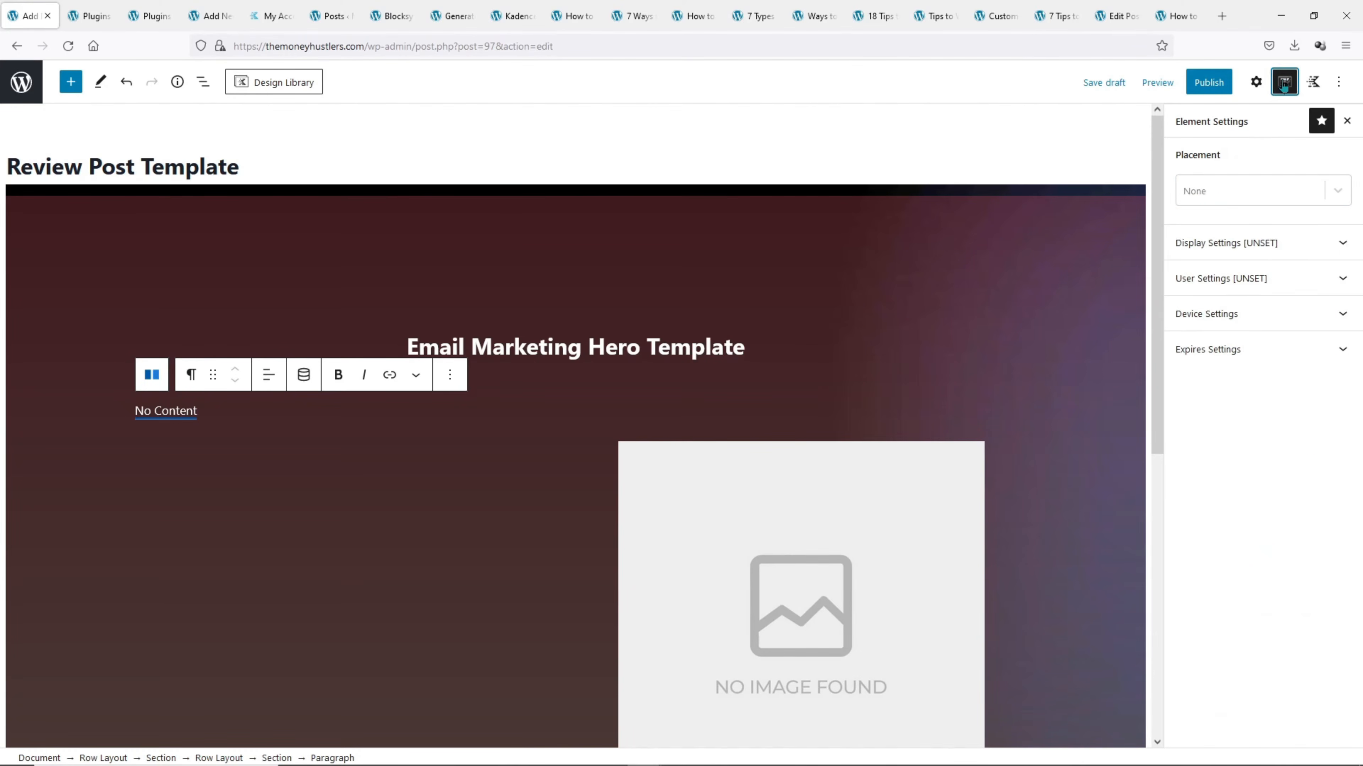
left_click(1256, 192)
scroll(1243, 247, "down", 3)
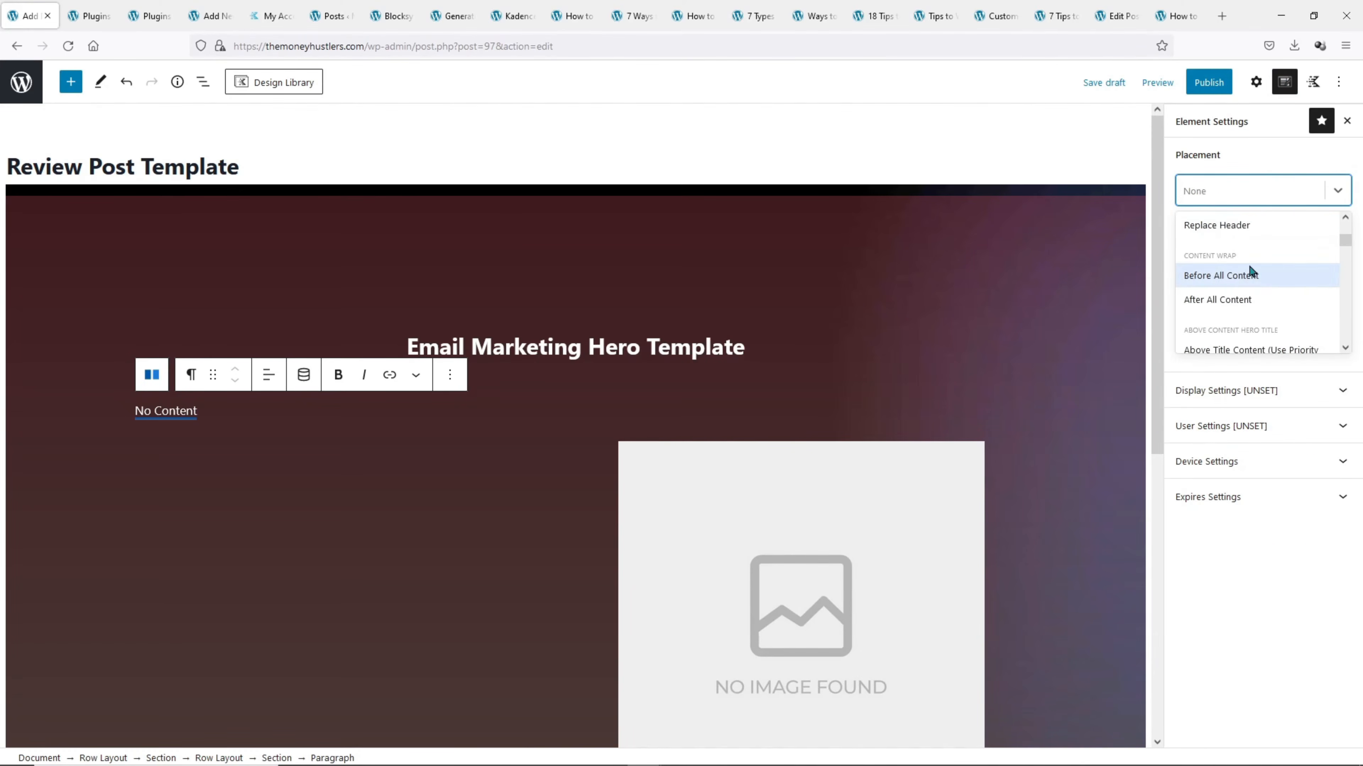
left_click(1246, 277)
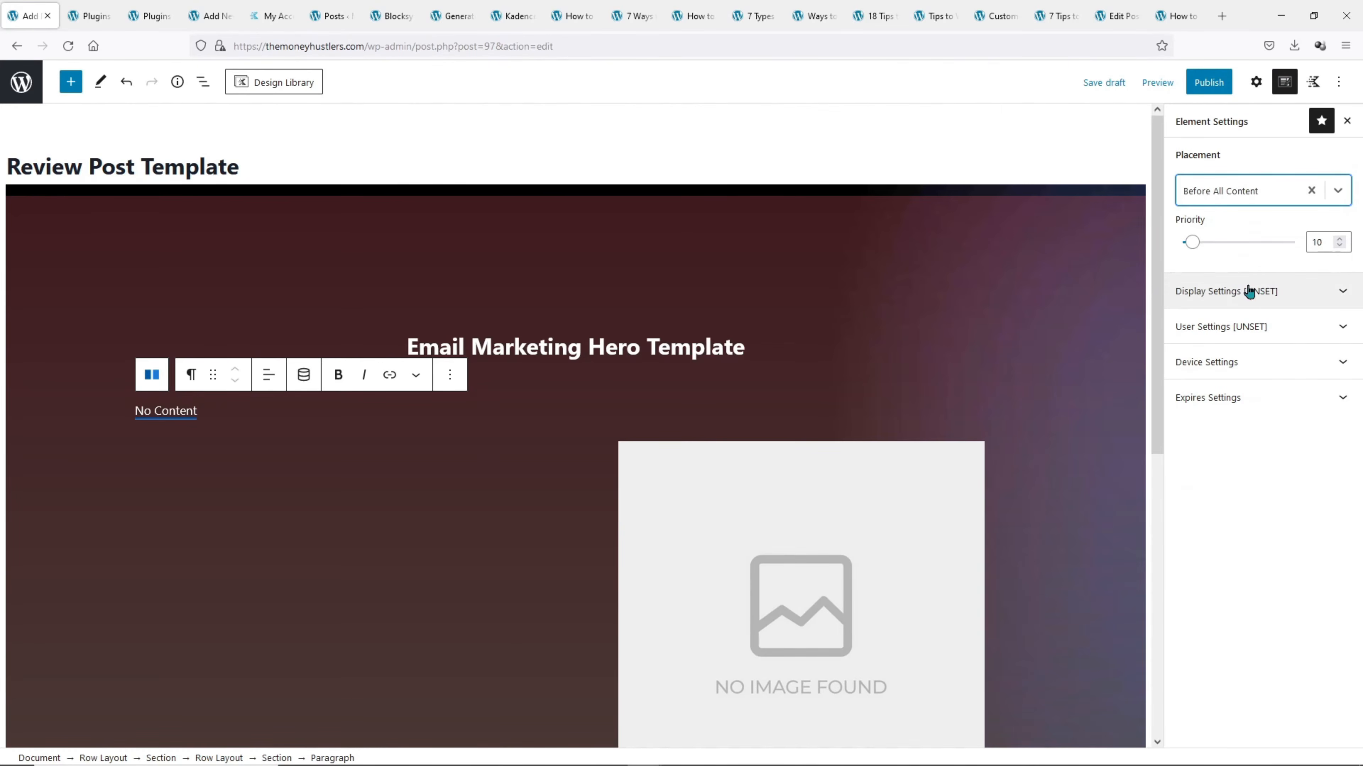
Show the element on Single Posts selected by group, using the Review category, and publish it
left_click(1260, 291)
left_click(1250, 354)
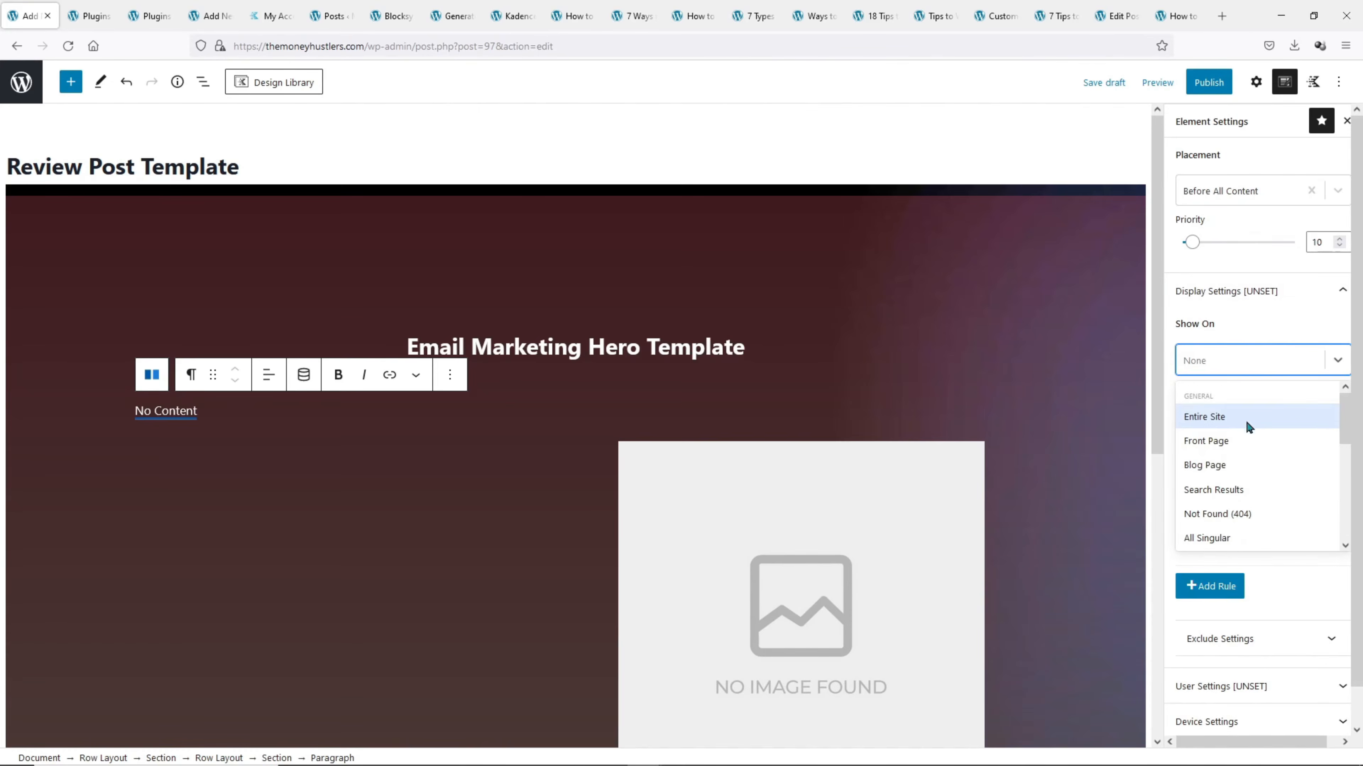
scroll(1240, 434, "down", 4)
left_click(1237, 463)
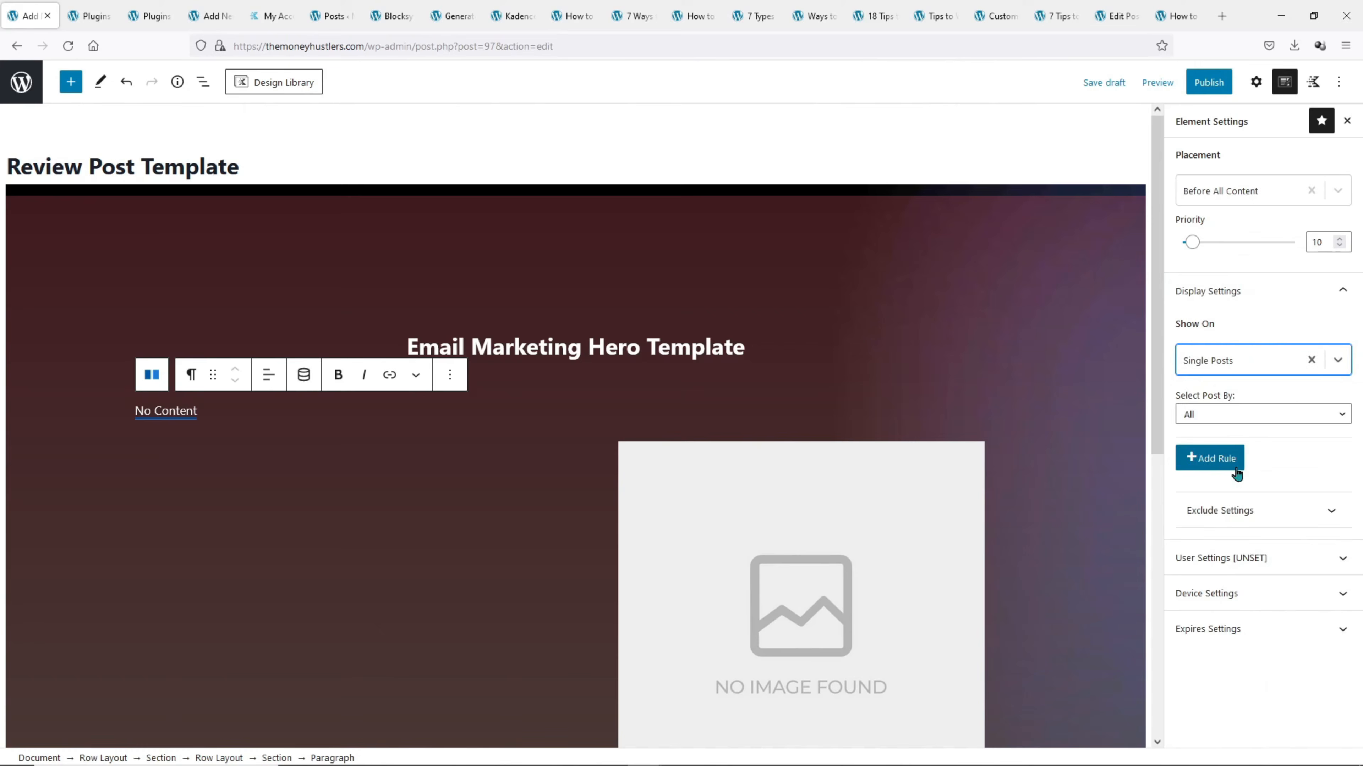
left_click(1233, 421)
left_click(1229, 451)
left_click(1226, 447)
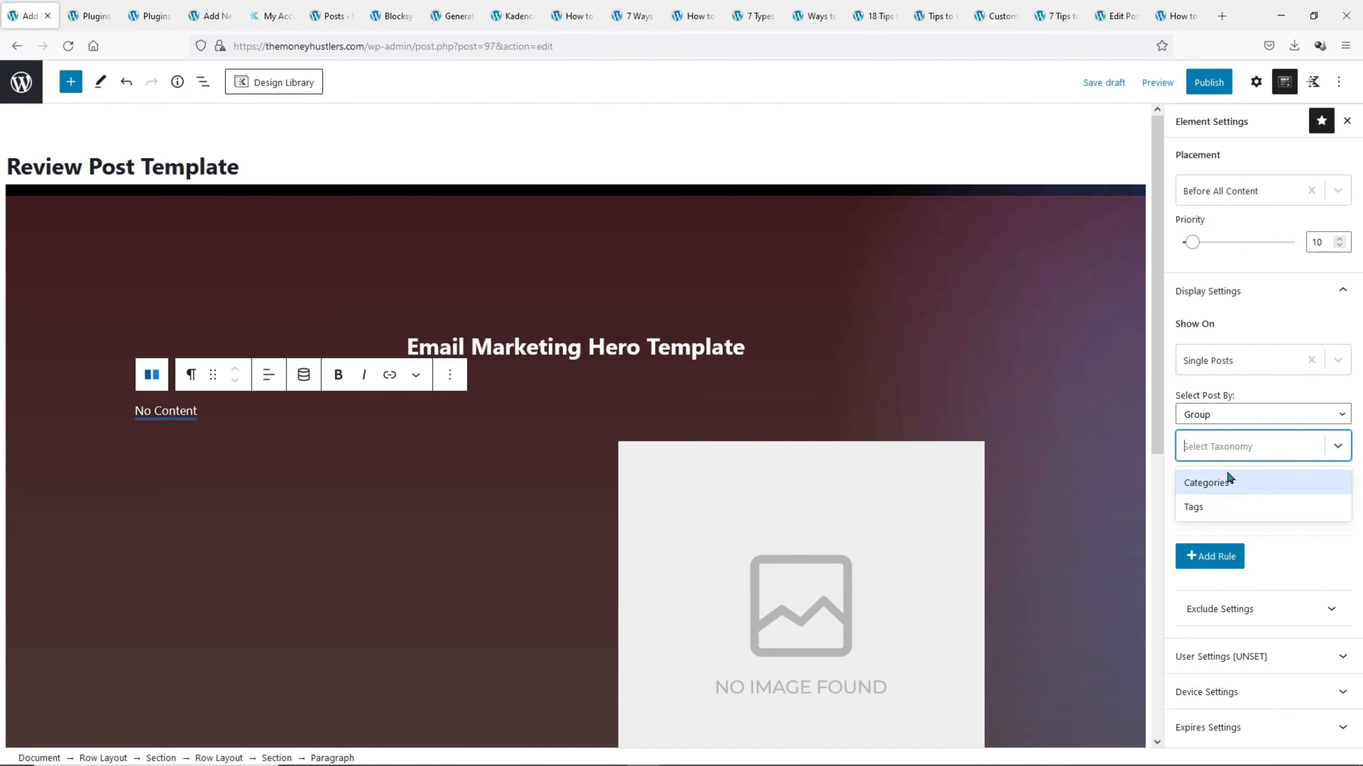
left_click(1224, 483)
left_click(1223, 483)
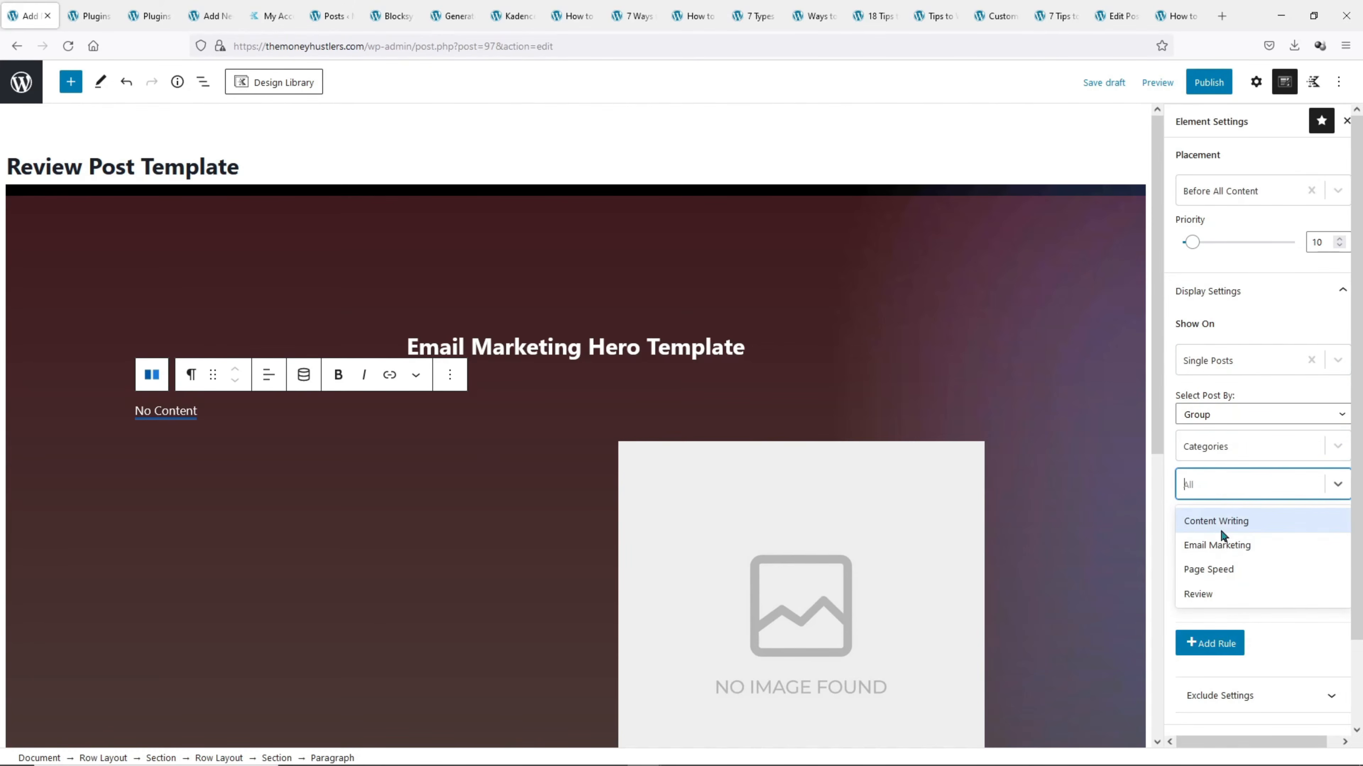
left_click(1216, 587)
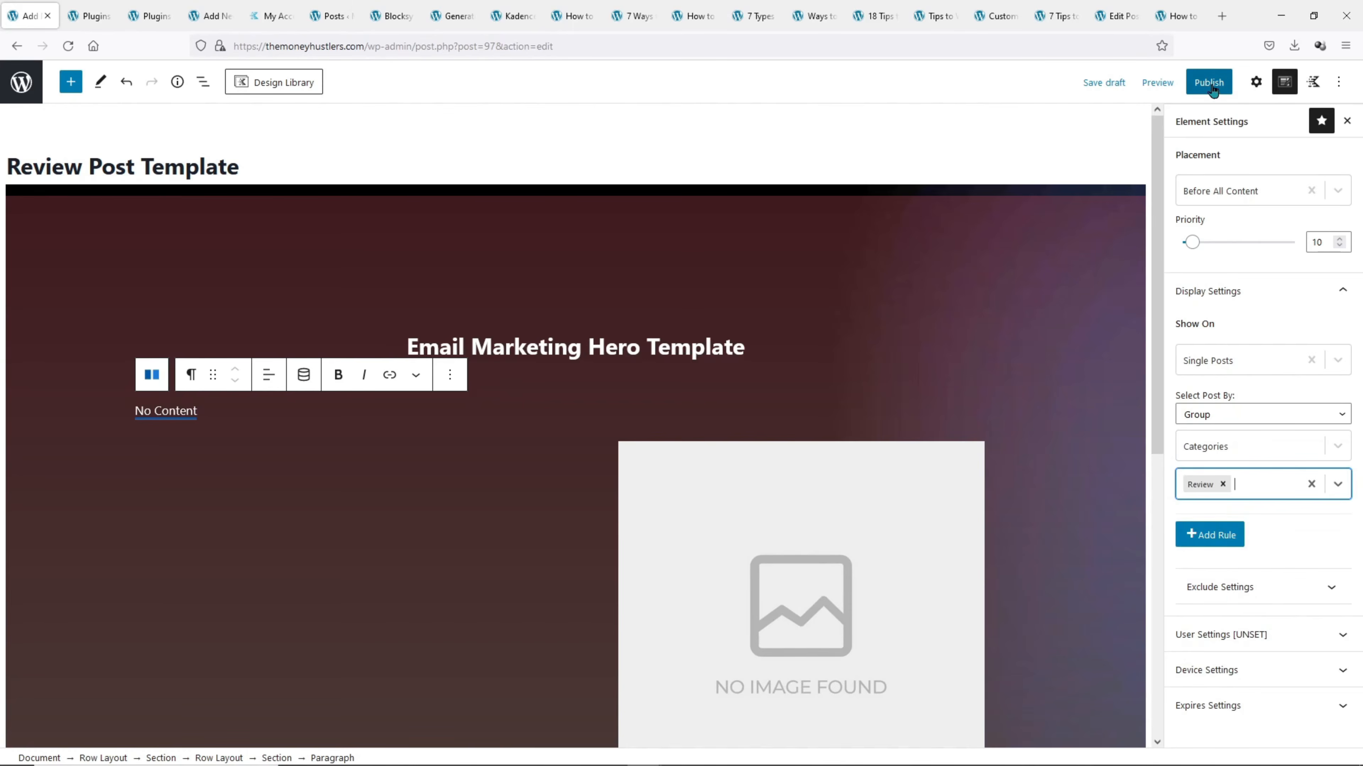
left_click(1212, 89)
left_click(1214, 80)
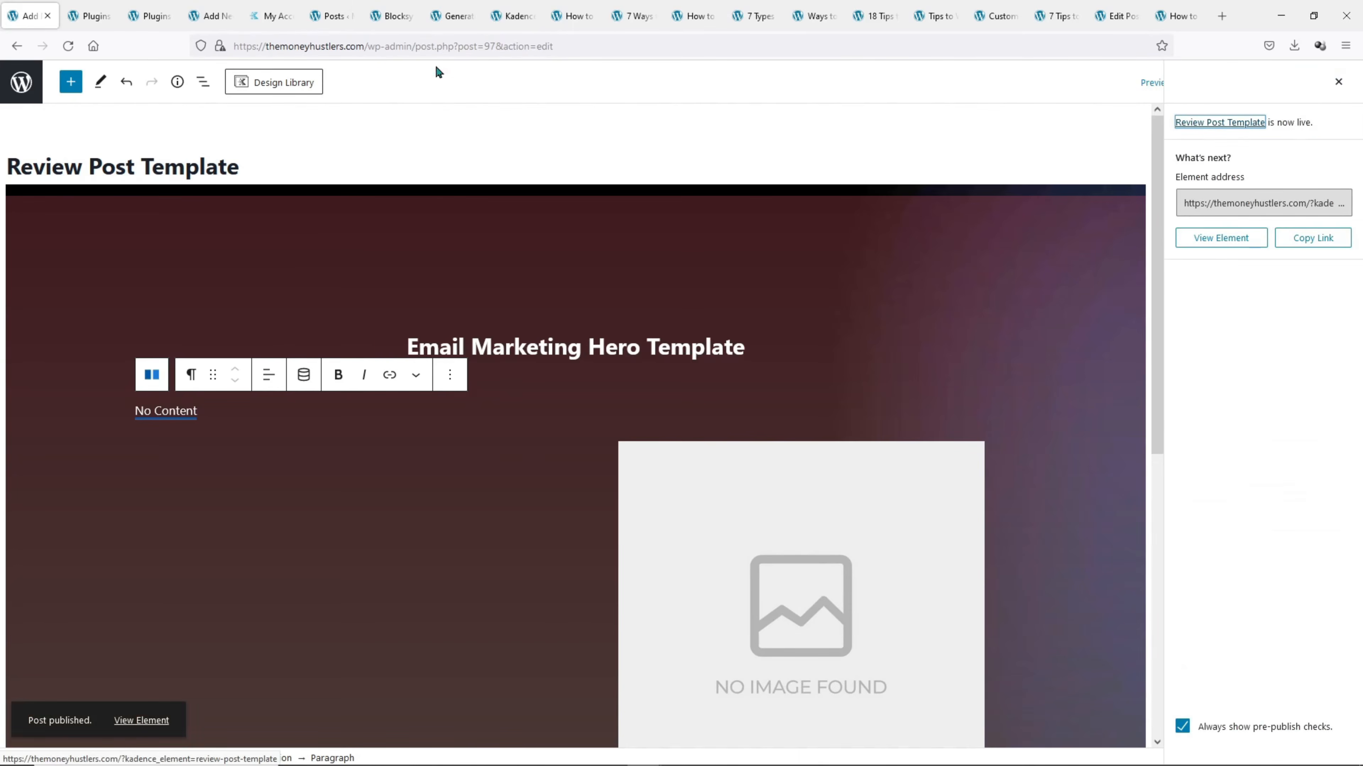
Reload the Blocksy, Generatepress and Kadence review posts and compare their hero sections
left_click(392, 15)
left_click(68, 47)
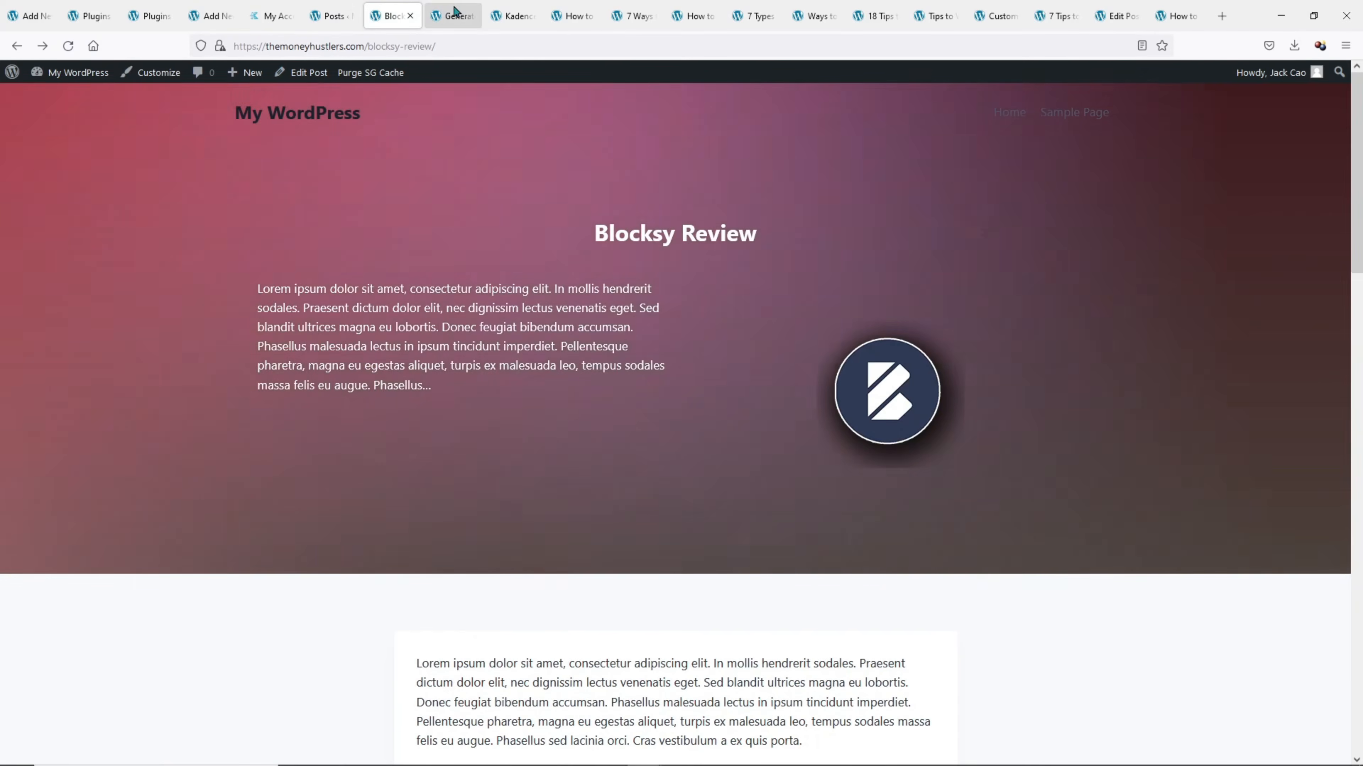
left_click(455, 11)
left_click(68, 46)
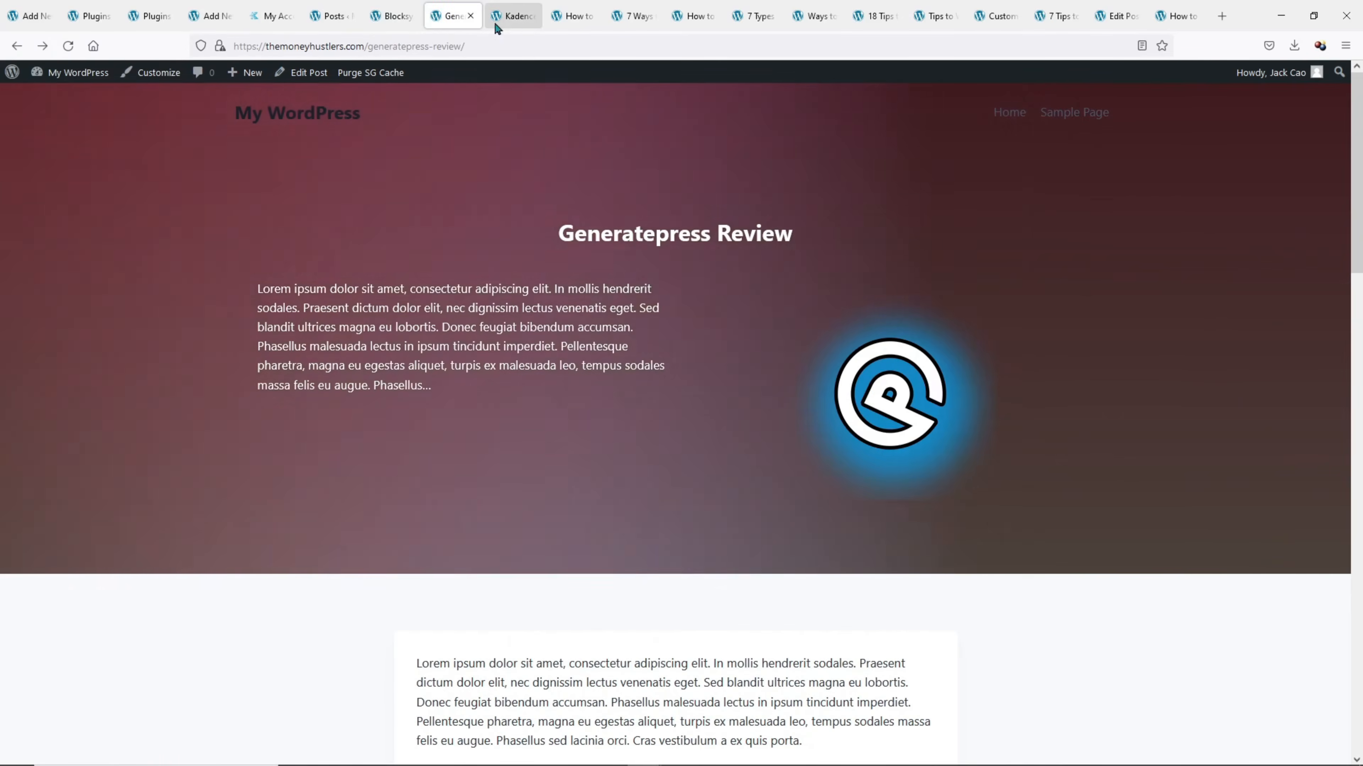
left_click(495, 24)
left_click(67, 46)
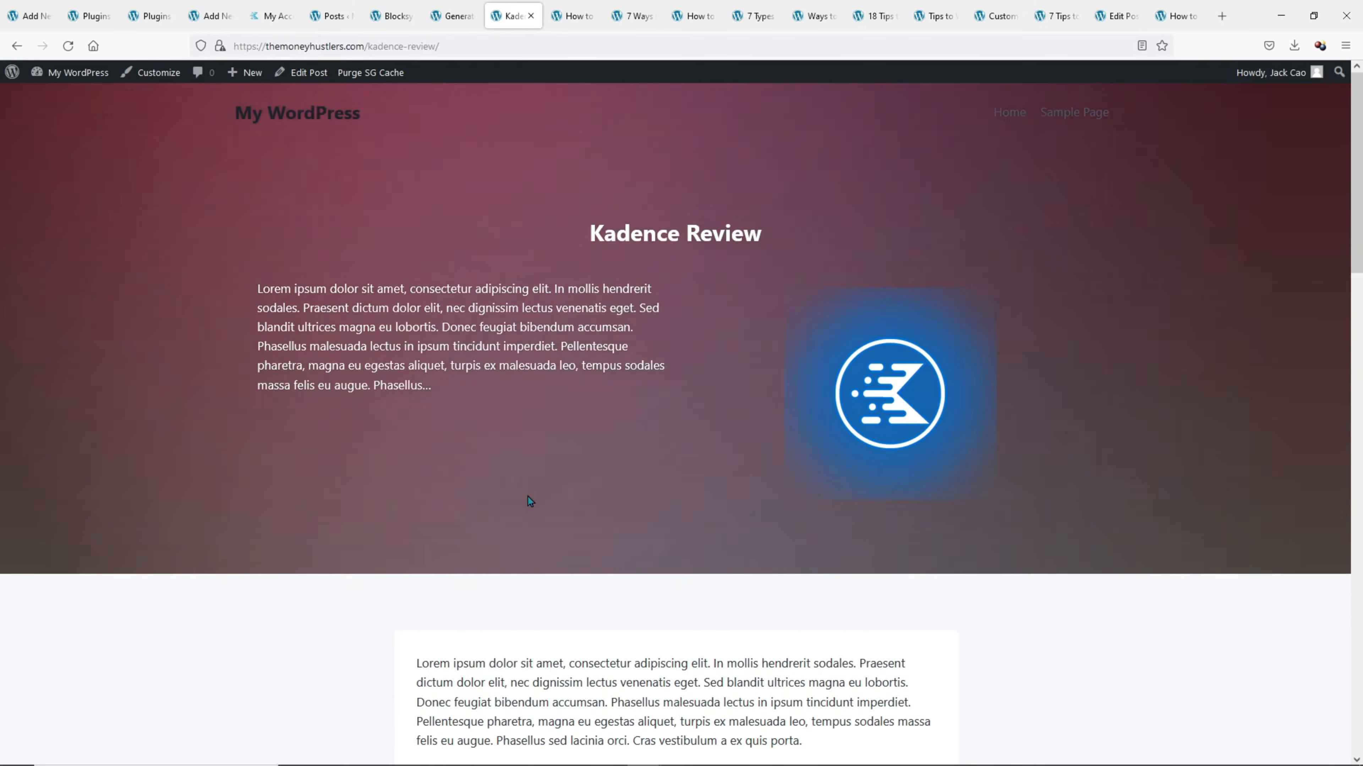
left_click(437, 16)
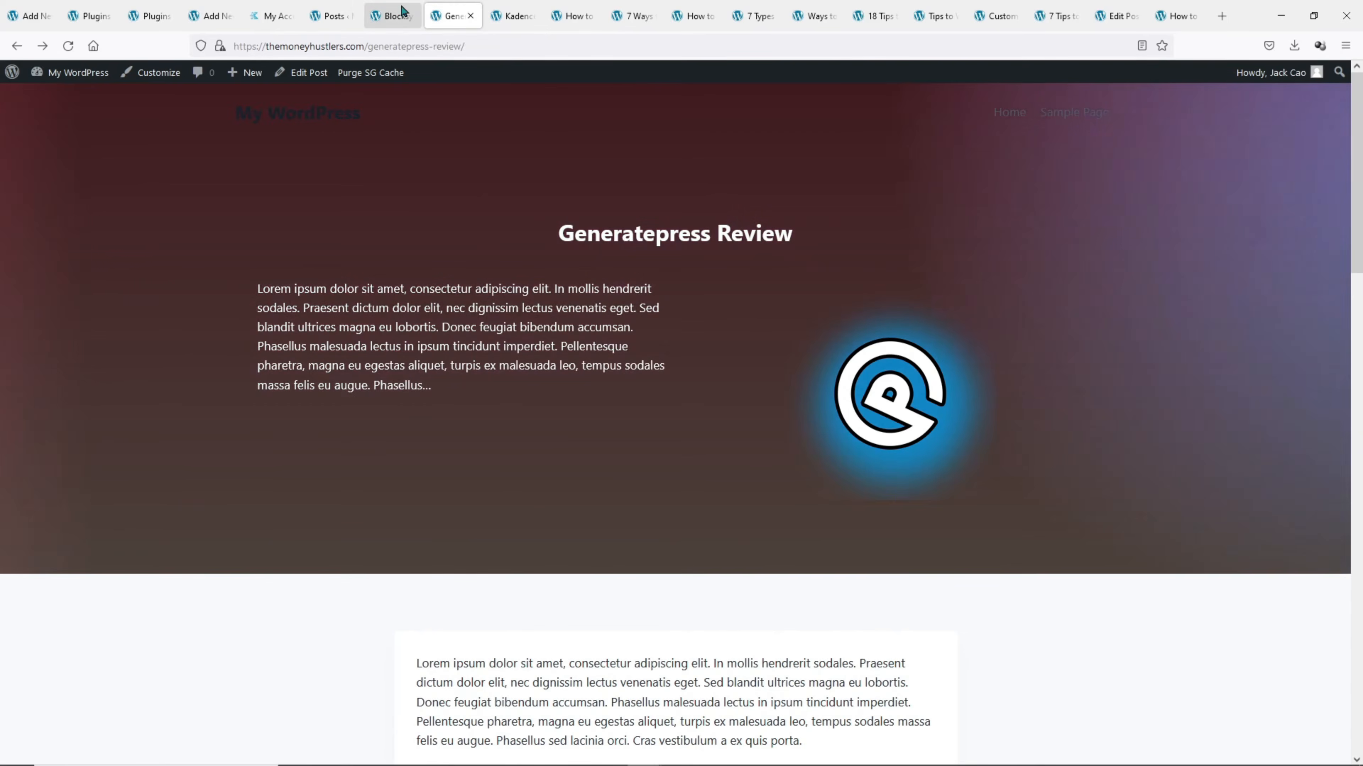
left_click(396, 16)
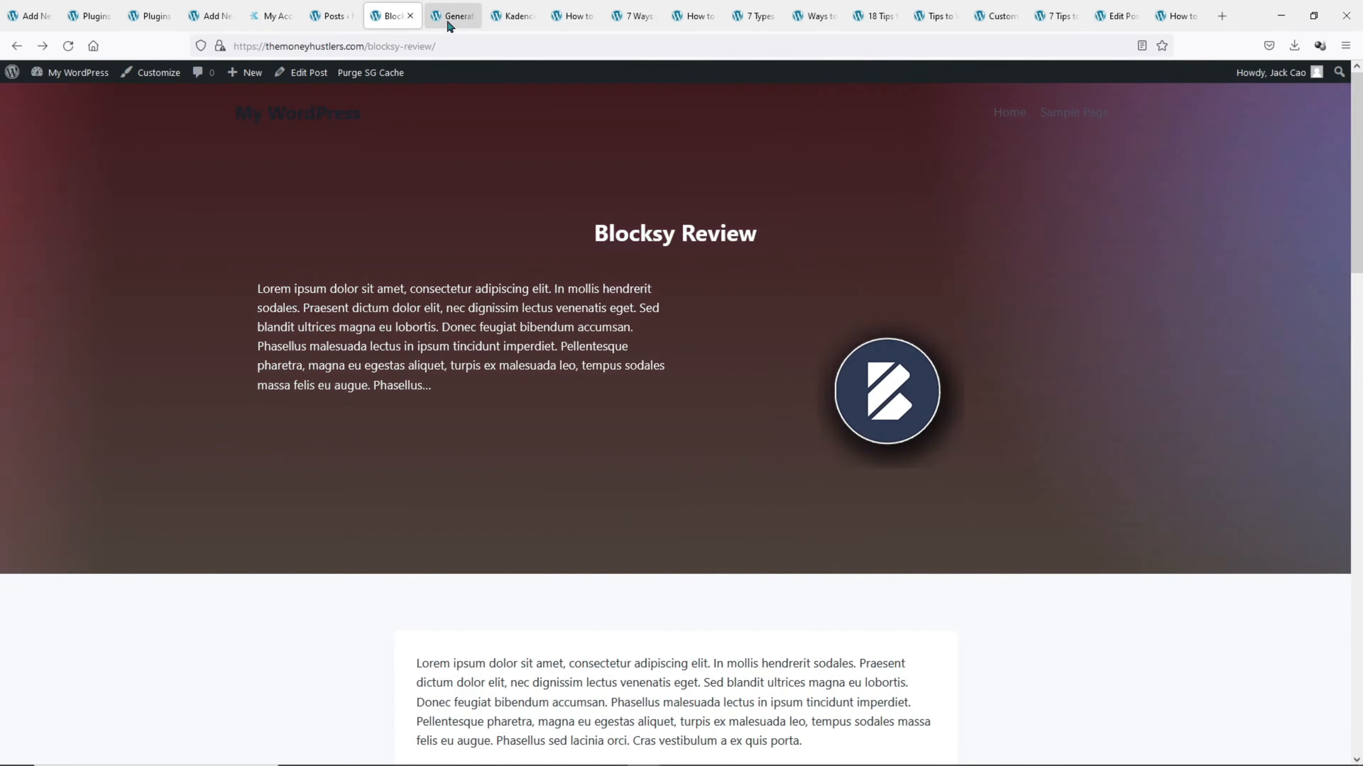
left_click(446, 18)
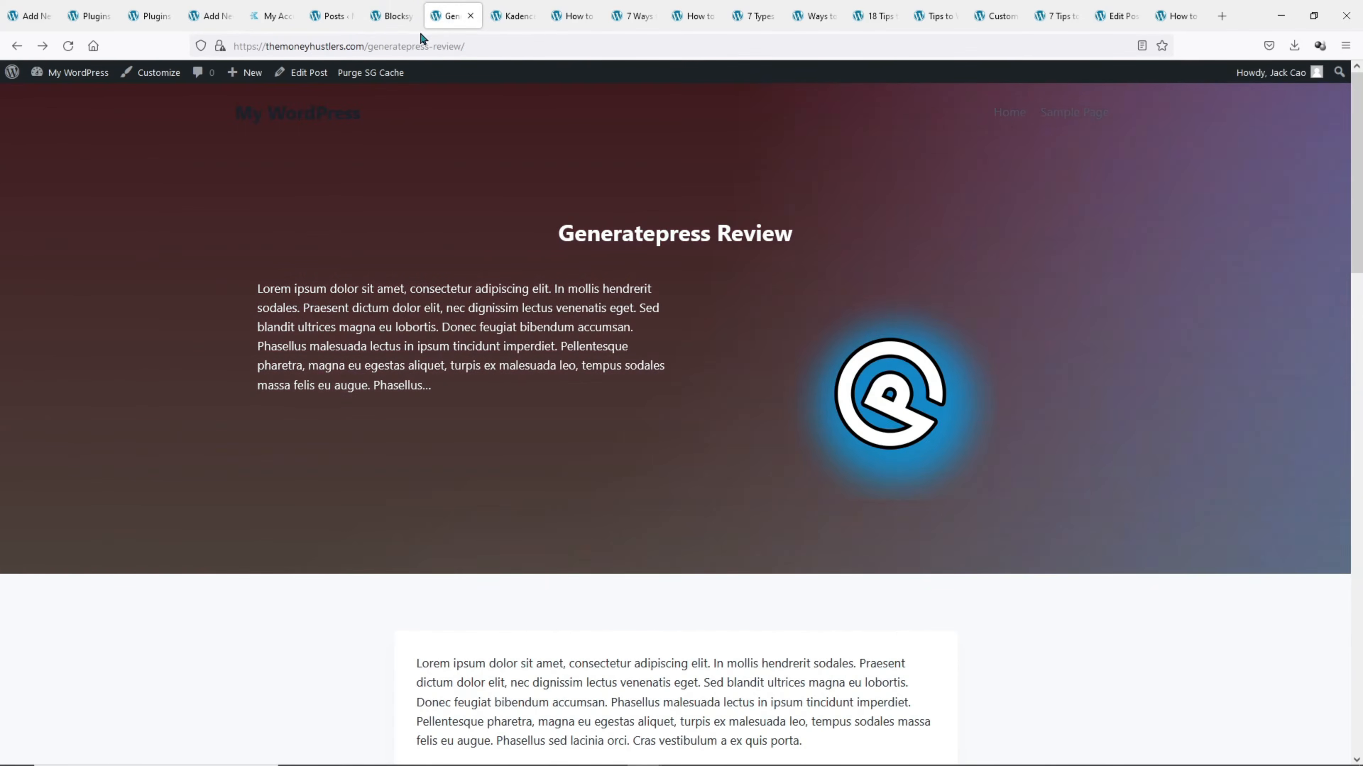
Open the Generatepress Review post for editing in a new tab and look through its content
right_click(308, 75)
left_click(326, 86)
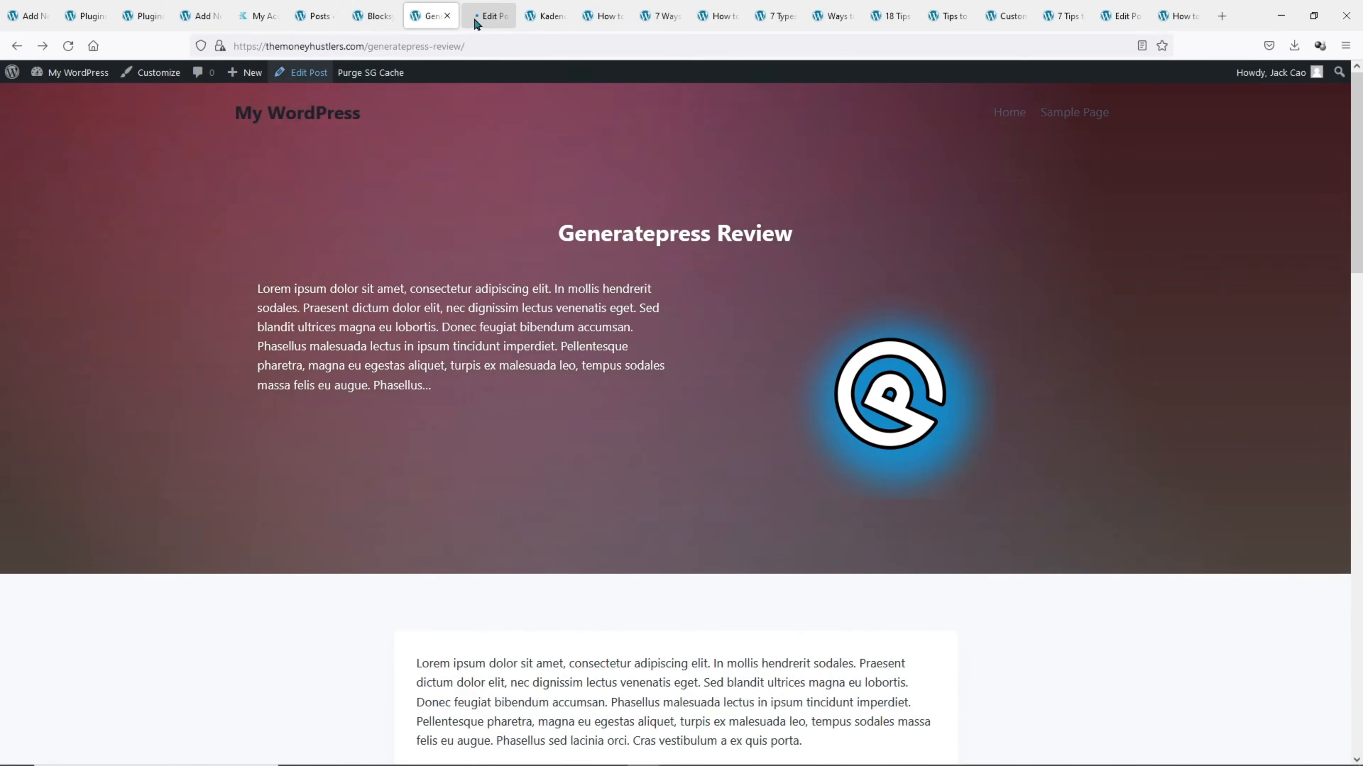
left_click(476, 18)
scroll(505, 246, "down", 5)
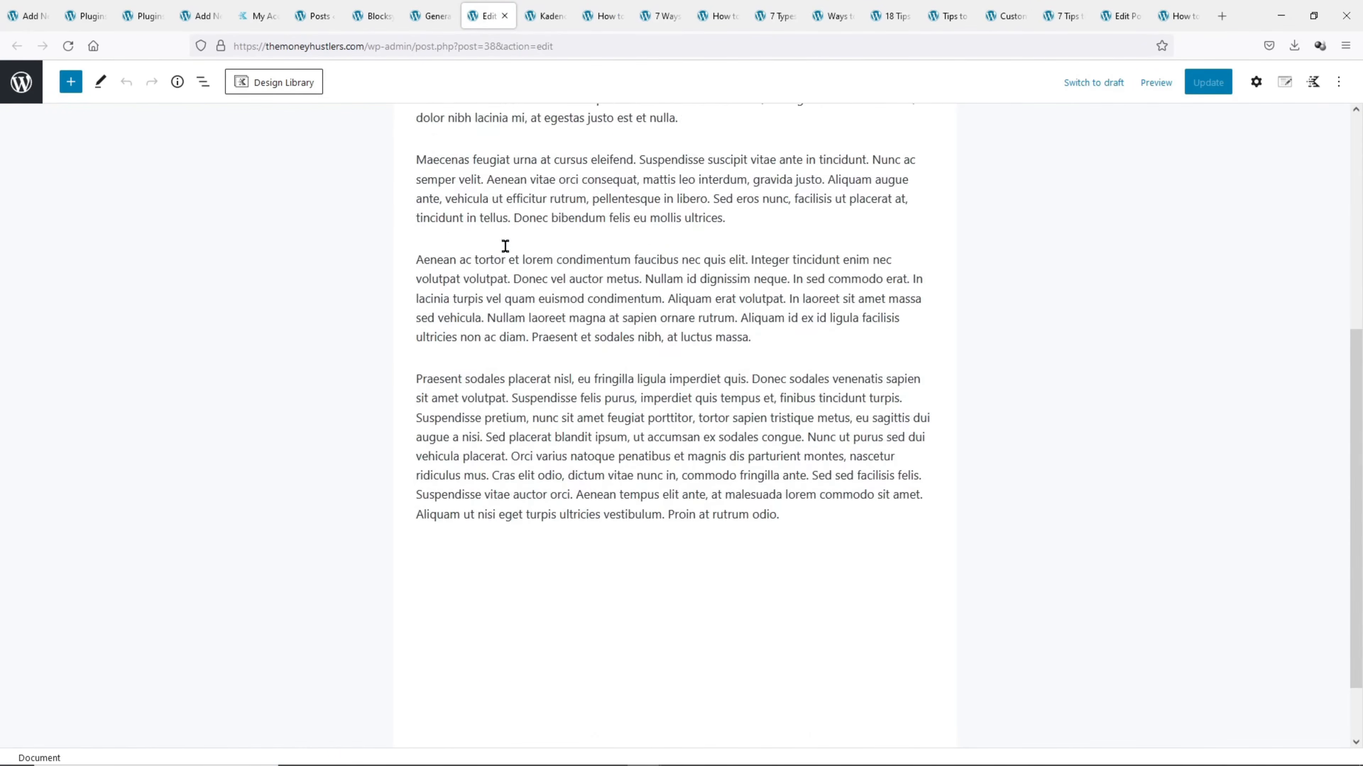
scroll(506, 260, "up", 8)
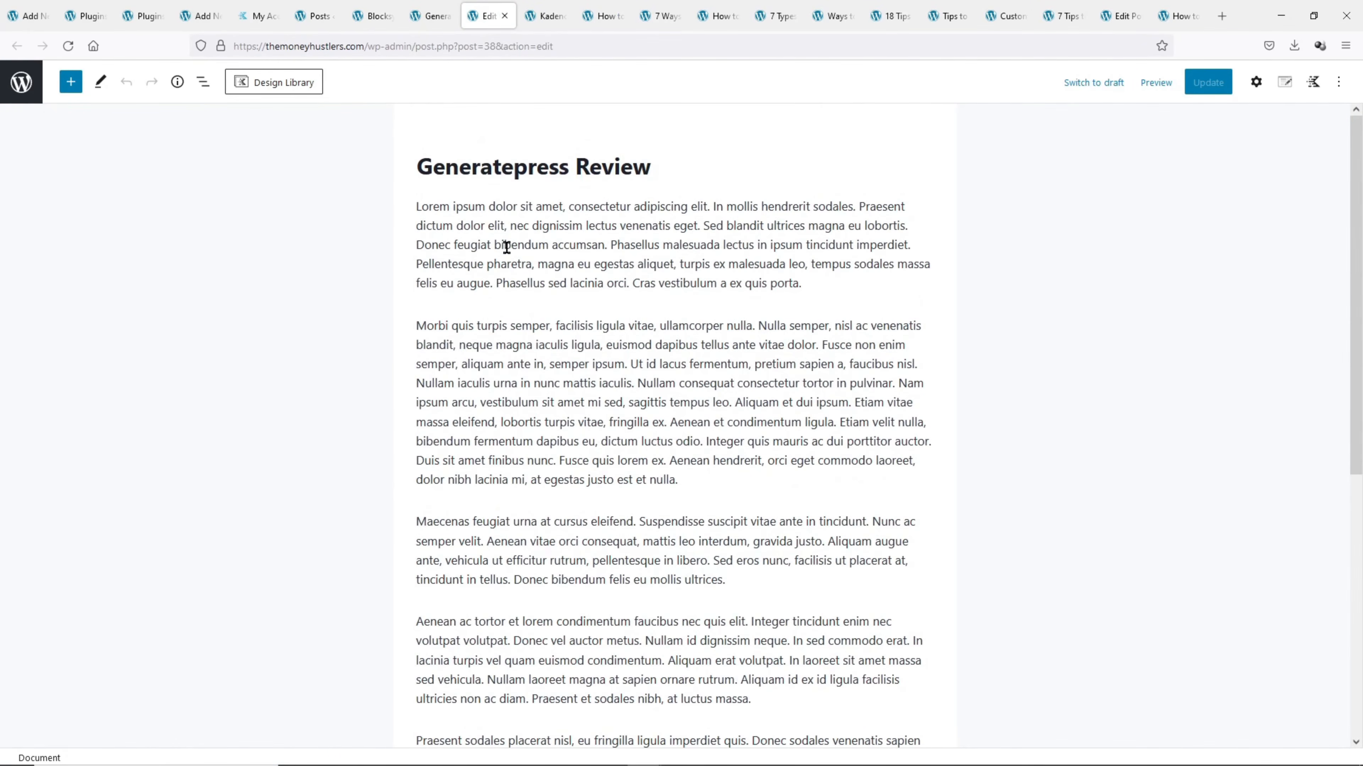
Create a new custom field group in Advanced Custom Fields titled "Review Rating"
left_click(81, 17)
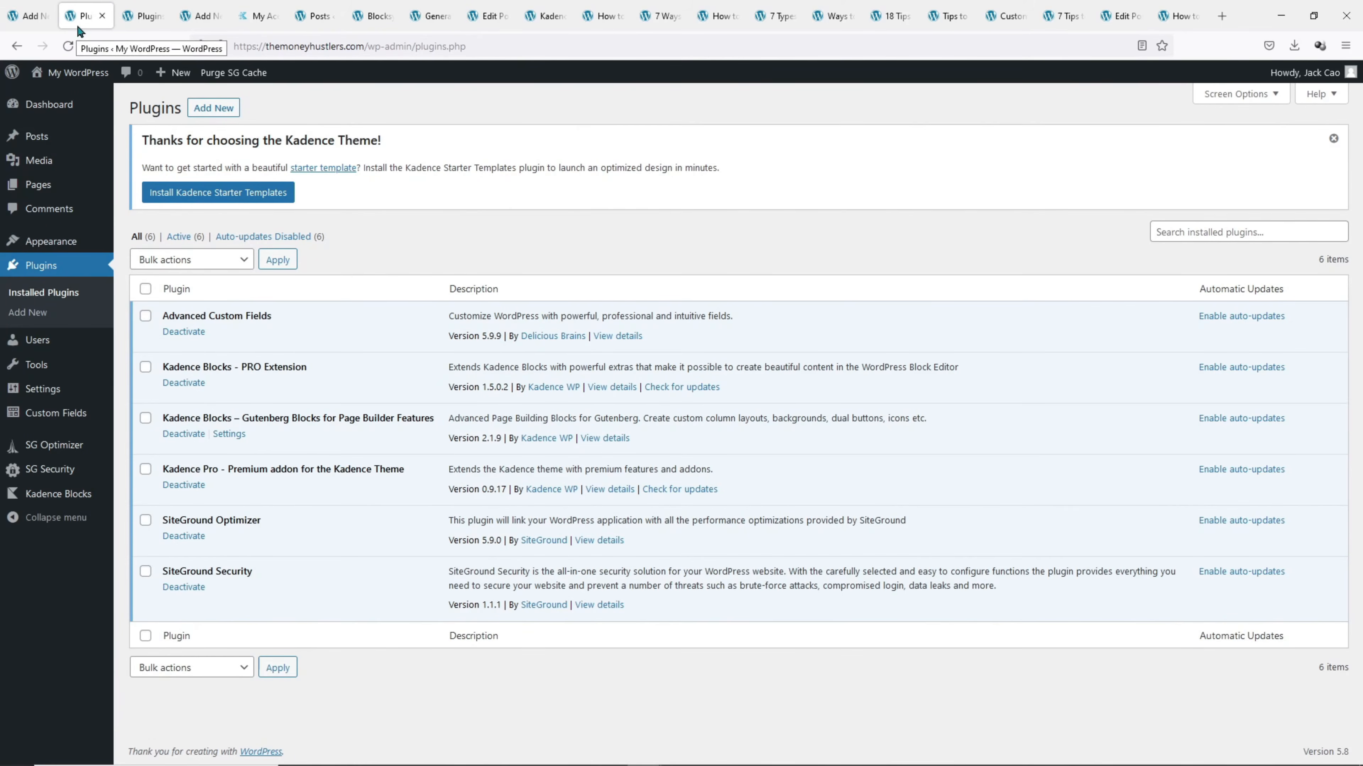
mouse_move(54, 414)
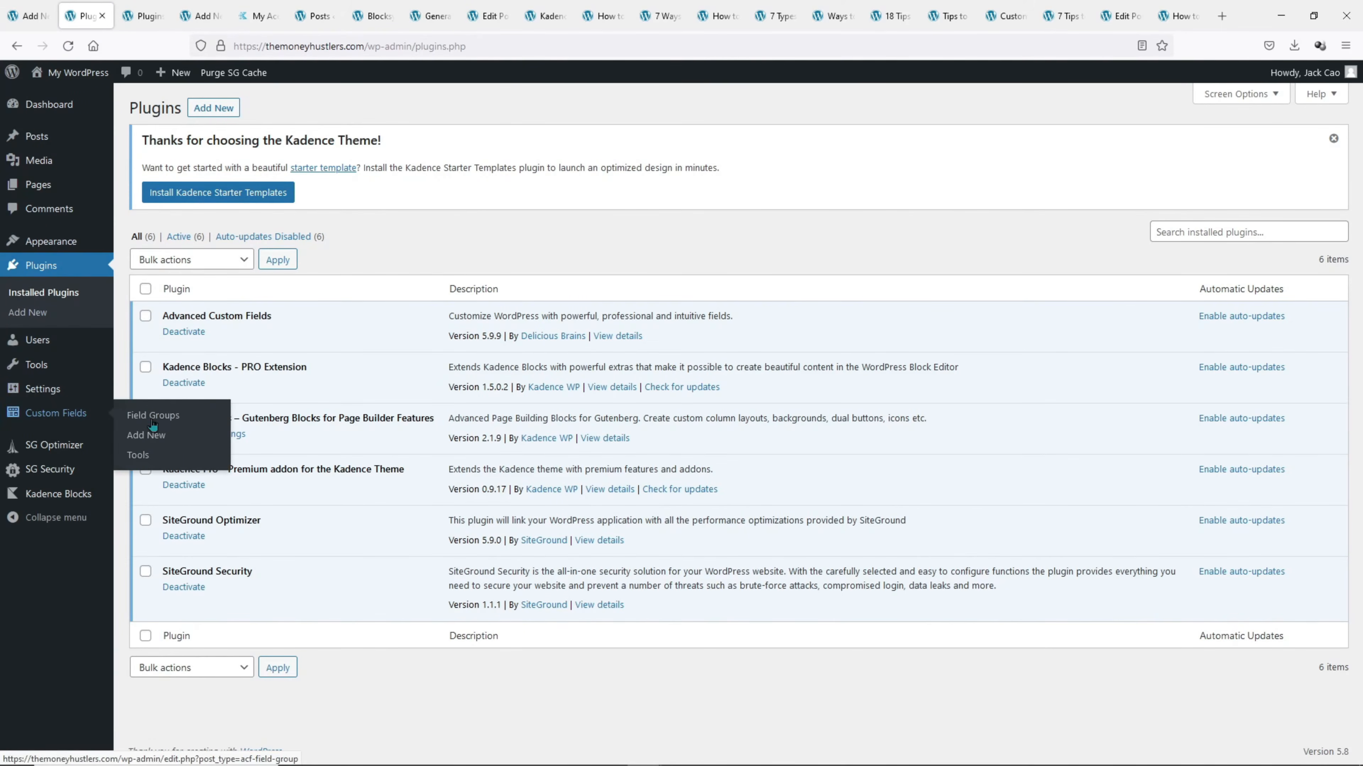
left_click(168, 423)
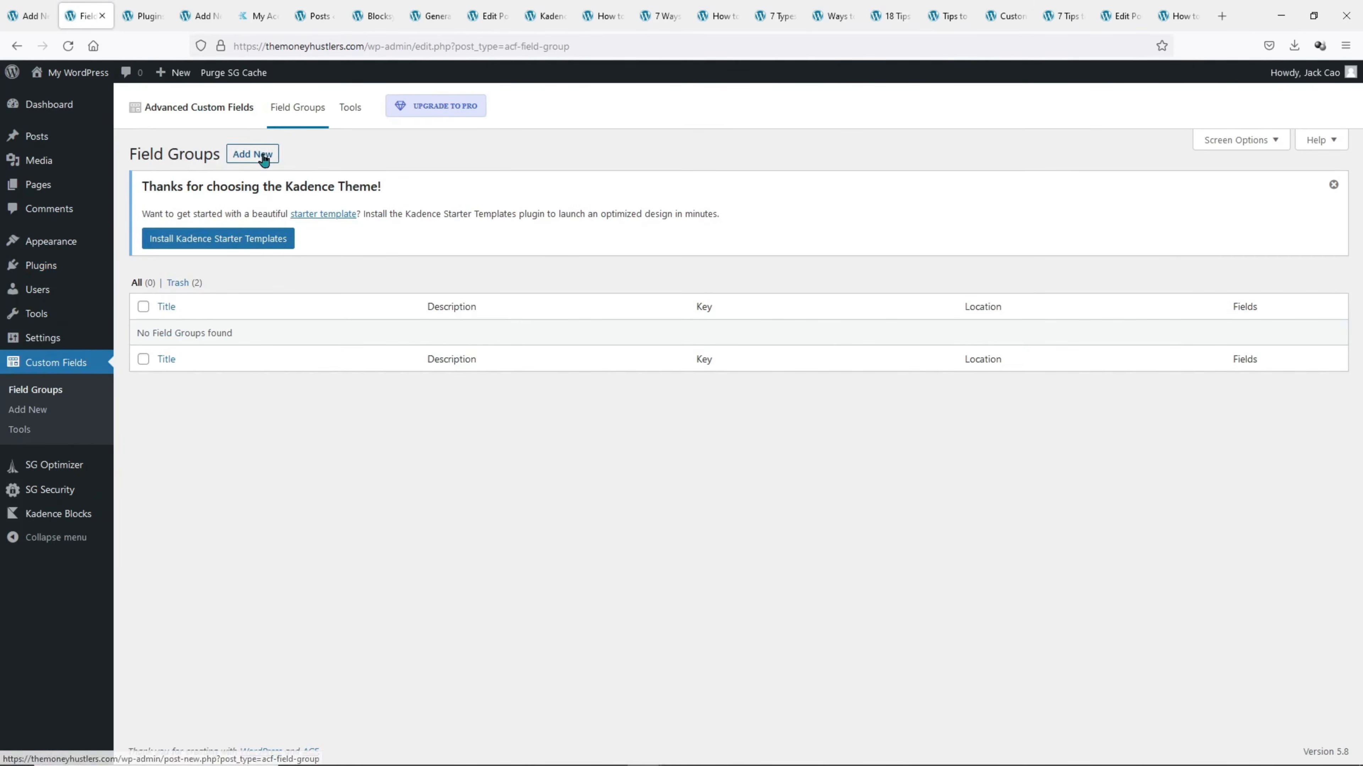
left_click(263, 157)
type("Revi")
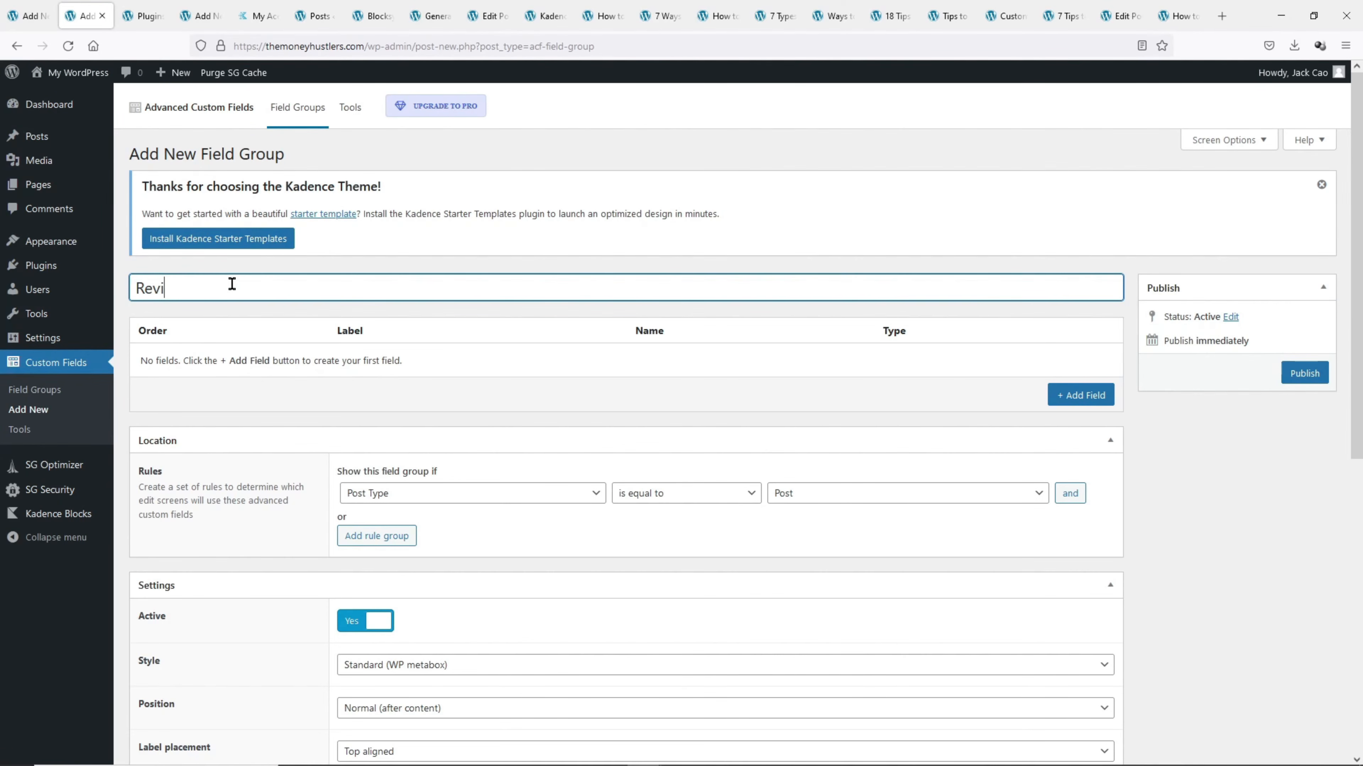
type("ew Rating")
Add a field labelled "Review Rating" to the group with the field type Range
left_click(1083, 397)
triple_click(290, 294)
key("ctrl+c")
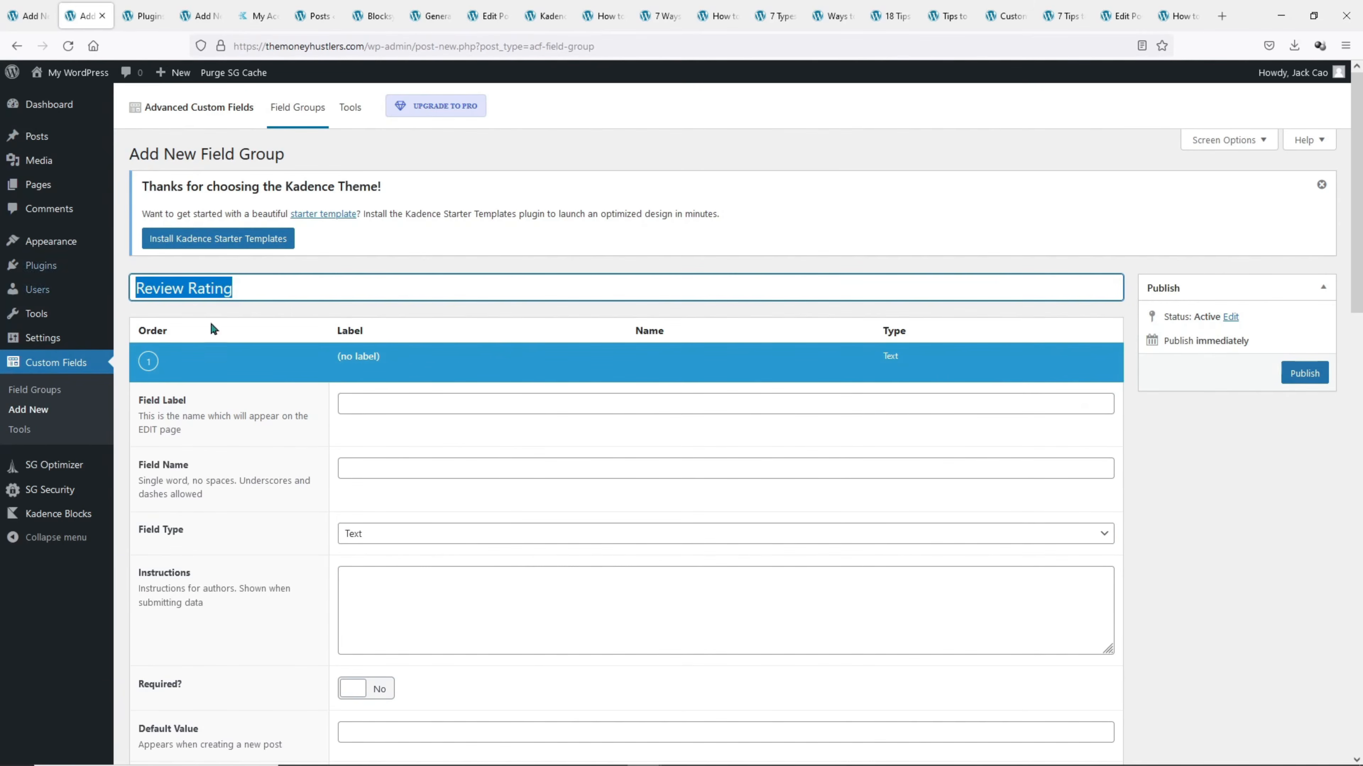
left_click(465, 402)
key("ctrl+v")
left_click(481, 533)
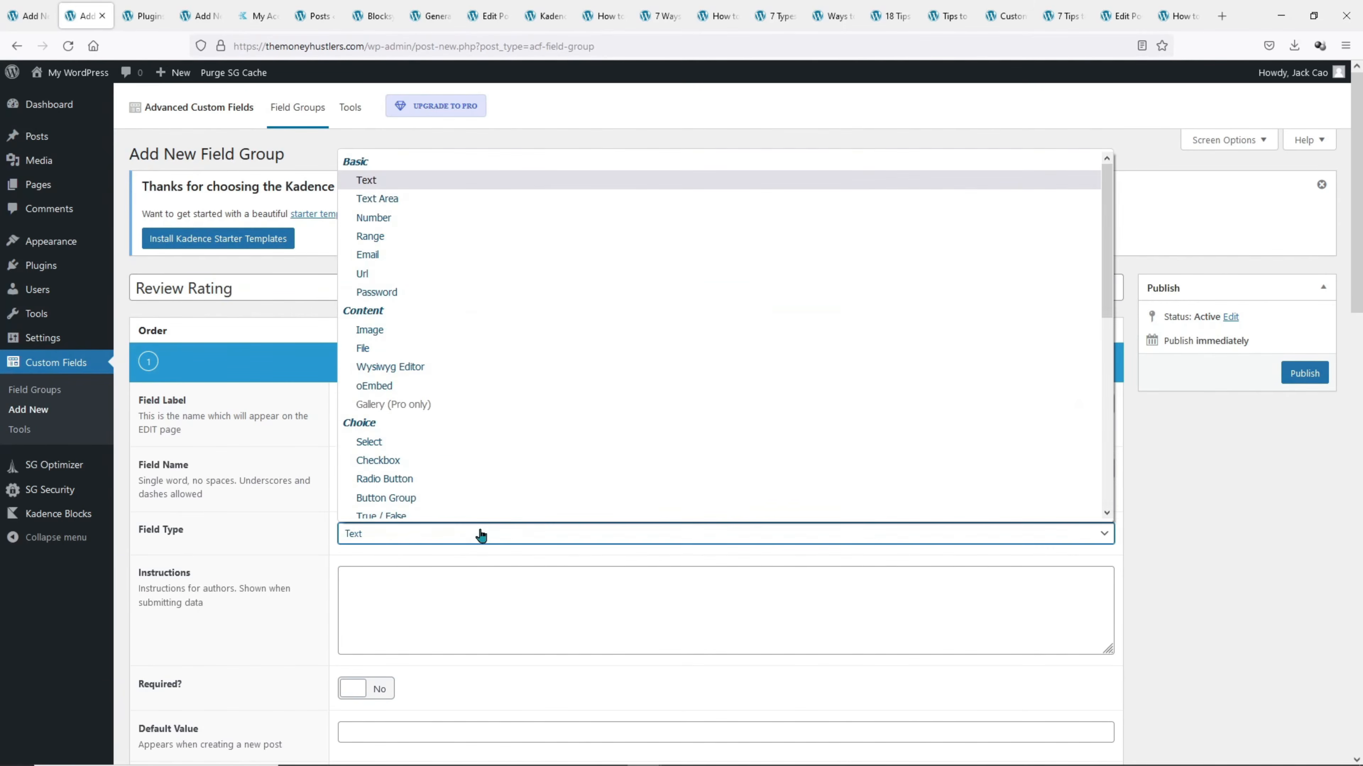
left_click(448, 235)
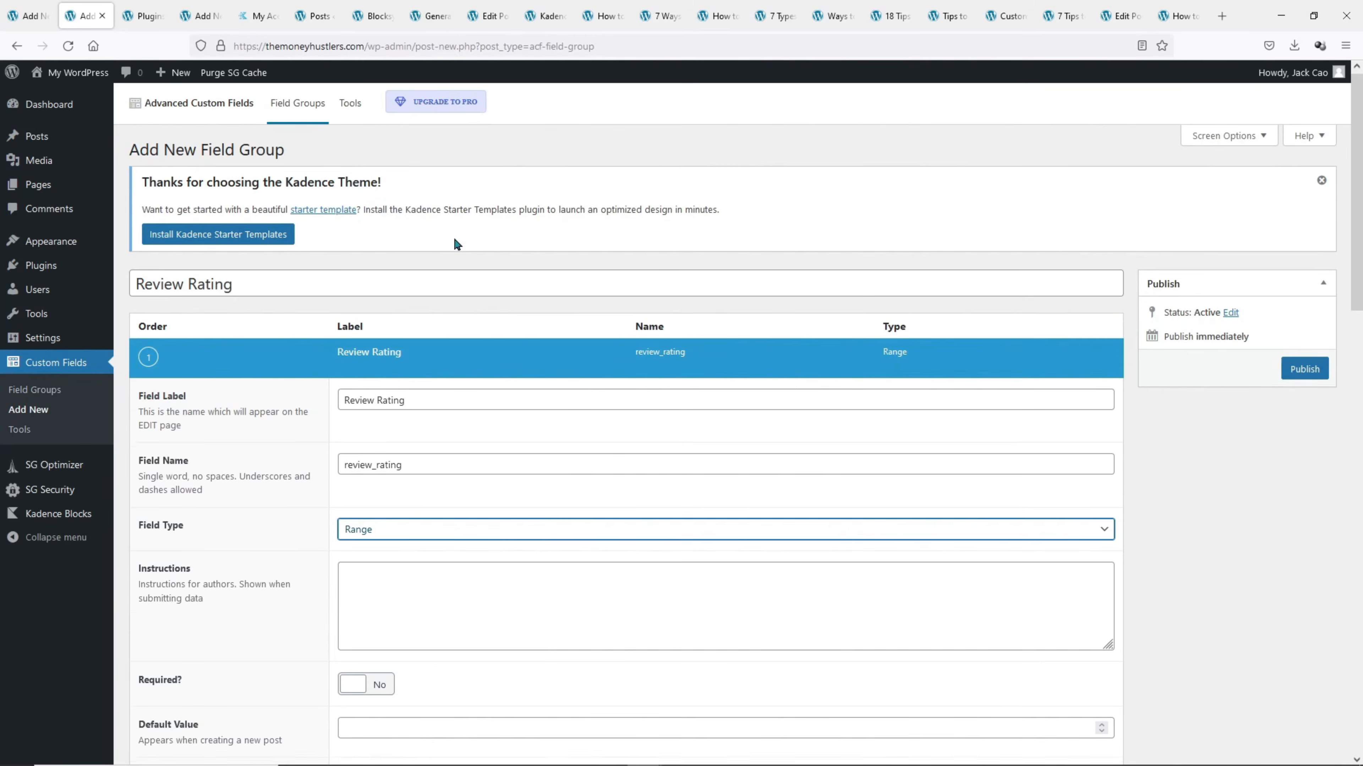
Make the rating field required, with default value 2.5, minimum 0, maximum 5, step size 0.5 and the appended text "out of 5"
scroll(453, 237, "down", 4)
scroll(453, 237, "down", 2)
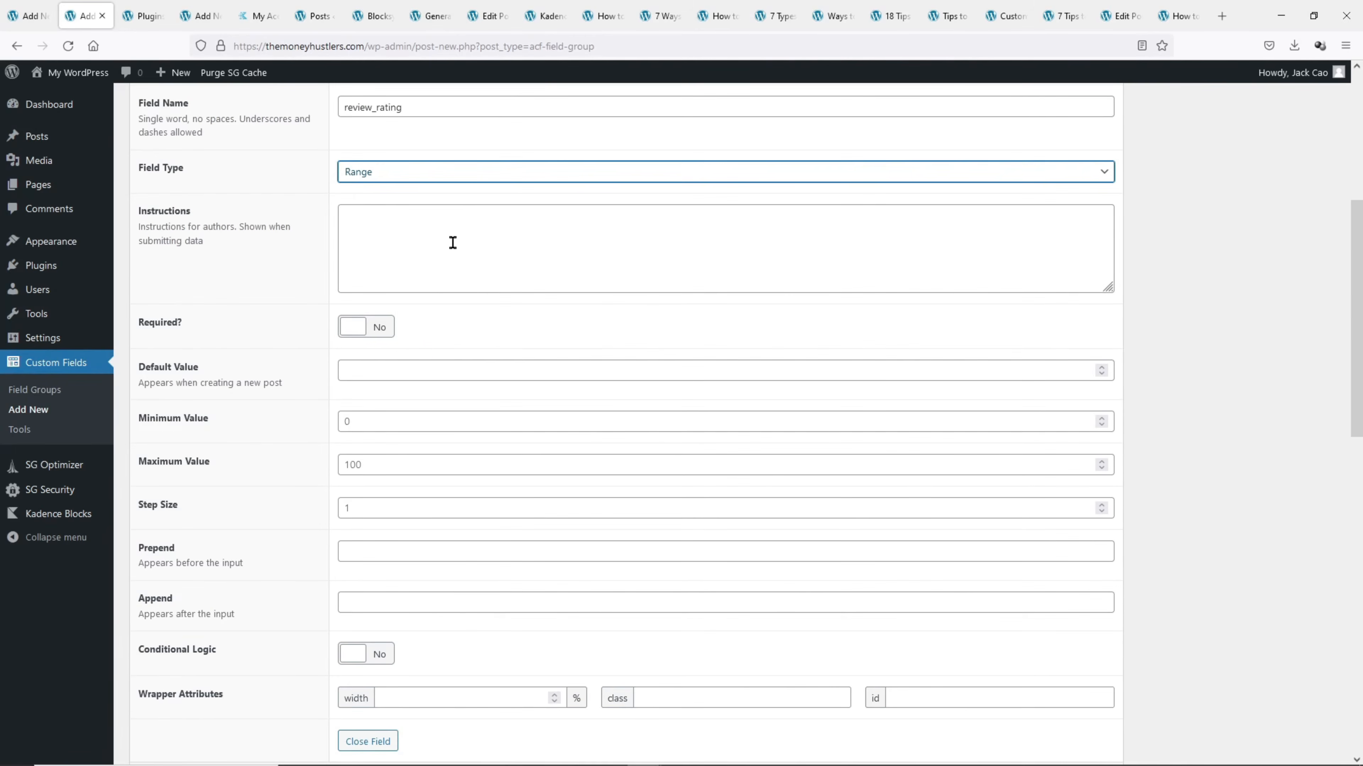
left_click(367, 330)
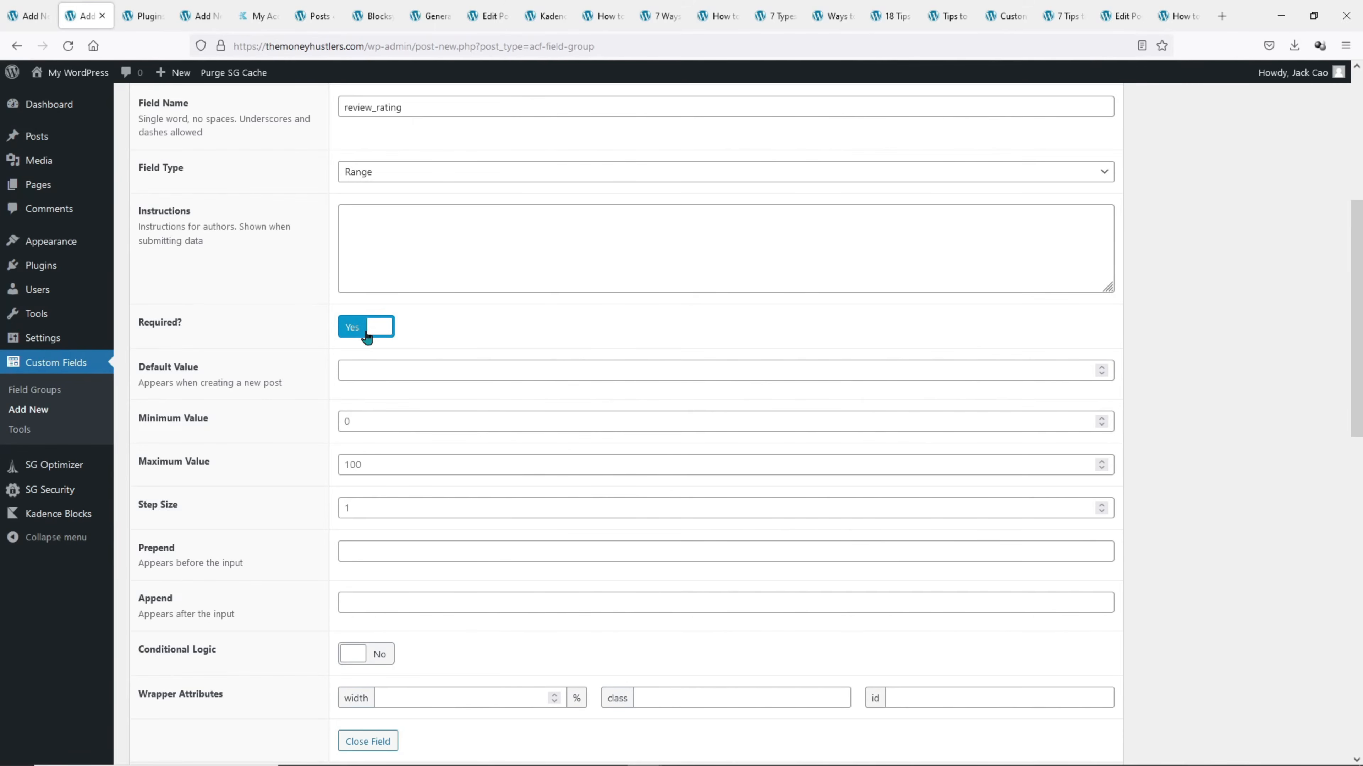
left_click(364, 368)
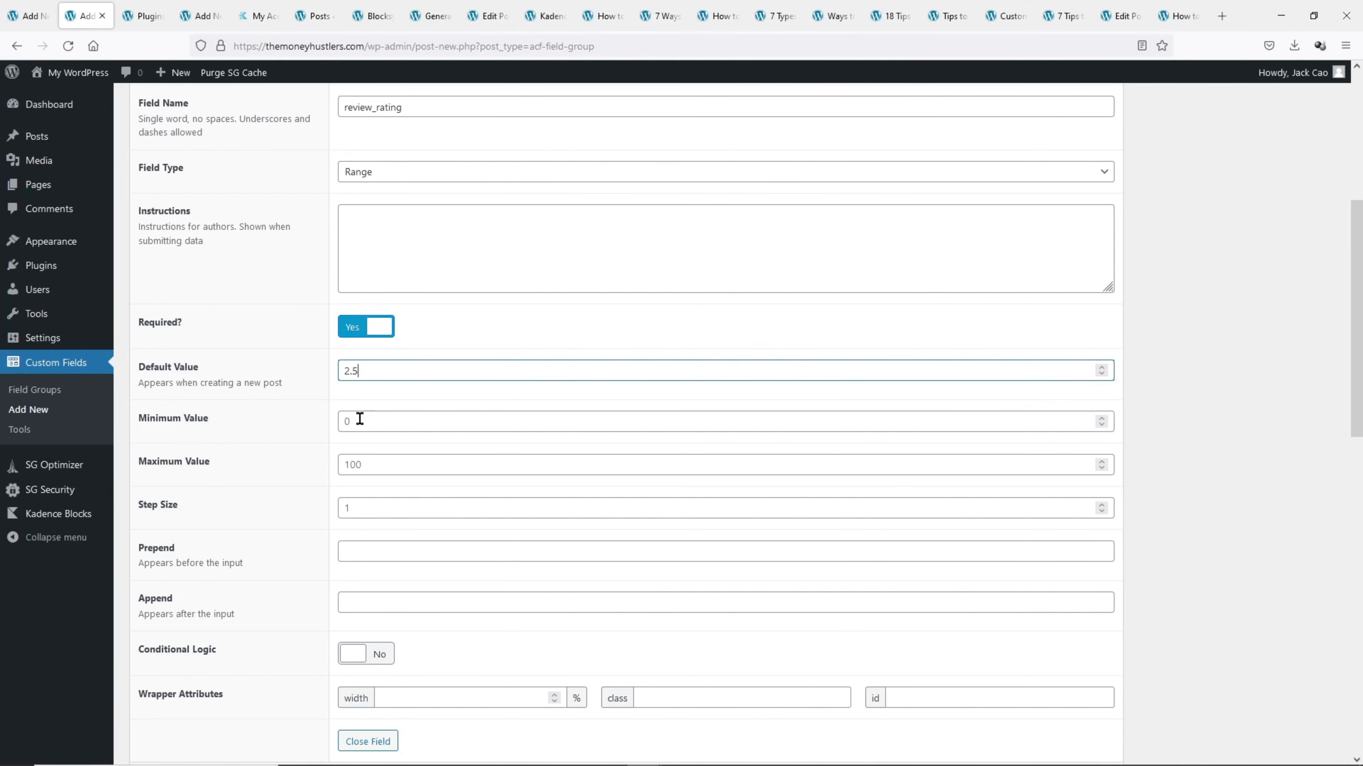
left_click(347, 419)
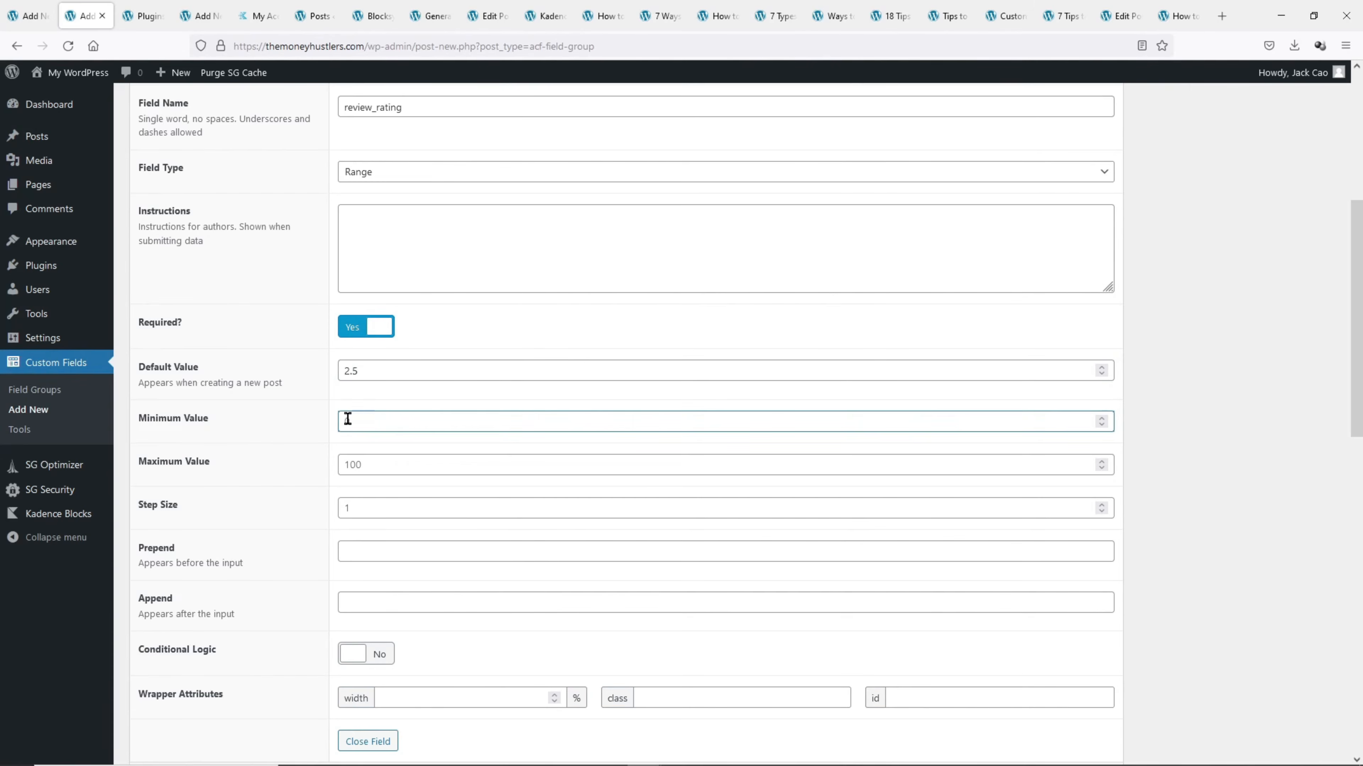
left_click(371, 465)
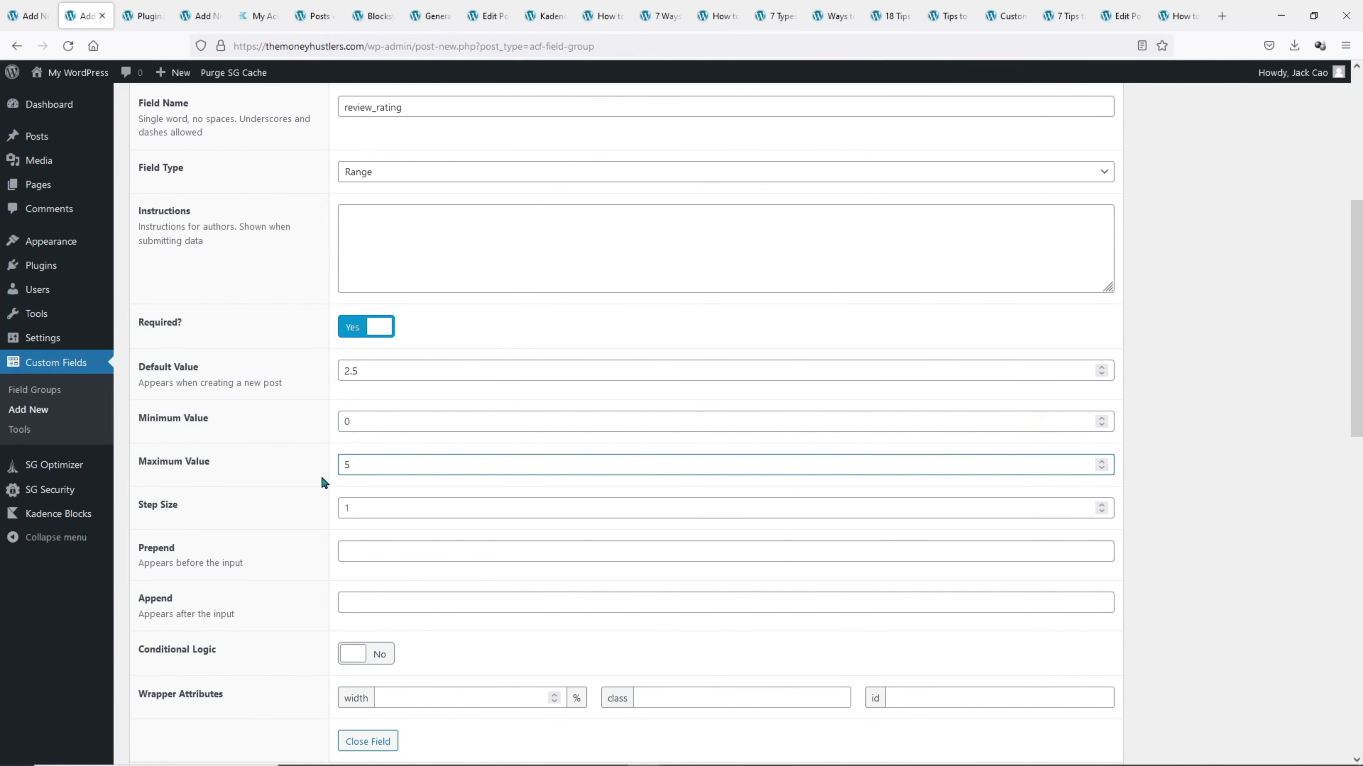
left_click(363, 508)
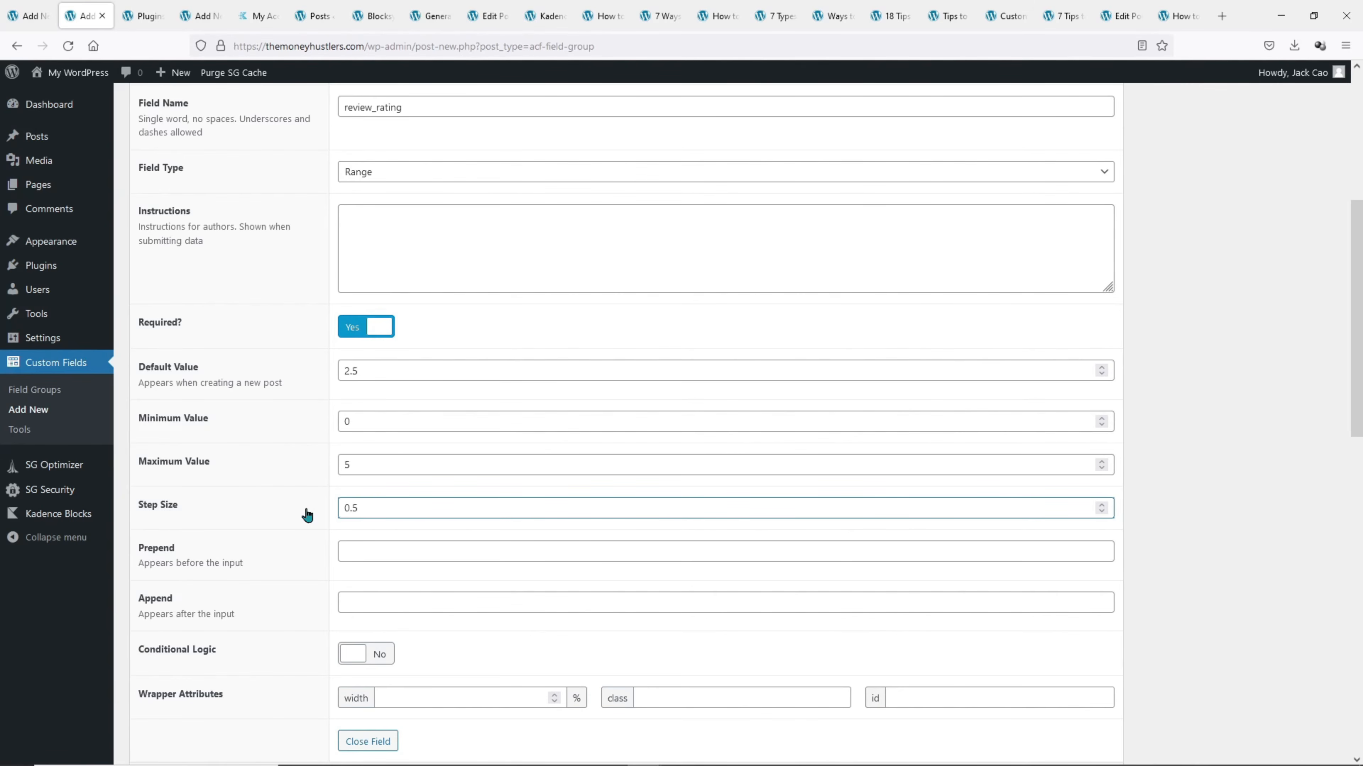
left_click(348, 543)
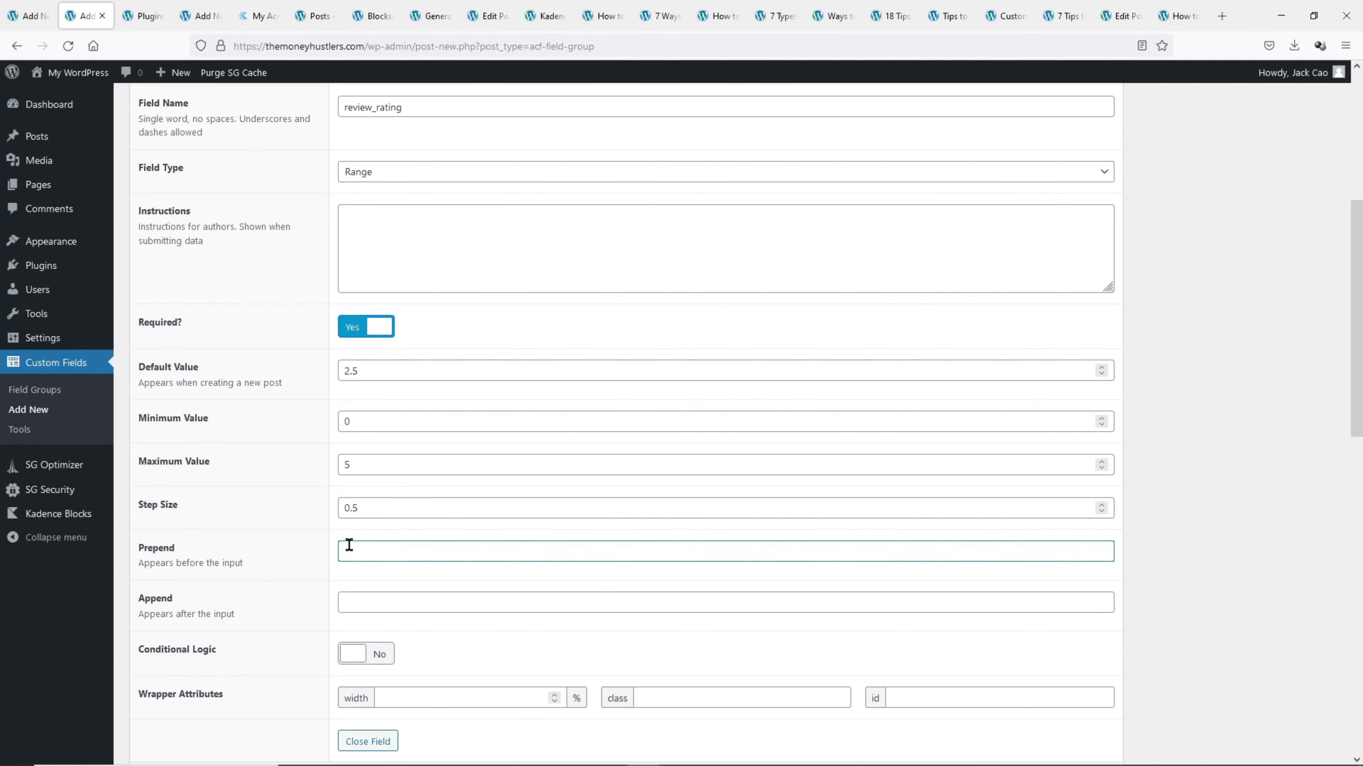
left_click(359, 599)
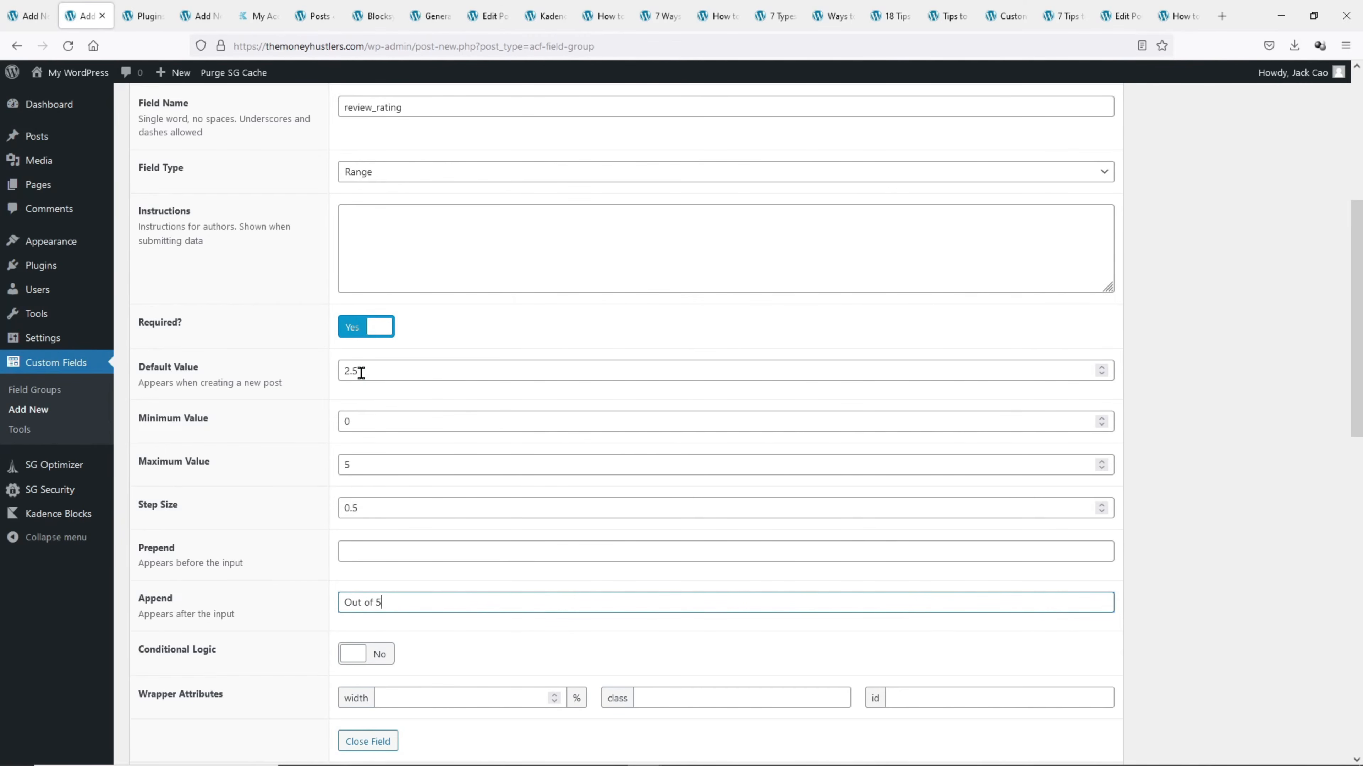
Set the field group's location rule to Post Category is equal to Review, and publish the group
scroll(314, 586, "down", 6)
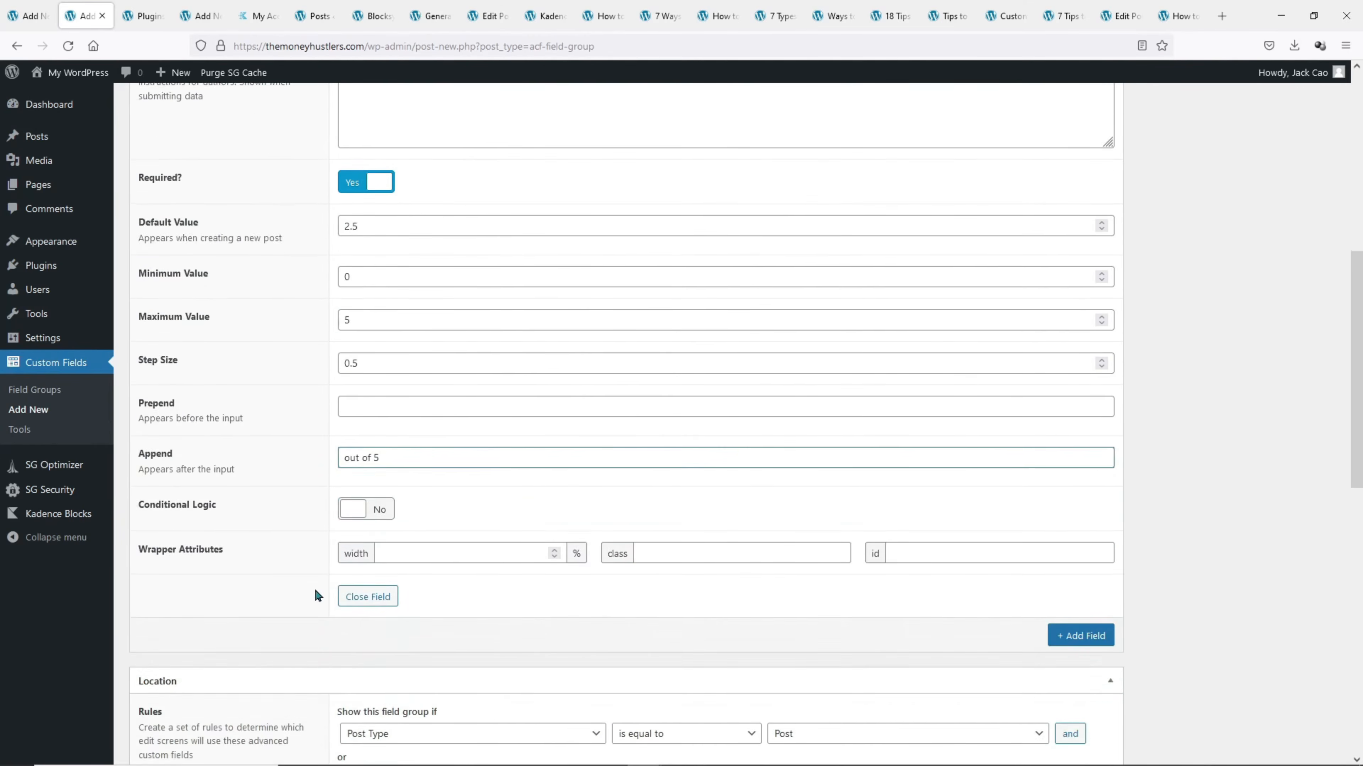
scroll(321, 584, "down", 2)
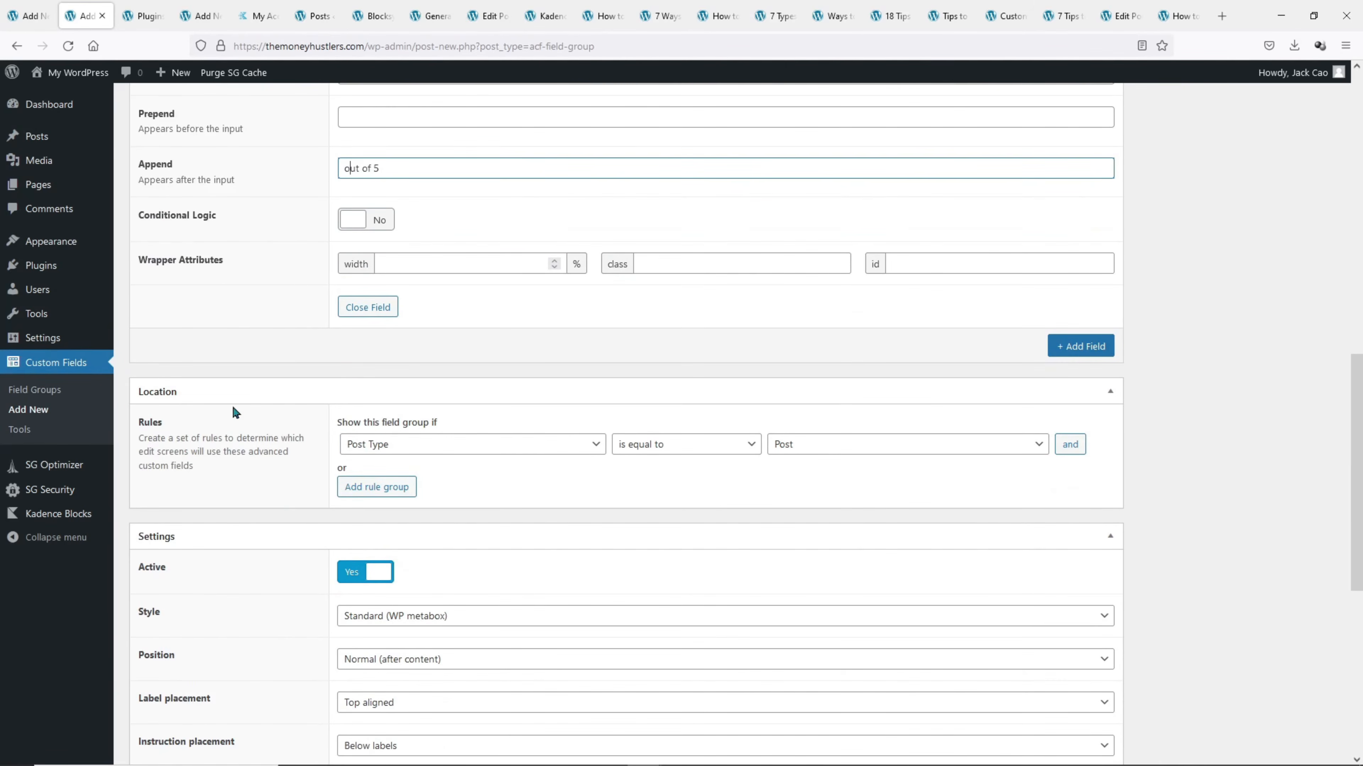
left_click(410, 453)
left_click(425, 160)
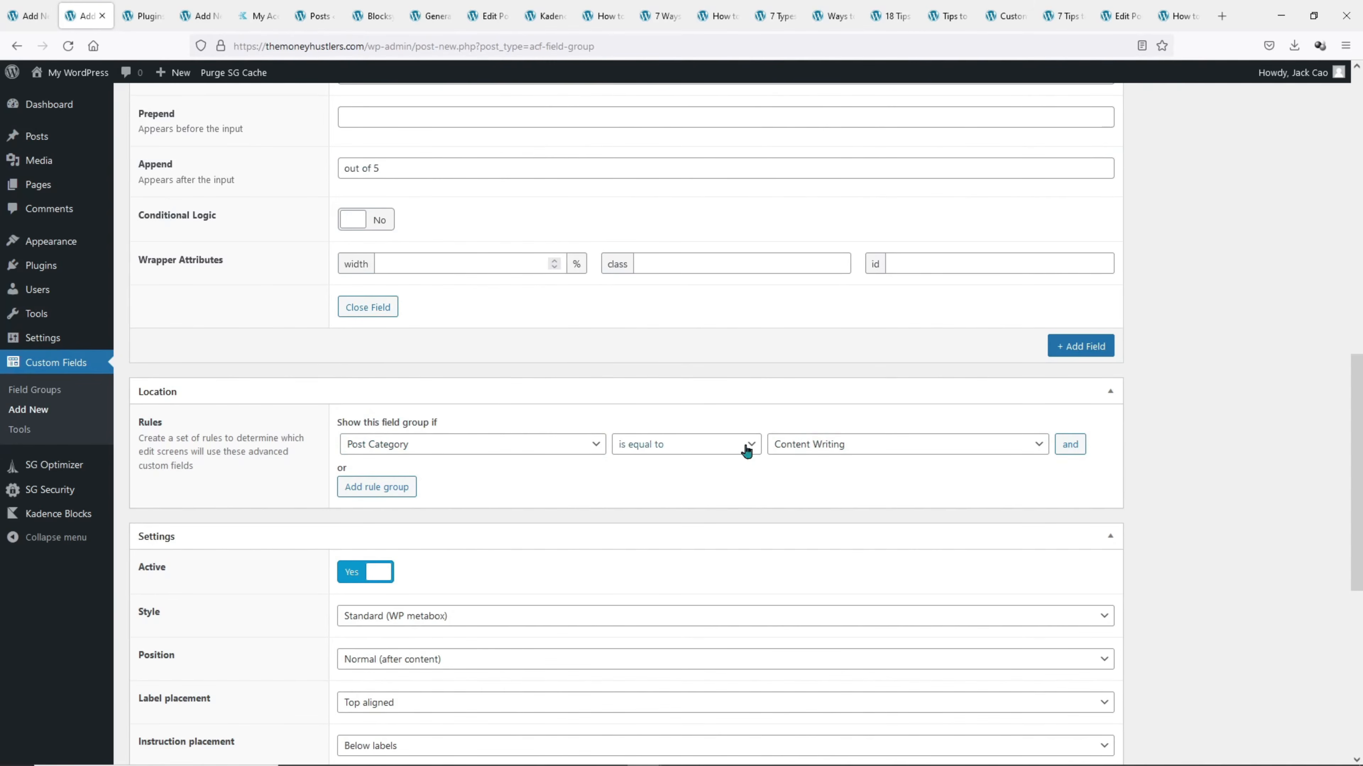
left_click(826, 448)
left_click(818, 531)
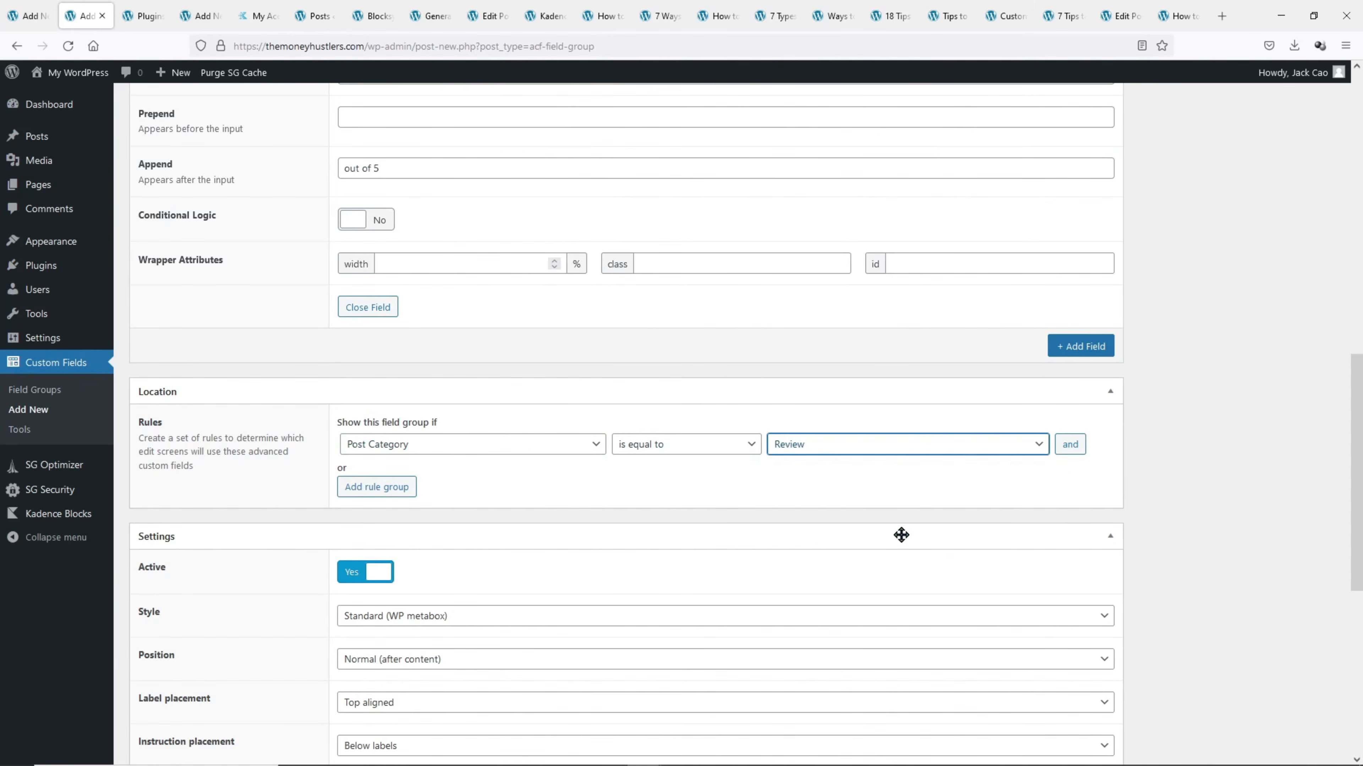
scroll(901, 535, "up", 15)
left_click(1304, 373)
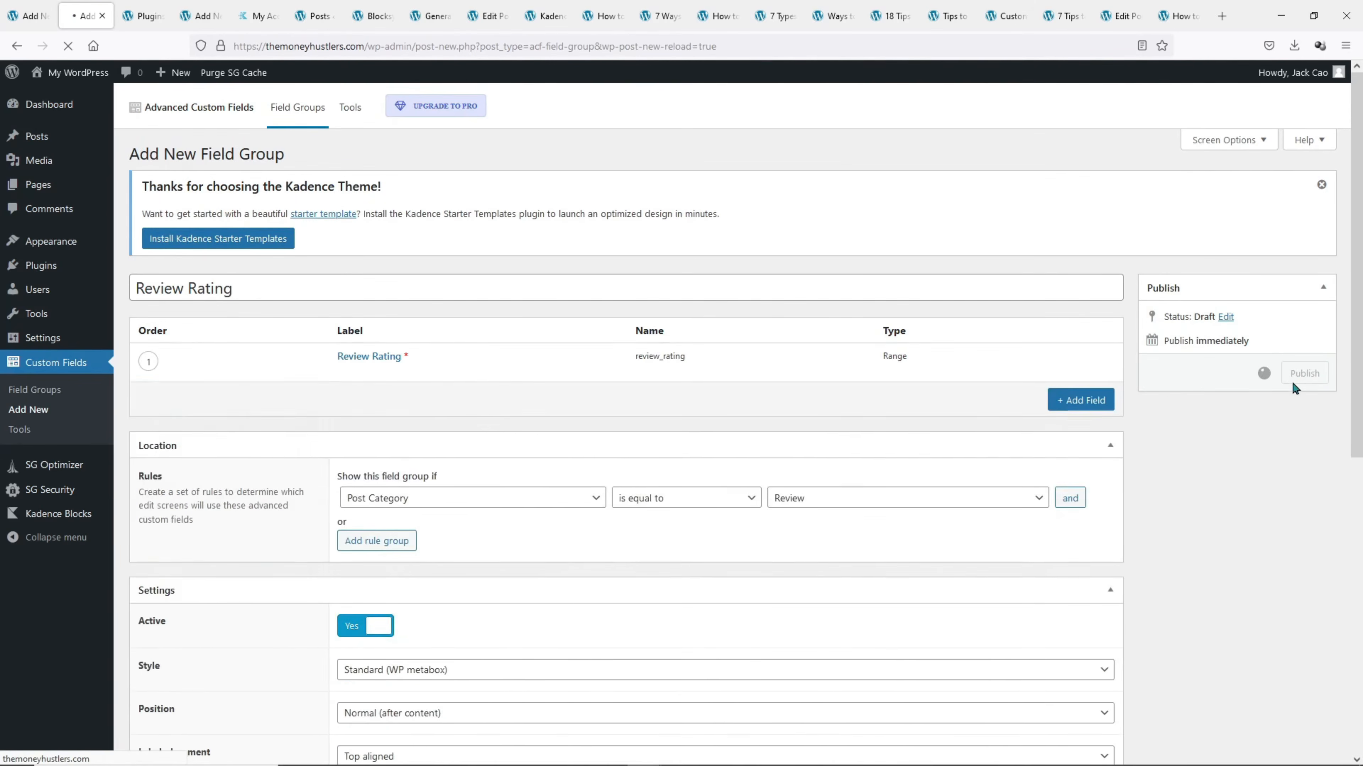
Reload the Generatepress Review post editor, update the post with a Review Rating of 4.5, and return to the Review Post Template element
left_click(487, 16)
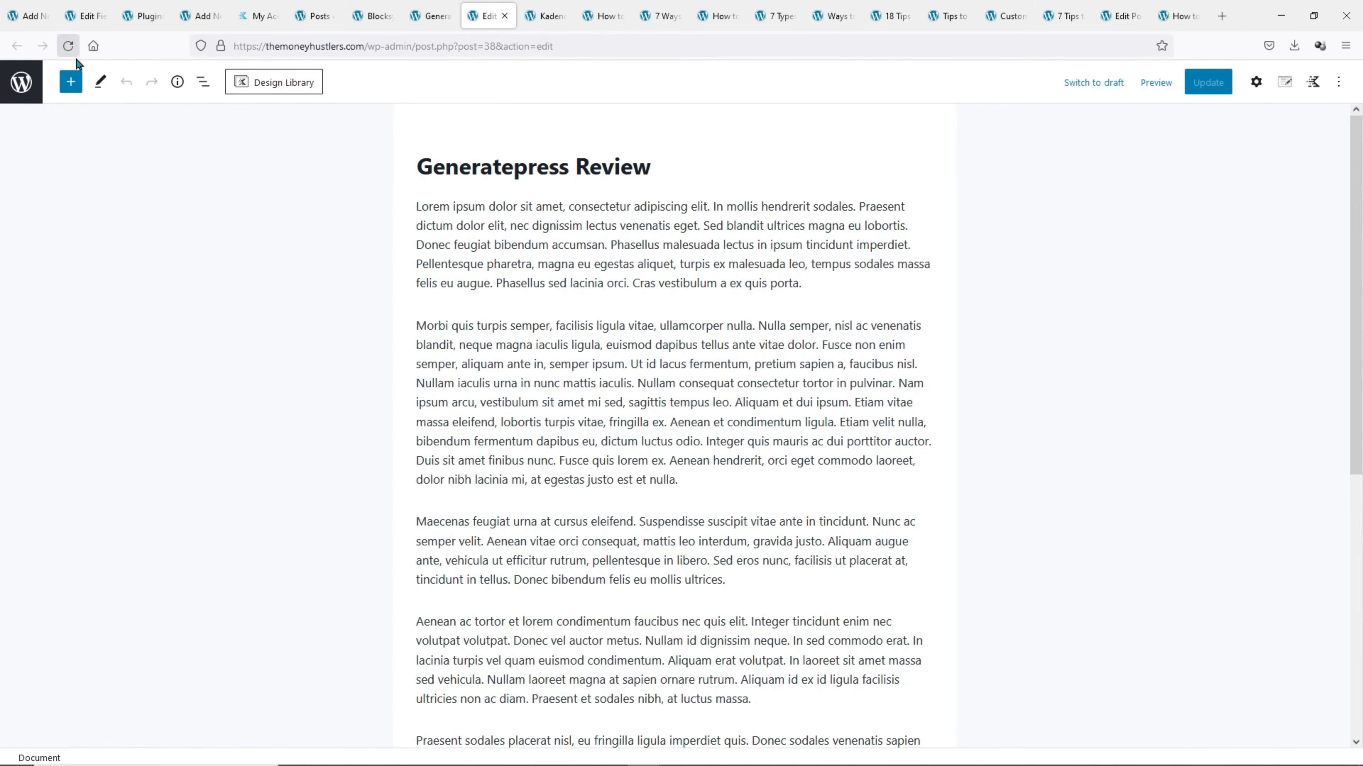
left_click(68, 46)
scroll(257, 304, "down", 5)
scroll(258, 312, "down", 1)
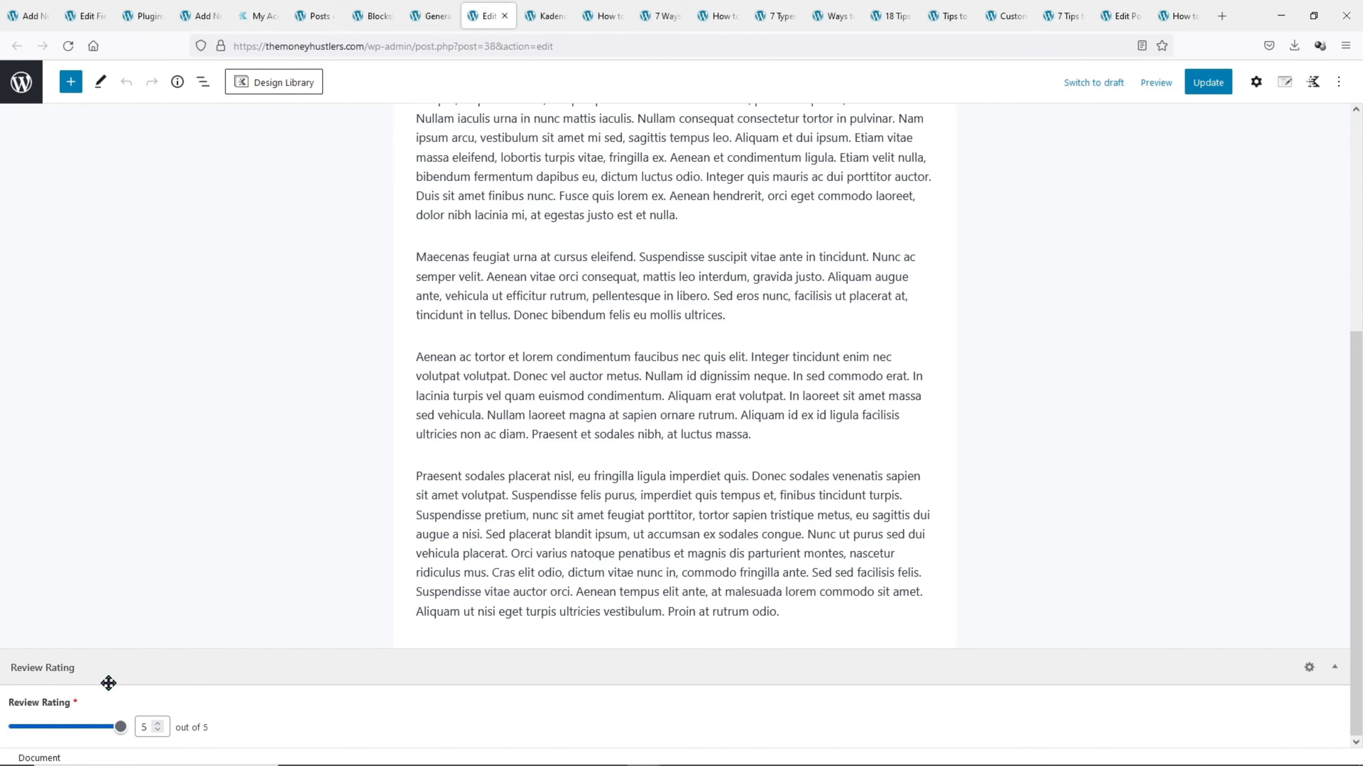
mouse_move(121, 726)
left_mouse_down()
mouse_move(73, 733)
mouse_move(110, 731)
left_mouse_up()
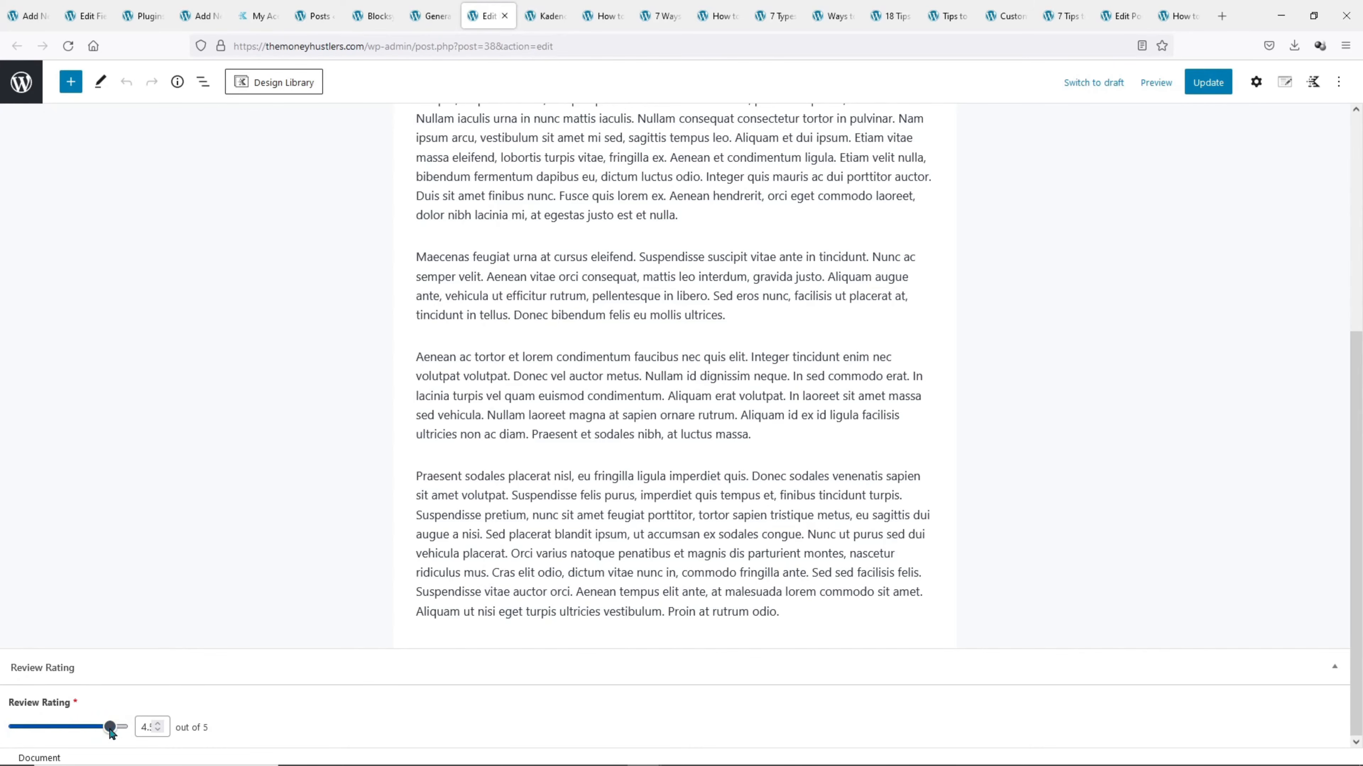
left_click(1213, 91)
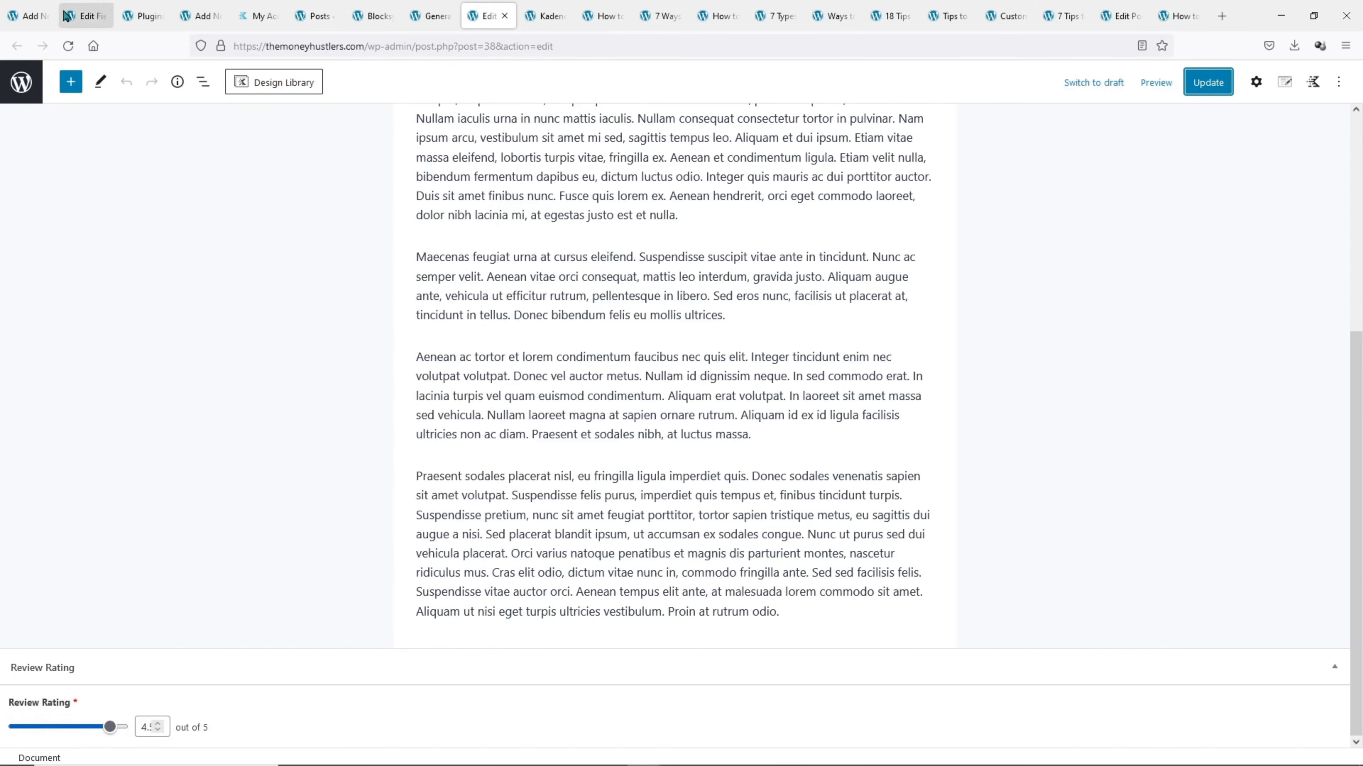
left_click(27, 15)
scroll(211, 268, "down", 3)
left_click(212, 268)
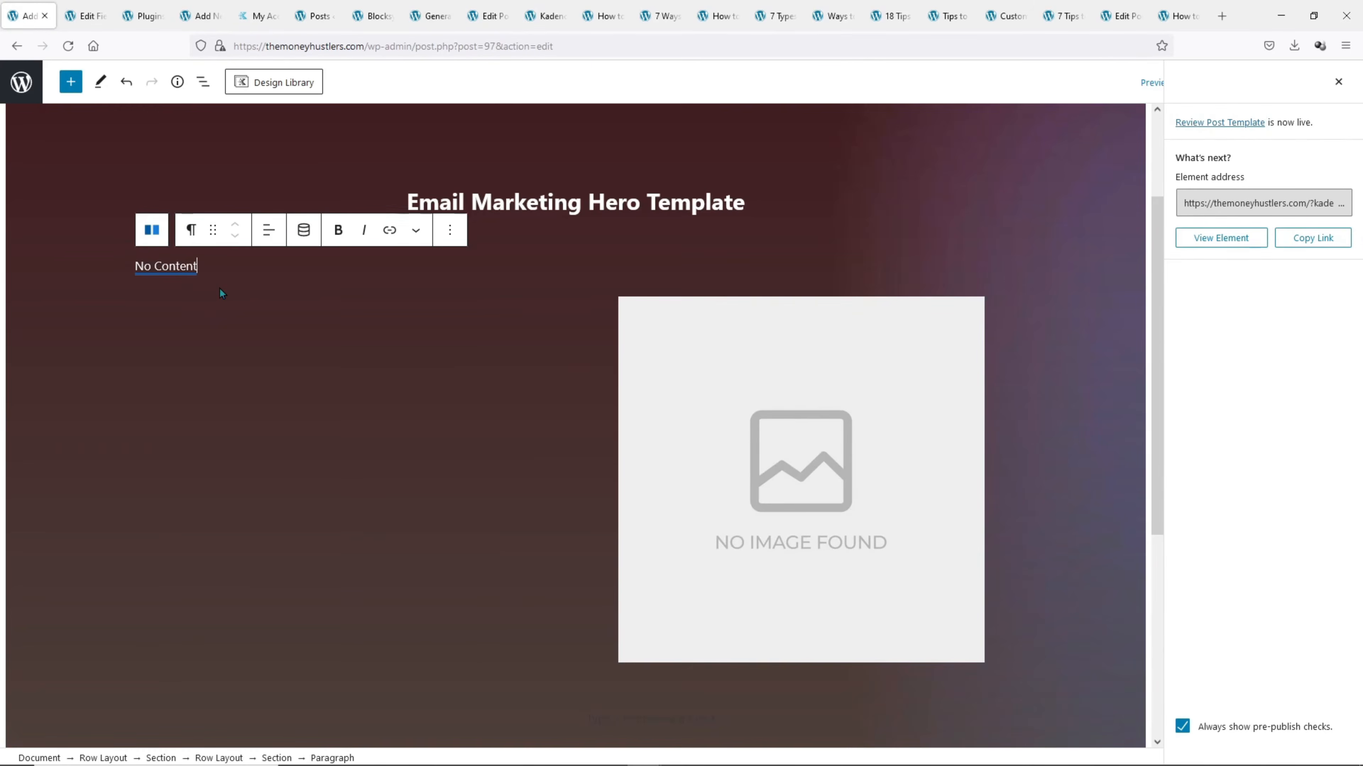
key("Return")
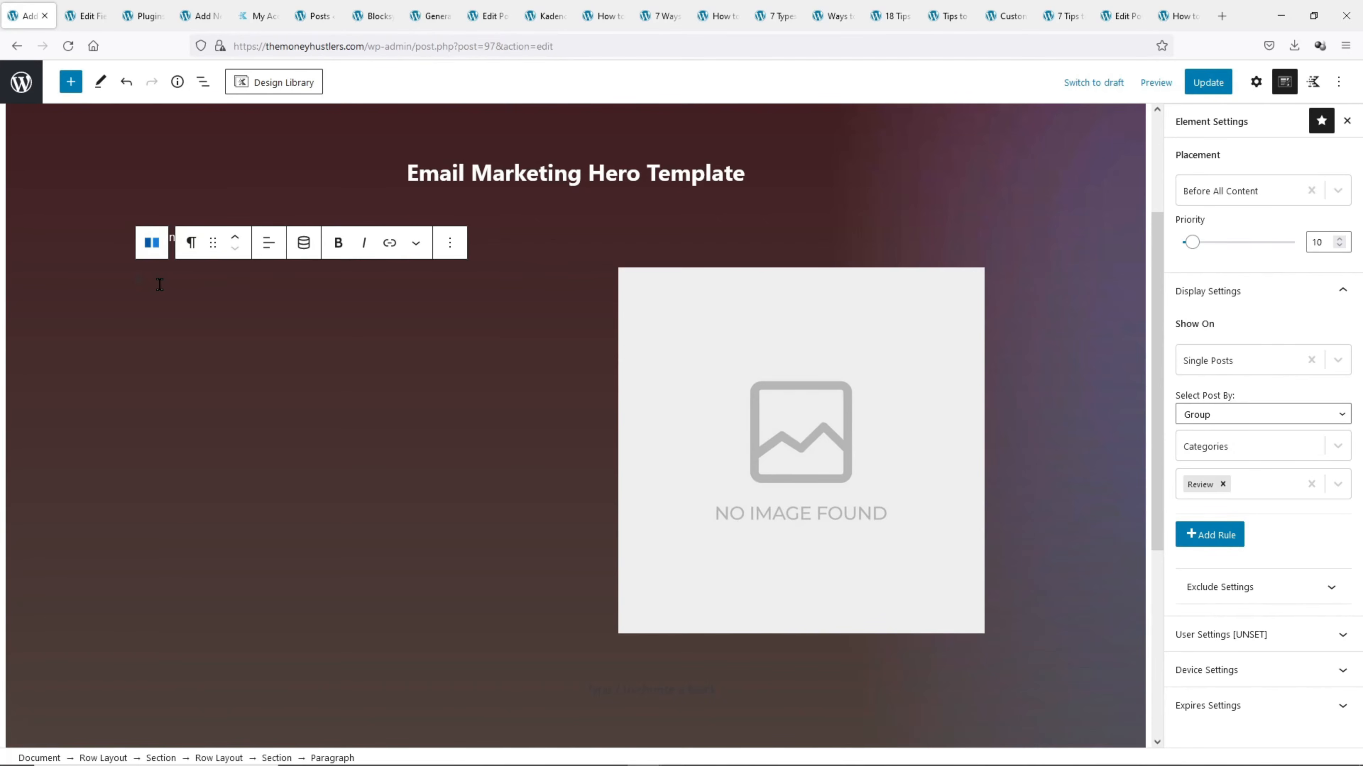
left_click(305, 244)
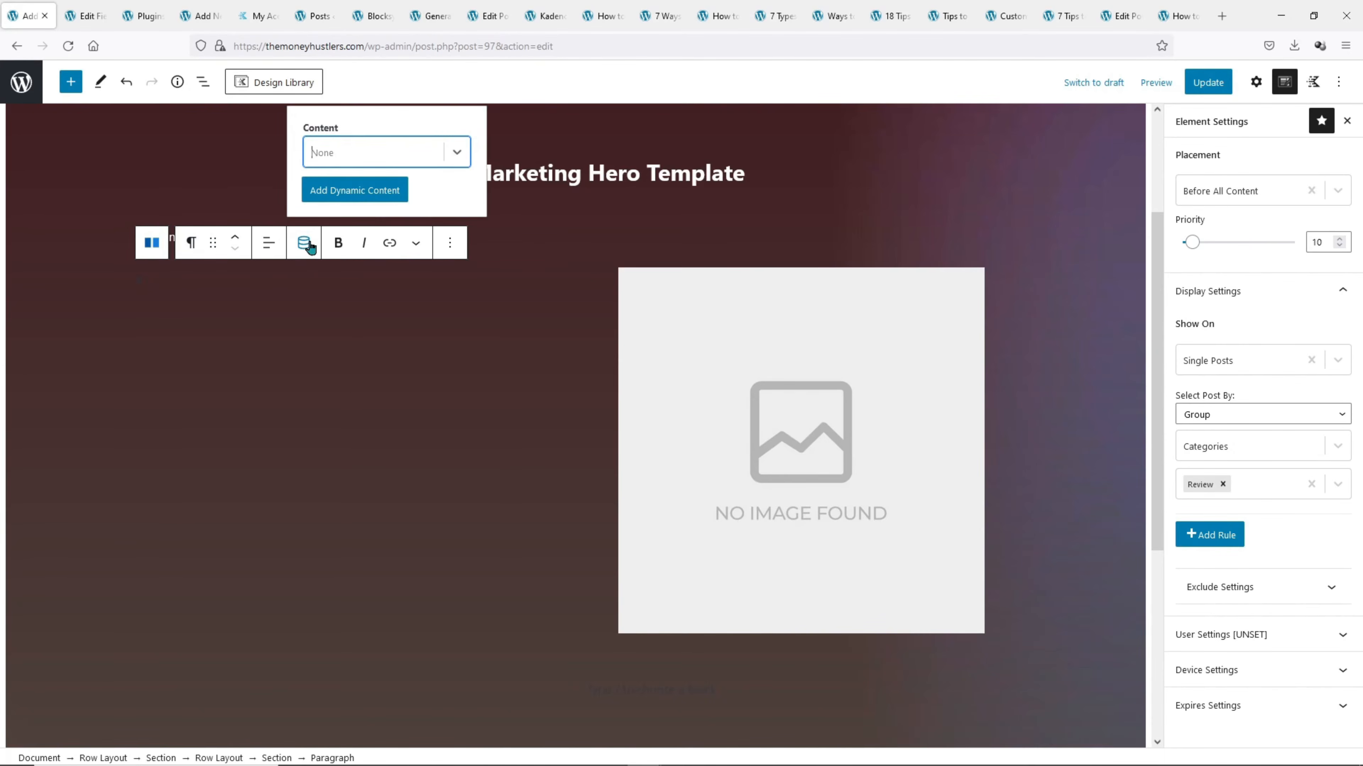
left_click(270, 272)
Reload the Review template's editor, discarding unsaved changes, and add a paragraph with the placeholder text "a" below the excerpt
left_click(67, 46)
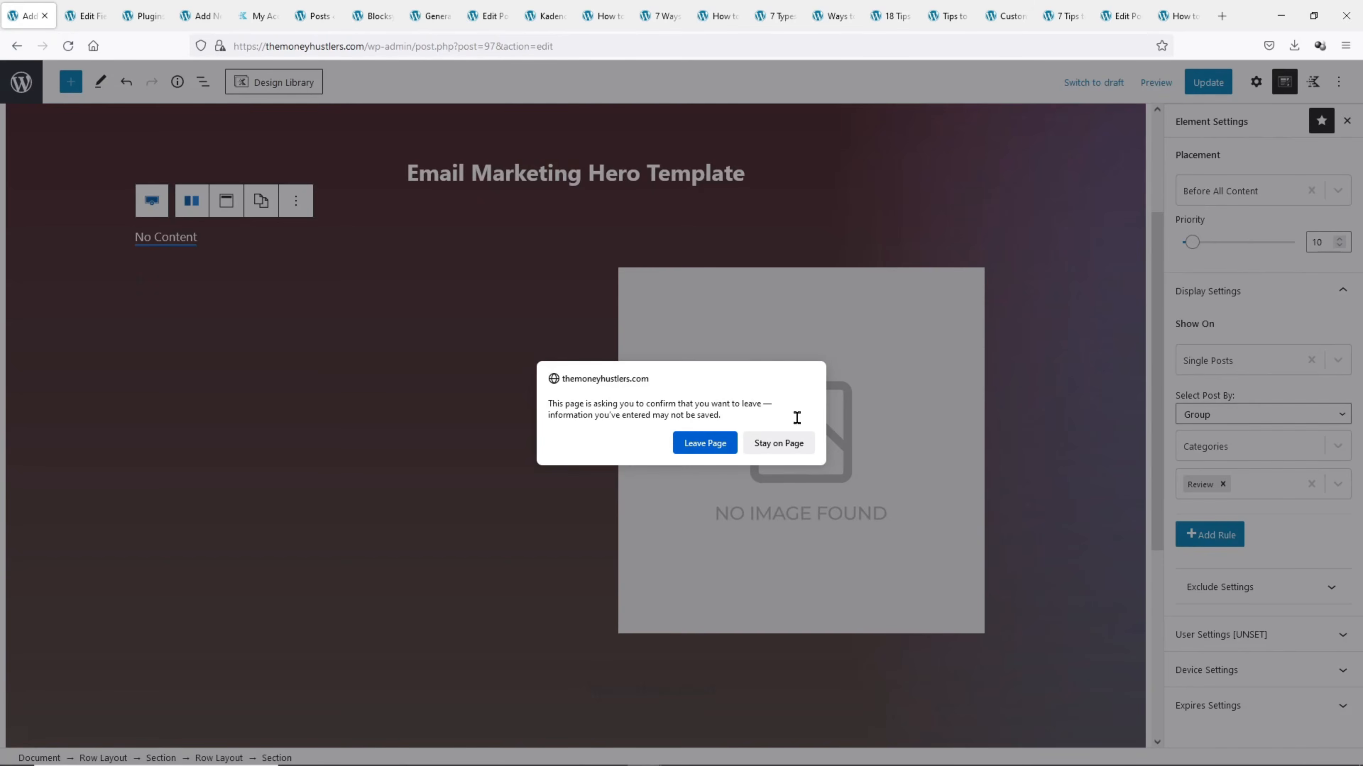
left_click(705, 443)
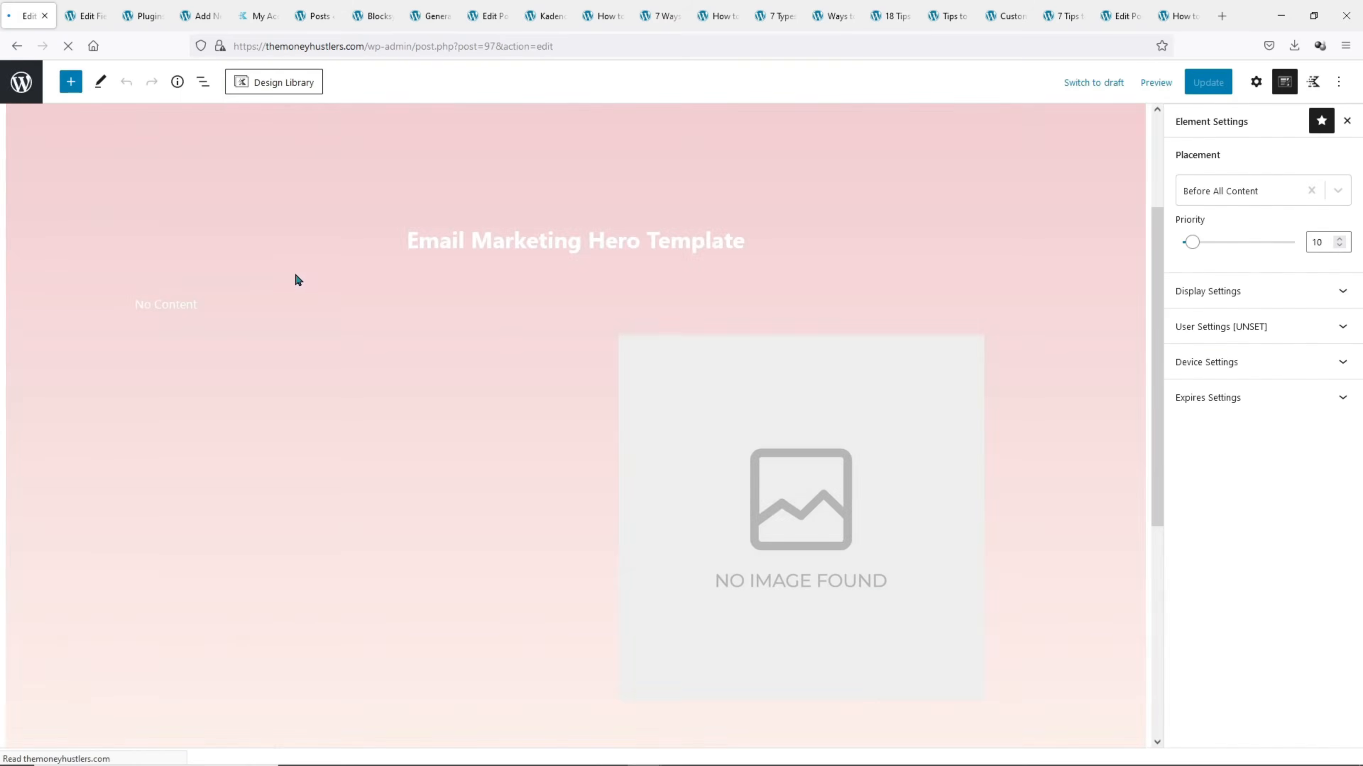
left_click(259, 304)
double_click(145, 349)
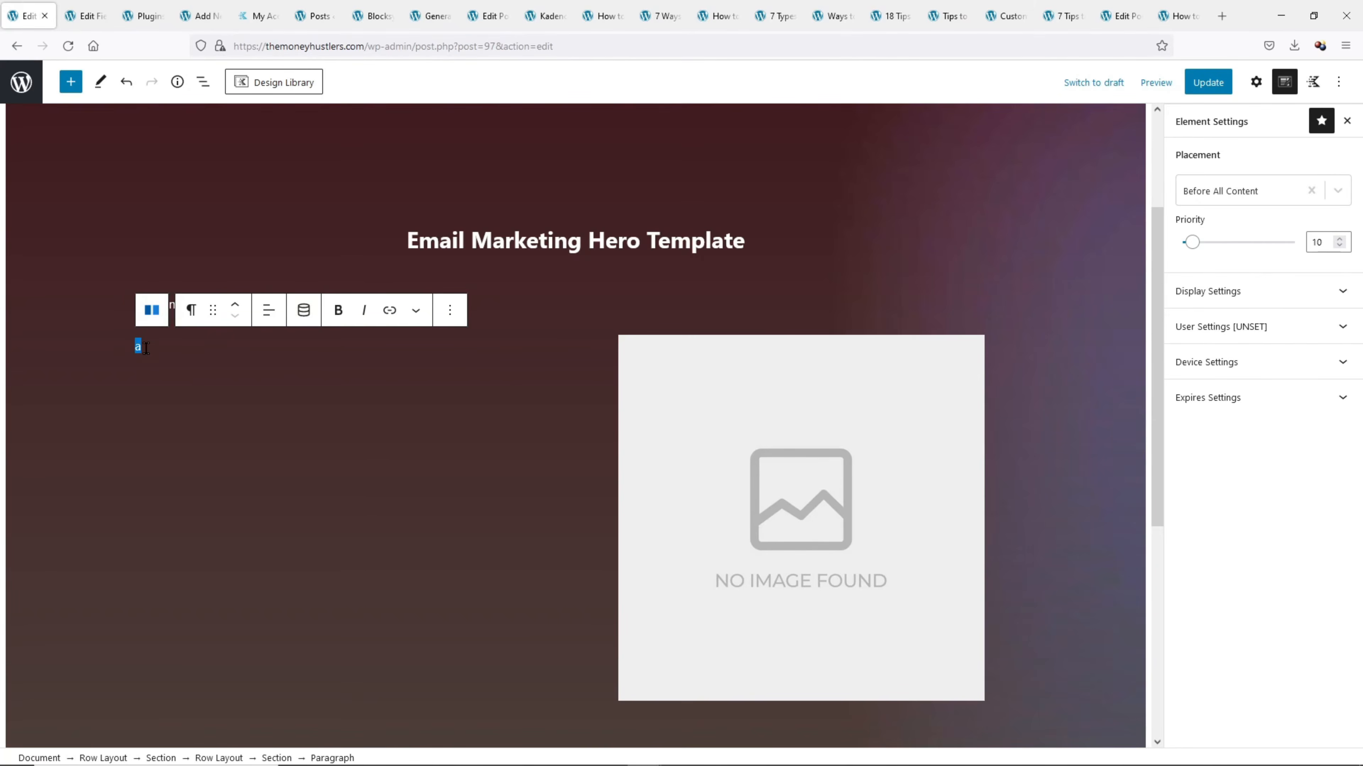
Replace the placeholder text with dynamic content from the current post's custom field Review Rating
left_click(304, 310)
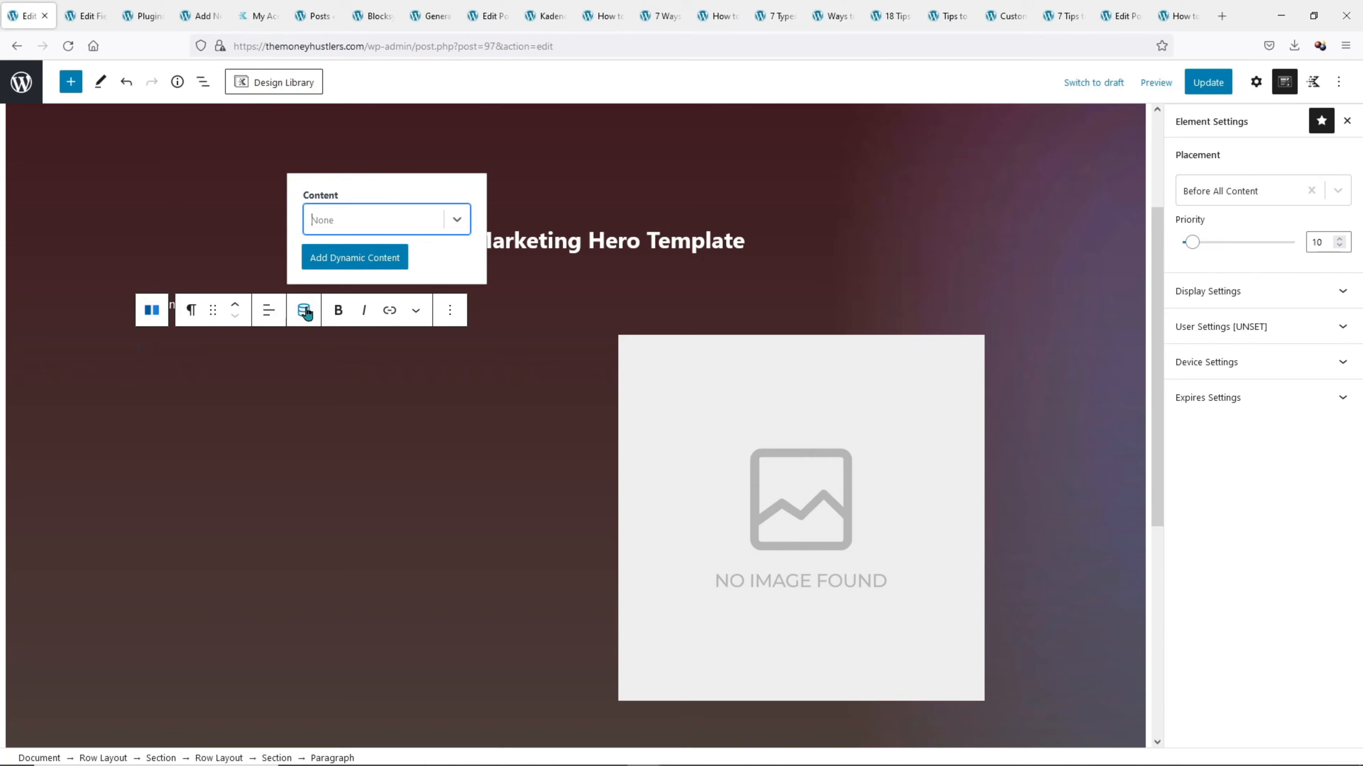
left_click(352, 219)
scroll(354, 226, "down", 2)
left_click(359, 228)
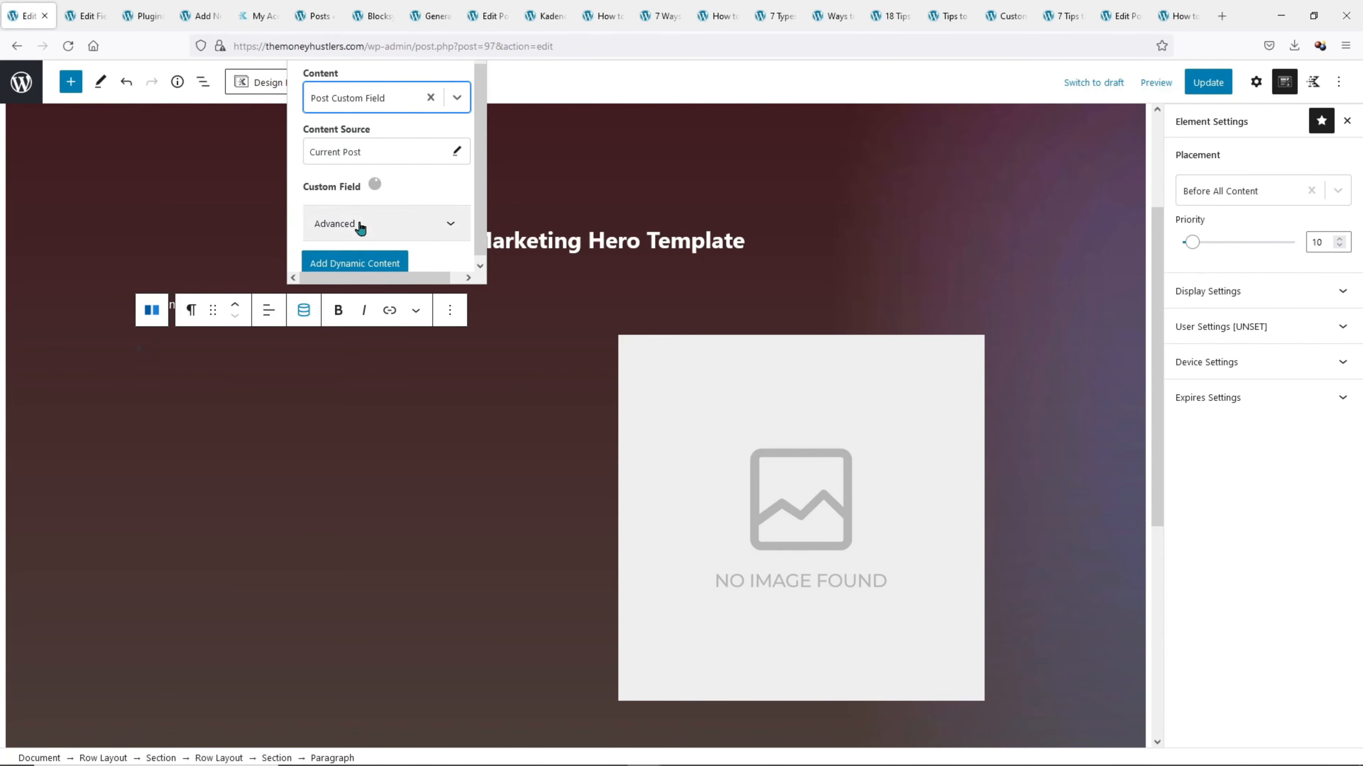
scroll(384, 196, "down", 1)
left_click(384, 179)
scroll(382, 196, "down", 1)
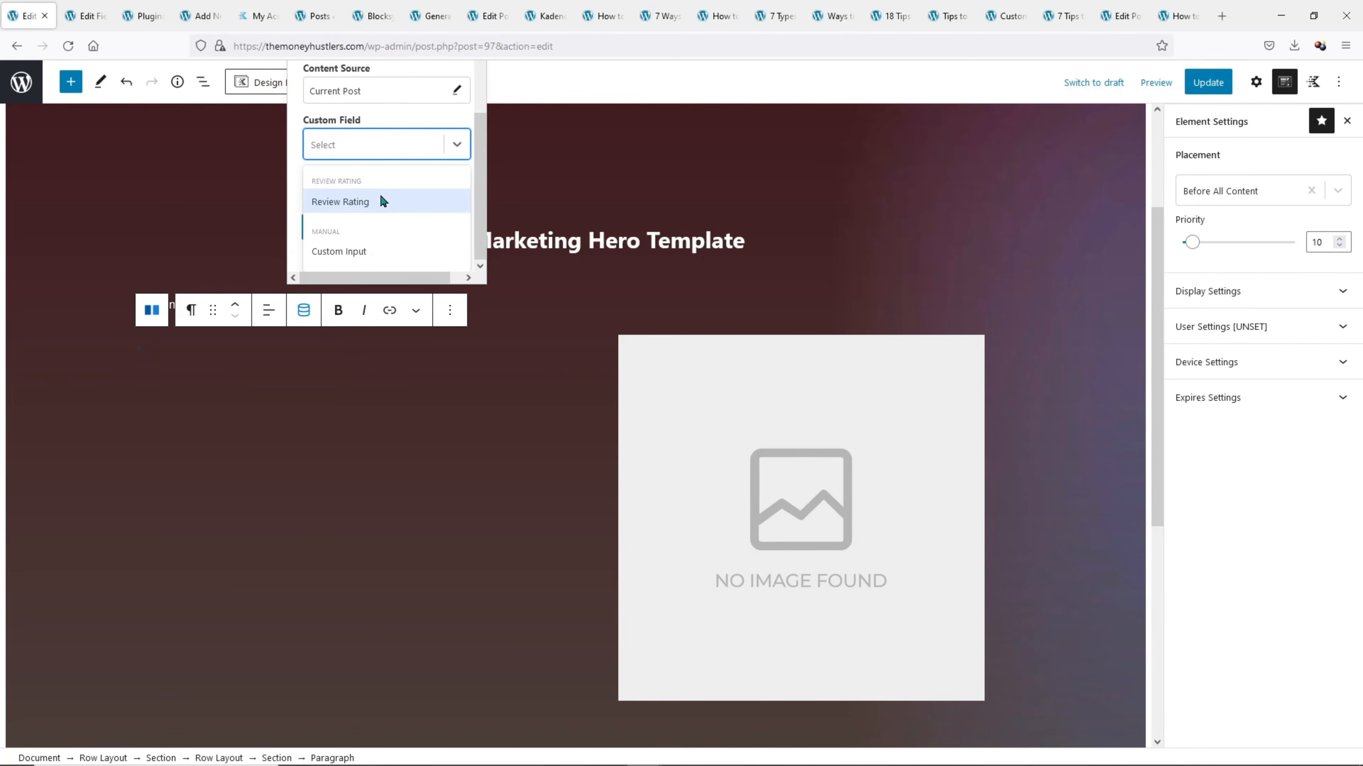
left_click(378, 204)
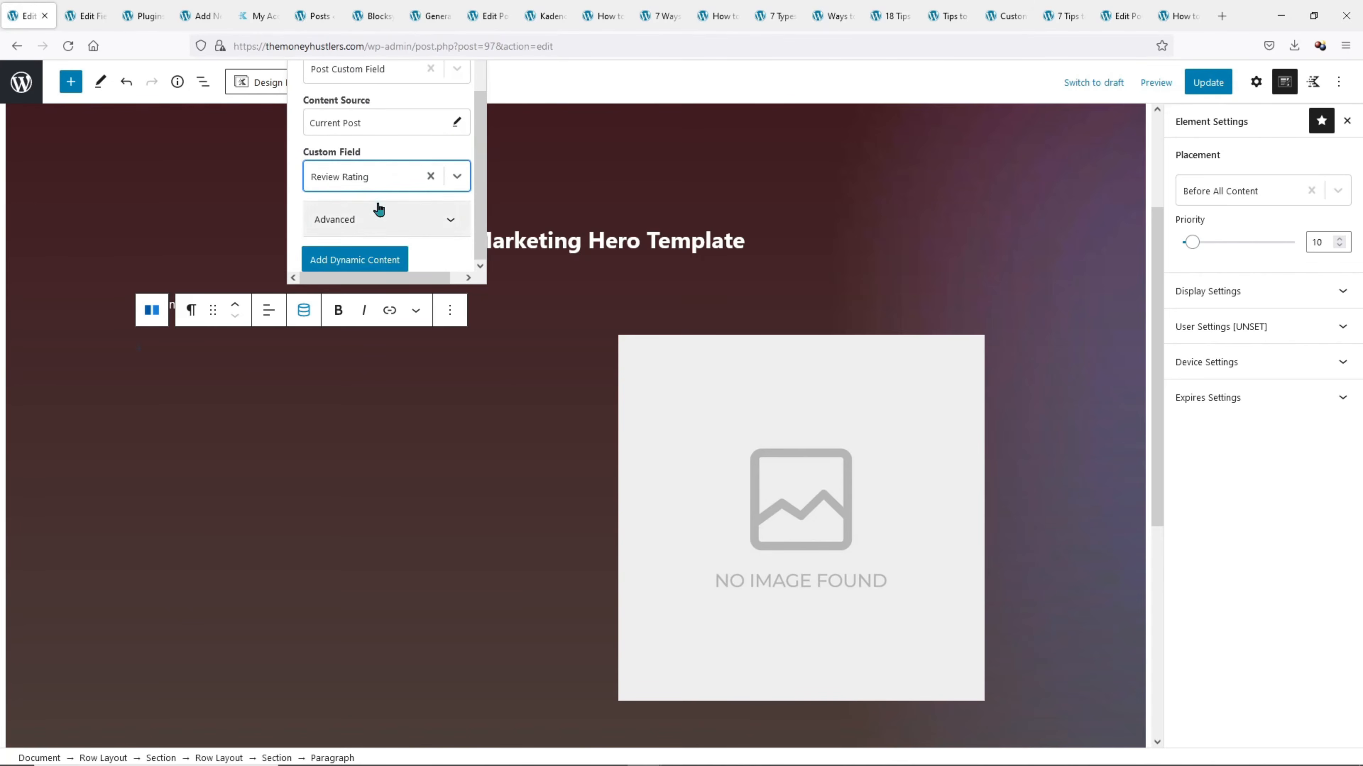
left_click(373, 255)
left_click(362, 382)
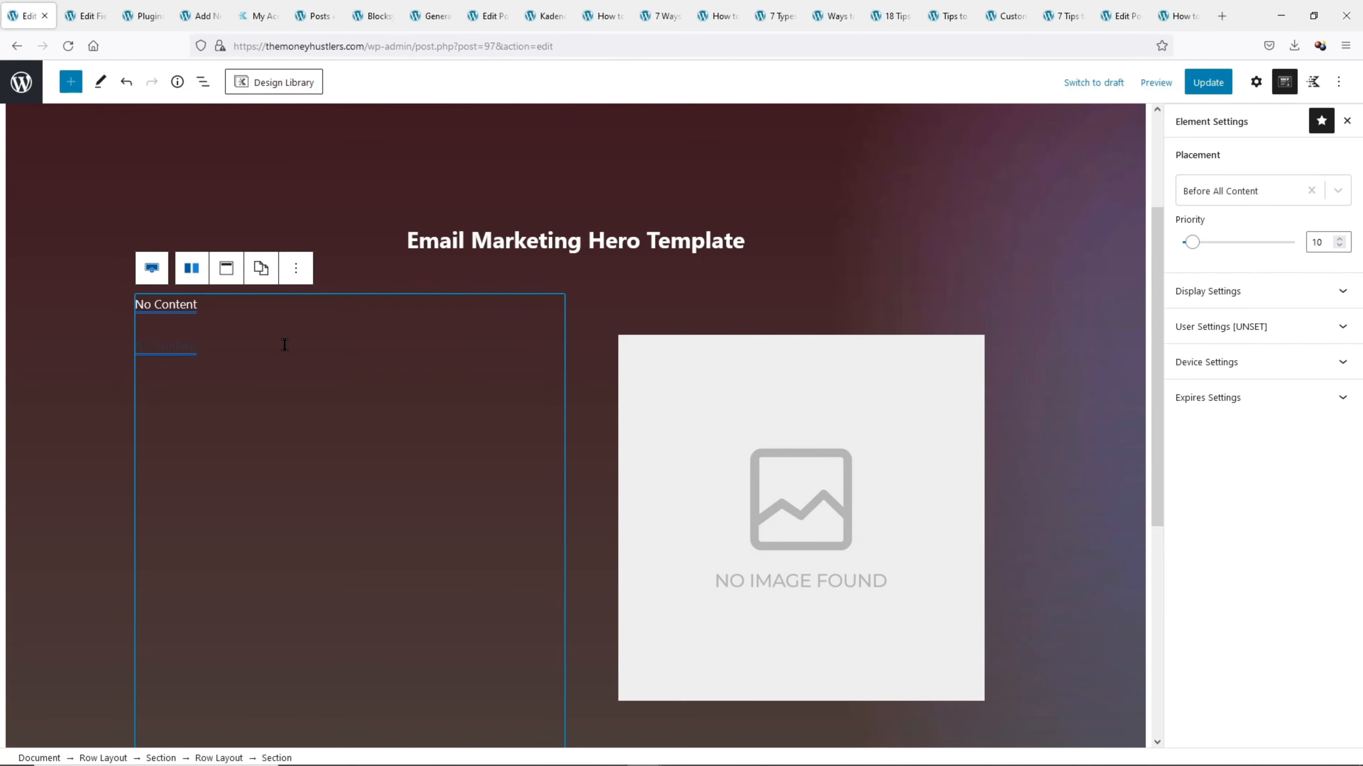
Update the template and the Generatepress Review post, and check the rating on the reloaded live post
left_click(1199, 83)
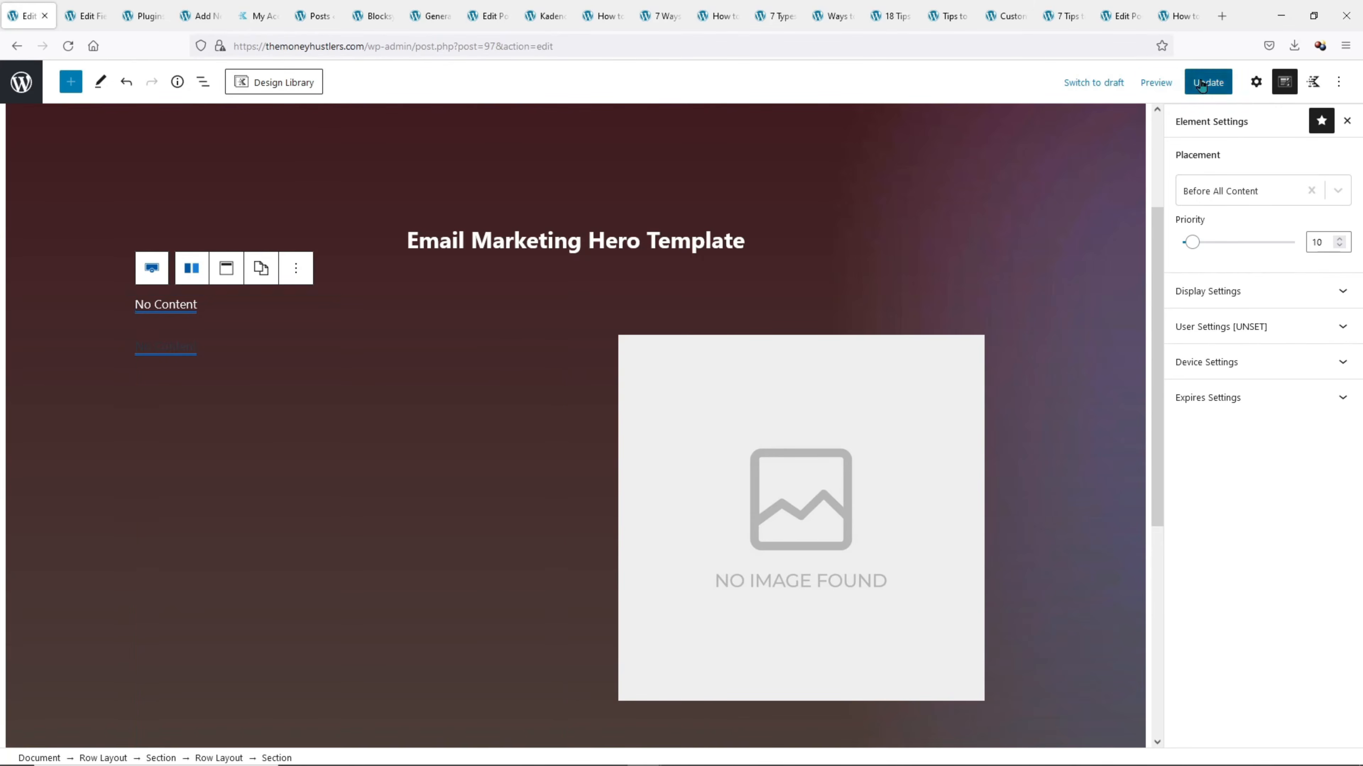
left_click(487, 16)
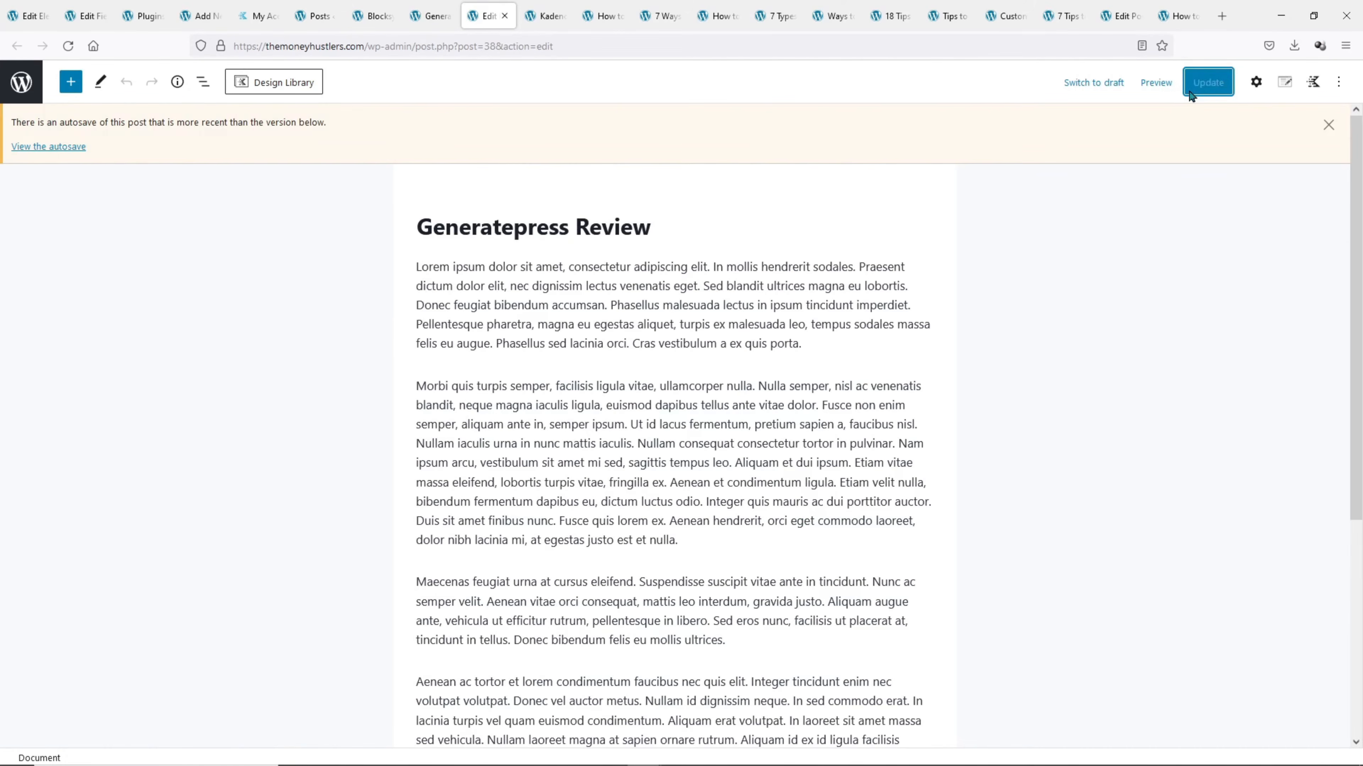
left_click(1201, 83)
left_click(430, 16)
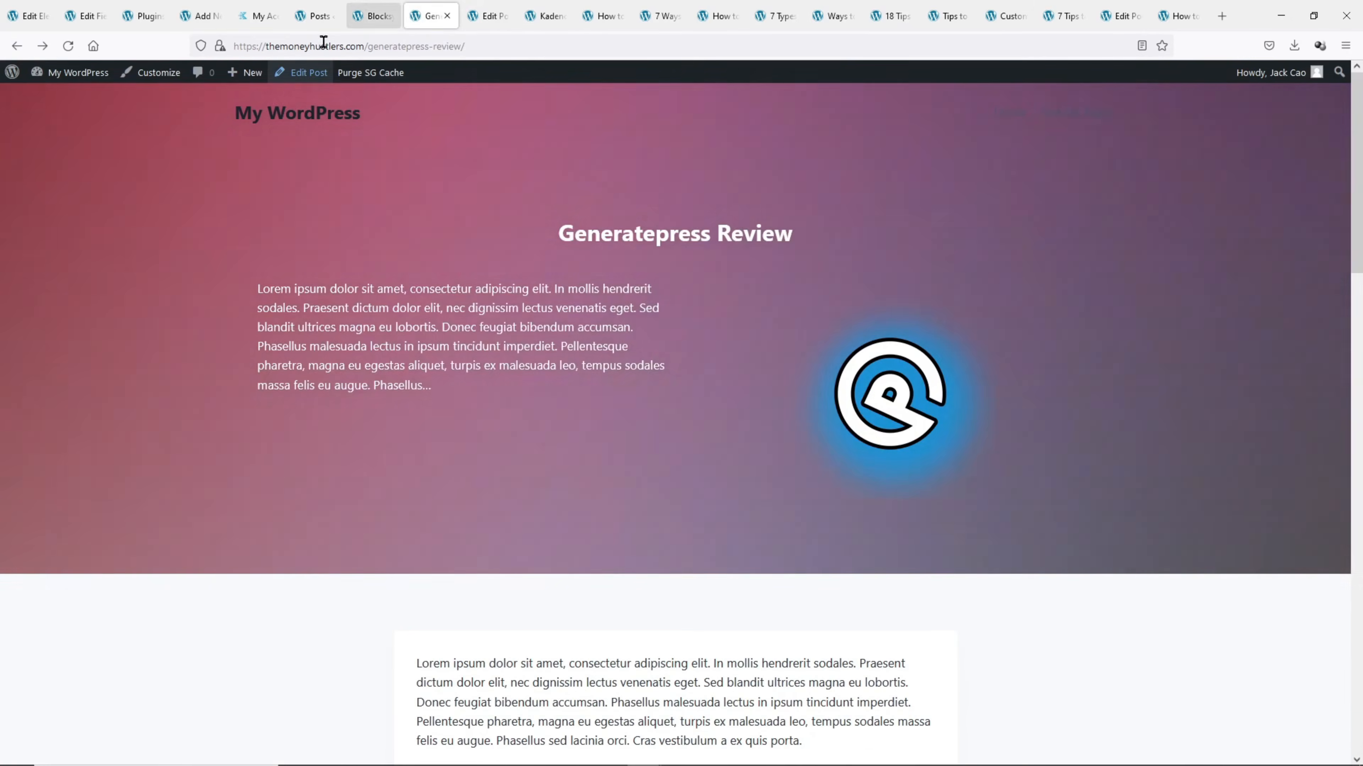
left_click(67, 48)
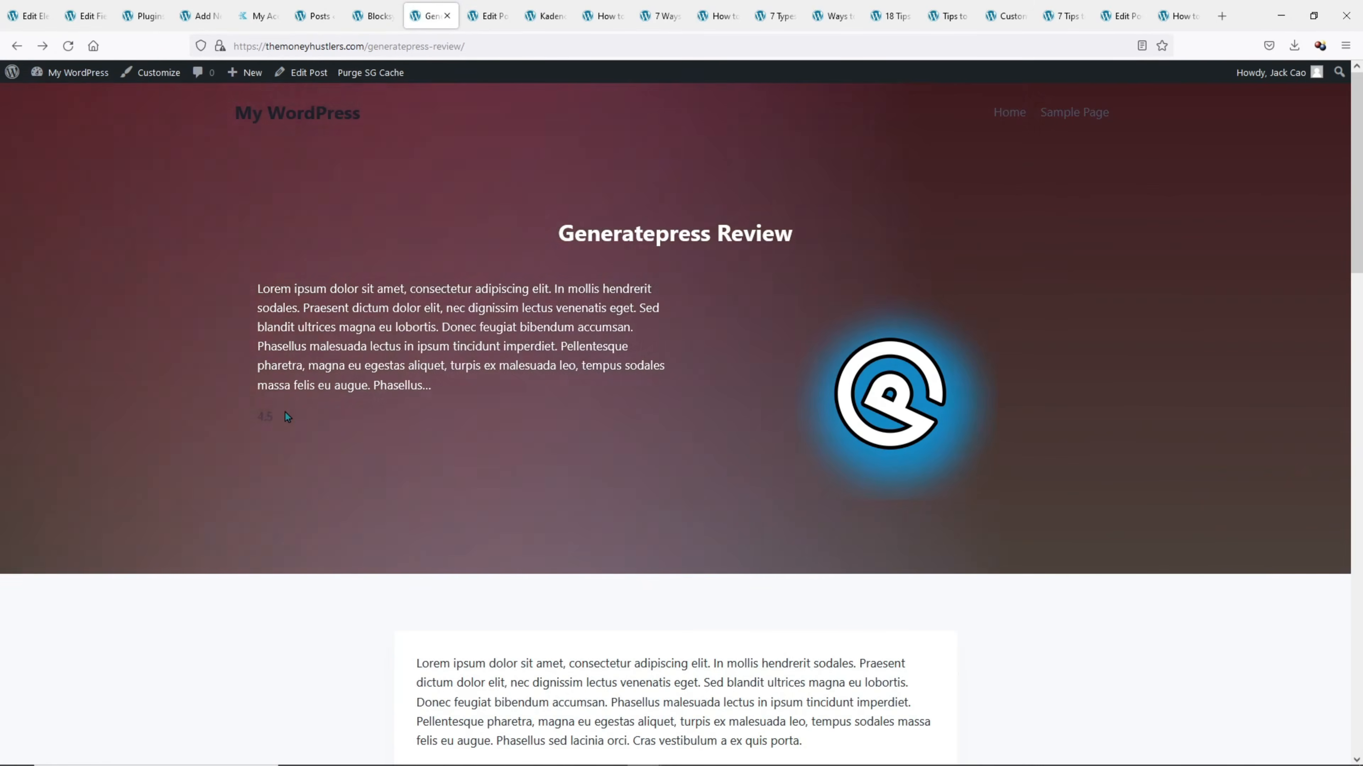
left_click_drag(284, 411, 250, 411)
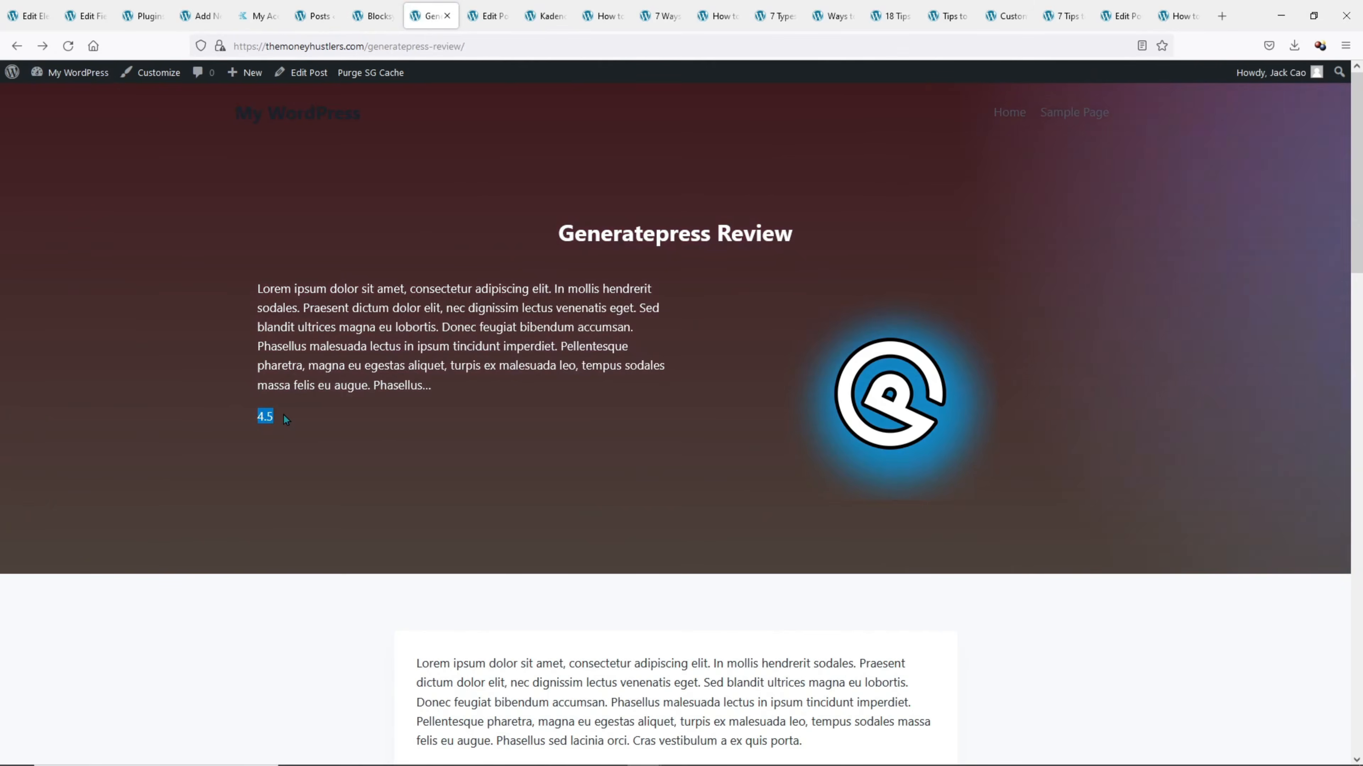
left_click(283, 419)
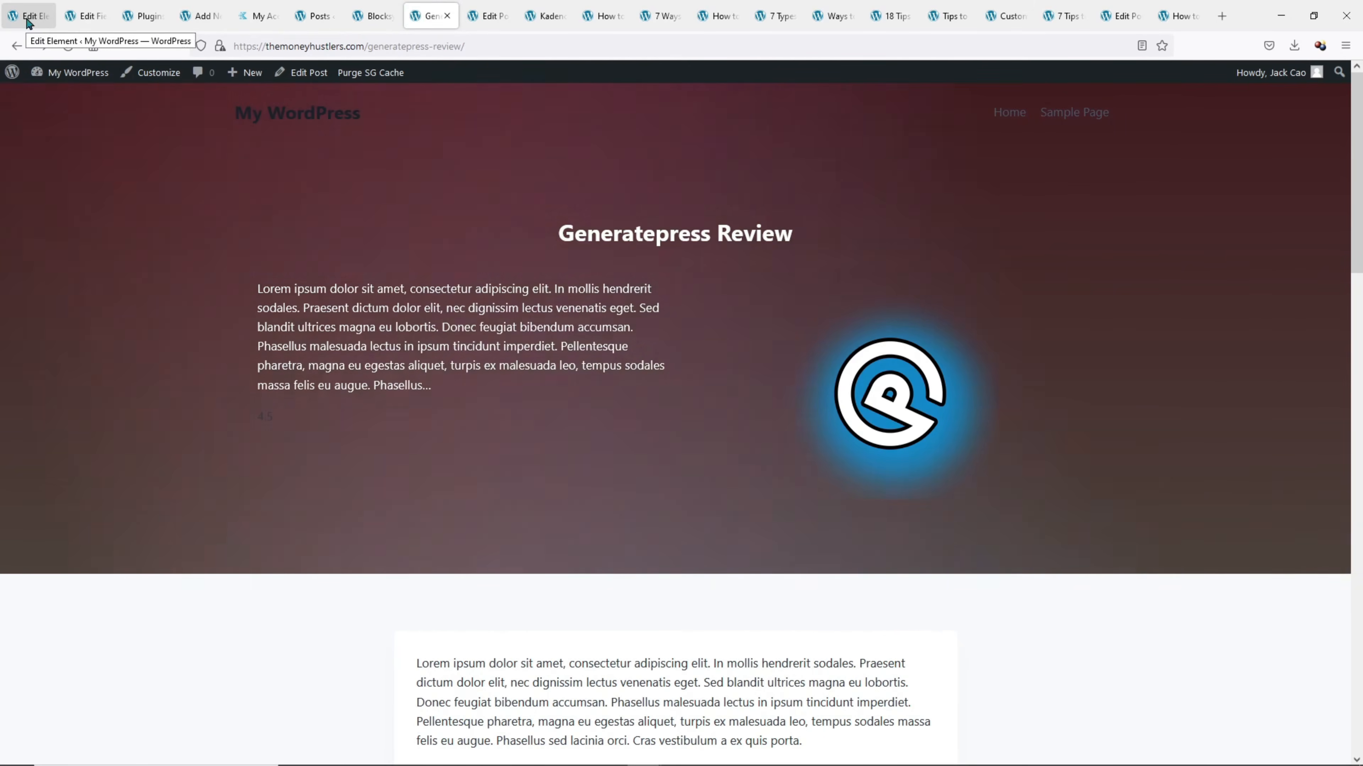
Set the text color of the template's rating paragraph to white
left_click(27, 16)
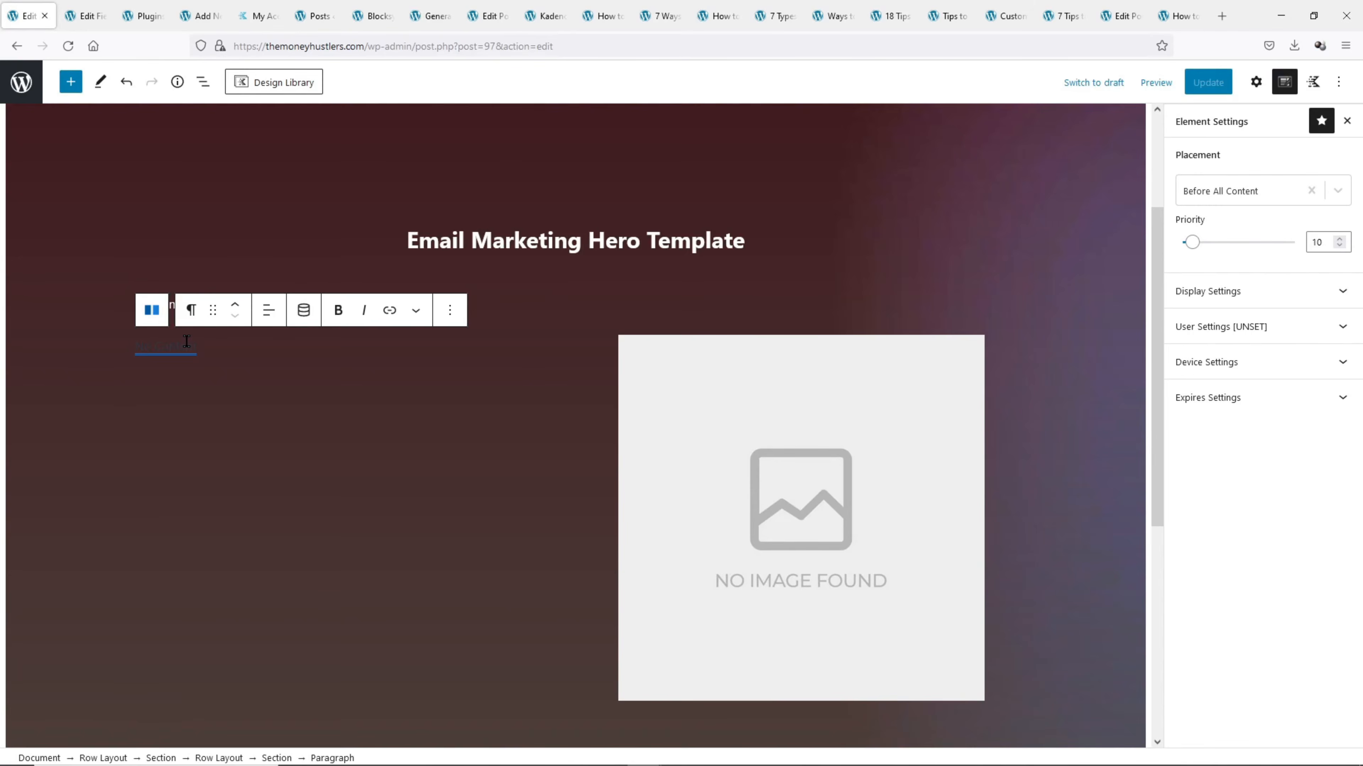
left_click(1255, 86)
right_click(1256, 86)
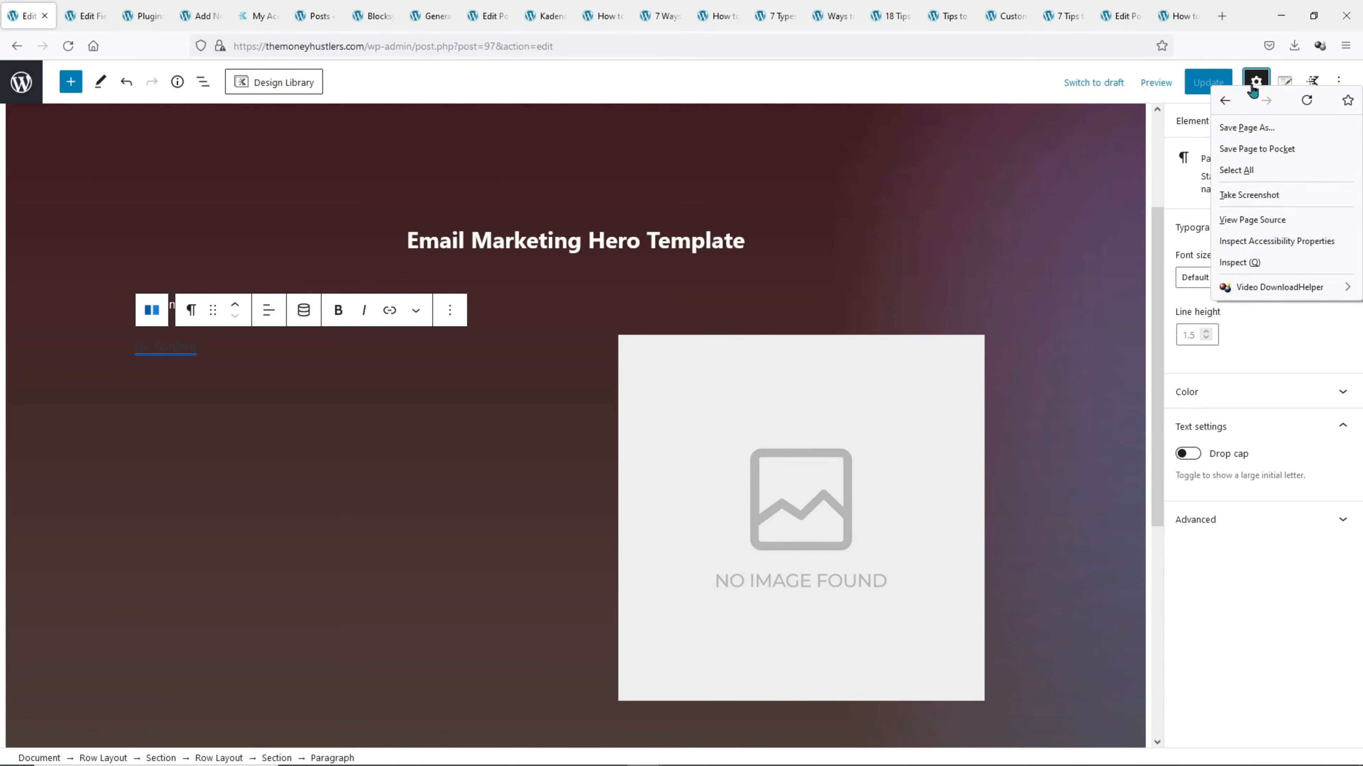
left_click(1291, 375)
left_click(1300, 398)
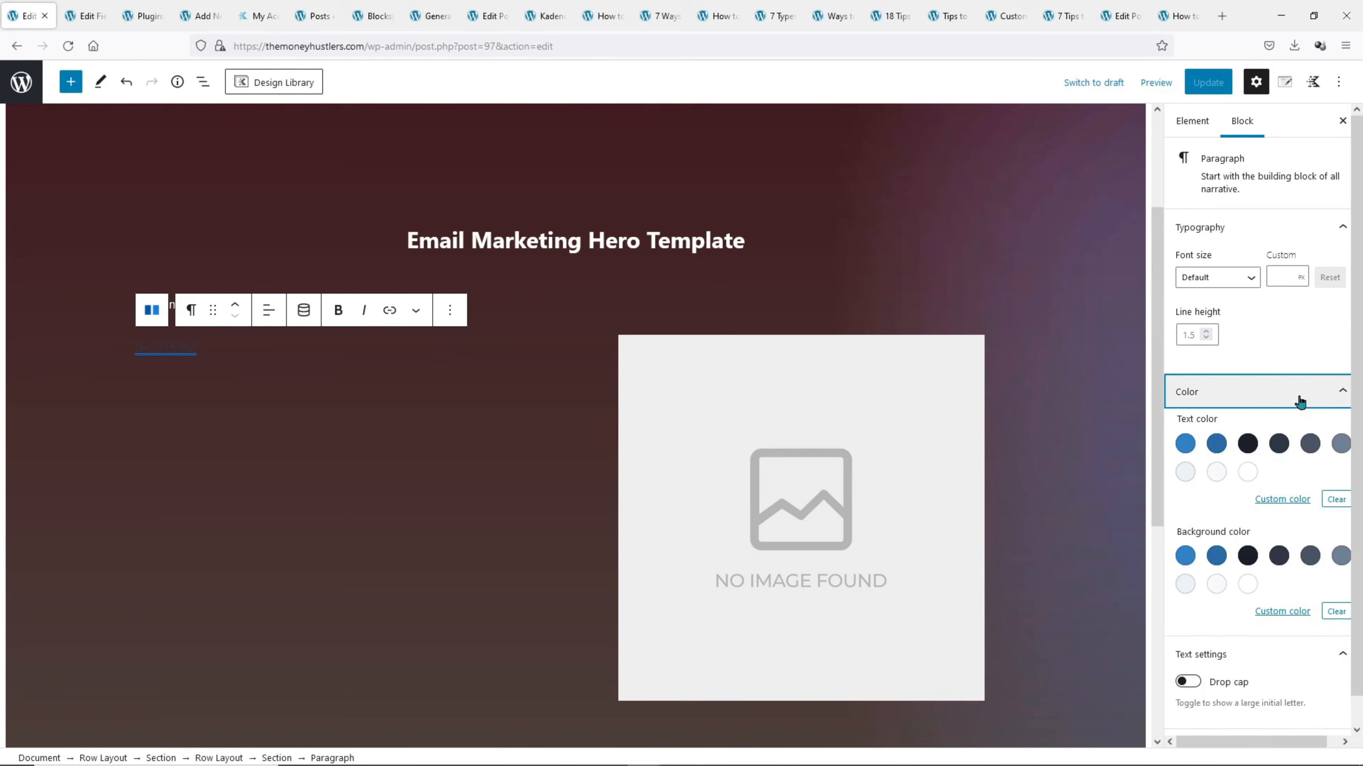
left_click(1248, 473)
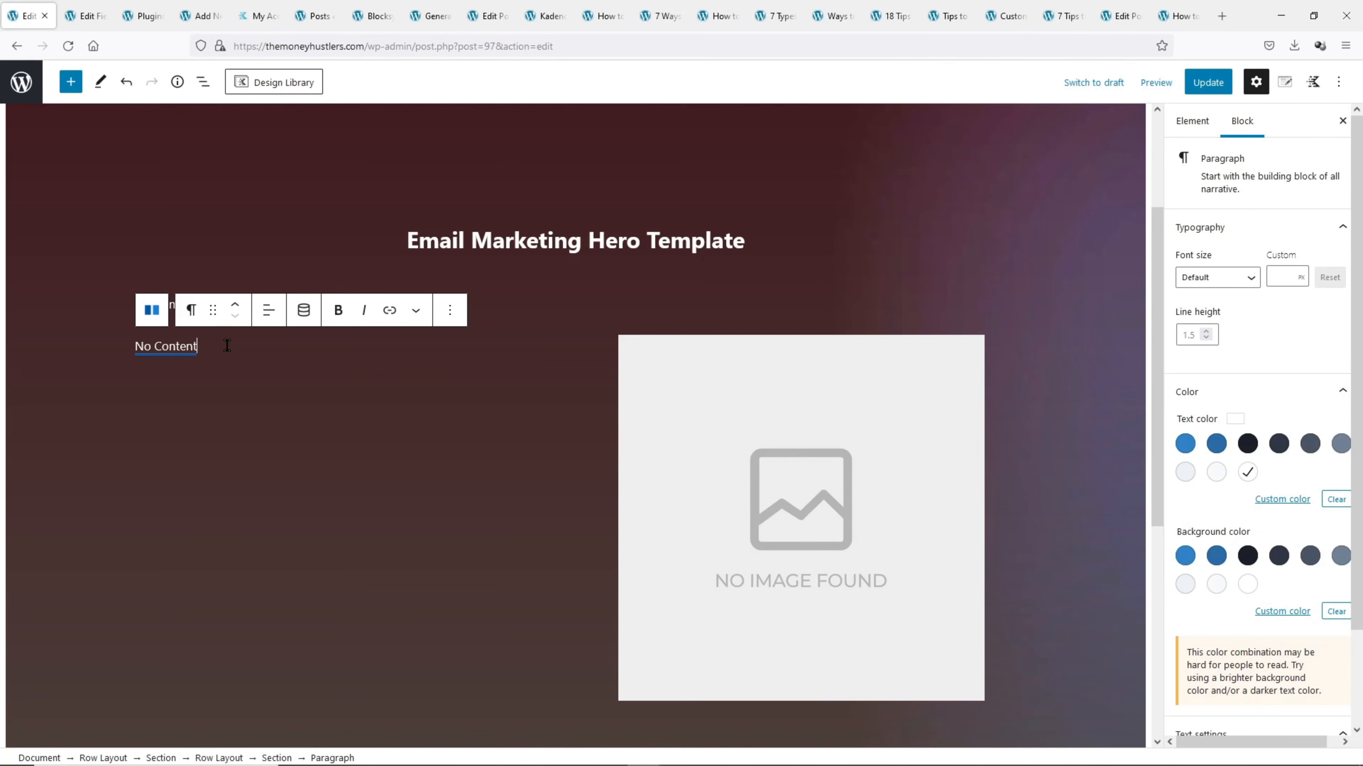
Append "out of 5" to the dynamic rating, update the template and view the live Generatepress Review post
type("out of 5")
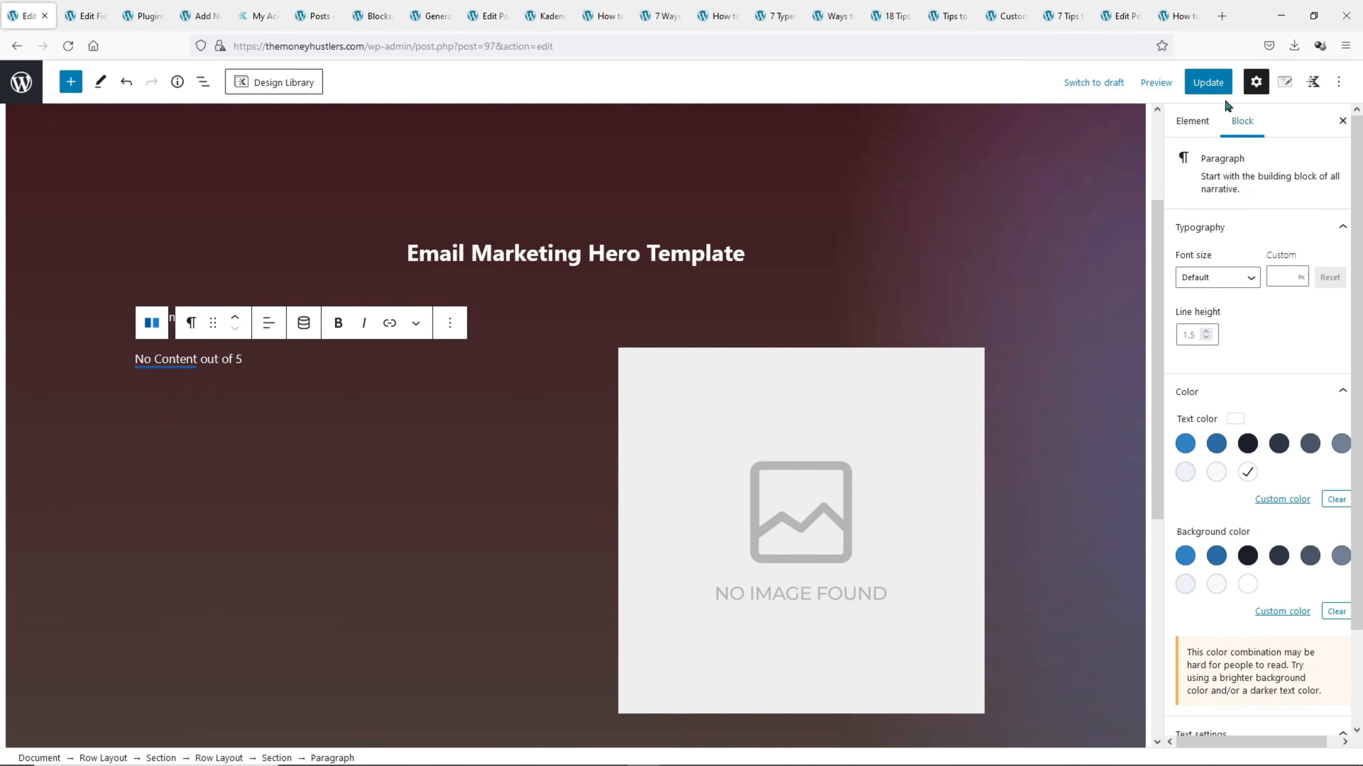
left_click(1186, 85)
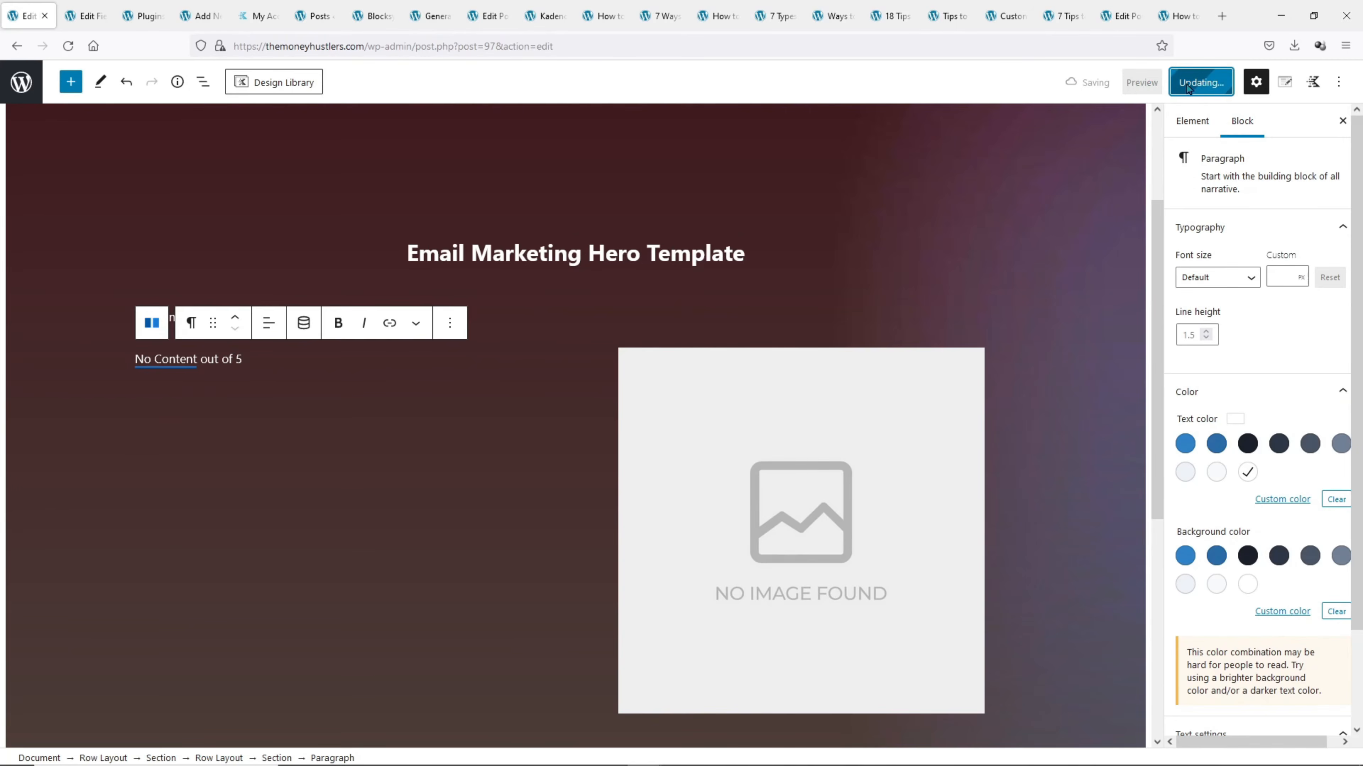
left_click(429, 15)
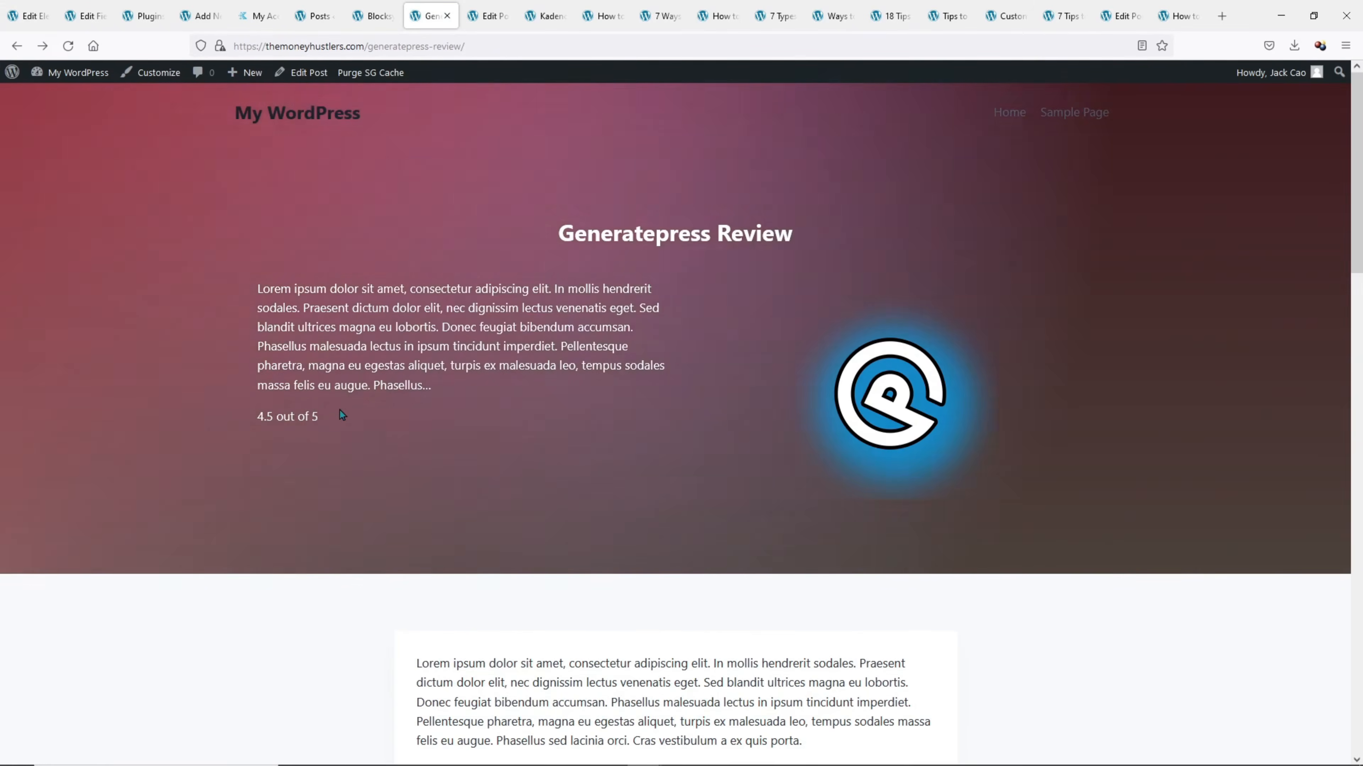
Prefix the template's rating with "Rating:", save the template and check the reloaded Generatepress Review post
left_click(29, 6)
left_click(134, 359)
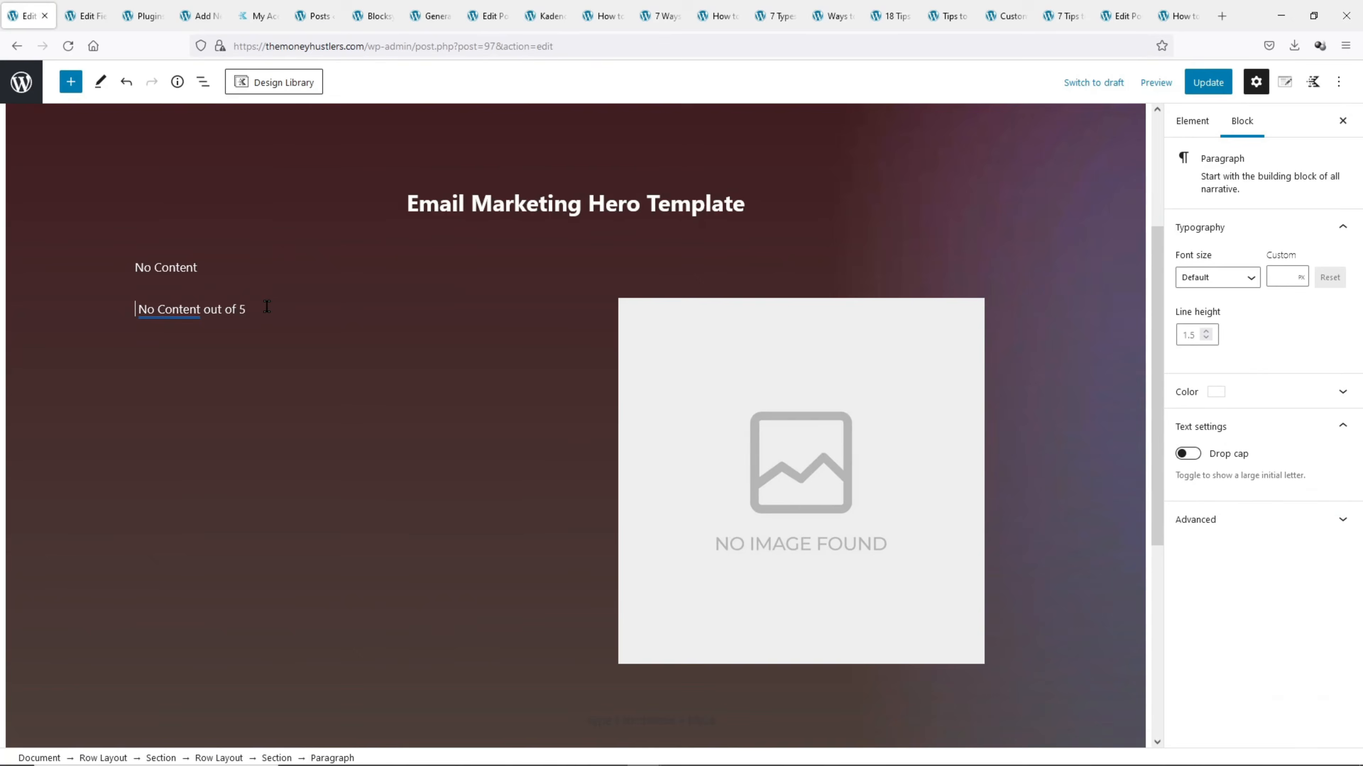
type("Rating:")
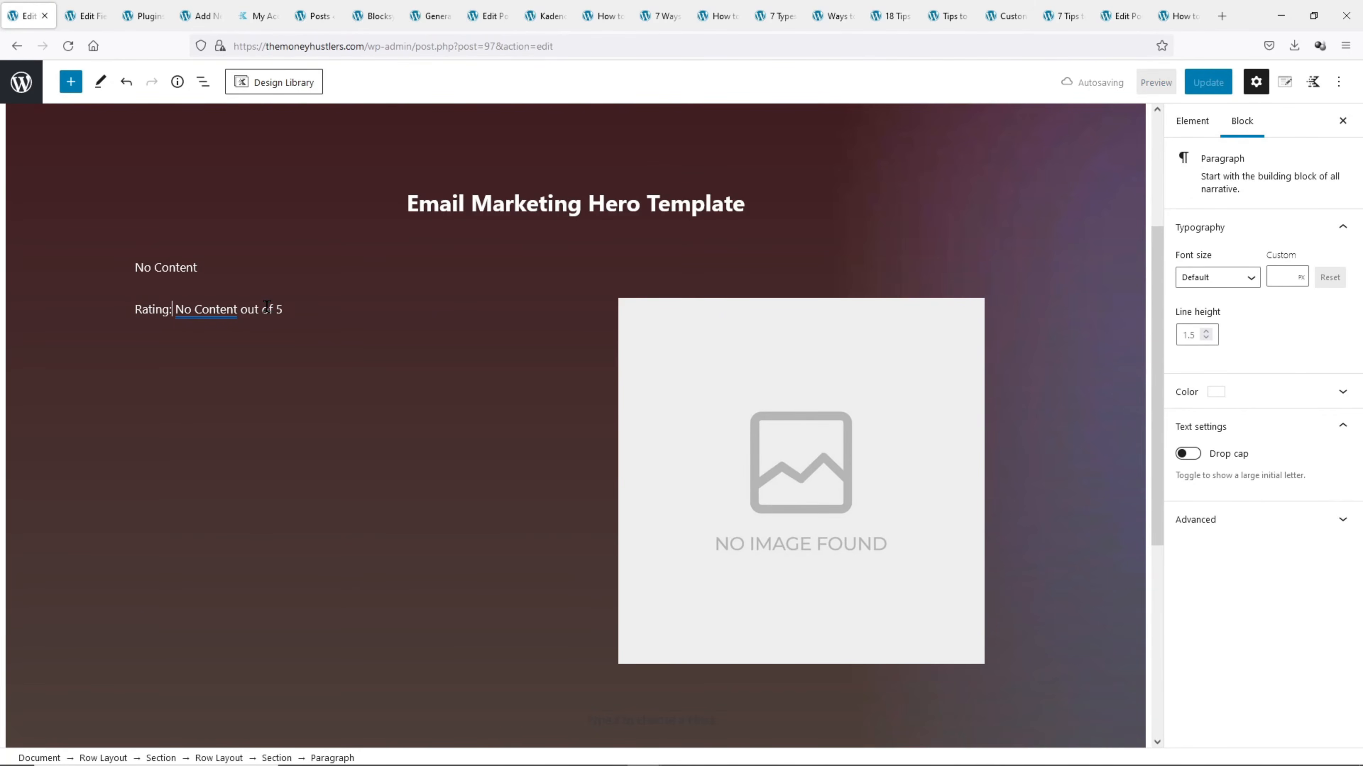
key("ctrl+s")
left_click(437, 17)
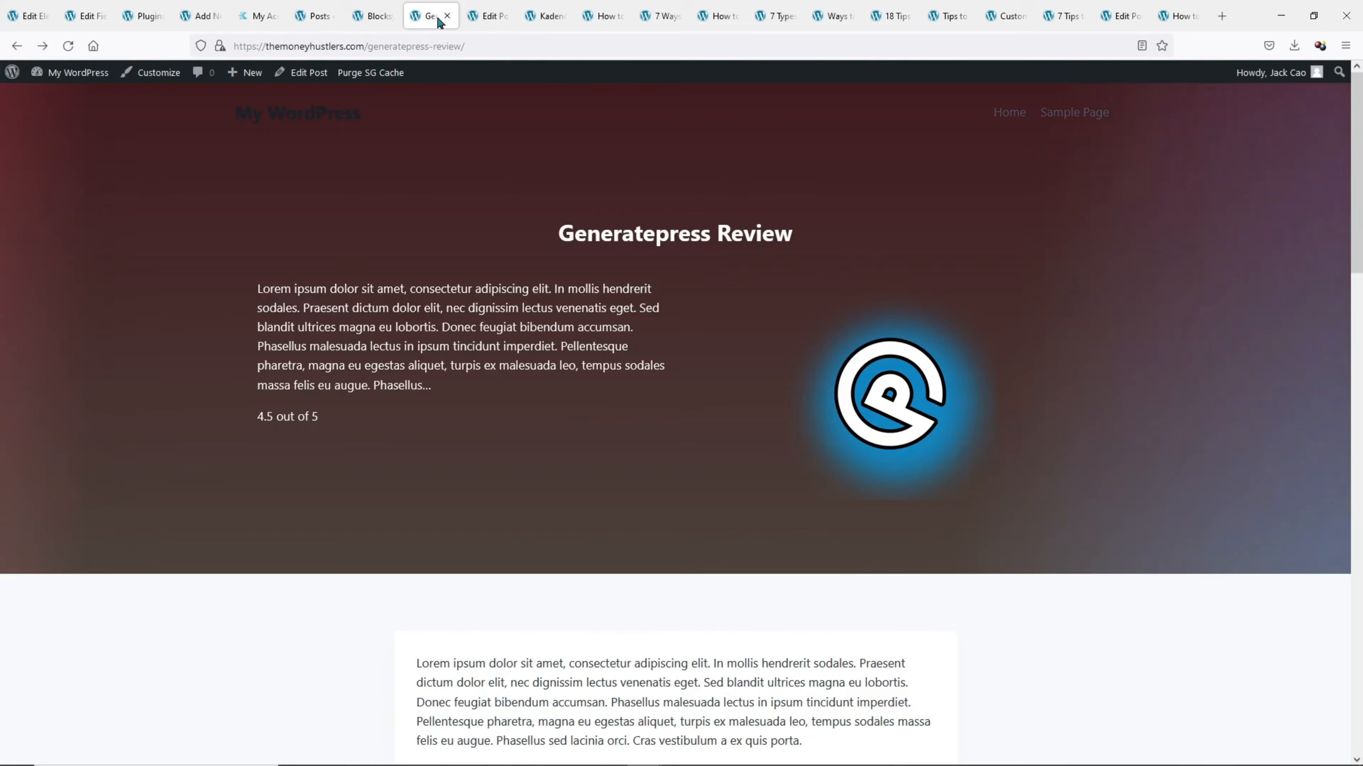
key("F5")
left_click_drag(252, 416, 315, 415)
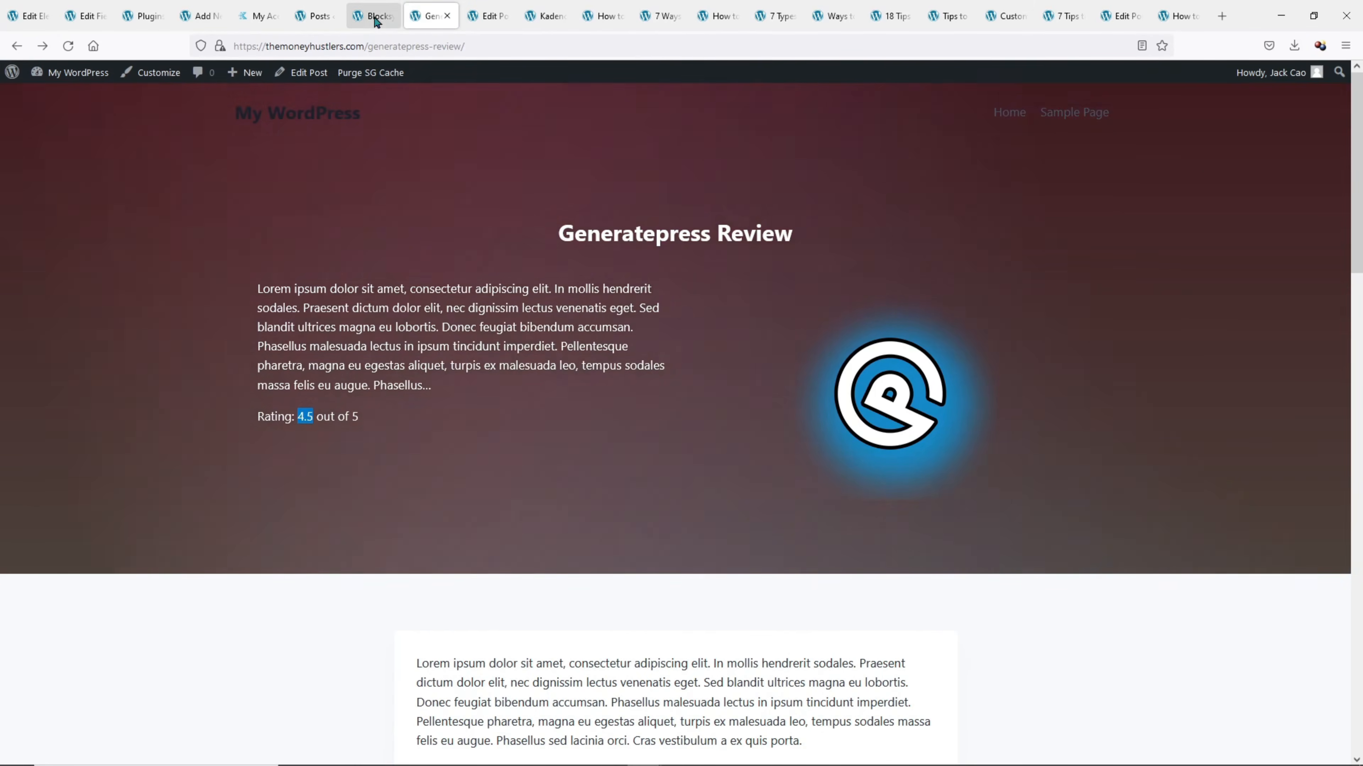
Reload the live Blocksy Review post and check the rating line below the excerpt
left_click(375, 17)
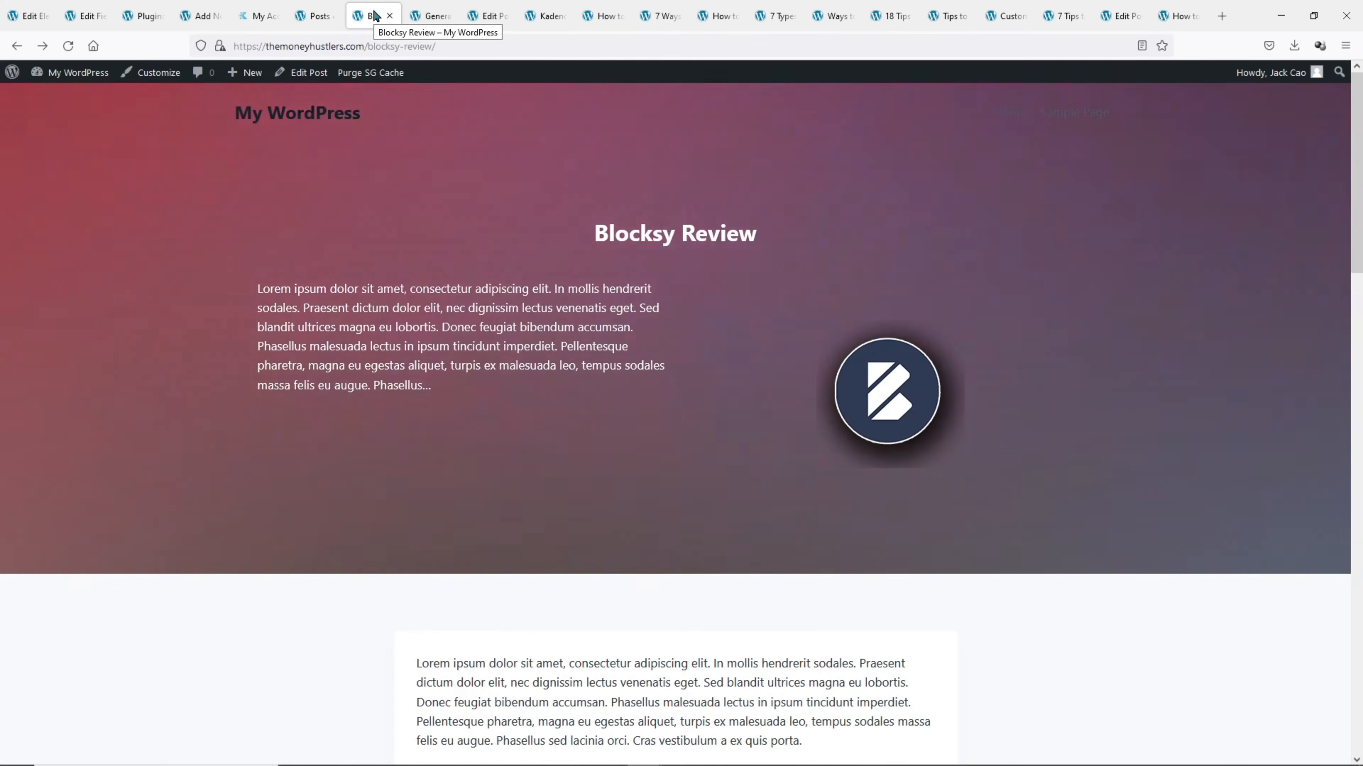
left_click(67, 46)
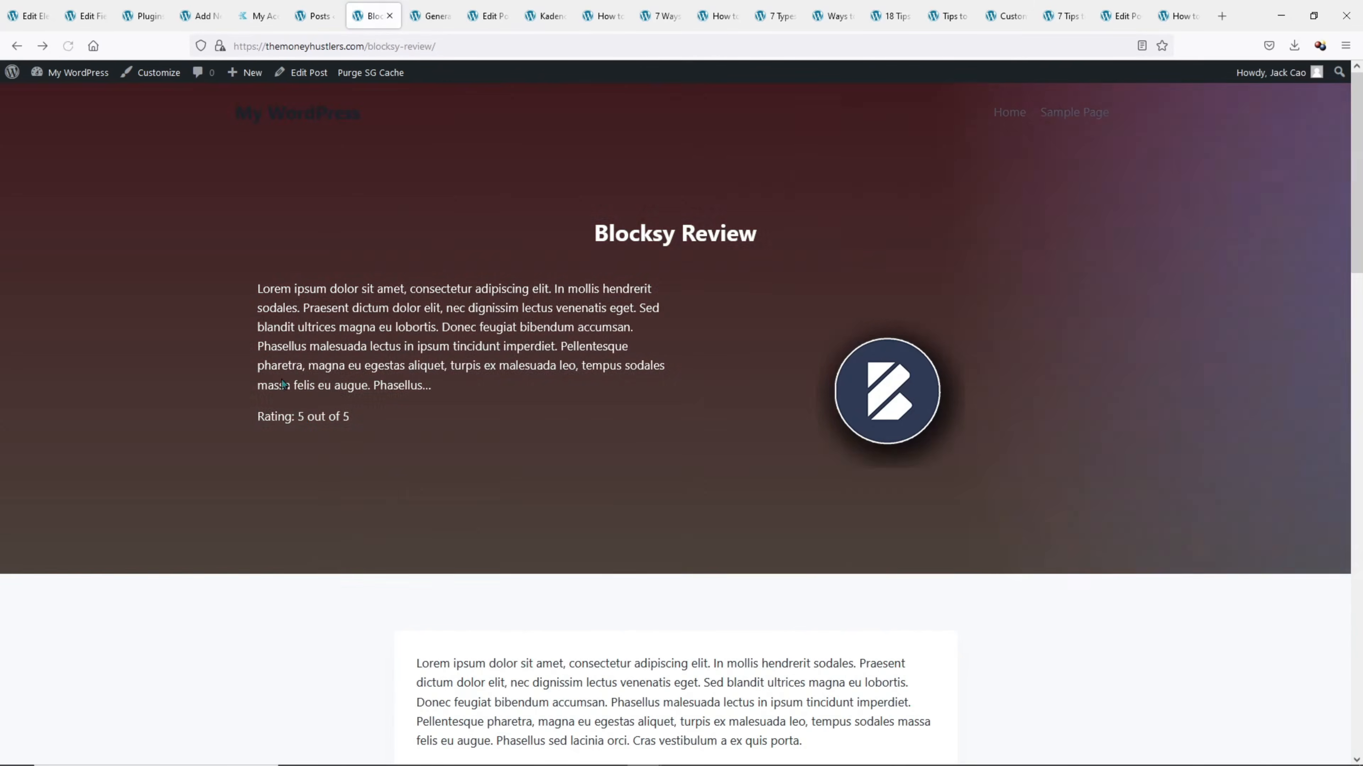
double_click(302, 417)
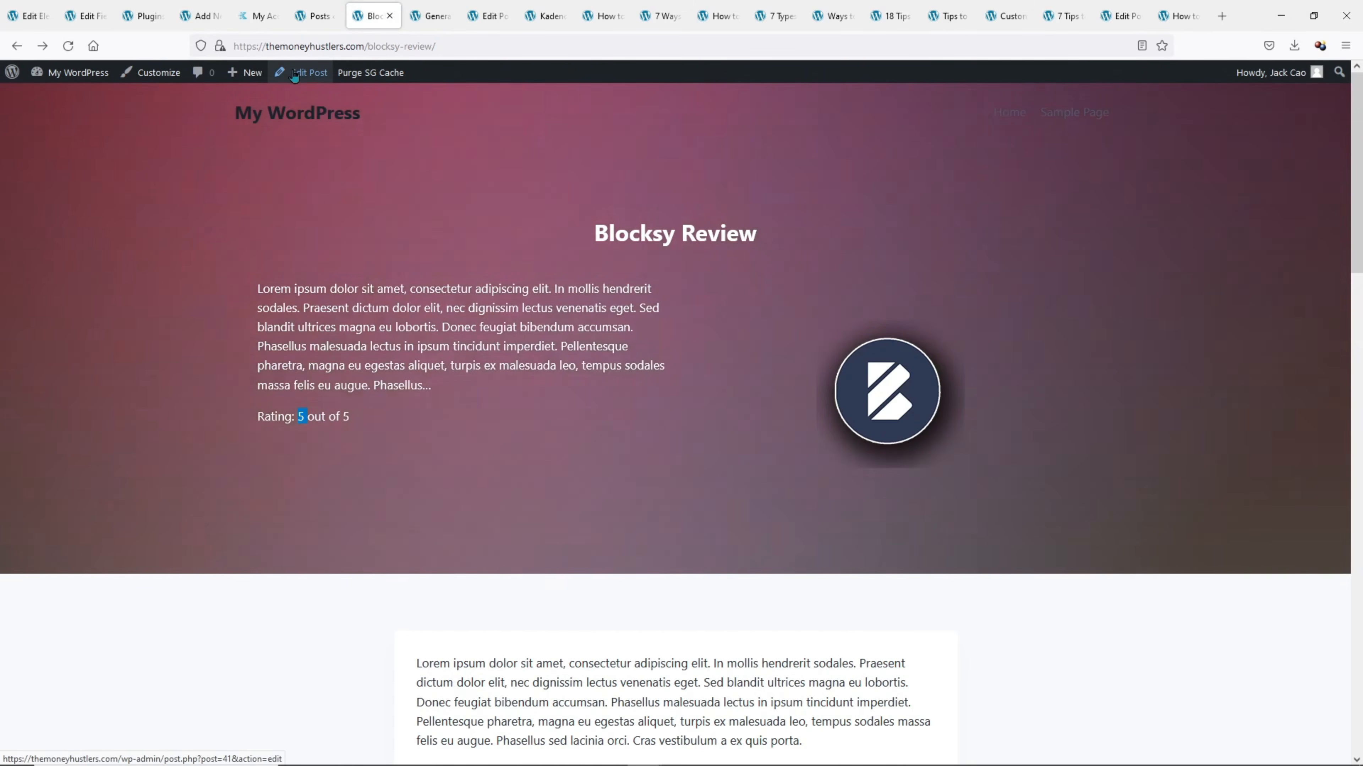
Update the Blocksy Review post with a Review Rating of 4.5 and check the rating on the reloaded live post
left_click(294, 75)
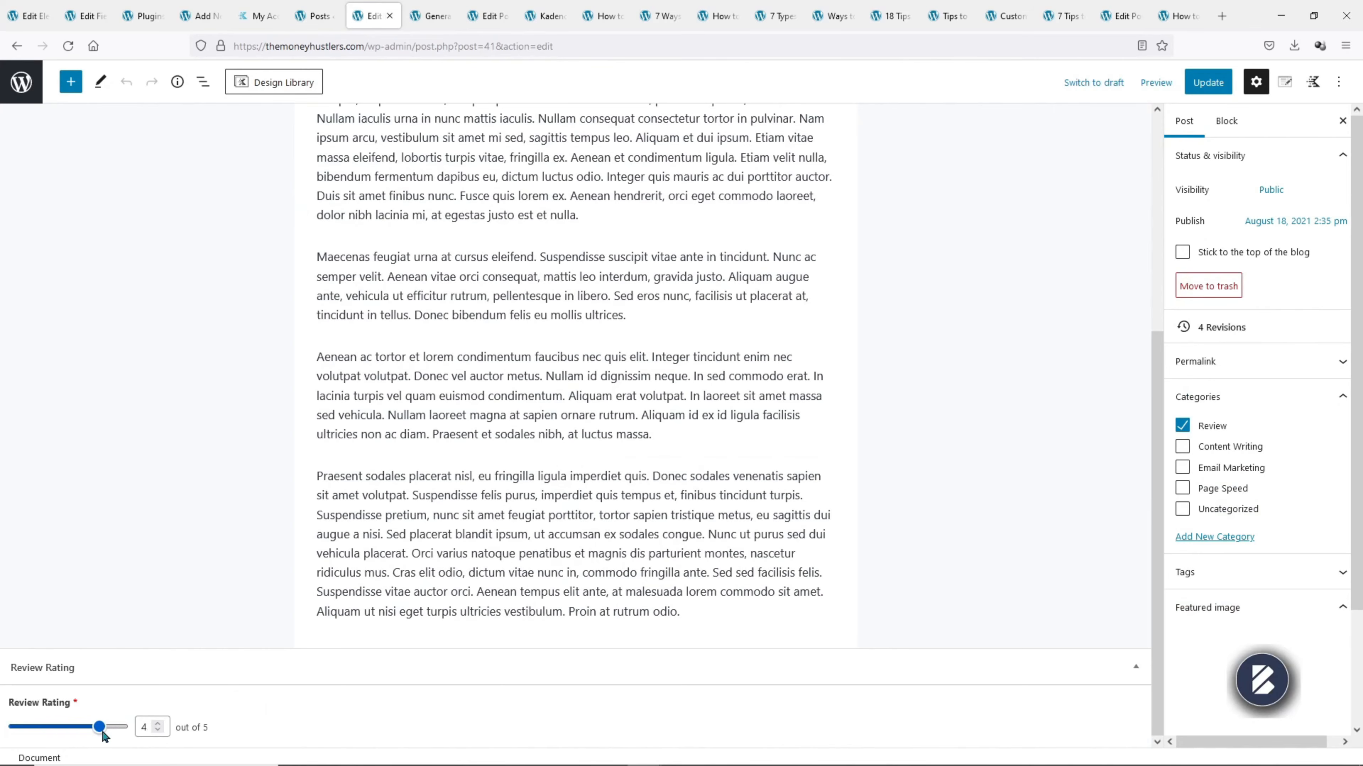
left_click(1208, 86)
left_click(134, 720)
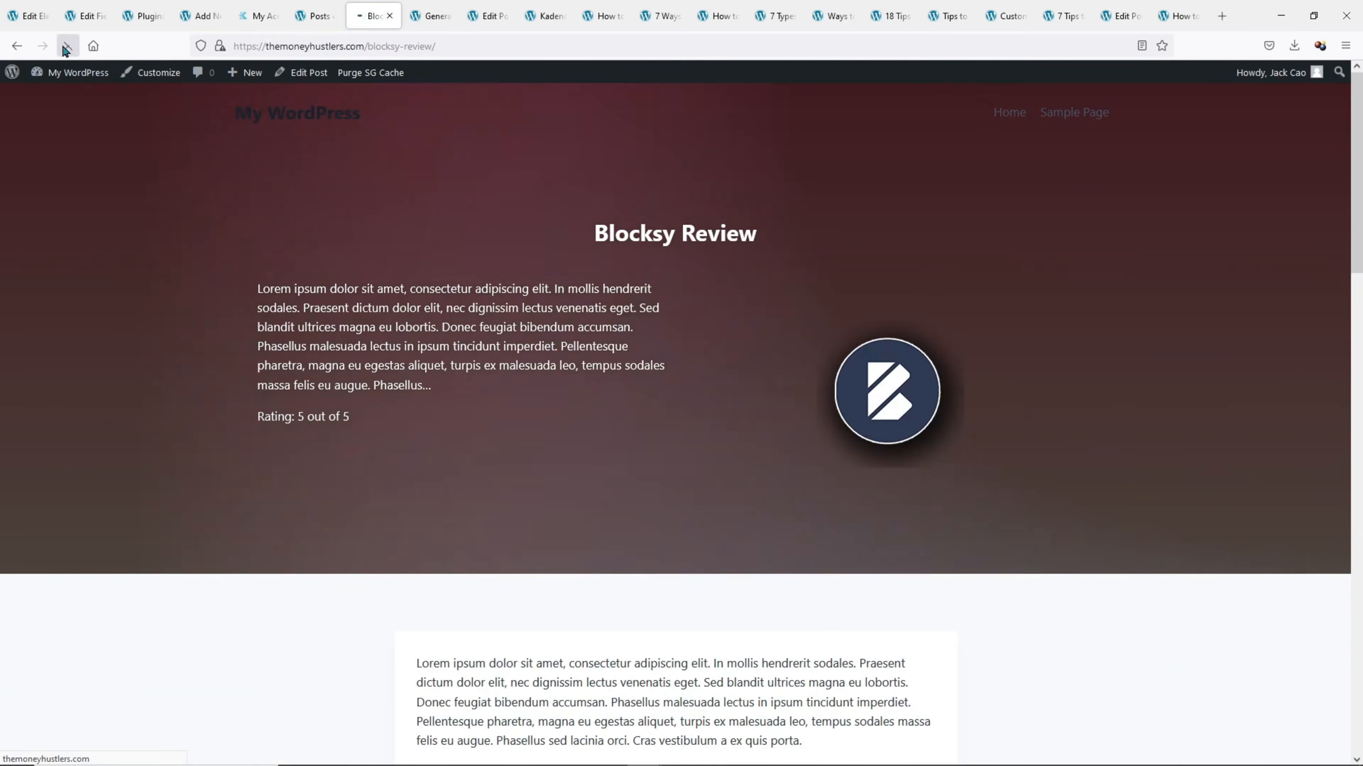
left_click(68, 46)
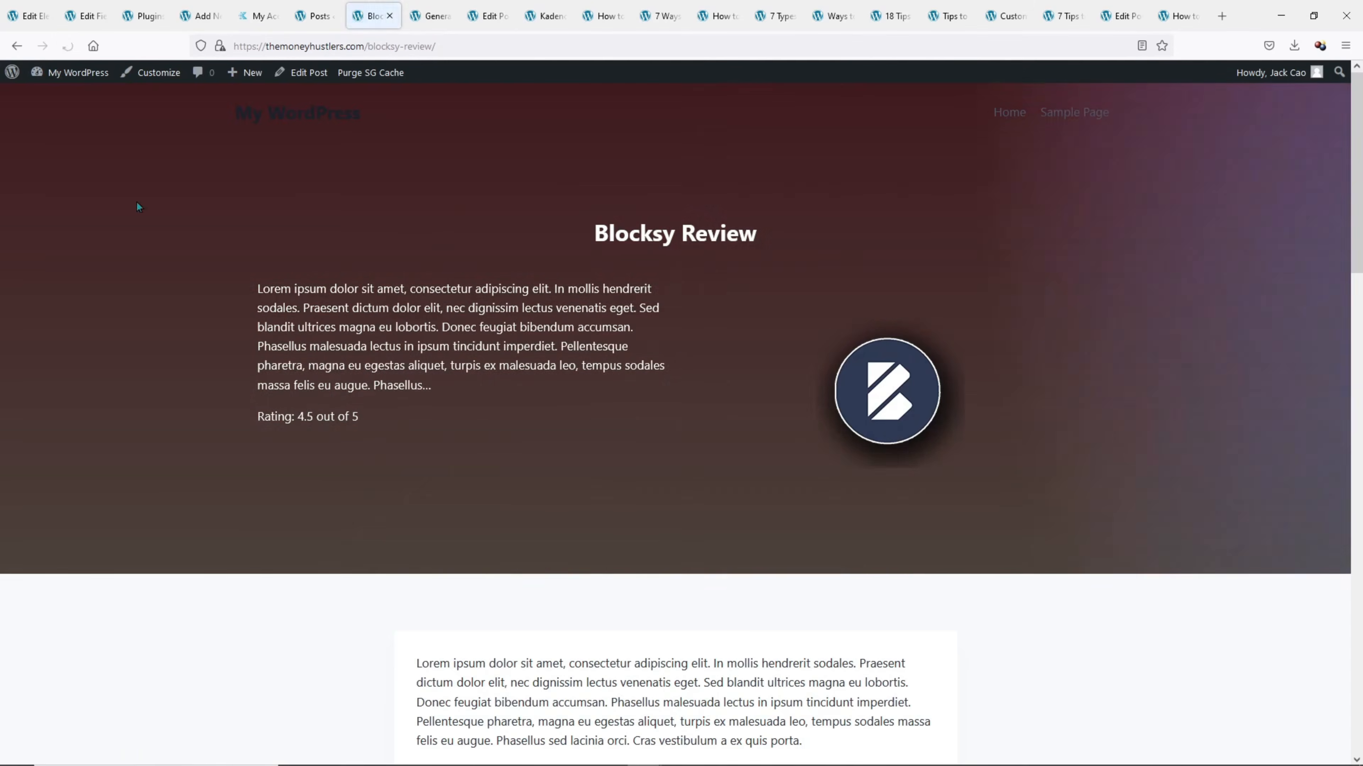
double_click(310, 415)
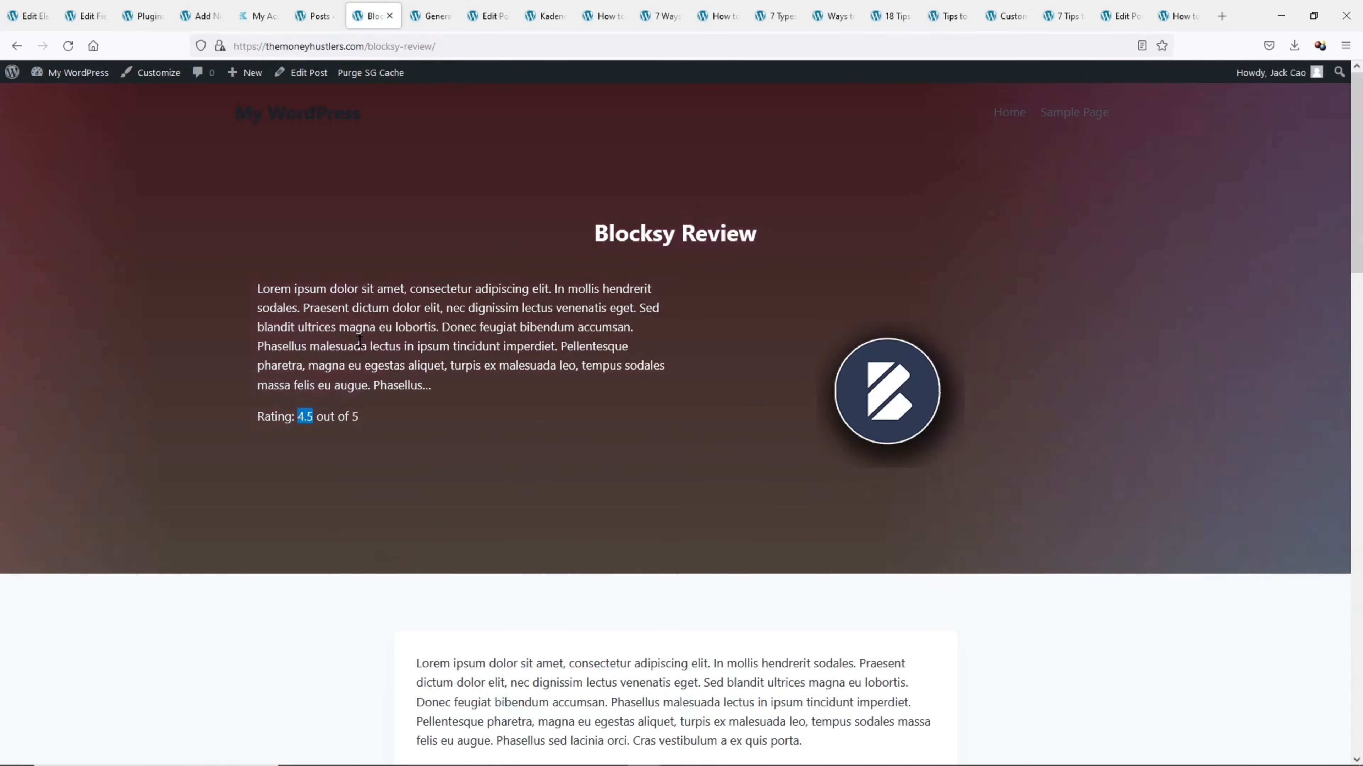
Update the Kadence Review post with a Review Rating of 4.5 and check the rating on the reloaded live post
left_click(538, 17)
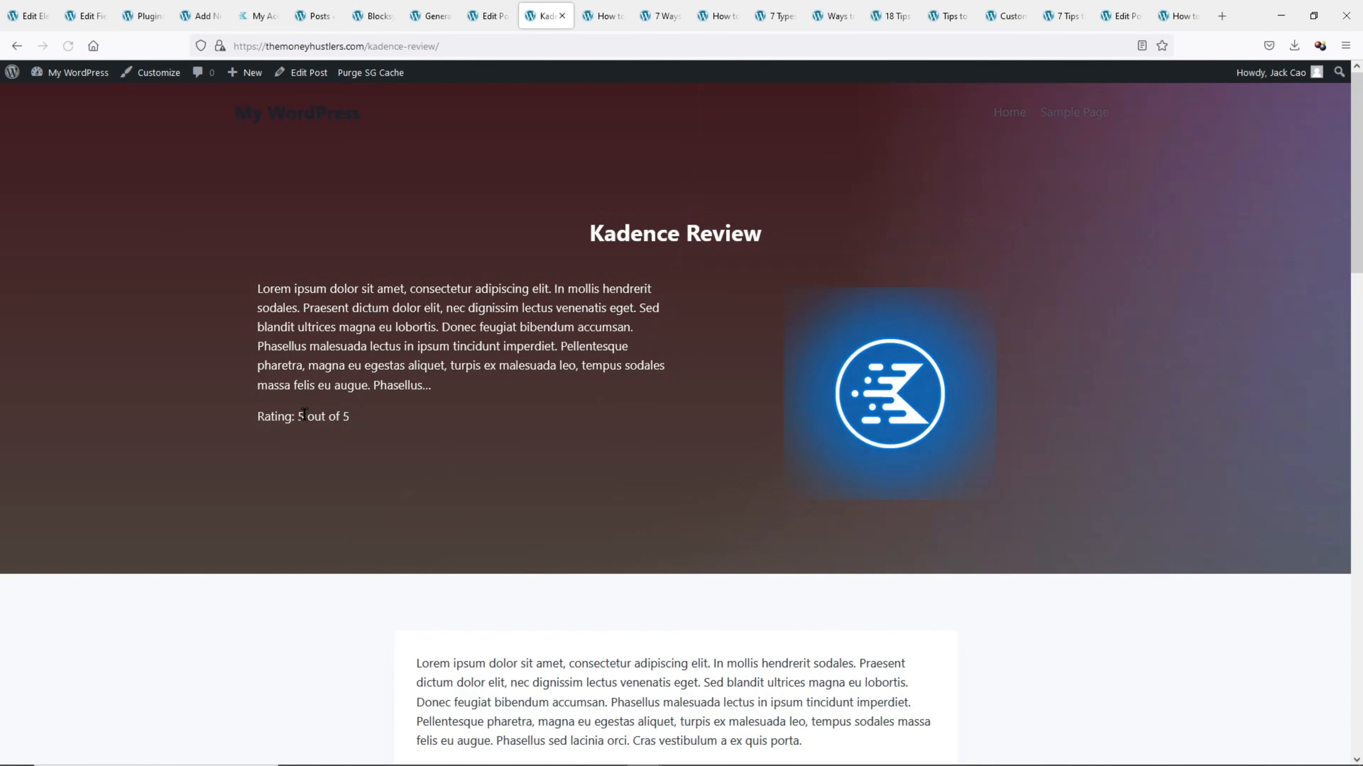
double_click(304, 414)
left_click(135, 323)
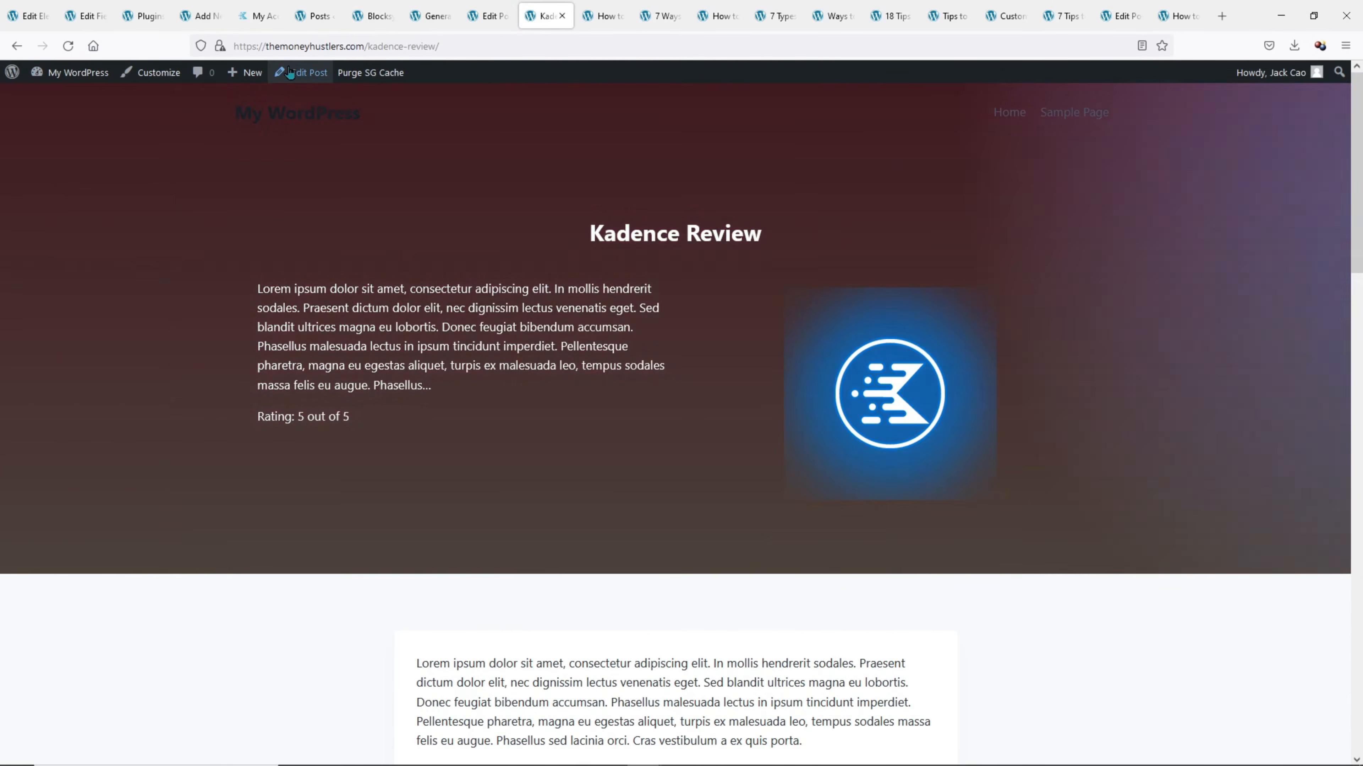
left_click(292, 72)
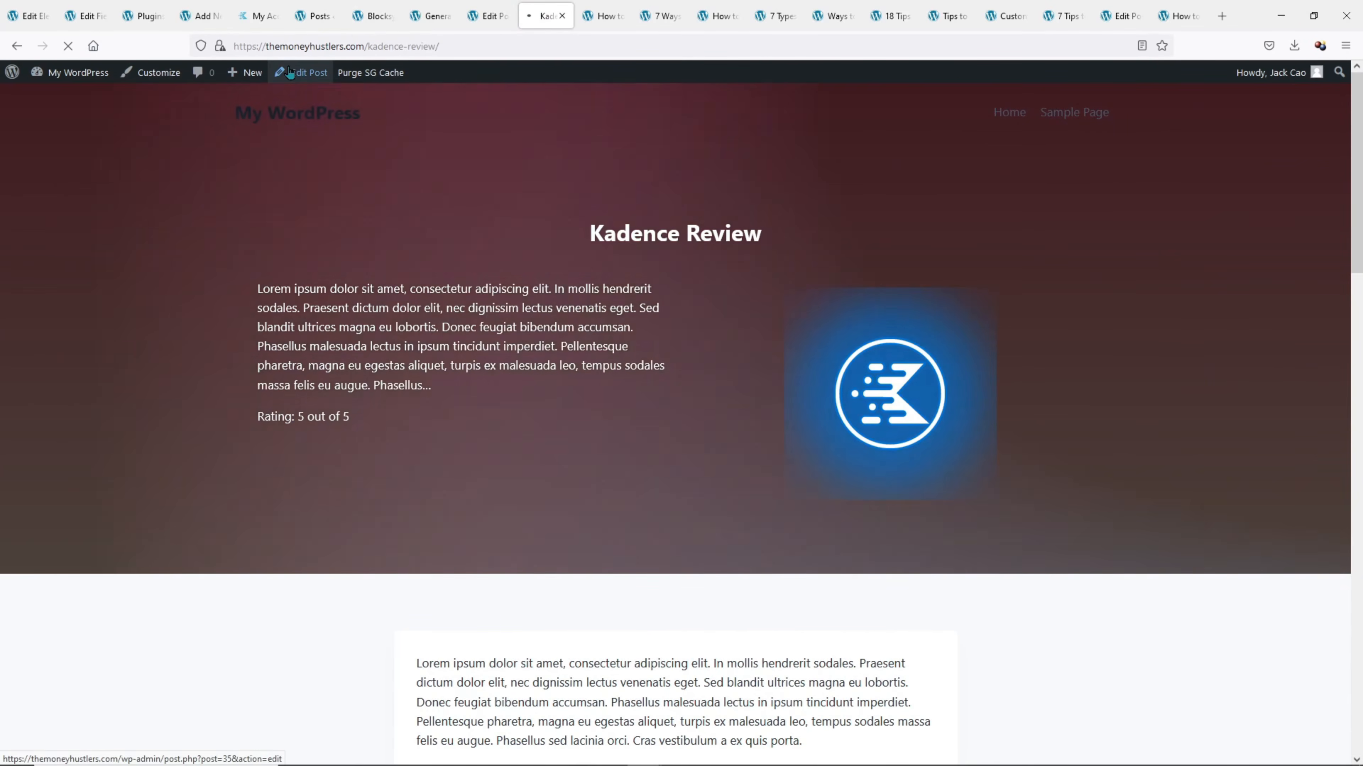
scroll(368, 507, "down", 5)
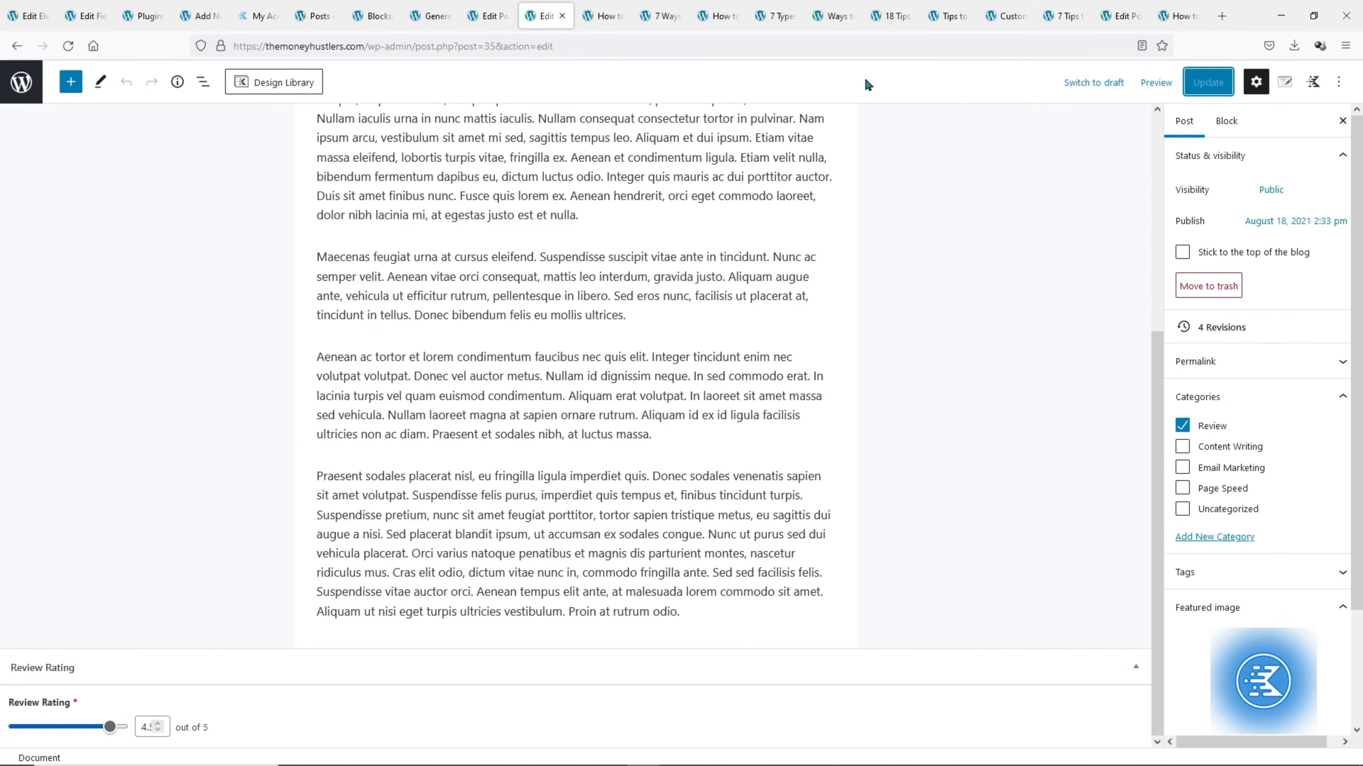
left_click(128, 718)
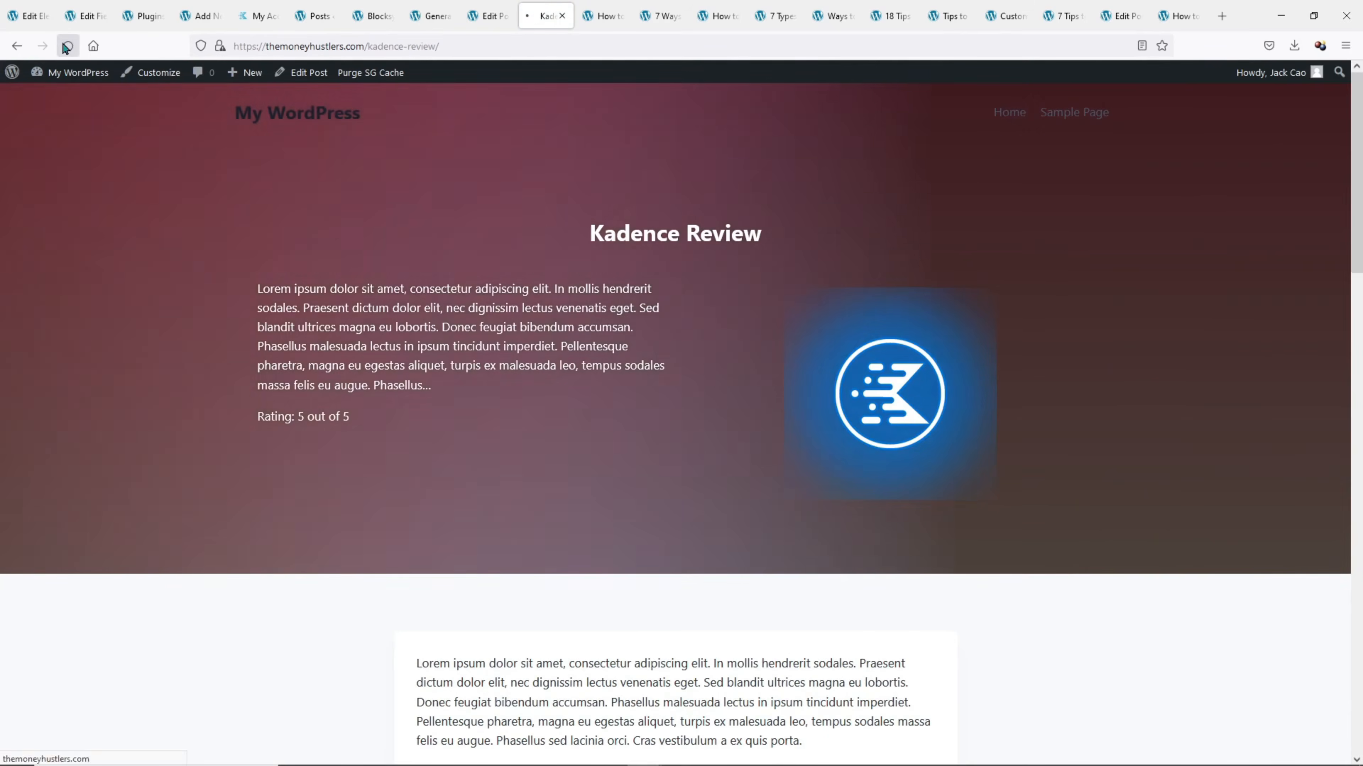
left_click(65, 48)
double_click(306, 417)
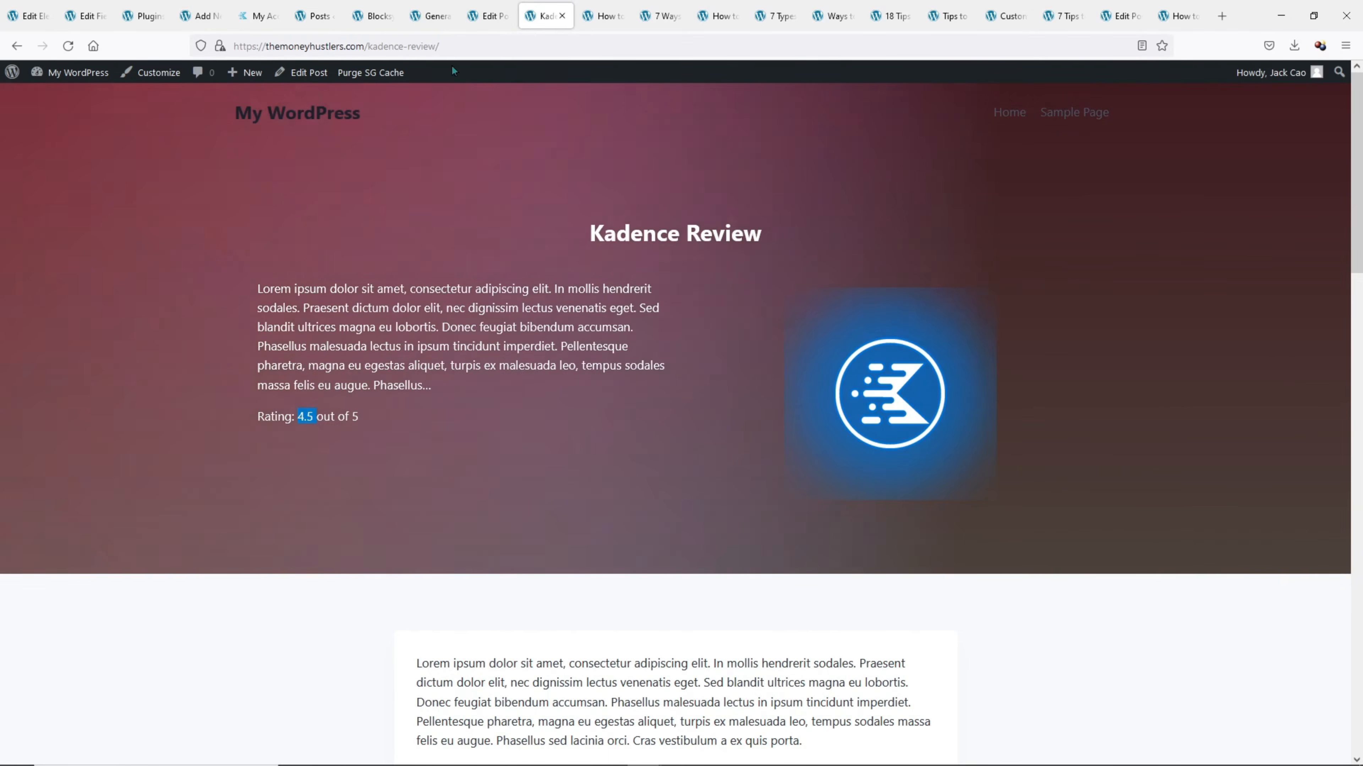
Start a new Advanced Custom Fields field group titled "Affiliate Link"
left_click(475, 20)
scroll(270, 601, "down", 5)
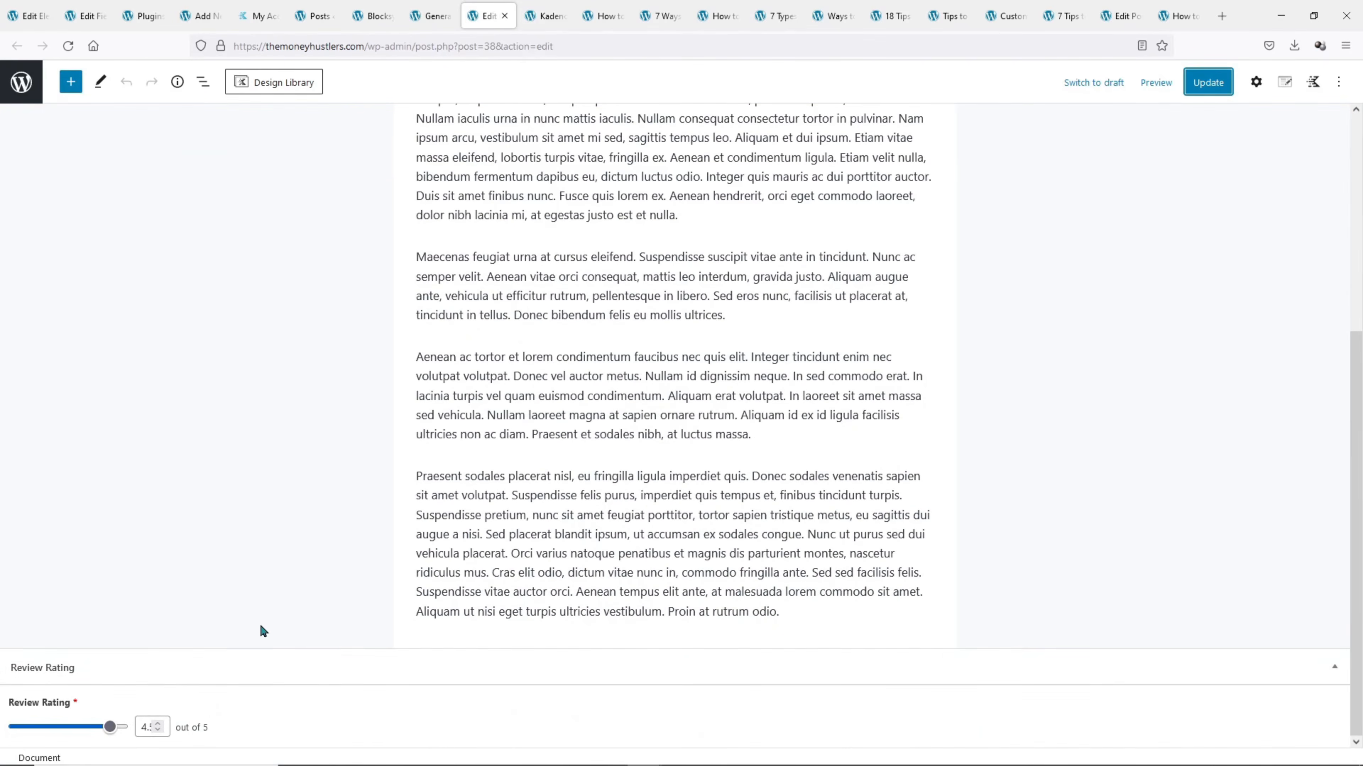
left_click(79, 17)
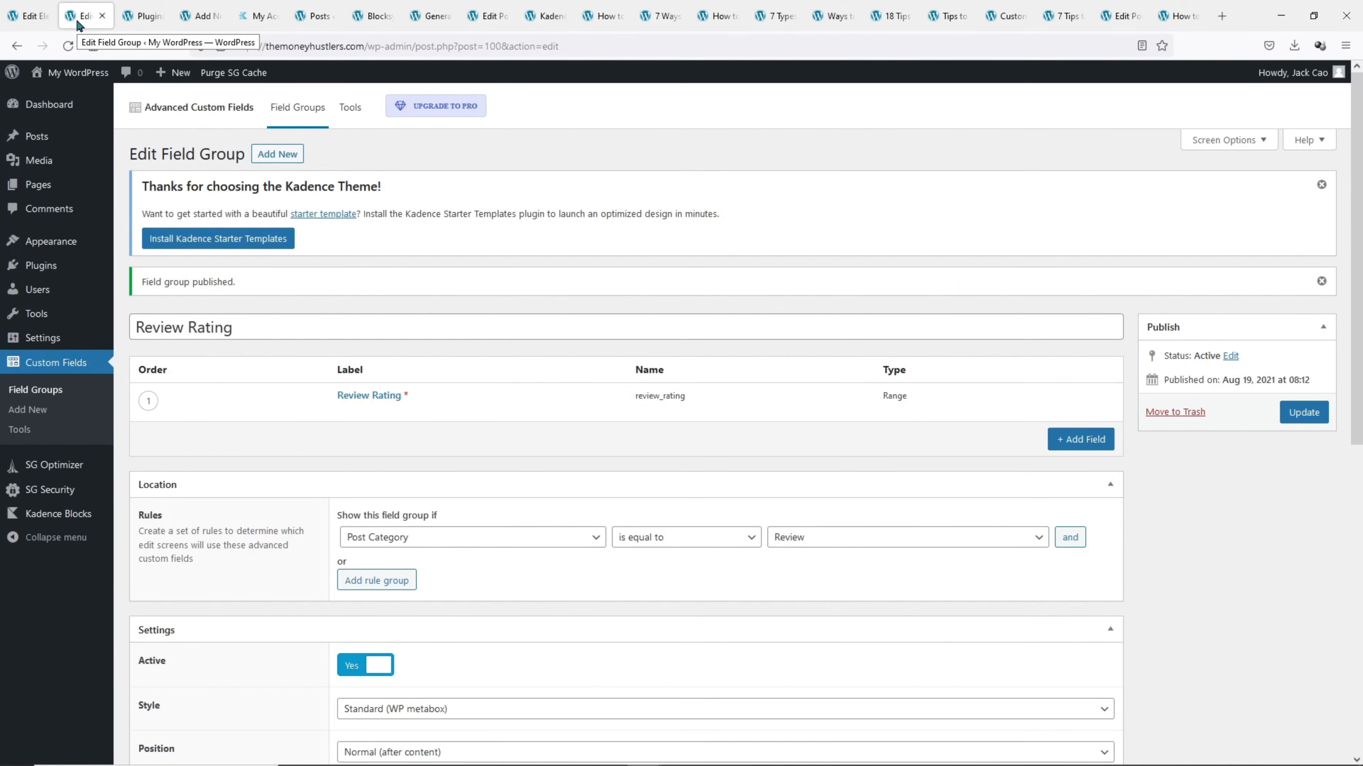
left_click(289, 157)
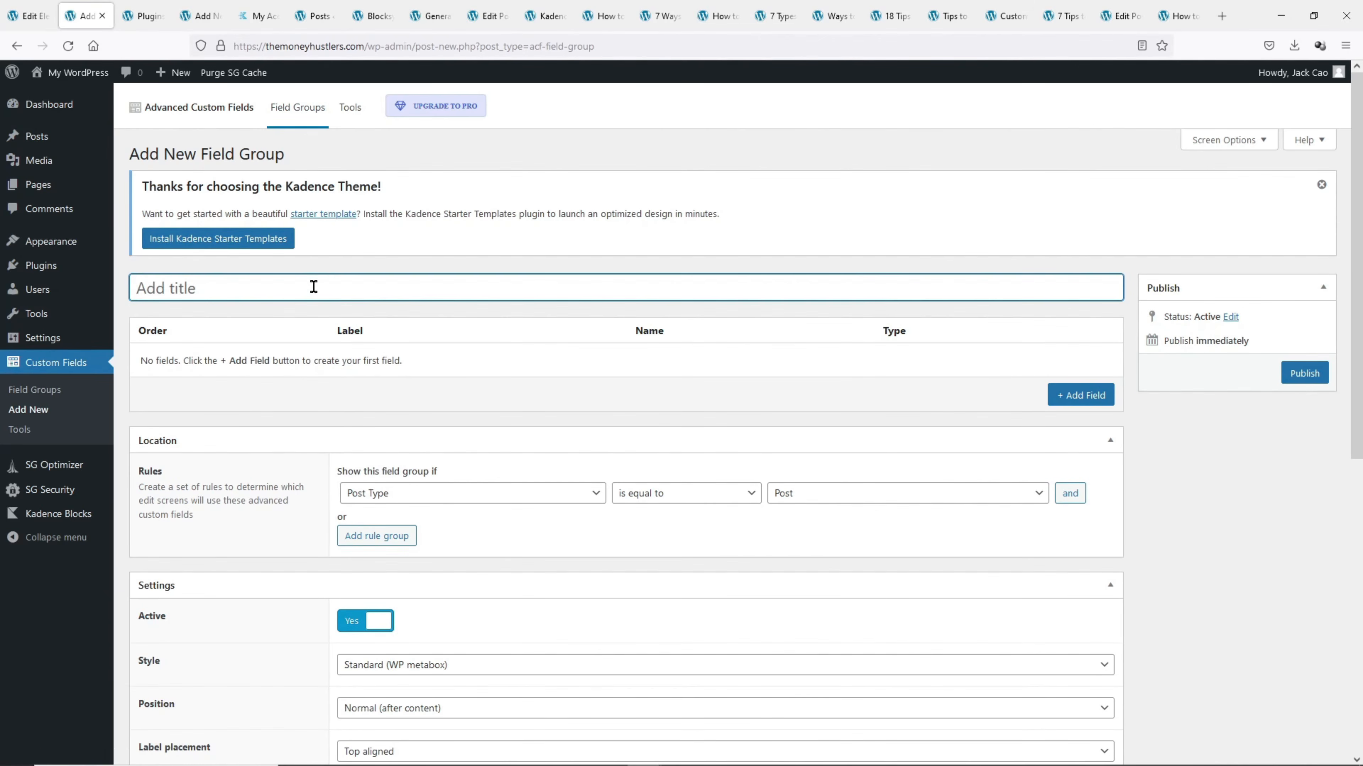
type("Affiliate Link")
Add a required field labelled "Affiliate Link" of type Link, with Link URL as its return value
left_click(1073, 395)
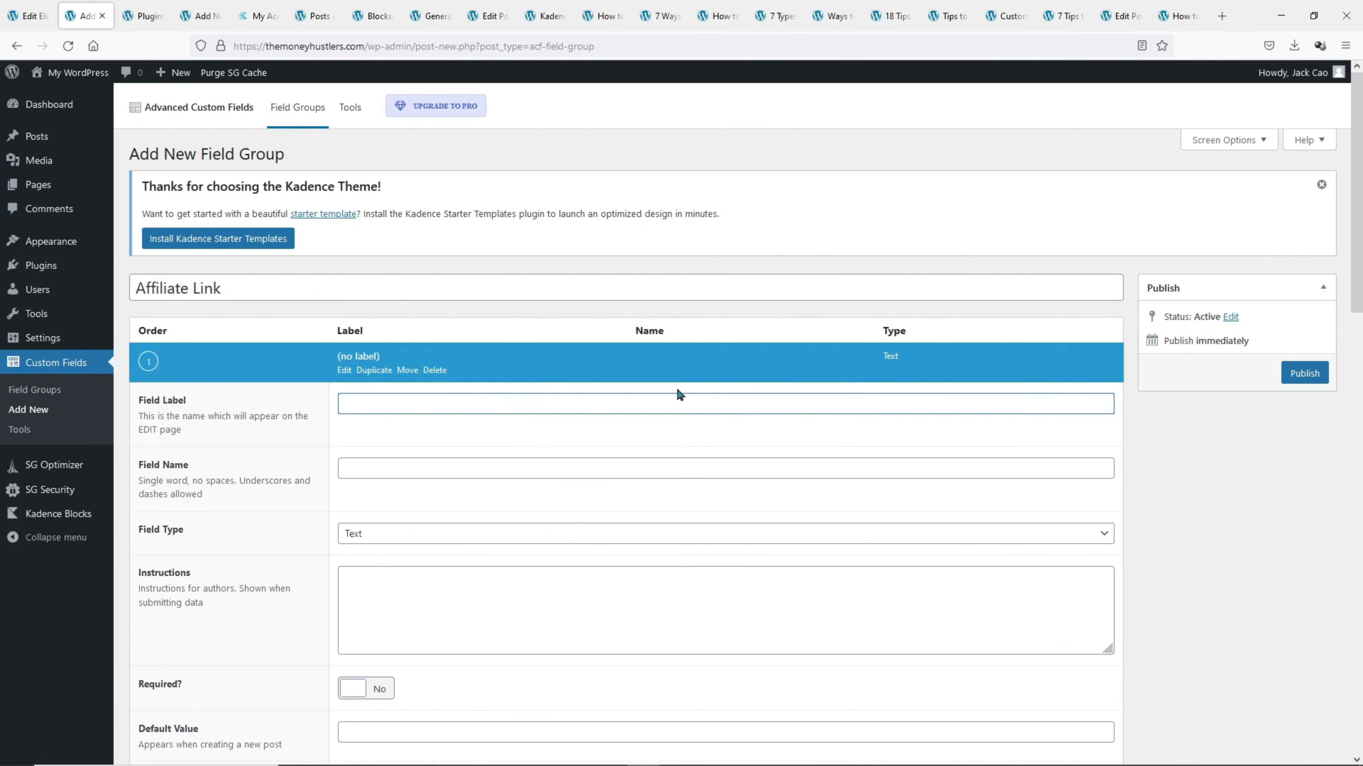
left_click(449, 402)
left_click(465, 448)
left_click(457, 540)
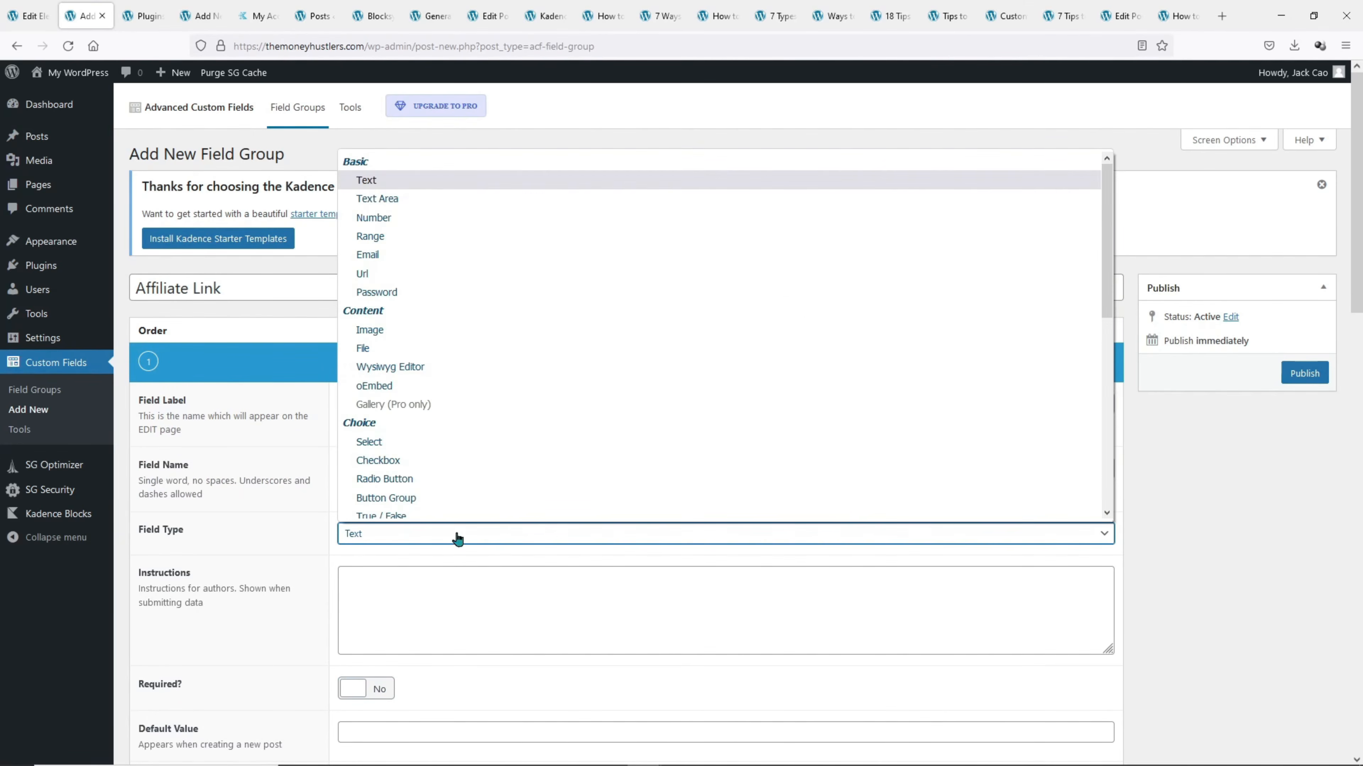
scroll(439, 435, "down", 2)
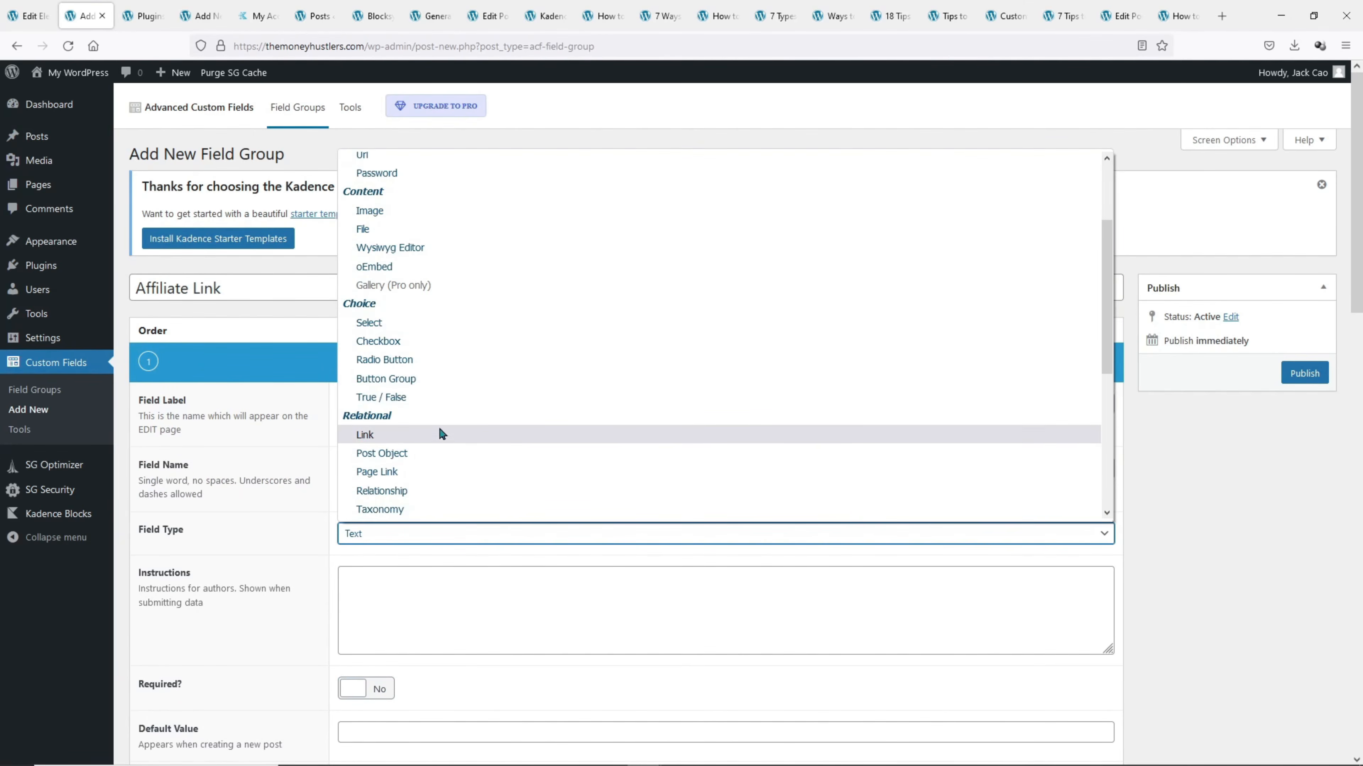
left_click(390, 433)
scroll(390, 445, "down", 4)
left_click(385, 476)
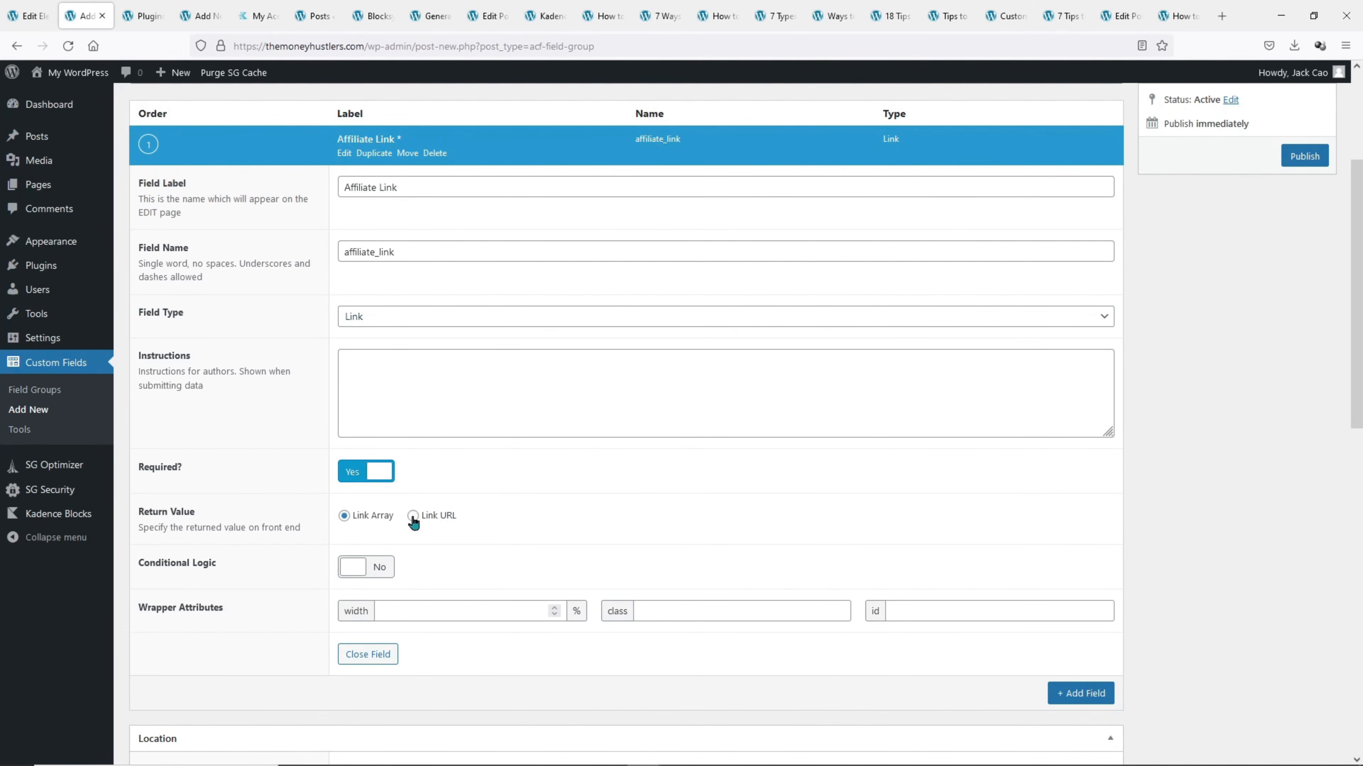
Set the field group's location rule to Post Category is equal to Review and publish the group
scroll(412, 513, "down", 5)
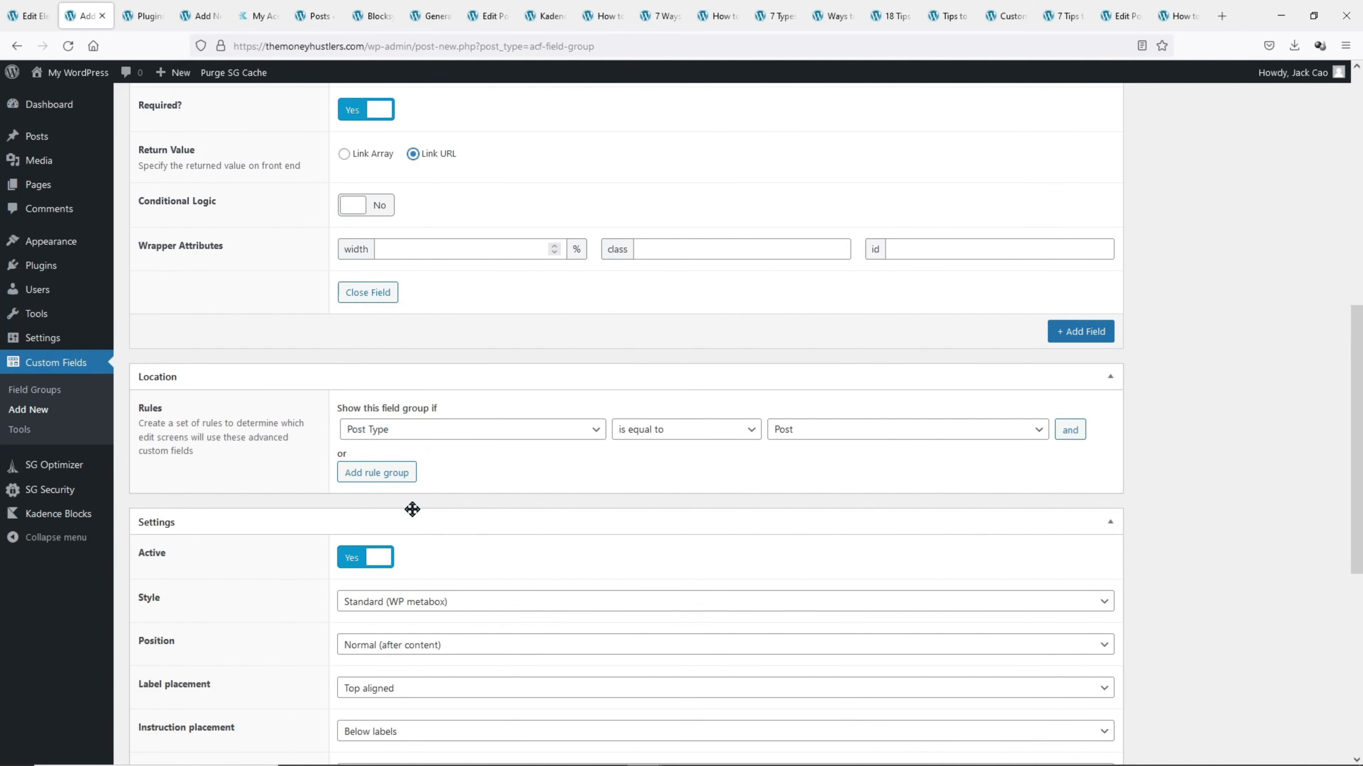
right_click(430, 430)
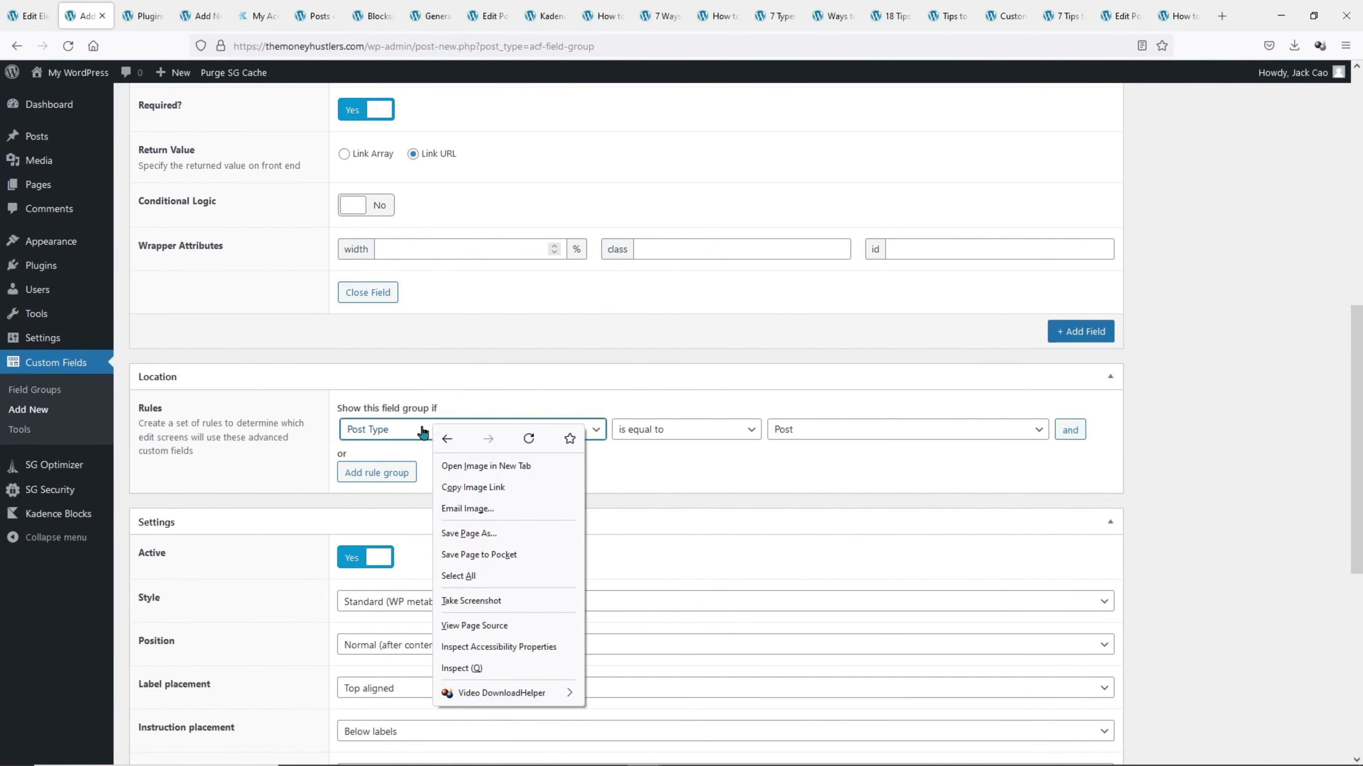
left_click(414, 433)
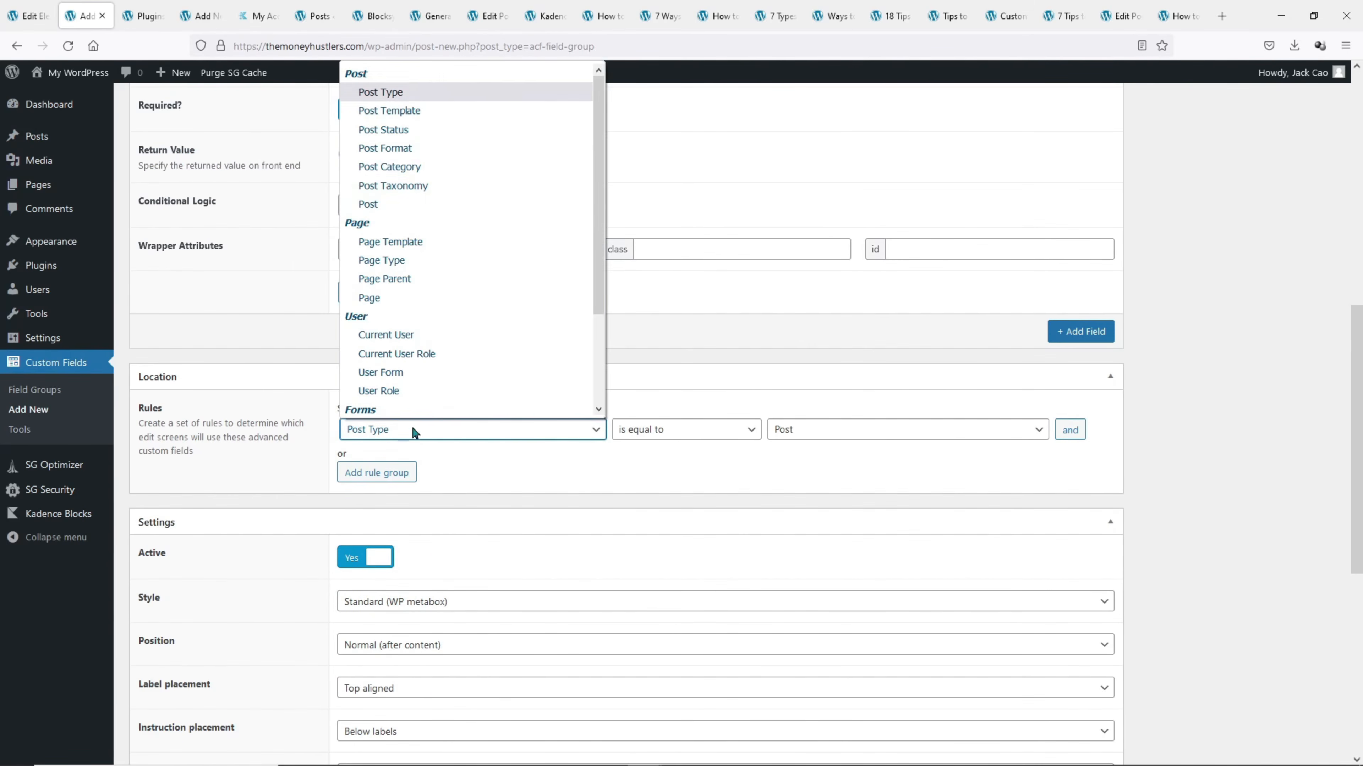
left_click(460, 164)
left_click(859, 429)
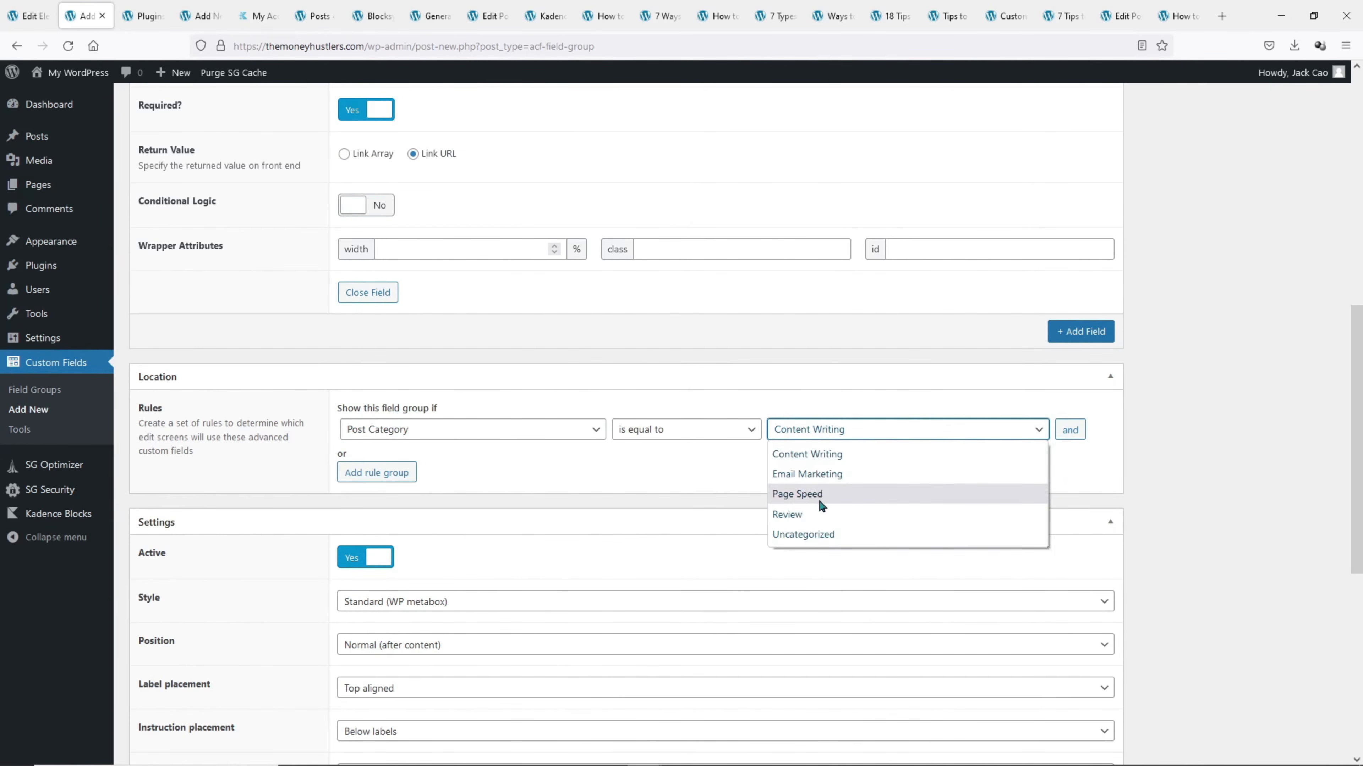
left_click(816, 515)
scroll(826, 444, "up", 10)
left_click(1301, 373)
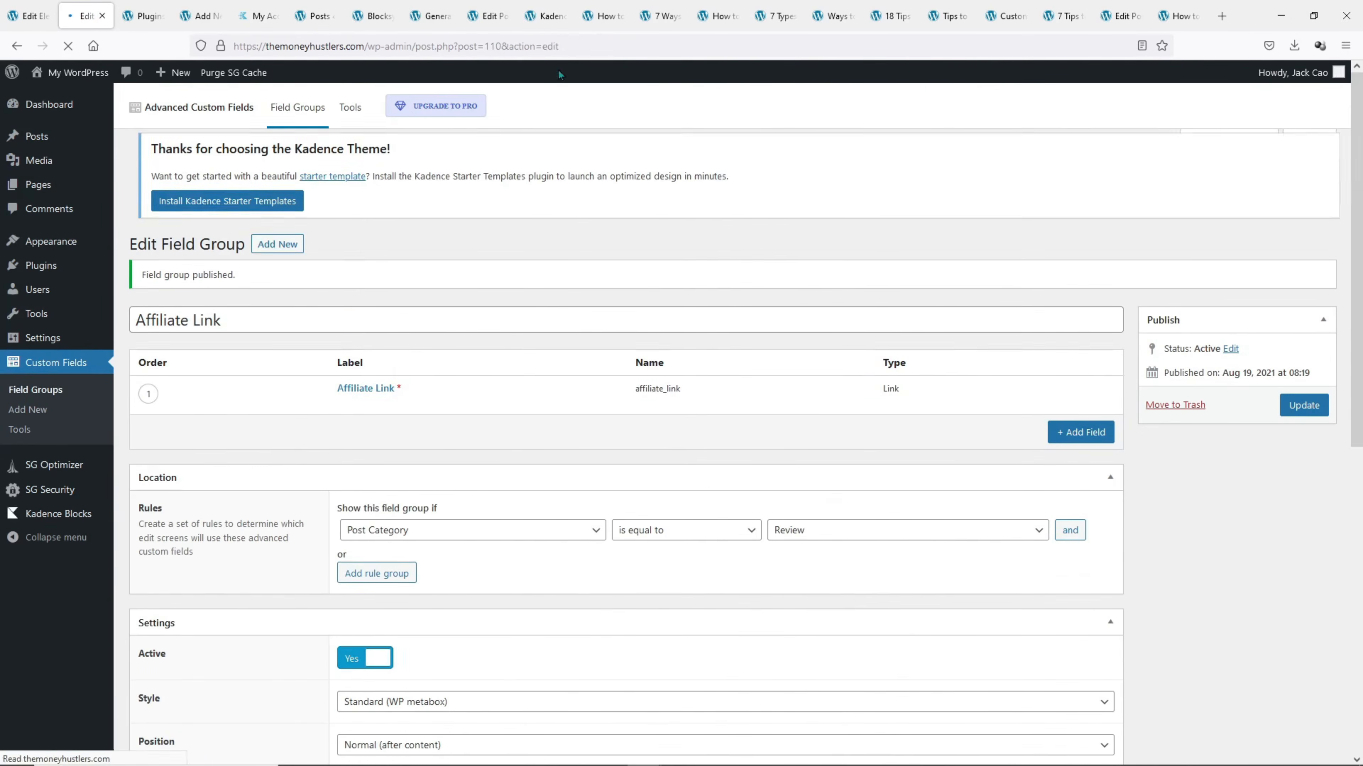
left_click(486, 15)
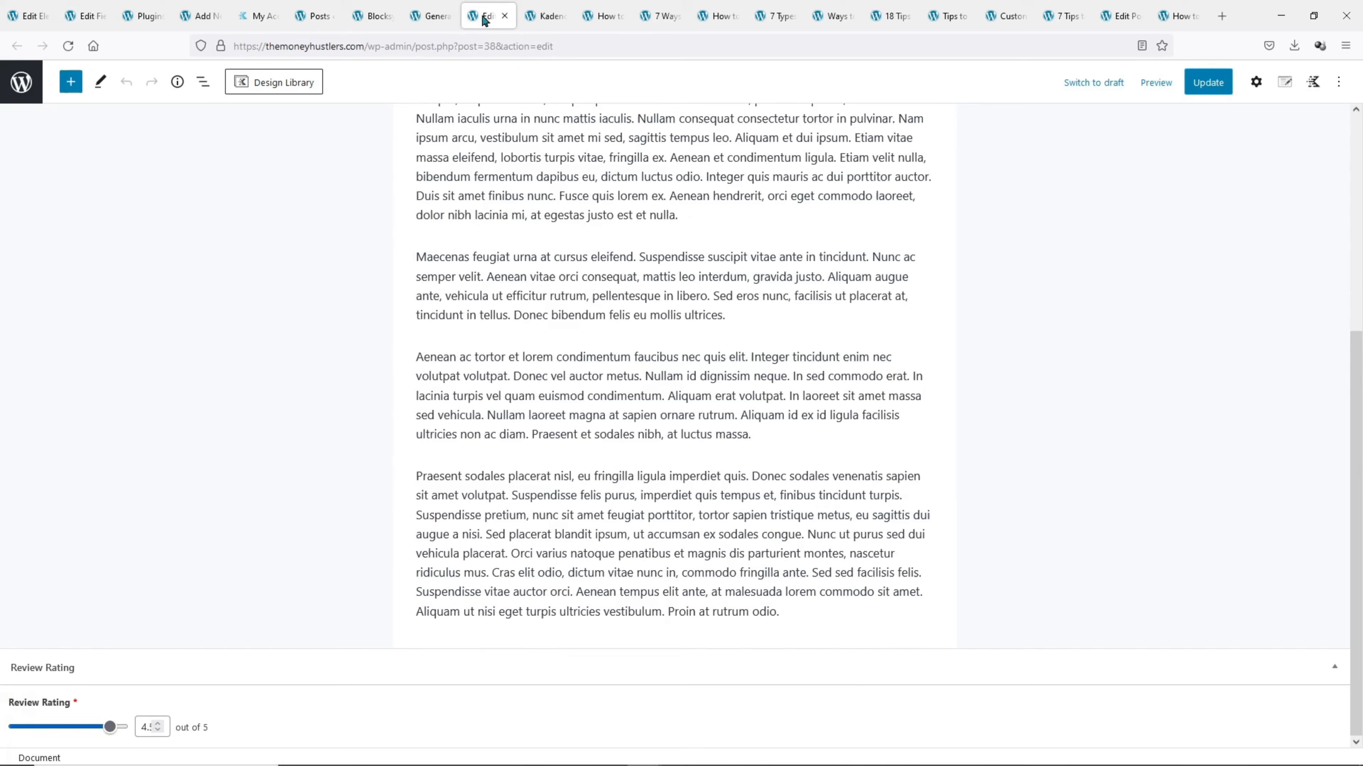
left_click(67, 47)
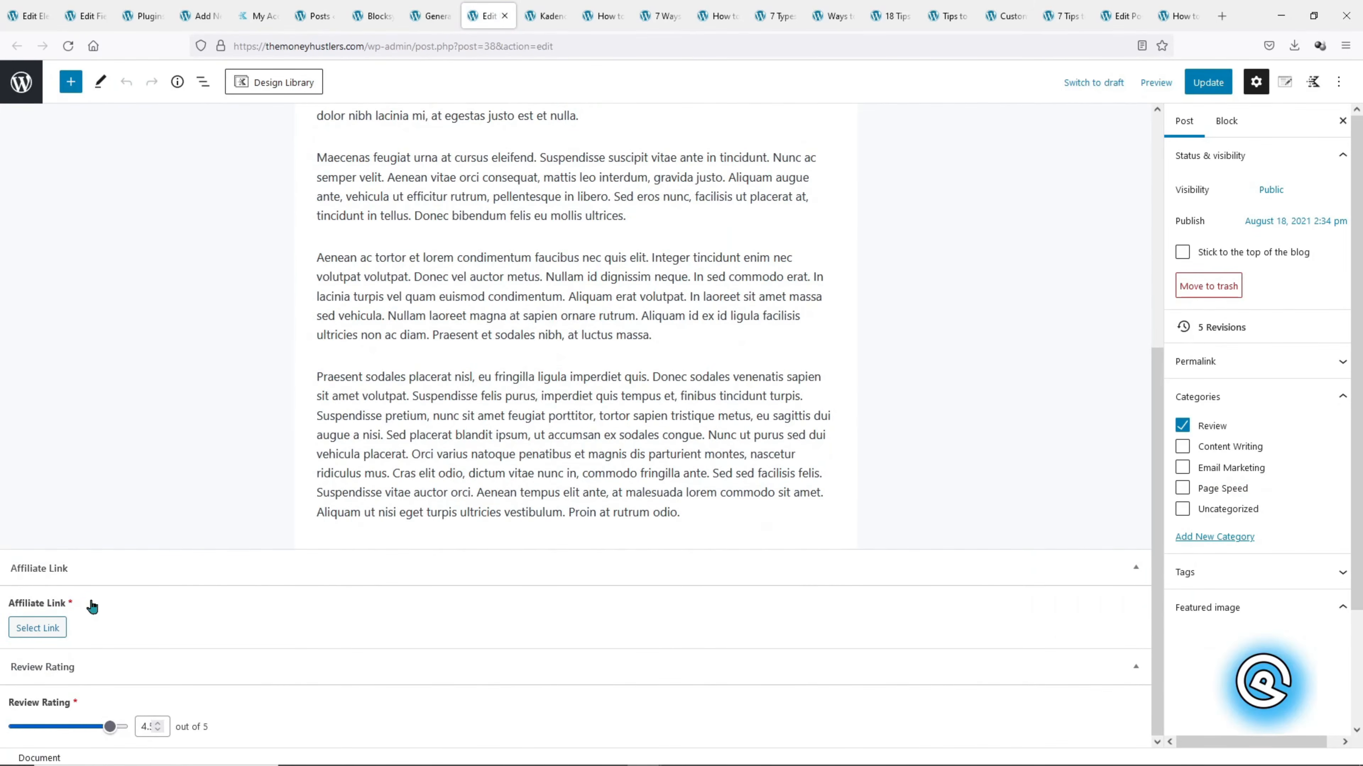
scroll(90, 601, "up", 6)
scroll(88, 589, "down", 6)
left_click(43, 629)
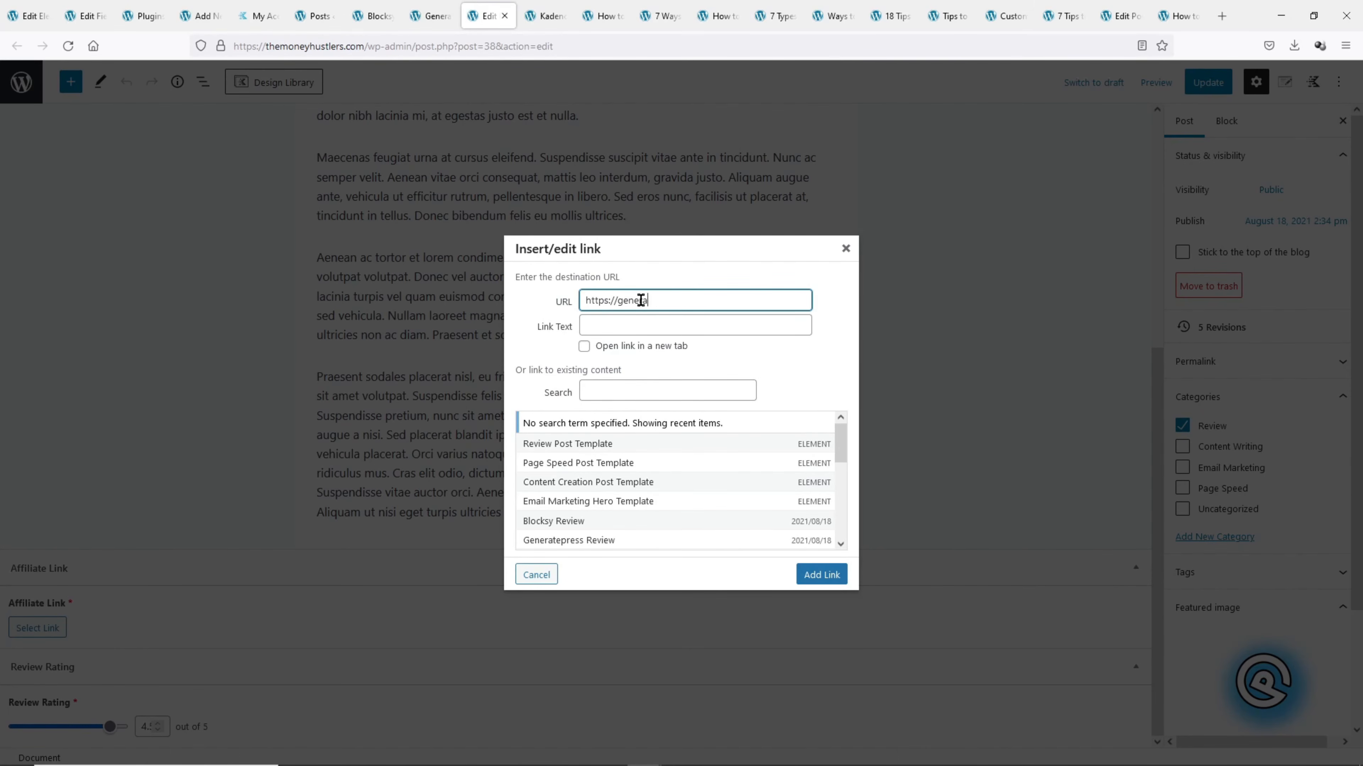
left_click(819, 570)
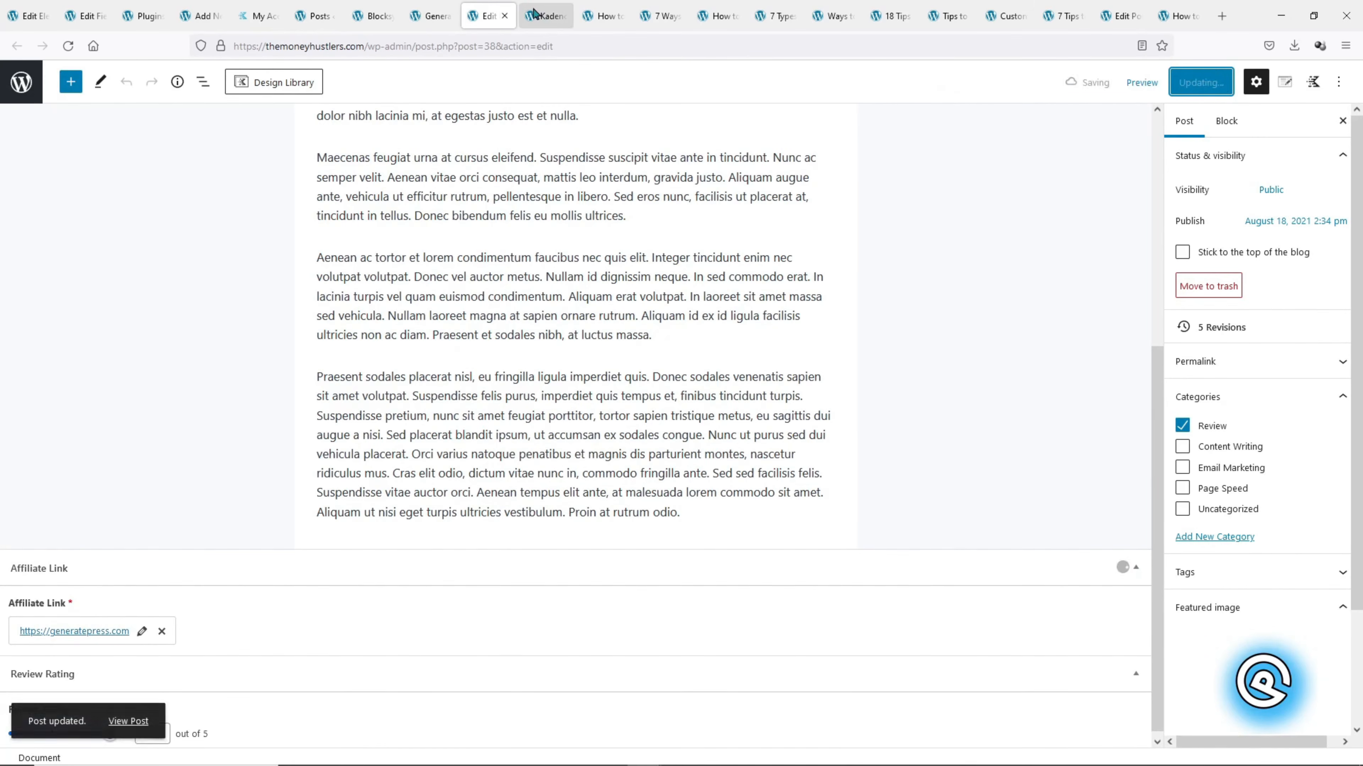
left_click(546, 15)
left_click(308, 73)
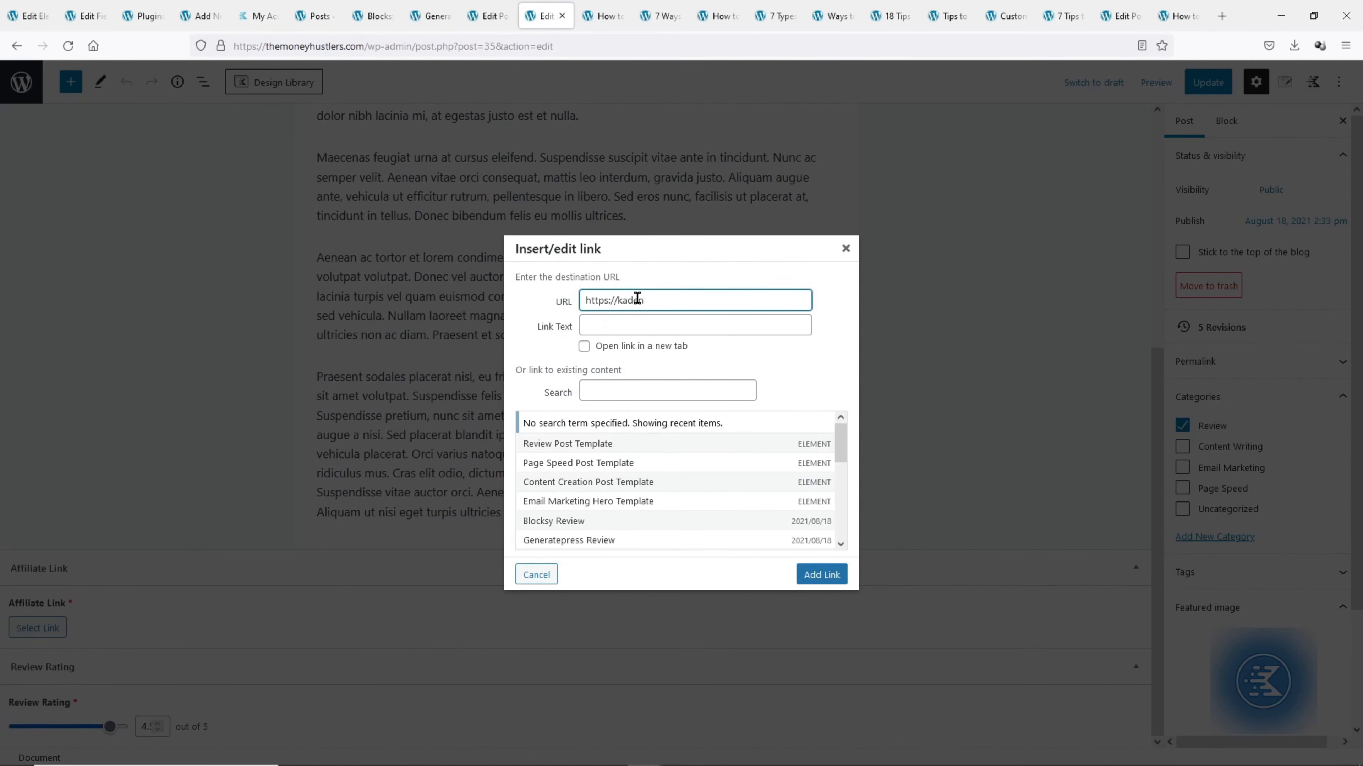
left_click(822, 575)
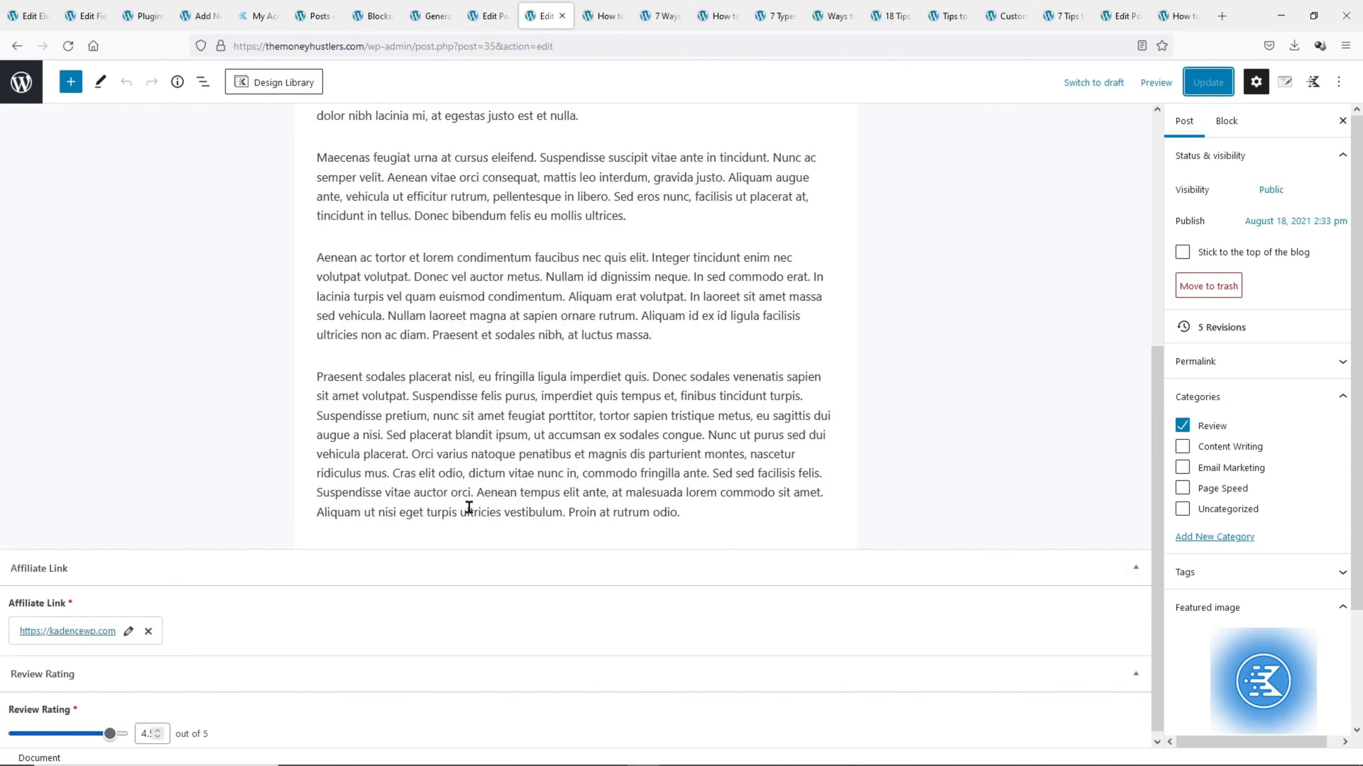
left_click(148, 706)
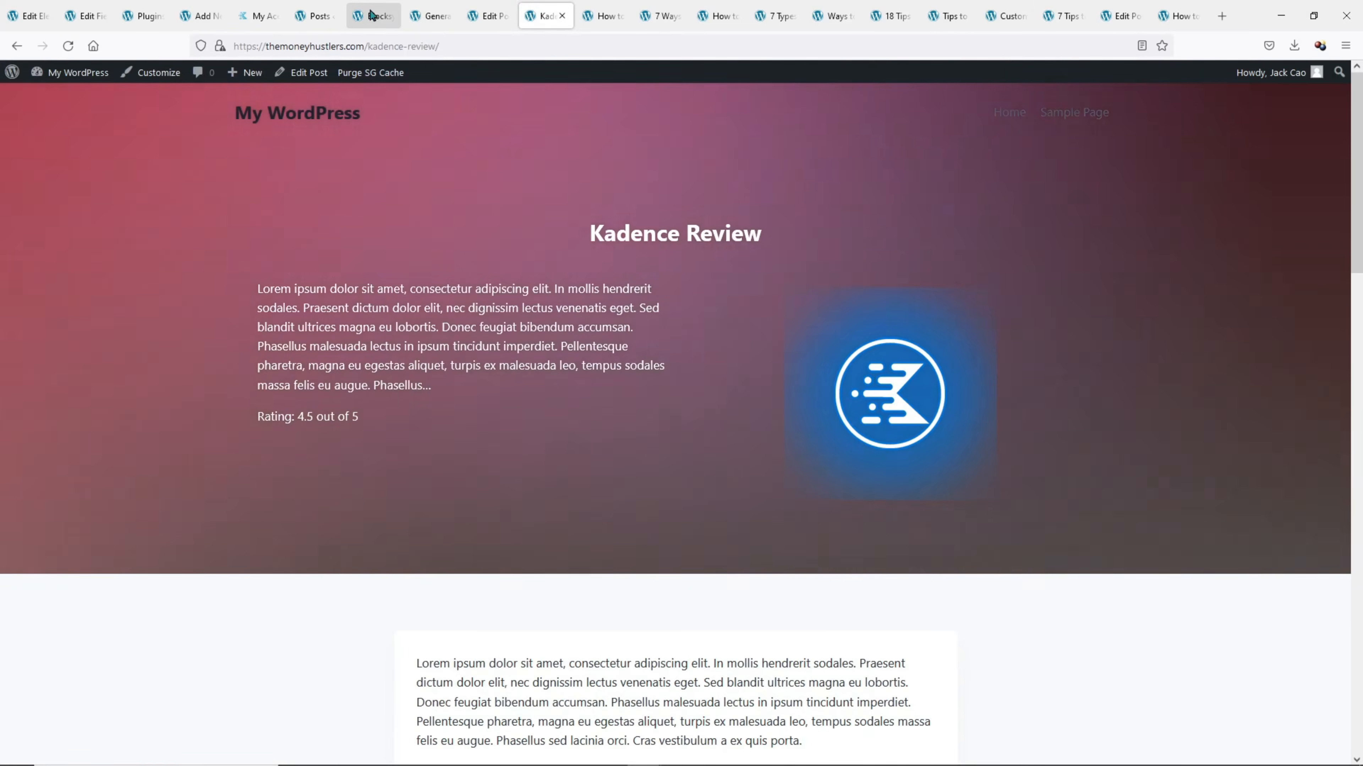
left_click(372, 15)
left_click(308, 72)
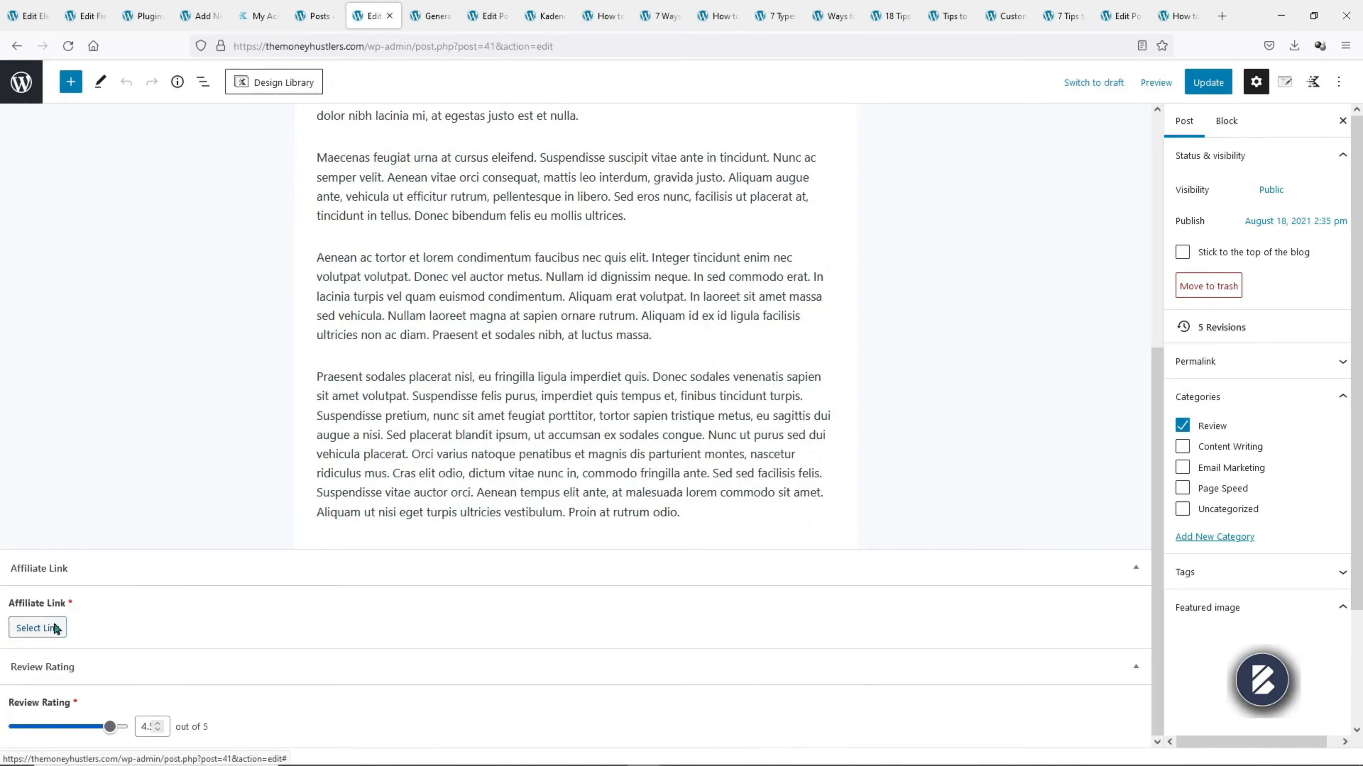
left_click(37, 627)
left_click(645, 306)
type("https://creativethemes.com/blocksy/")
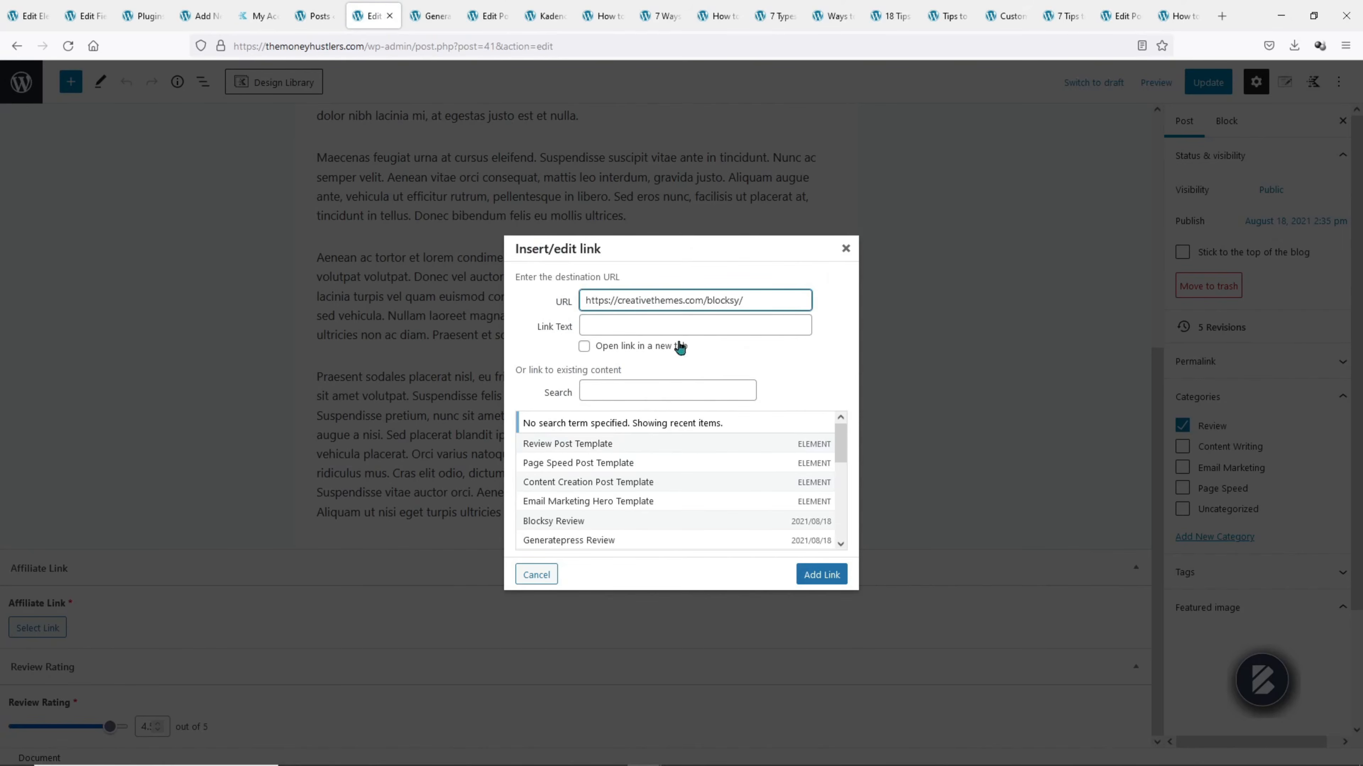
left_click(821, 573)
left_click(1207, 85)
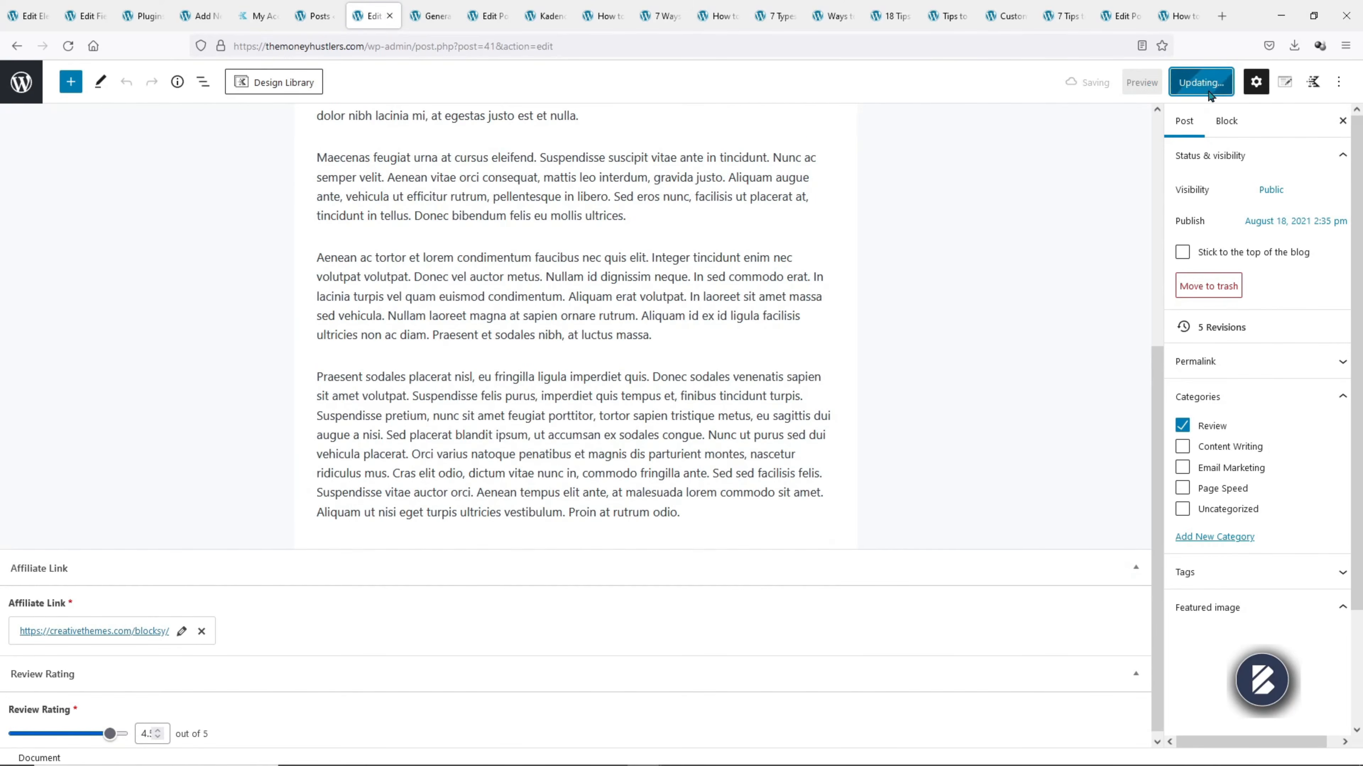
left_click(142, 713)
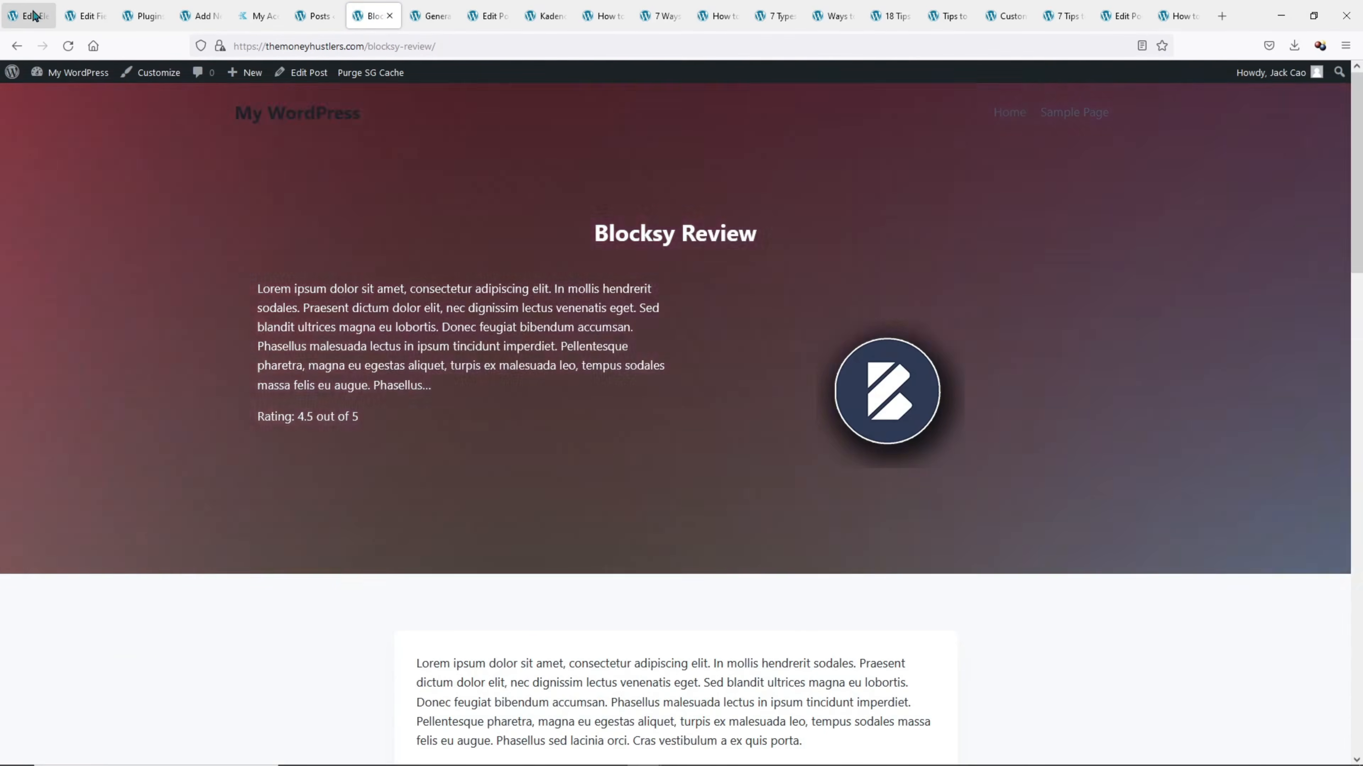
Insert an Advanced Button block below the rating line in the review hero template
left_click(33, 14)
scroll(330, 337, "down", 1)
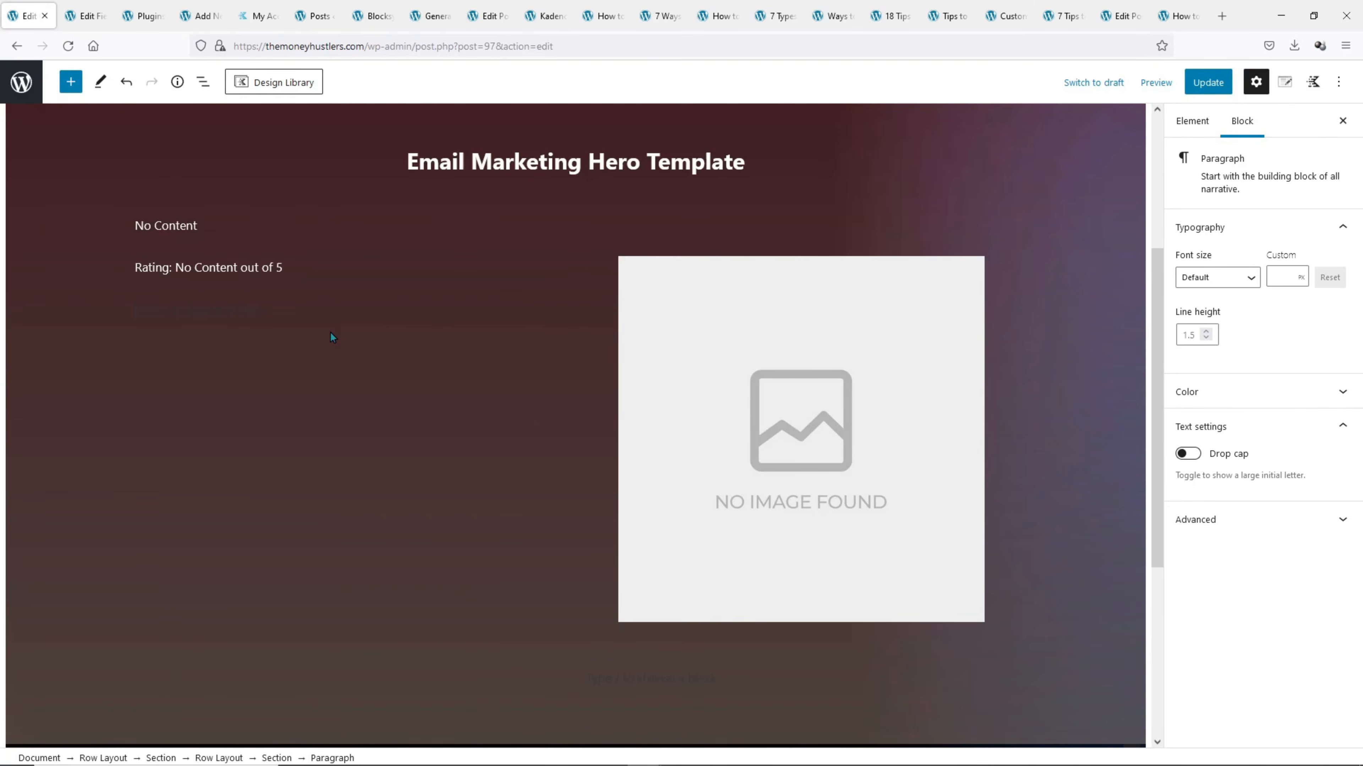
left_click(550, 308)
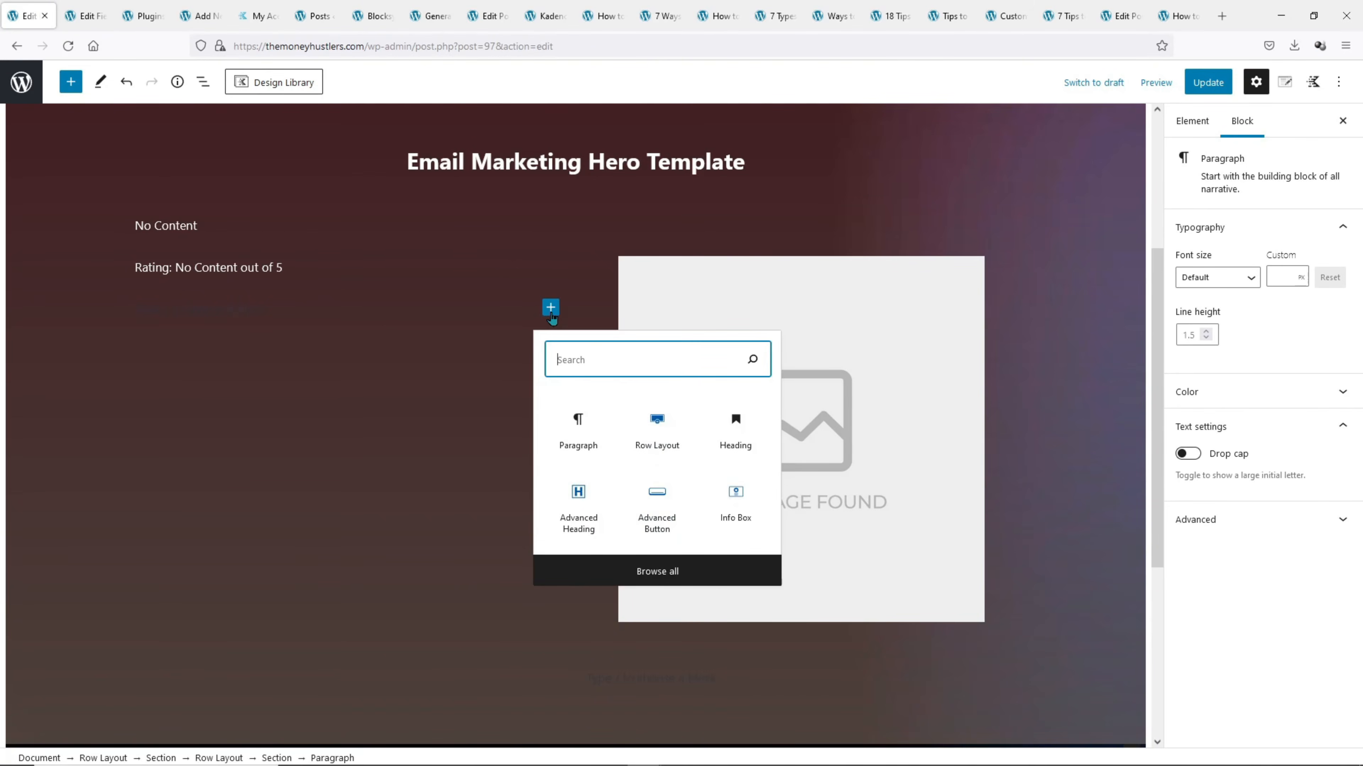
type("butt")
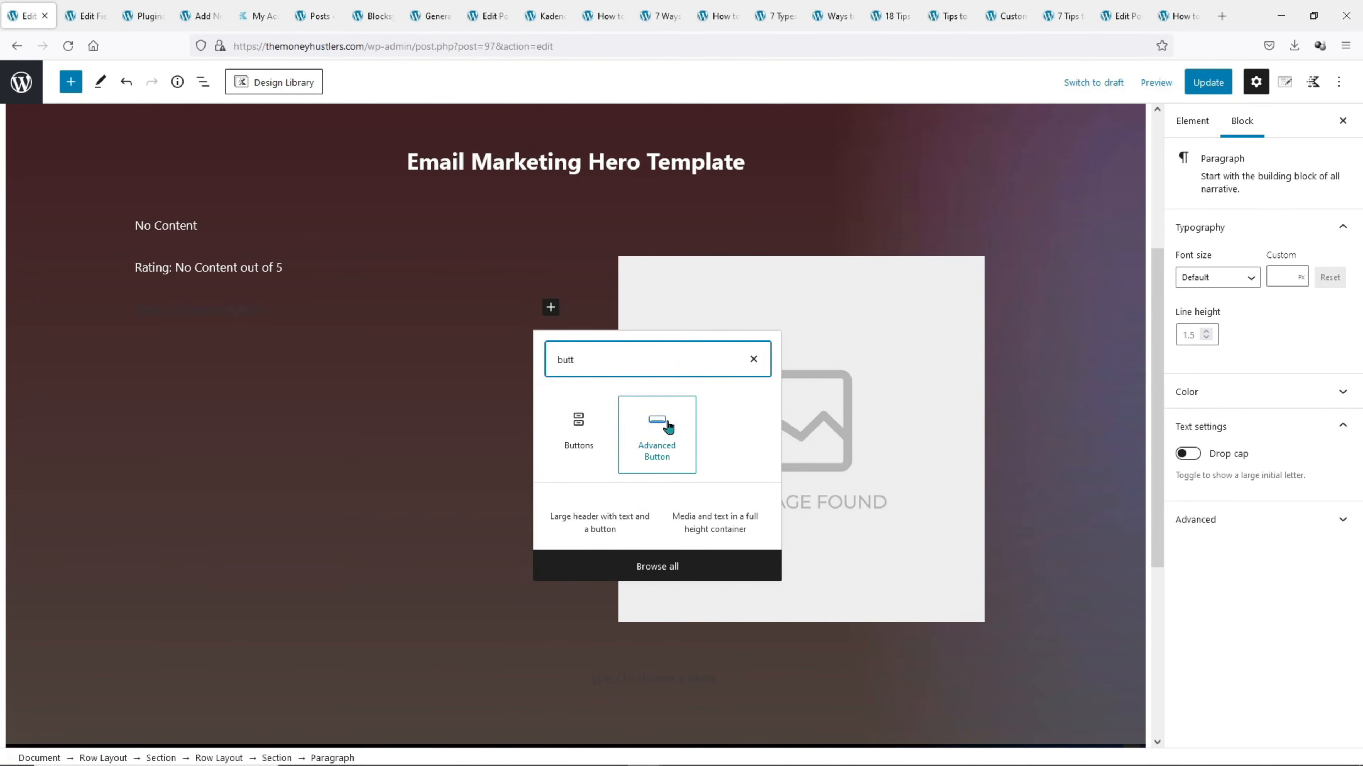
left_click(669, 426)
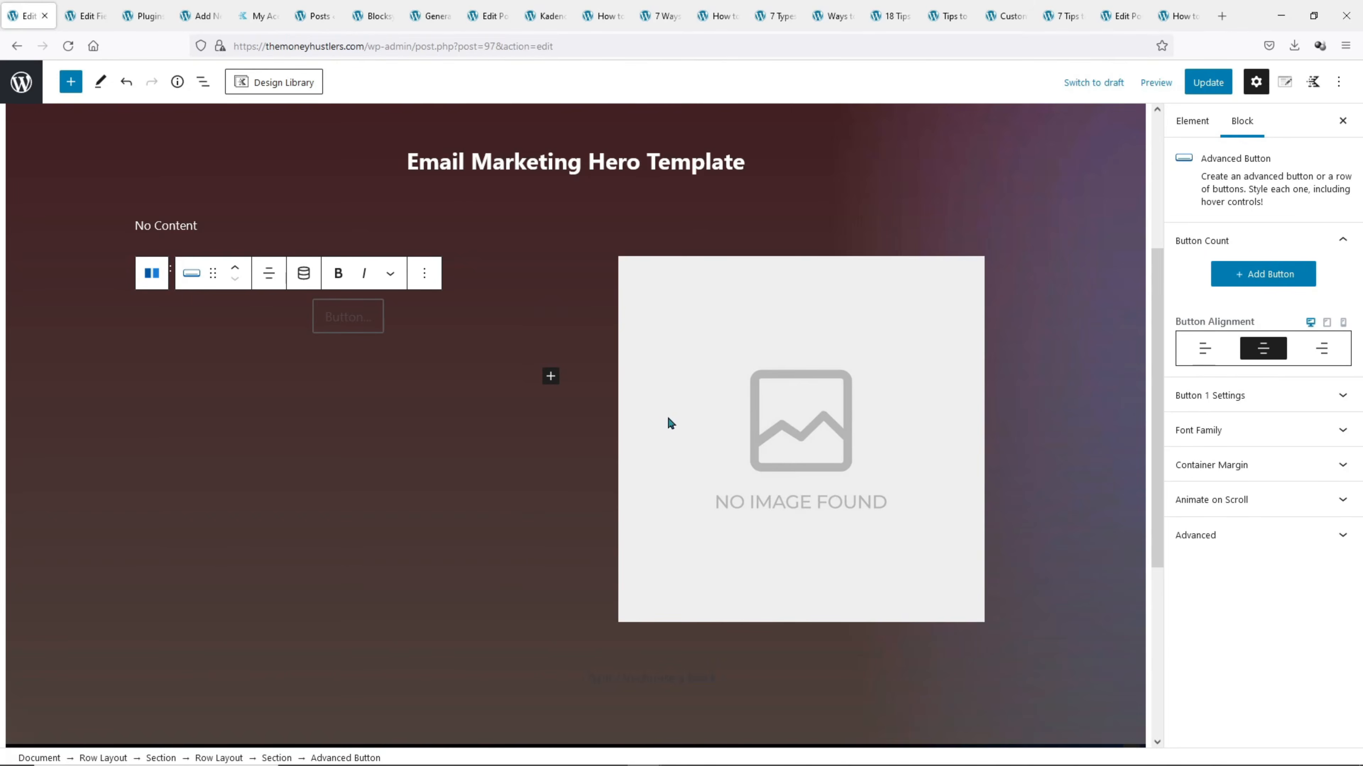
Set the new button's solid background colour to yellow, hex FFC507
left_click(1210, 397)
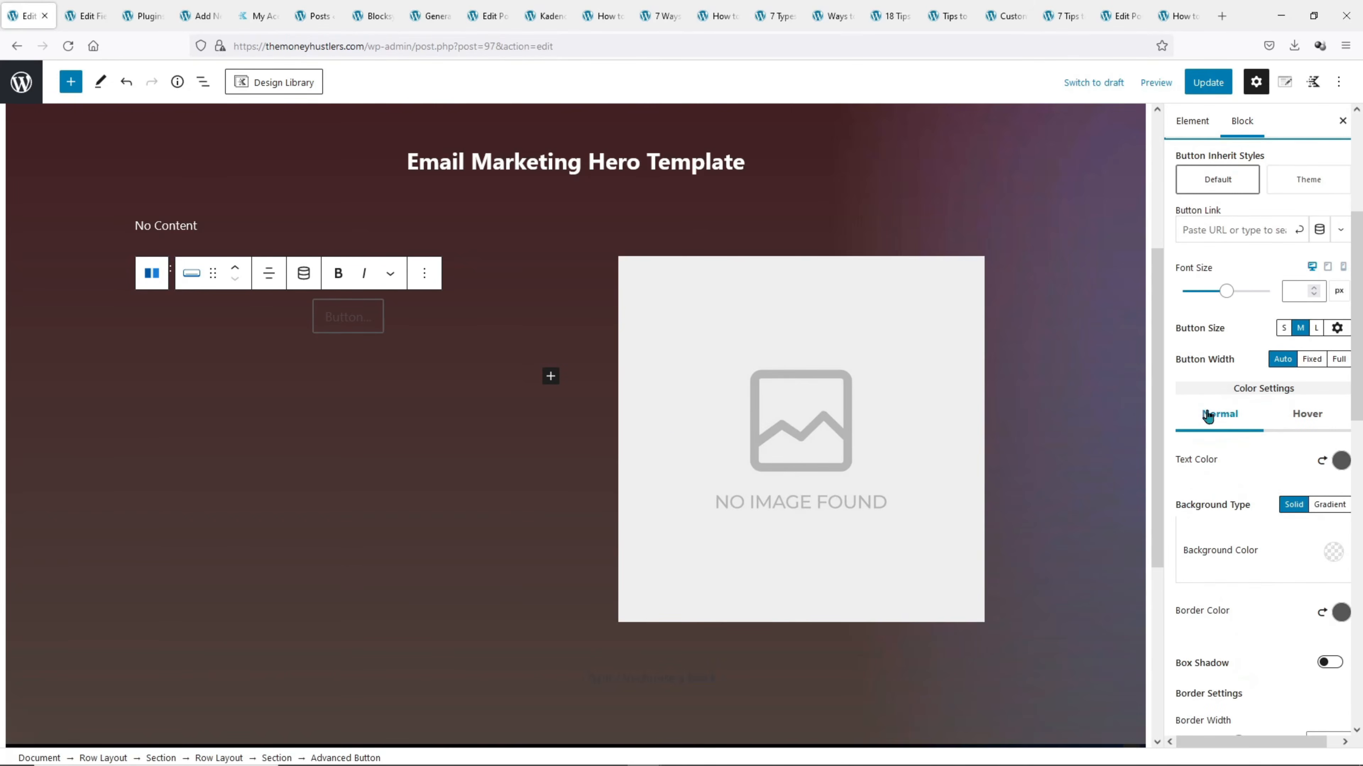
left_click(1333, 552)
left_click_drag(1244, 404, 1338, 324)
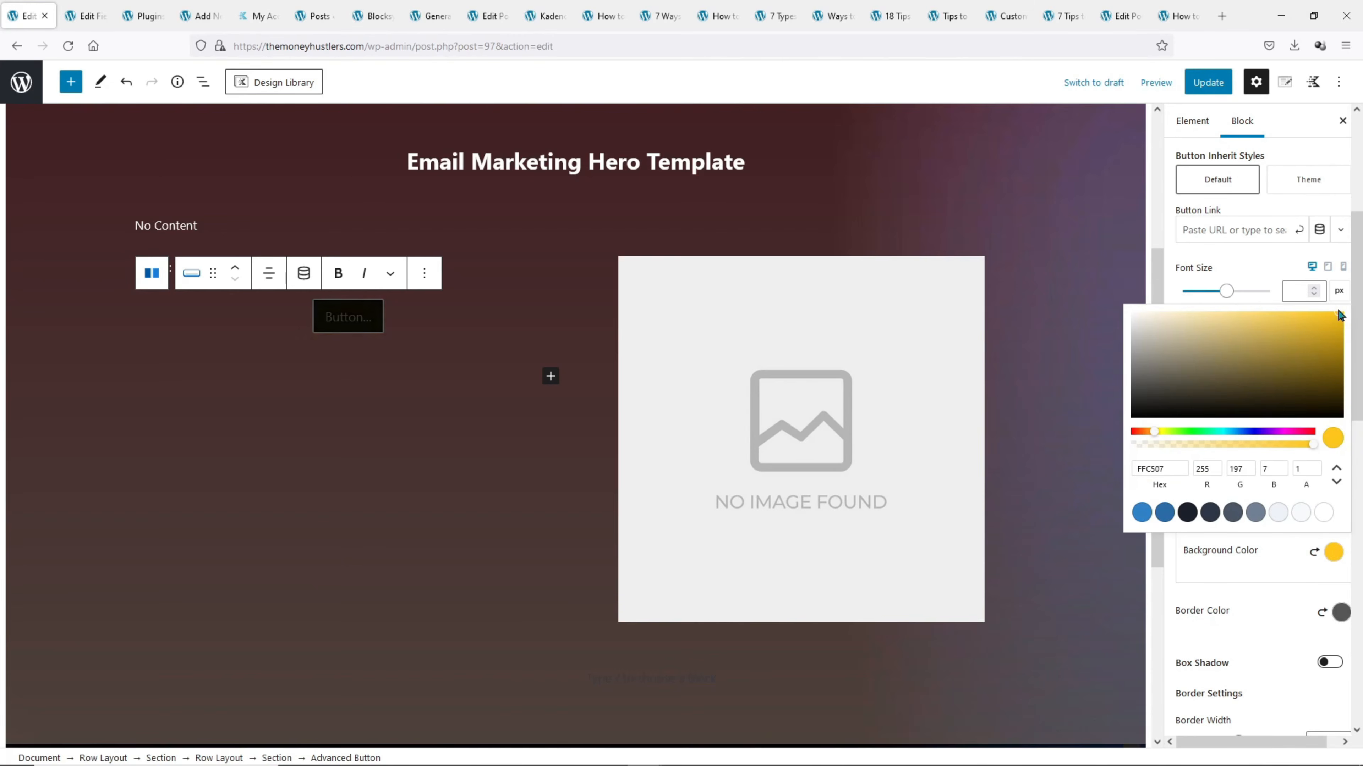
Set the yellow button's border colour to hex FFC507 and label the button Visit Page
left_click(1341, 612)
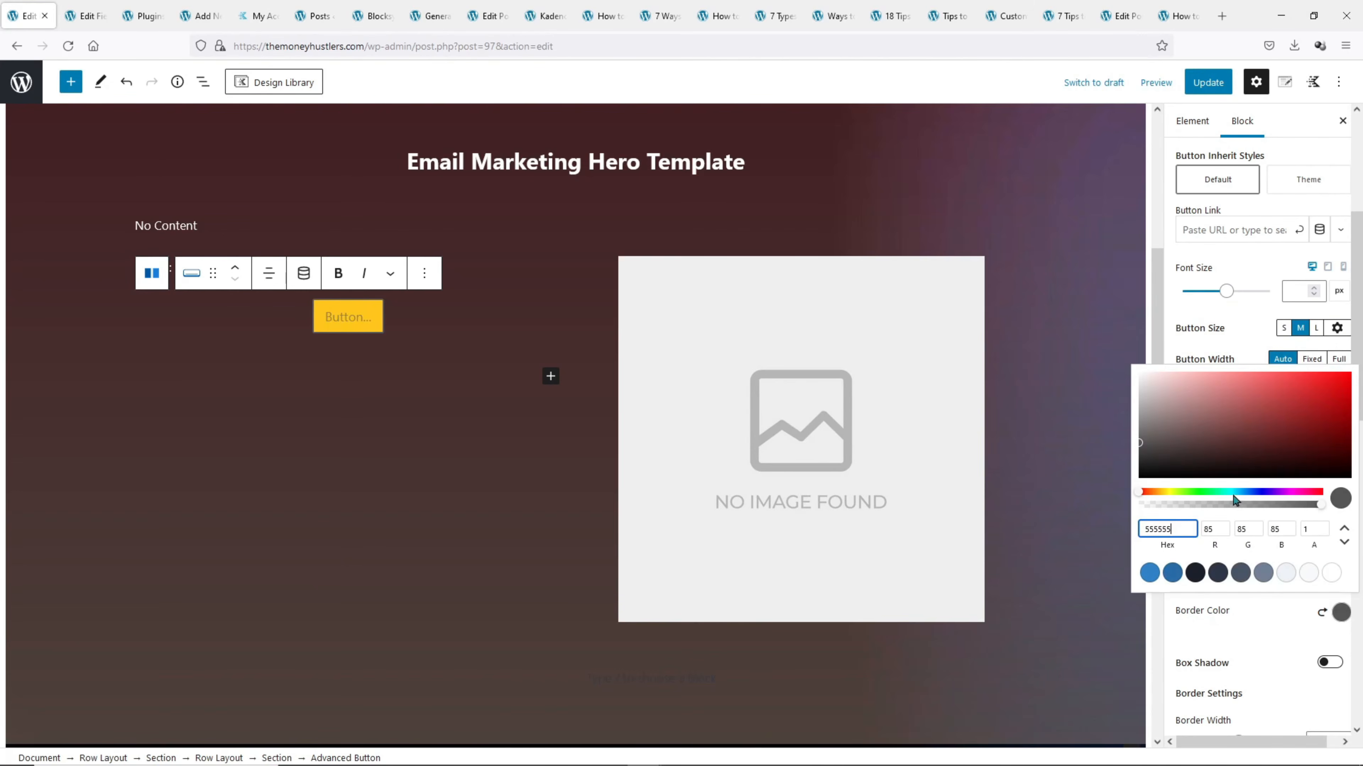
type("FFC507")
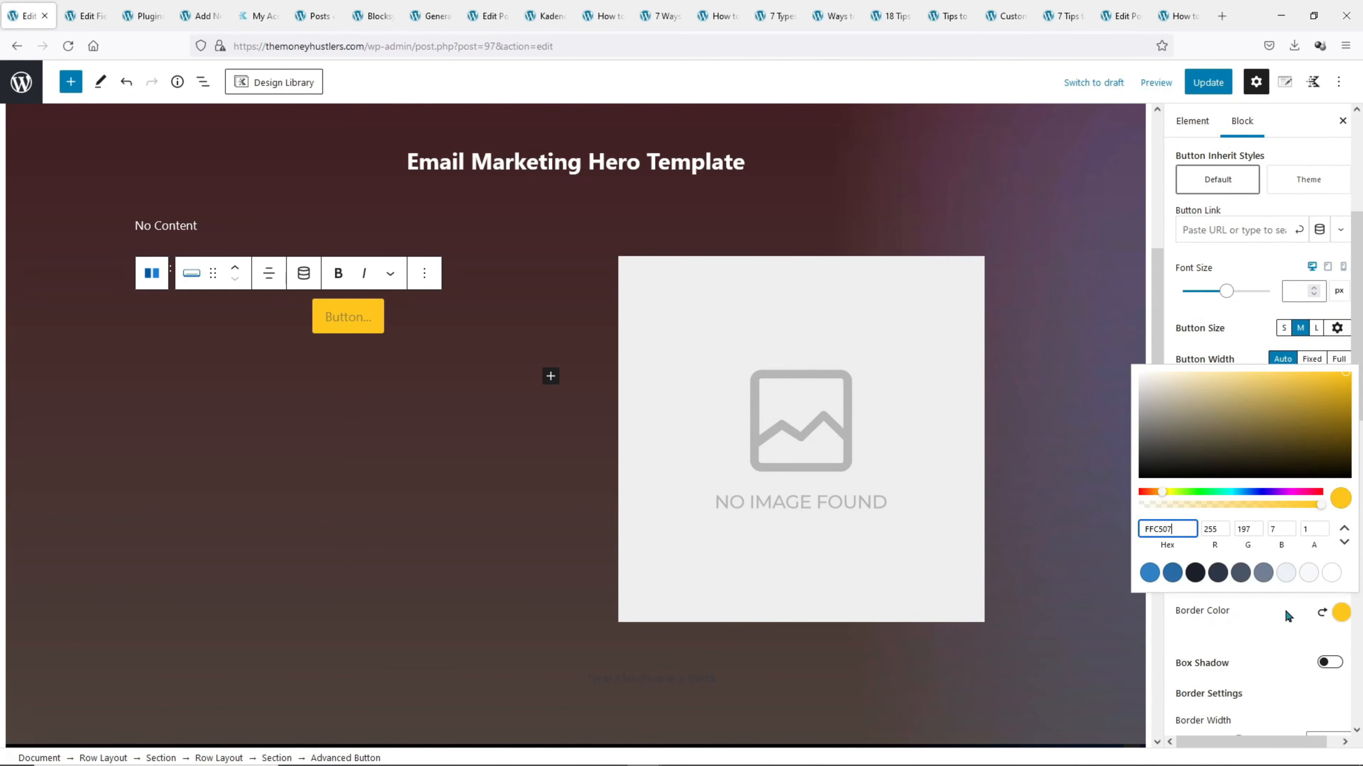
left_click(1283, 608)
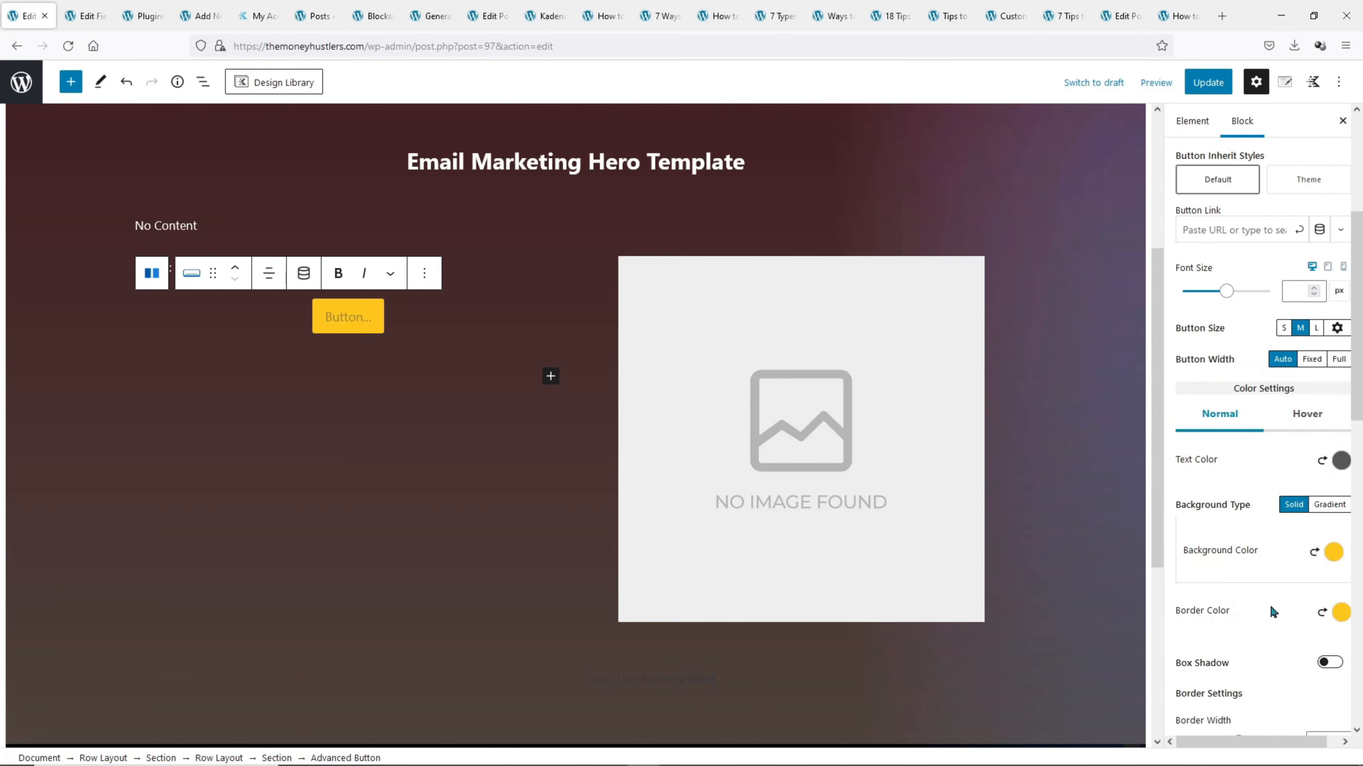
left_click(349, 329)
type("Visit Page")
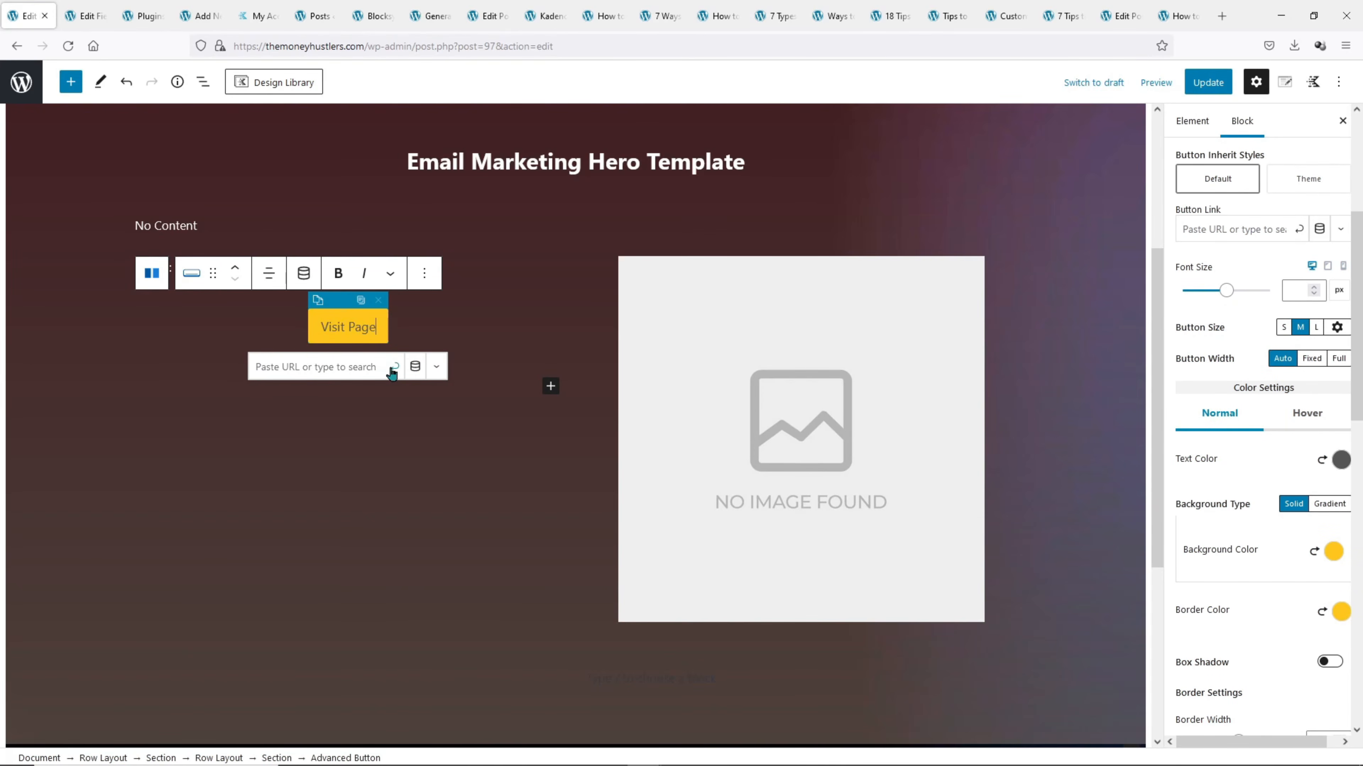
Link the Visit Page button dynamically to the current post's Affiliate Link custom field and update the review template
left_click(416, 368)
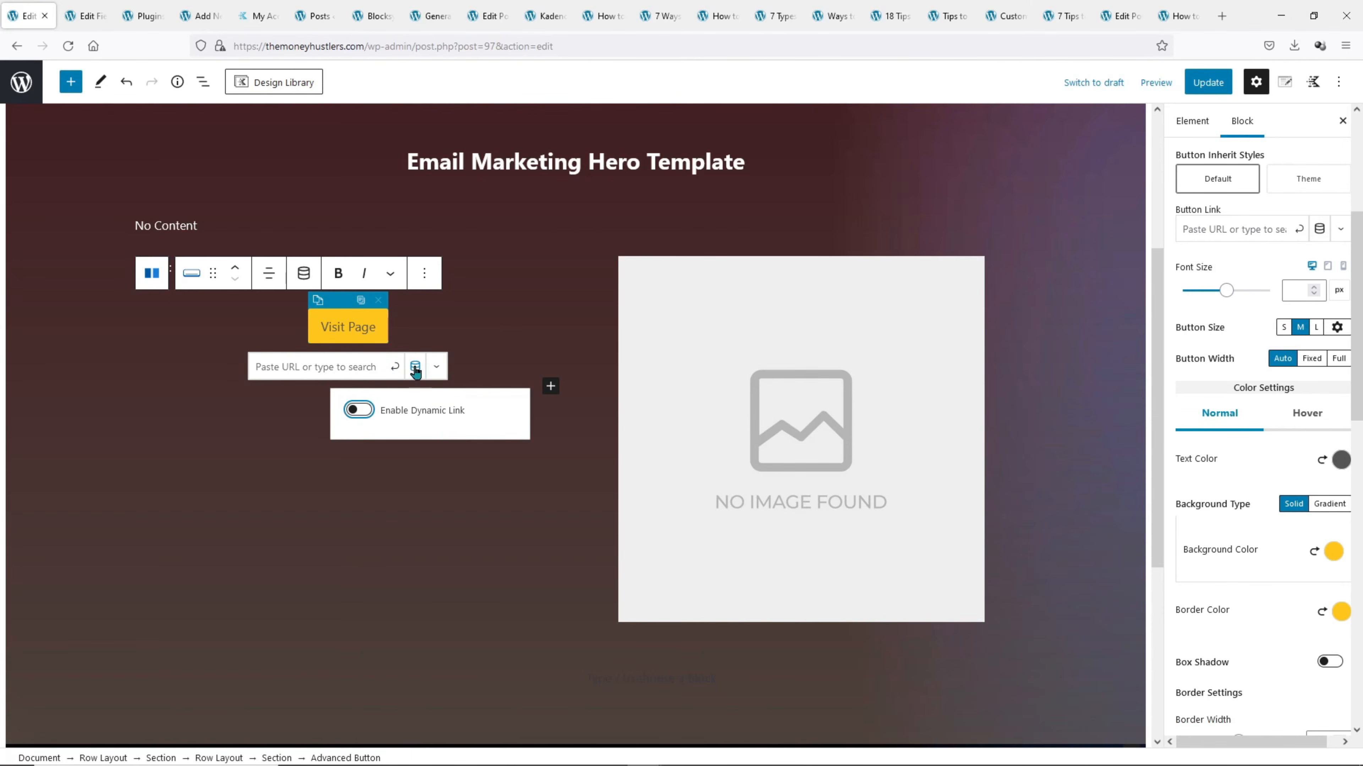
left_click(364, 412)
left_click(421, 457)
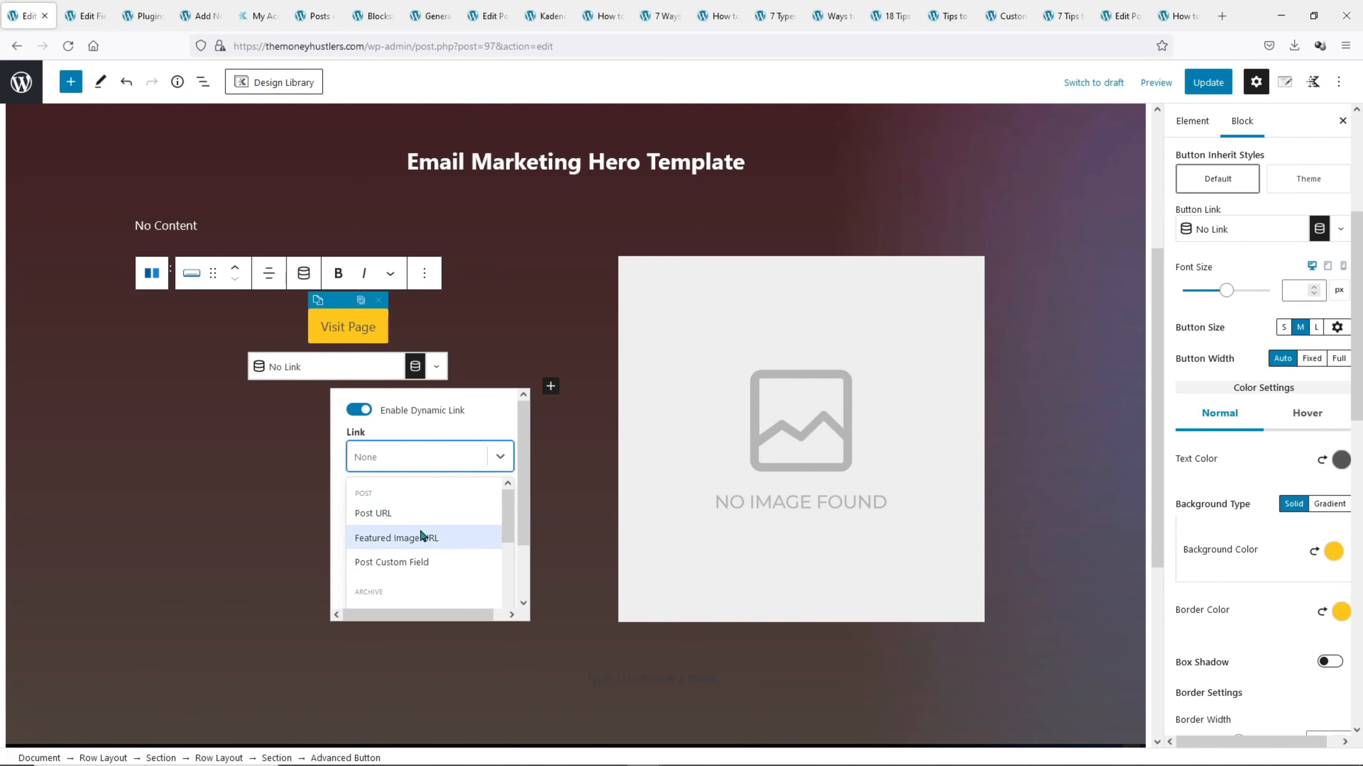
left_click(425, 564)
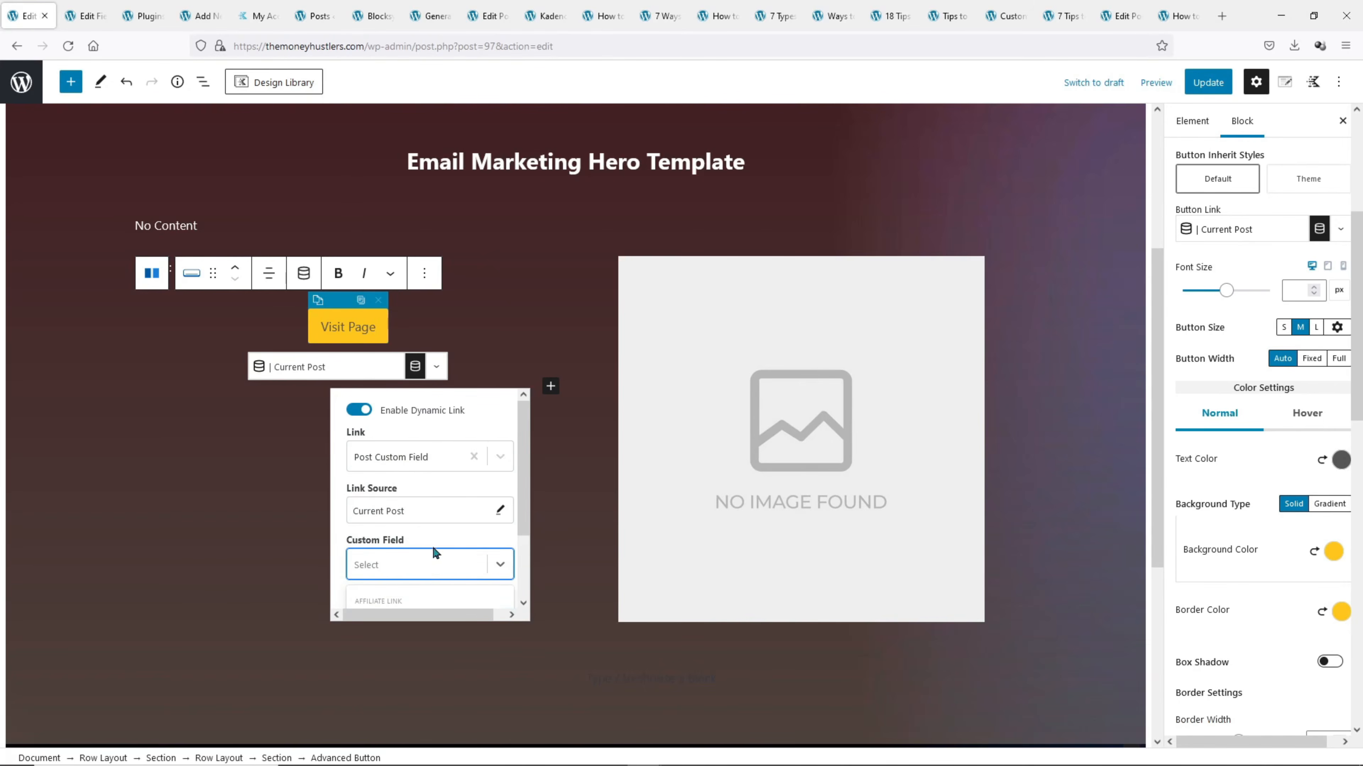
left_click(433, 553)
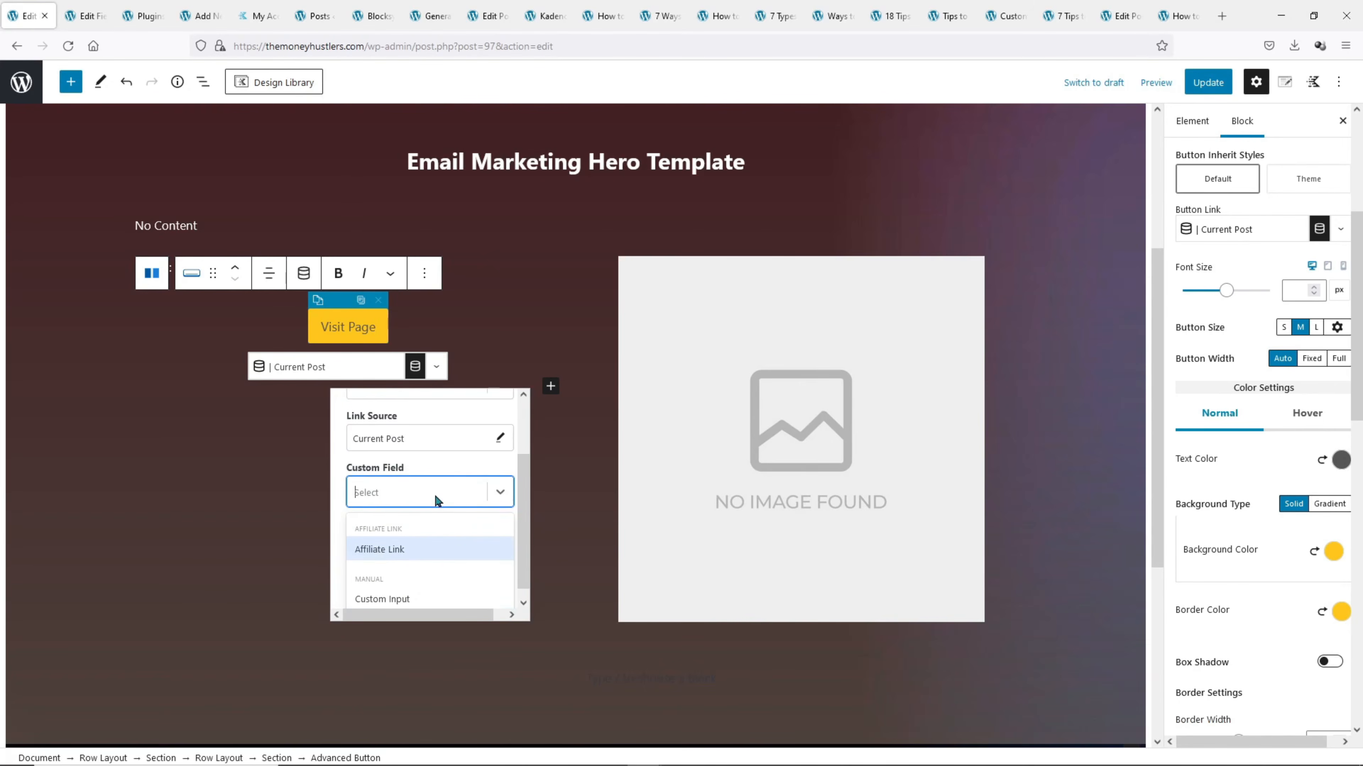
left_click(394, 541)
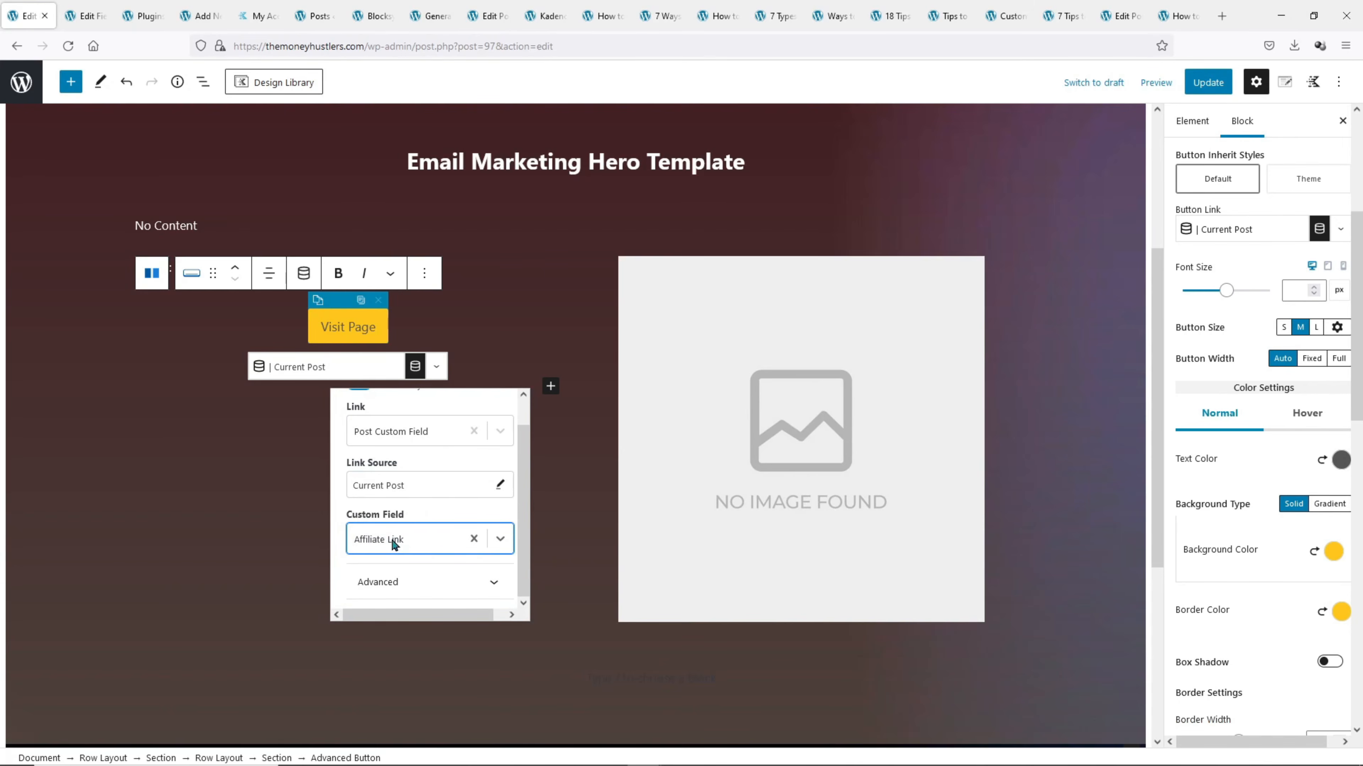
left_click(315, 476)
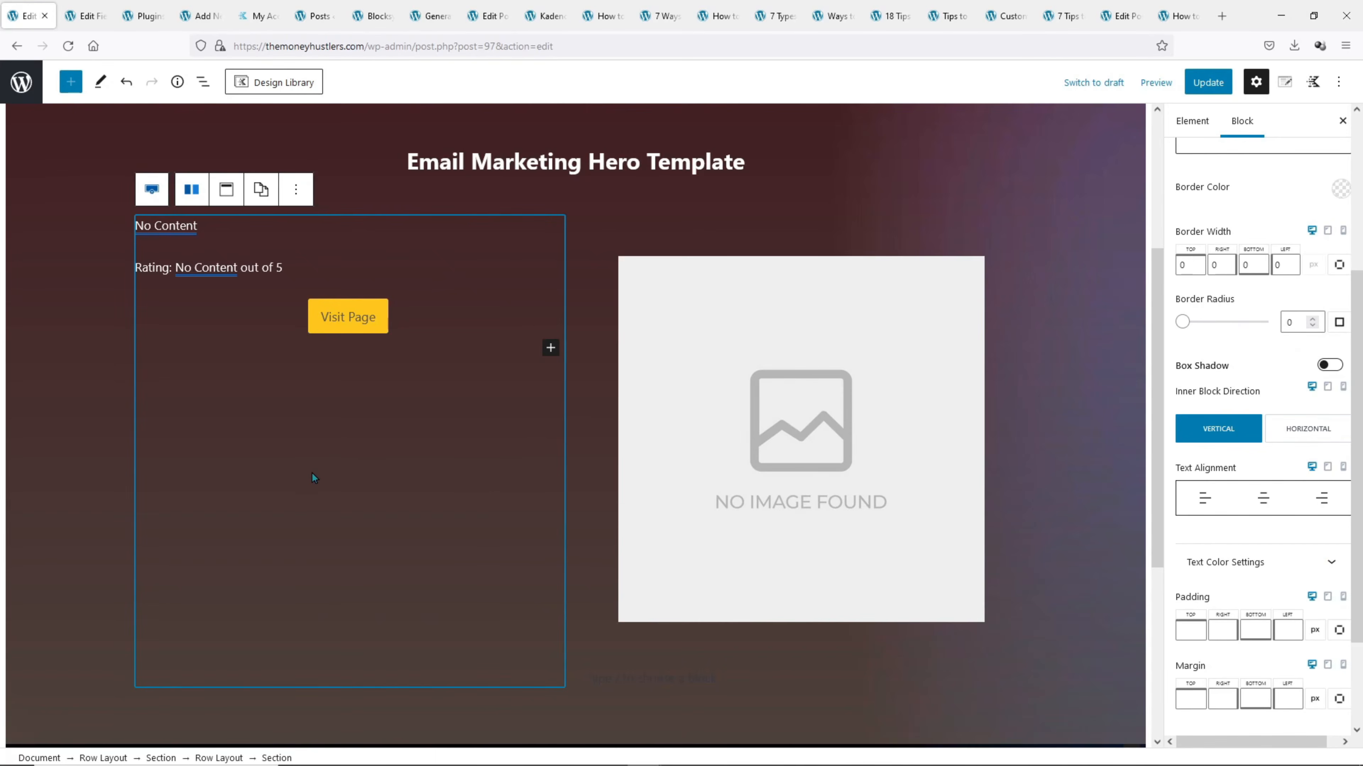
left_click(1207, 82)
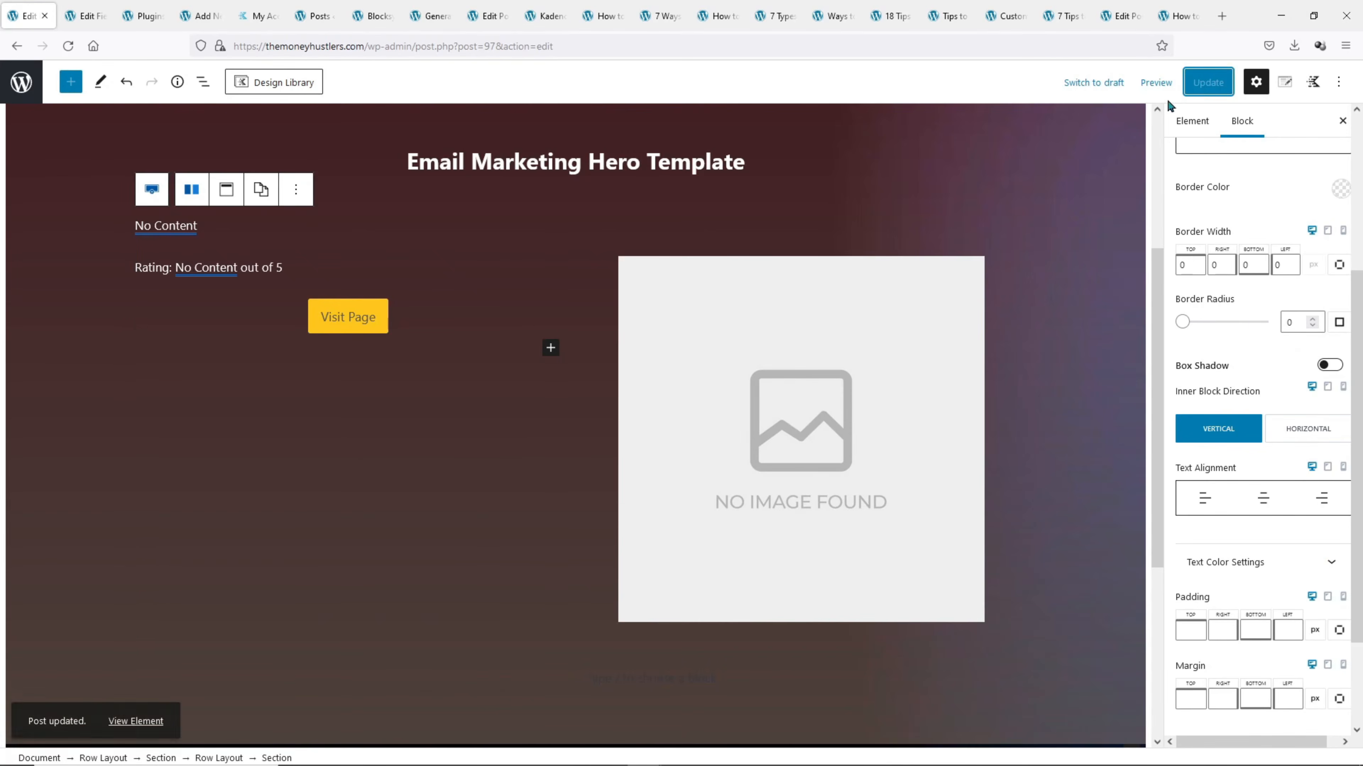
Check the live Blocksy, Generatepress and Kadence Review posts for the new button, reloading the pages
left_click(373, 16)
left_click(67, 46)
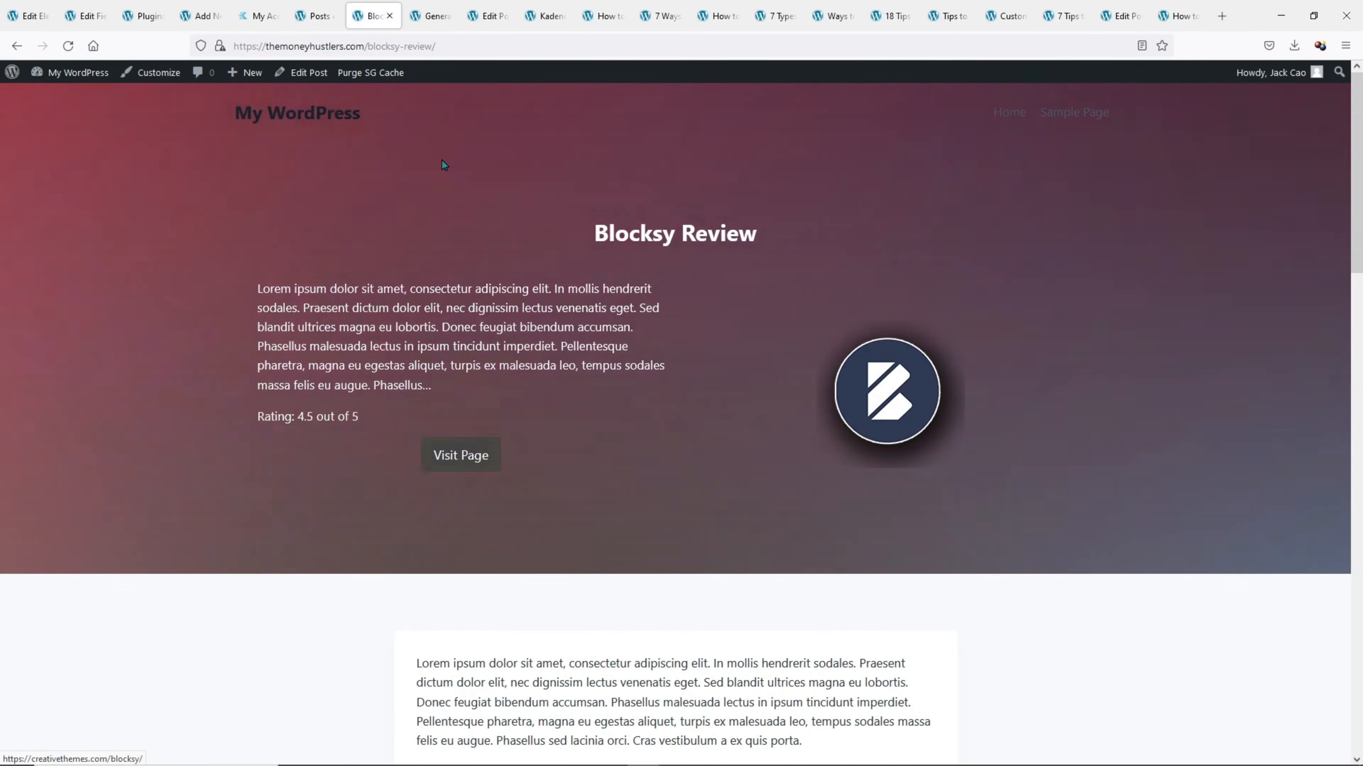
left_click(430, 15)
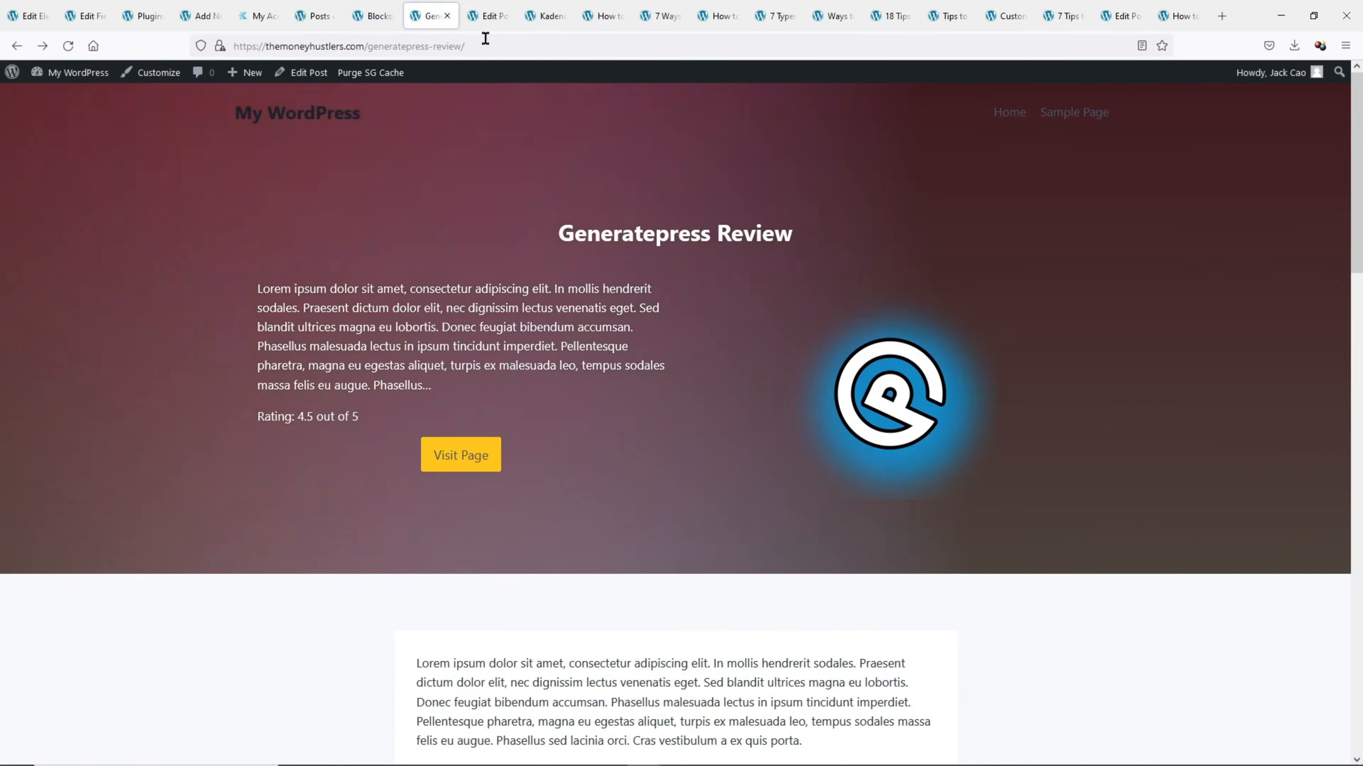
left_click(545, 16)
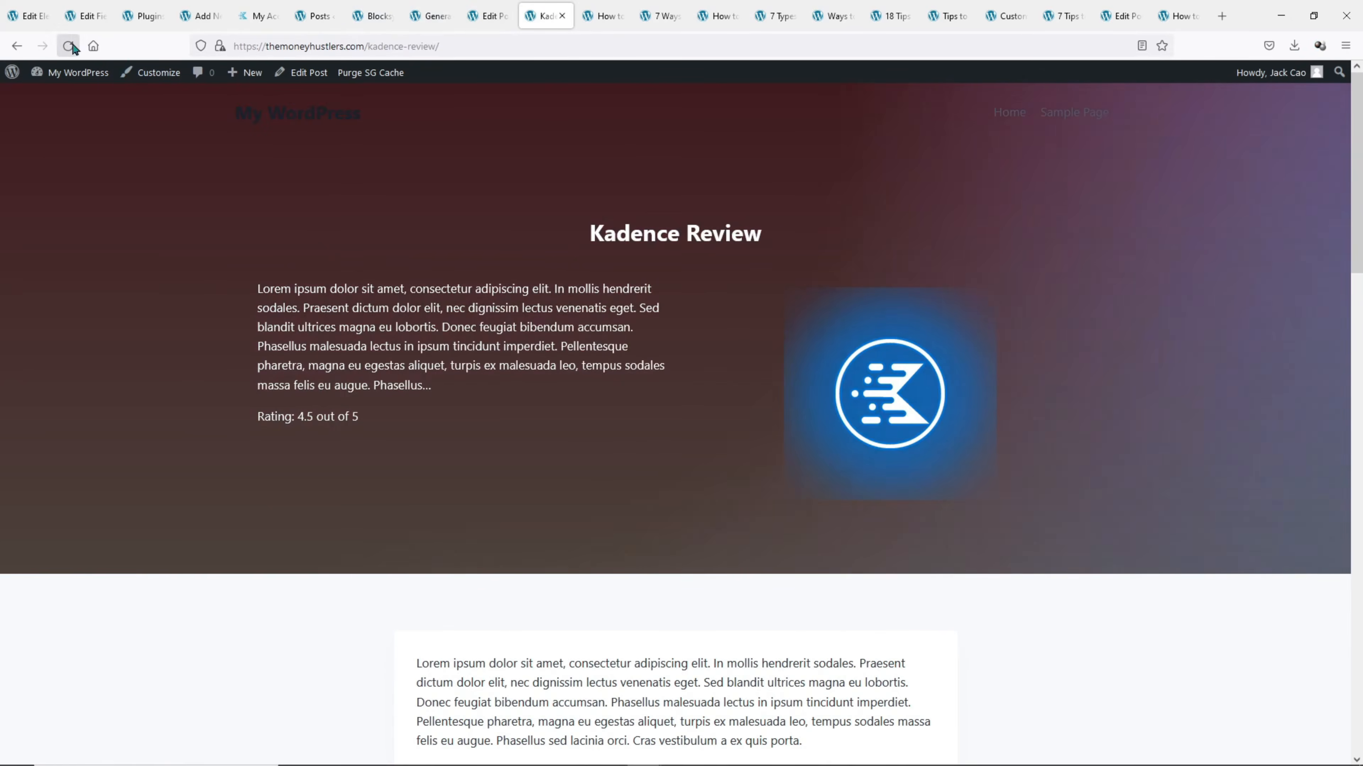
left_click(67, 46)
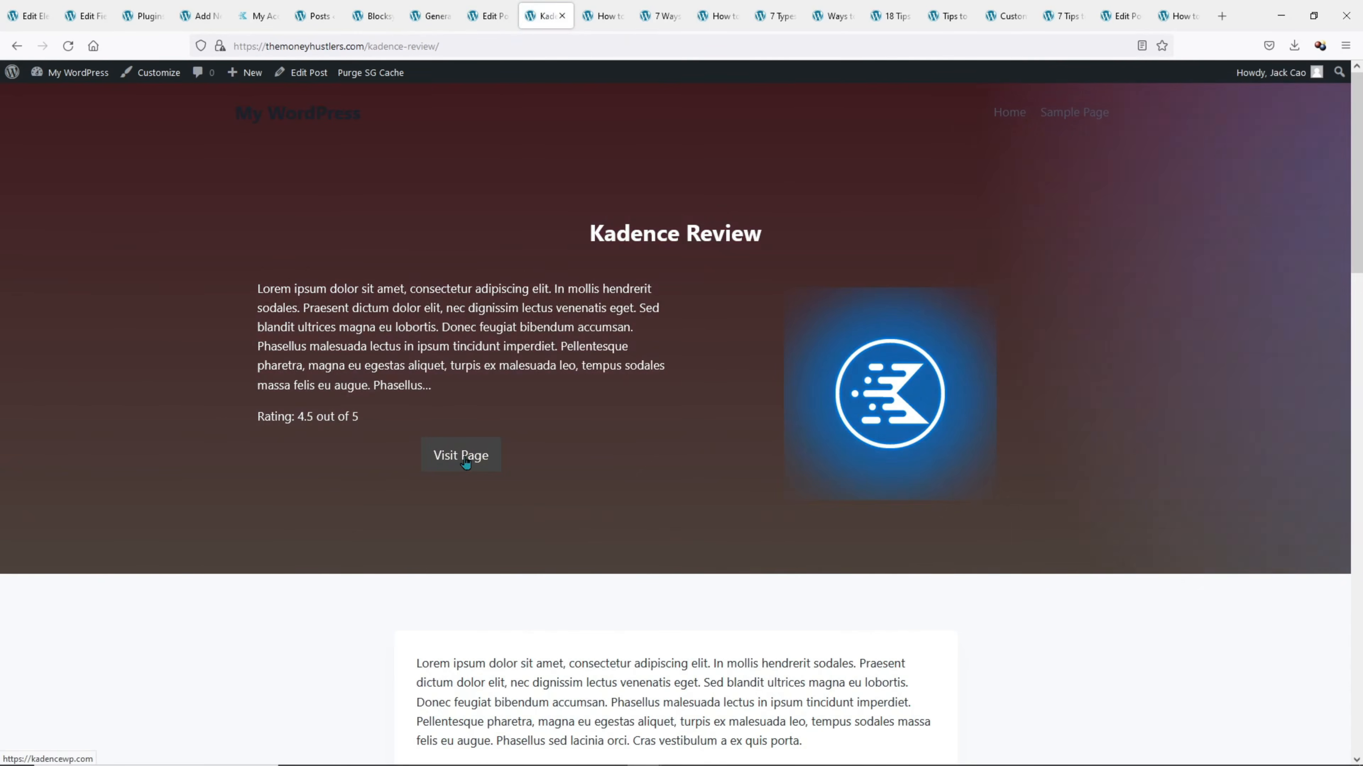
Test the Visit Page button's link on the Kadence, Generatepress and Blocksy Review posts and return to the Blocksy post
left_click(465, 462)
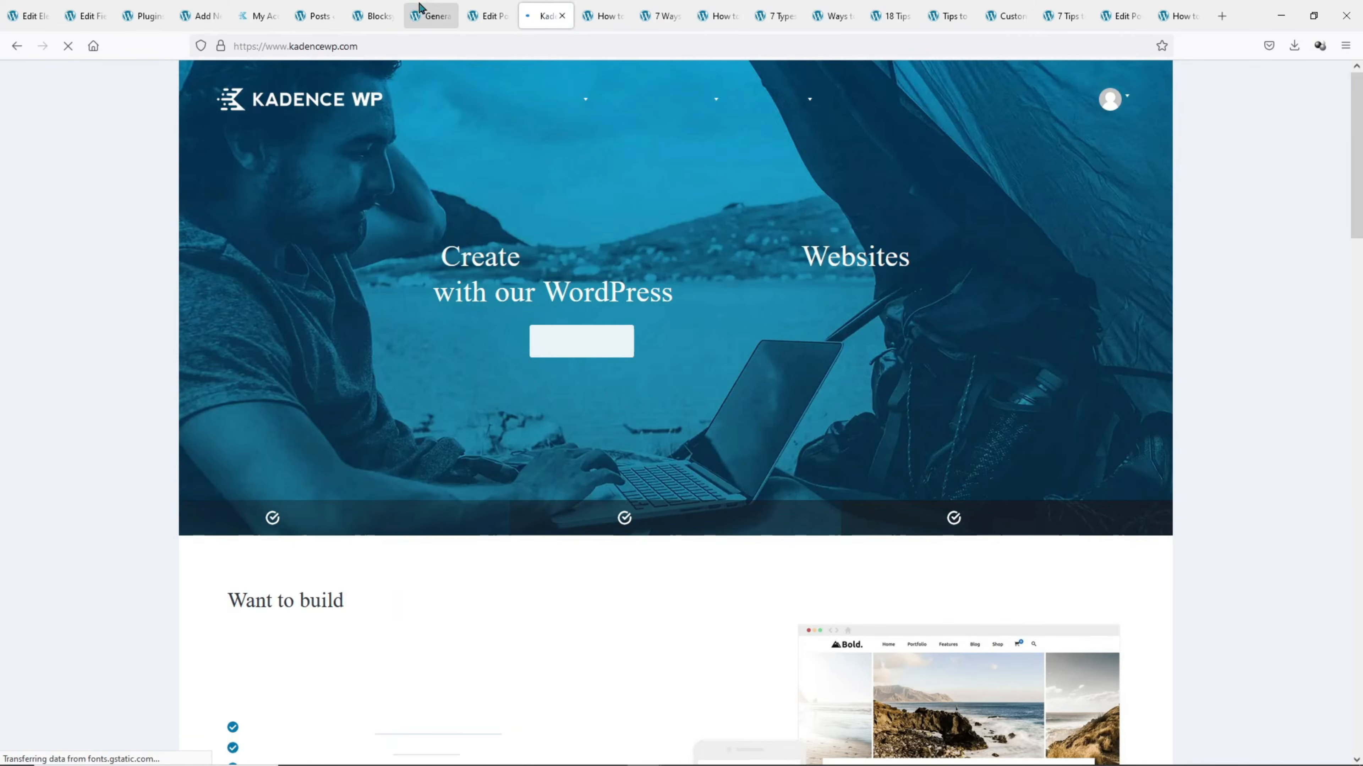
left_click(429, 15)
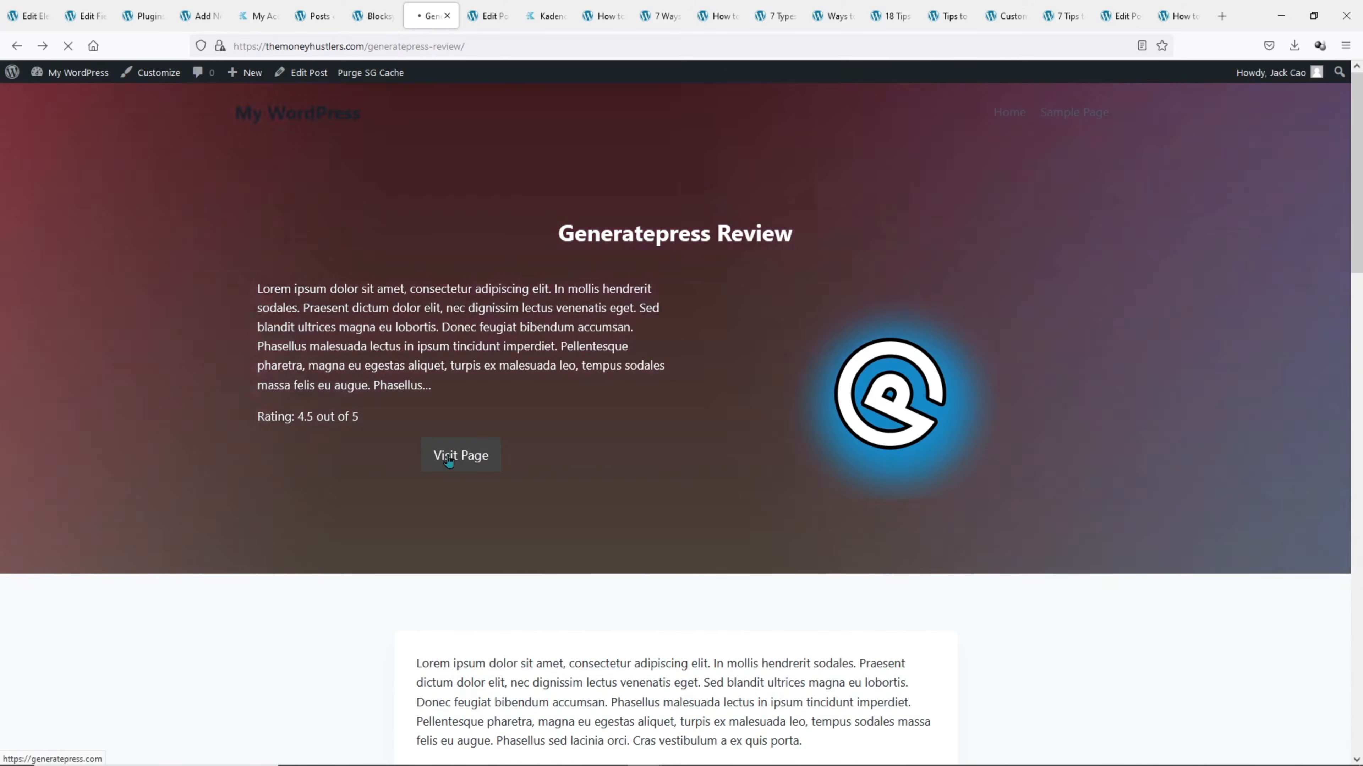
left_click(447, 461)
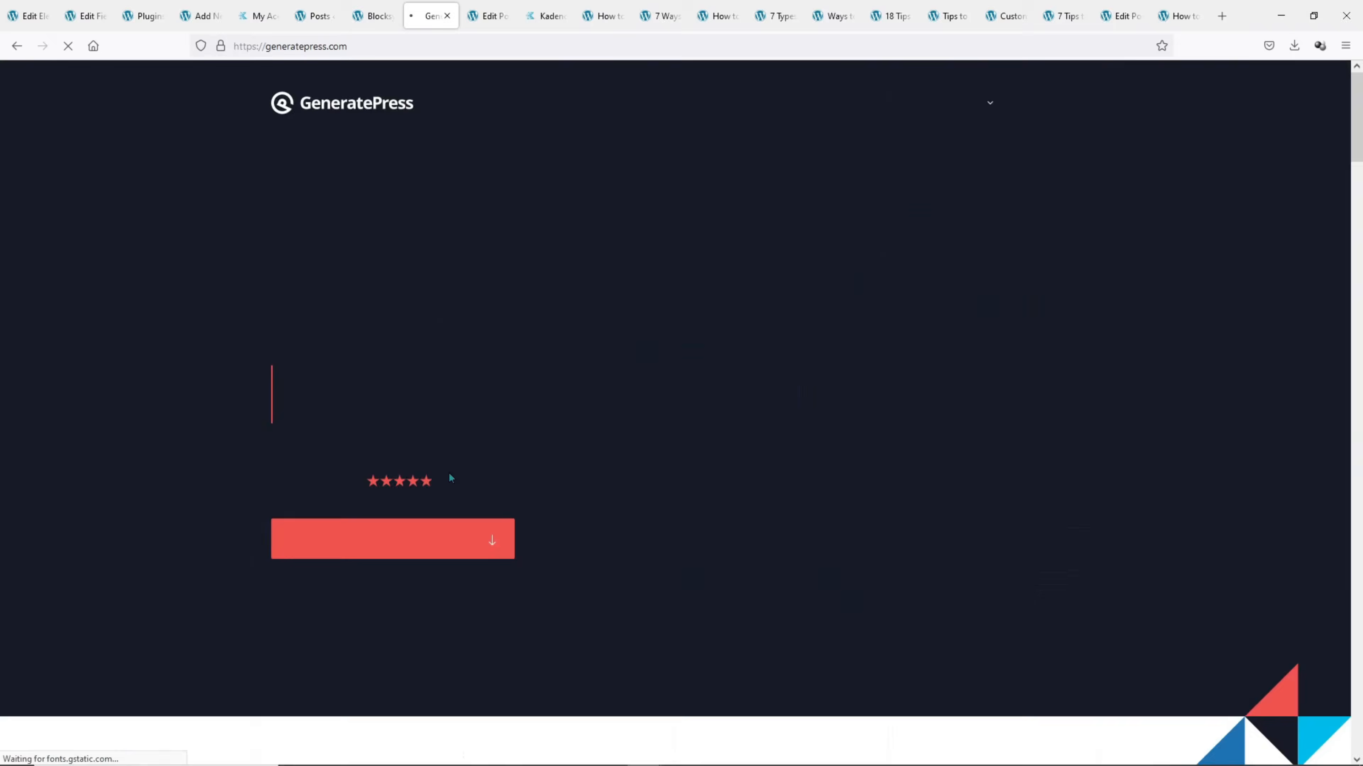
left_click(370, 16)
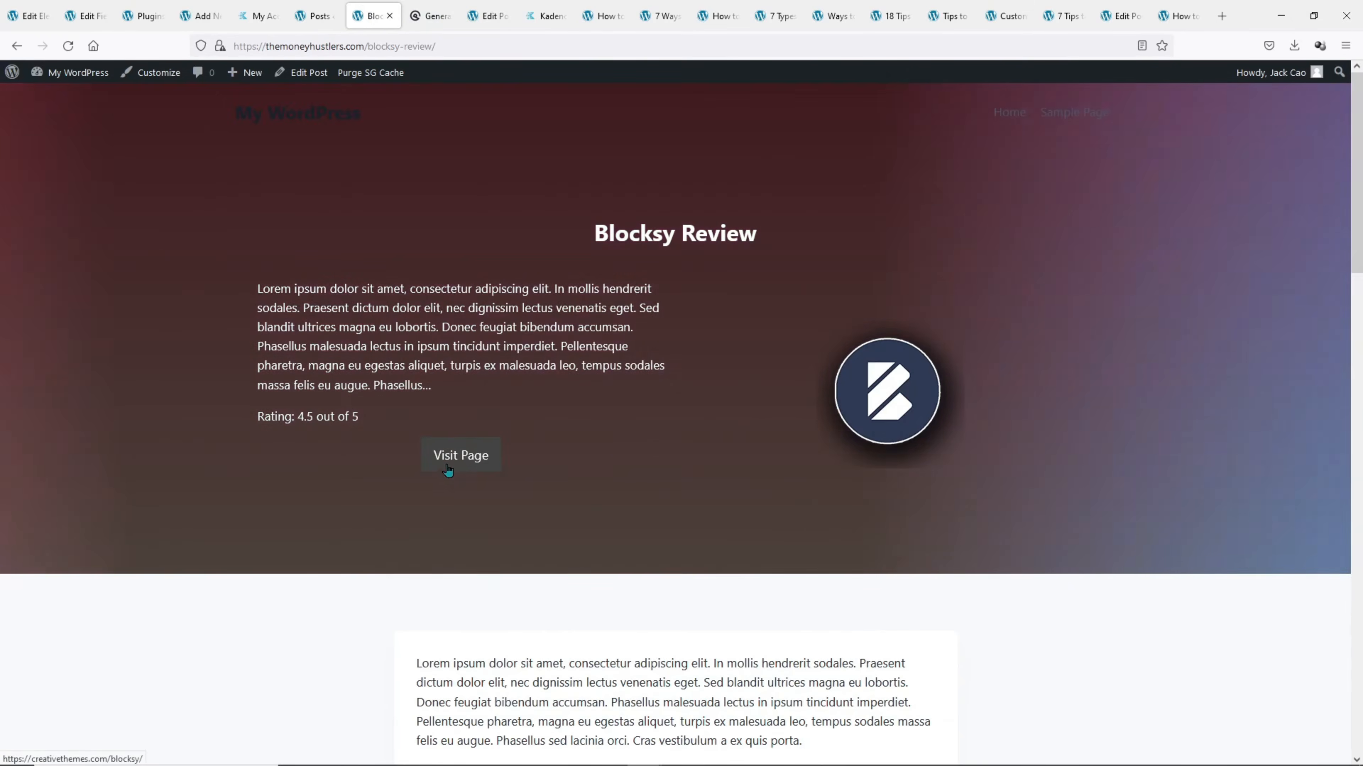
left_click(451, 459)
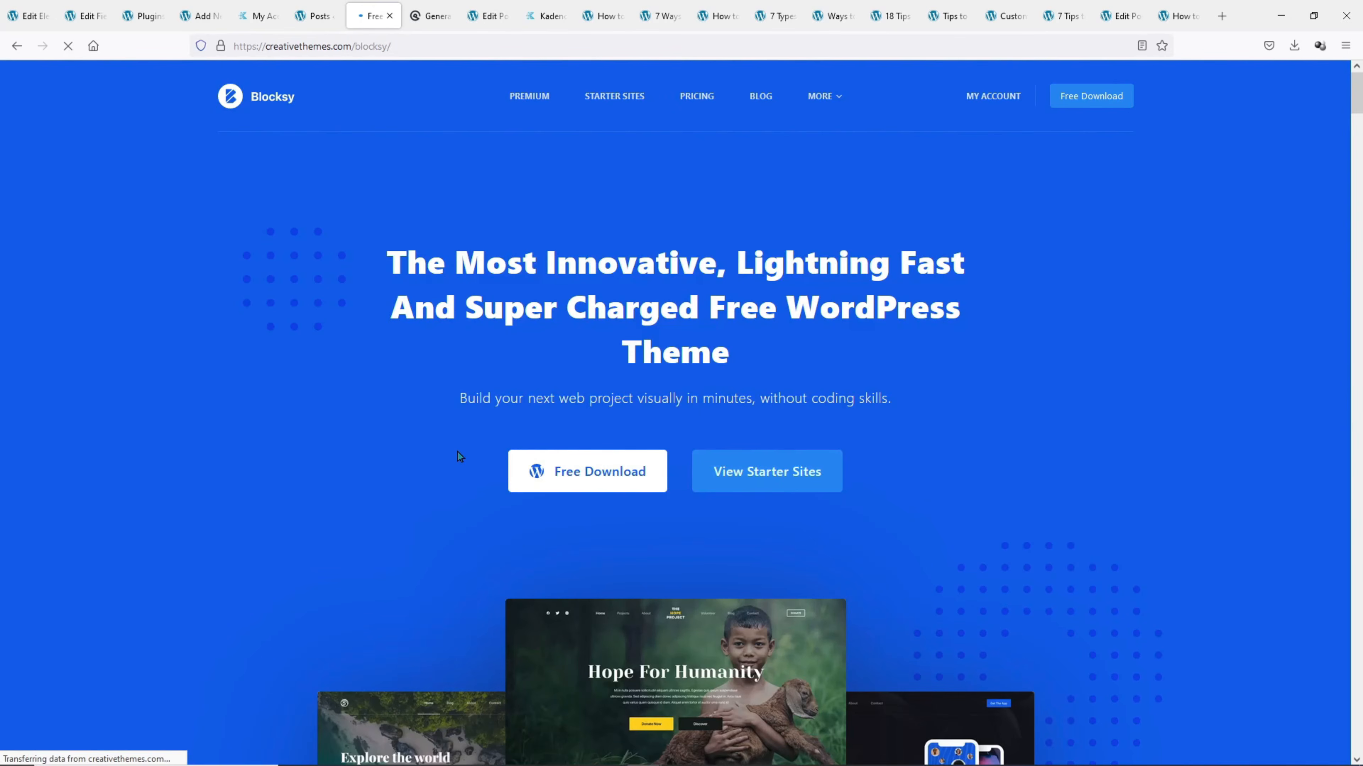
left_click(15, 47)
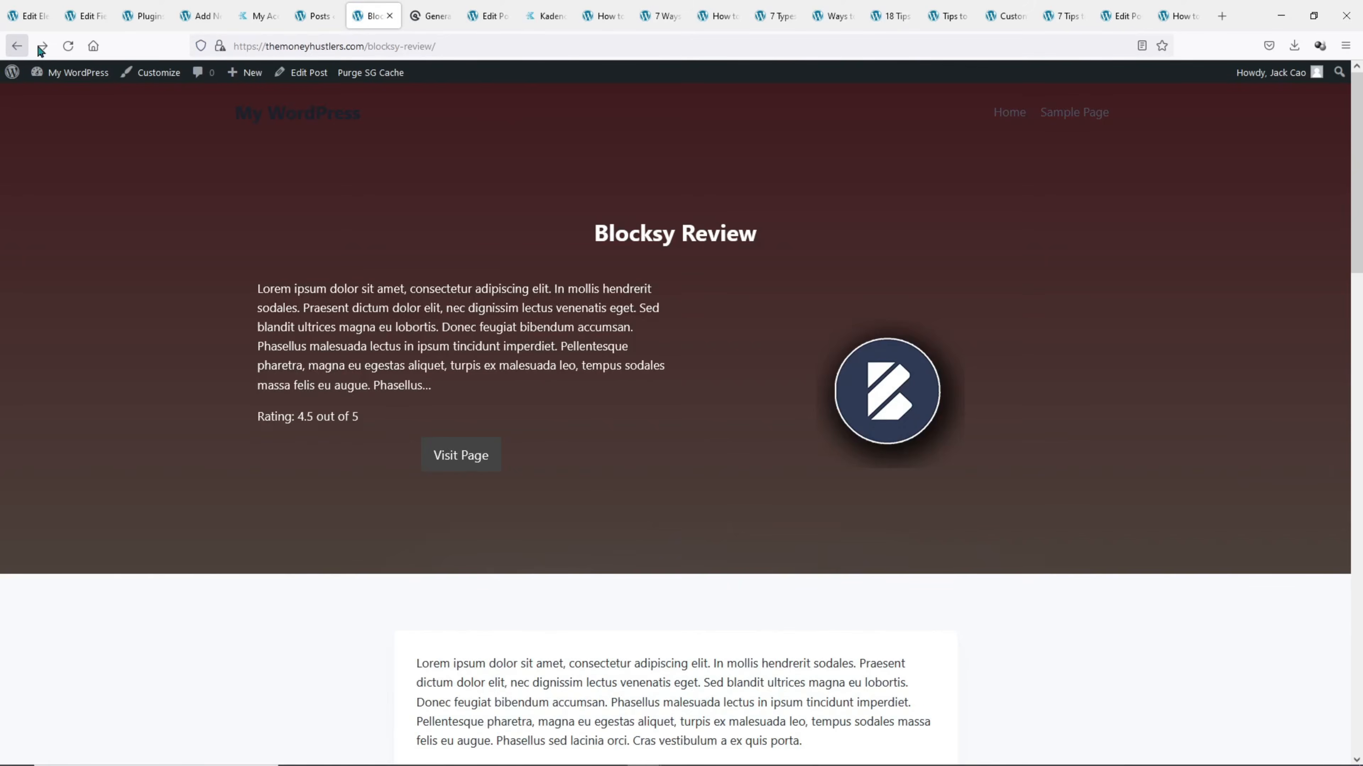
Examine the live Kadence Review post from the hero section down to the end of the article
key("ctrl+Tab")
key("ctrl+Tab")
key("ctrl+Tab")
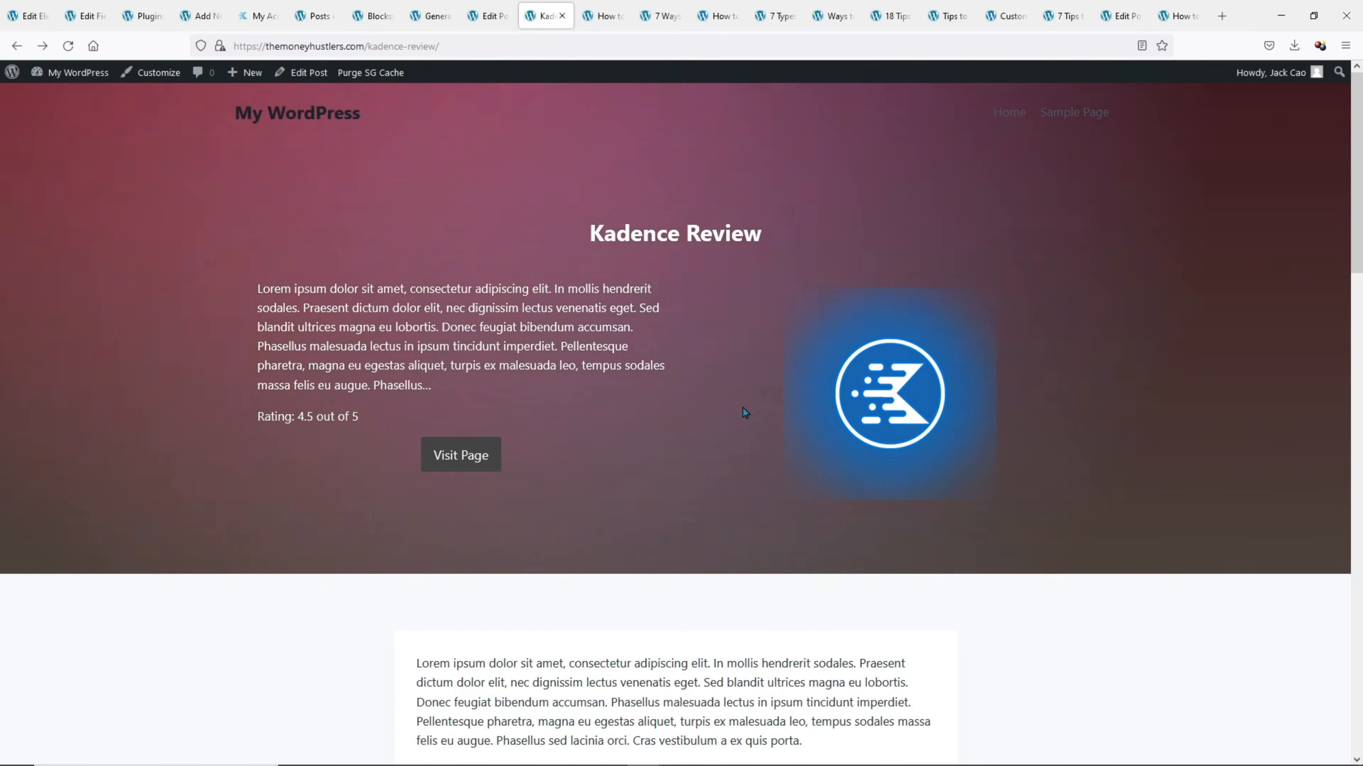
scroll(744, 409, "down", 4)
scroll(745, 409, "down", 10)
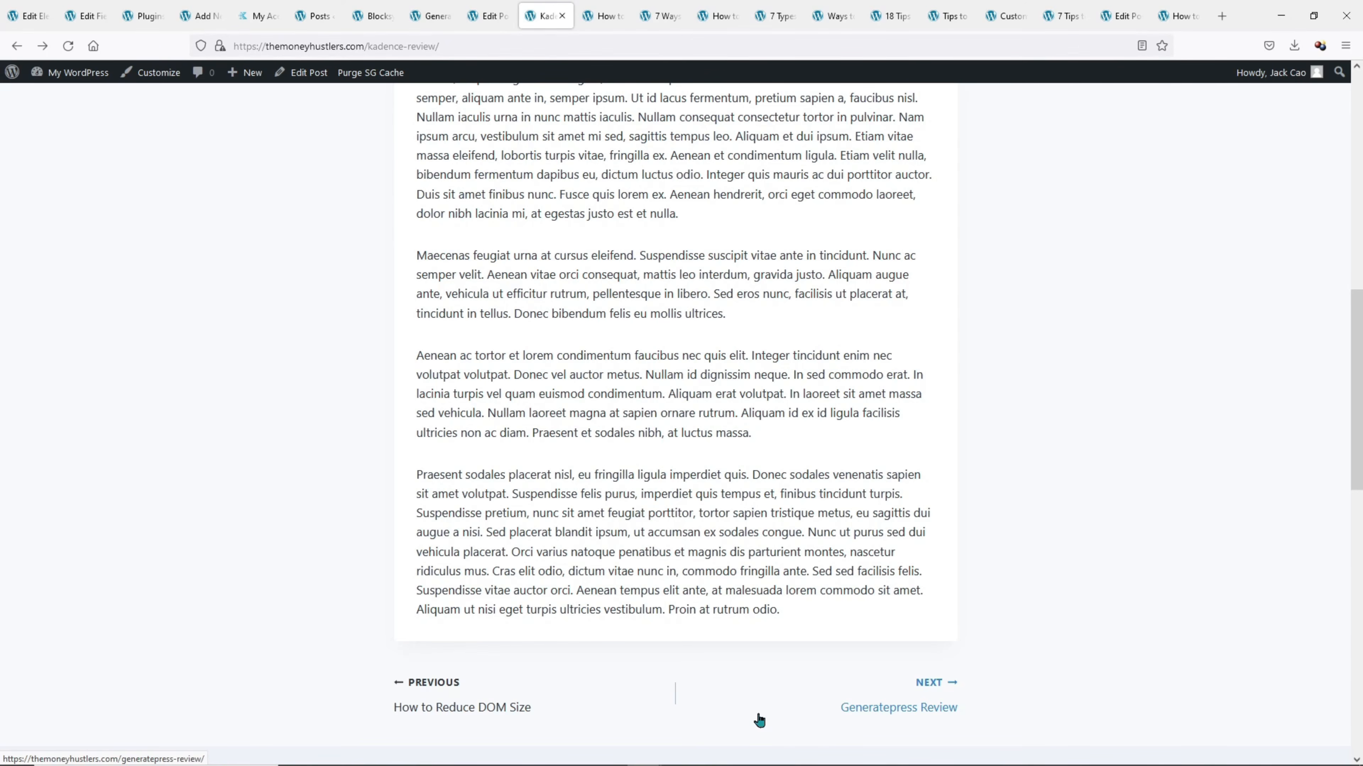
Create a new Kadence element of the Fixed type titled Footer Button
left_click(28, 15)
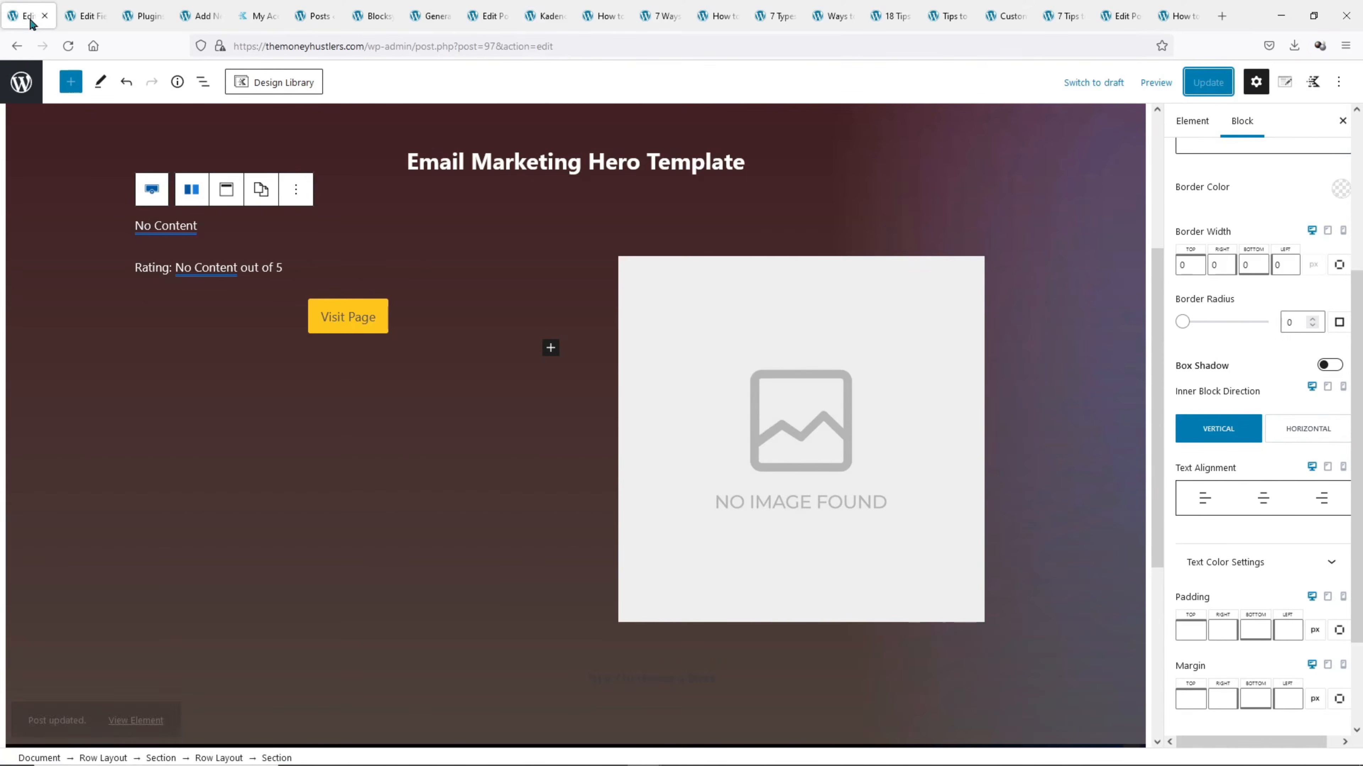
left_click(21, 82)
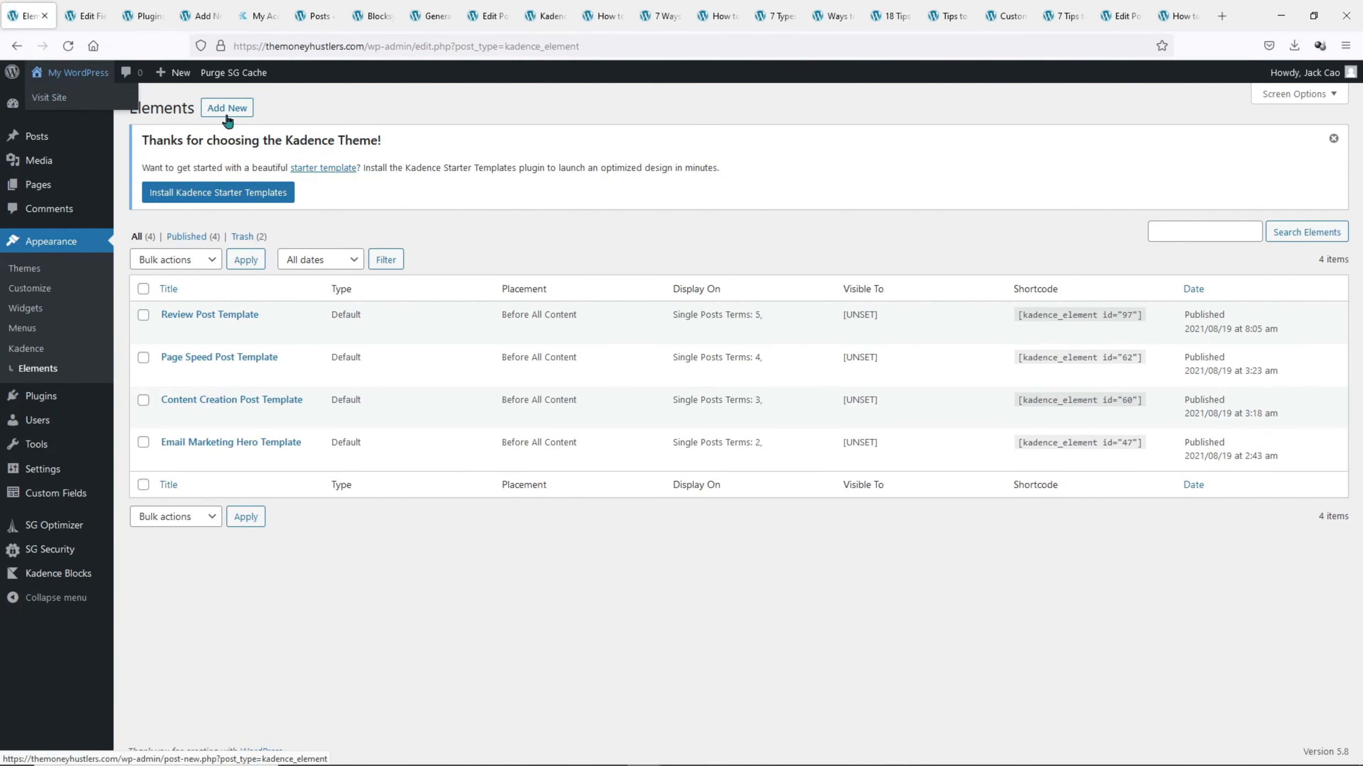
left_click(240, 110)
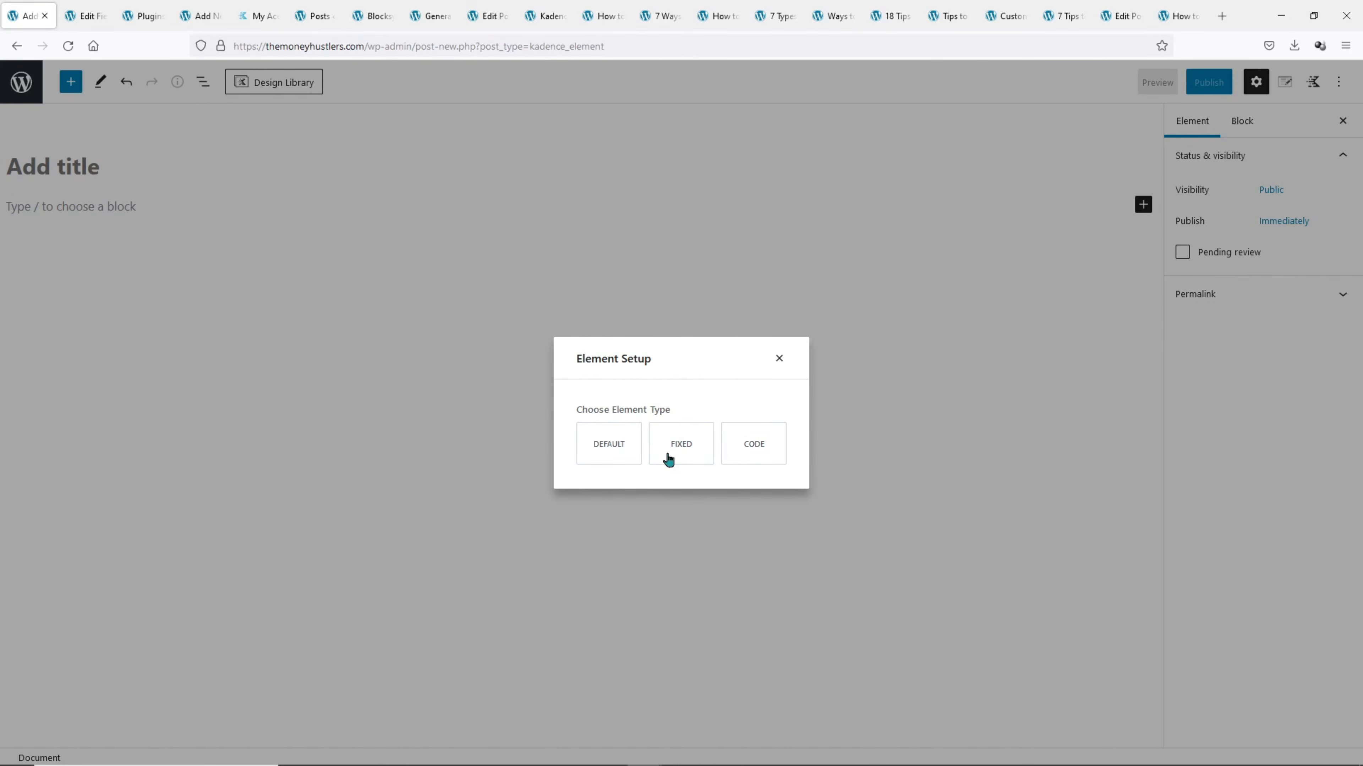
left_click(668, 457)
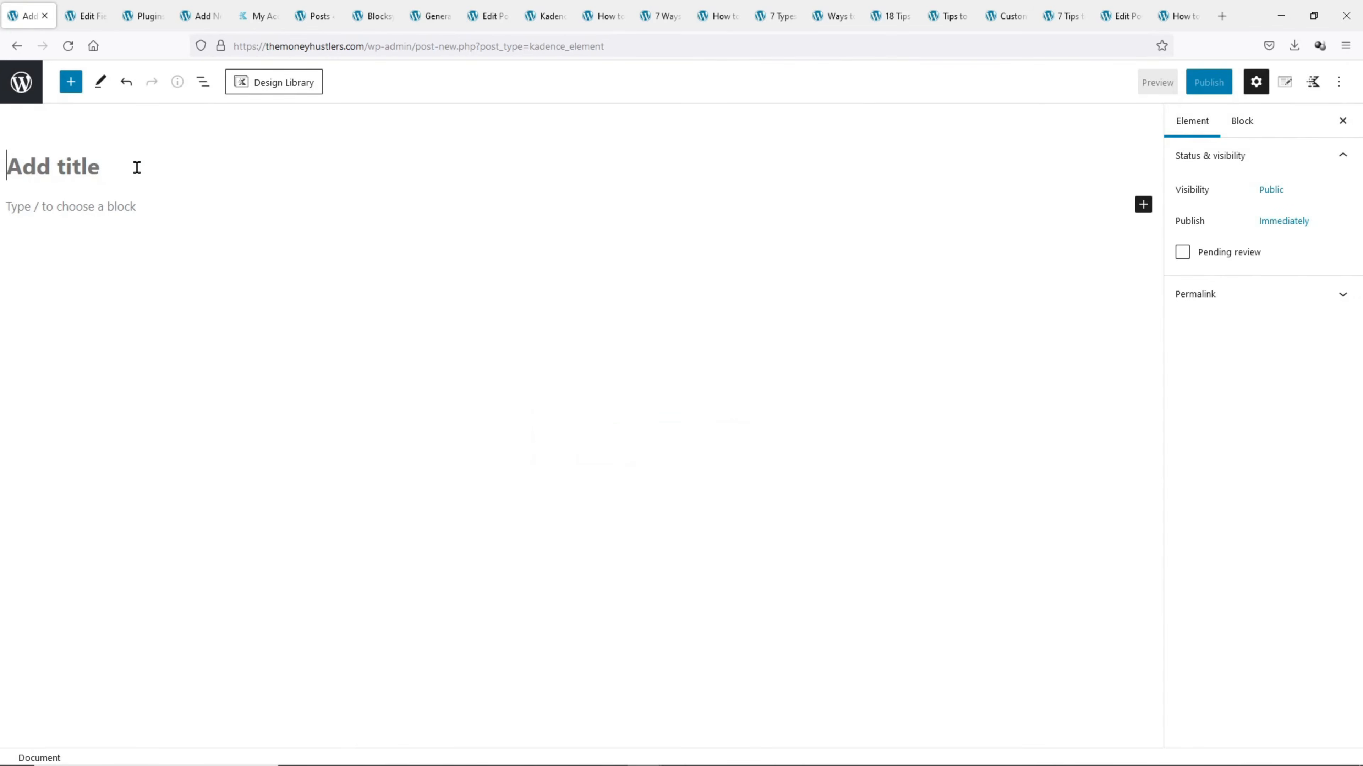
type("Footer Button")
Insert a single-column Row Layout block in the Footer Button element and align it full width
left_click(170, 207)
left_click(1143, 205)
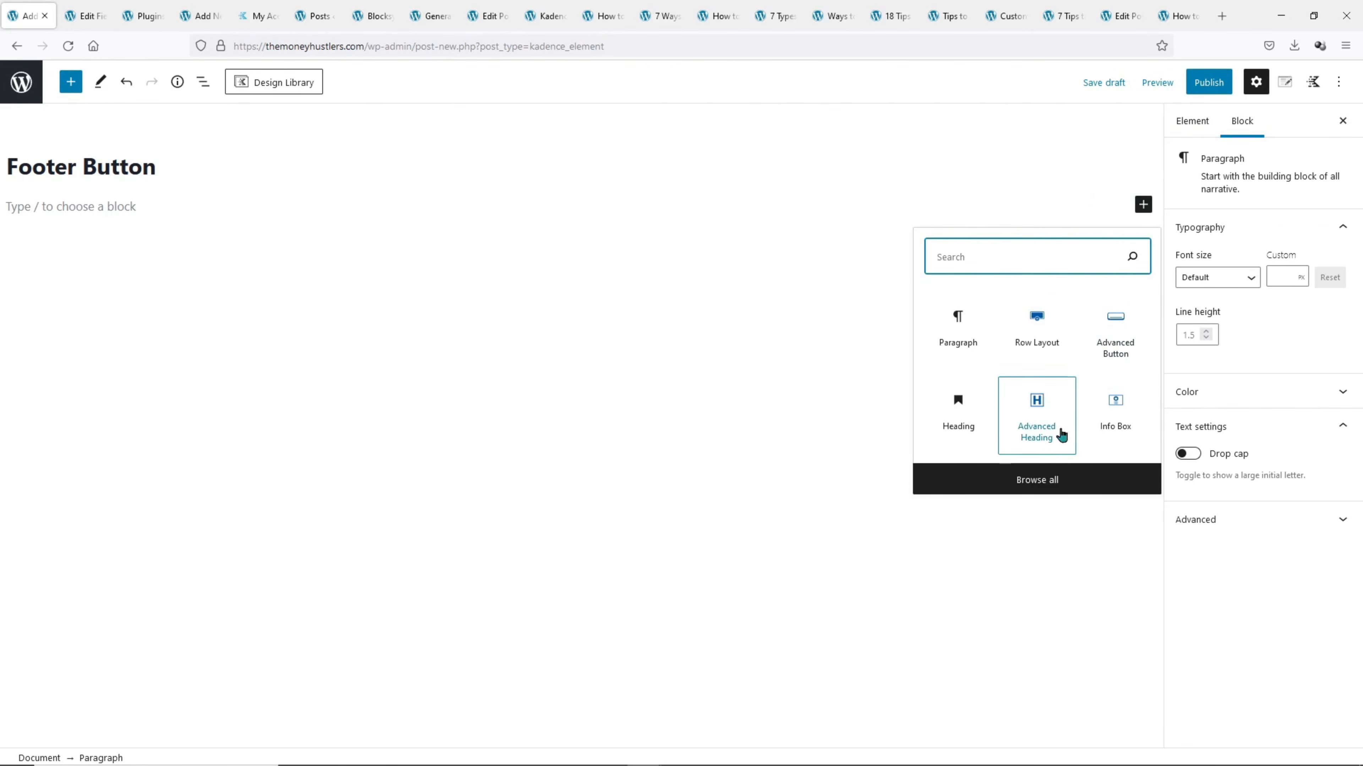
left_click(1050, 336)
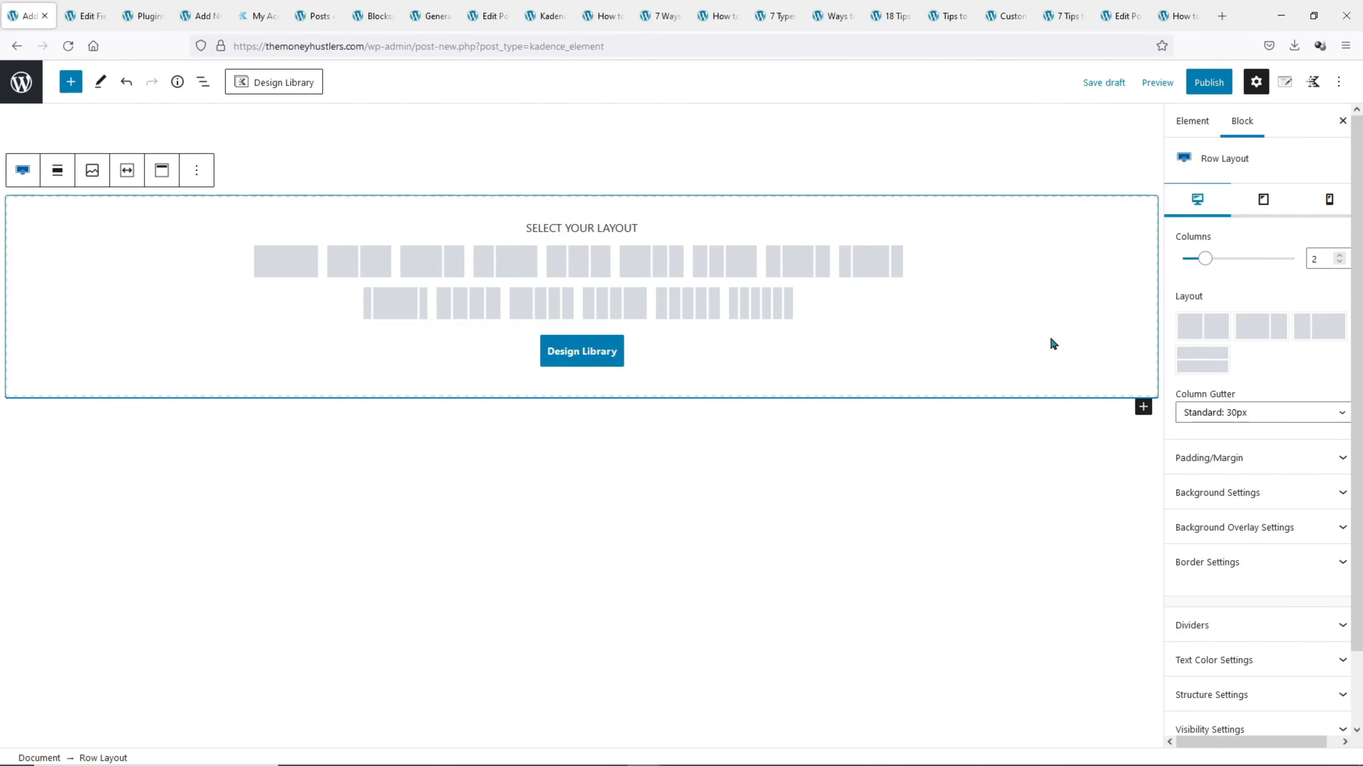
left_click(305, 259)
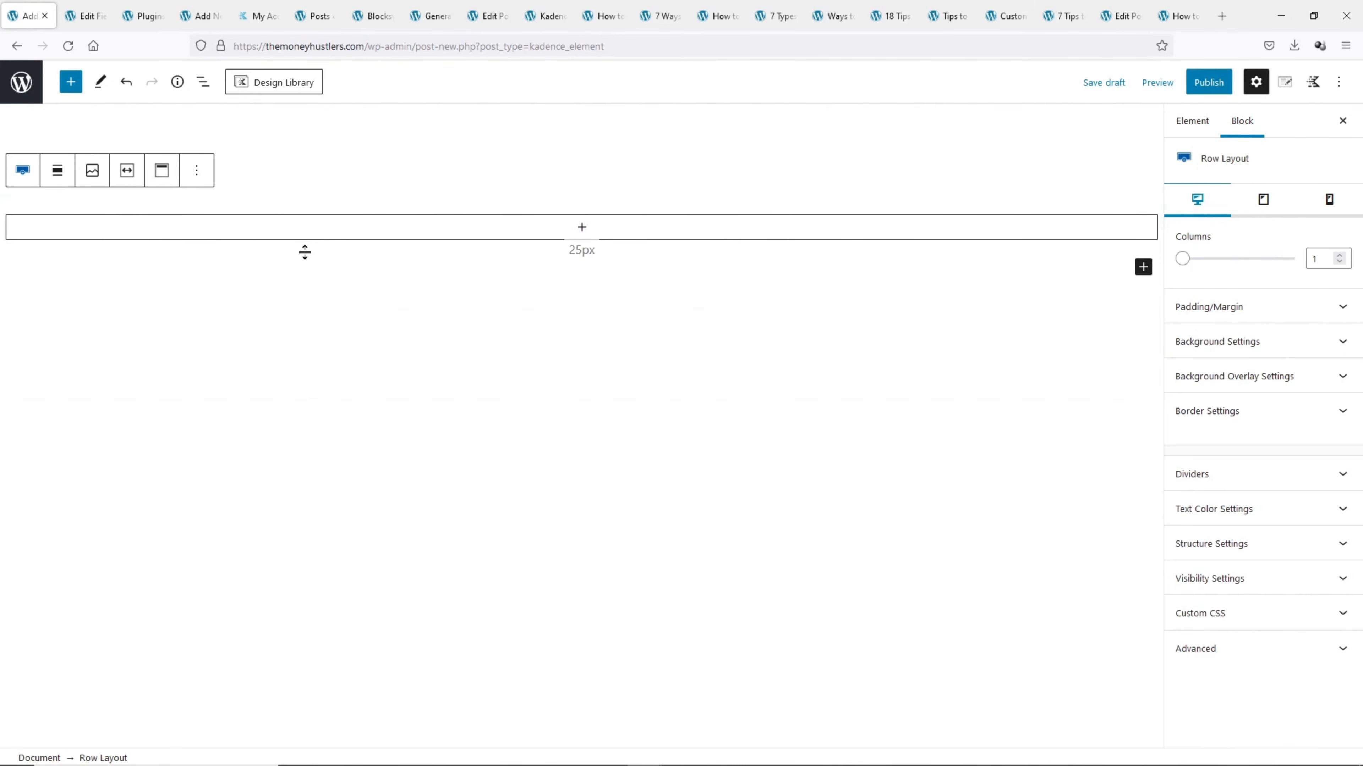
left_click(57, 172)
left_click(88, 269)
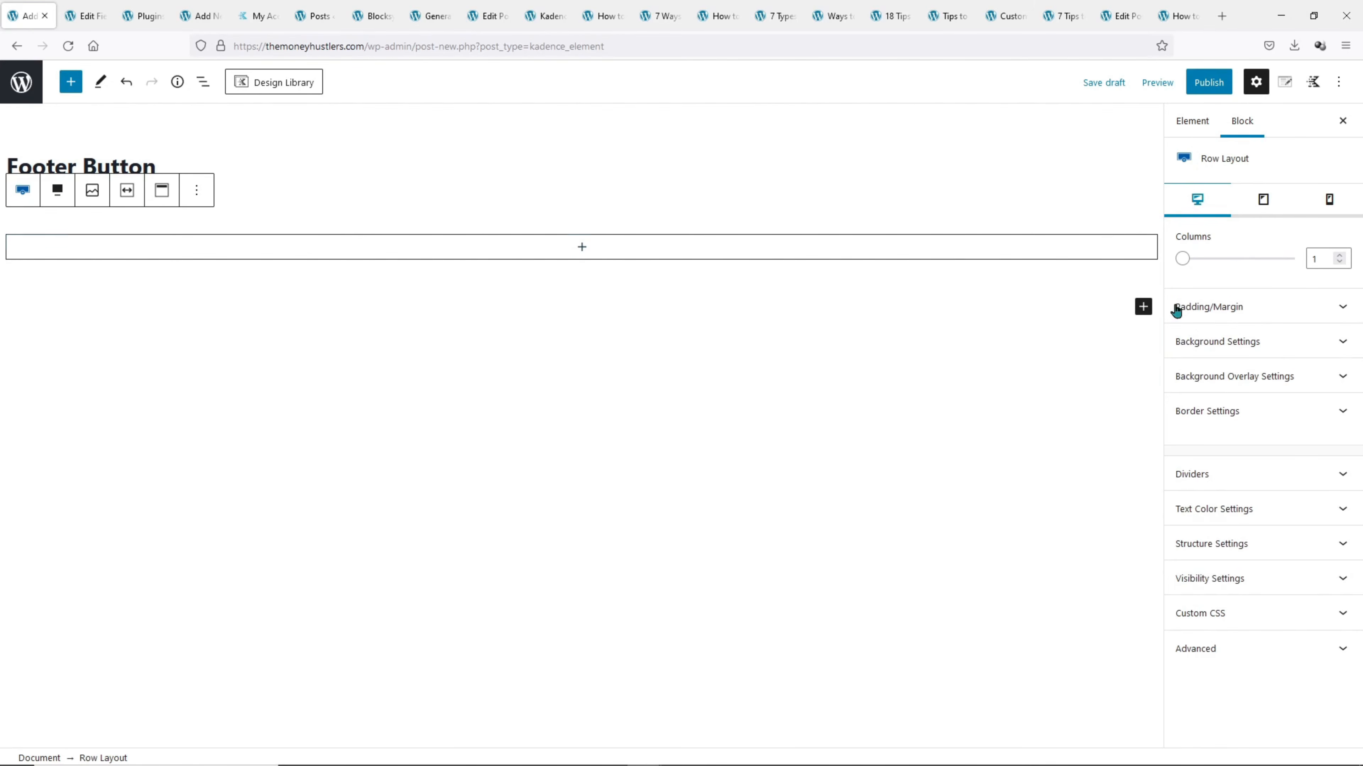
Set the row's background colour to black, hex 000000, and insert an Advanced Button block in it
left_click(1280, 342)
left_click(1340, 421)
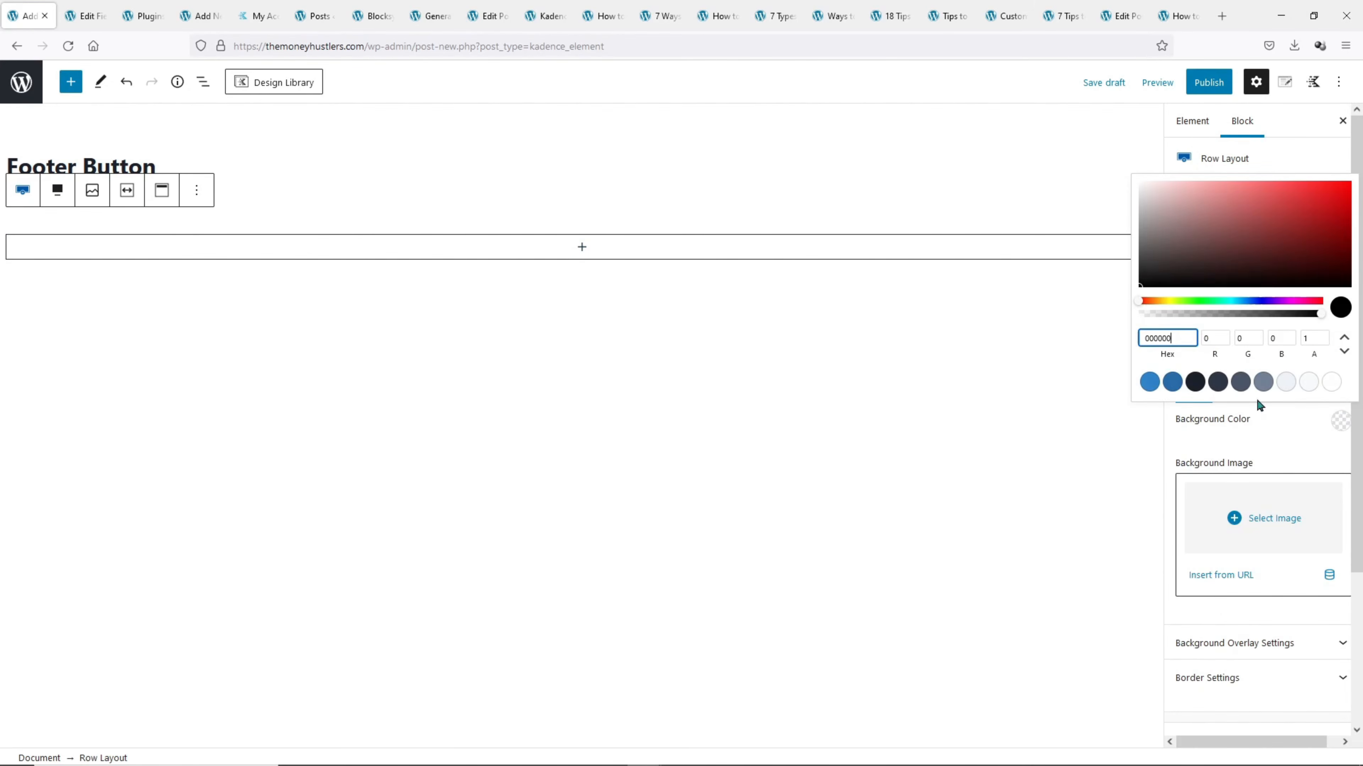
left_click_drag(1195, 283, 556, 260)
left_click(576, 249)
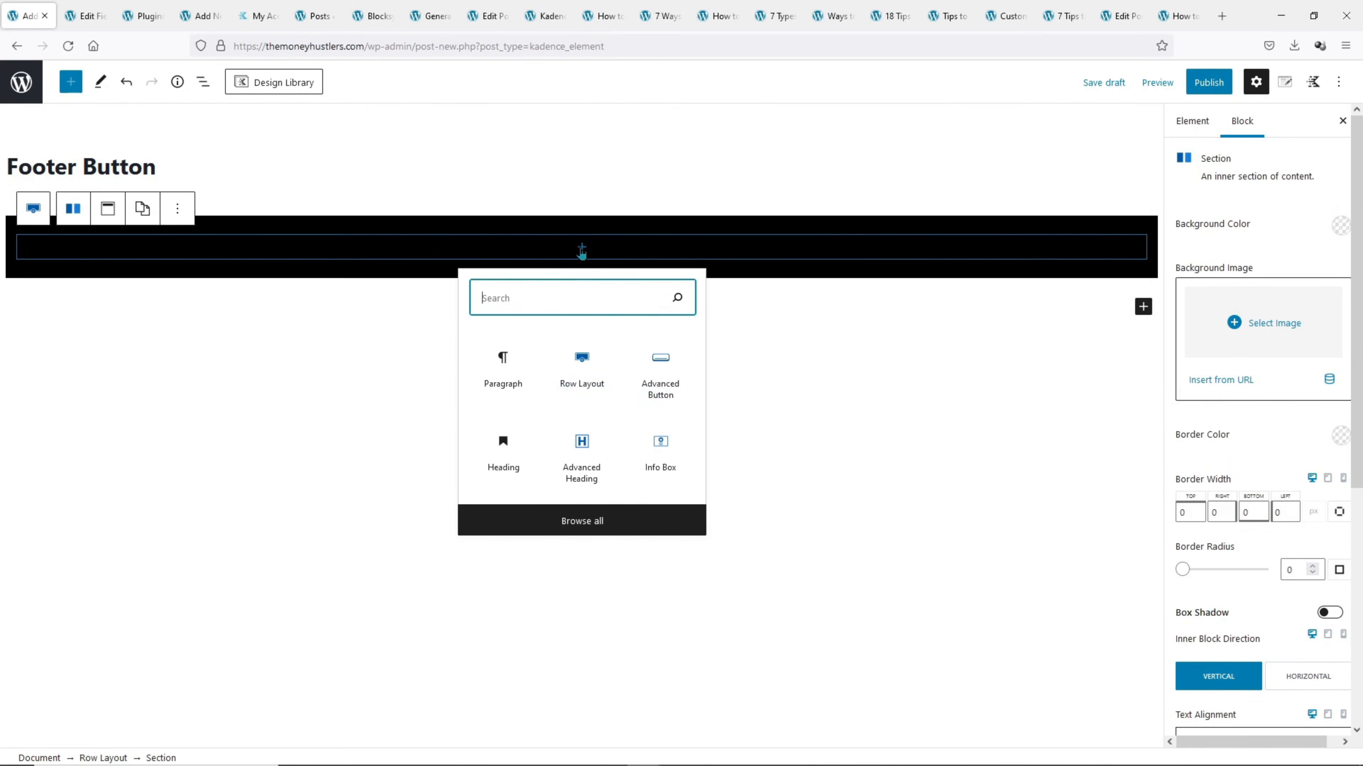
left_click(657, 360)
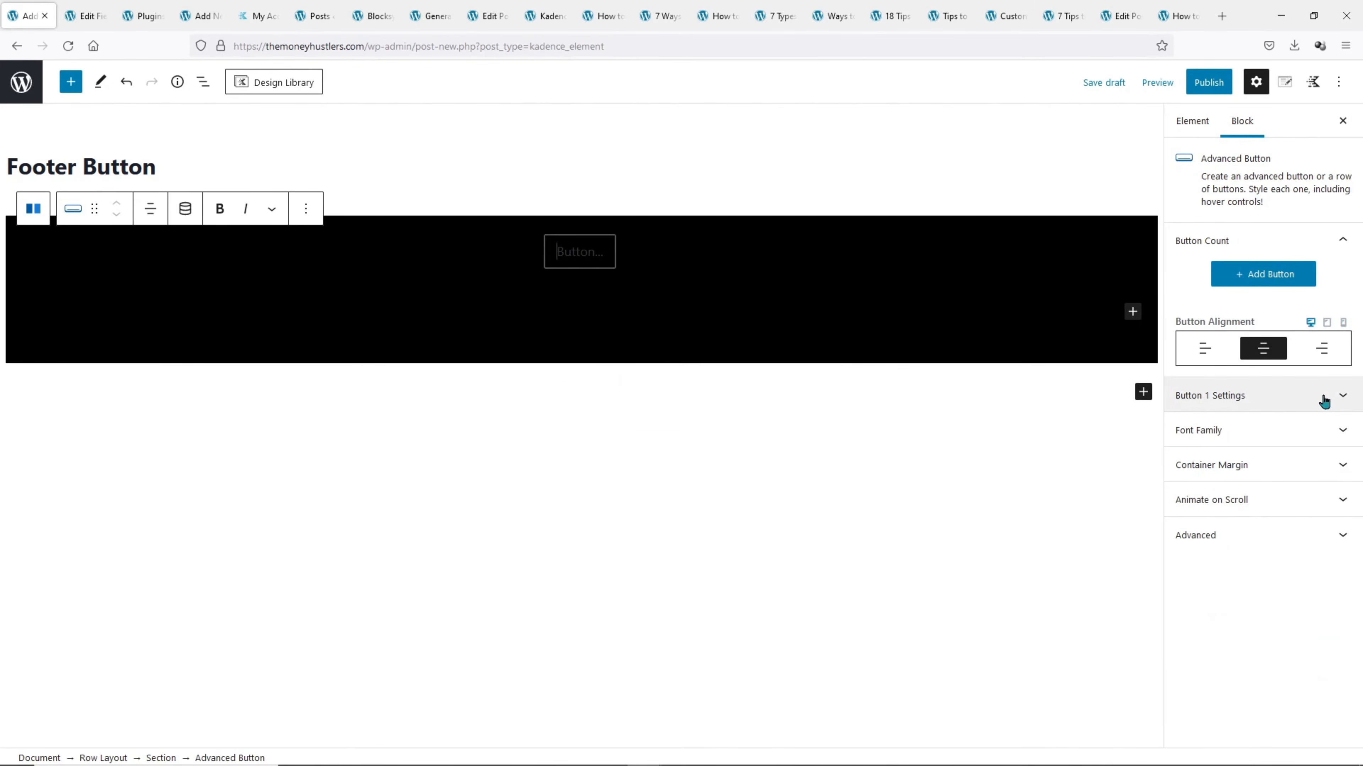
Give the button in the black row an amber-yellow background and label it Visit Page
left_click(1338, 392)
scroll(1308, 410, "down", 4)
left_click(1341, 461)
left_click(1333, 552)
left_click(1153, 431)
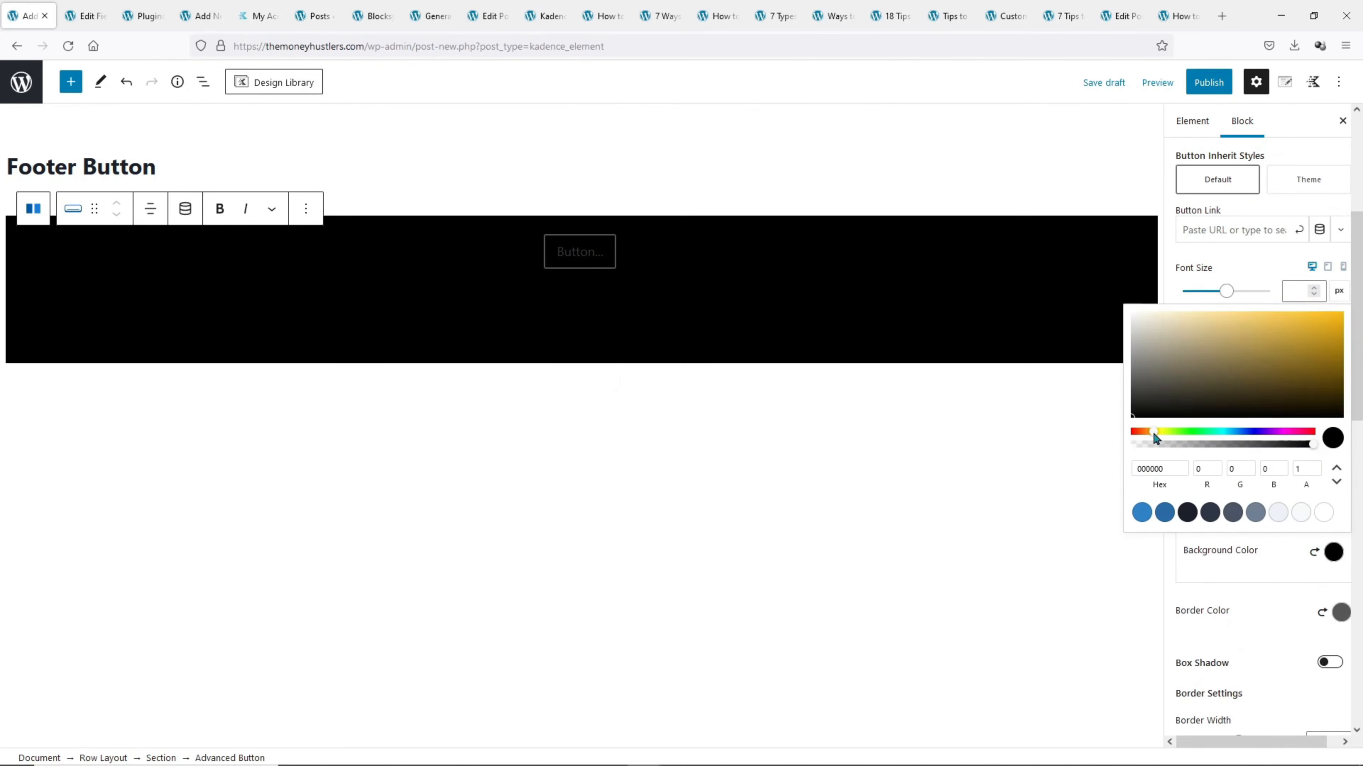
left_click_drag(1287, 344, 1343, 312)
left_click(1342, 612)
left_click(578, 263)
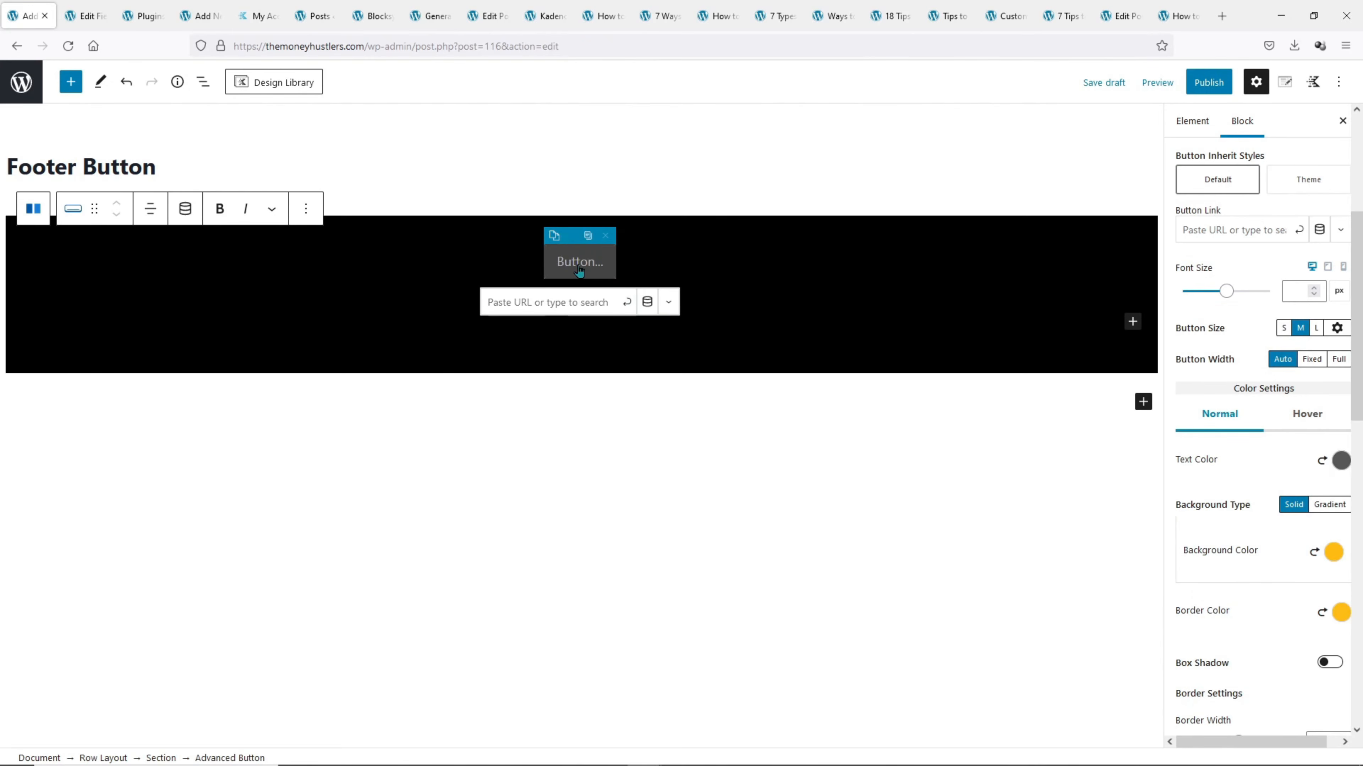
type("Visit Page")
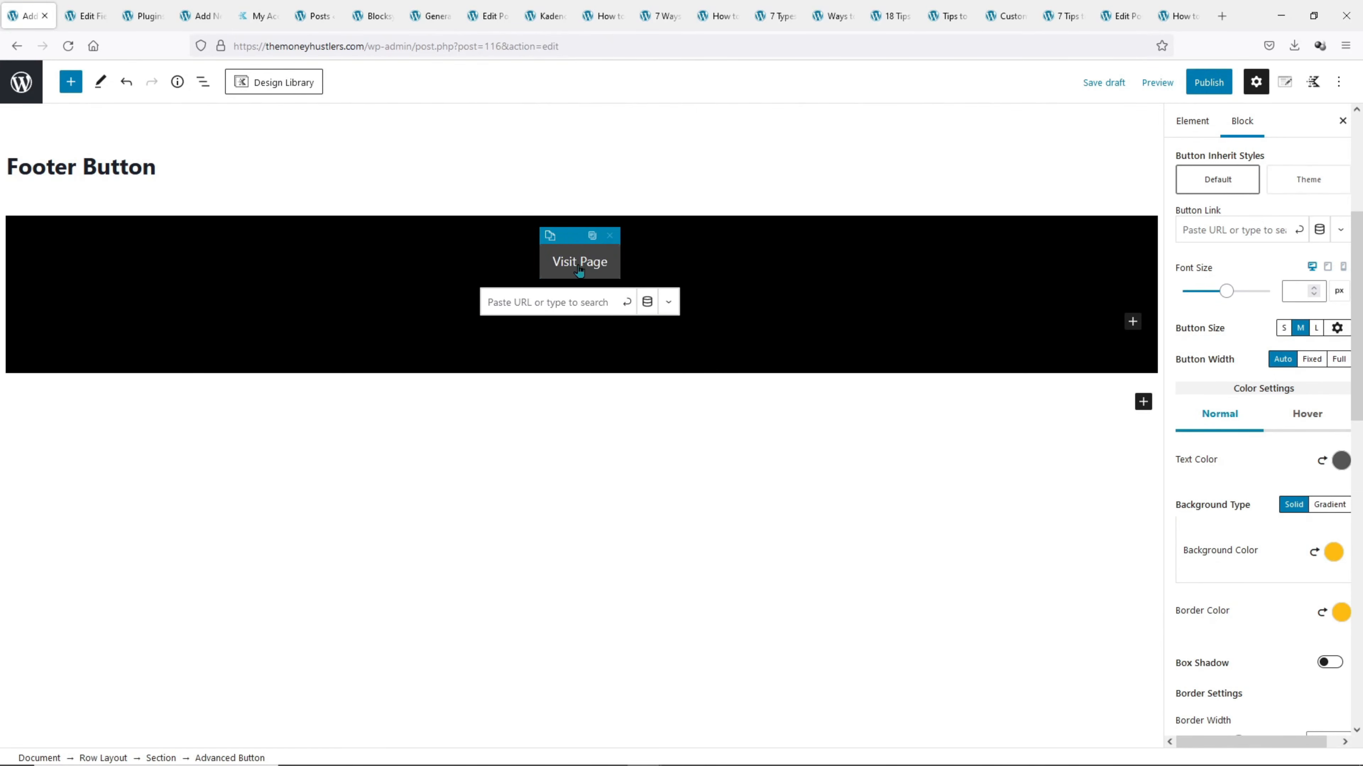
Enable a dynamic link on the Visit Page button, using the current post's Affiliate Link custom field
left_click(648, 303)
left_click(590, 347)
left_click(613, 390)
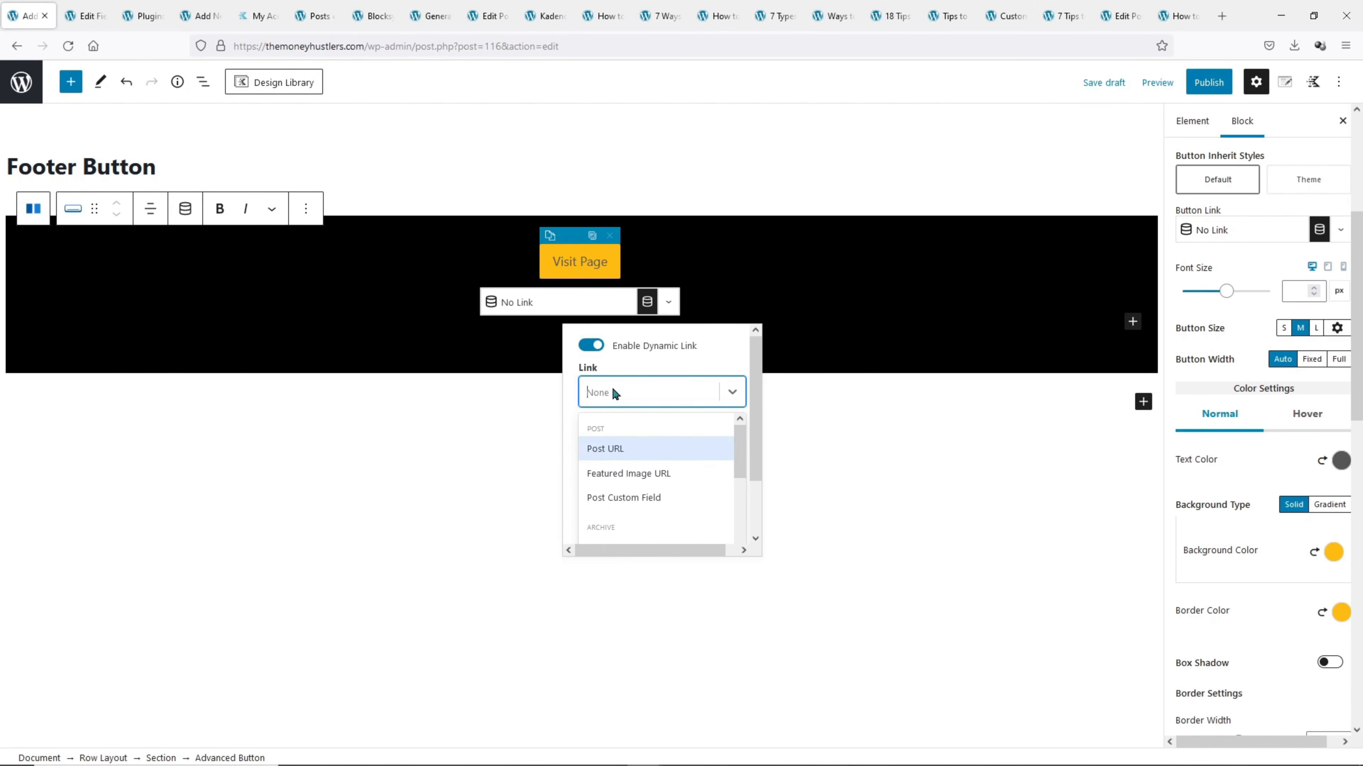
left_click(611, 497)
left_click(625, 500)
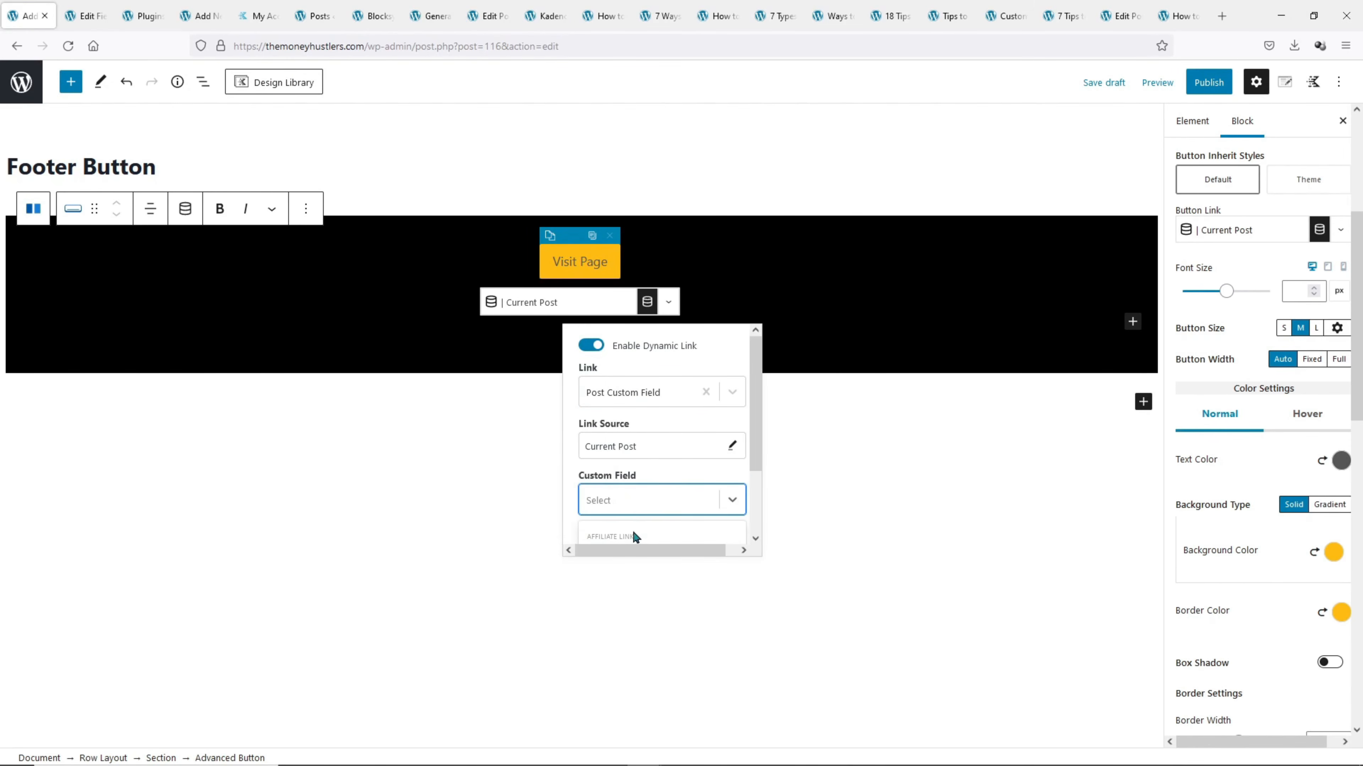
scroll(632, 516, "down", 2)
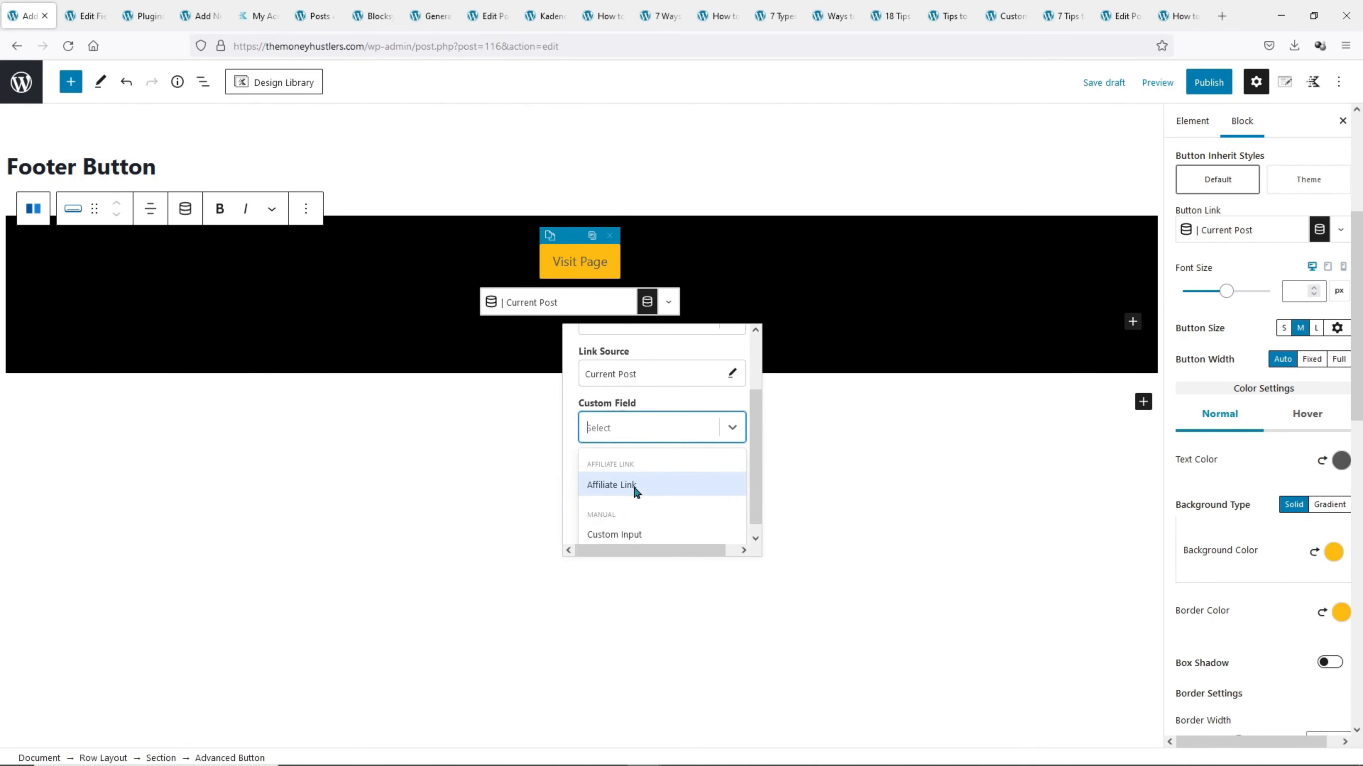
left_click(633, 485)
left_click(797, 513)
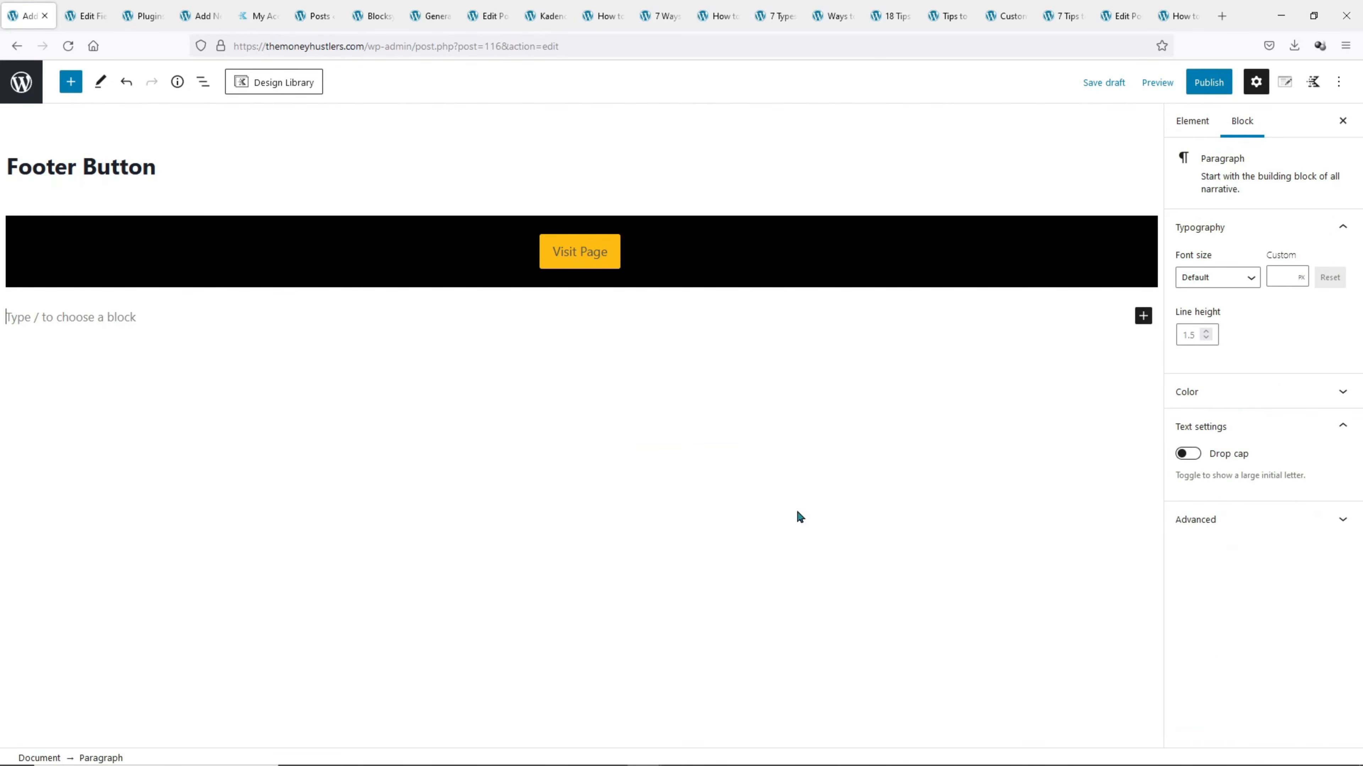
Set the Footer Button element's placement to Fixed Bottom After Scroll
left_click(1283, 83)
left_click(1254, 191)
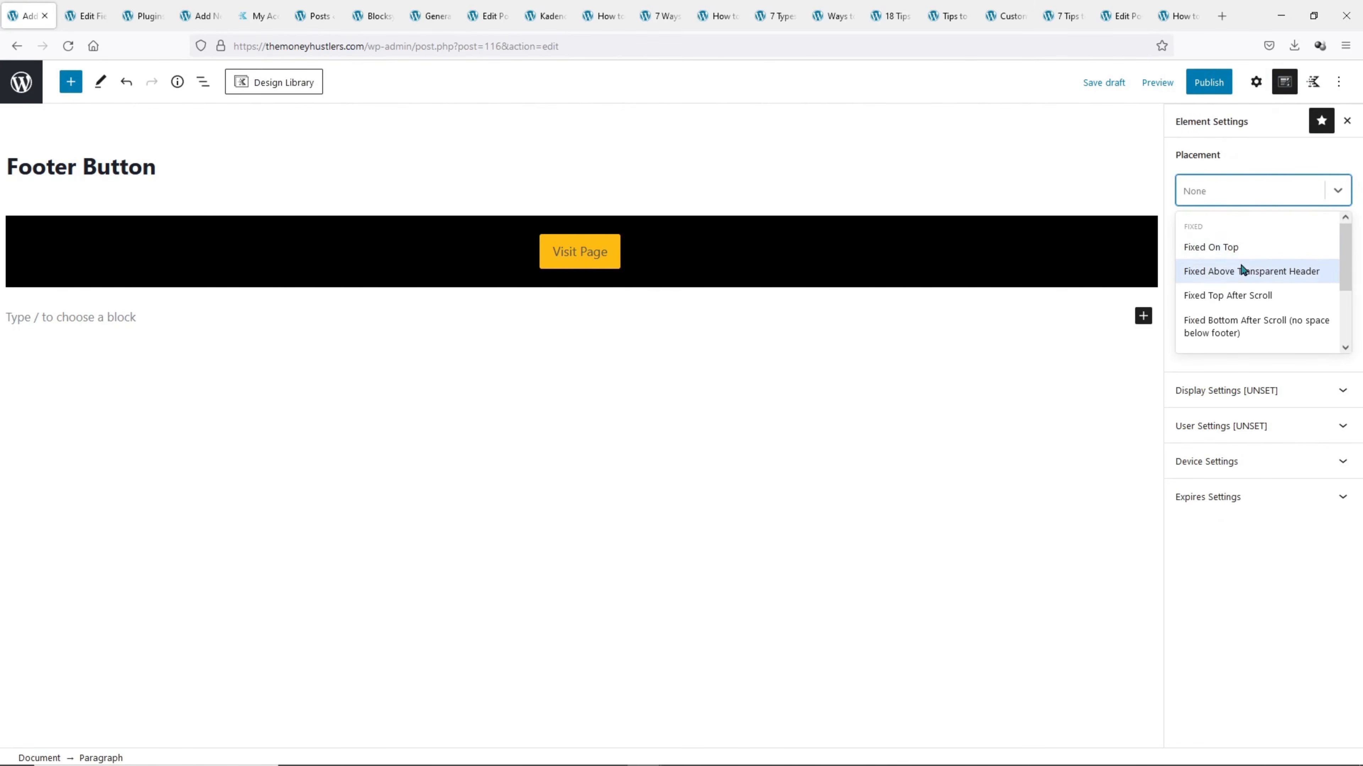
scroll(1243, 269, "down", 2)
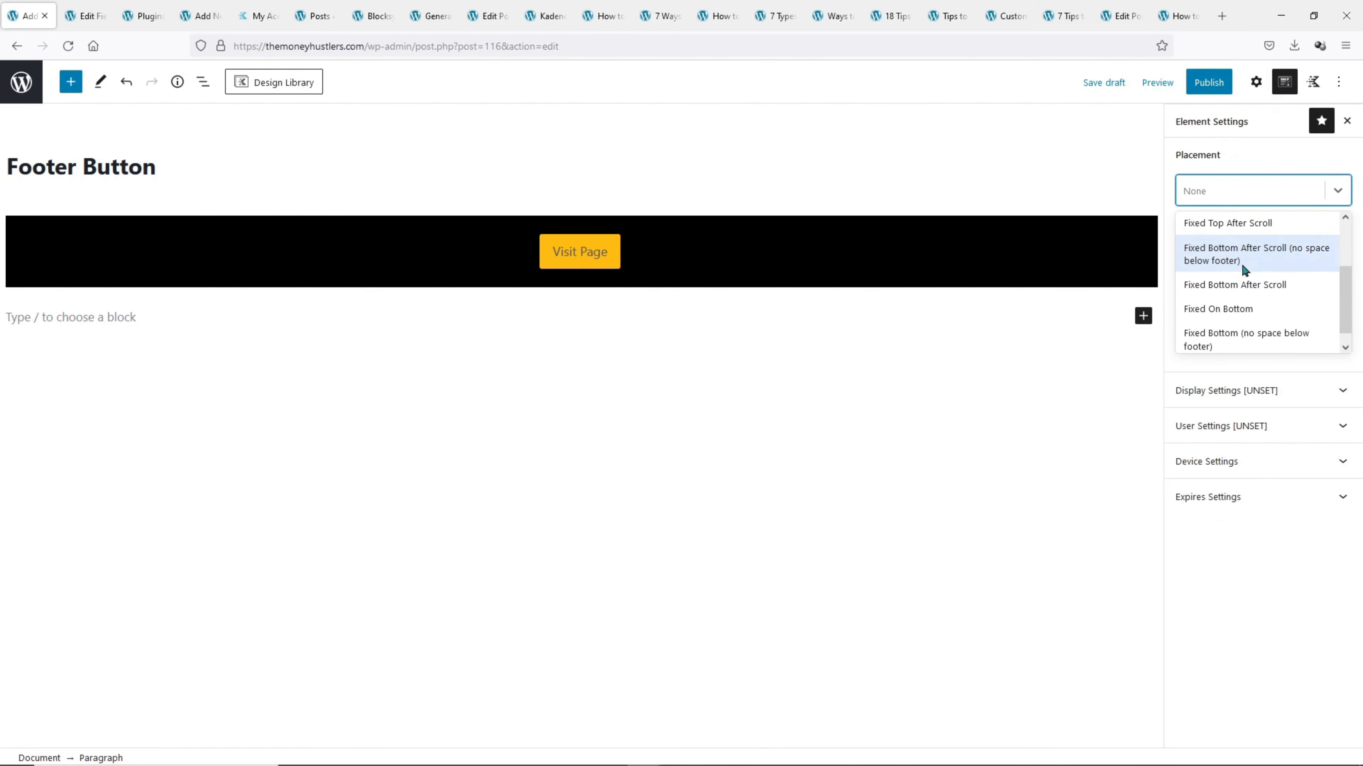
left_click(1276, 283)
Show the element on single posts grouped by the Review category, and publish it
left_click(1260, 348)
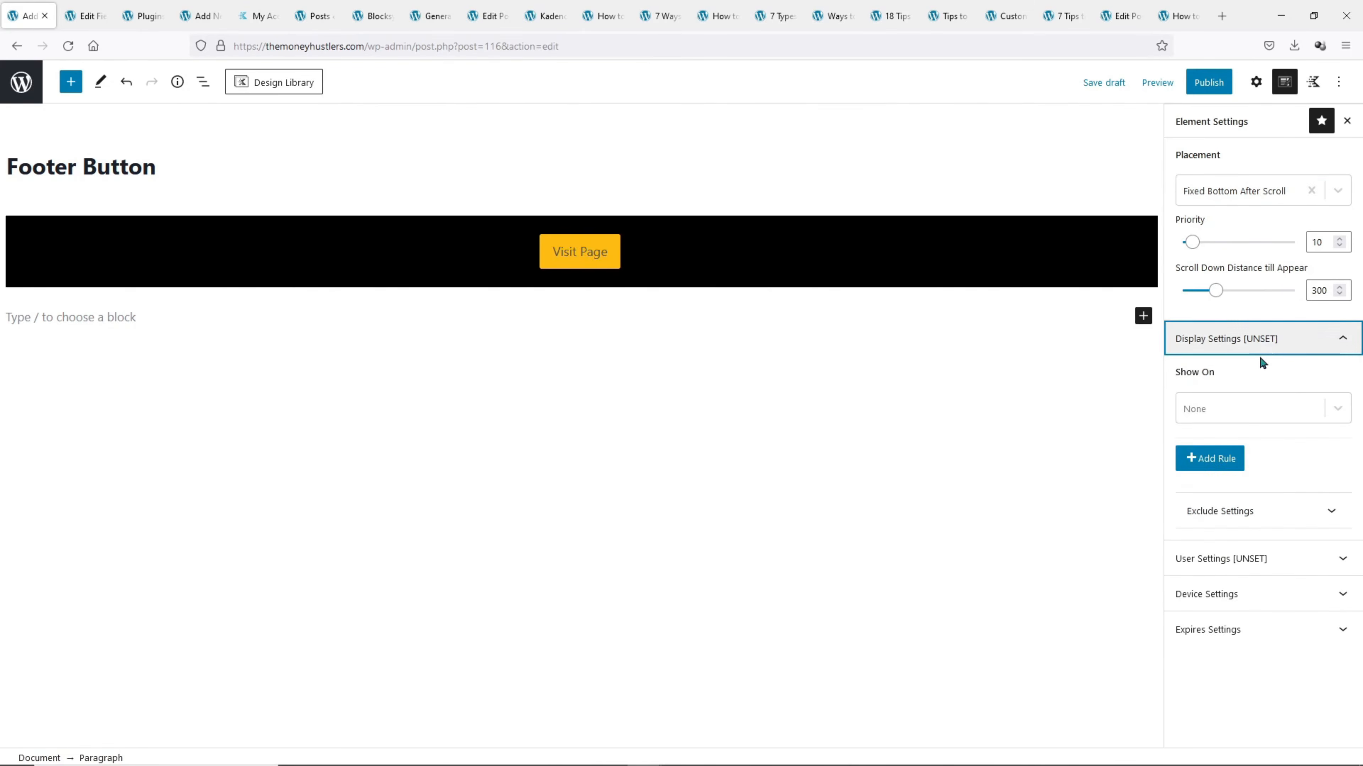
left_click(1249, 406)
scroll(1222, 489, "down", 5)
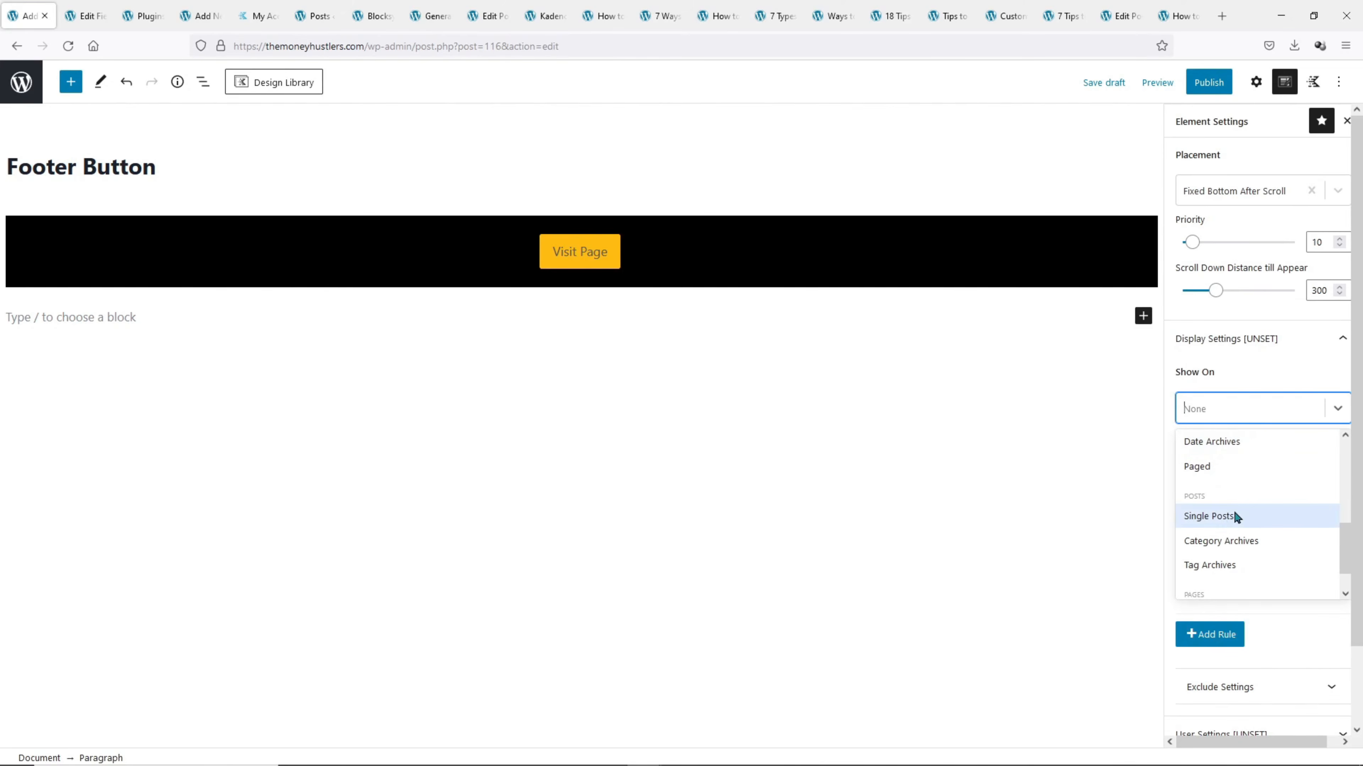
left_click(1232, 516)
left_click(1228, 462)
left_click(1223, 503)
left_click(1224, 499)
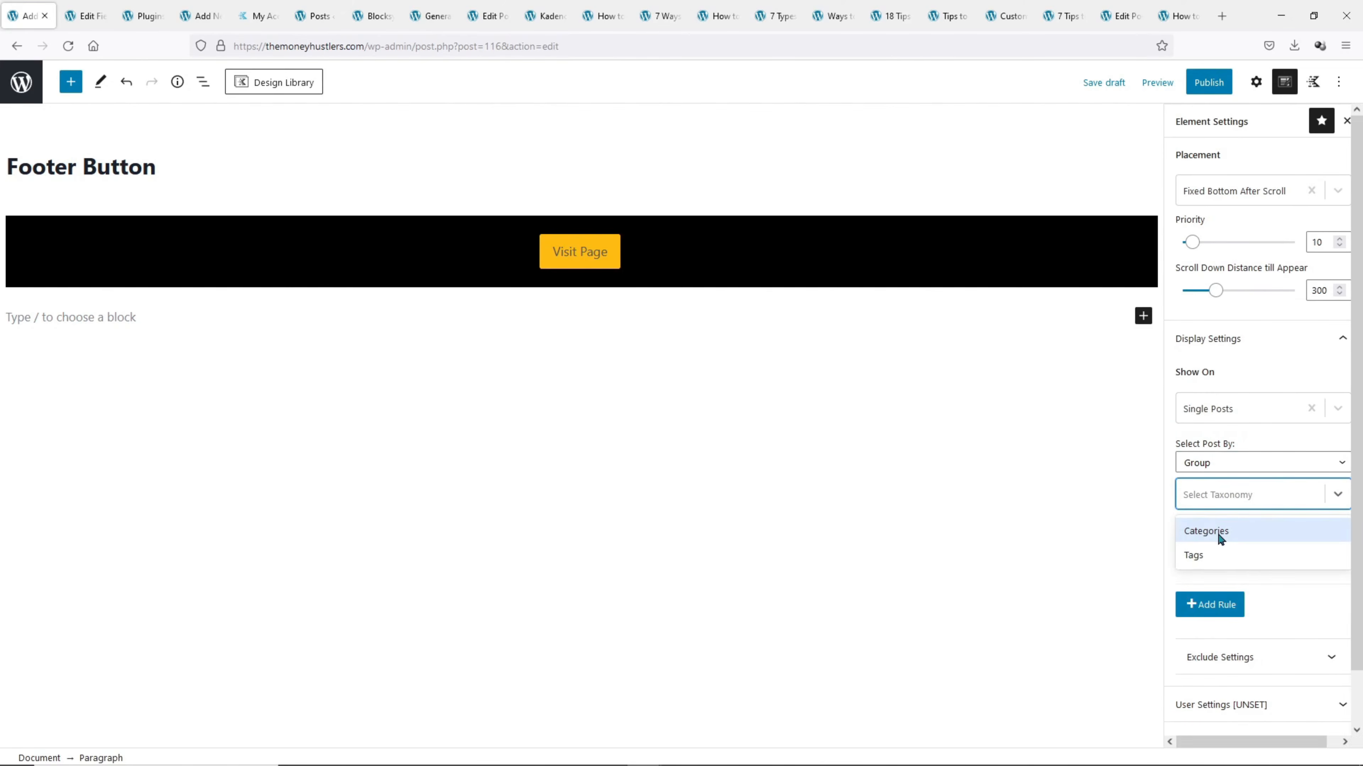
left_click(1216, 532)
left_click(1217, 534)
left_click(1210, 637)
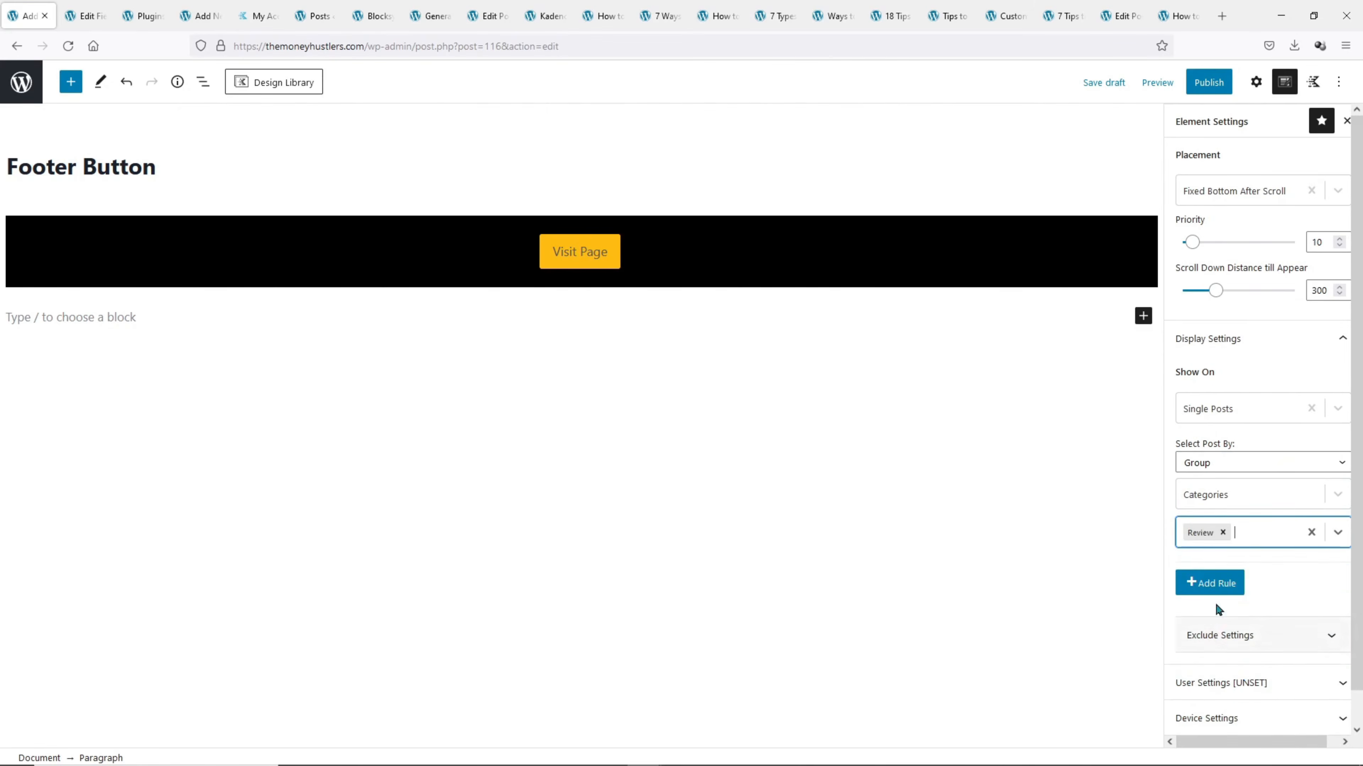
left_click(1220, 94)
left_click(1218, 93)
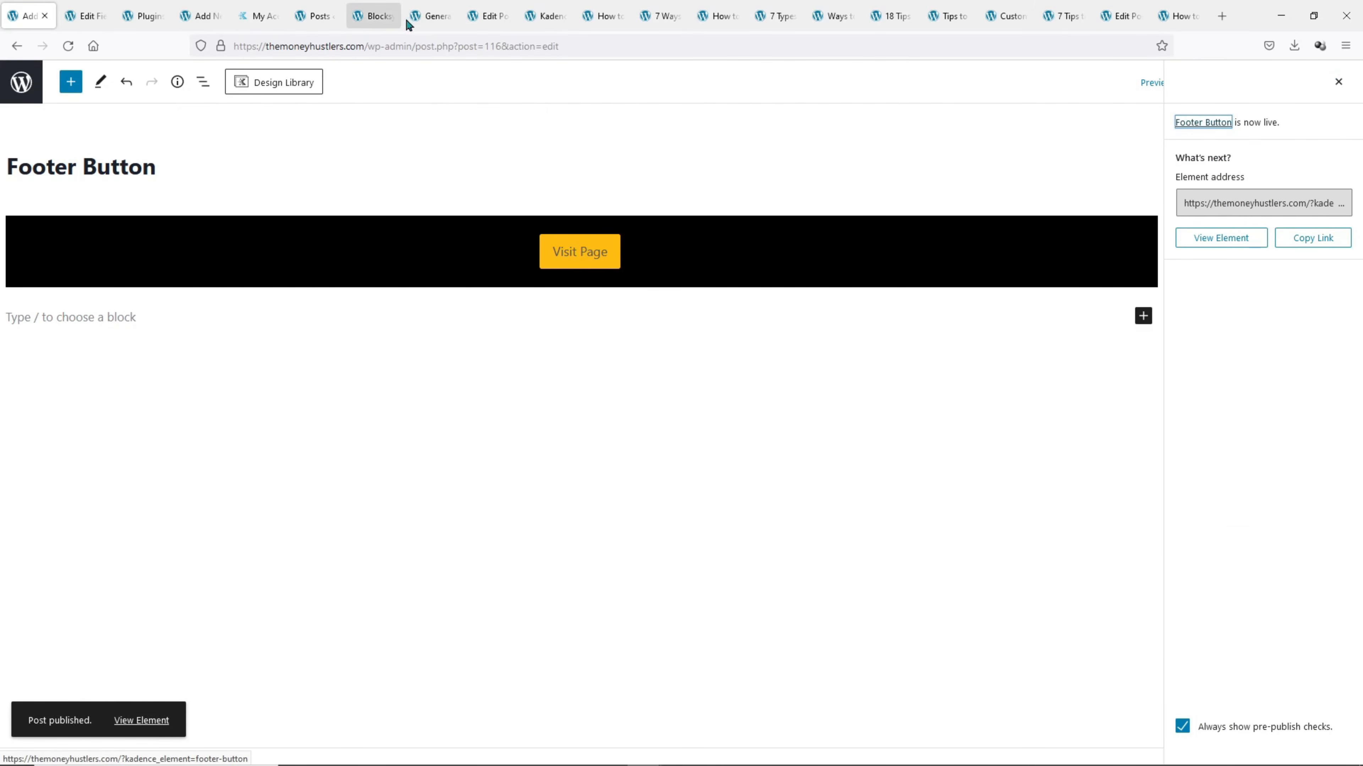
Reload the live Generatepress Review post and check the fixed footer button down to the similar posts section
left_click(427, 16)
left_click(69, 47)
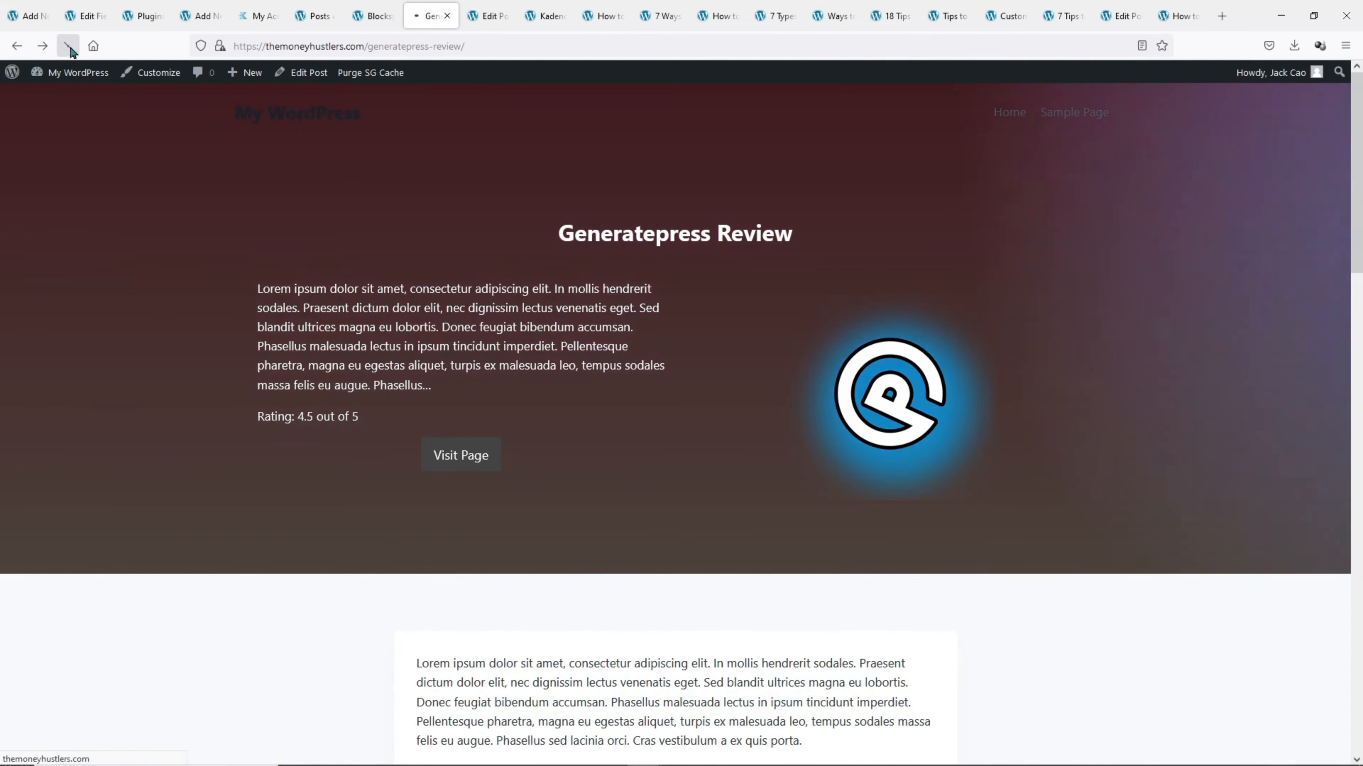
scroll(303, 300, "down", 5)
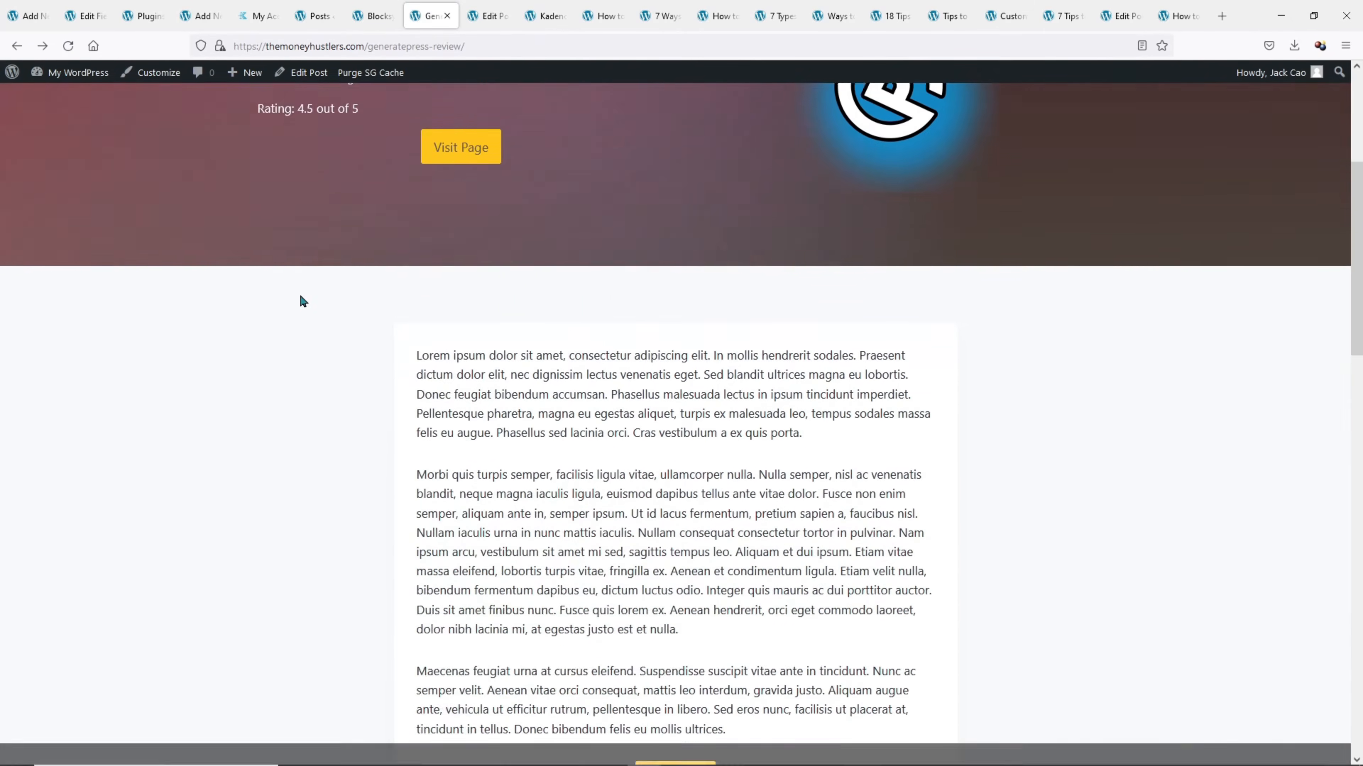
scroll(303, 301, "down", 5)
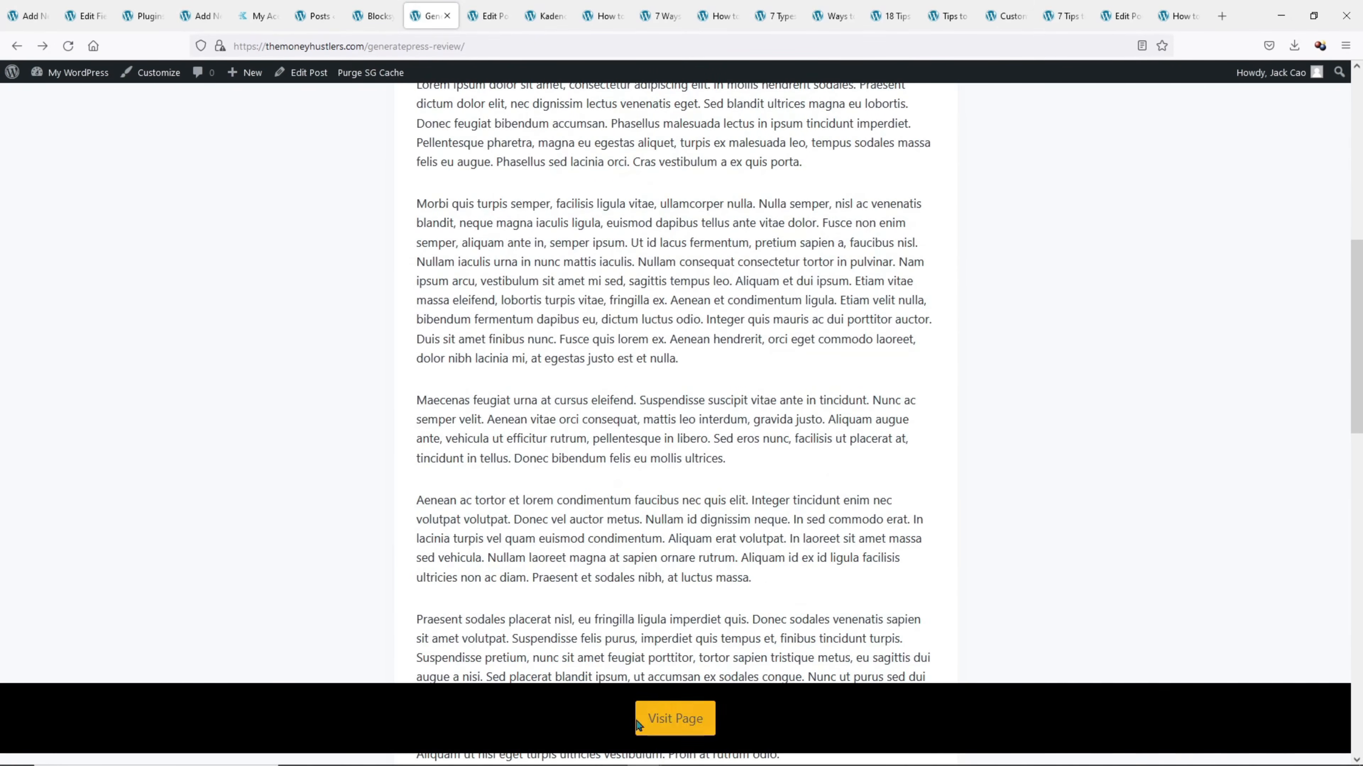
scroll(686, 722, "down", 7)
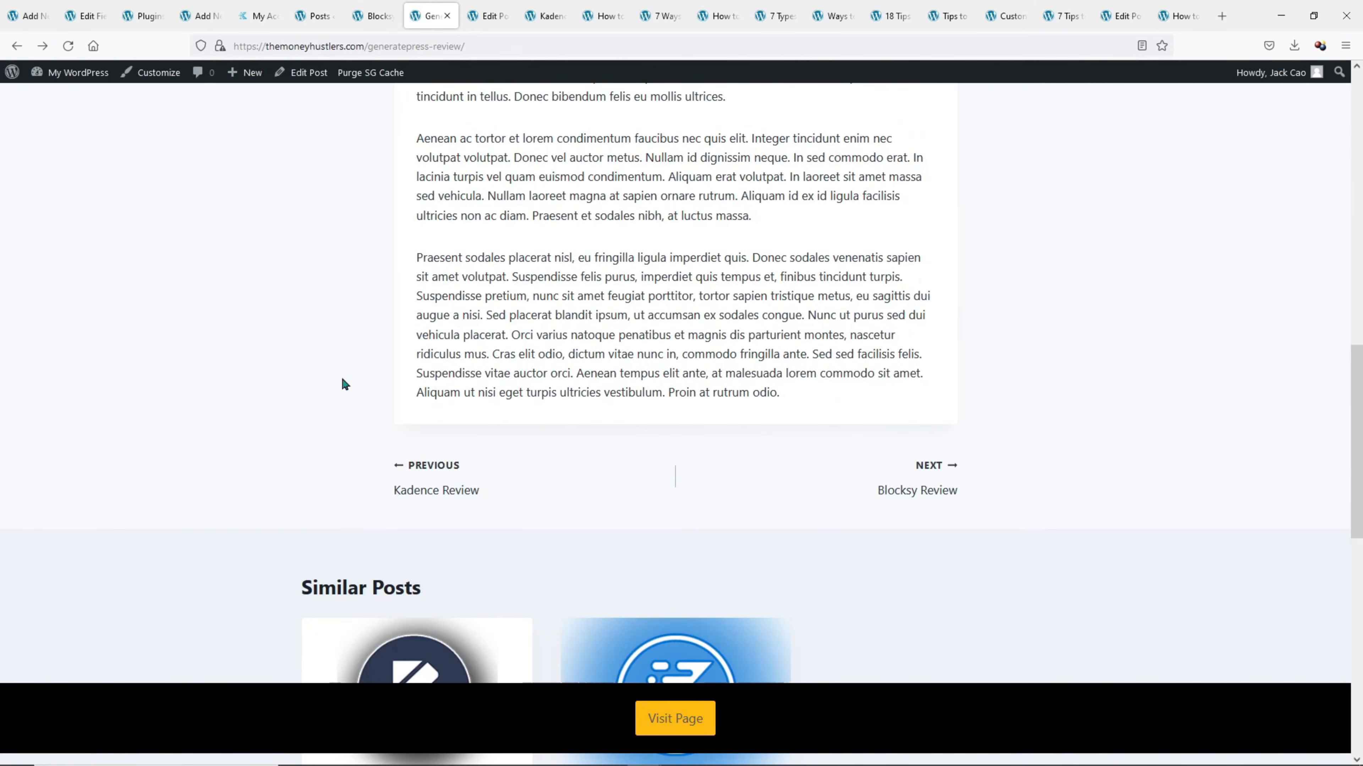
Set the top and bottom padding of the Footer Button element's Row Layout block to 50 px
left_click(30, 16)
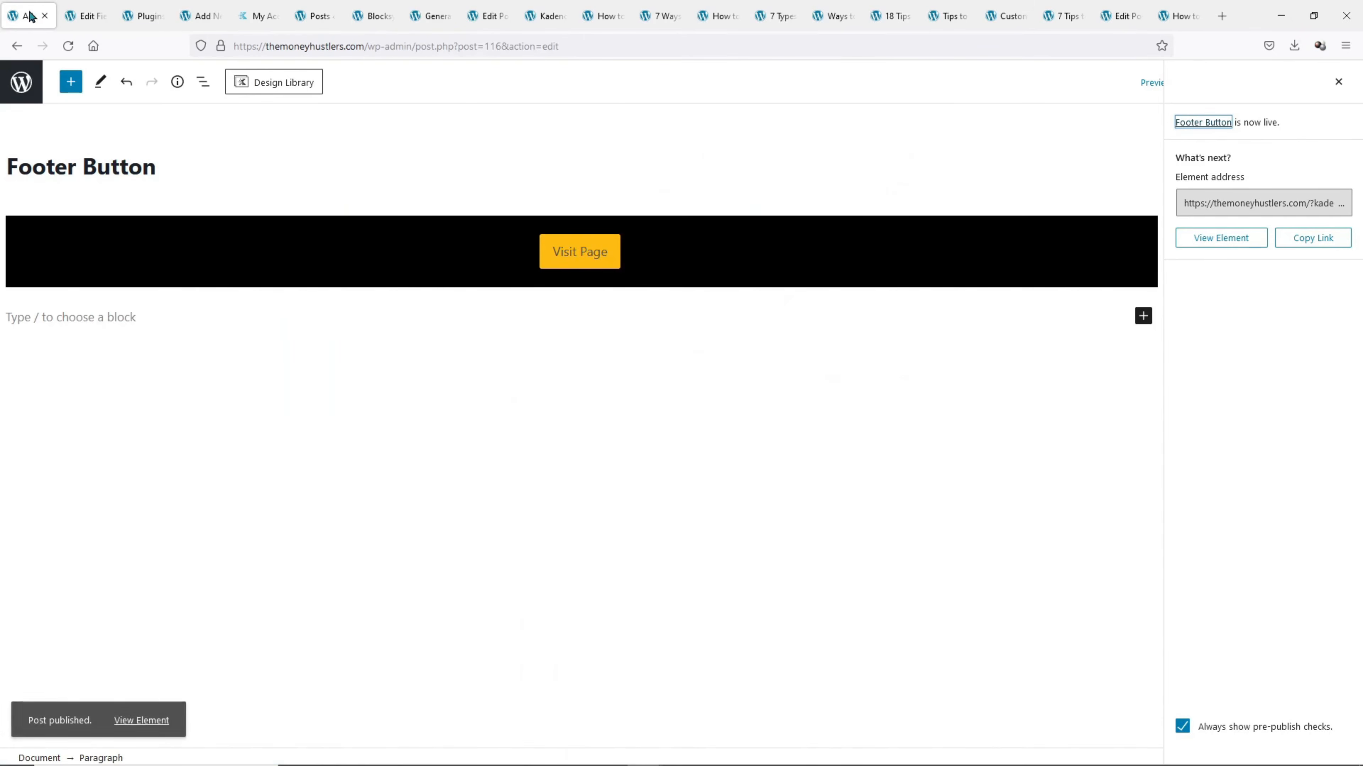
left_click(45, 219)
left_click(202, 81)
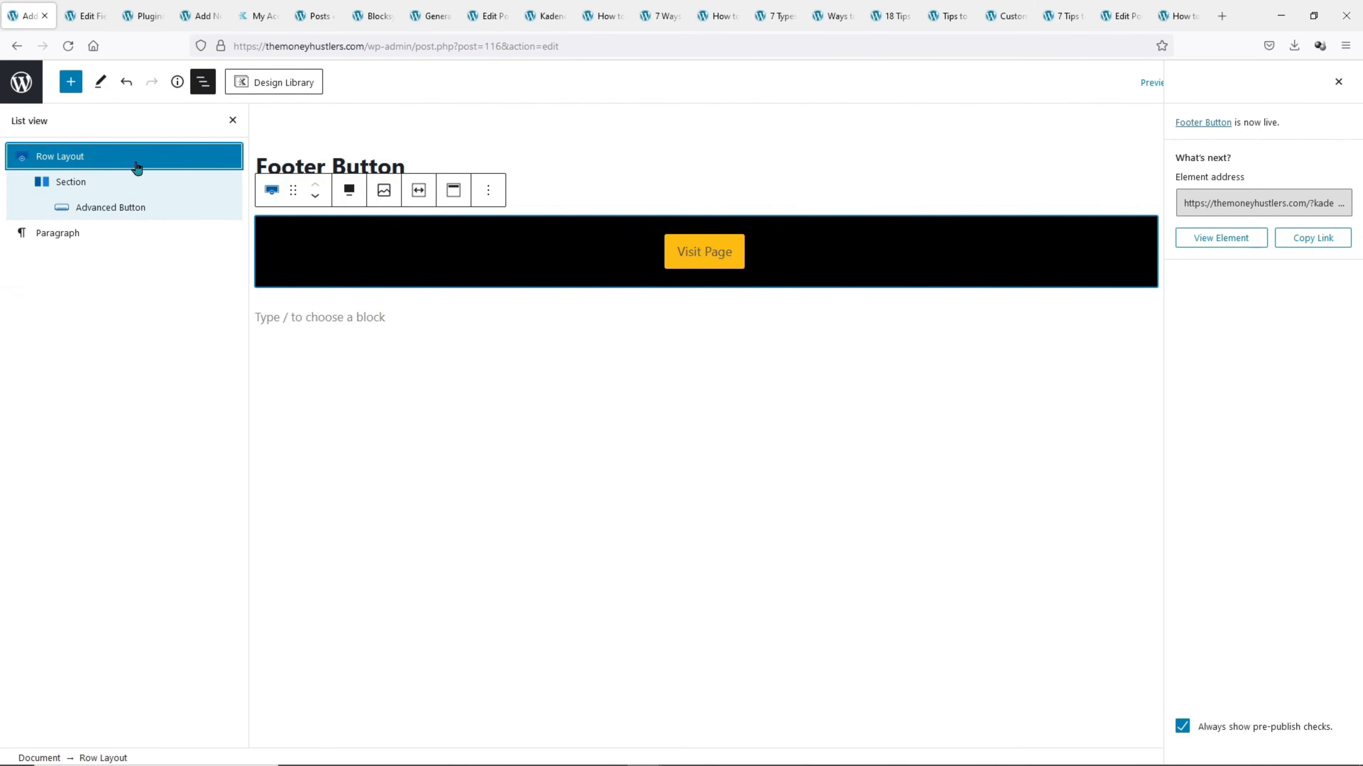
left_click(1338, 82)
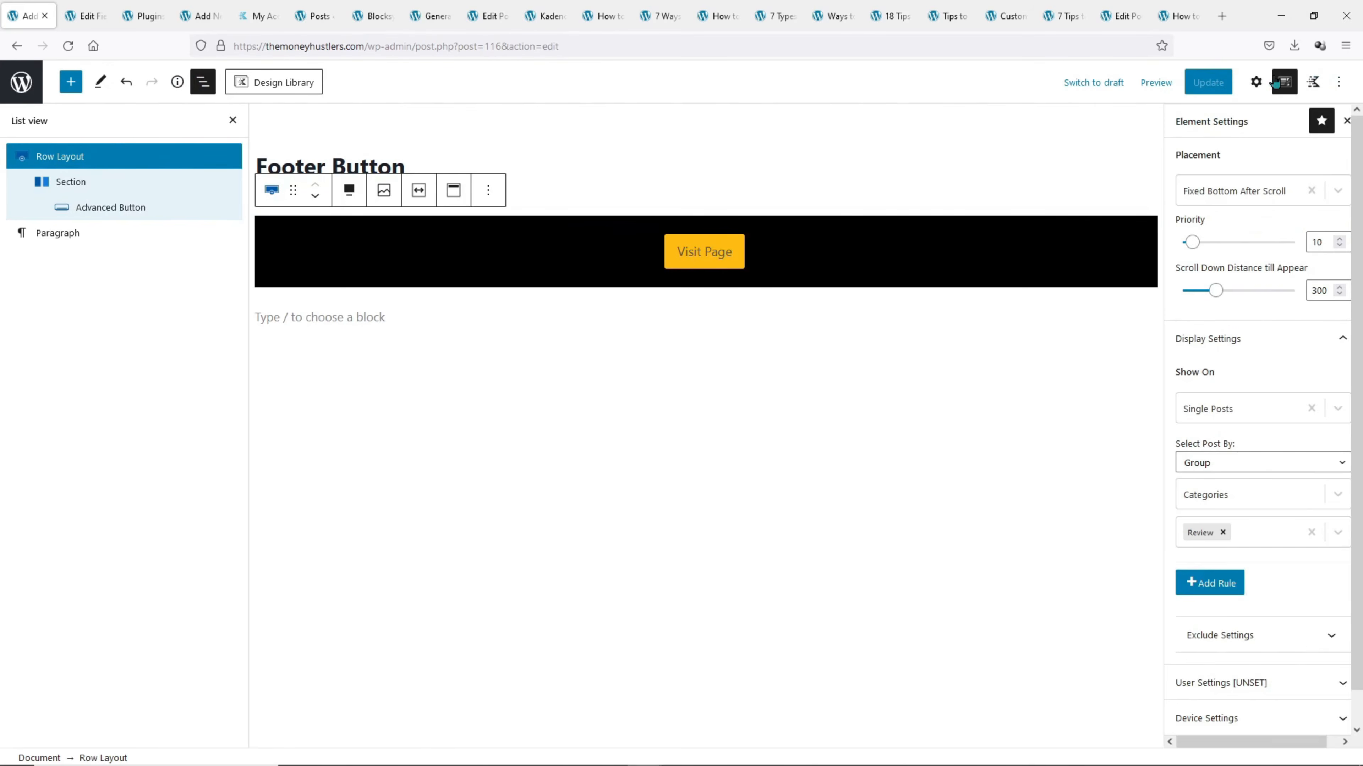
left_click(1255, 81)
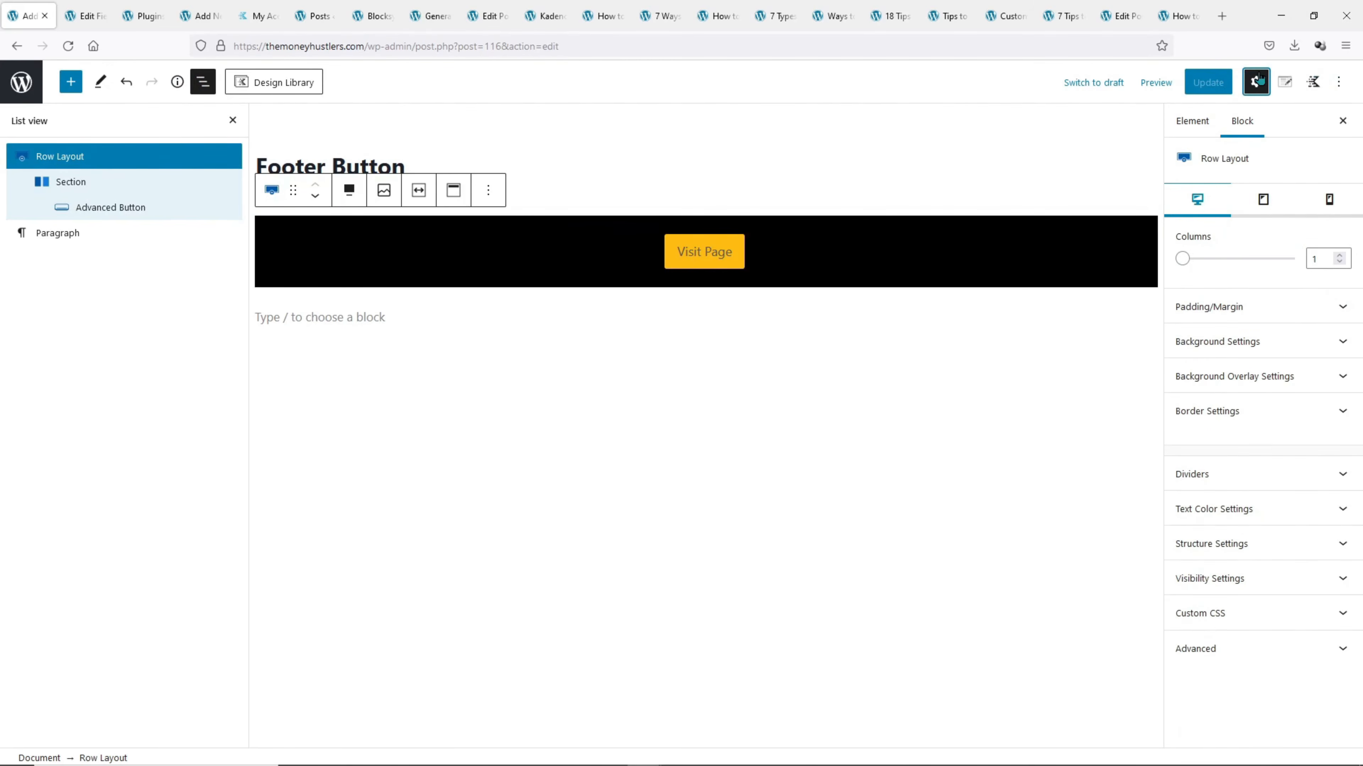
left_click(1257, 307)
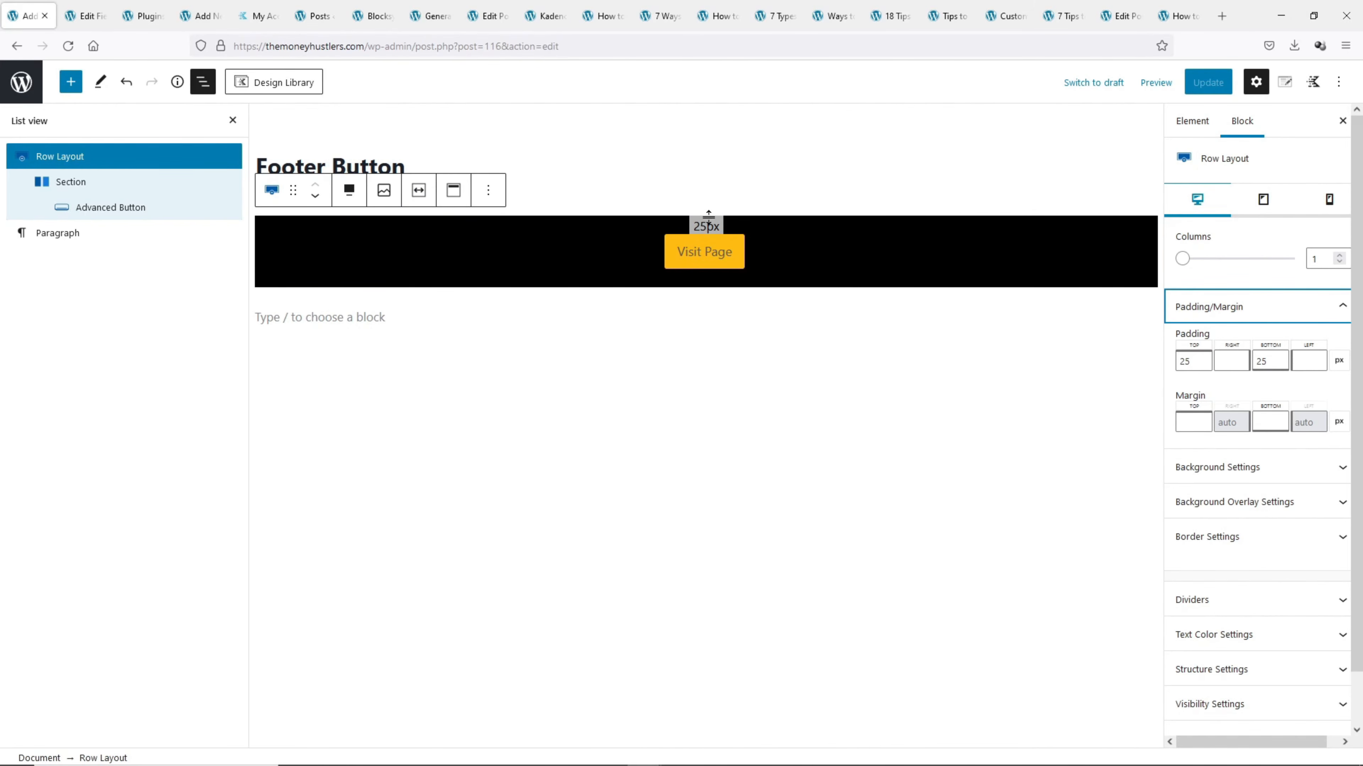
double_click(1182, 360)
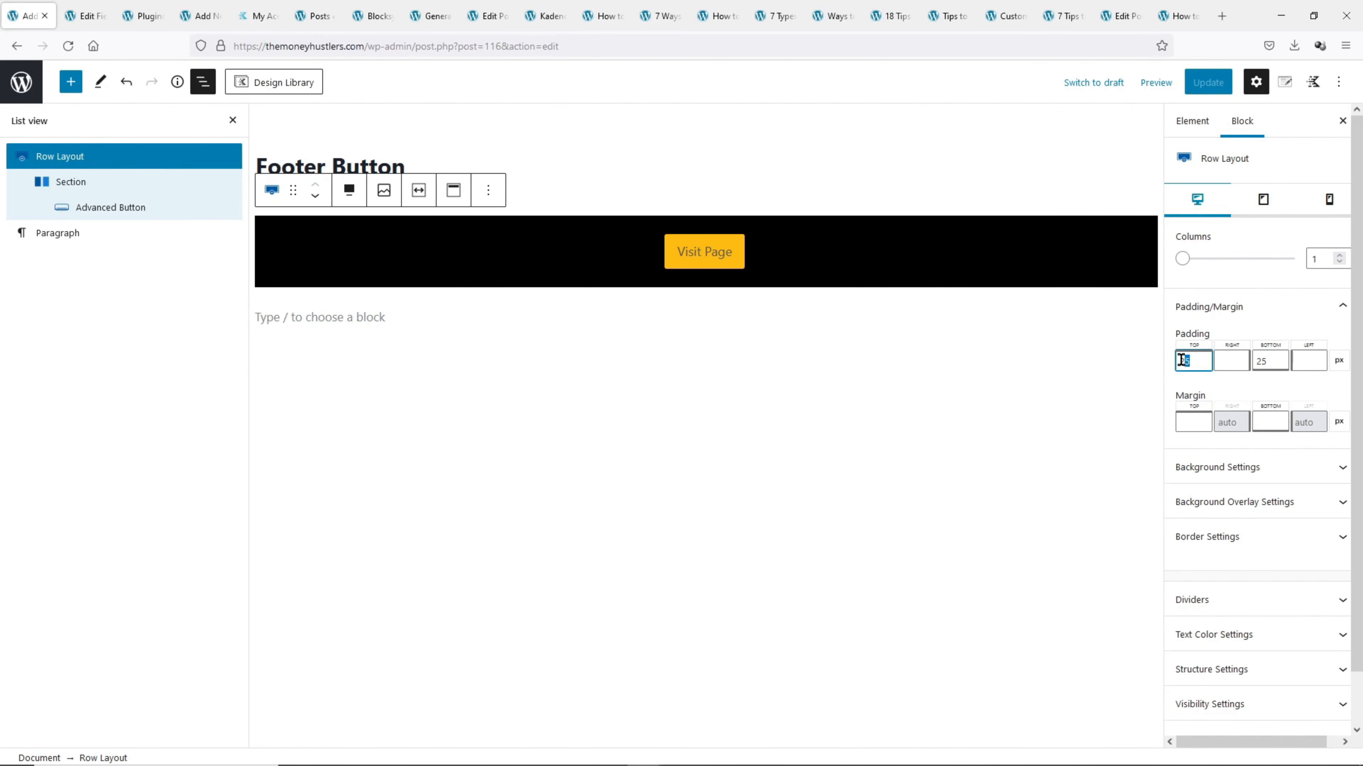
type("50")
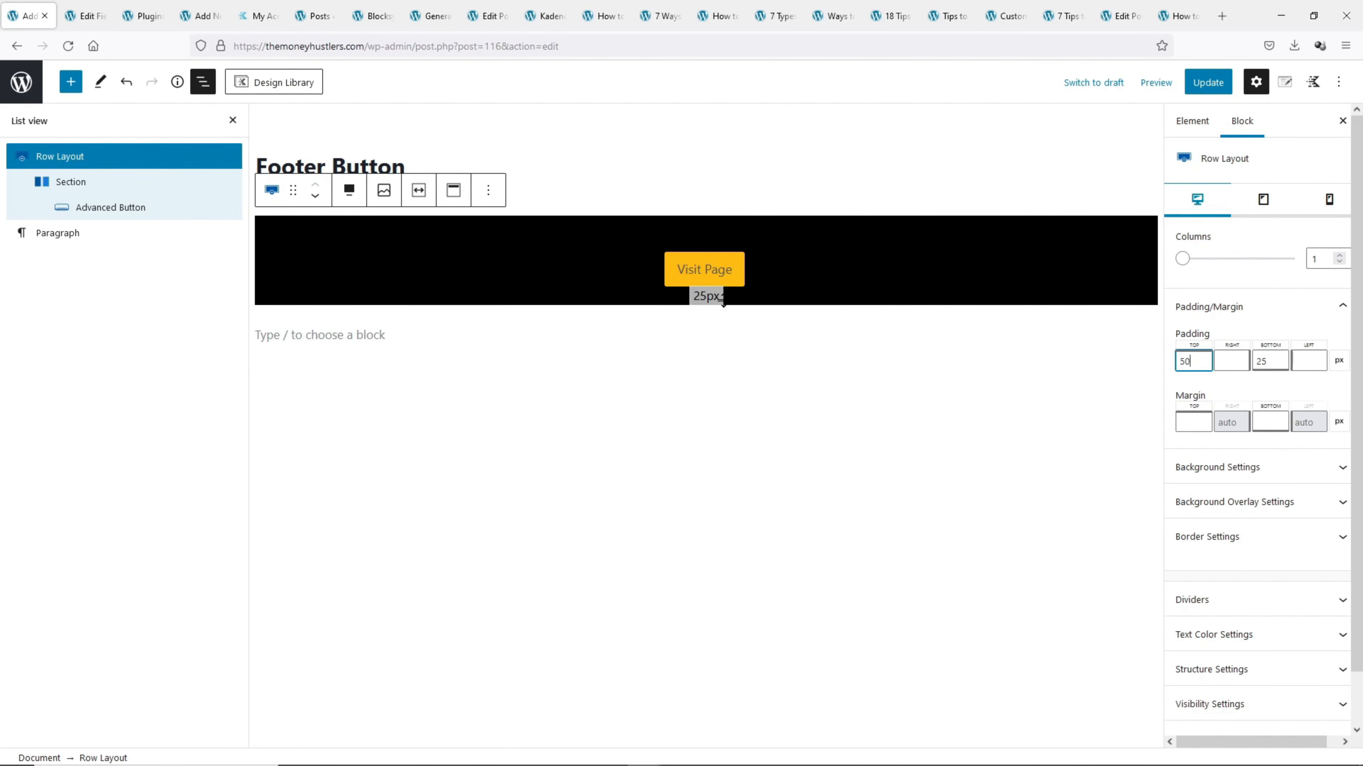
left_click_drag(721, 296, 1060, 329)
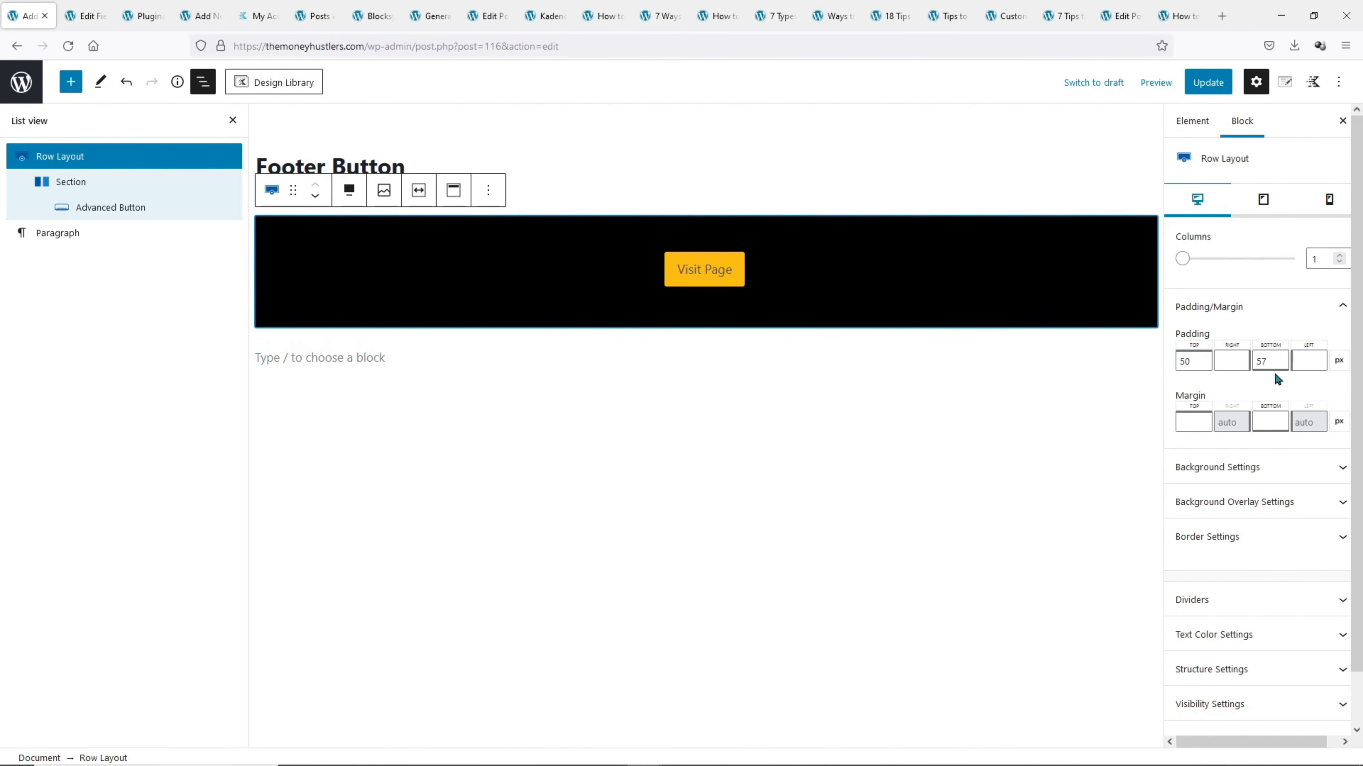
left_click_drag(1266, 361, 1243, 360)
type("50")
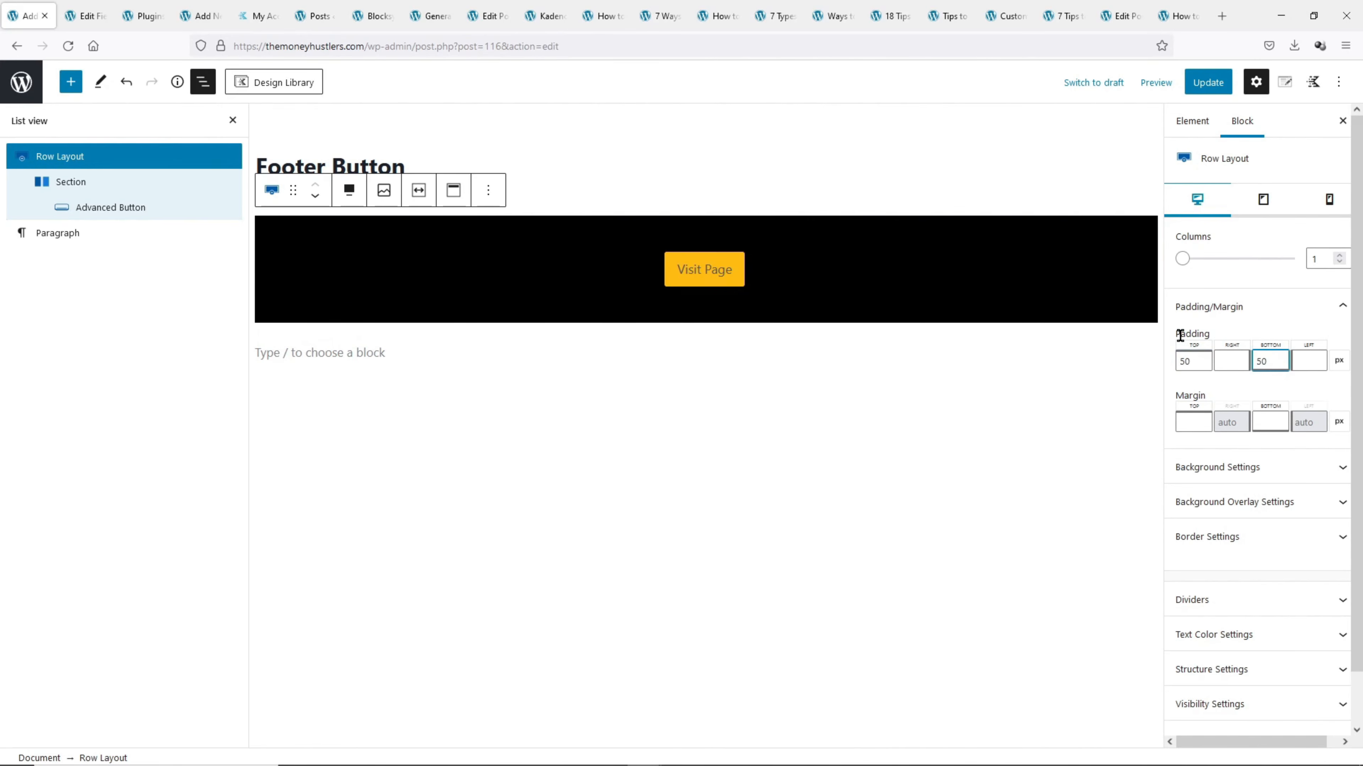
Check the gap beneath the live footer bar, set the row's bottom margin to -30 px and update the element
left_click(424, 21)
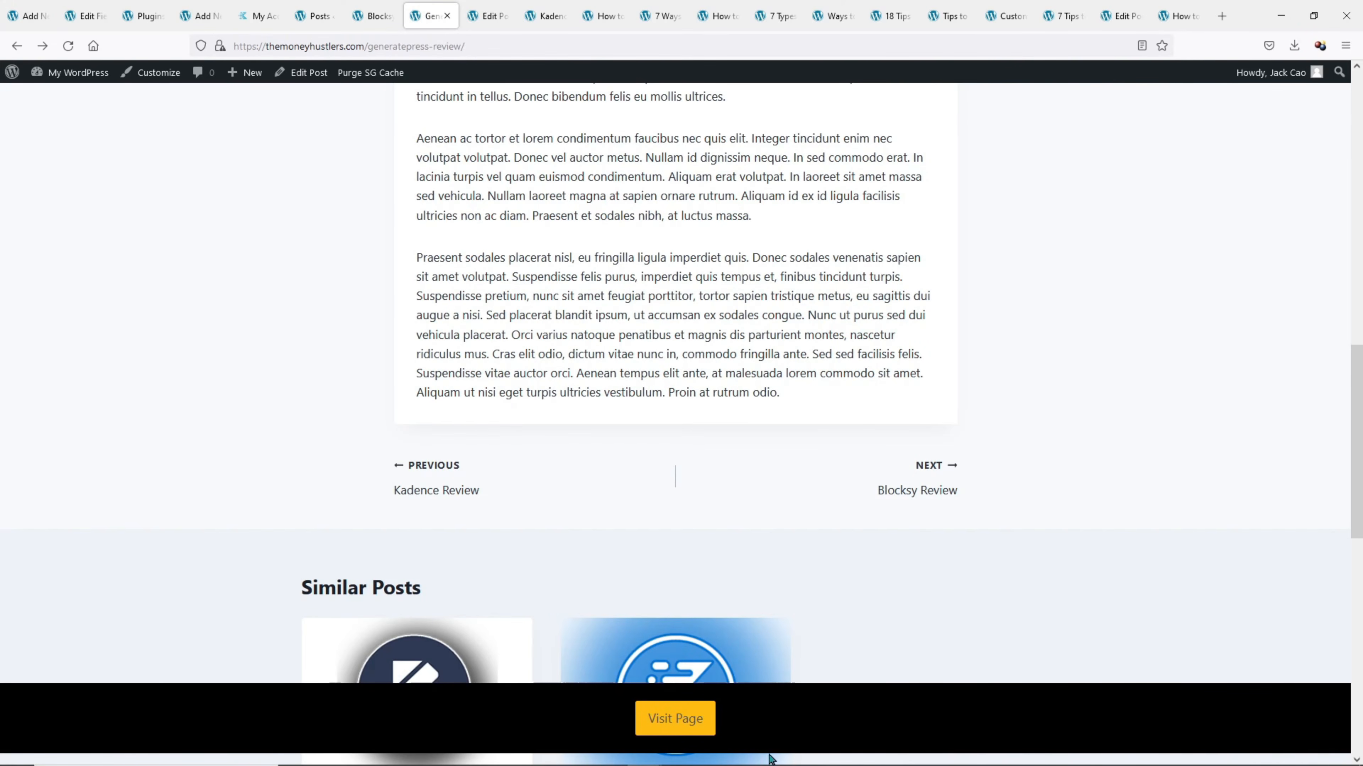
left_click(30, 16)
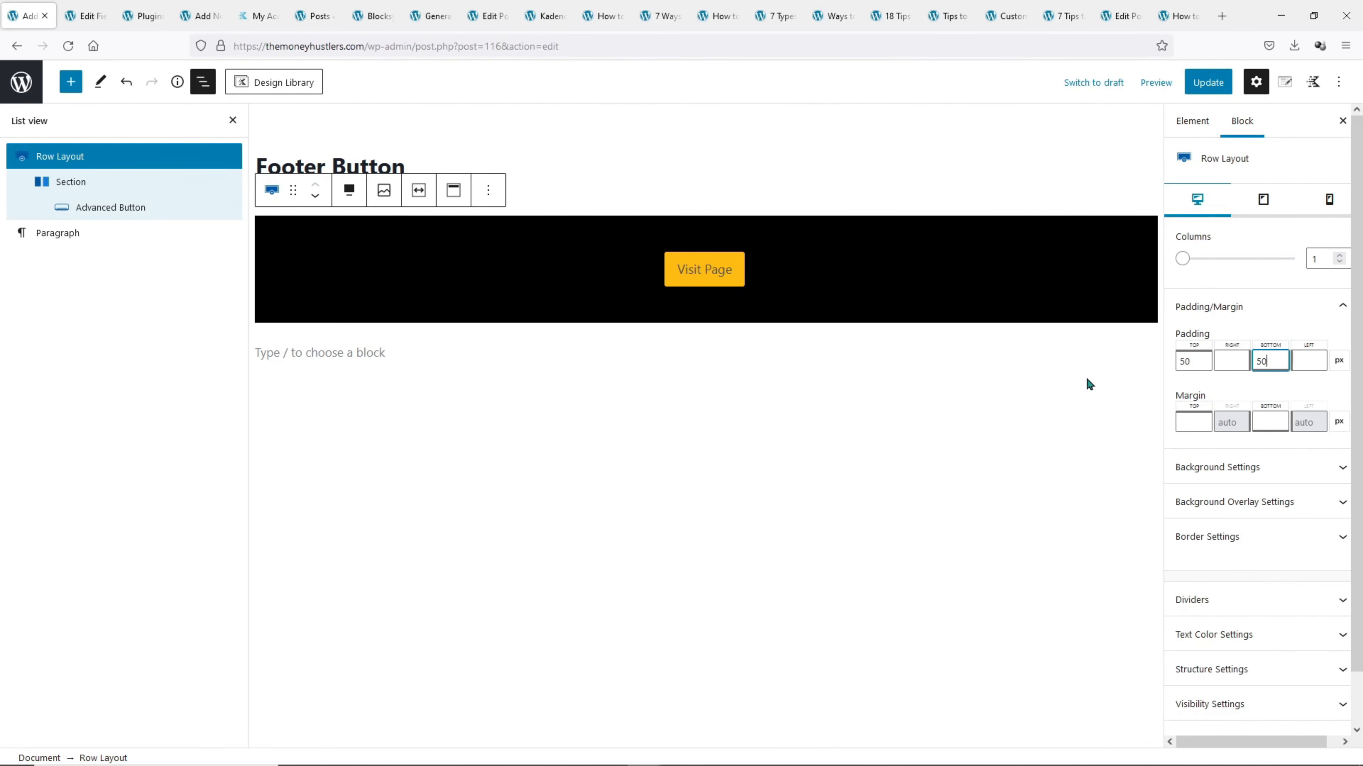
left_click(1266, 420)
type("-30")
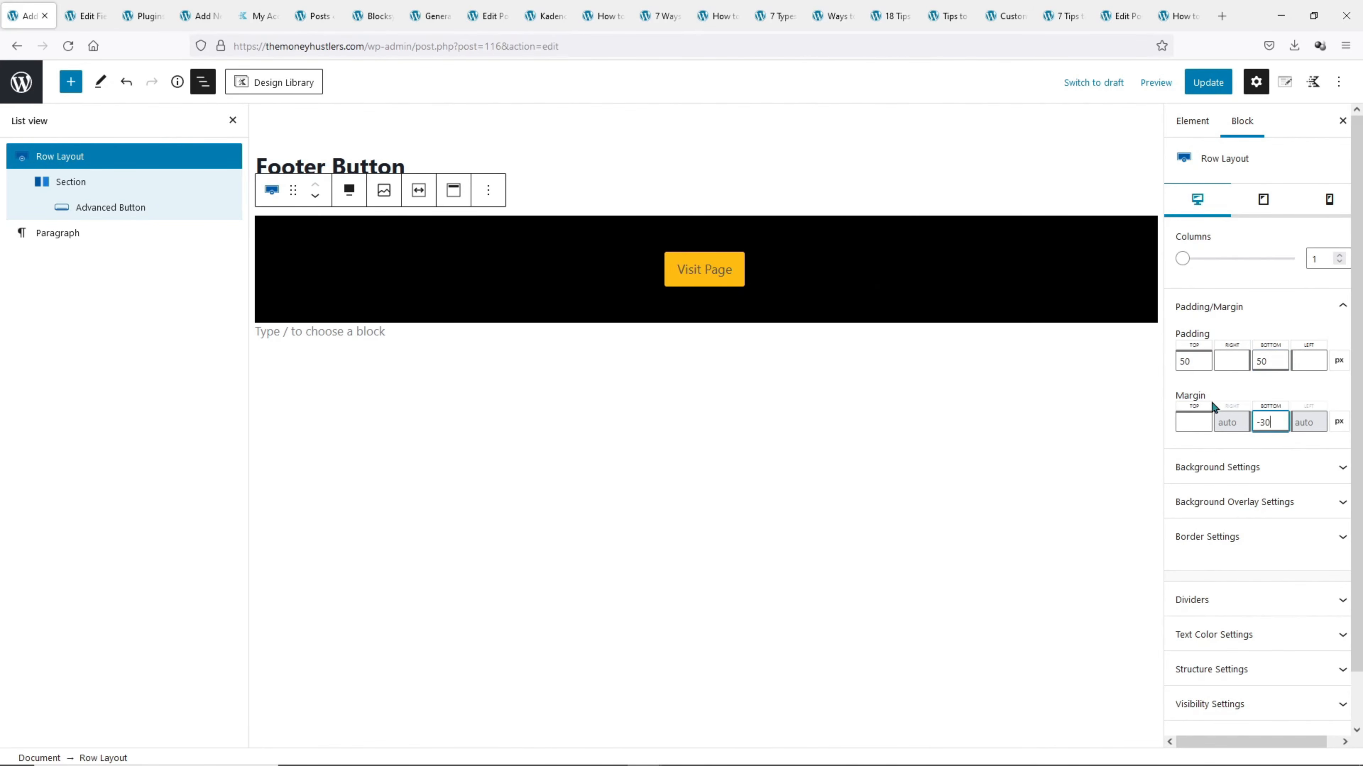
left_click(1208, 82)
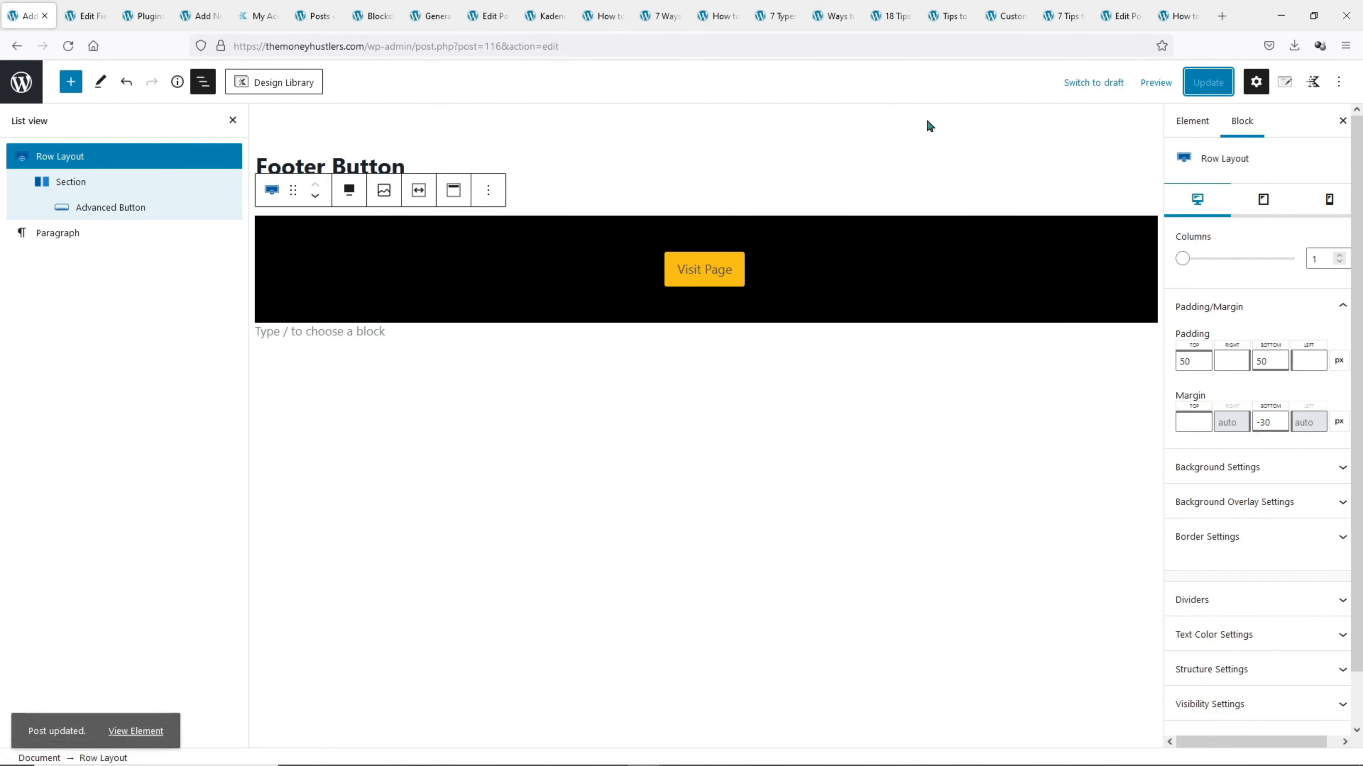
Reload the live Generatepress Review post and examine how the footer bar behaves while moving through the page
left_click(427, 10)
left_click(69, 47)
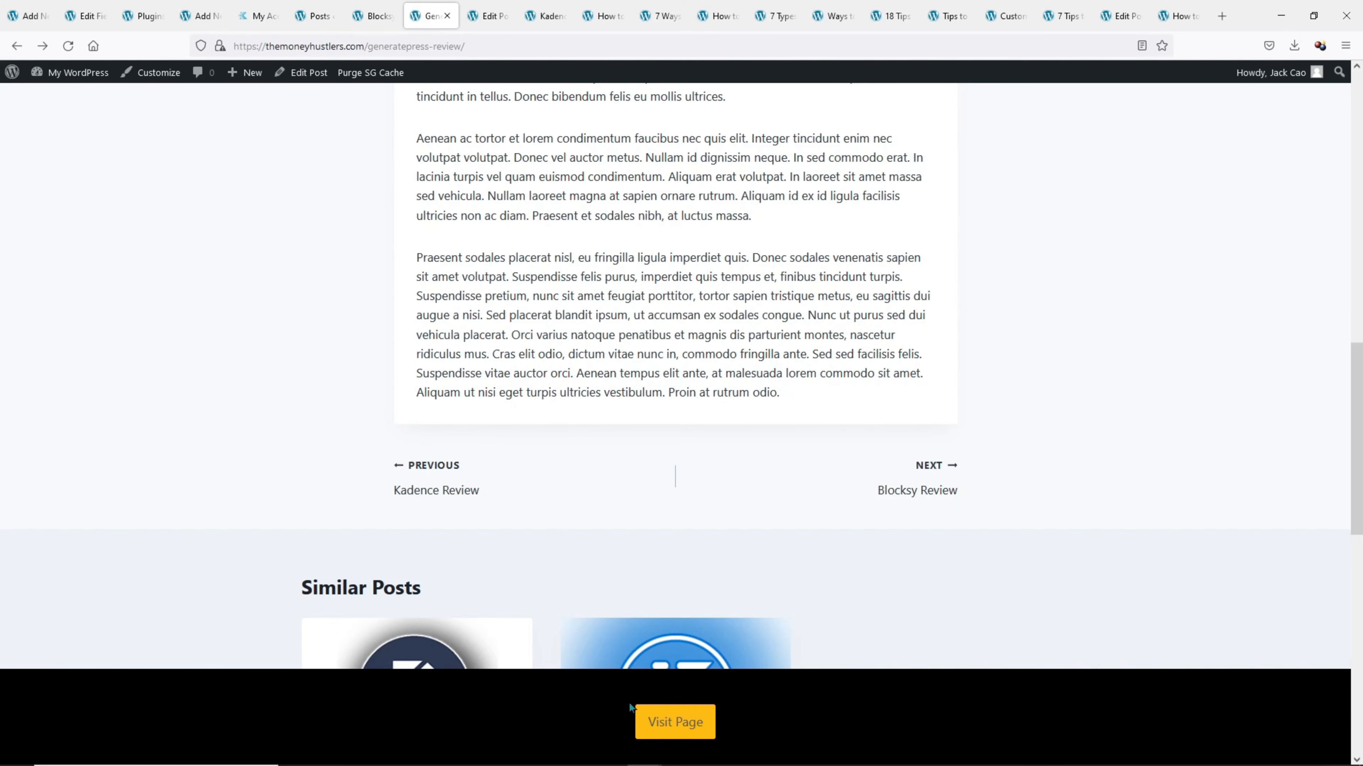
scroll(641, 681, "up", 15)
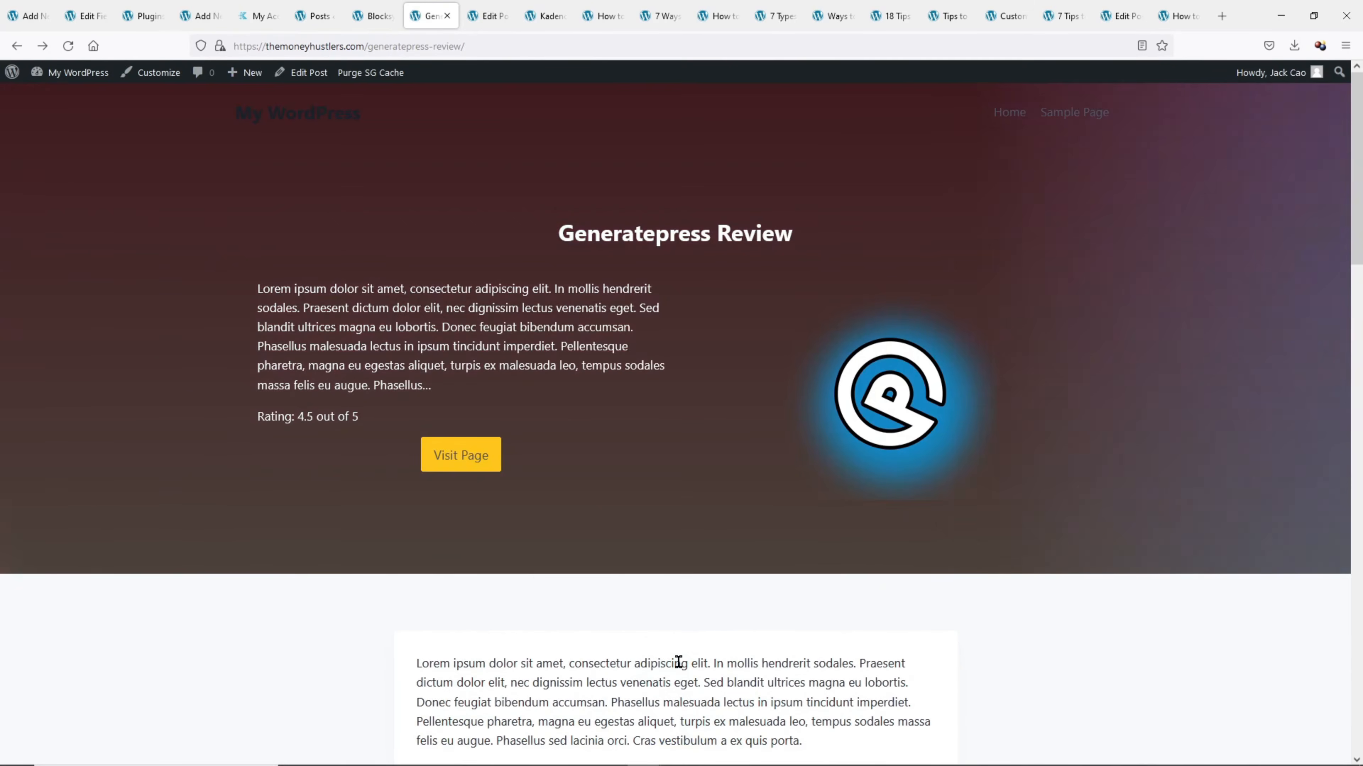
scroll(678, 662, "down", 7)
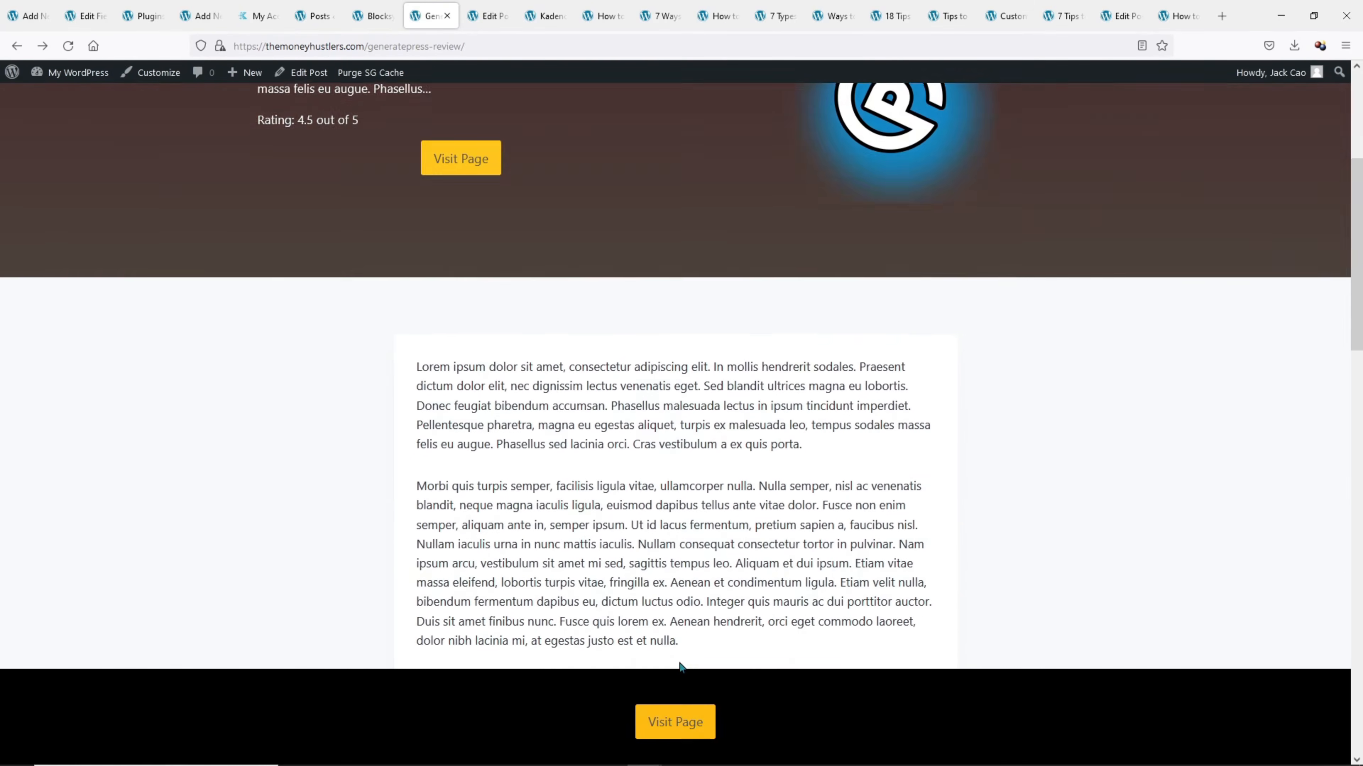
scroll(679, 661, "down", 8)
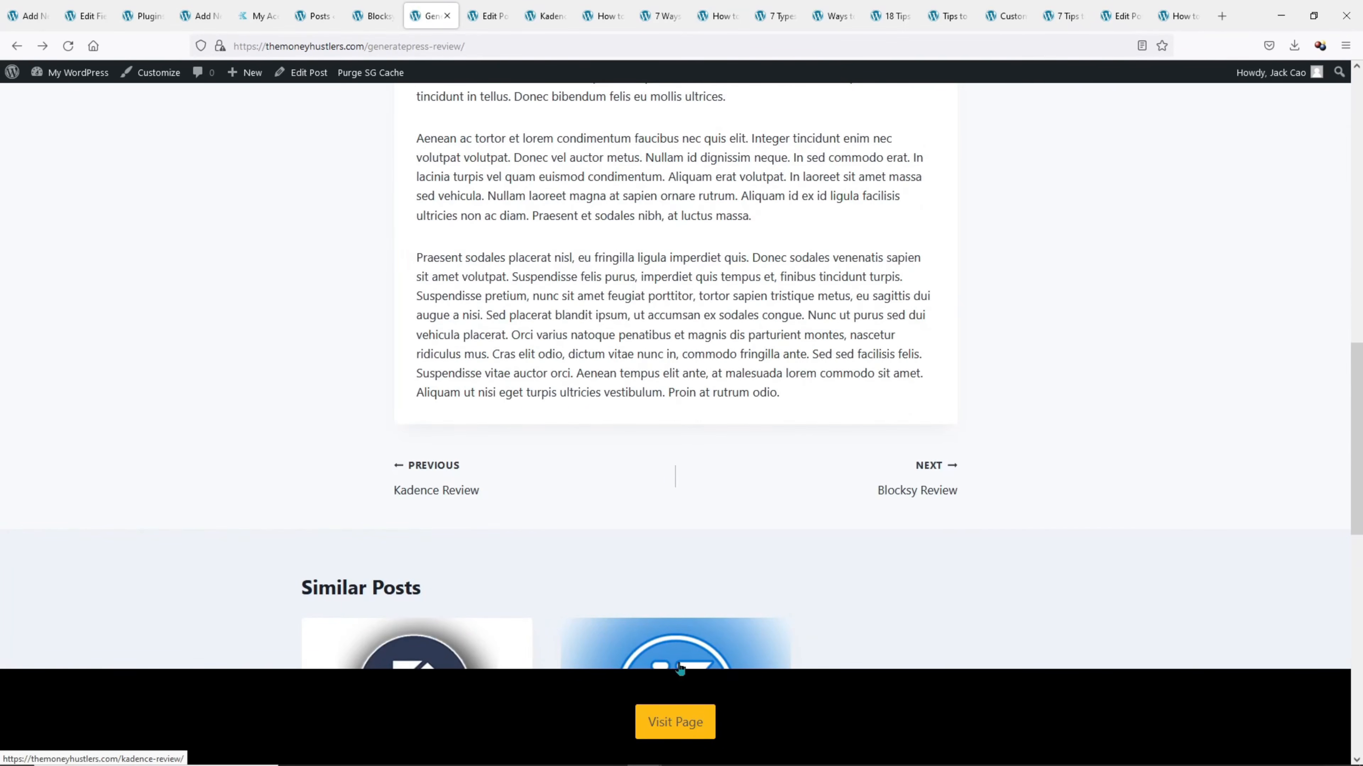
scroll(644, 622, "up", 15)
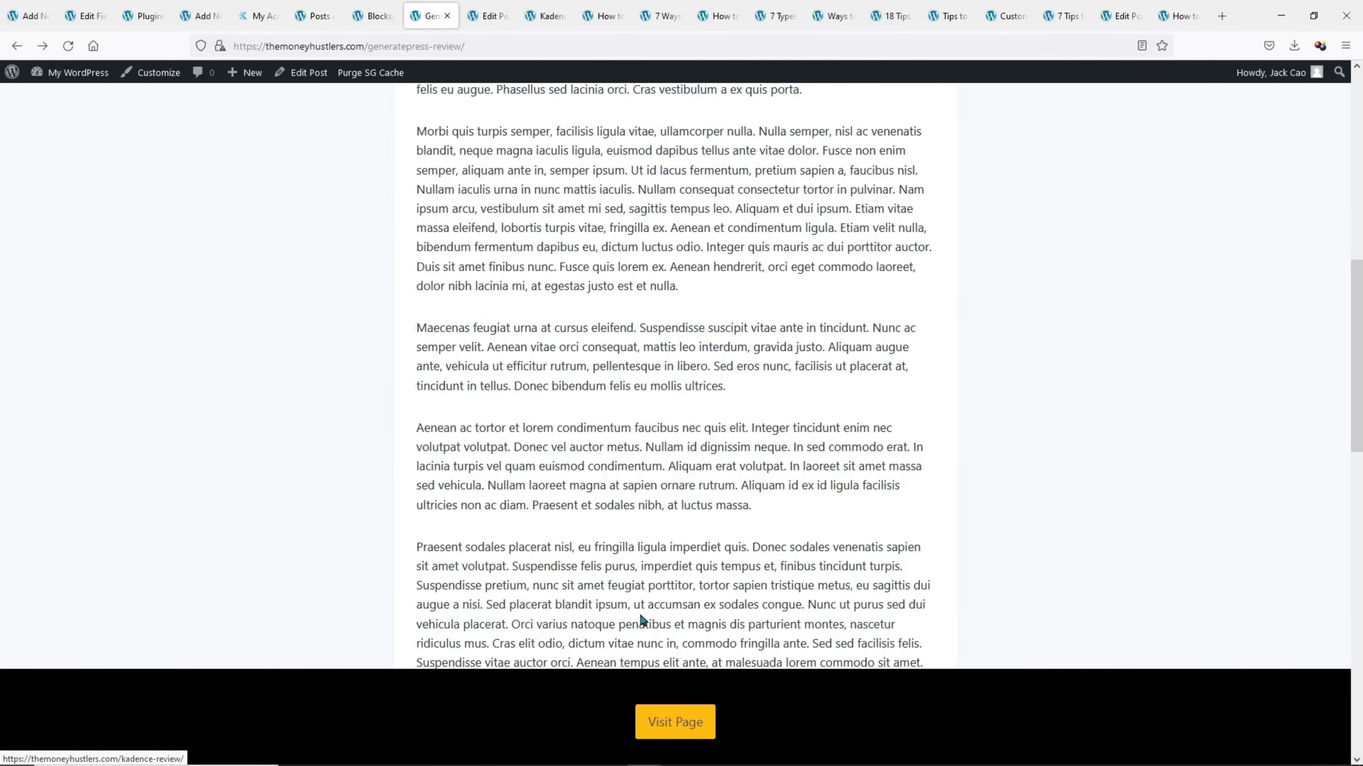